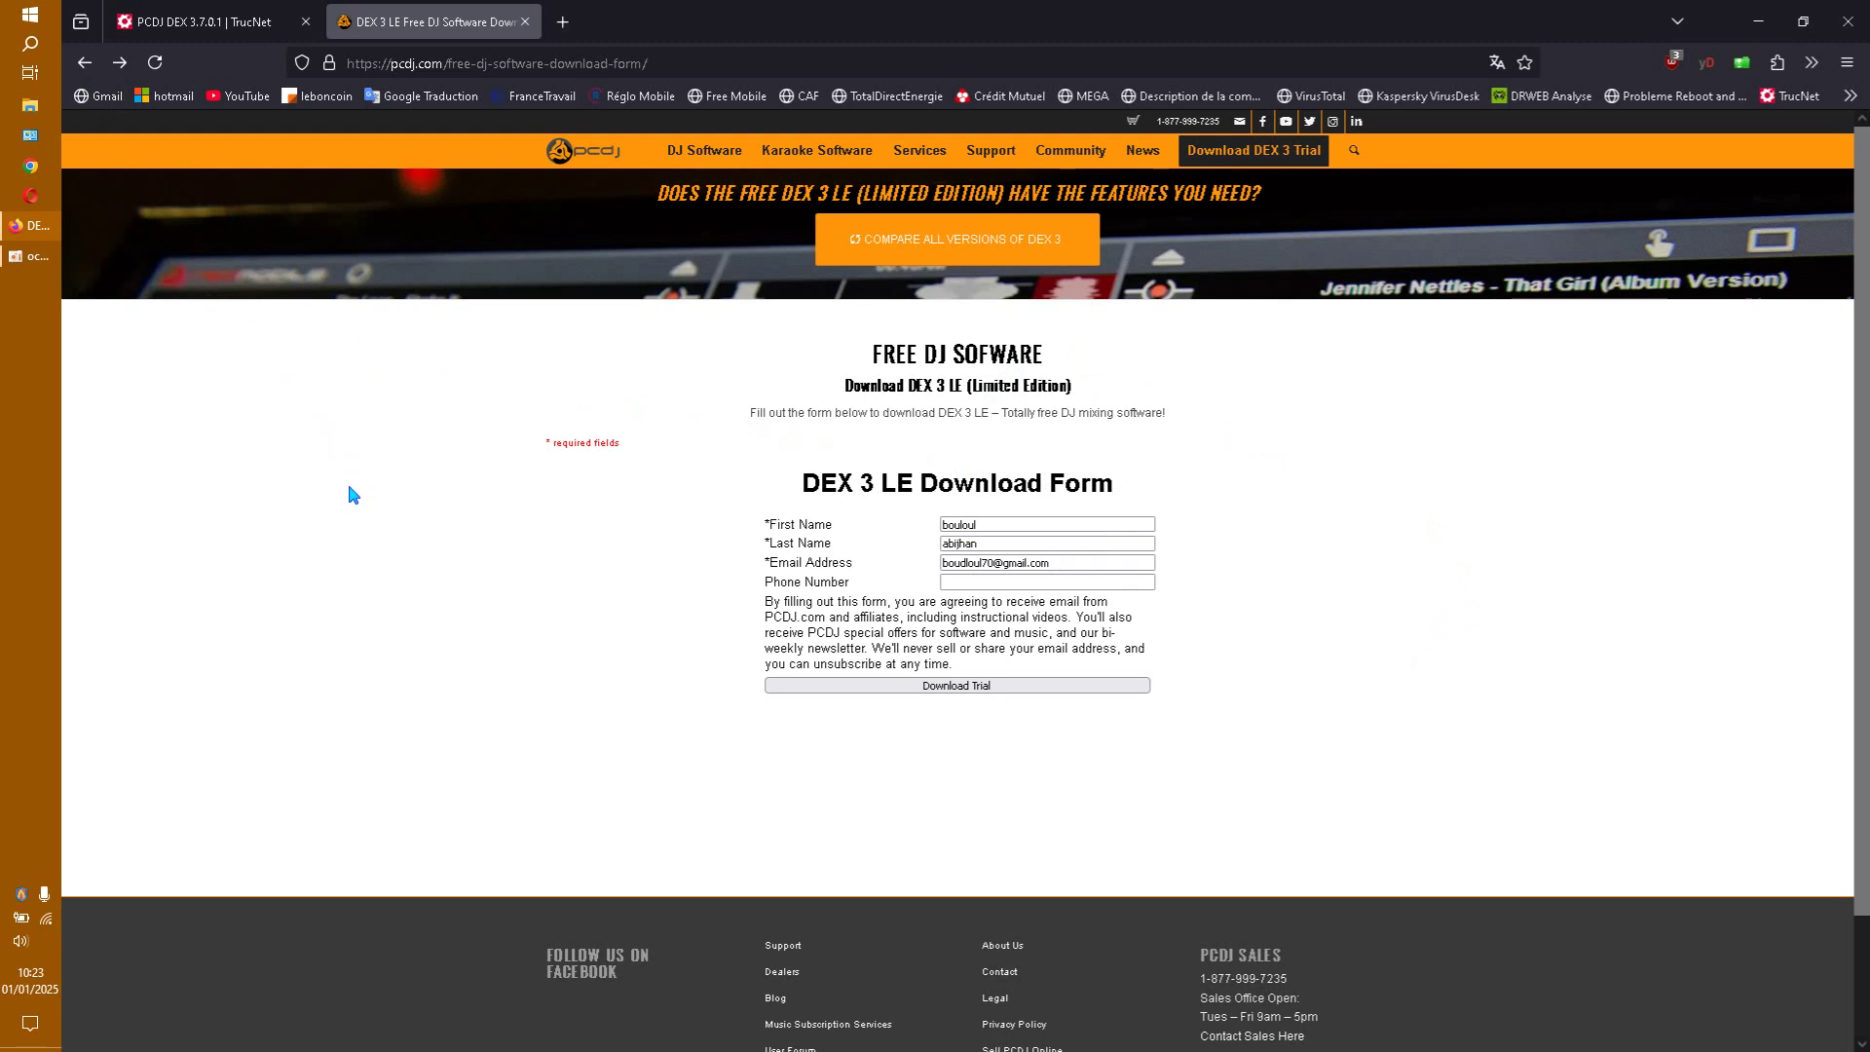
Return to the French DEX 3 LE product page and highlight the edition title and the supported MAC and Windows platforms
{"action": "left_click", "coordinate": [85, 68]}
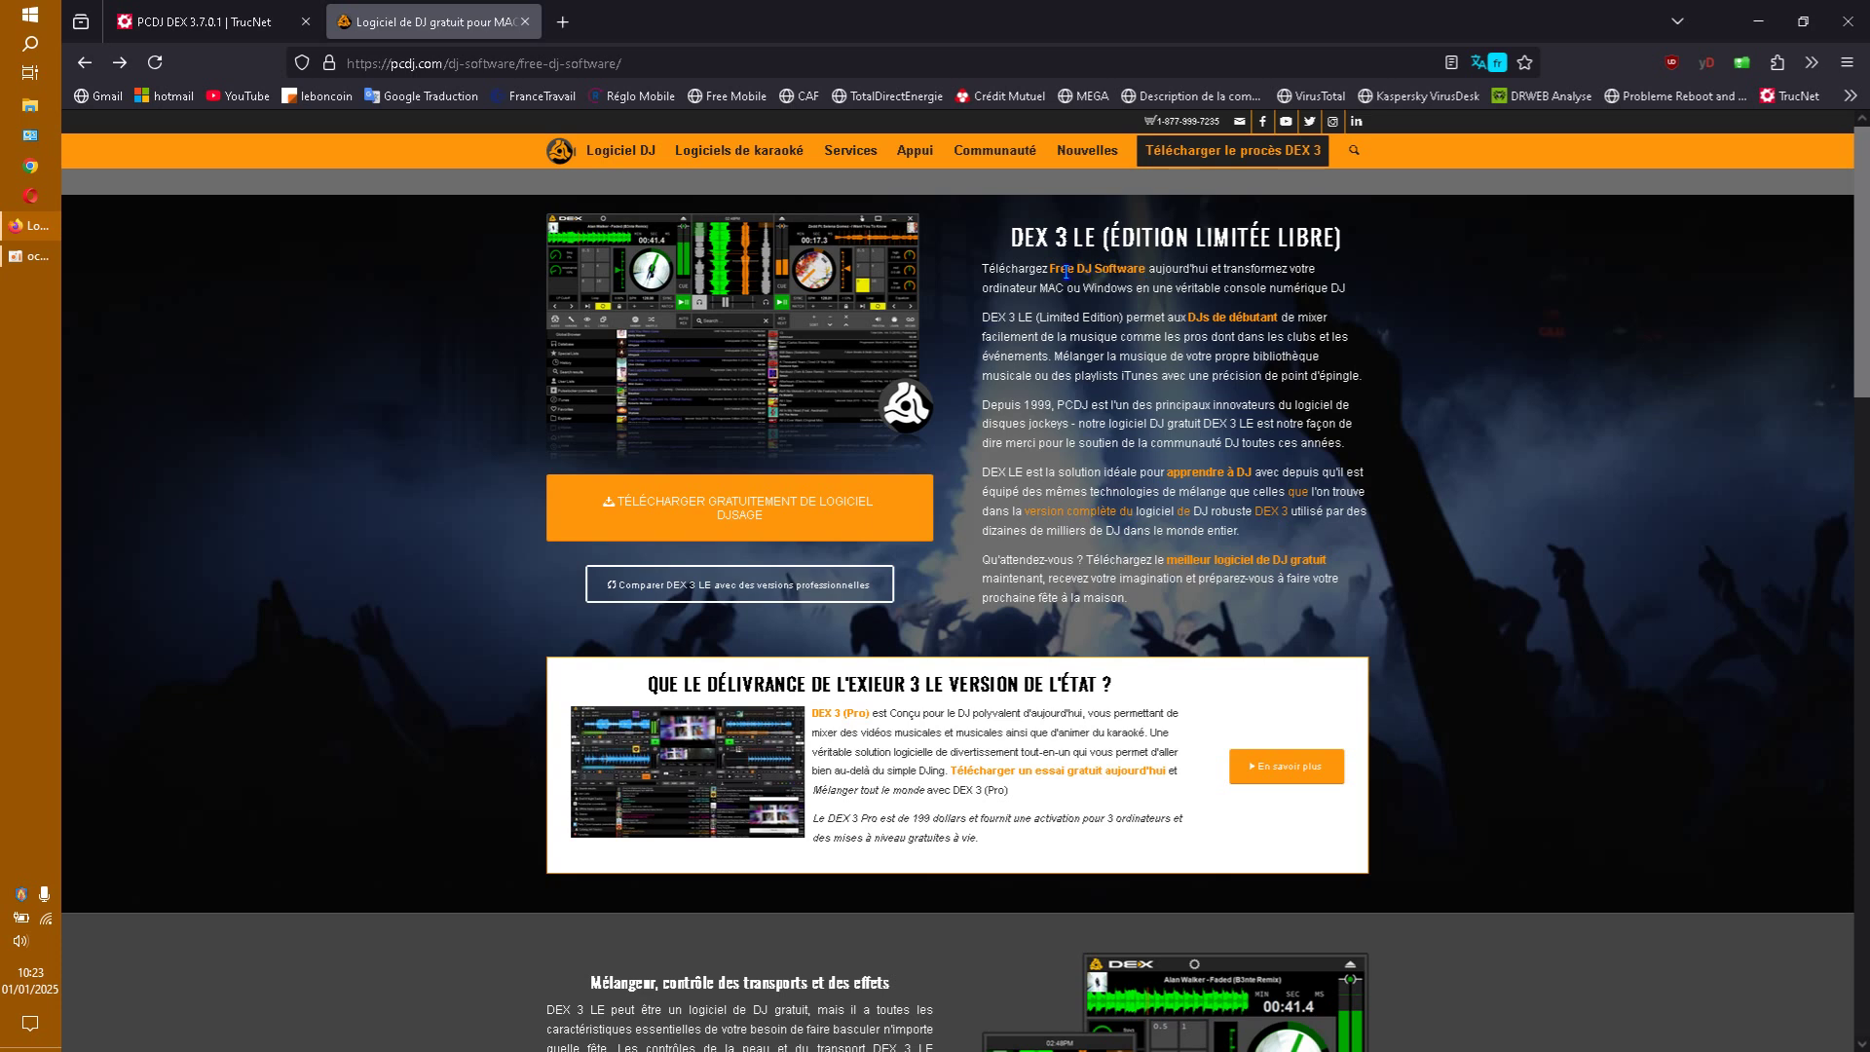
{"action": "left_click_drag", "start_coordinate": [1016, 237], "coordinate": [1340, 241]}
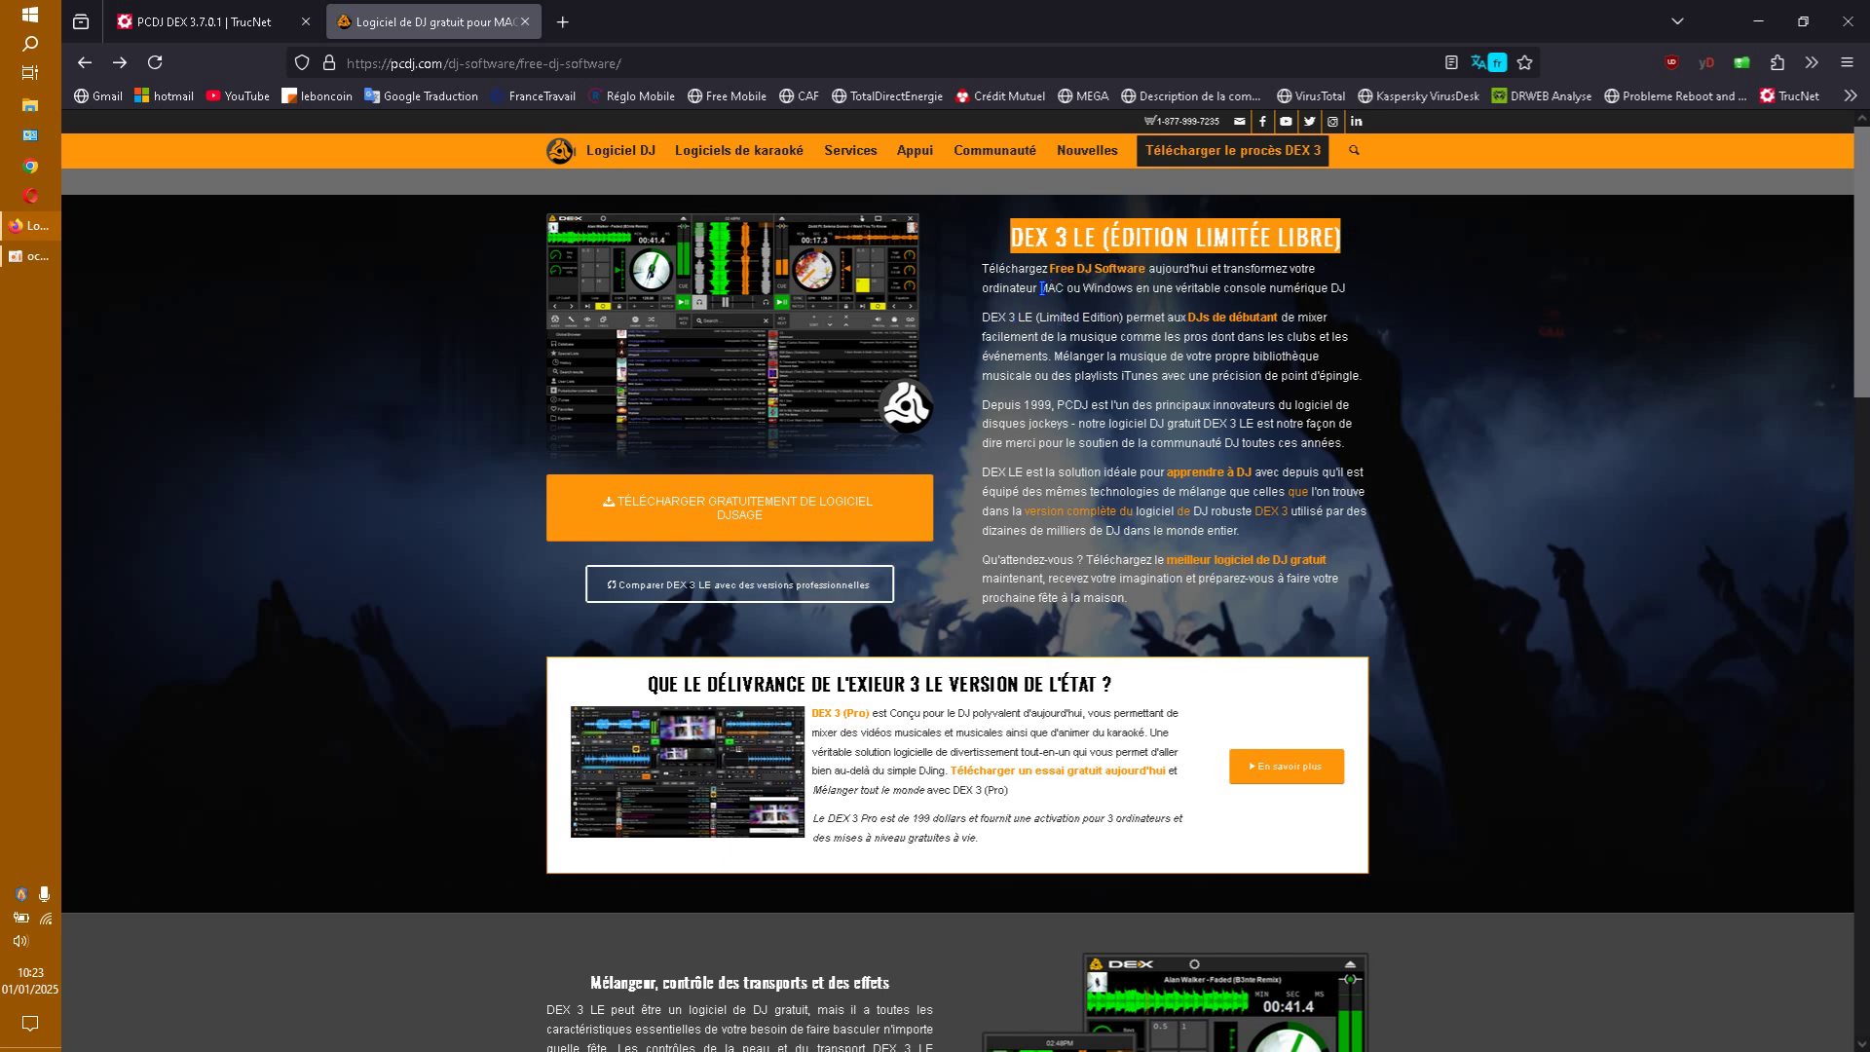
{"action": "left_click_drag", "start_coordinate": [1038, 288], "coordinate": [1132, 288]}
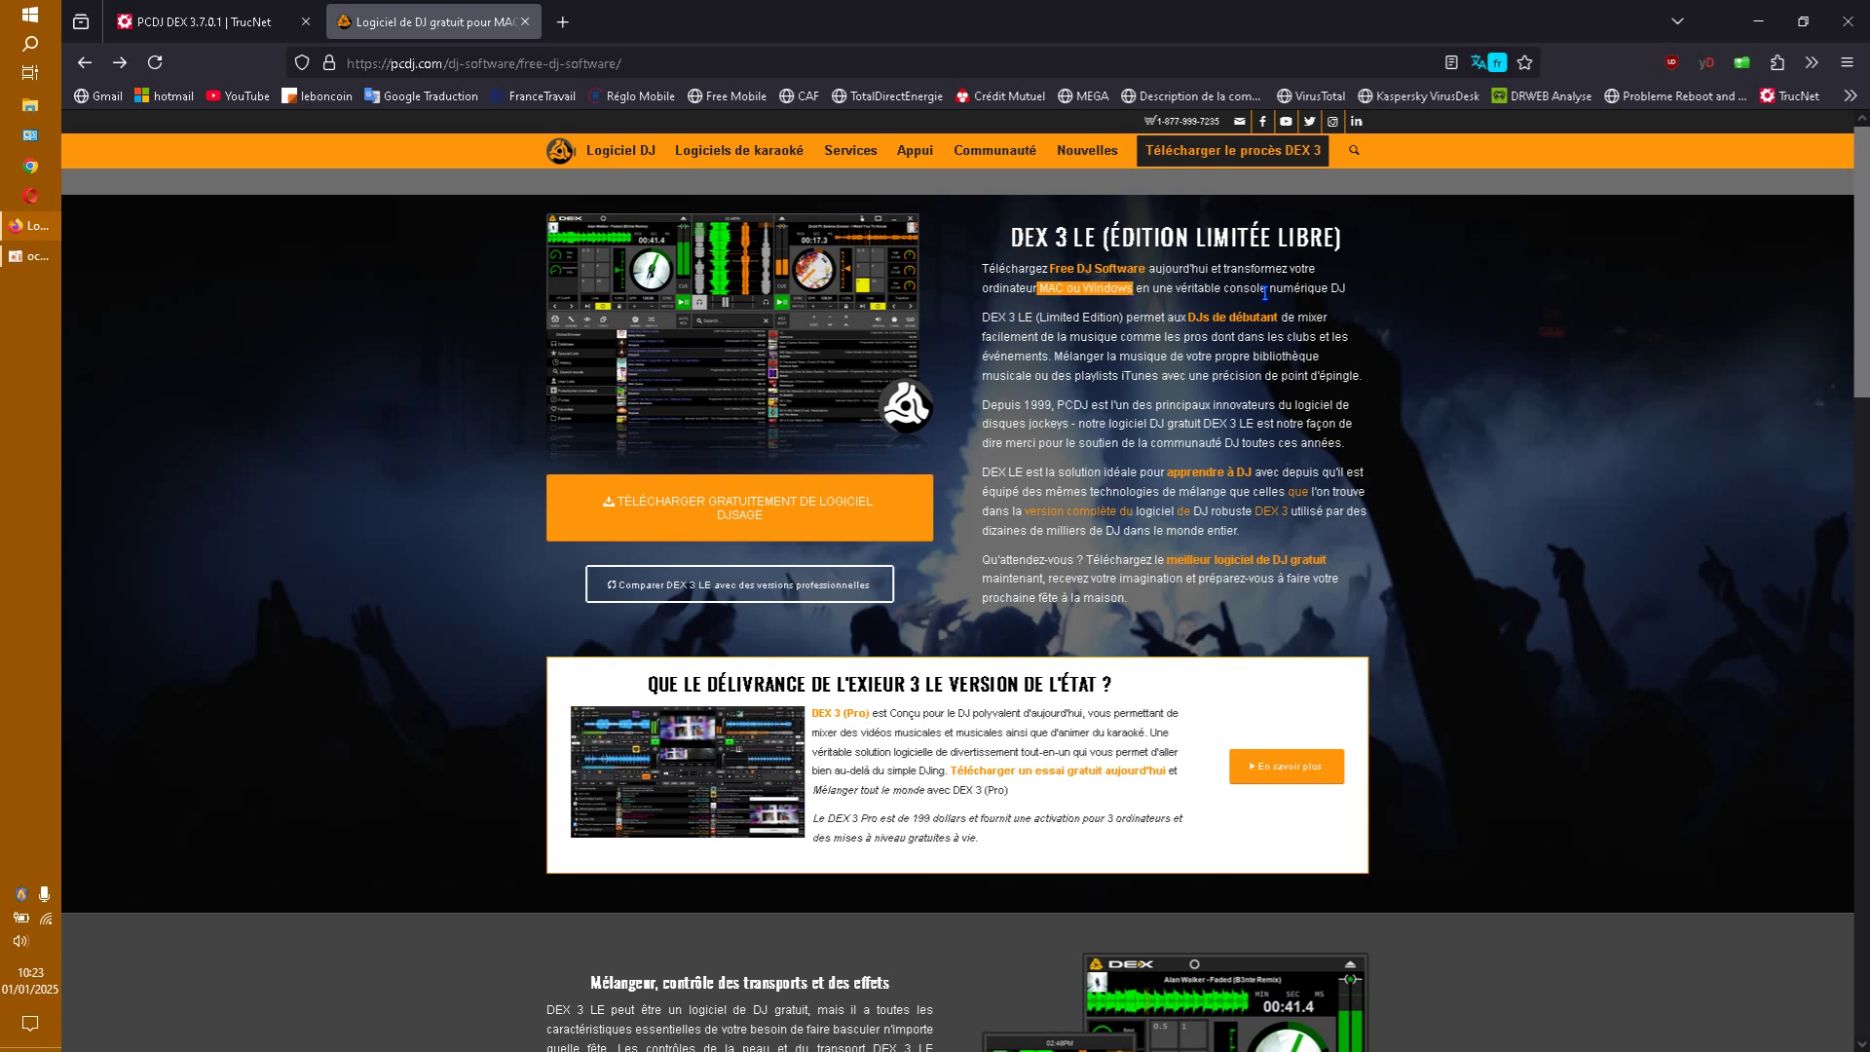
{"action": "left_click", "coordinate": [1432, 309]}
Examine the comparison chart of the DEX 3 LE, RE and Pro editions and return to the DEX 3 LE page
{"action": "left_click", "coordinate": [795, 593]}
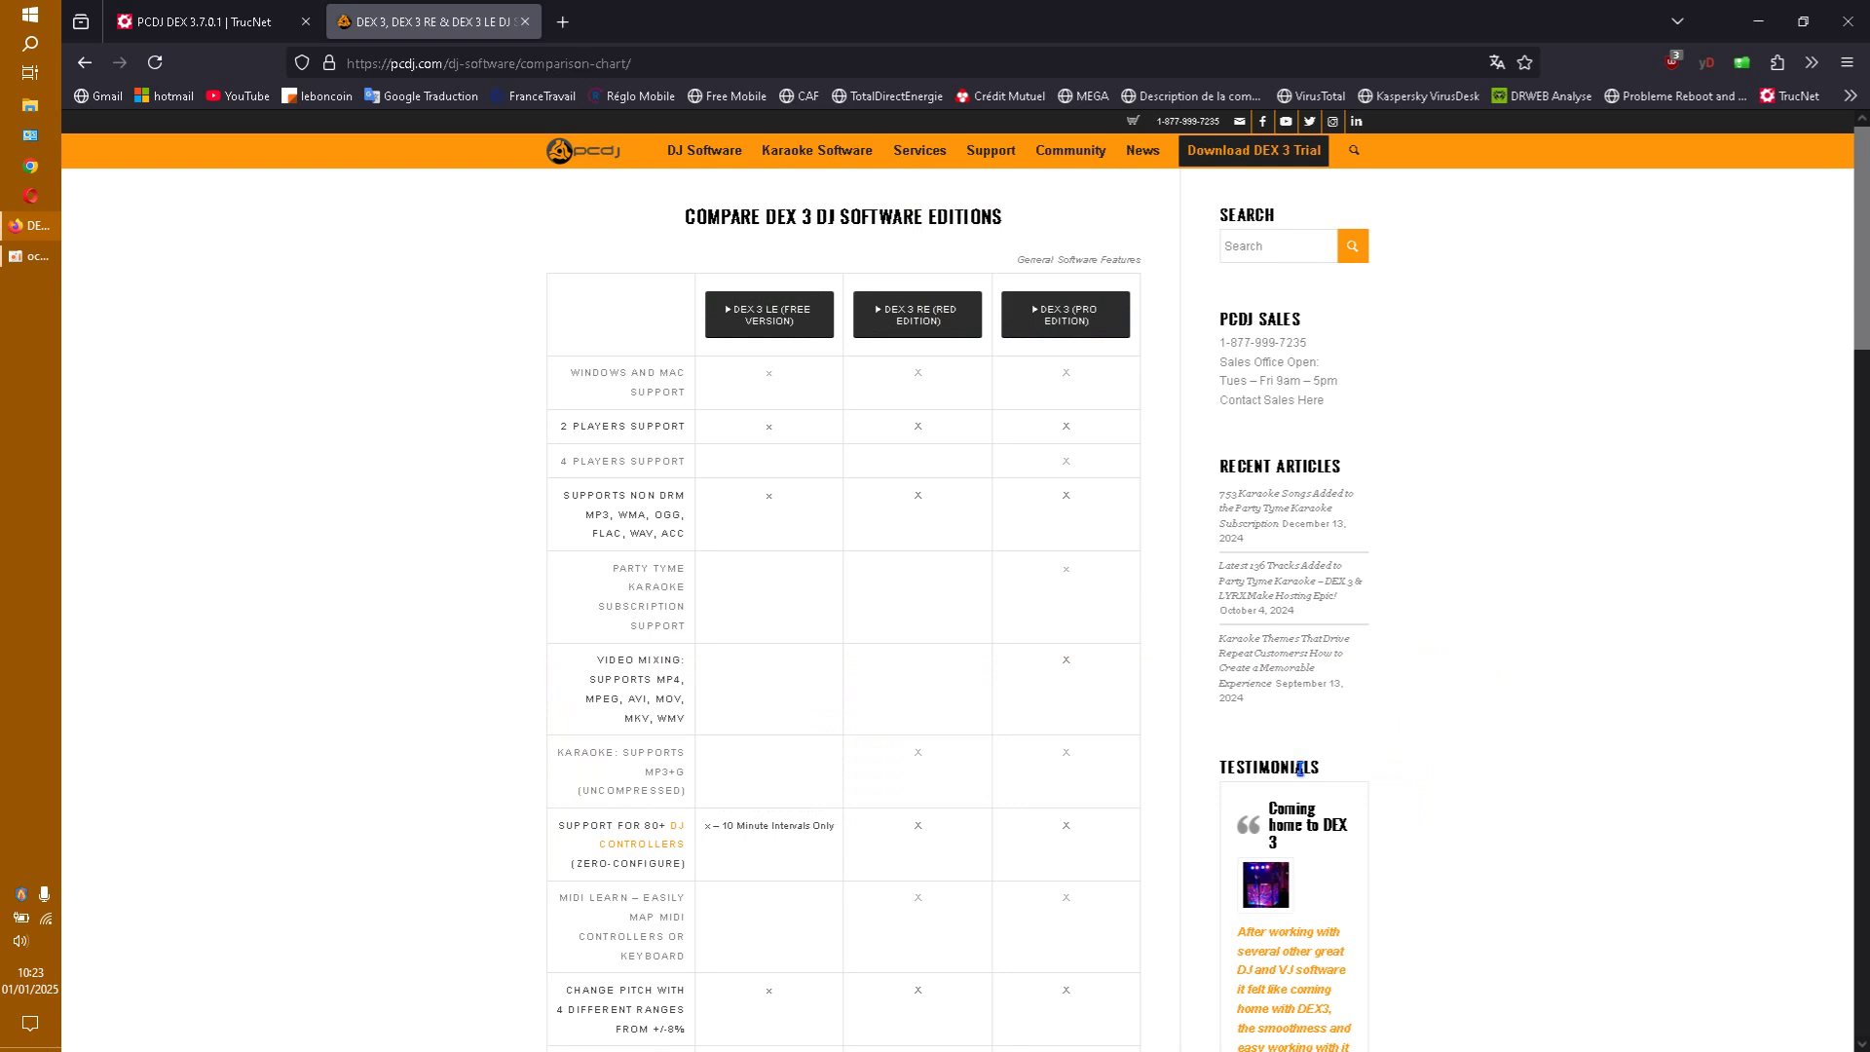
{"action": "scroll", "coordinate": [1666, 801], "scroll_direction": "down", "scroll_amount": 3}
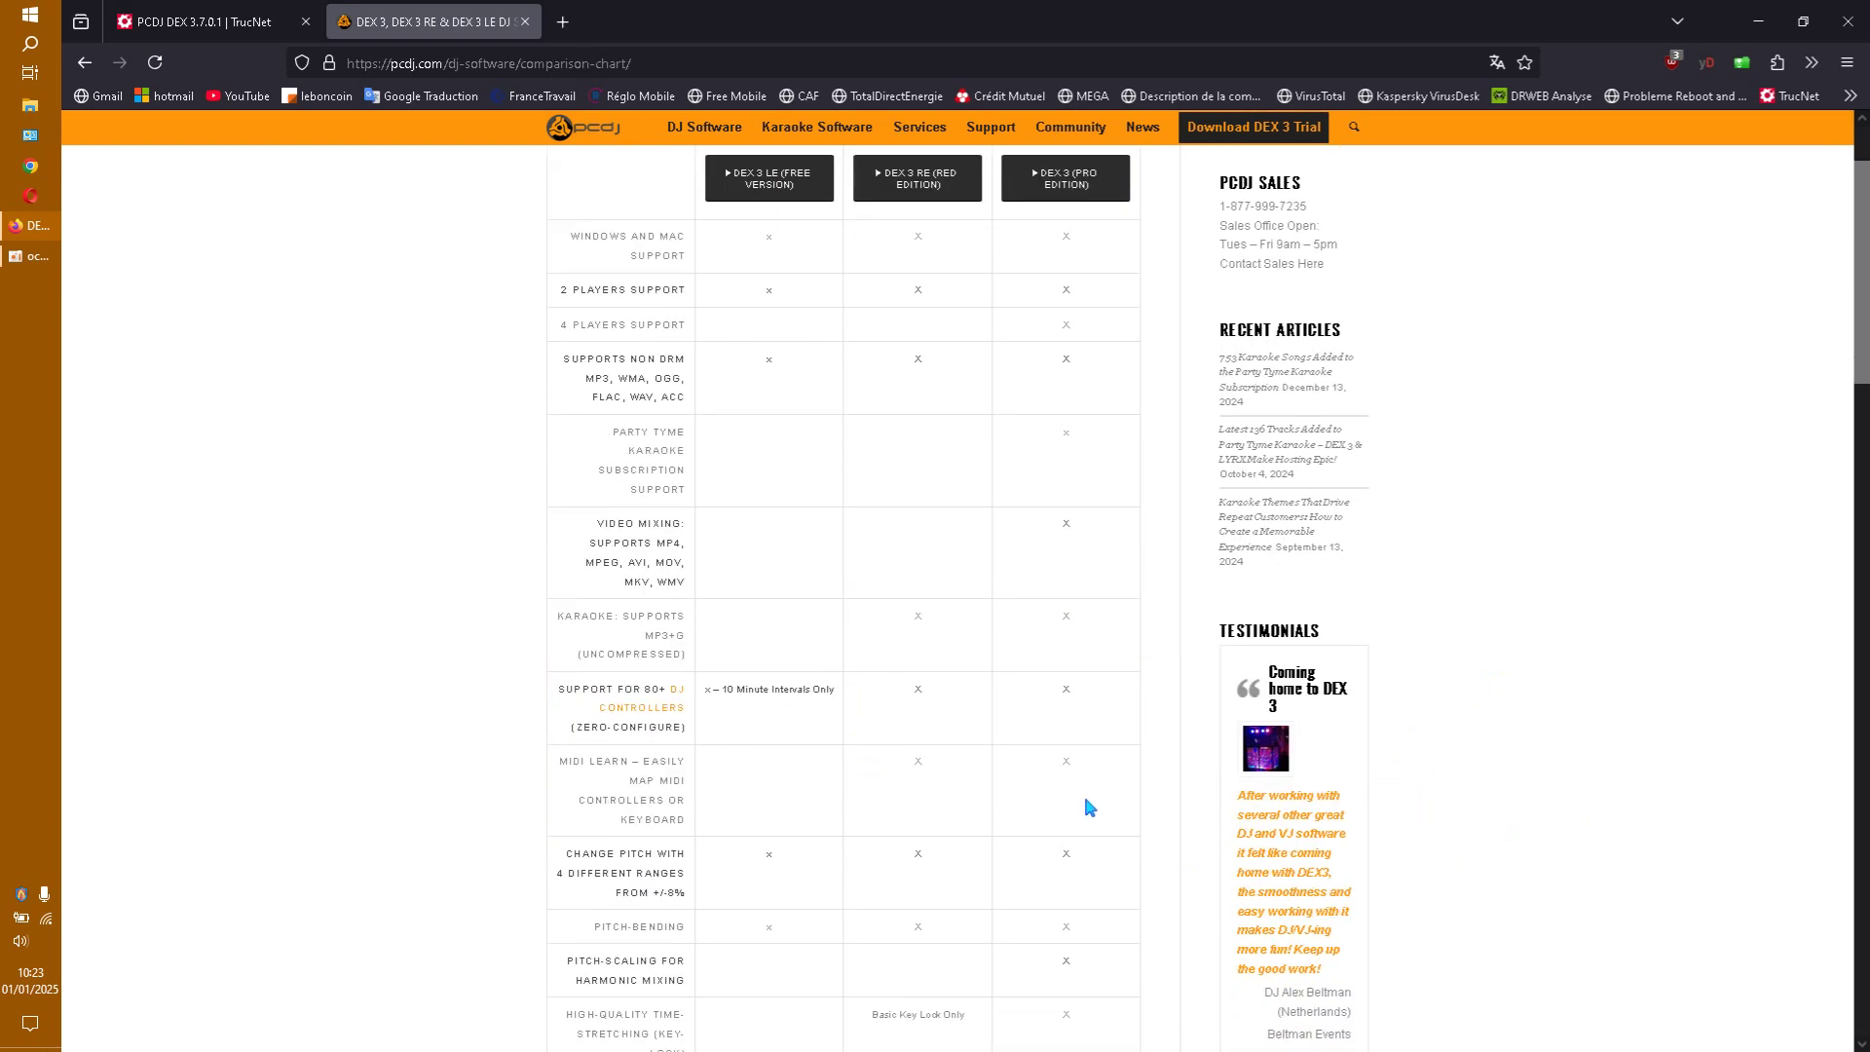
{"action": "scroll", "coordinate": [1053, 807], "scroll_direction": "up", "scroll_amount": 3}
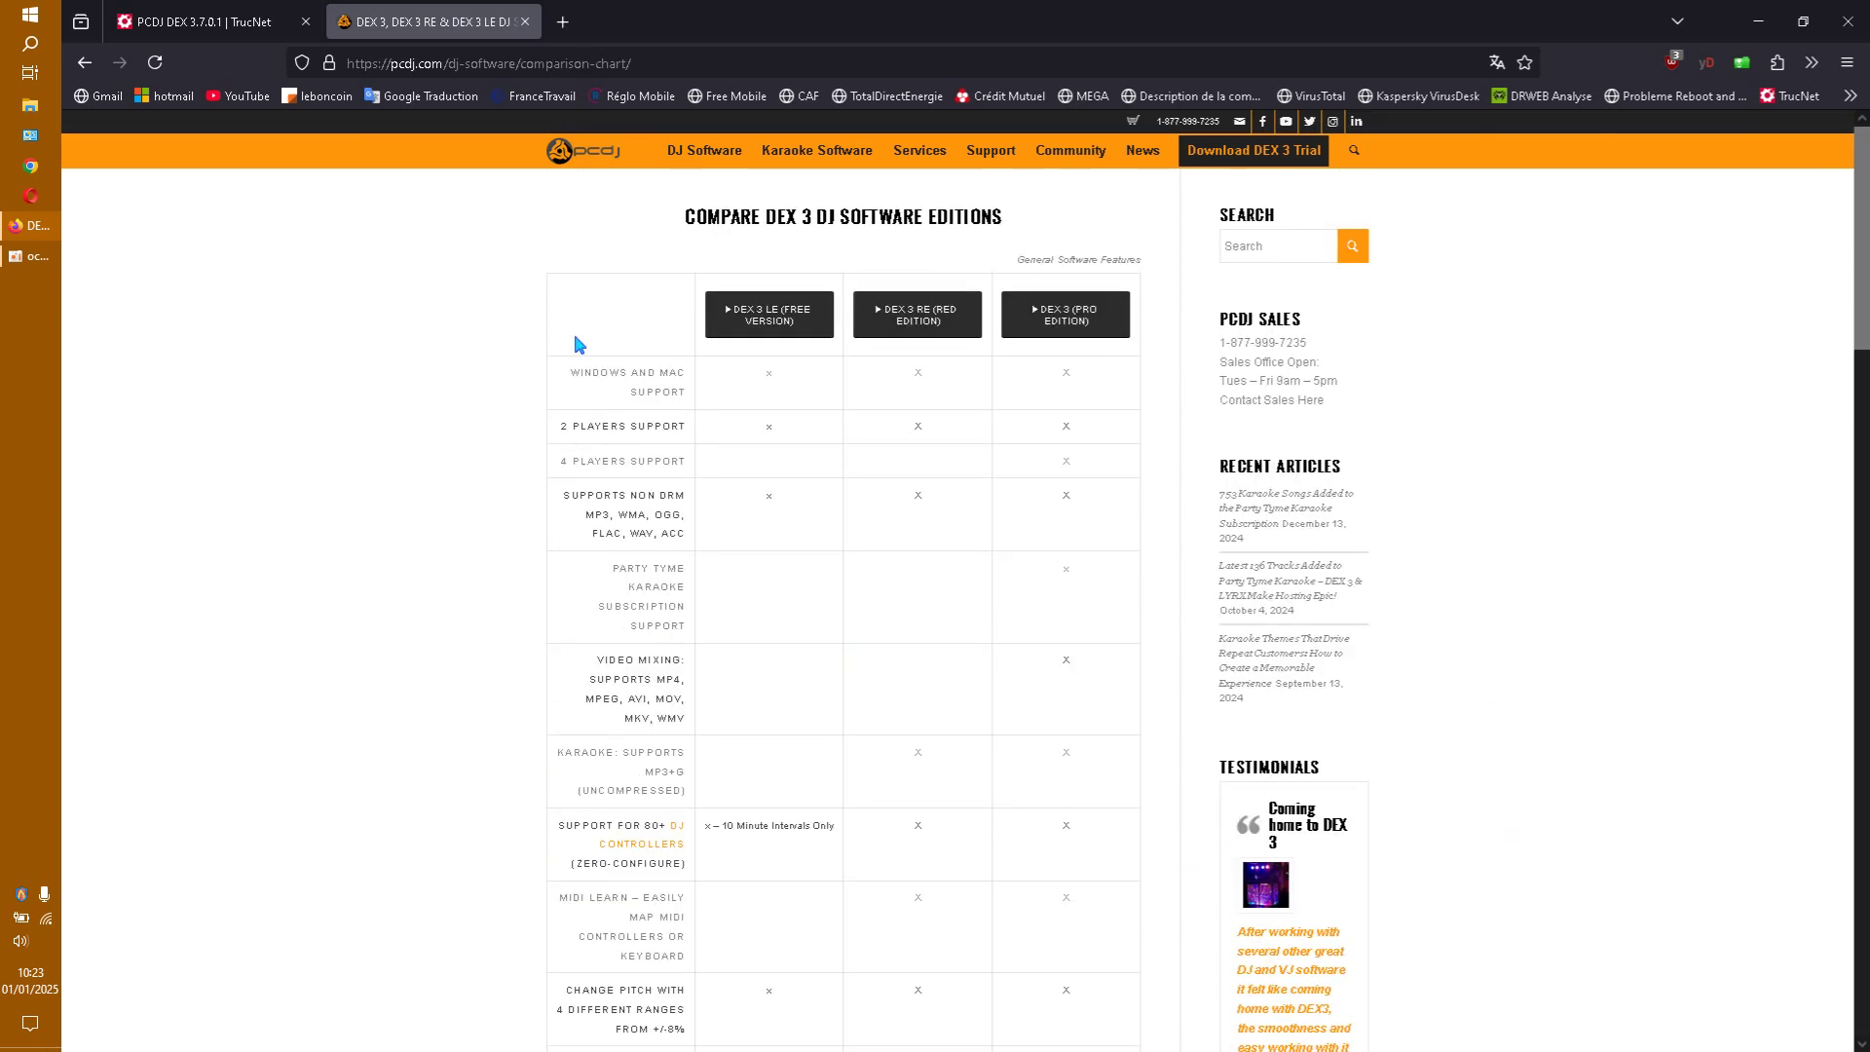
{"action": "left_click", "coordinate": [84, 62]}
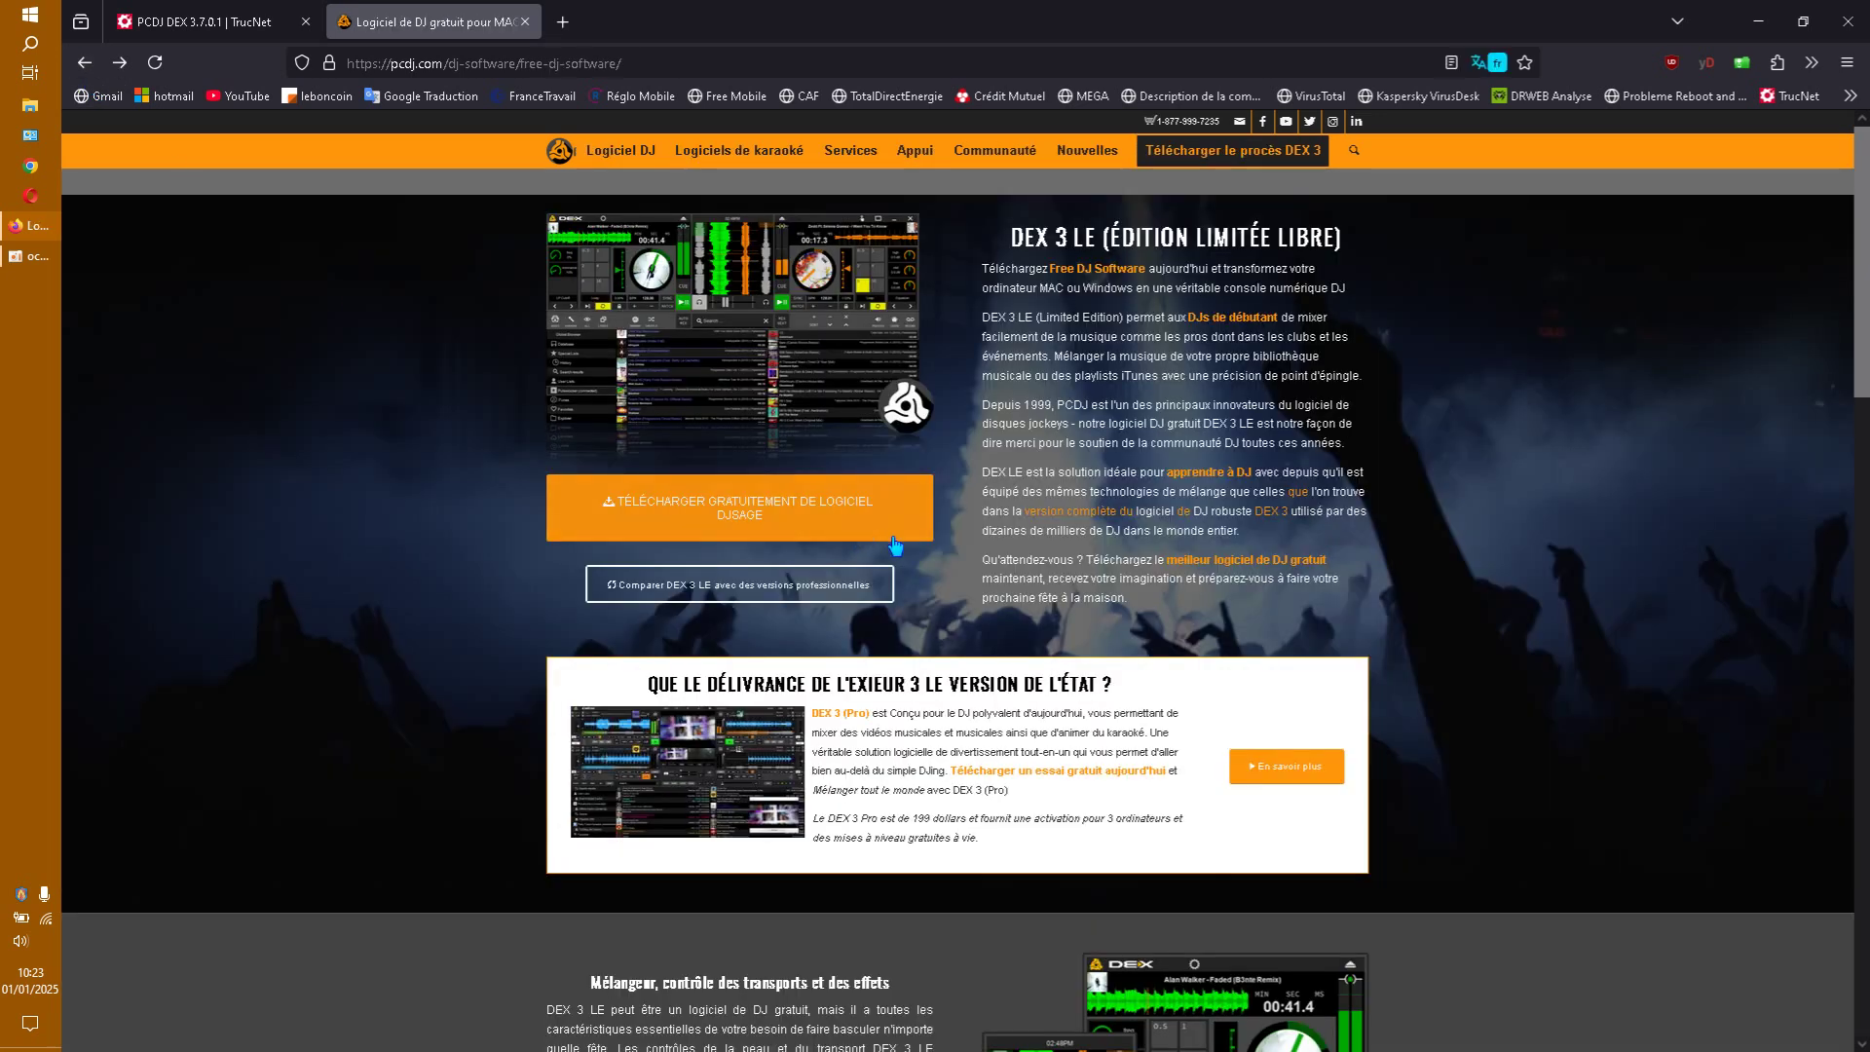
View the larger DEX 3 LE product image and look through the feature descriptions on the page
{"action": "scroll", "coordinate": [982, 555], "scroll_direction": "down", "scroll_amount": 1}
{"action": "scroll", "coordinate": [982, 555], "scroll_direction": "up", "scroll_amount": 1}
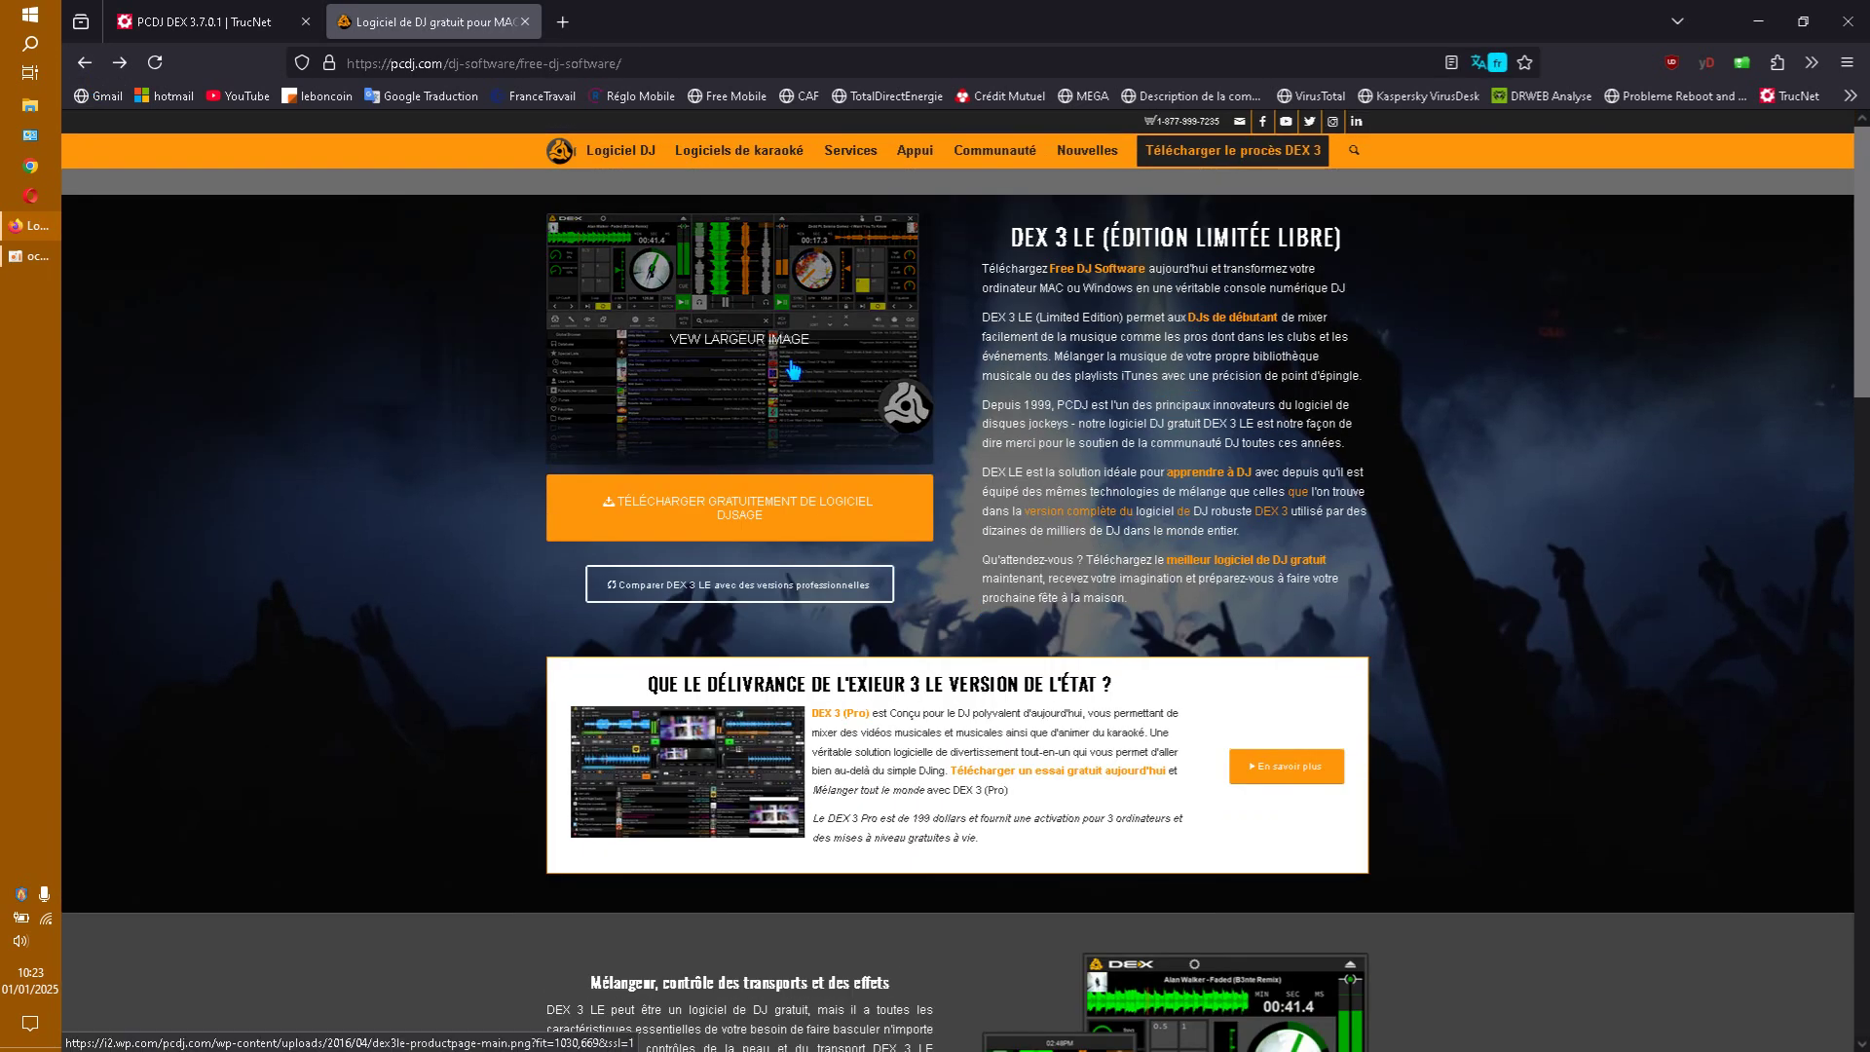
{"action": "left_click", "coordinate": [794, 370]}
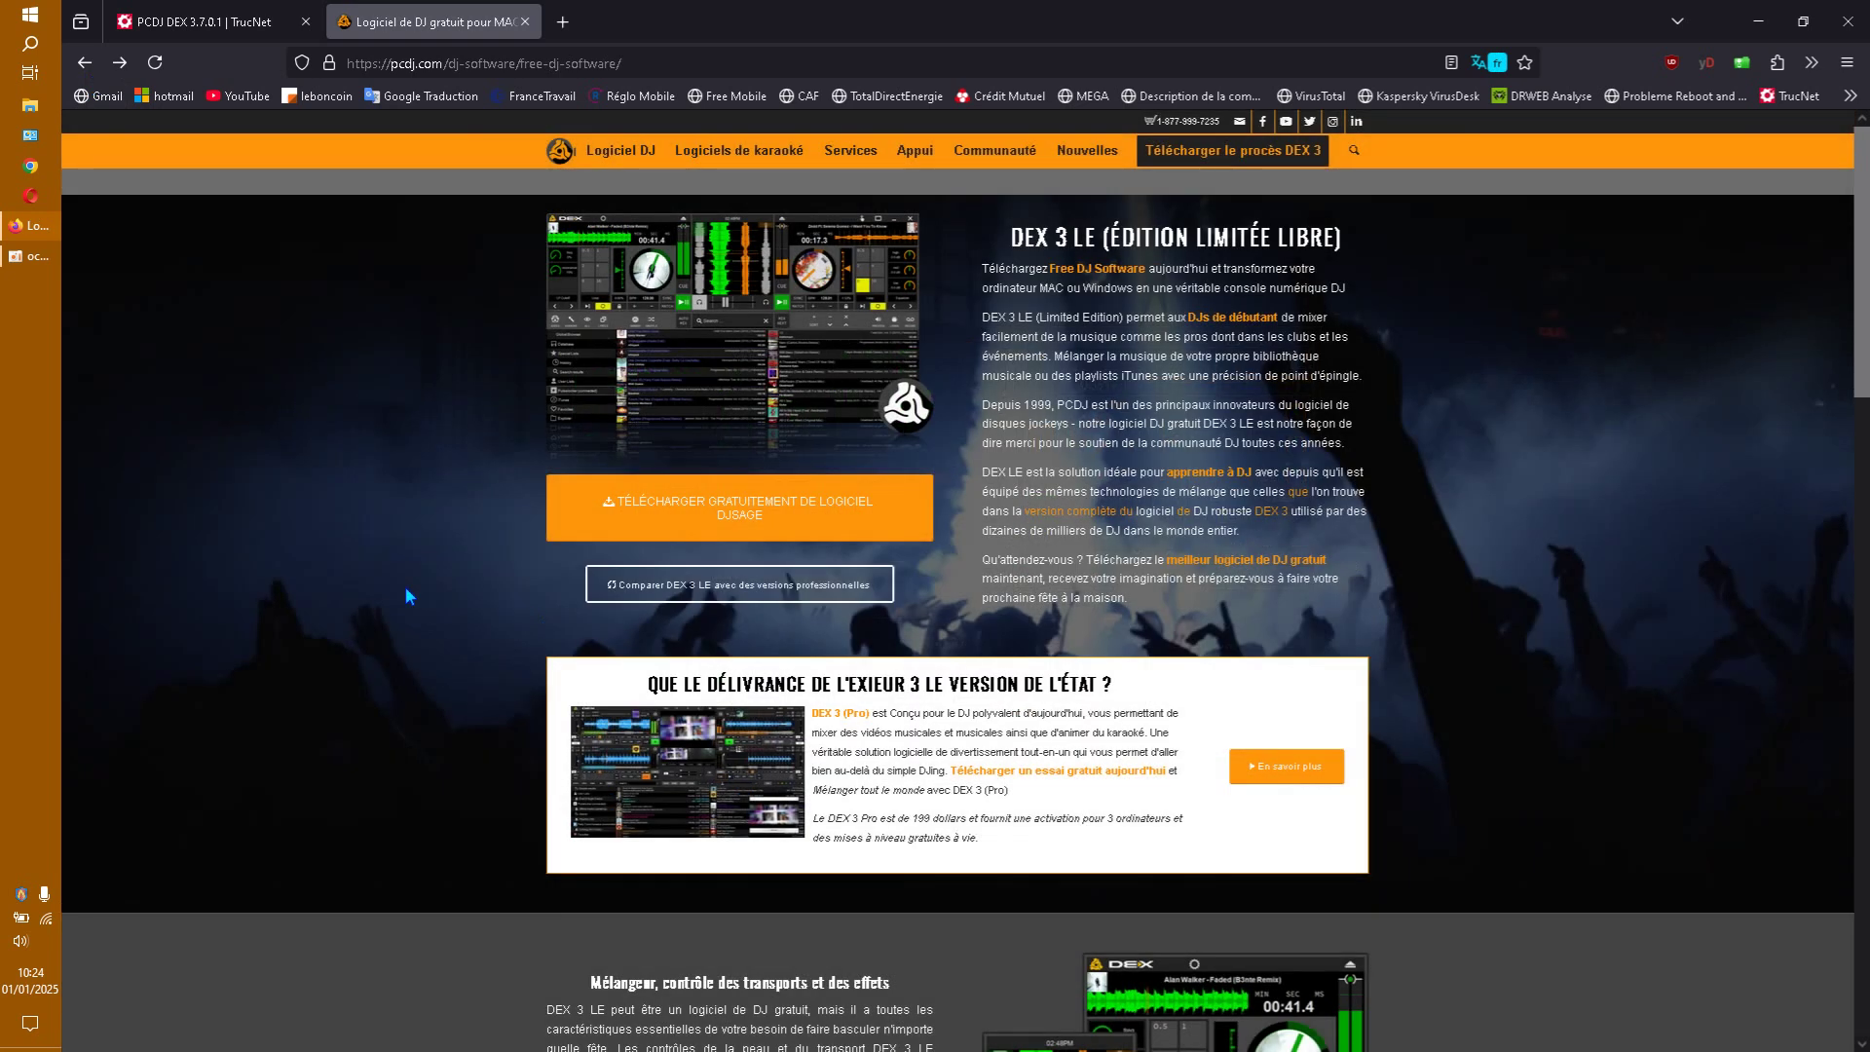
{"action": "scroll", "coordinate": [995, 665], "scroll_direction": "down", "scroll_amount": 7}
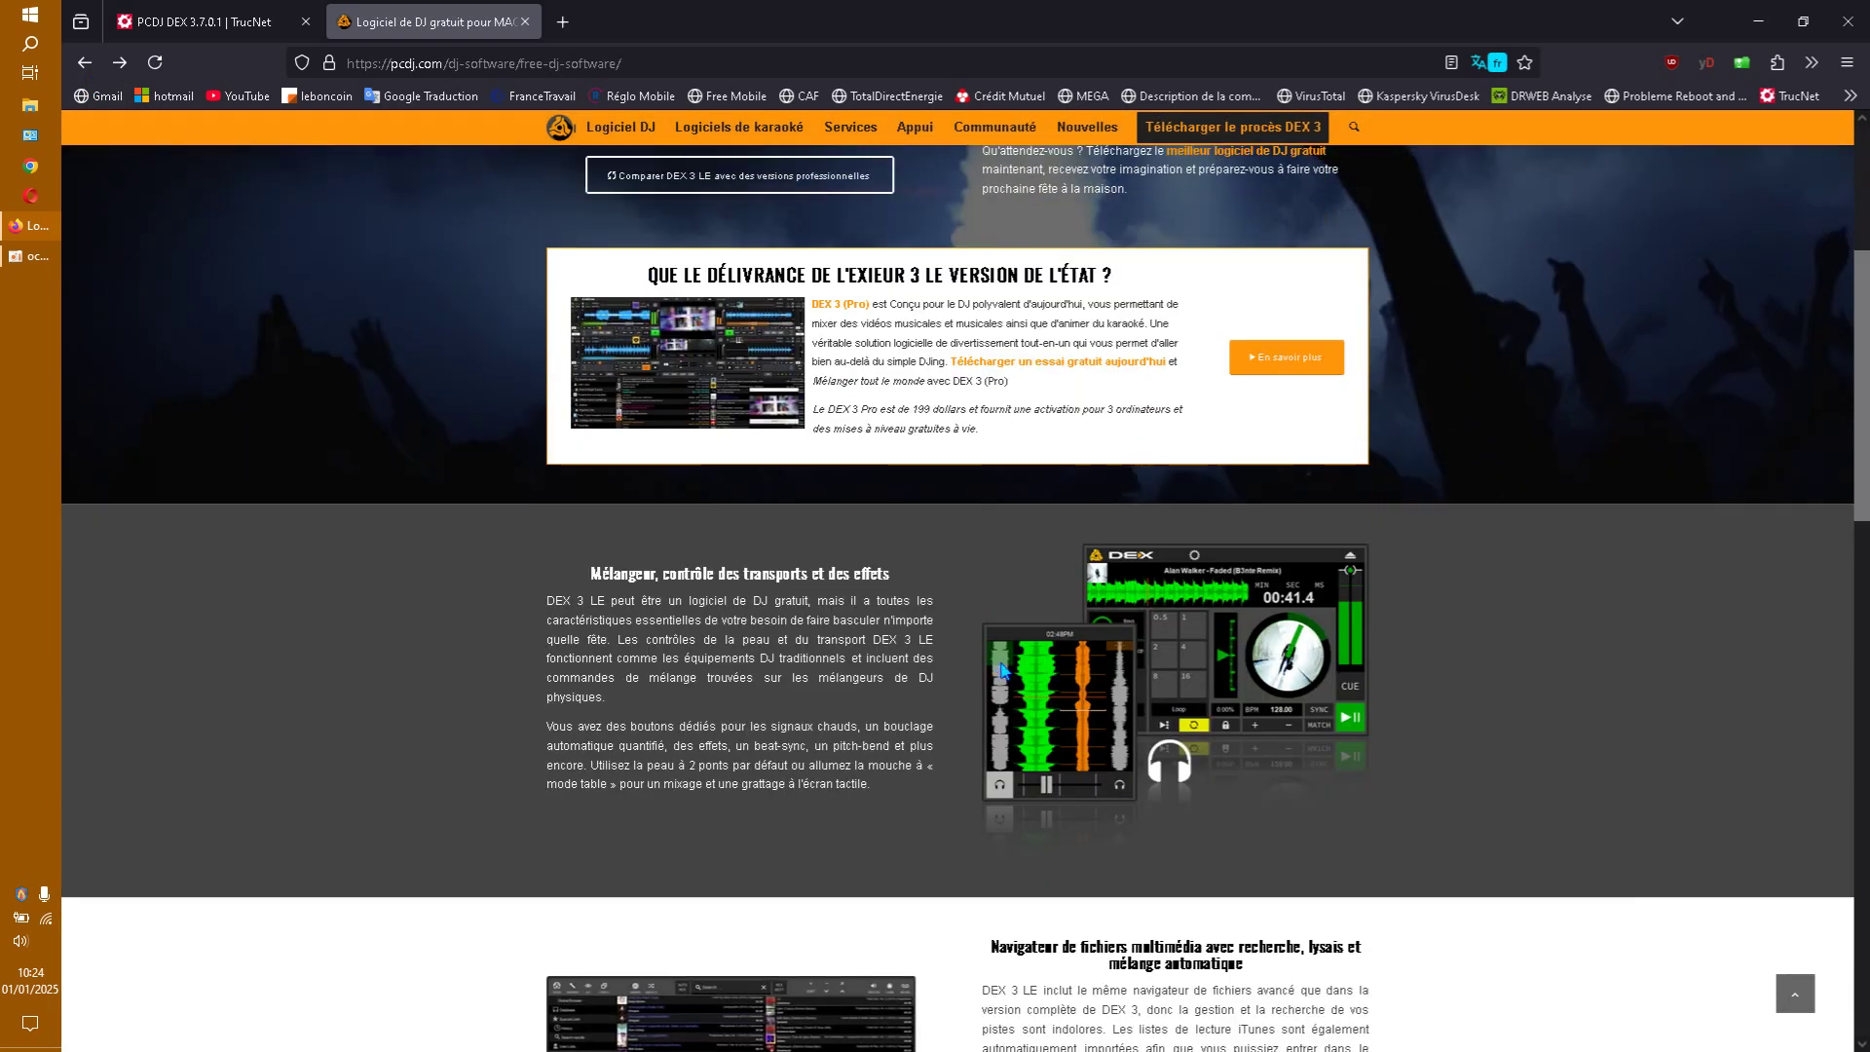
{"action": "scroll", "coordinate": [1002, 663], "scroll_direction": "down", "scroll_amount": 5}
{"action": "scroll", "coordinate": [1002, 663], "scroll_direction": "up", "scroll_amount": 12}
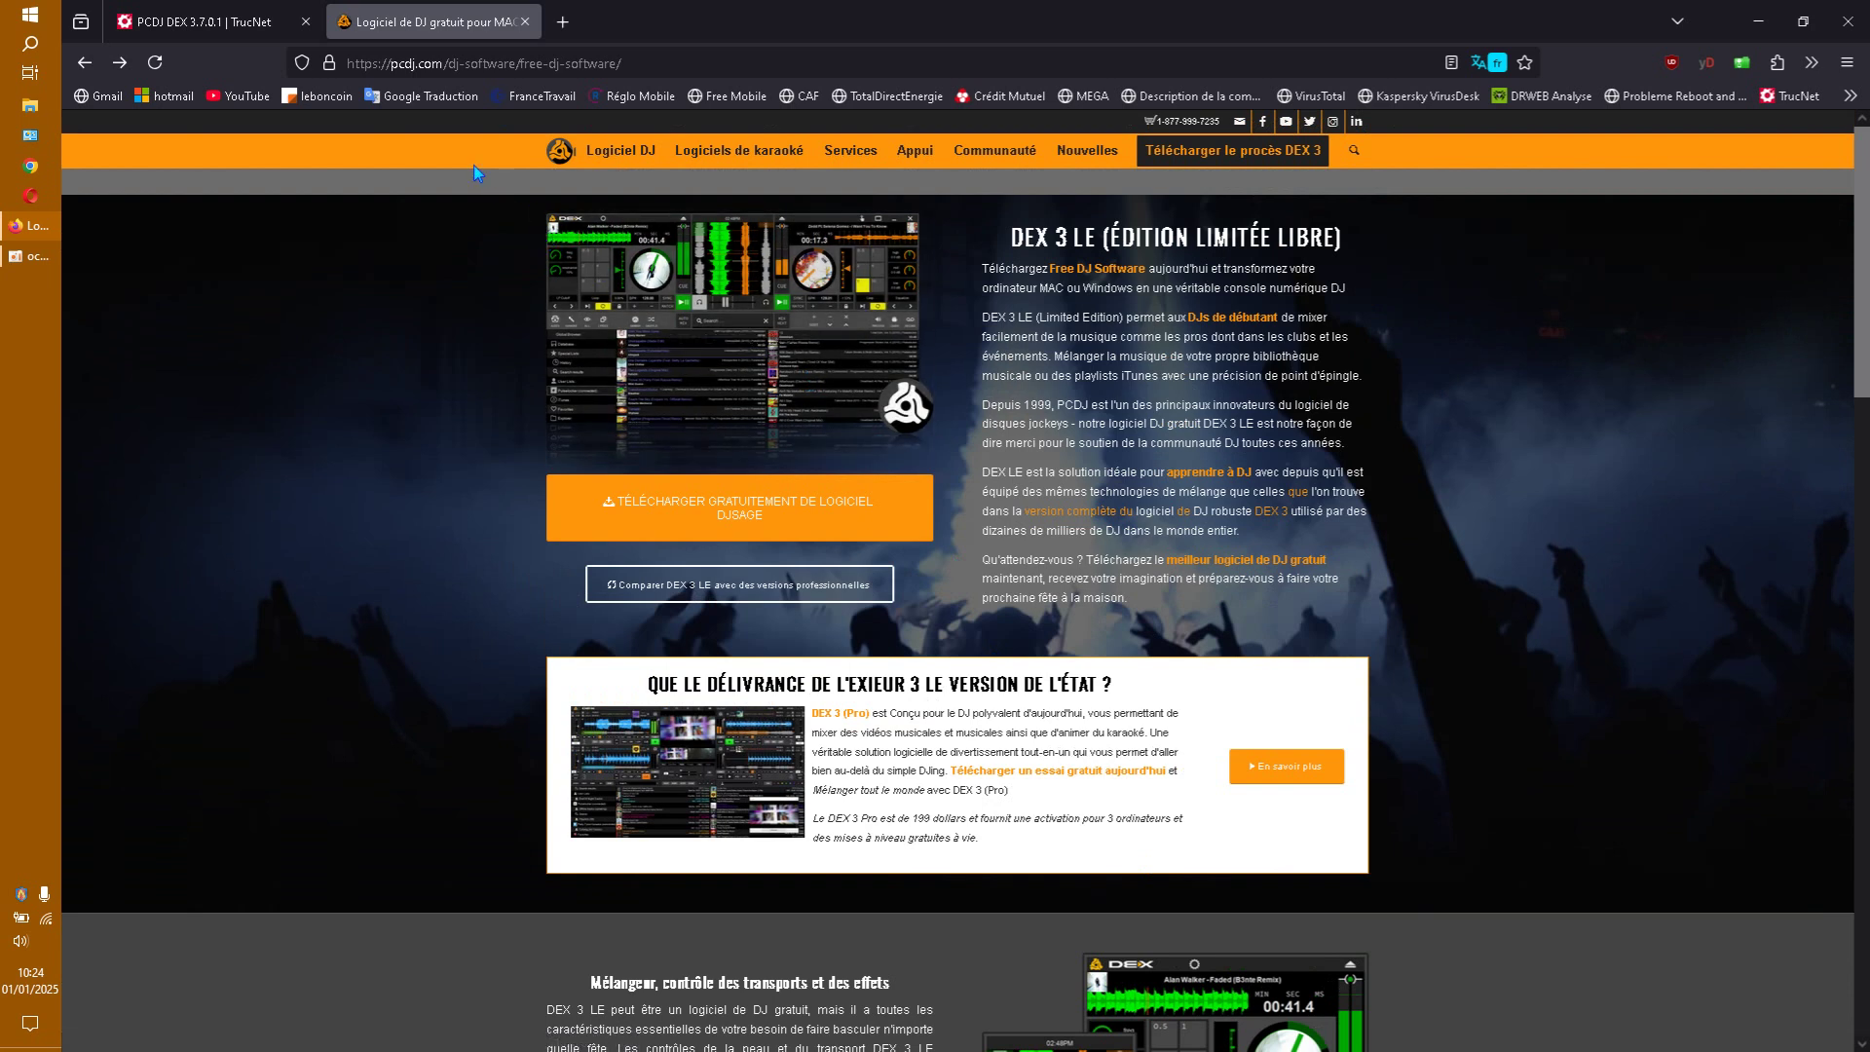
Switch to the TrucNet article on PCDJ DEX 3.7.0.1 and highlight its title
{"action": "mouse_move", "coordinate": [226, 26]}
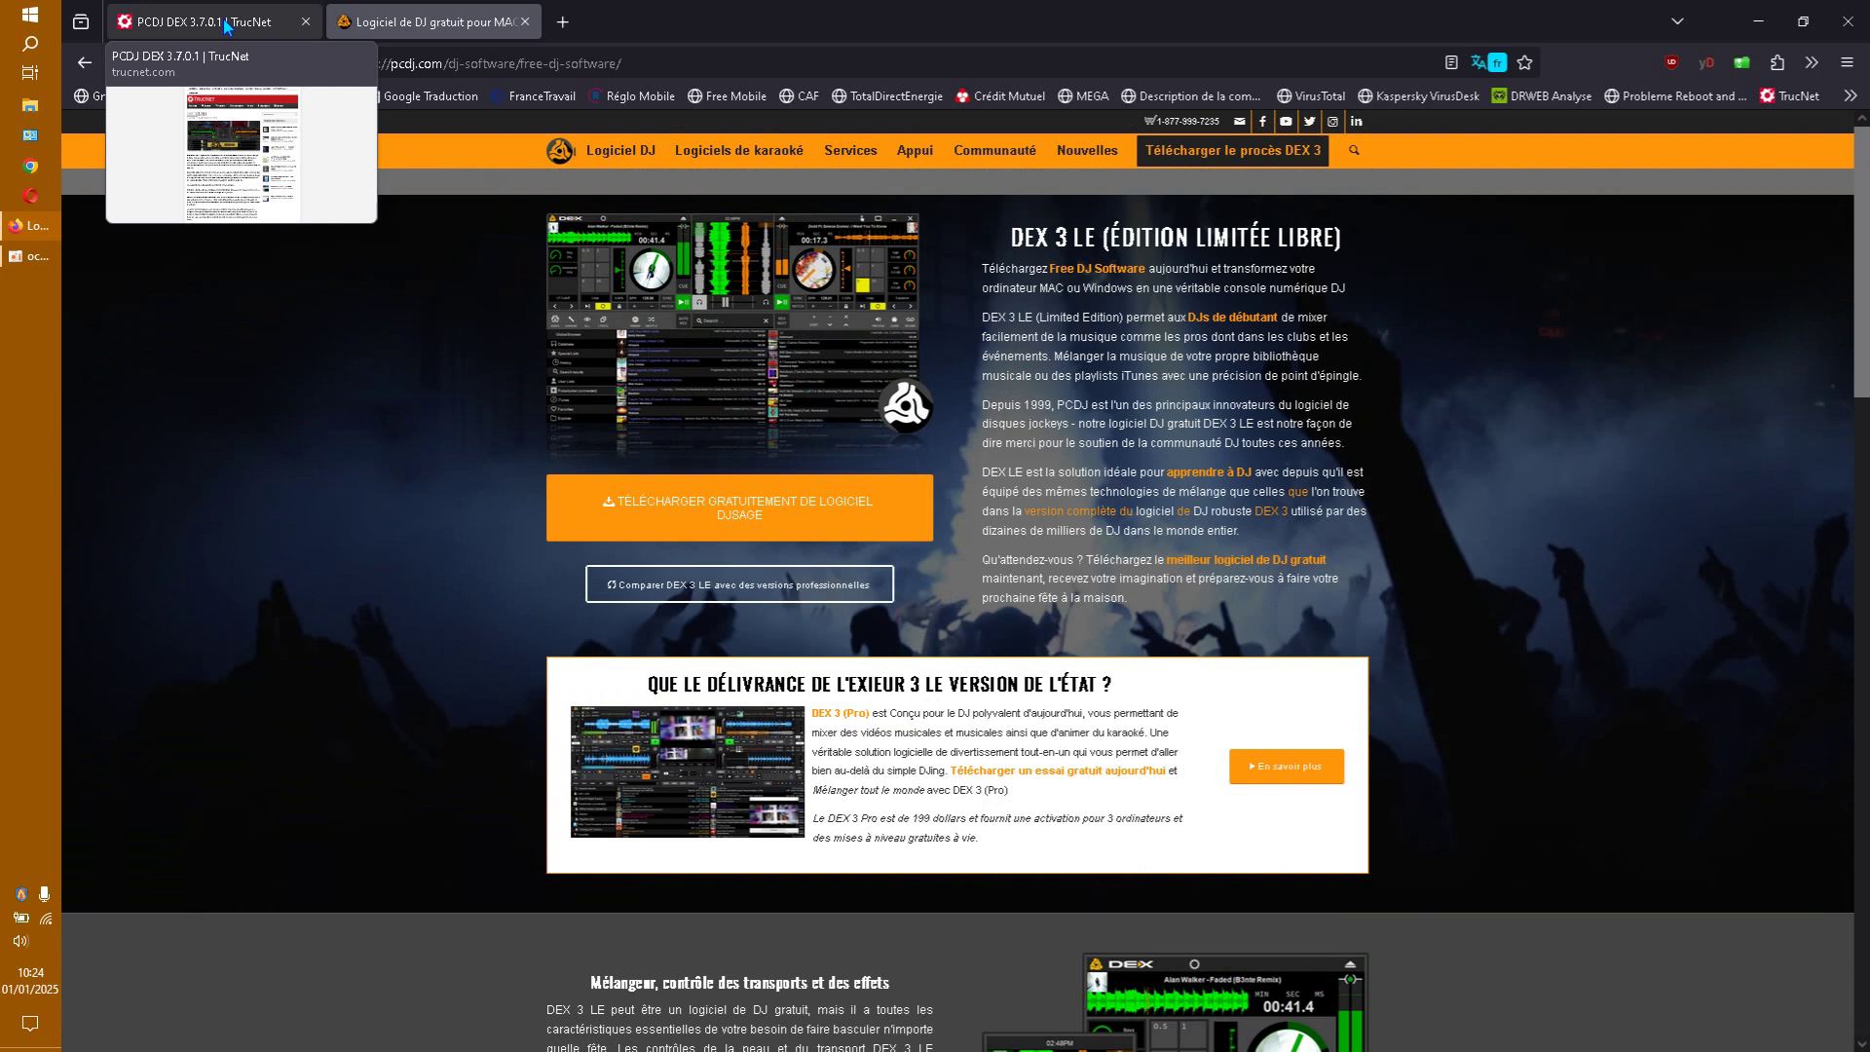
{"action": "left_click", "coordinate": [226, 26]}
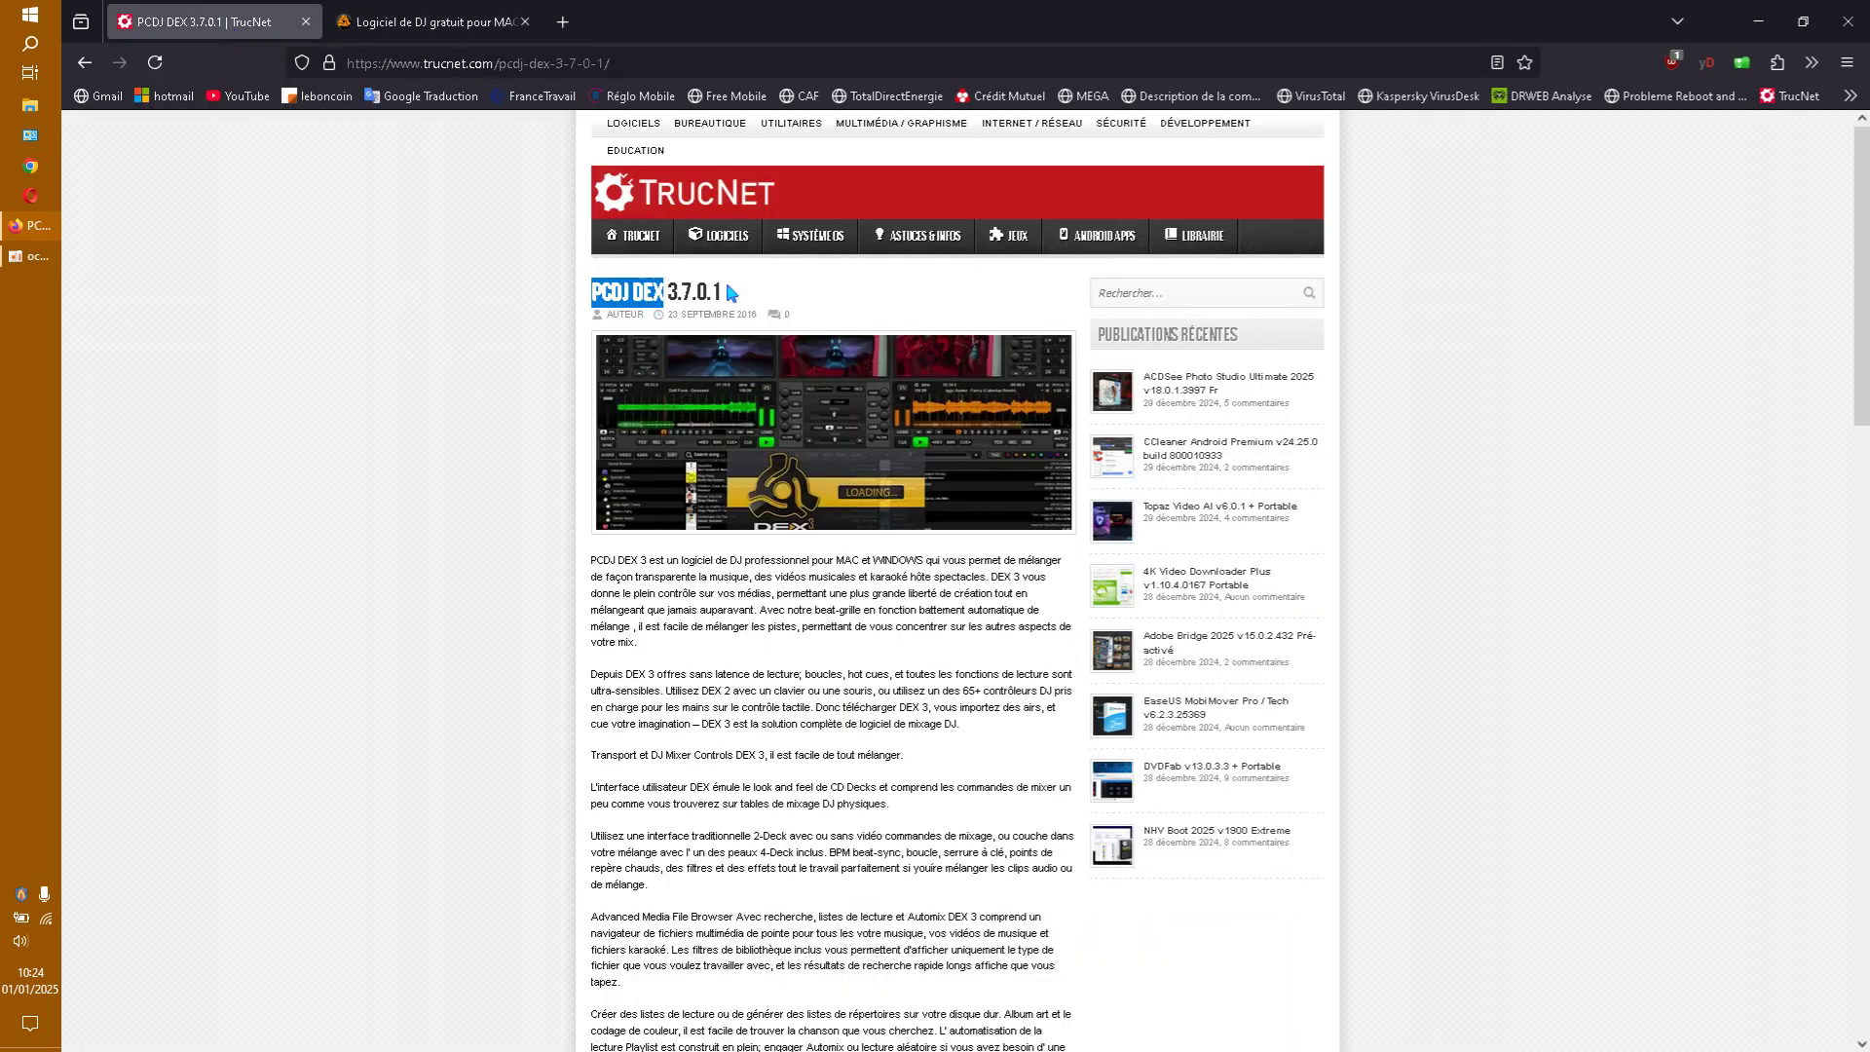
{"action": "left_click_drag", "start_coordinate": [740, 294], "coordinate": [584, 289]}
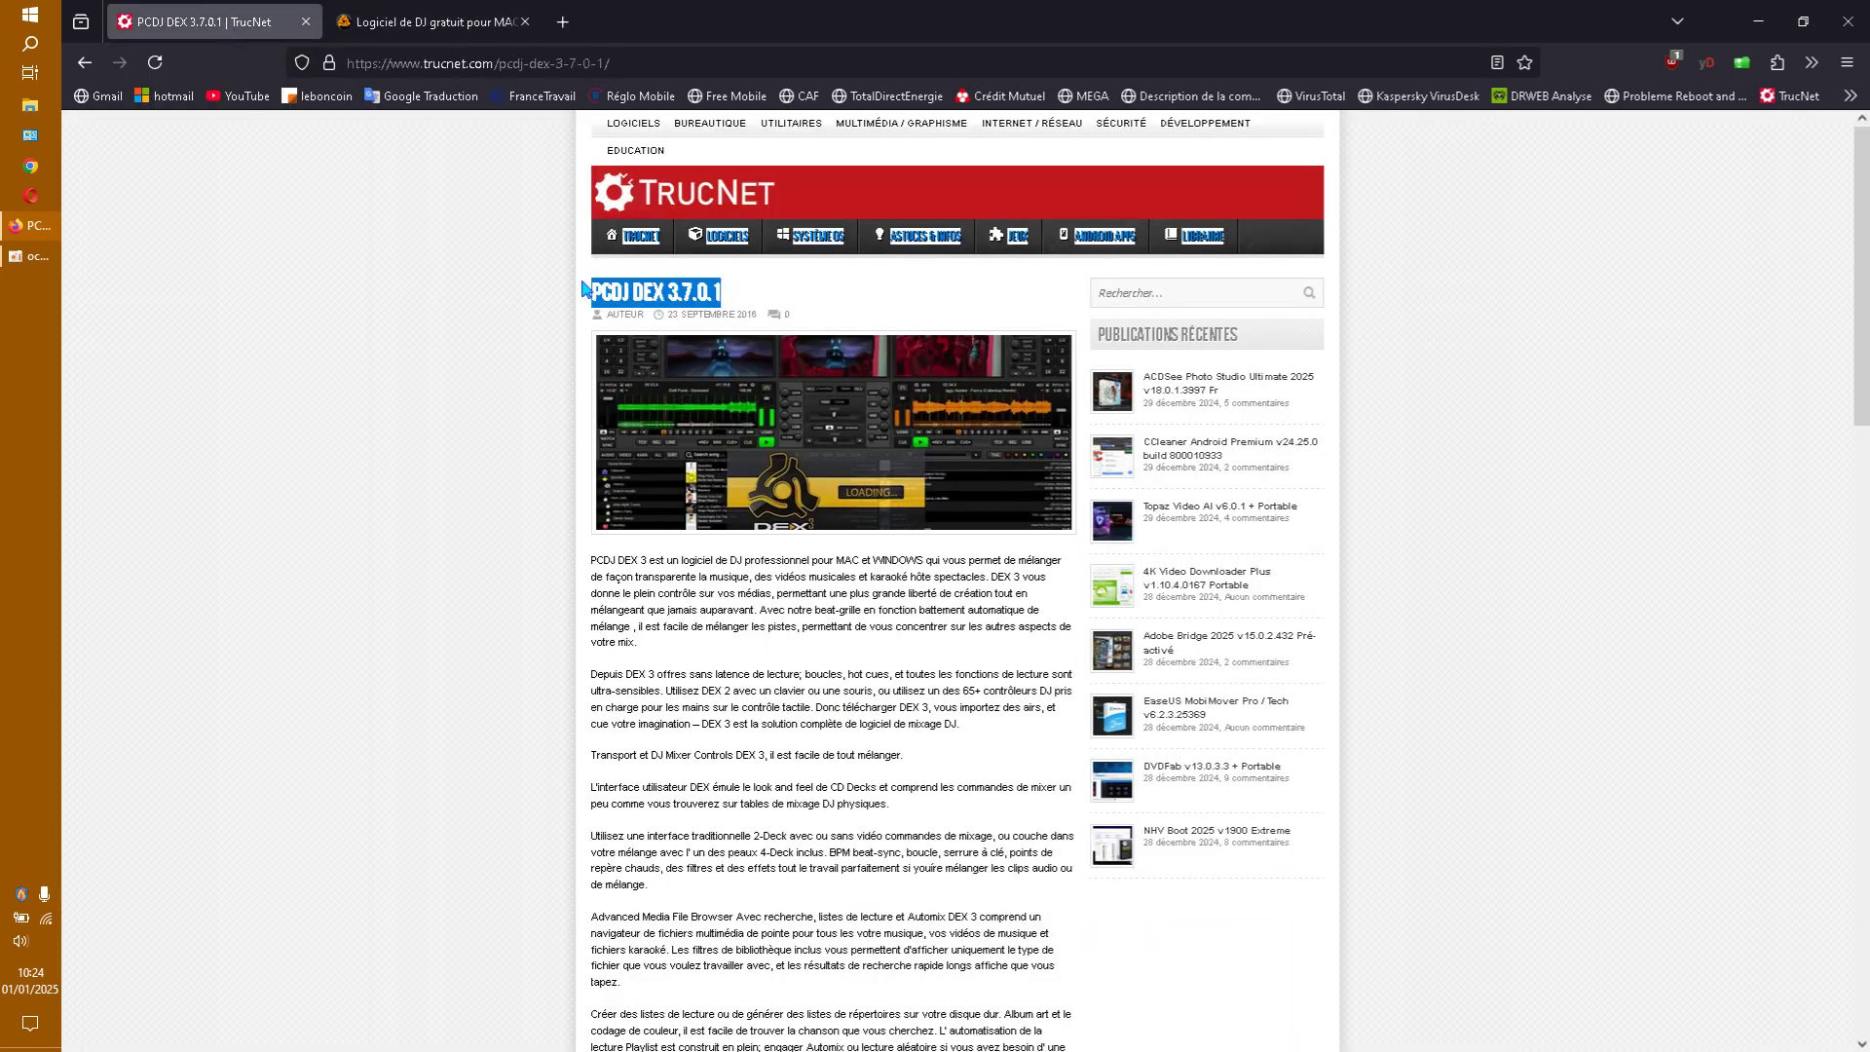
{"action": "left_click", "coordinate": [478, 332]}
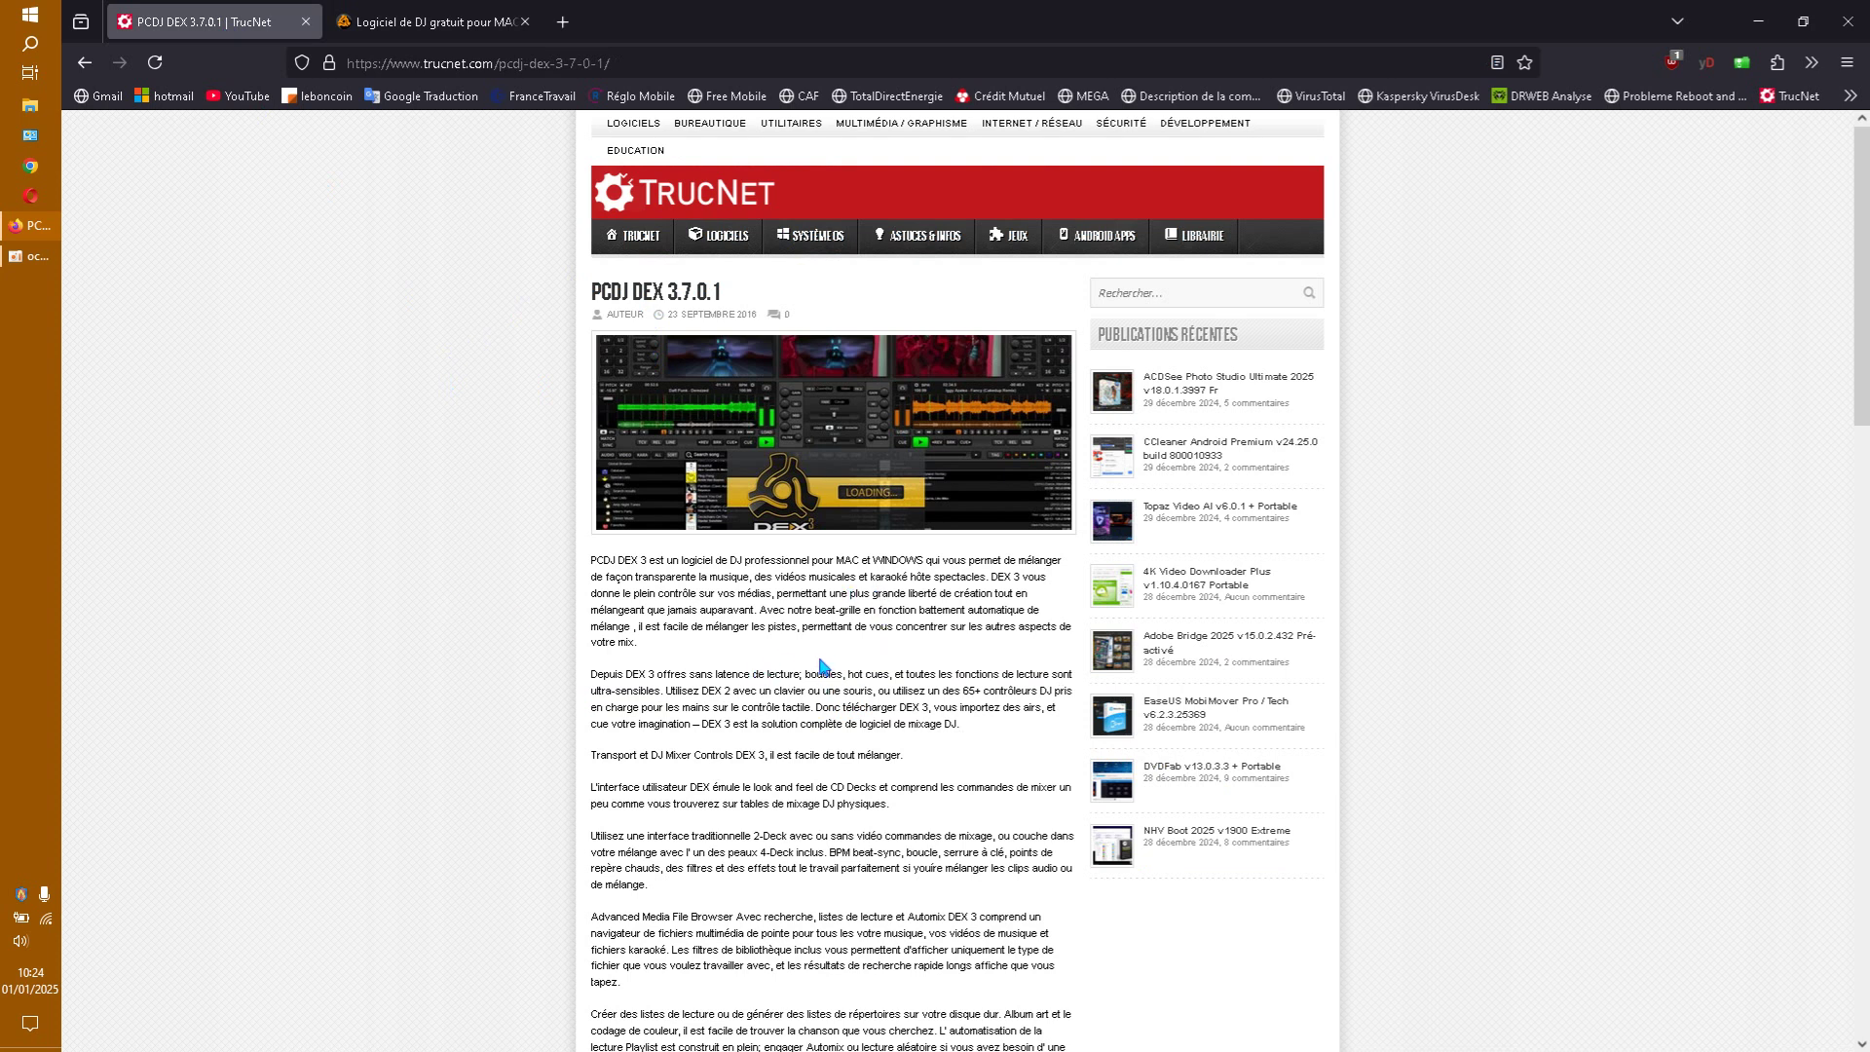
Read through the TrucNet article's feature list and requirements, highlighting the two installation instructions
{"action": "scroll", "coordinate": [824, 667], "scroll_direction": "down", "scroll_amount": 10}
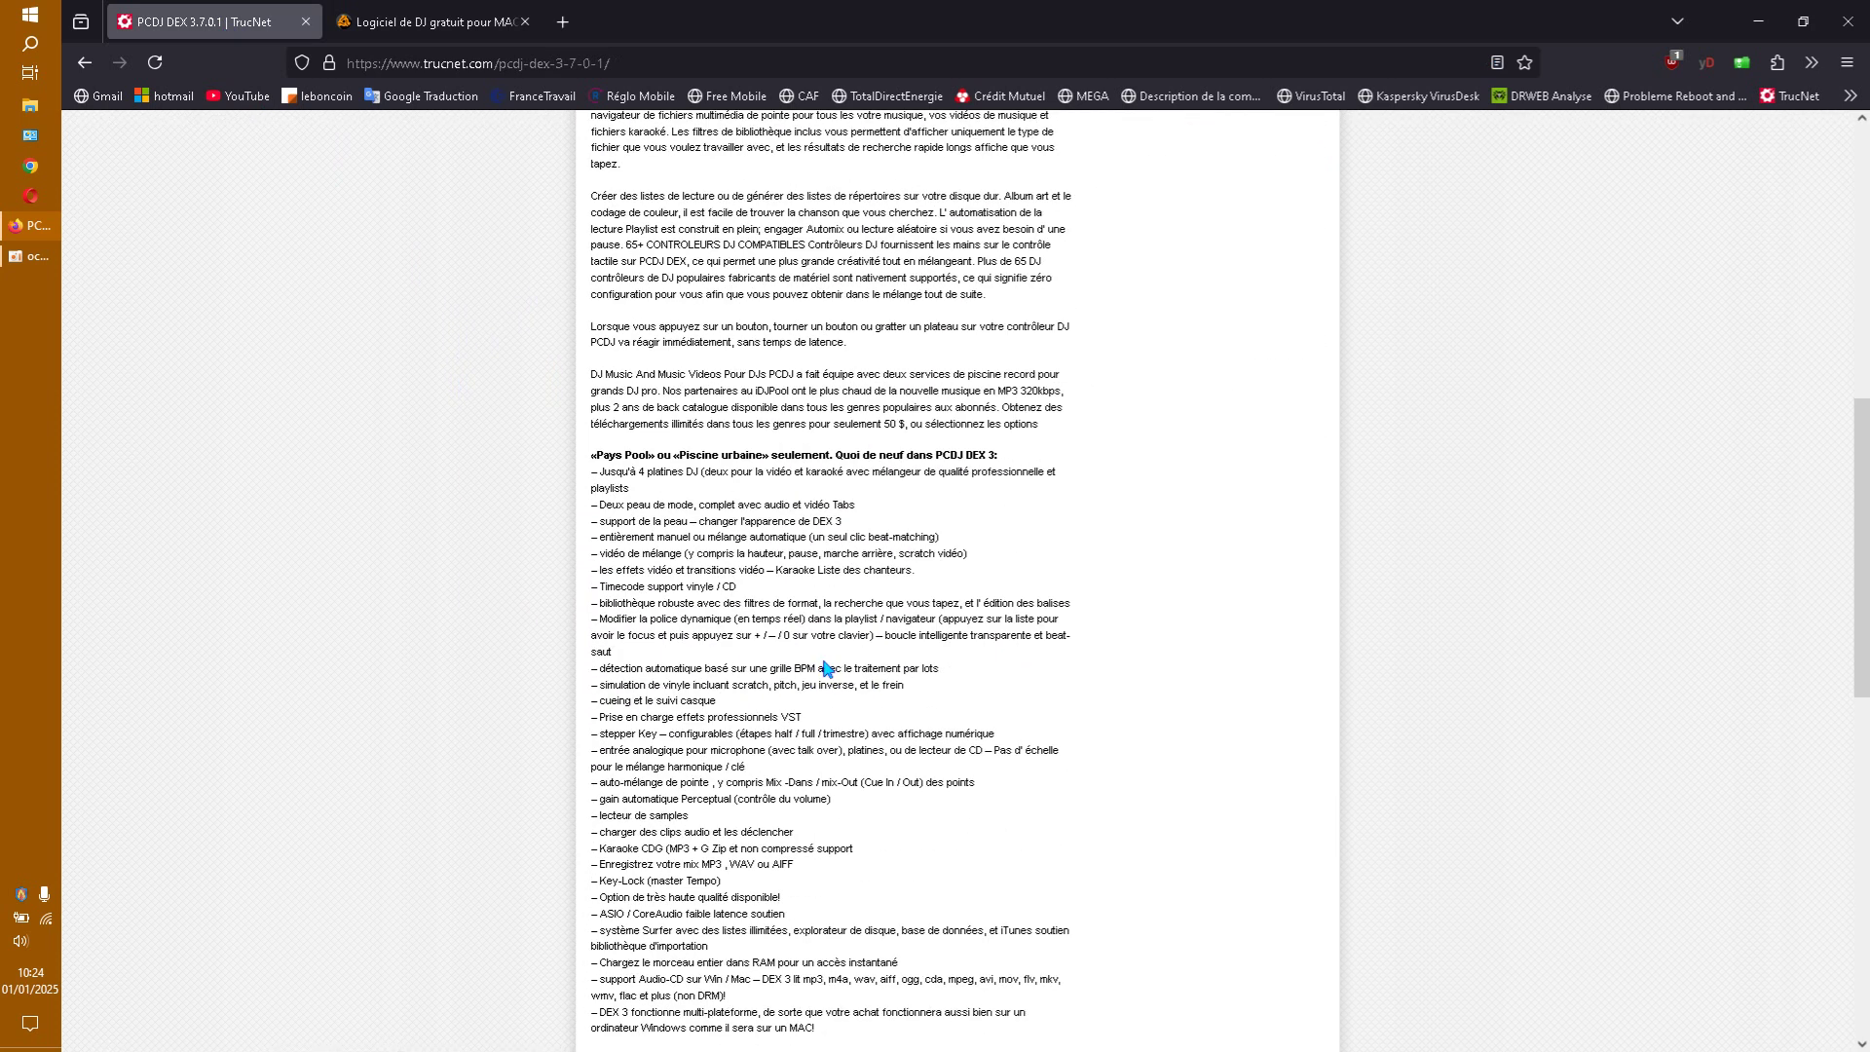
{"action": "scroll", "coordinate": [825, 661], "scroll_direction": "down", "scroll_amount": 5}
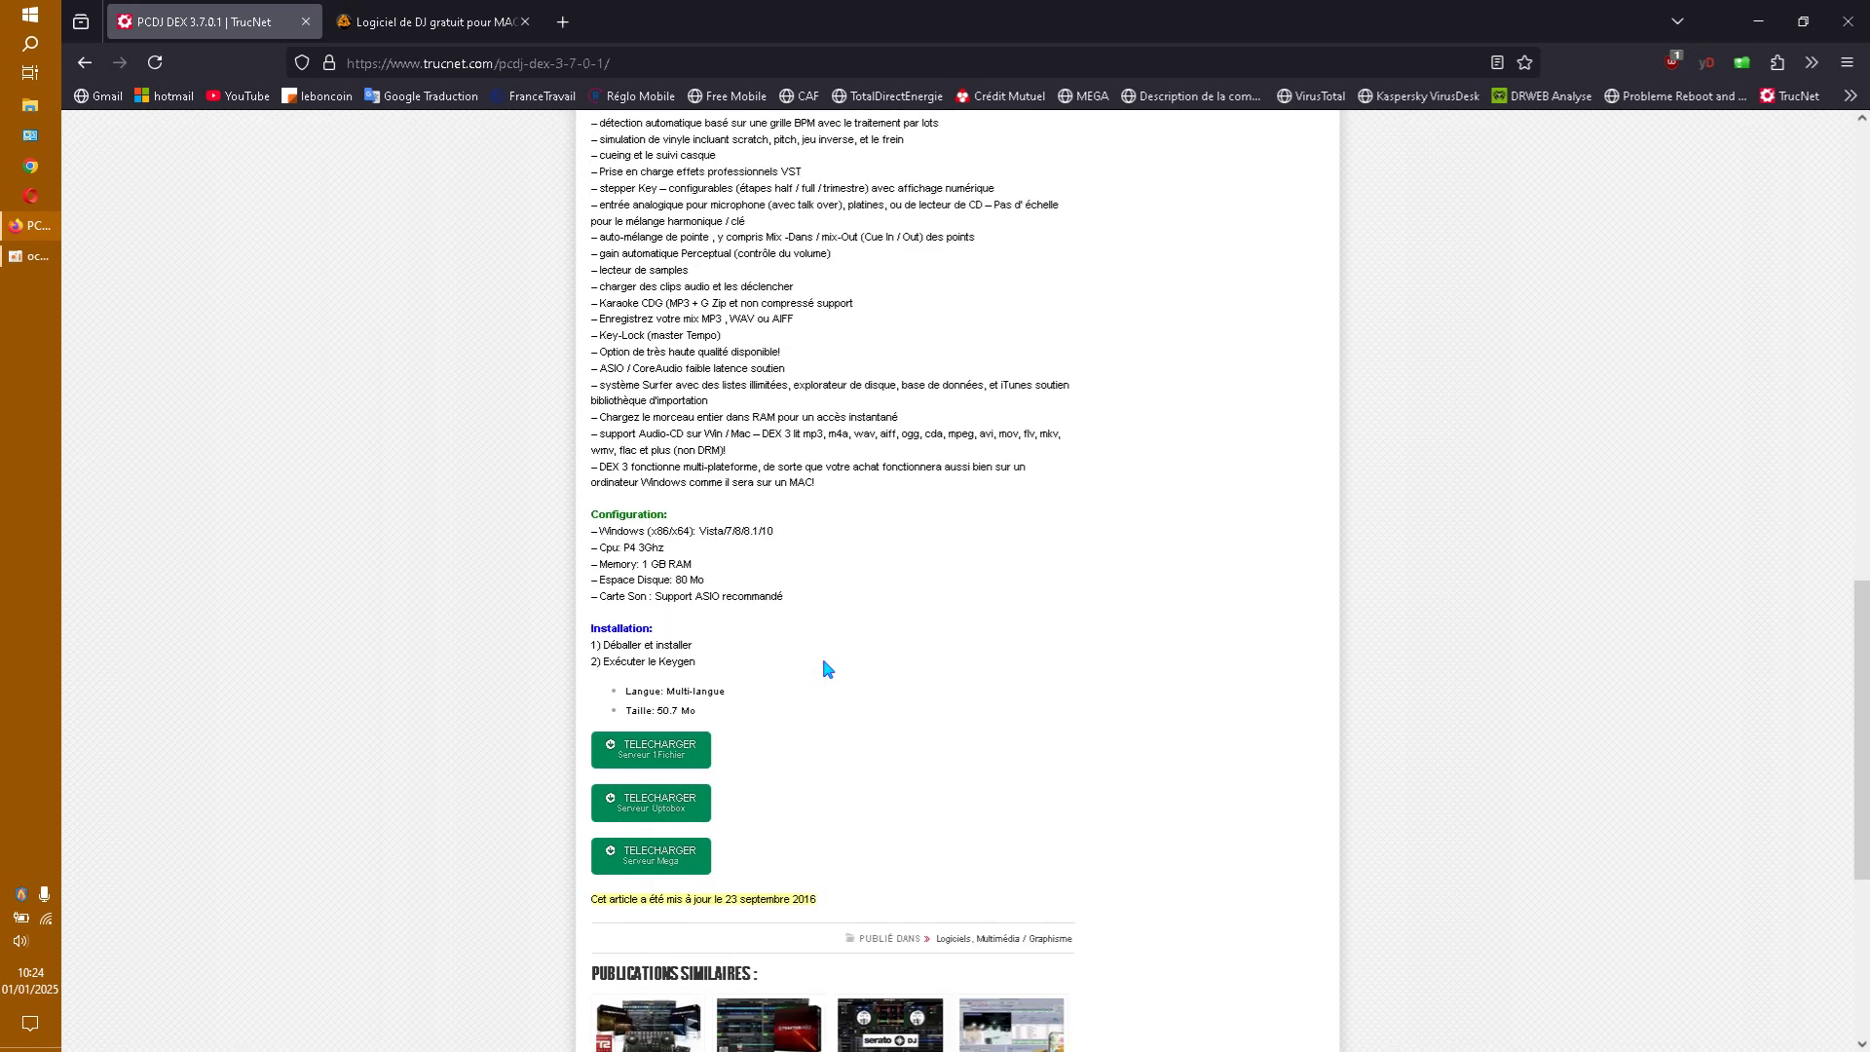
{"action": "left_click_drag", "start_coordinate": [698, 663], "coordinate": [602, 647]}
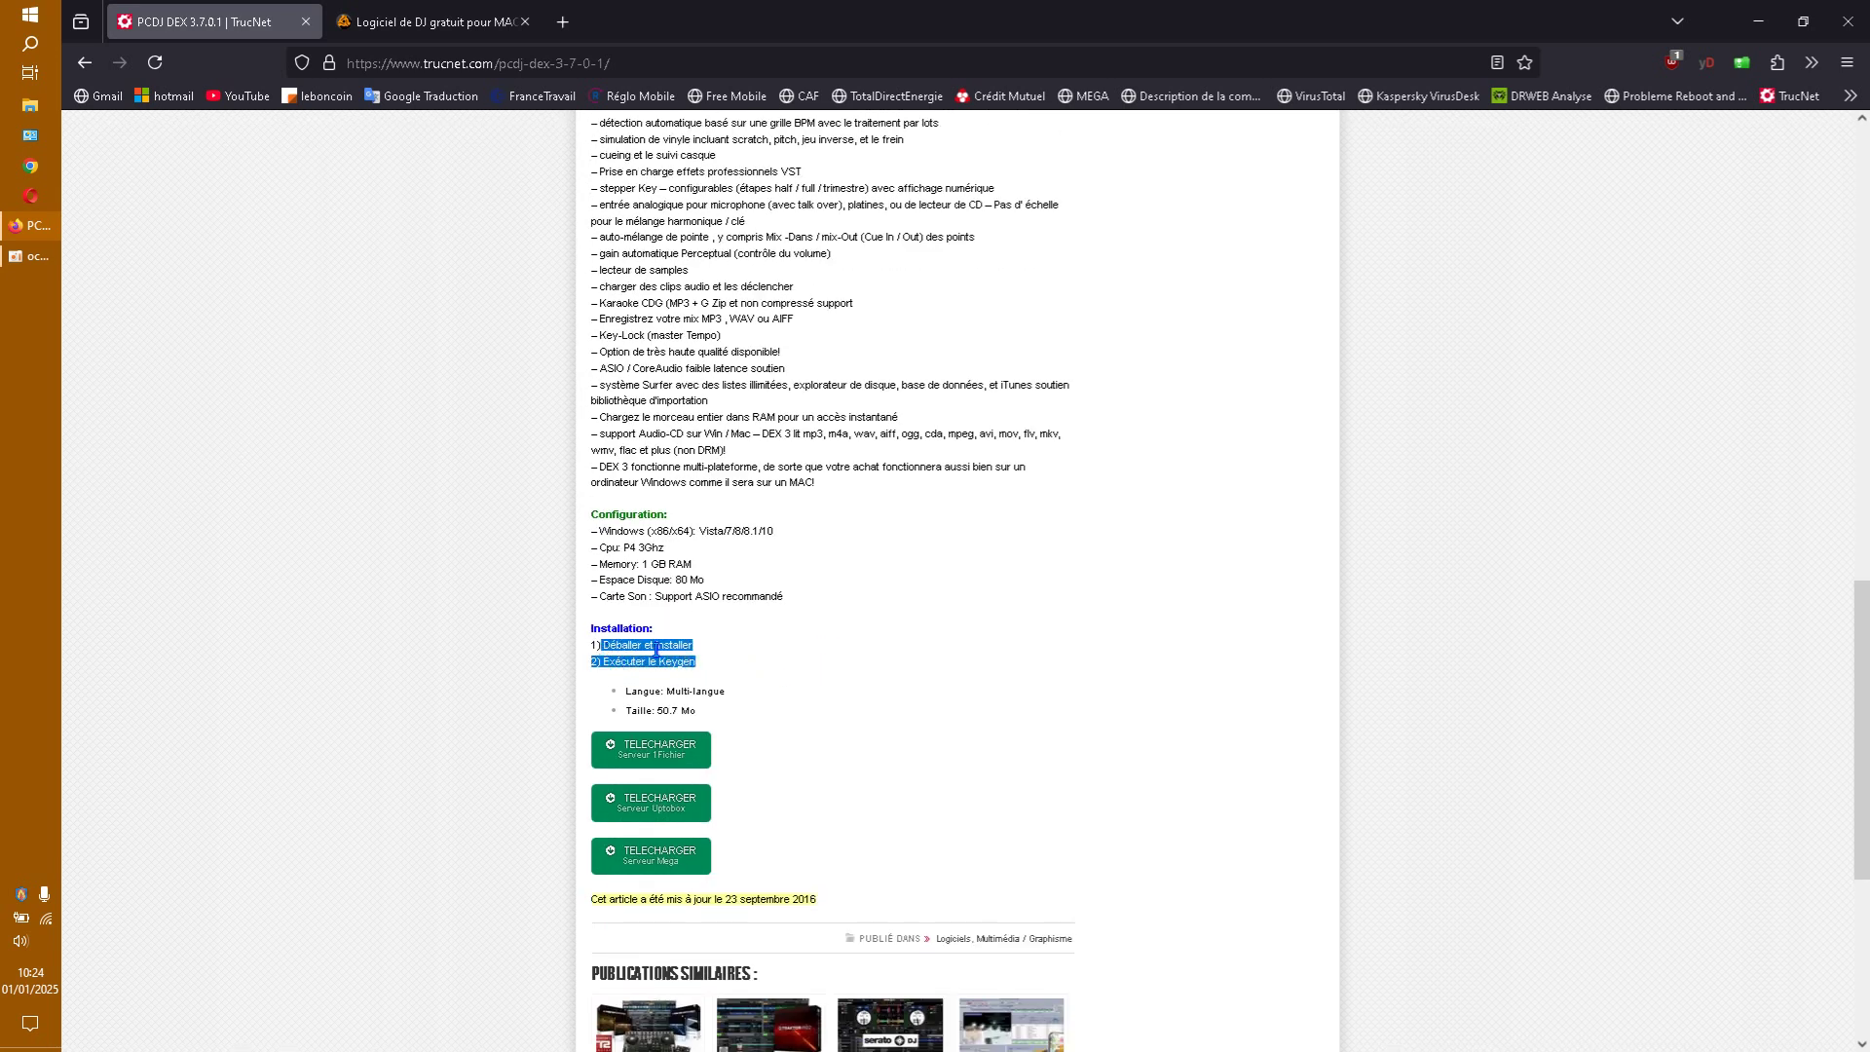
{"action": "left_click", "coordinate": [967, 634]}
{"action": "scroll", "coordinate": [964, 634], "scroll_direction": "up", "scroll_amount": 12}
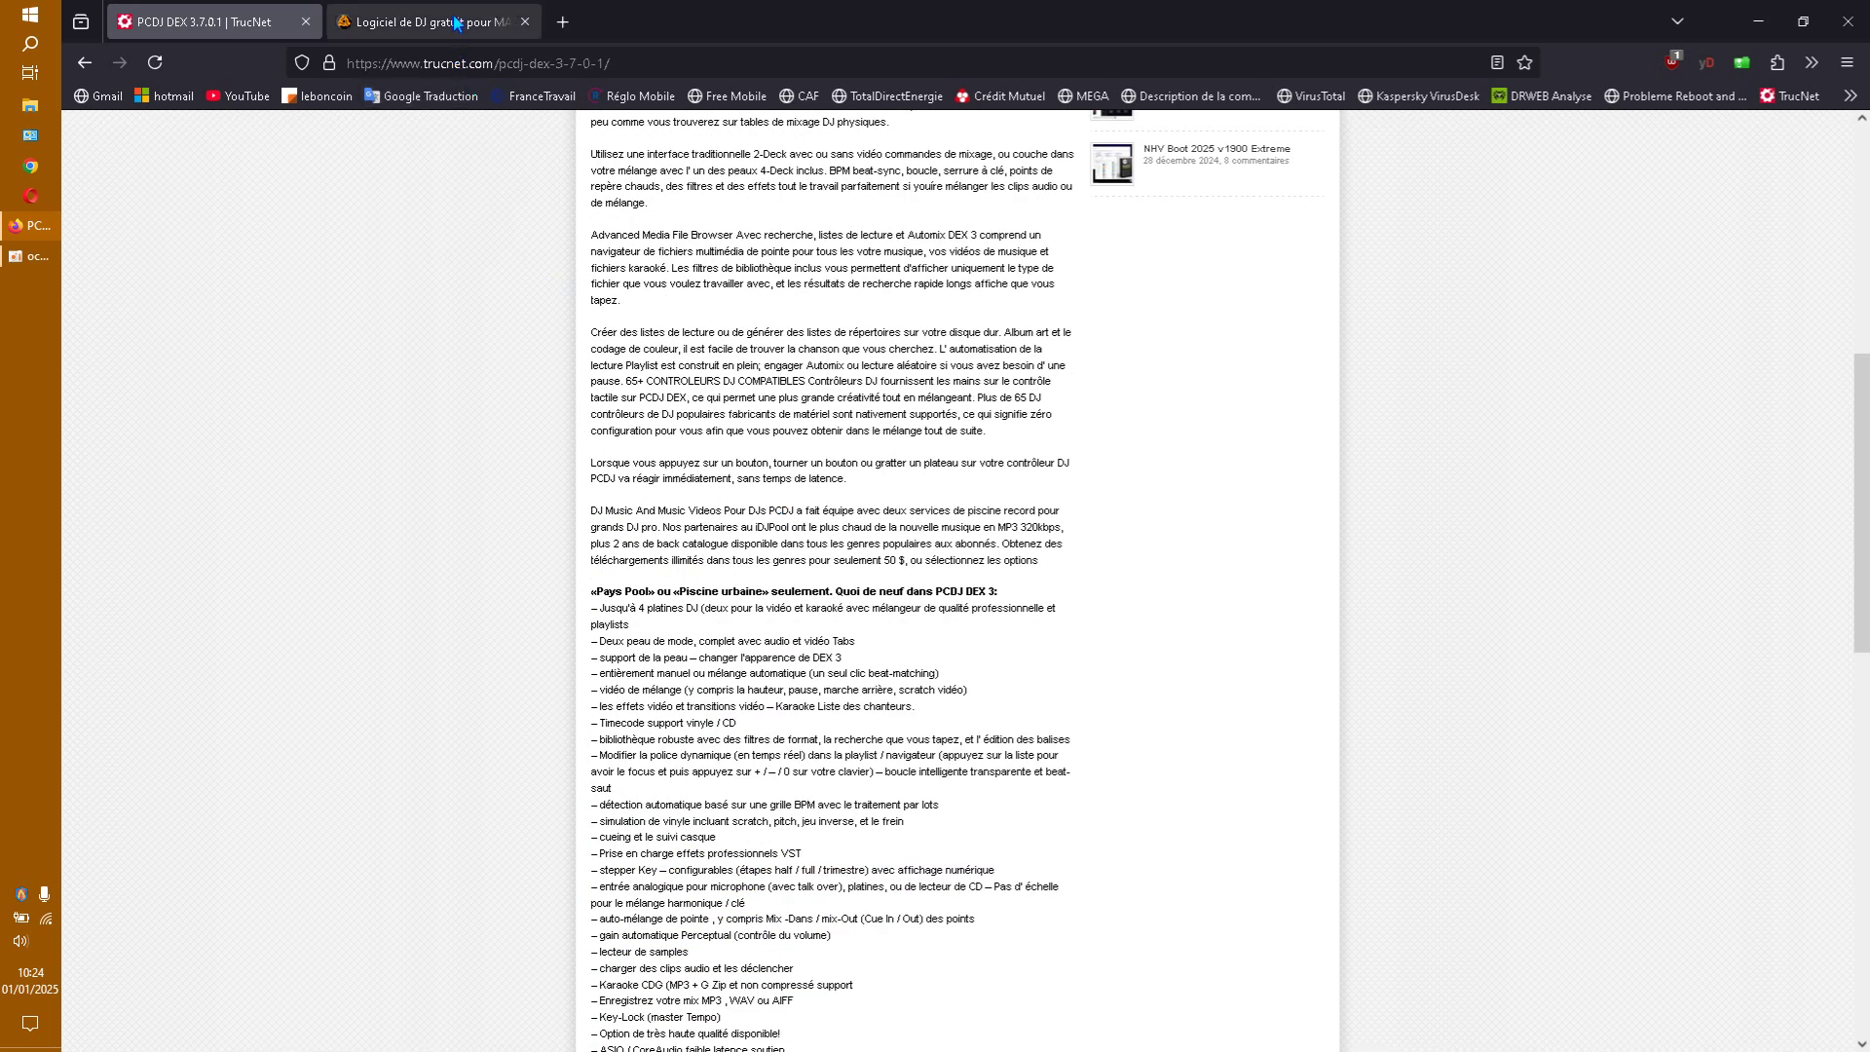
Go back to the PCDJ site and examine the free trials offered for its DJ software
{"action": "left_click", "coordinate": [457, 24]}
{"action": "mouse_move", "coordinate": [620, 152]}
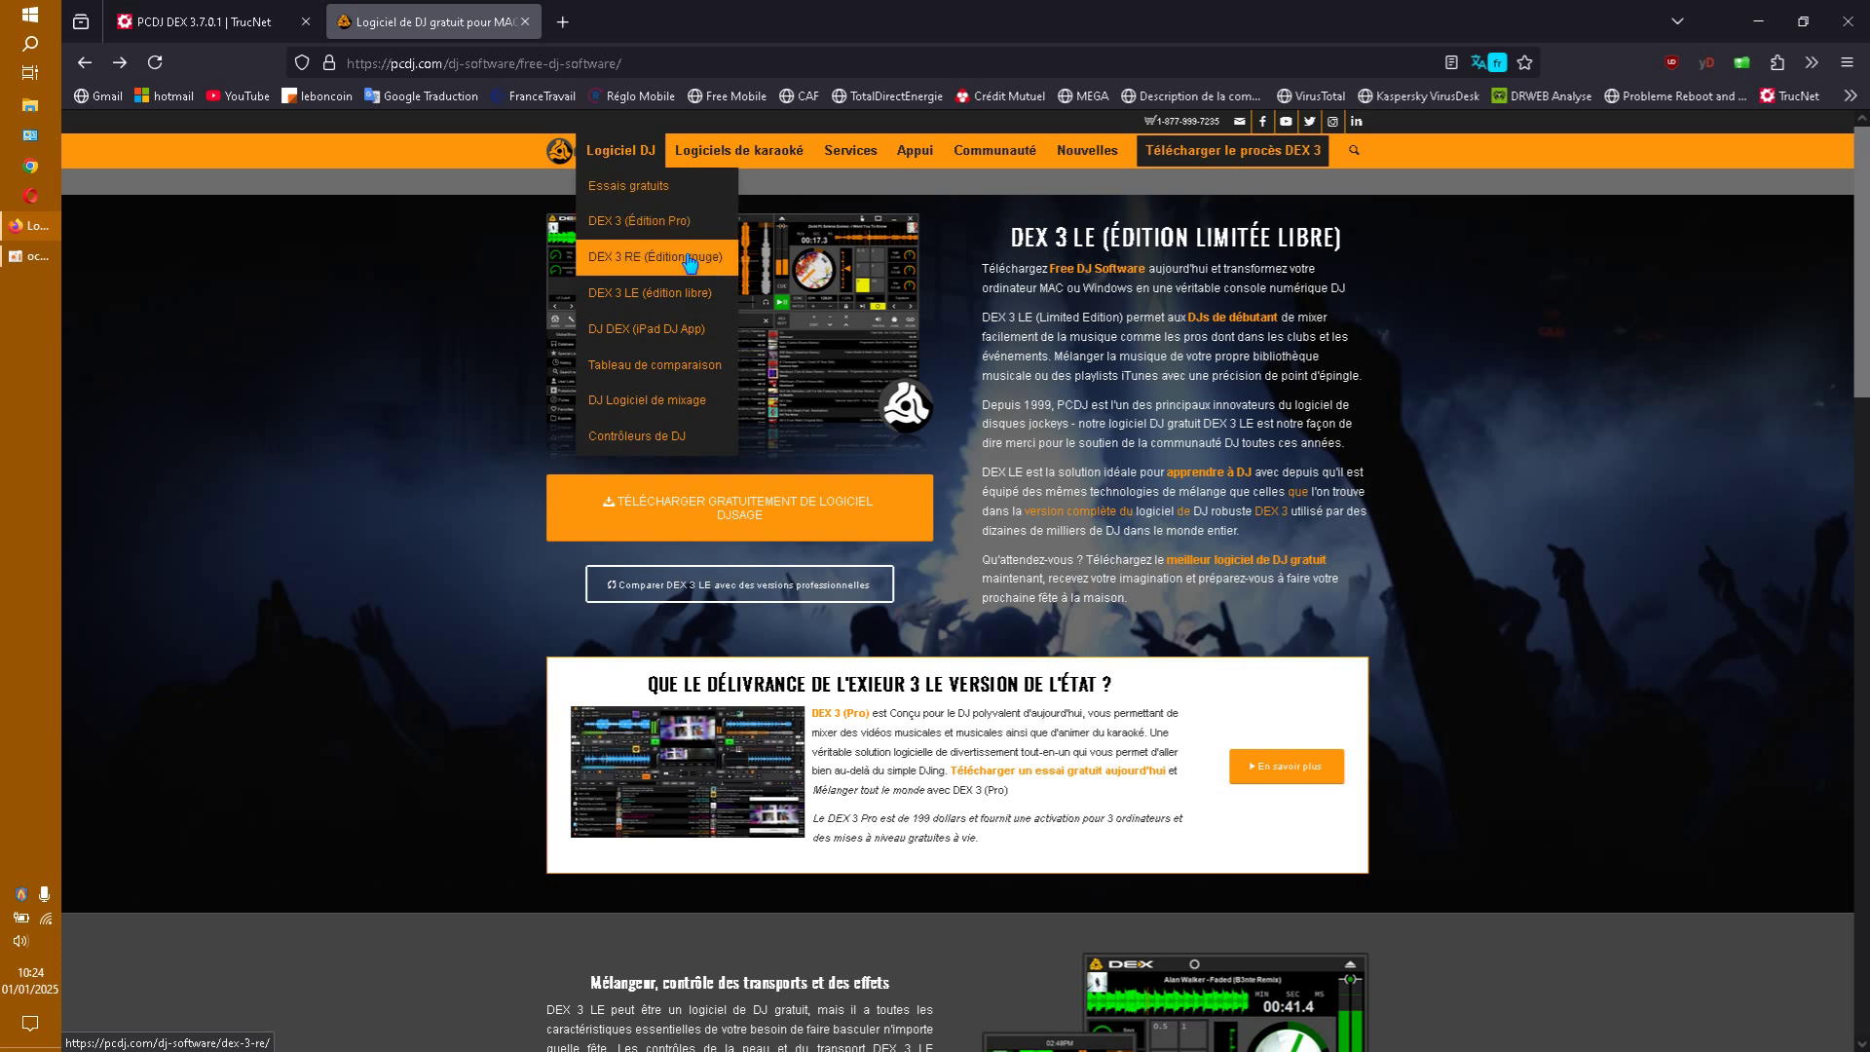
{"action": "left_click", "coordinate": [647, 190]}
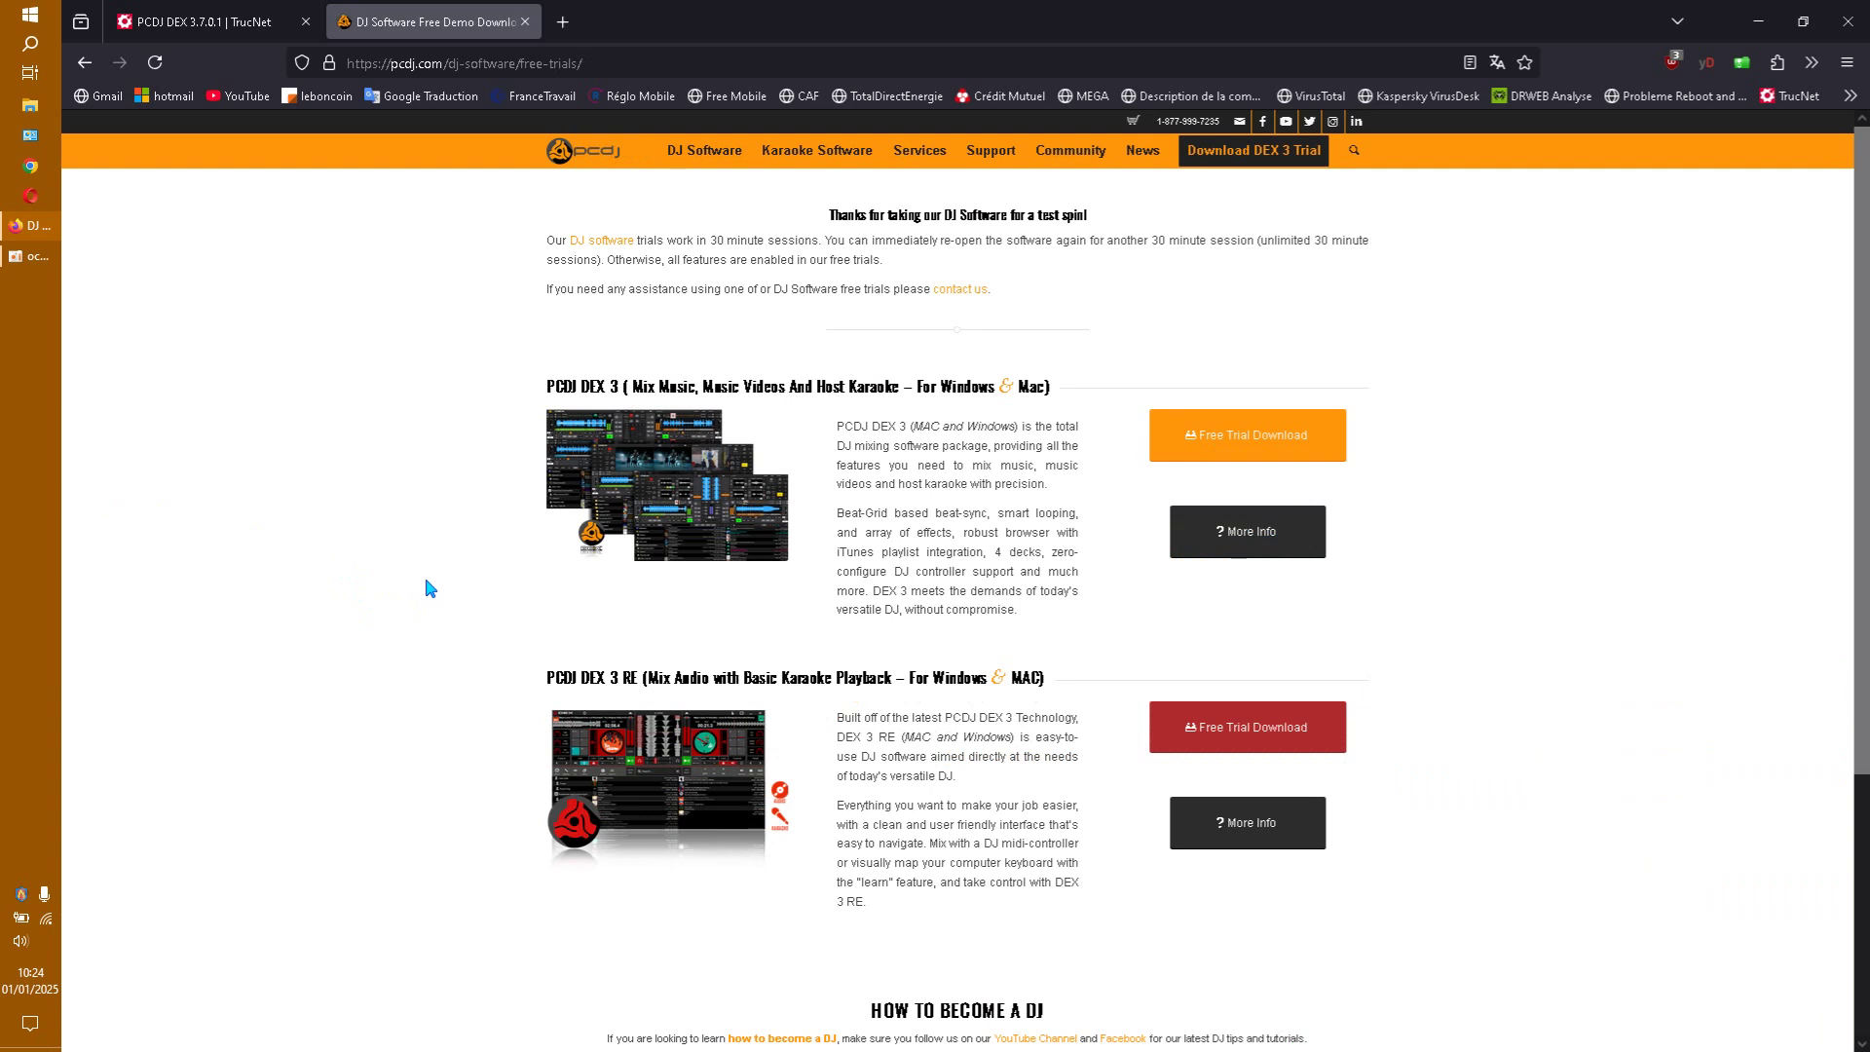
{"action": "scroll", "coordinate": [427, 589], "scroll_direction": "down", "scroll_amount": 3}
{"action": "scroll", "coordinate": [427, 589], "scroll_direction": "up", "scroll_amount": 3}
Look over the products on the PCDJ home page and close that browser tab
{"action": "mouse_move", "coordinate": [697, 168]}
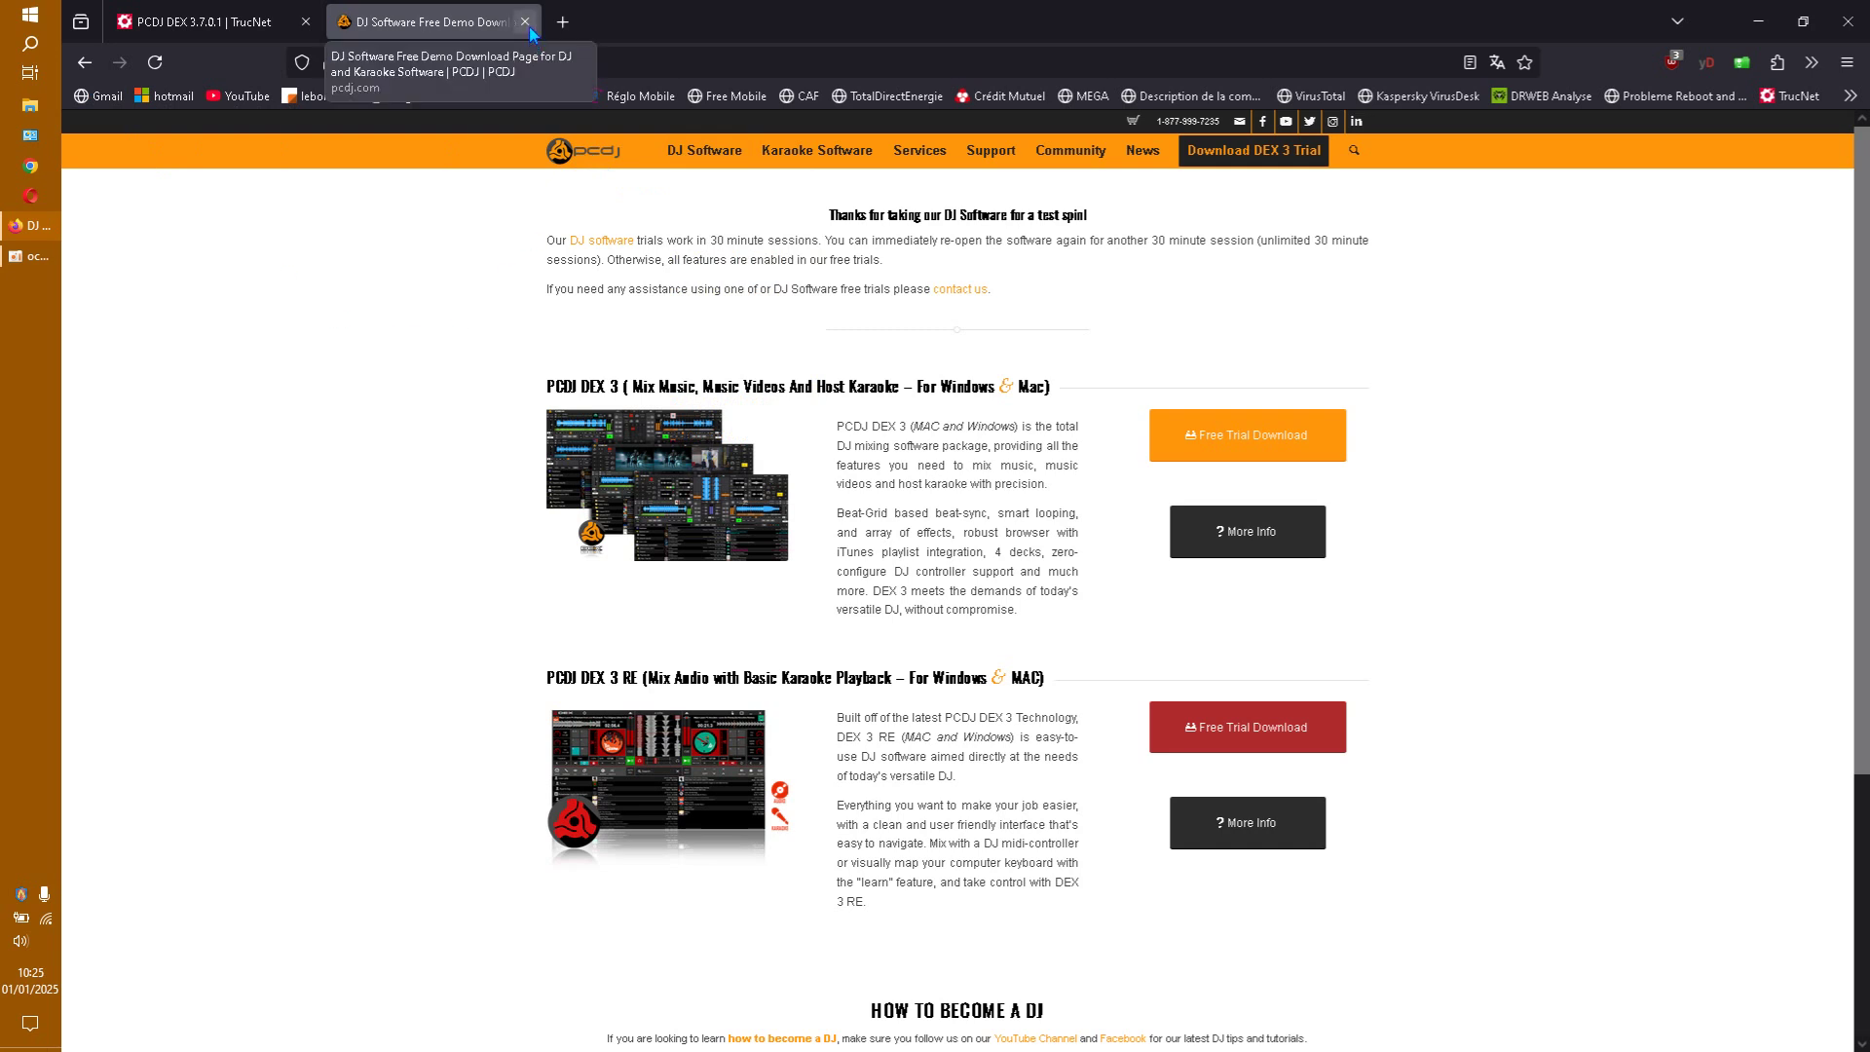
{"action": "left_click", "coordinate": [589, 169]}
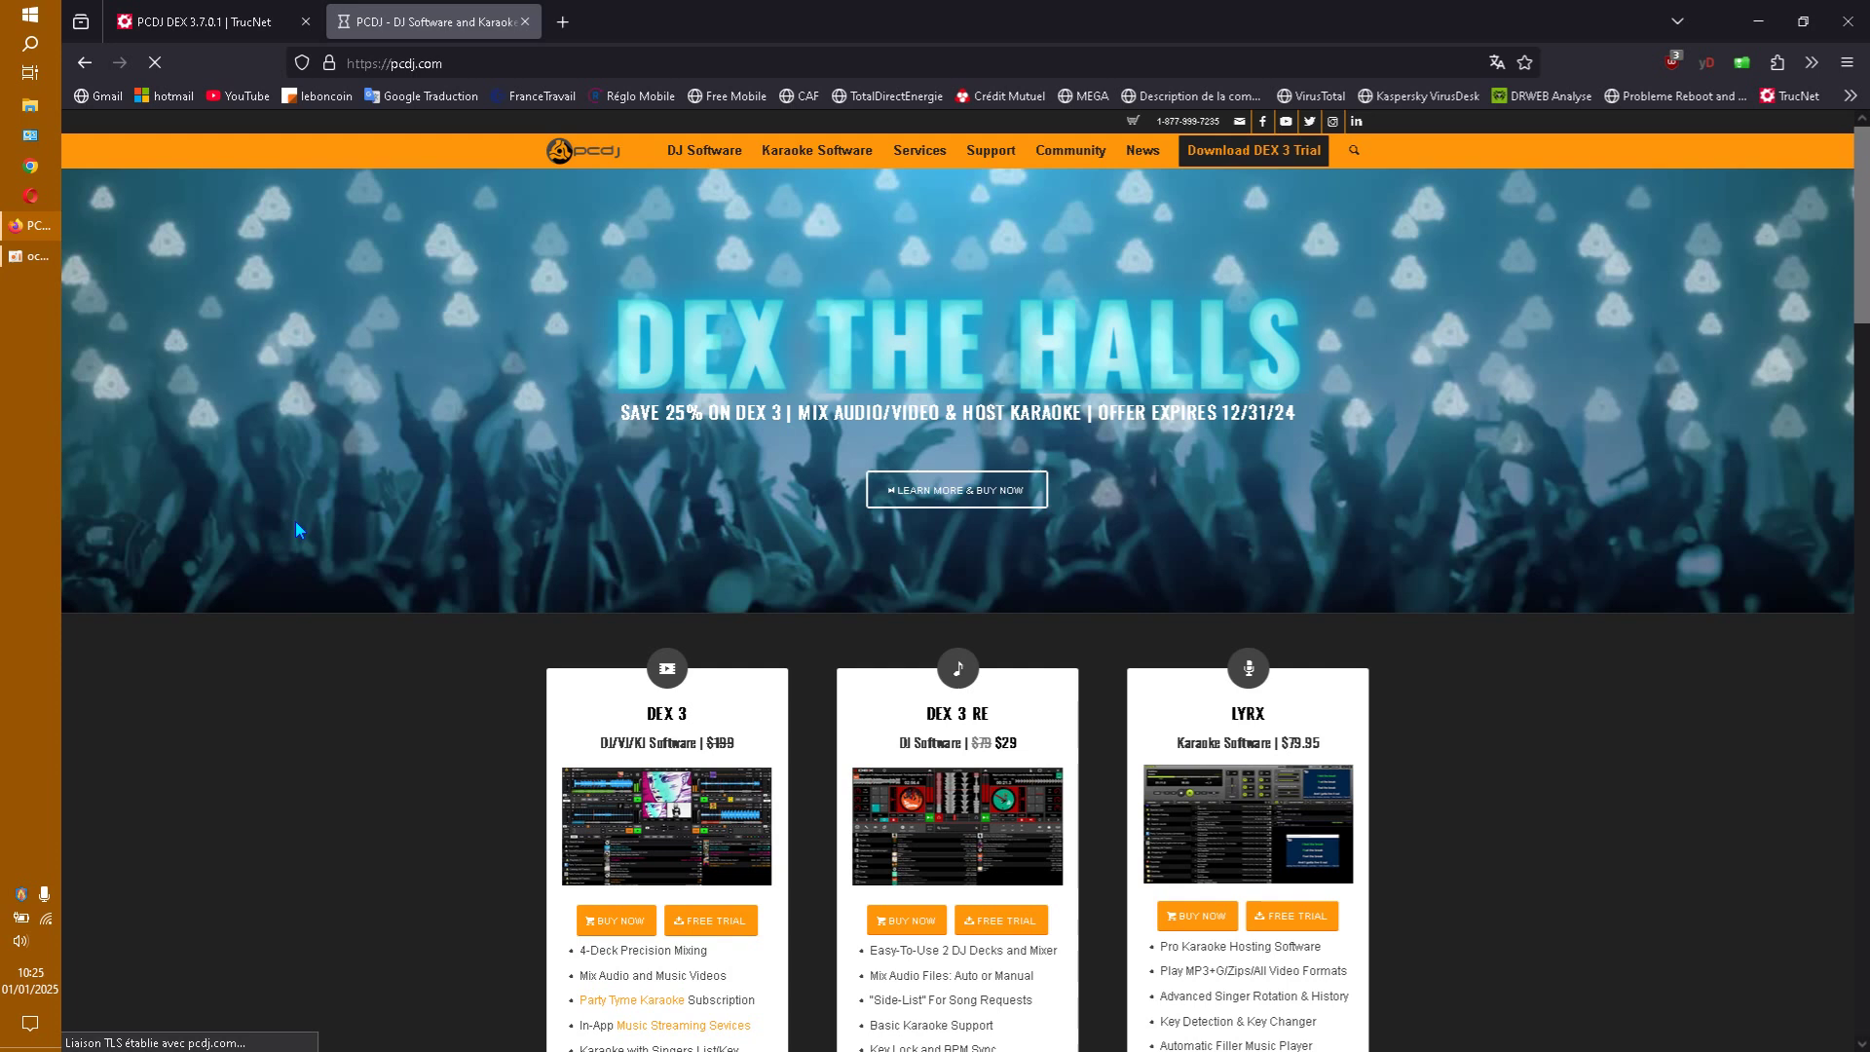
{"action": "scroll", "coordinate": [349, 570], "scroll_direction": "down", "scroll_amount": 4}
{"action": "scroll", "coordinate": [504, 688], "scroll_direction": "up", "scroll_amount": 5}
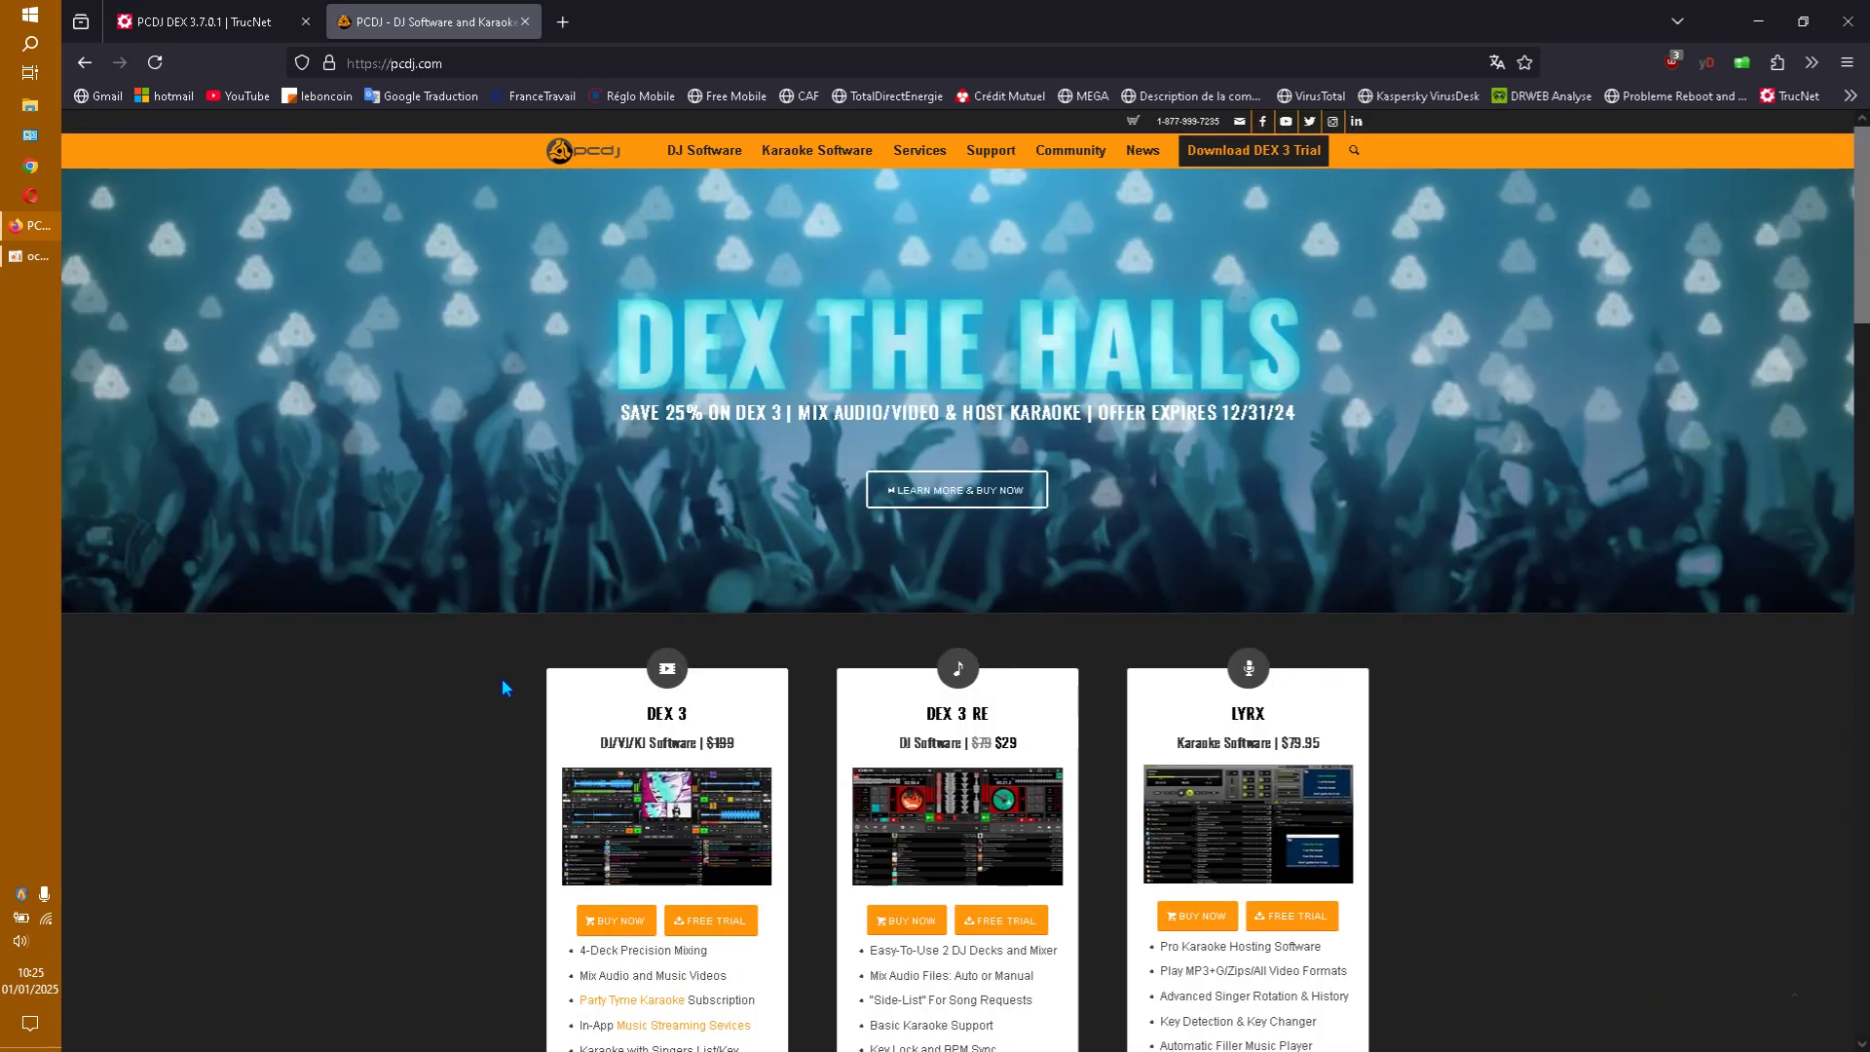
{"action": "left_click", "coordinate": [526, 21]}
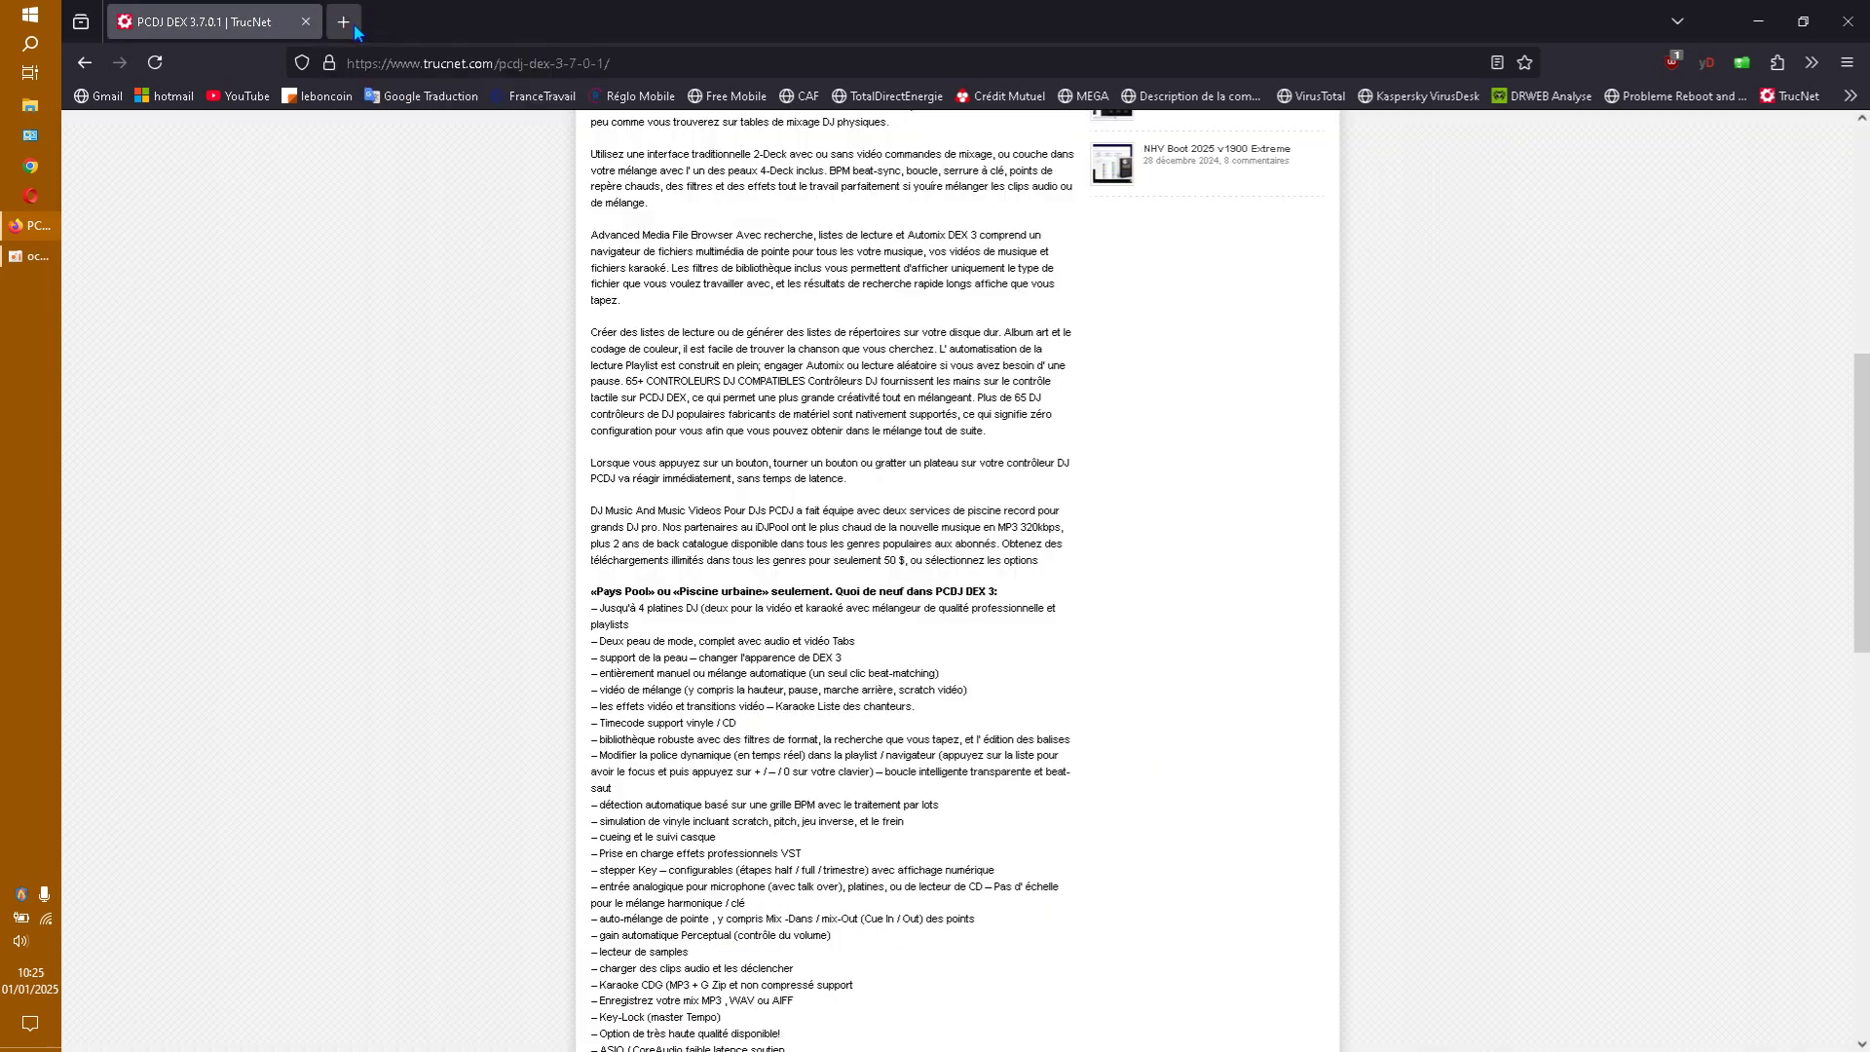
Search Google for "pcdj mix skin" in a new browser tab
{"action": "left_click", "coordinate": [342, 24]}
{"action": "left_click", "coordinate": [692, 537]}
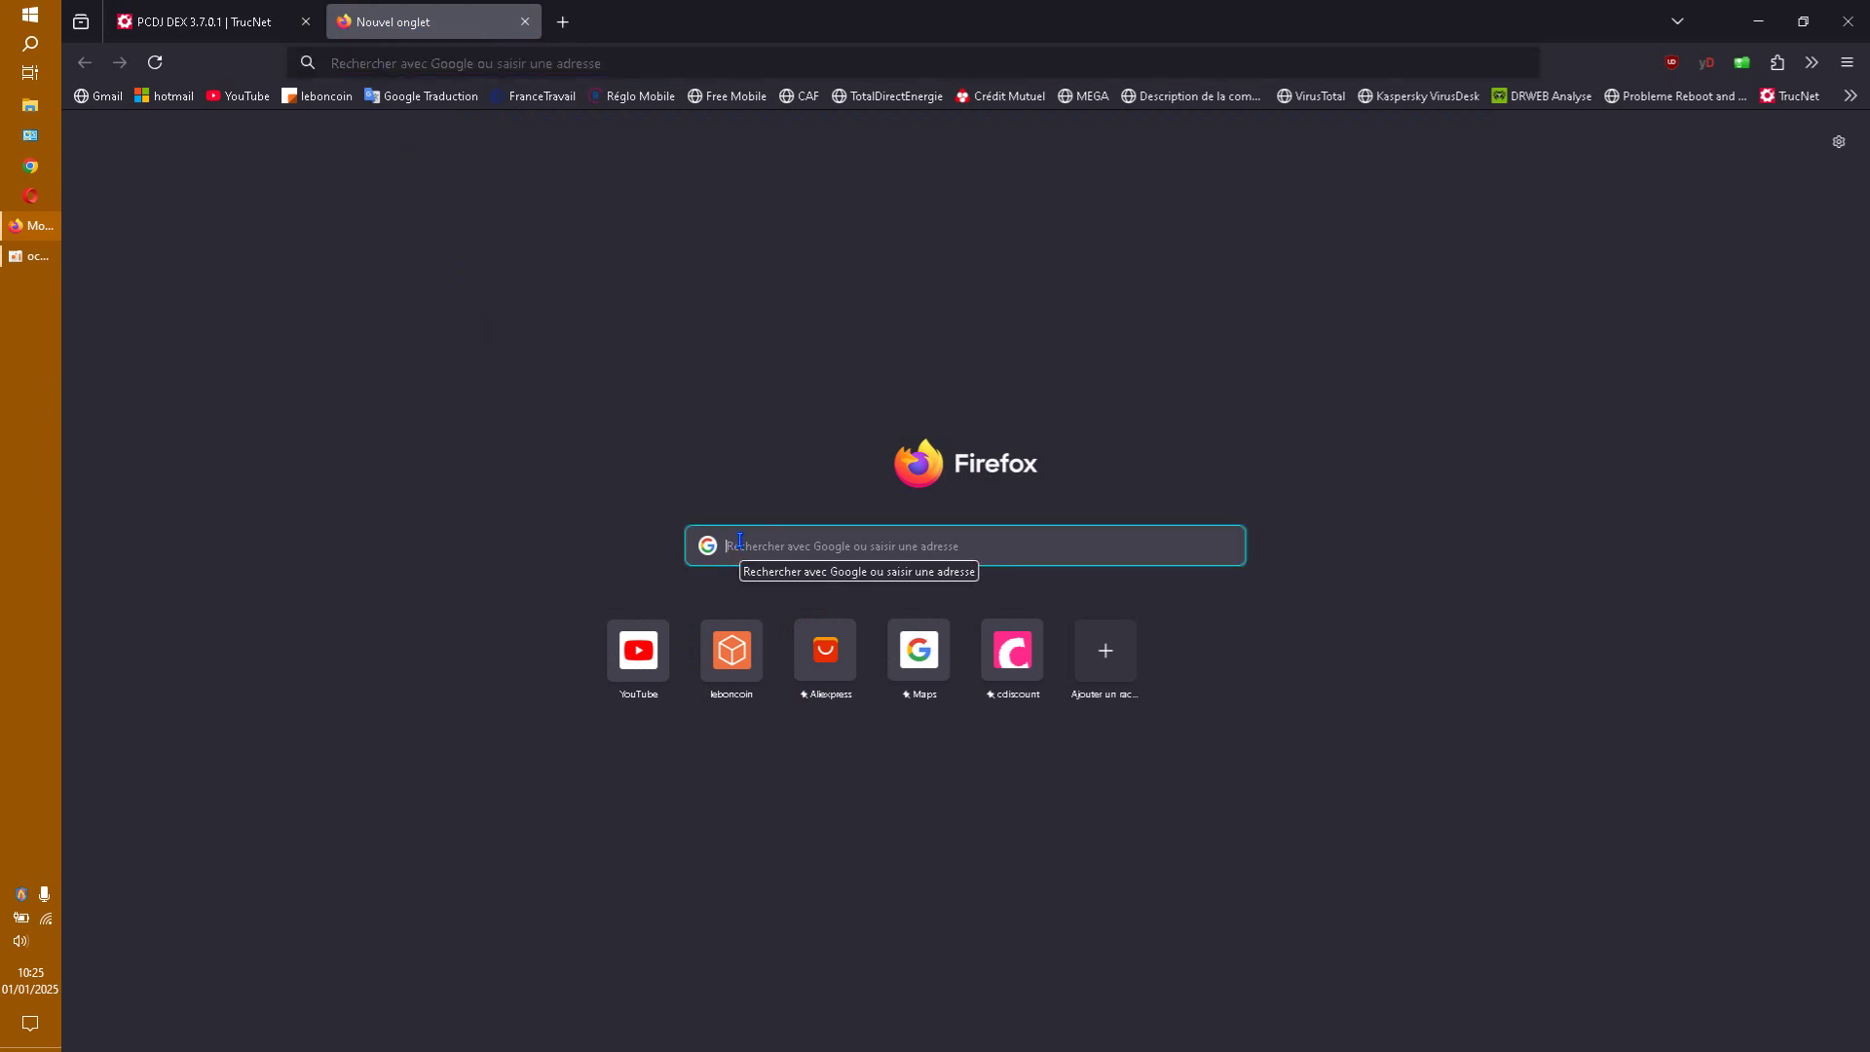
{"action": "type", "text": "pc"}
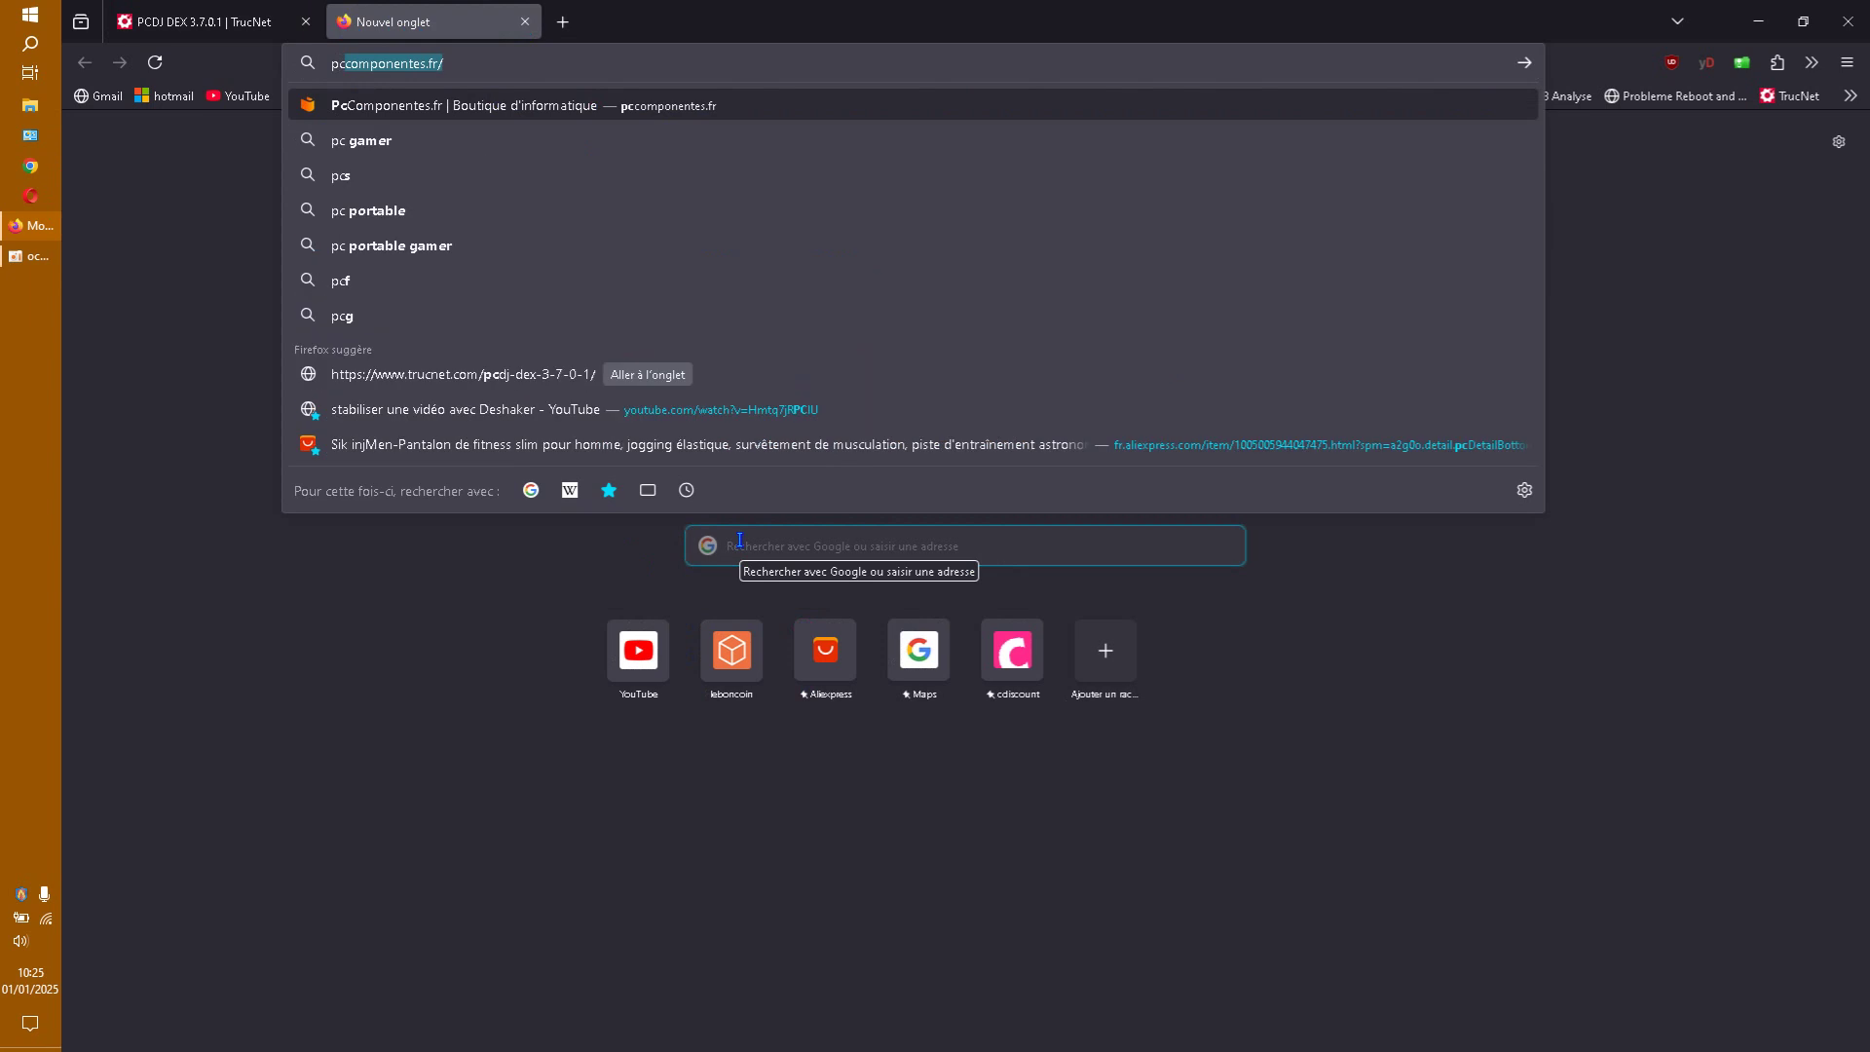
{"action": "type", "text": "dj "}
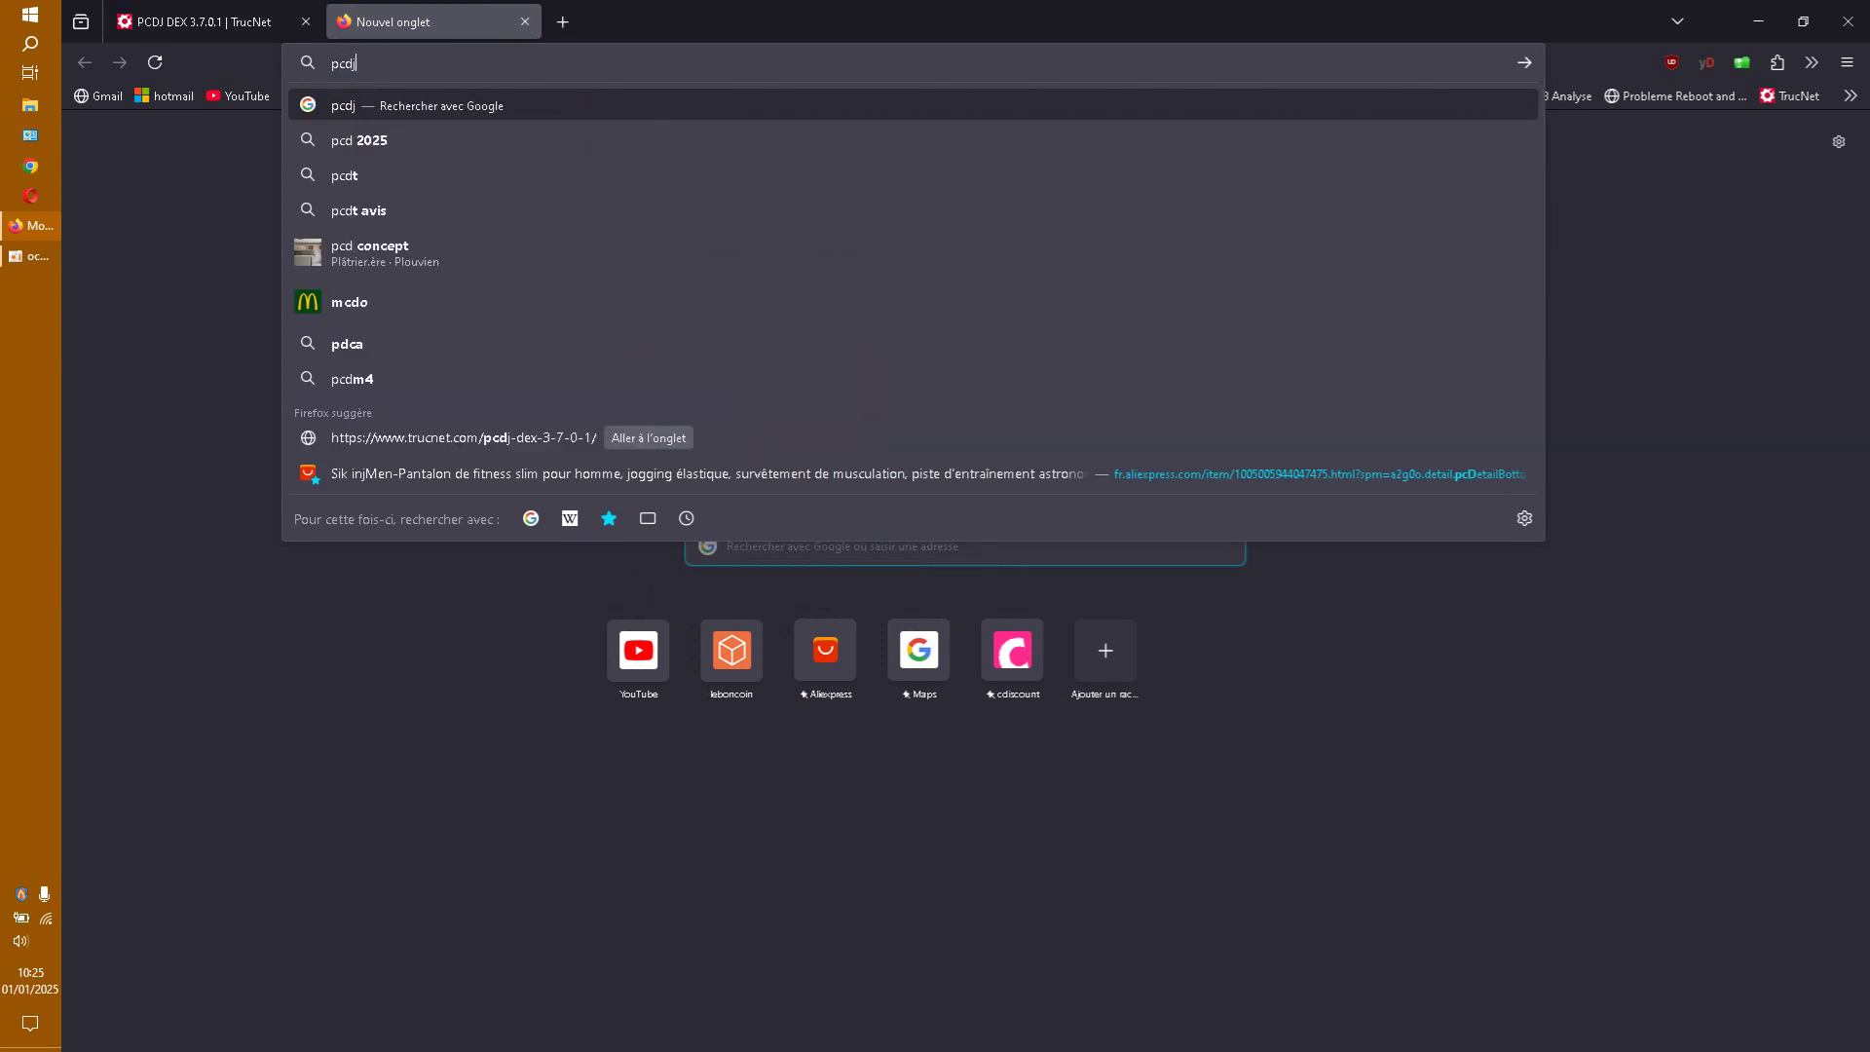
{"action": "type", "text": "mi"}
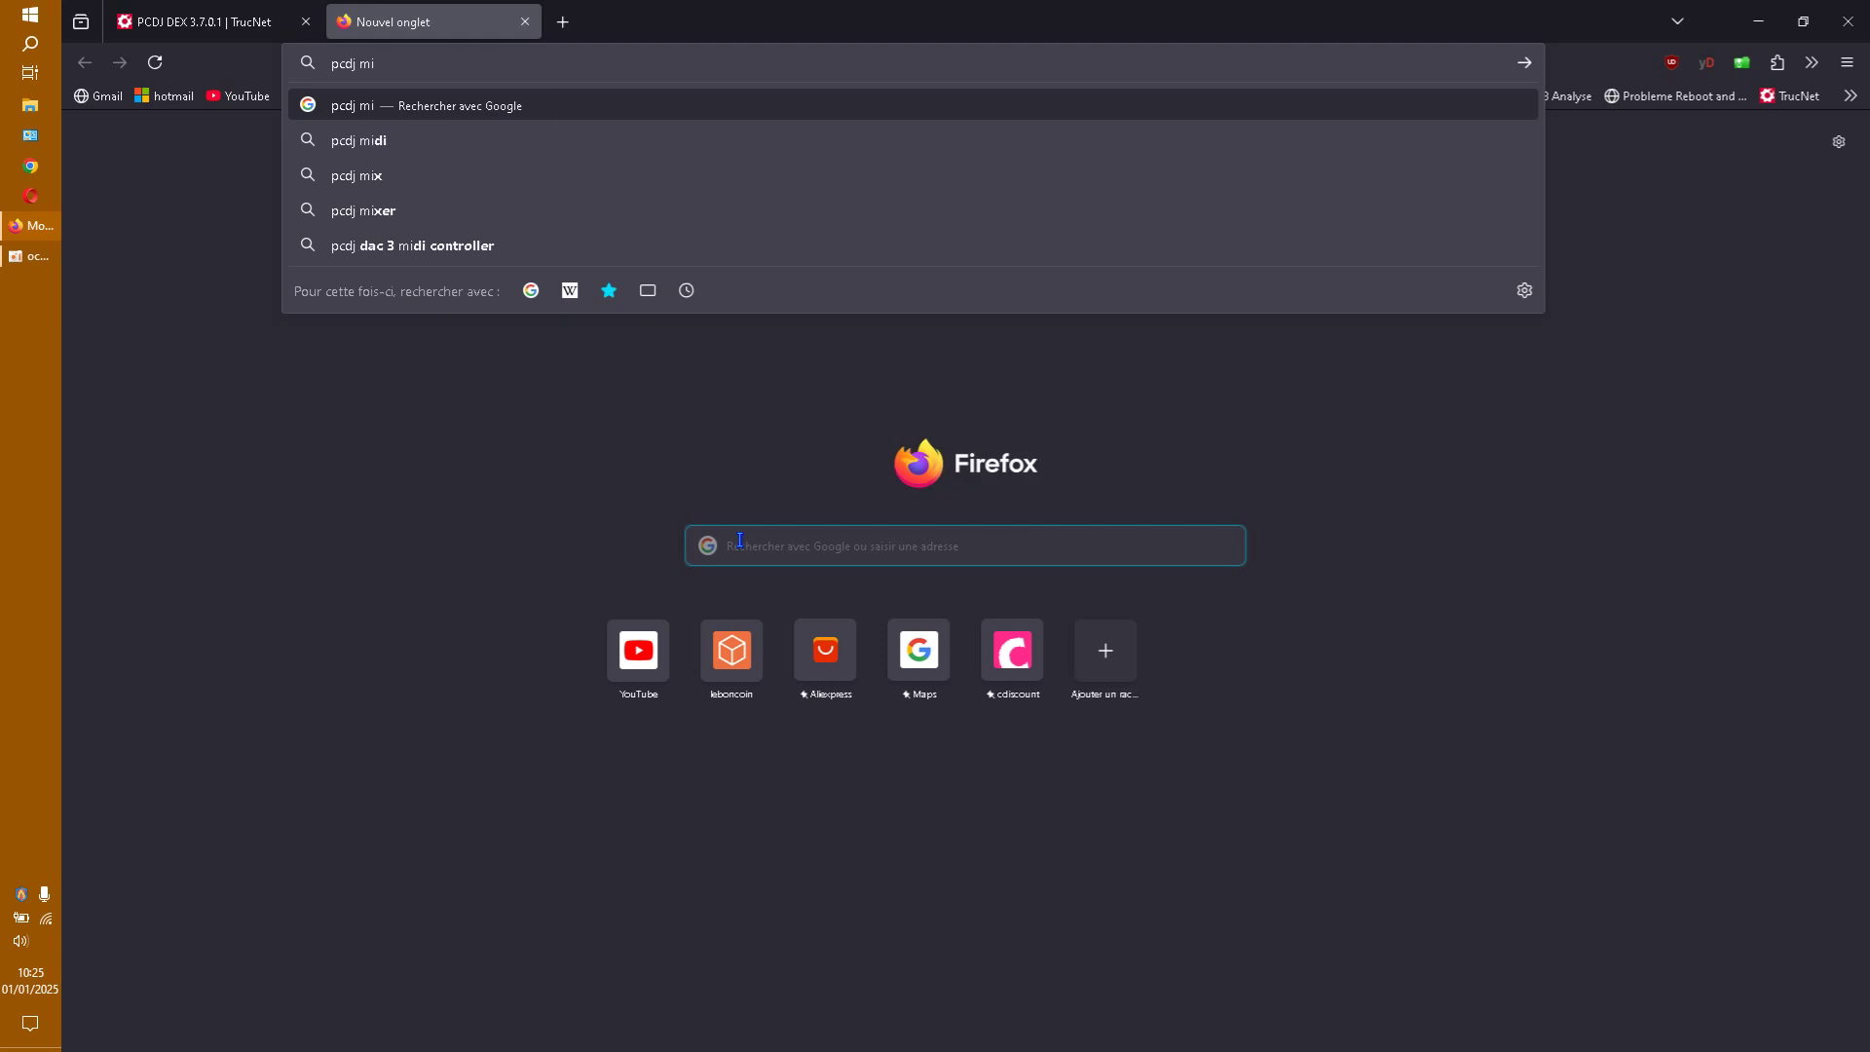
{"action": "type", "text": "x skin"}
{"action": "key", "text": "Return"}
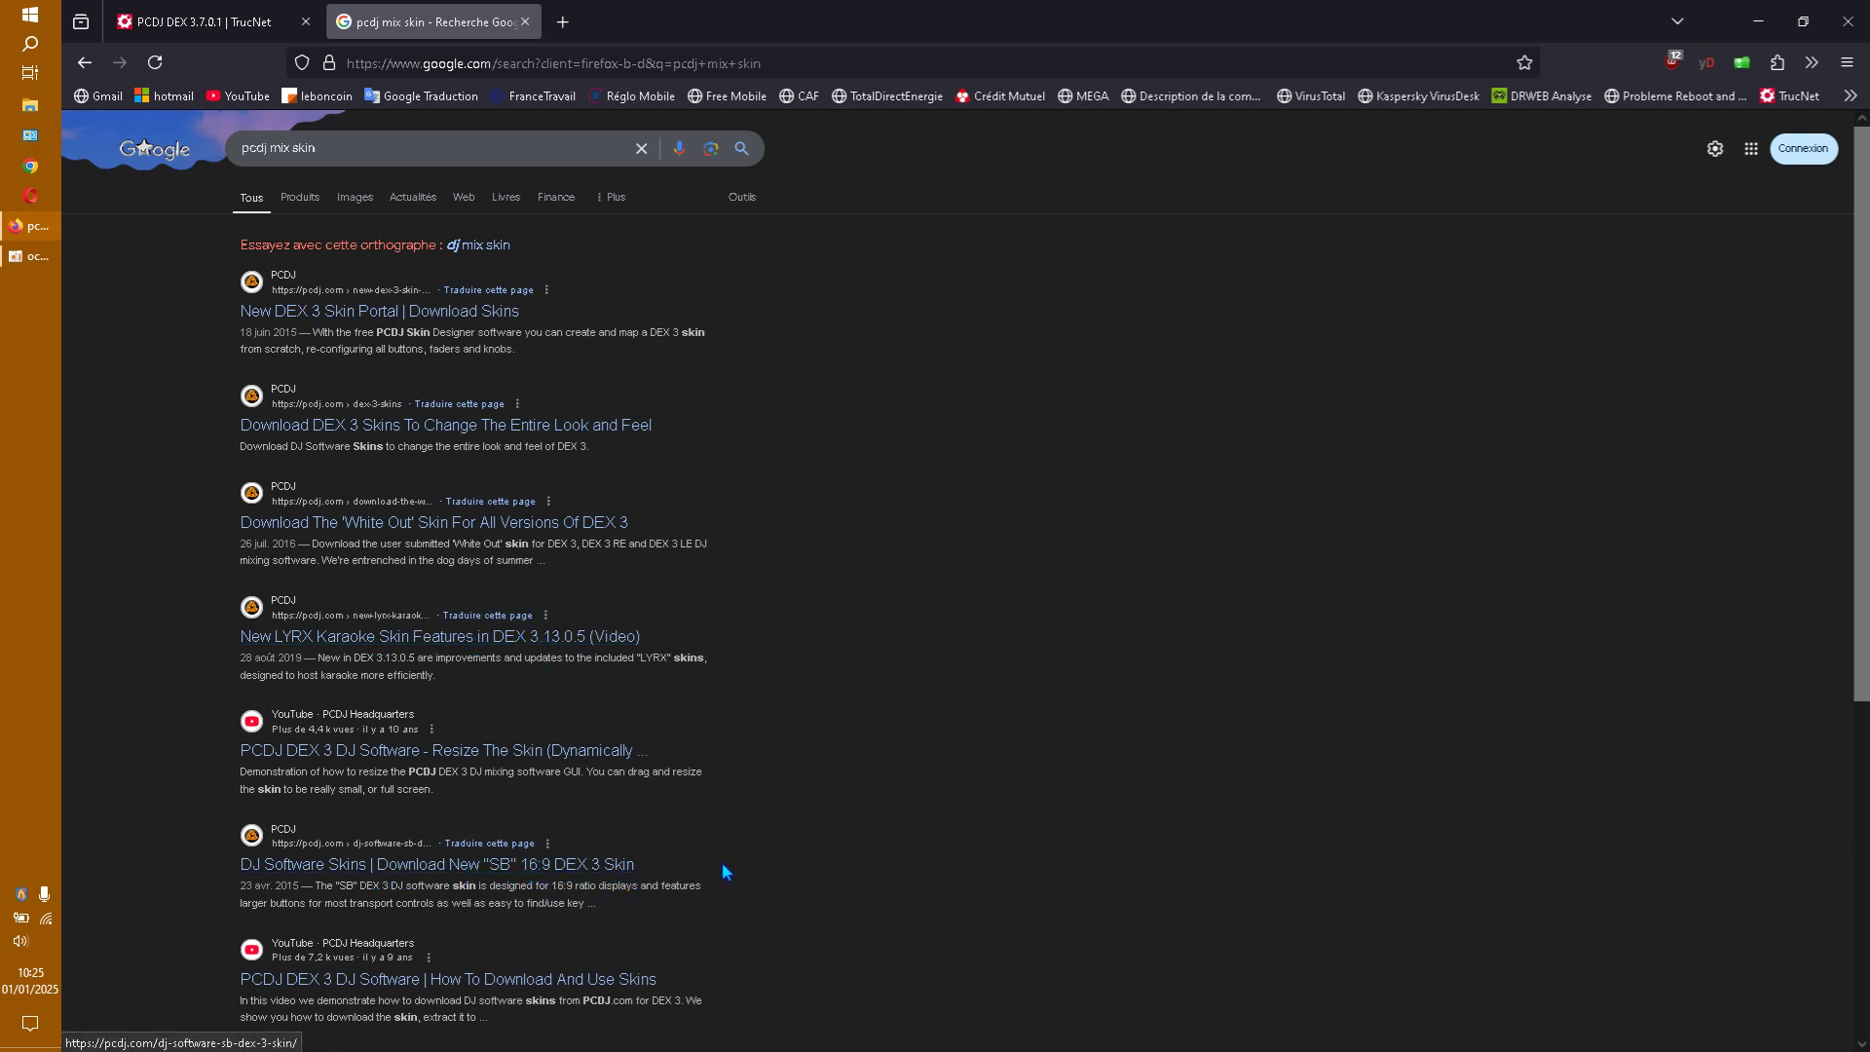
Open the New DEX 3 Skin Portal result, enlarge the first image in the DEX 3 Skin Gallery and close it
{"action": "left_click", "coordinate": [489, 316]}
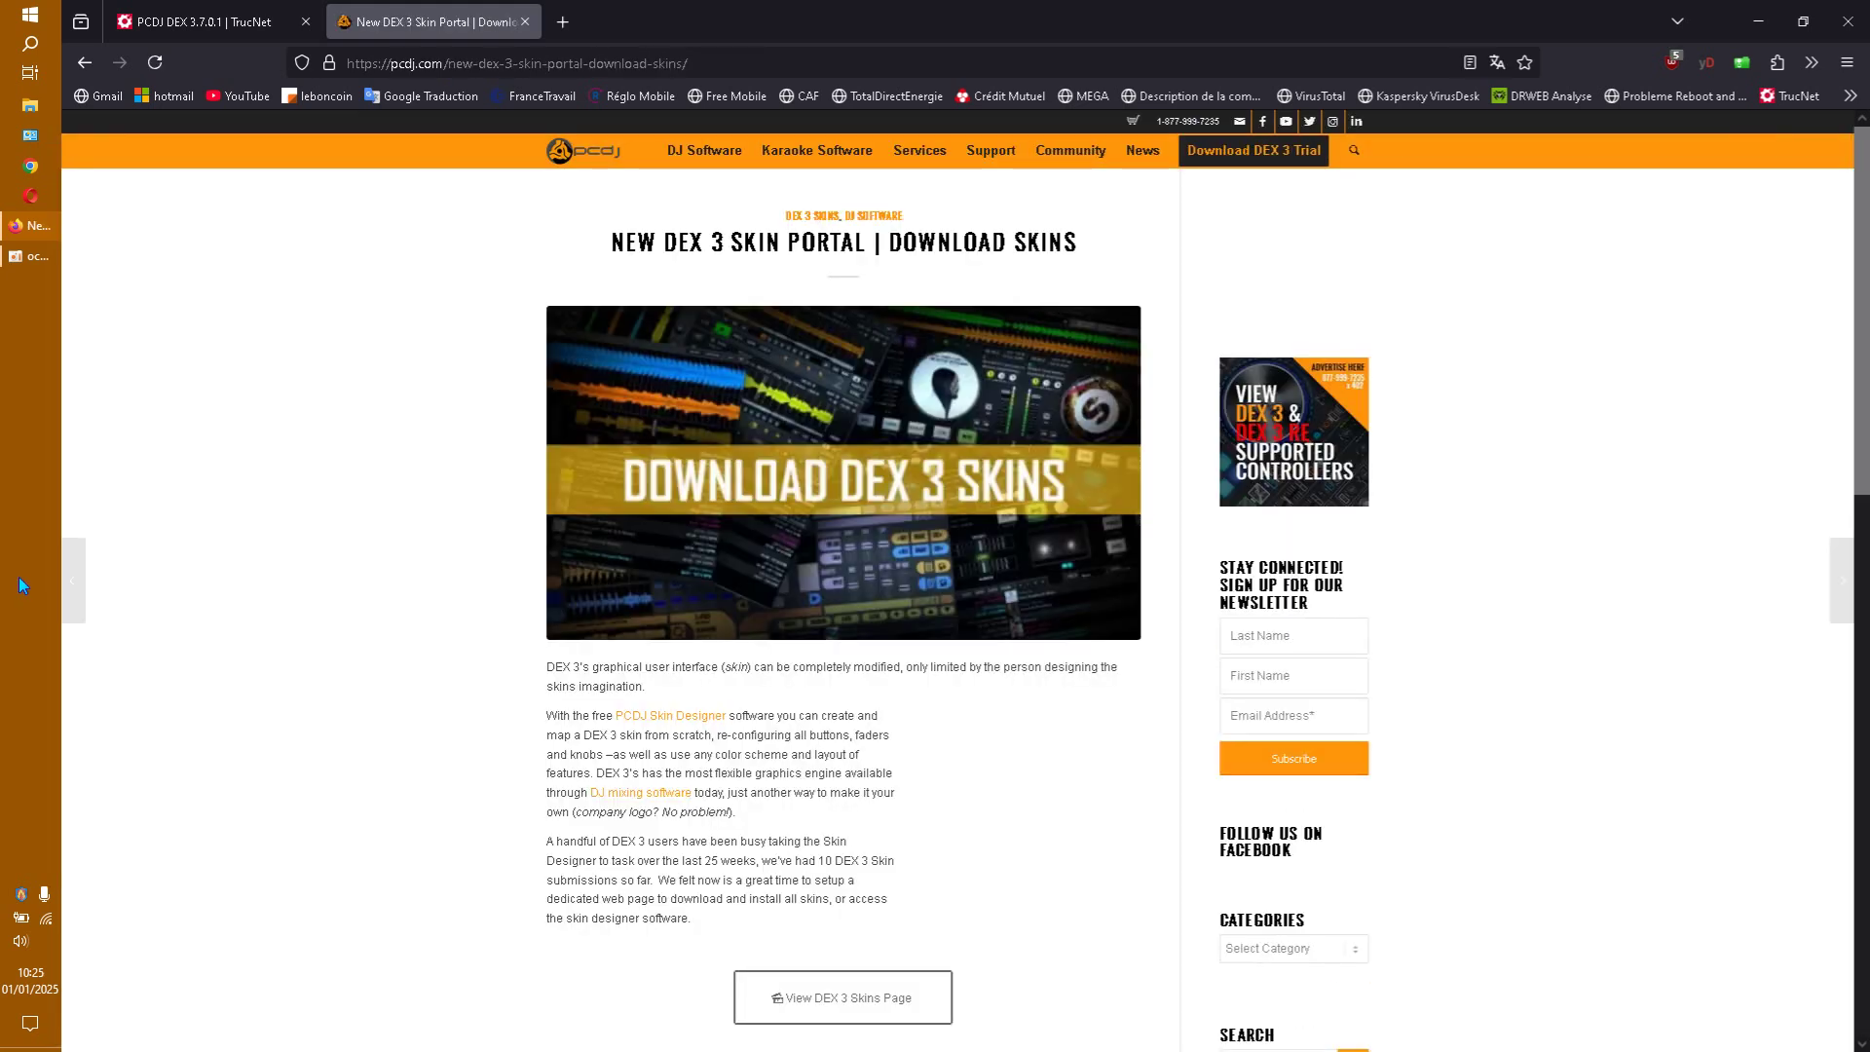
{"action": "scroll", "coordinate": [367, 656], "scroll_direction": "down", "scroll_amount": 4}
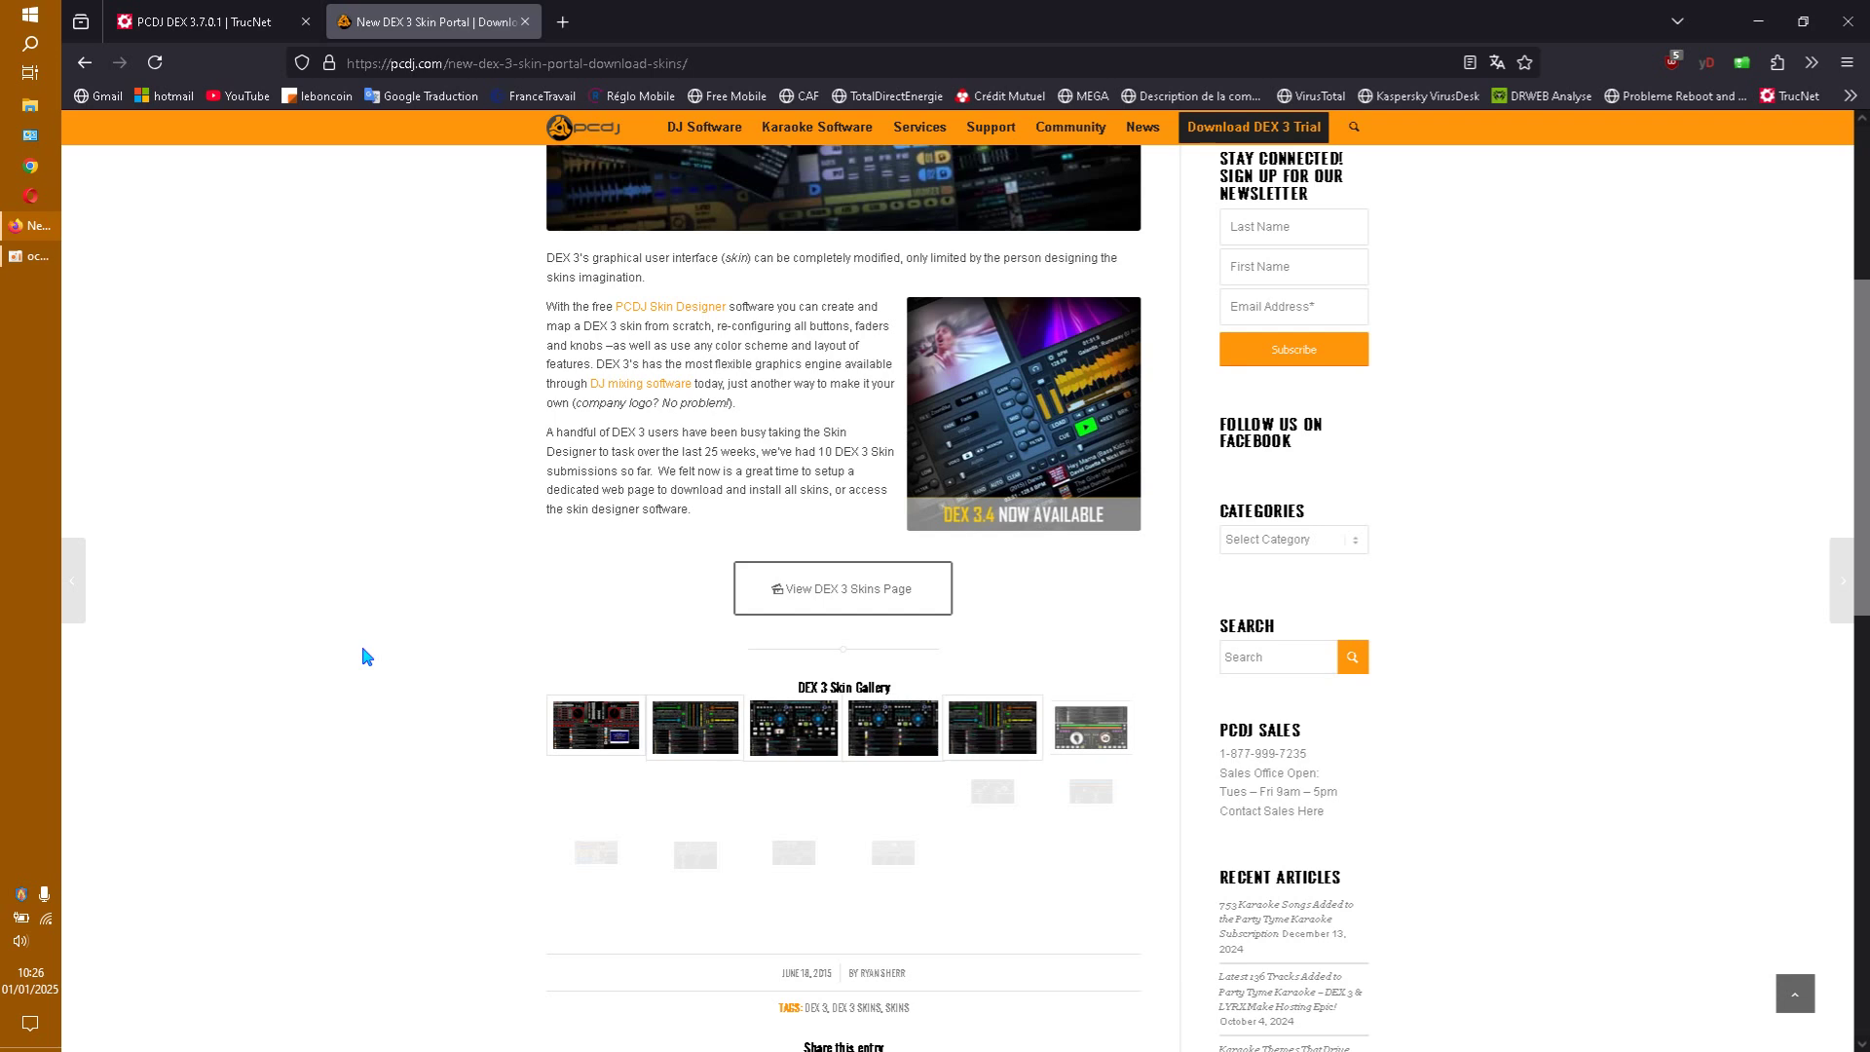
{"action": "scroll", "coordinate": [365, 656], "scroll_direction": "down", "scroll_amount": 3}
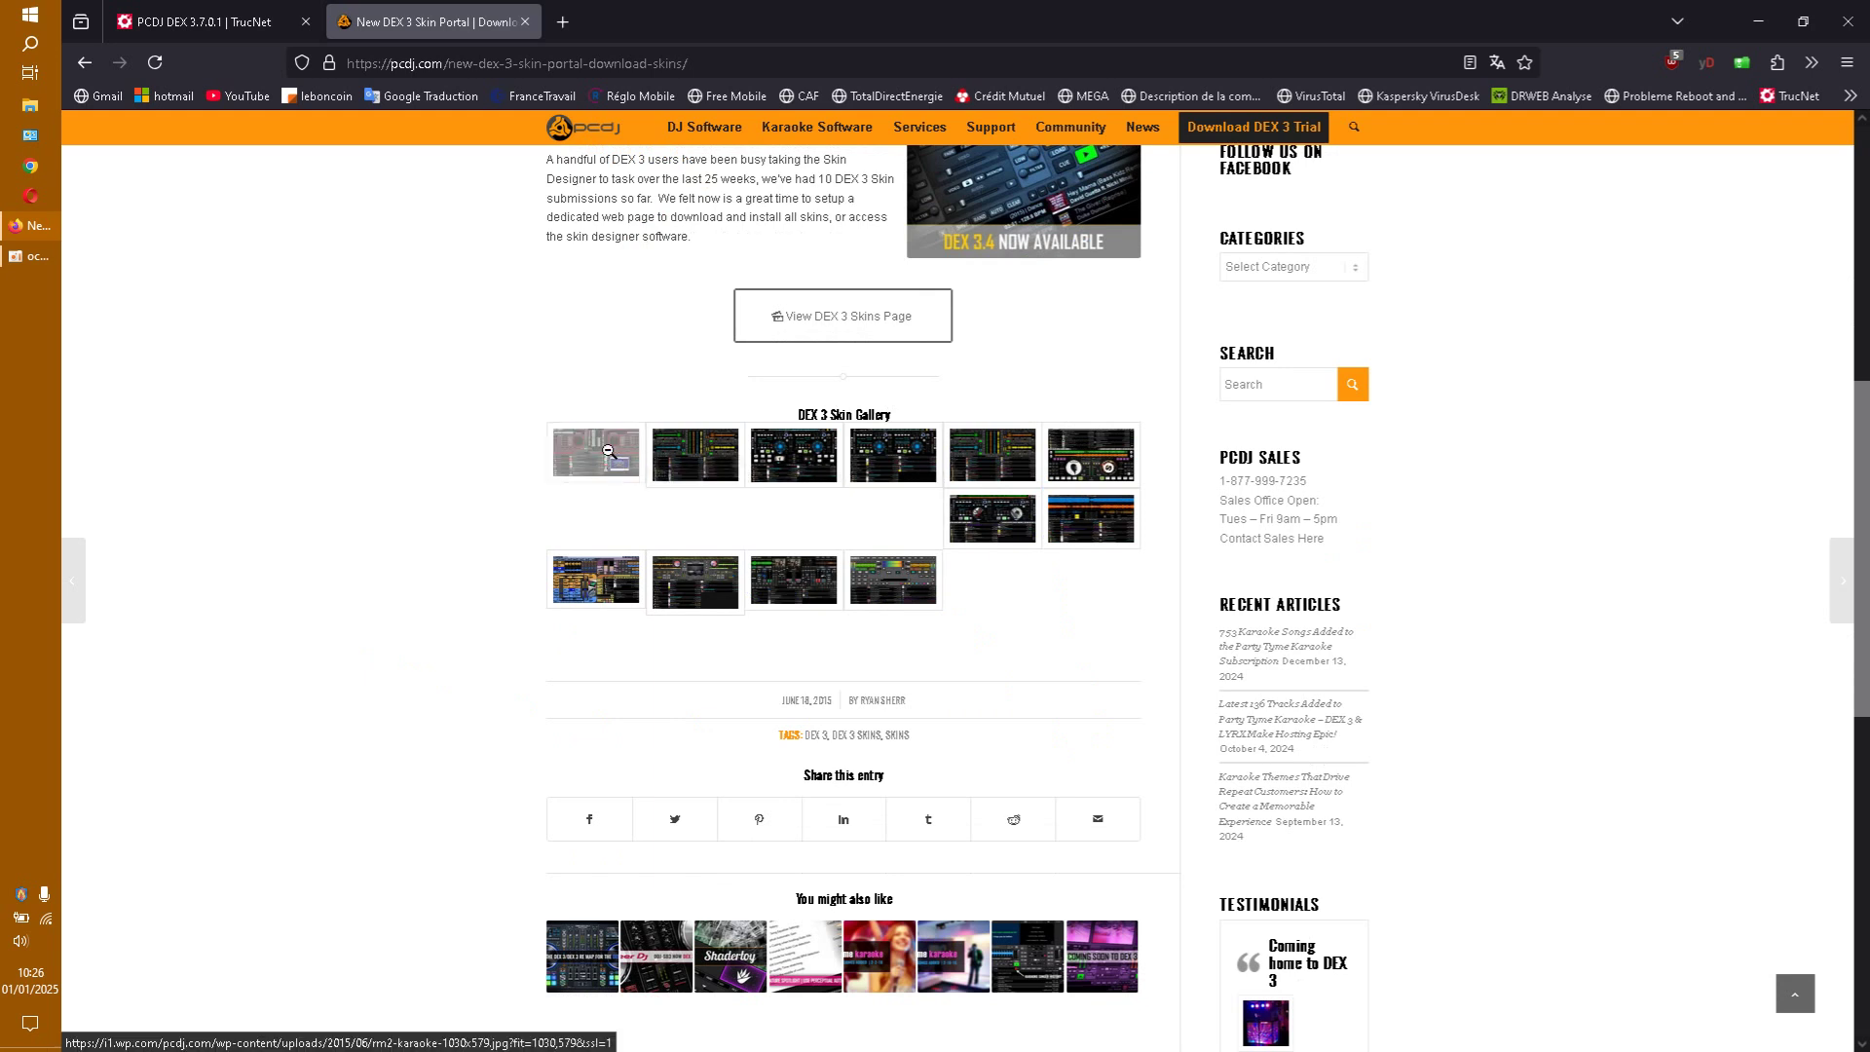
{"action": "left_click", "coordinate": [608, 452]}
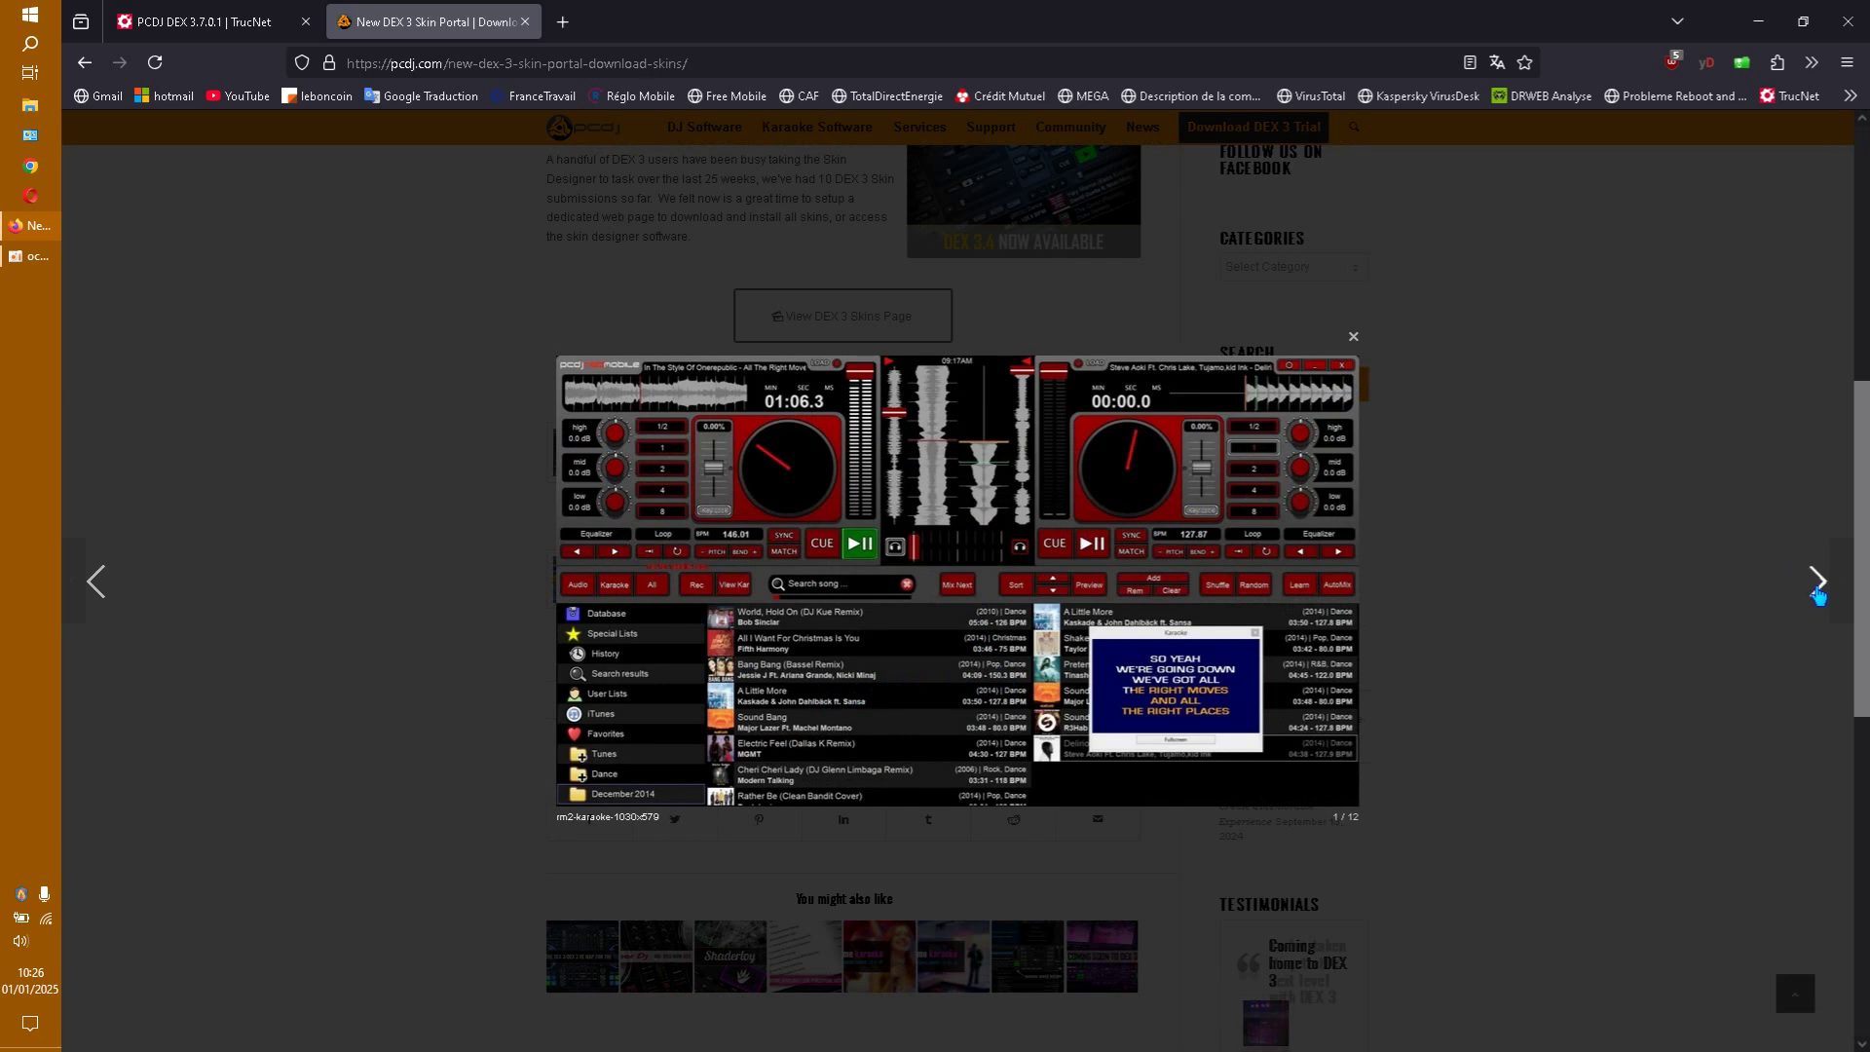
{"action": "left_click", "coordinate": [1353, 336]}
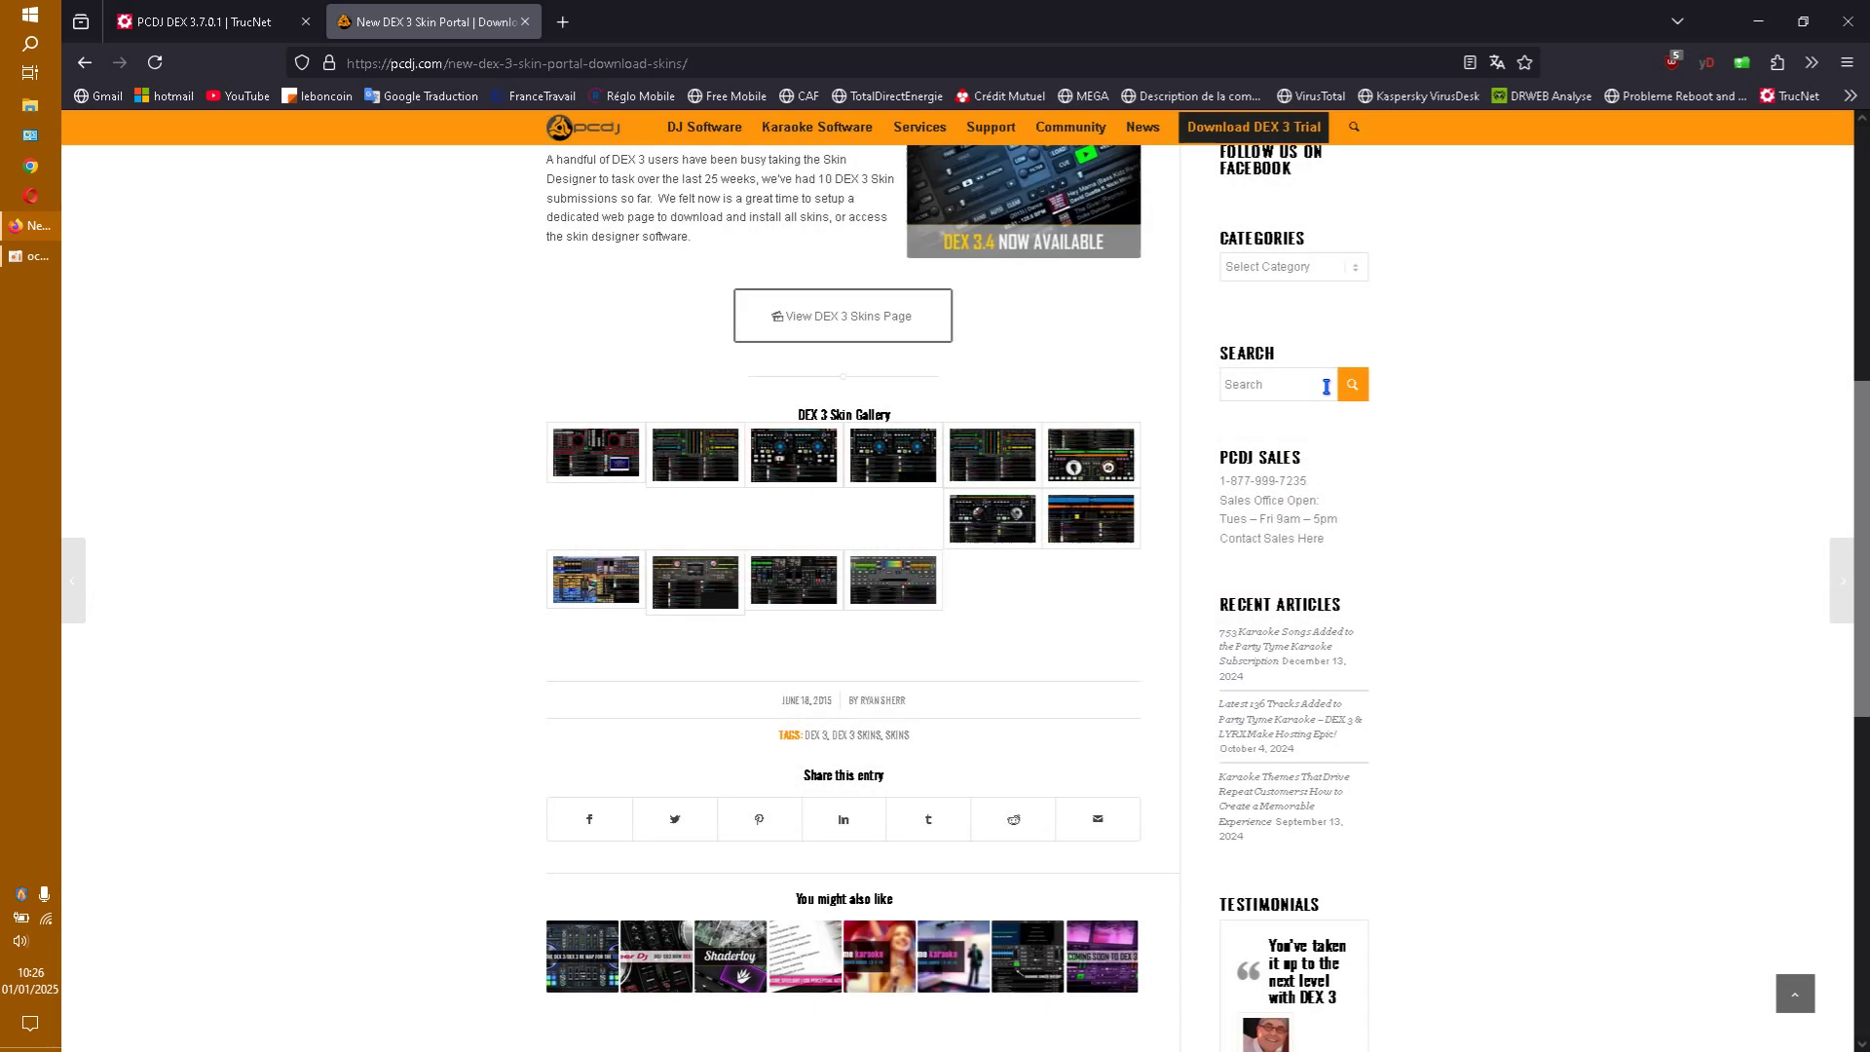
Look over the New DEX 3 Skin Portal page, enlarging its Download DEX 3 Skins cover image and closing it
{"action": "scroll", "coordinate": [889, 644], "scroll_direction": "down", "scroll_amount": 2}
{"action": "scroll", "coordinate": [889, 644], "scroll_direction": "up", "scroll_amount": 10}
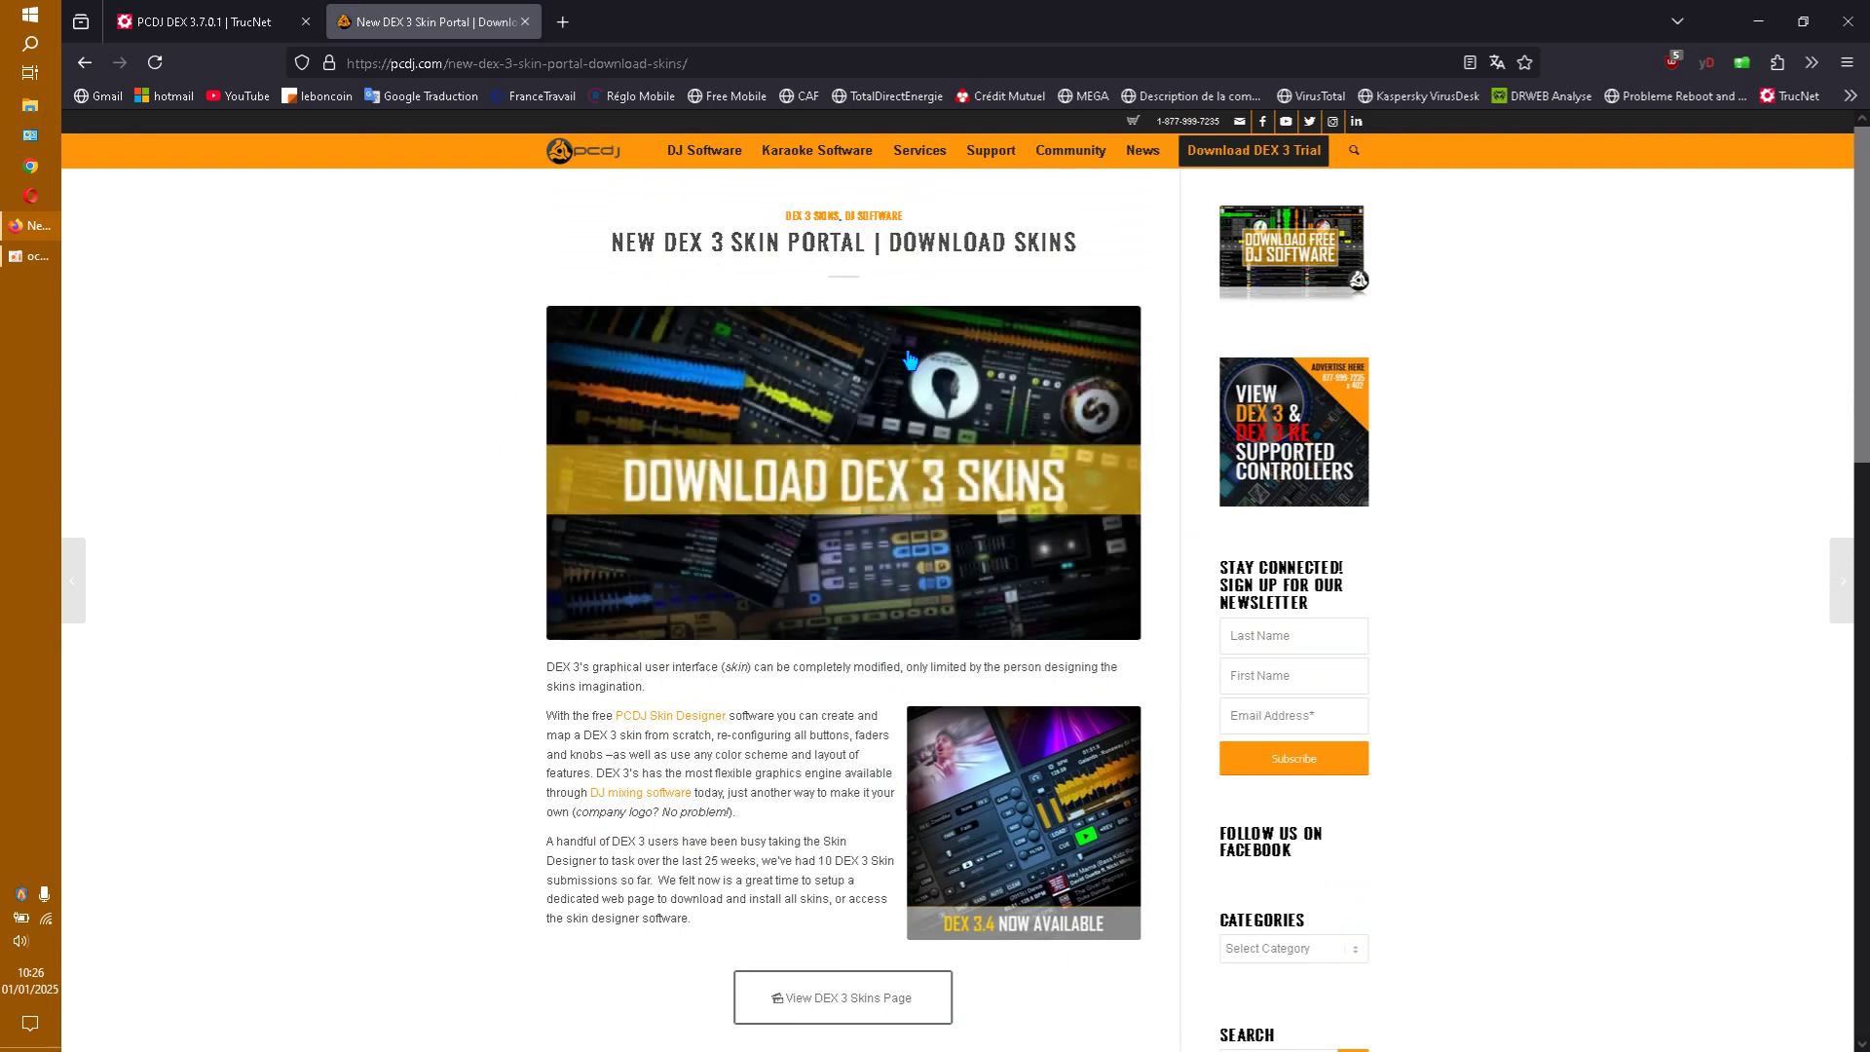
{"action": "left_click", "coordinate": [847, 472]}
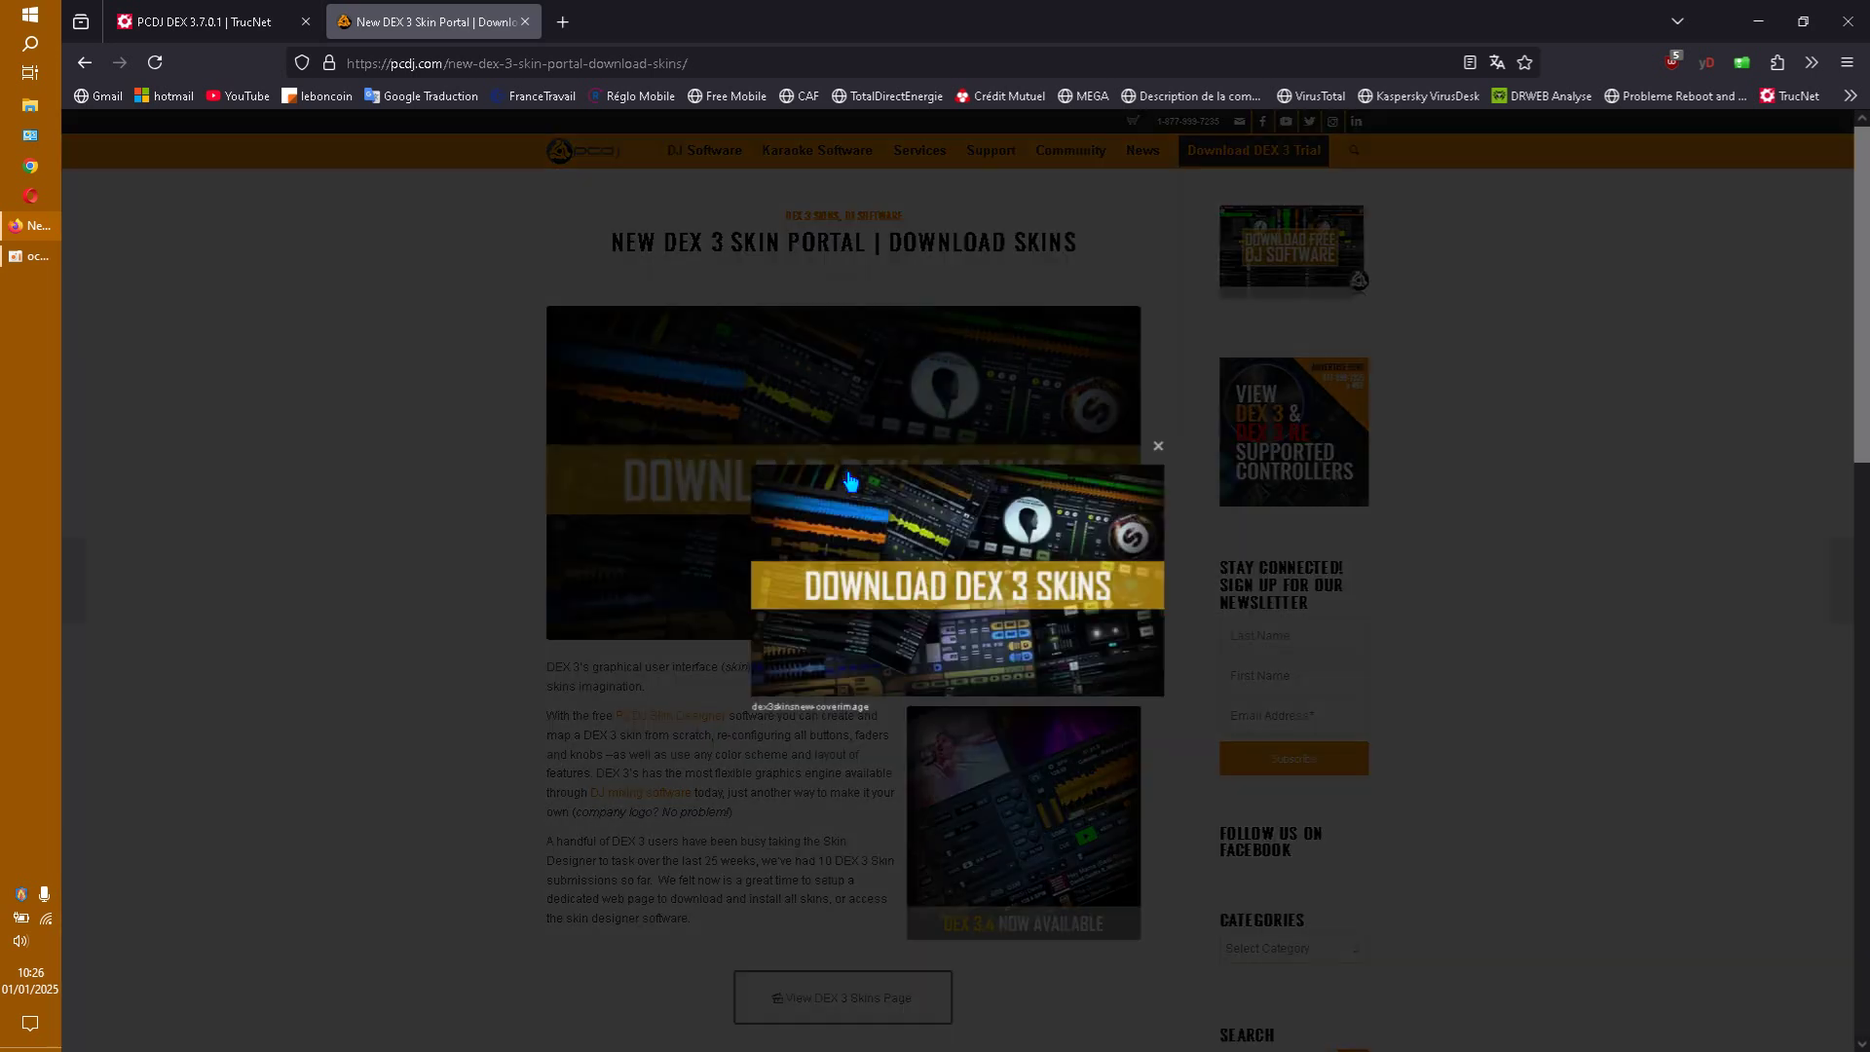
{"action": "left_click", "coordinate": [1159, 446]}
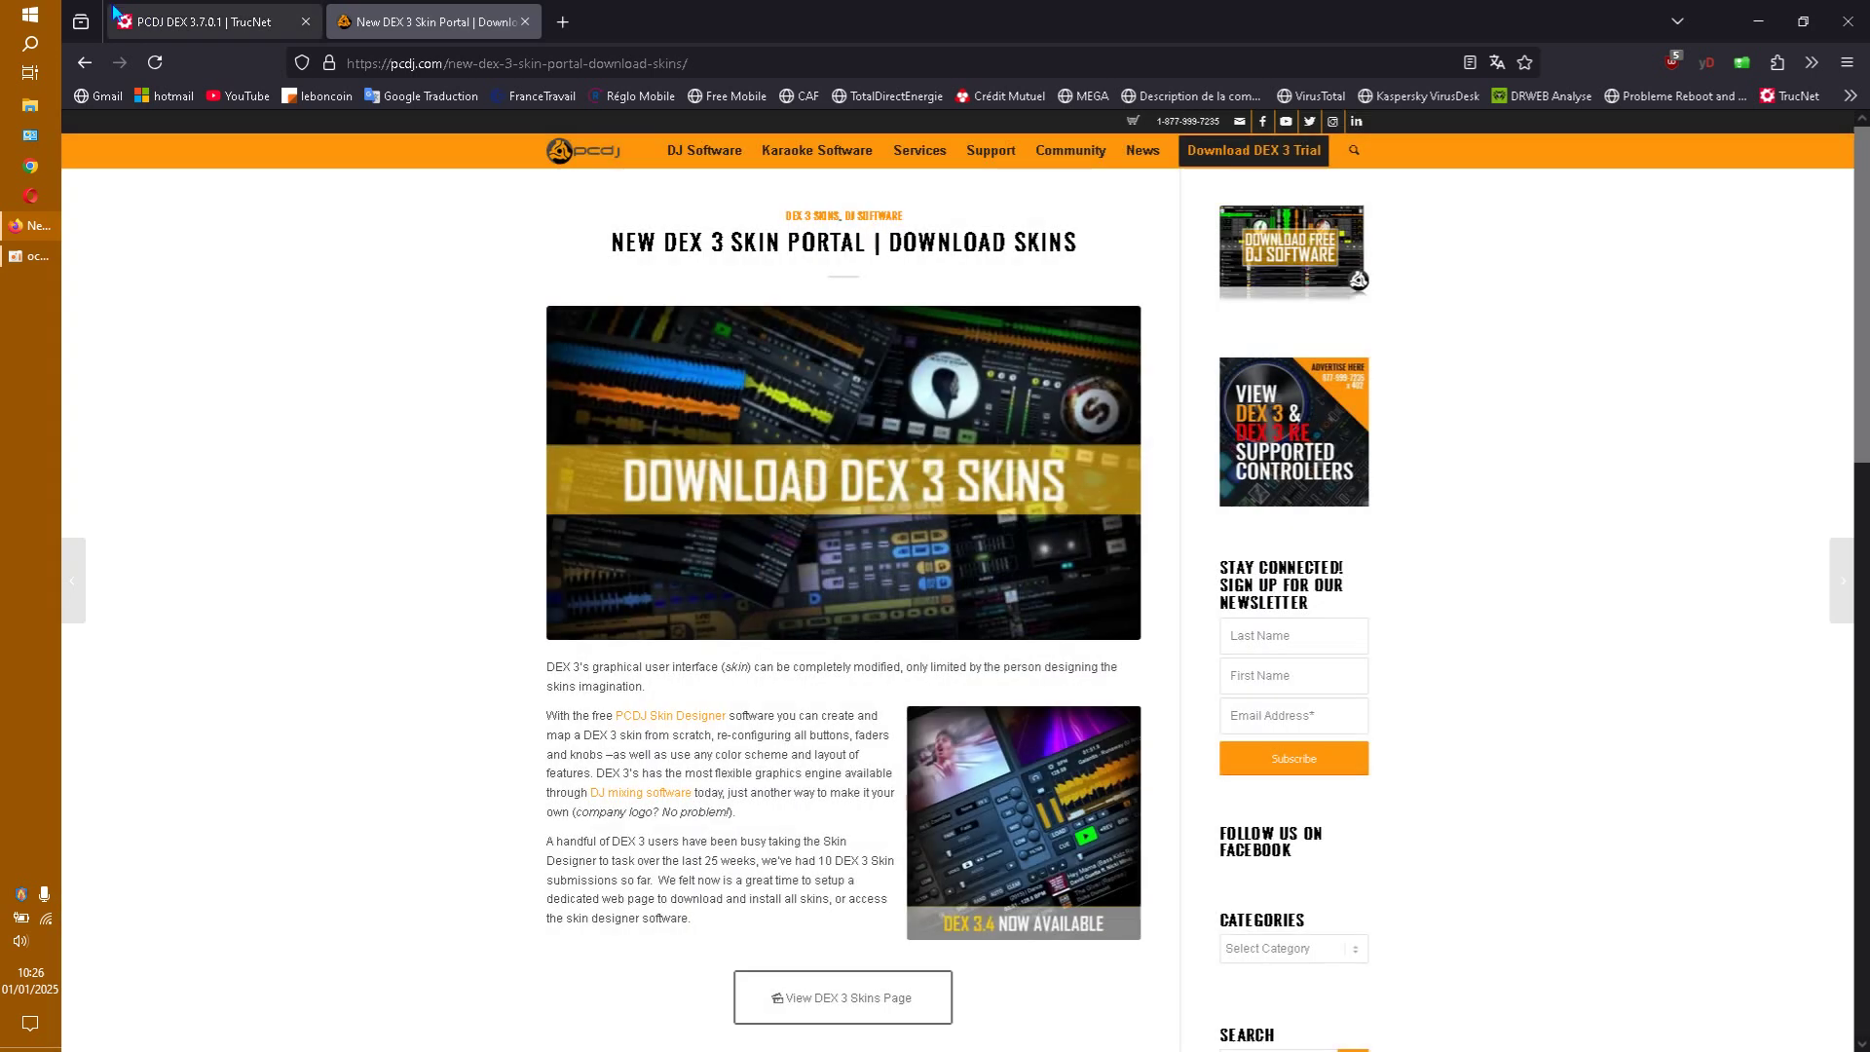
Return to the "pcdj mix skin" Google results and check the results for the suggested spelling "dj mix skin"
{"action": "left_click", "coordinate": [86, 58]}
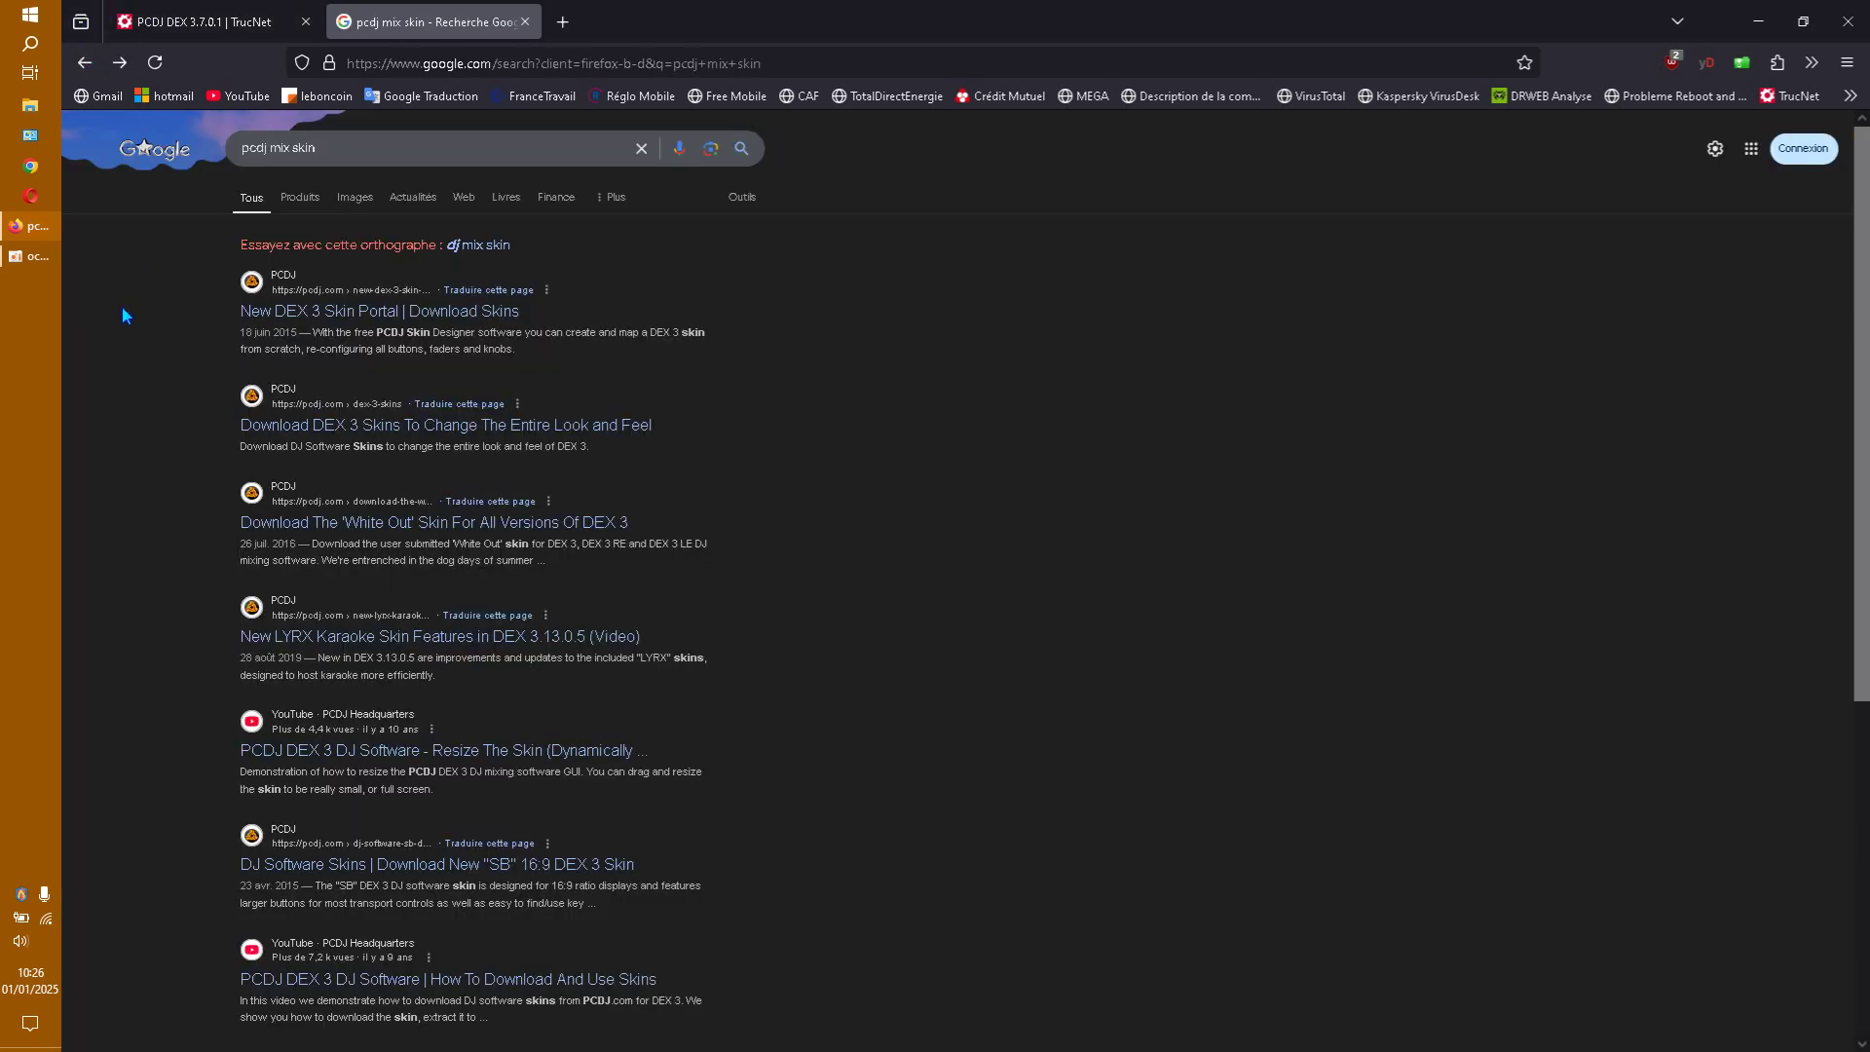
{"action": "left_click", "coordinate": [475, 246]}
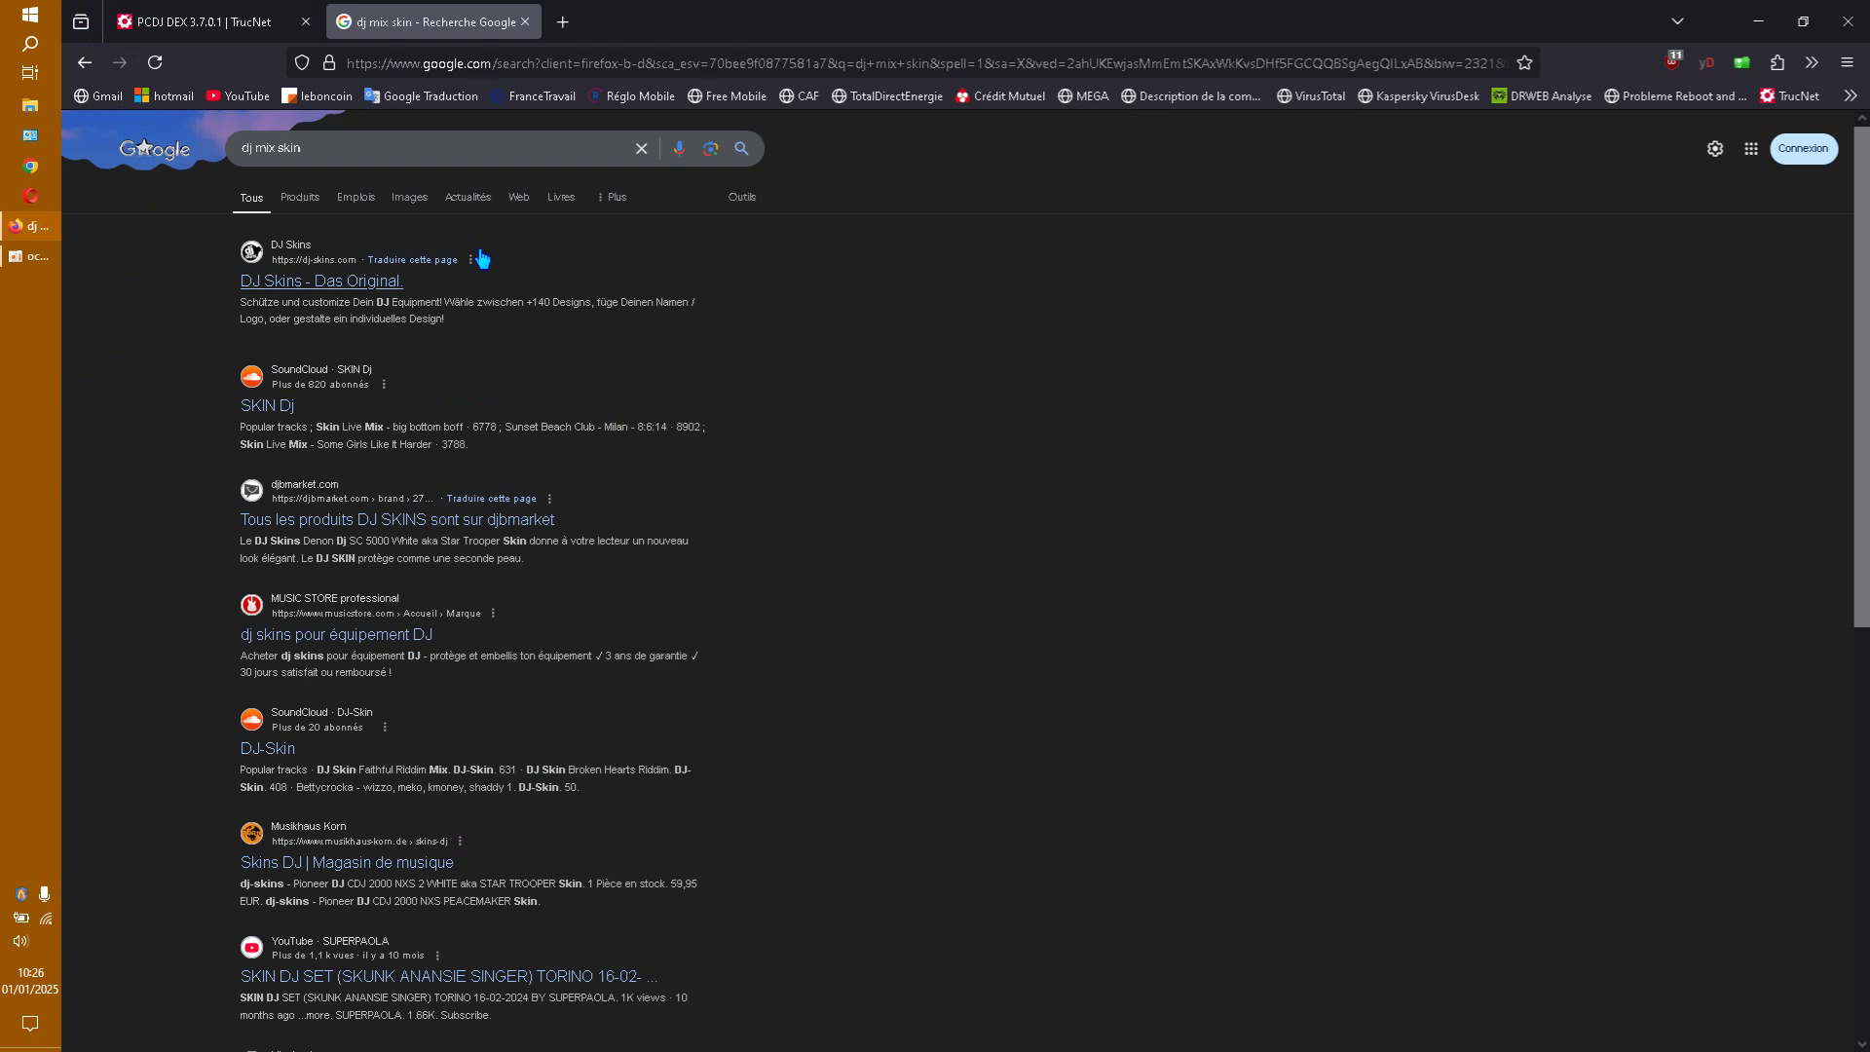
{"action": "left_click", "coordinate": [85, 65]}
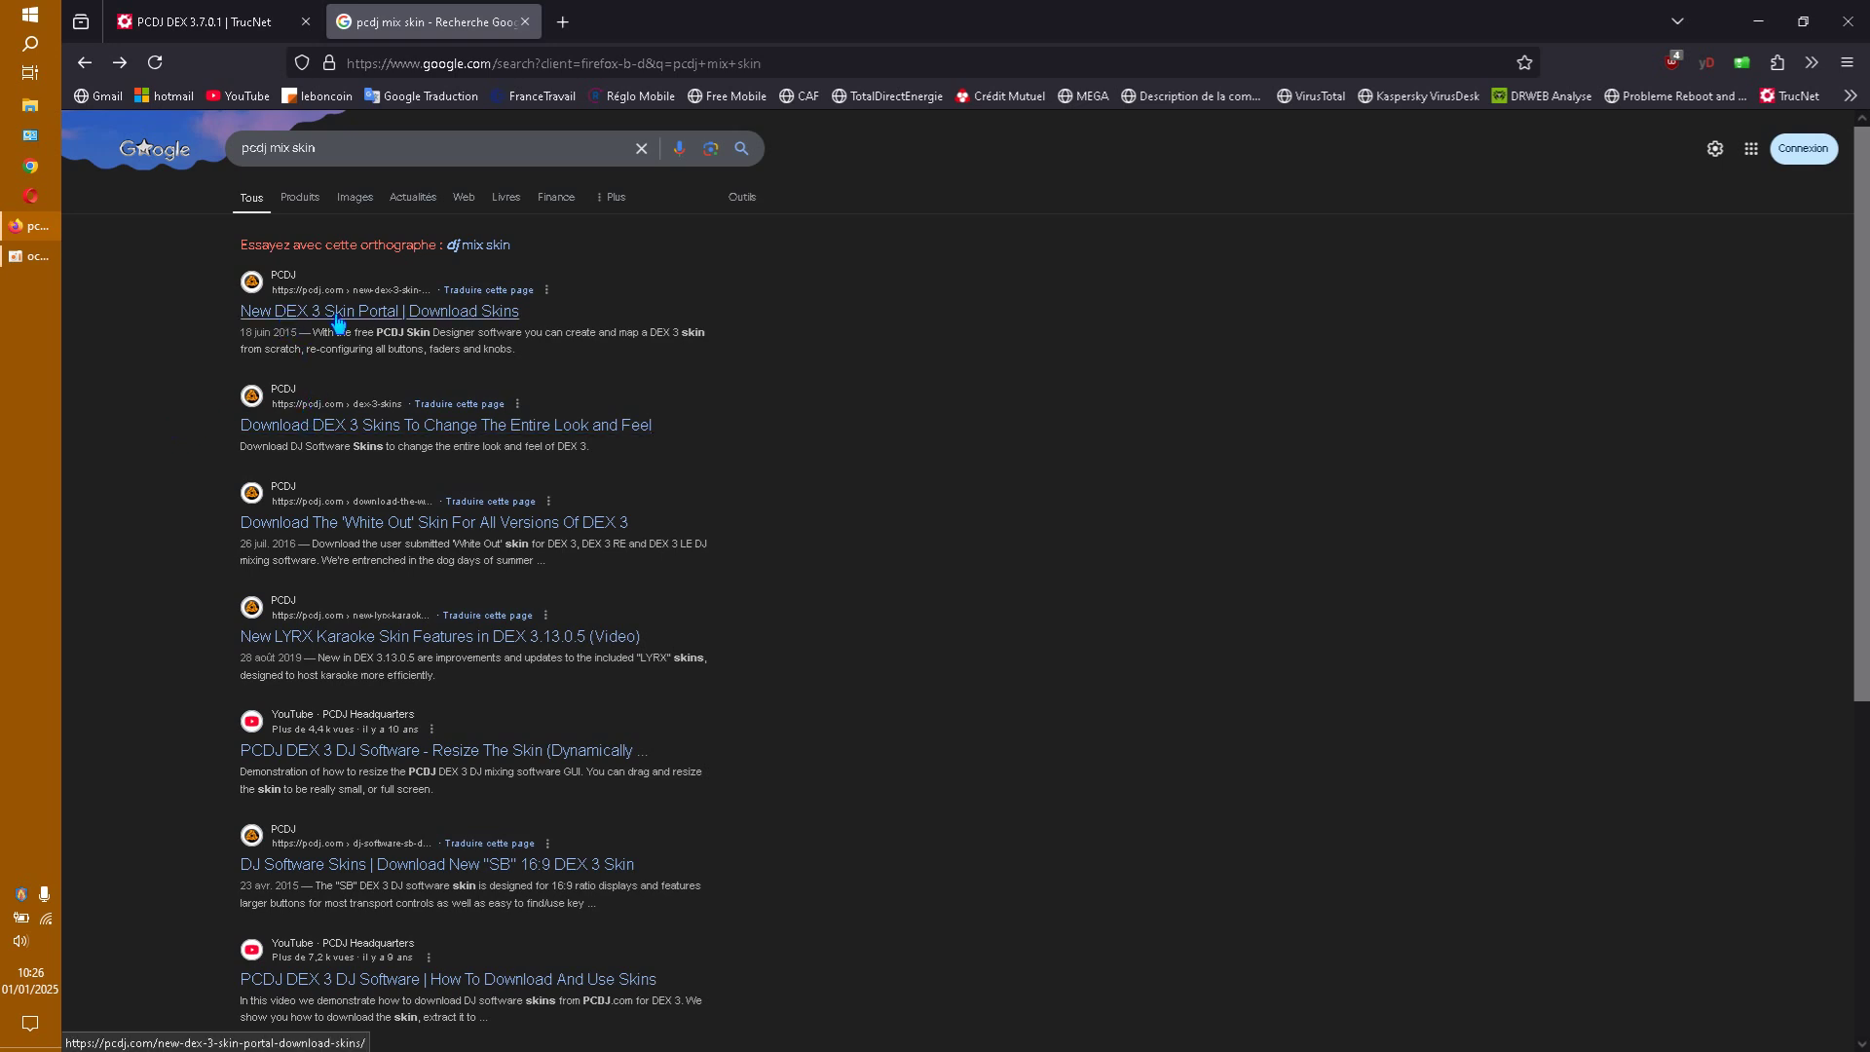
Change the Google query to "pcdj dex skin" and run the search
{"action": "left_click", "coordinate": [289, 151]}
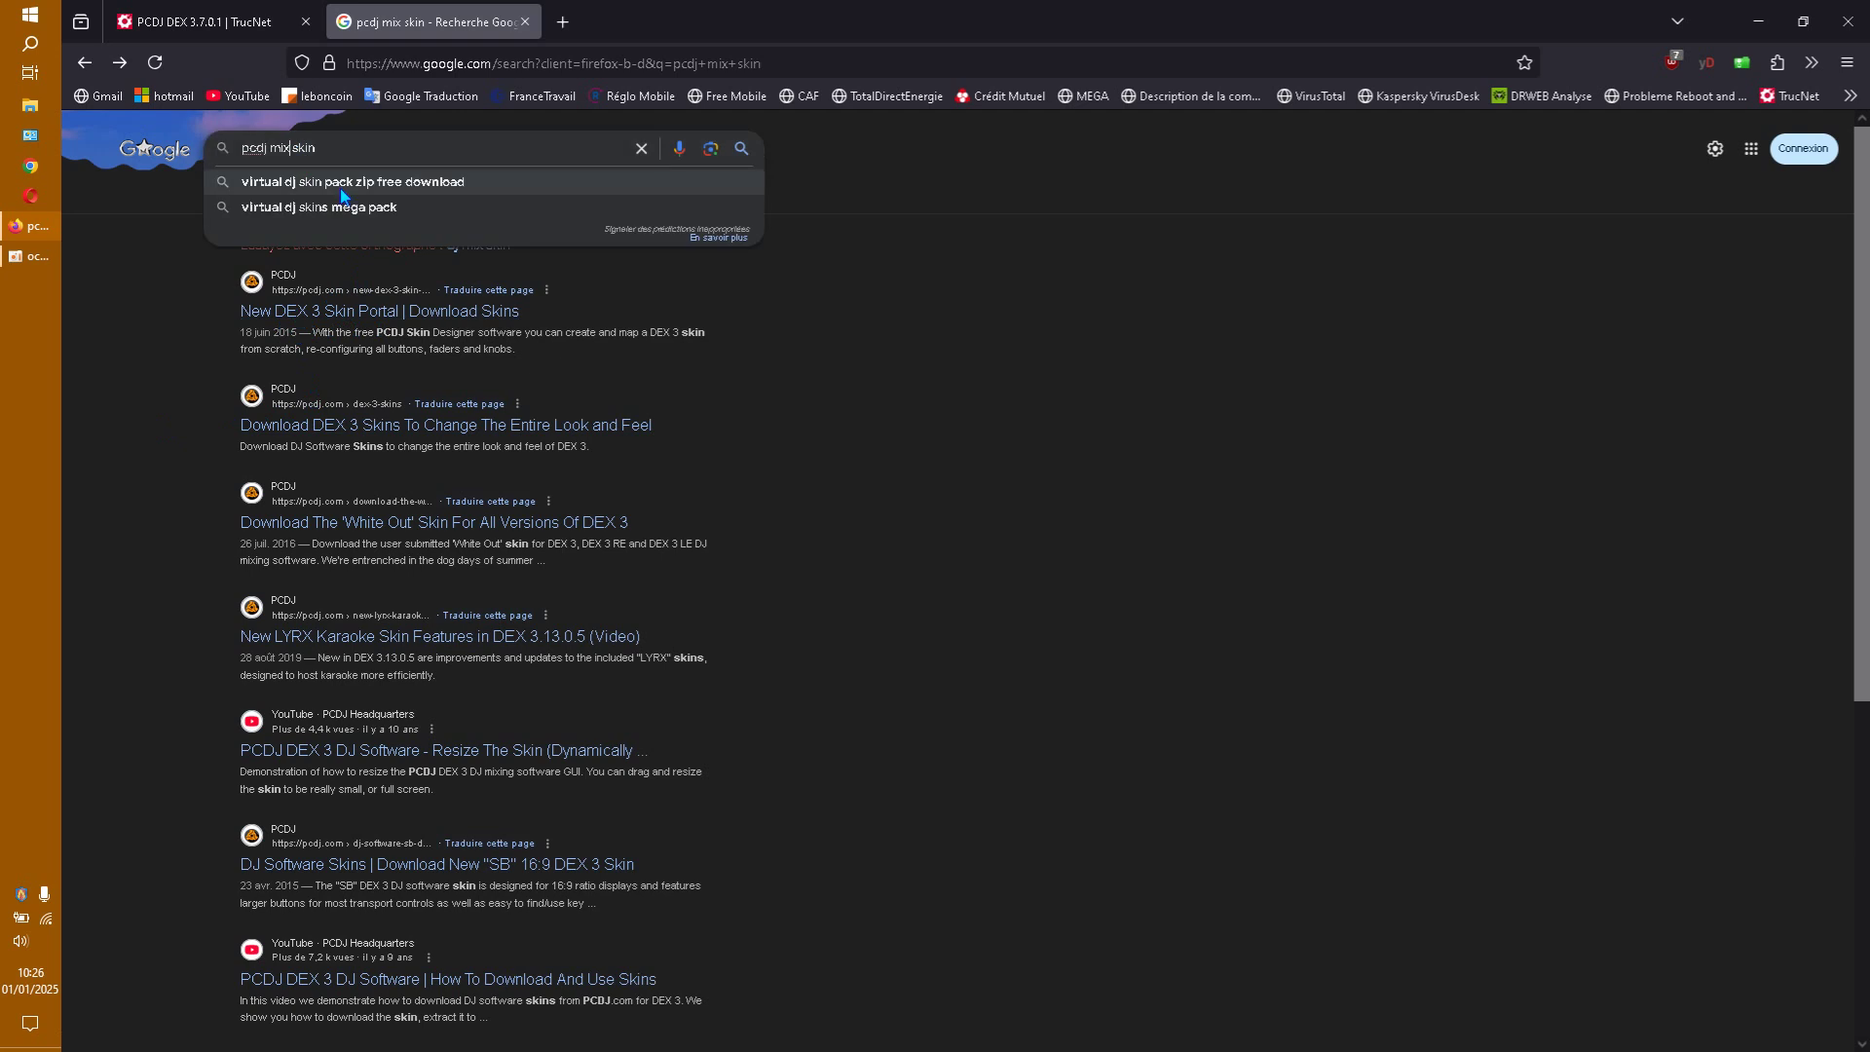
{"action": "key", "text": "BackSpace"}
{"action": "key", "text": "BackSpace"}
{"action": "type", "text": "dex"}
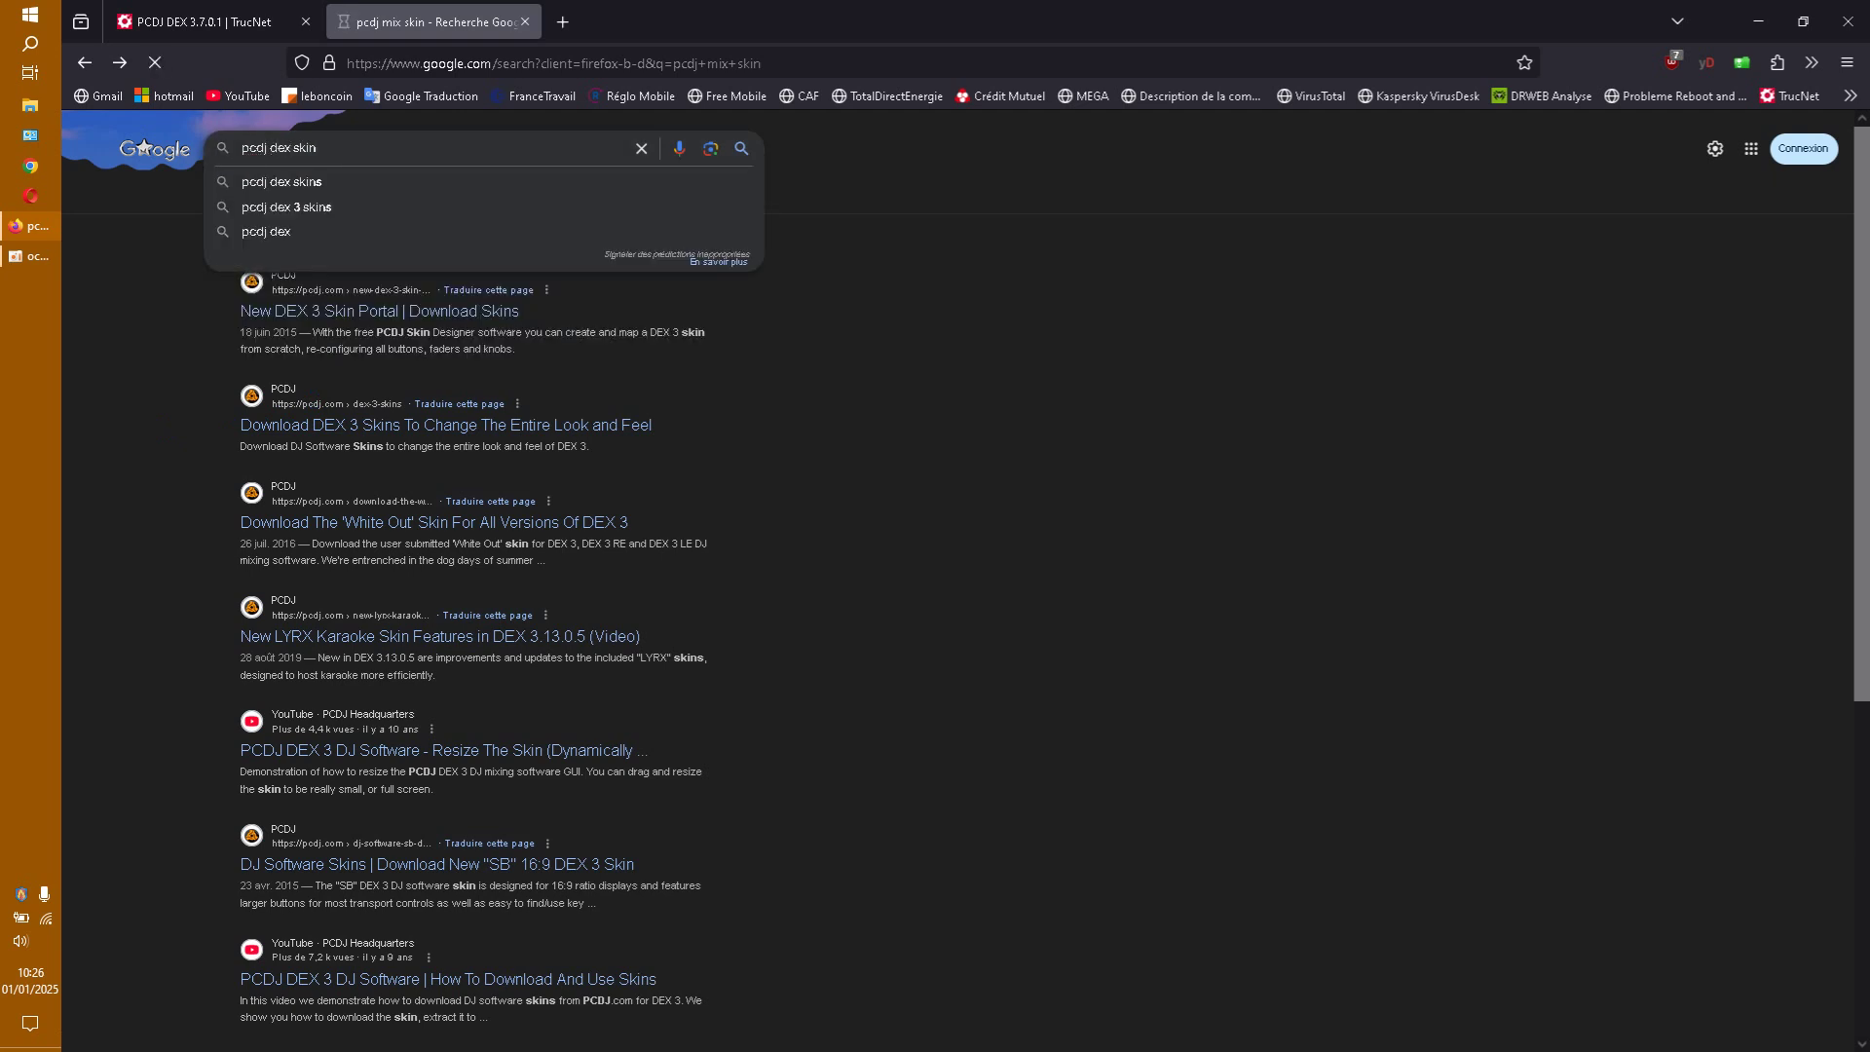
{"action": "key", "text": "Return"}
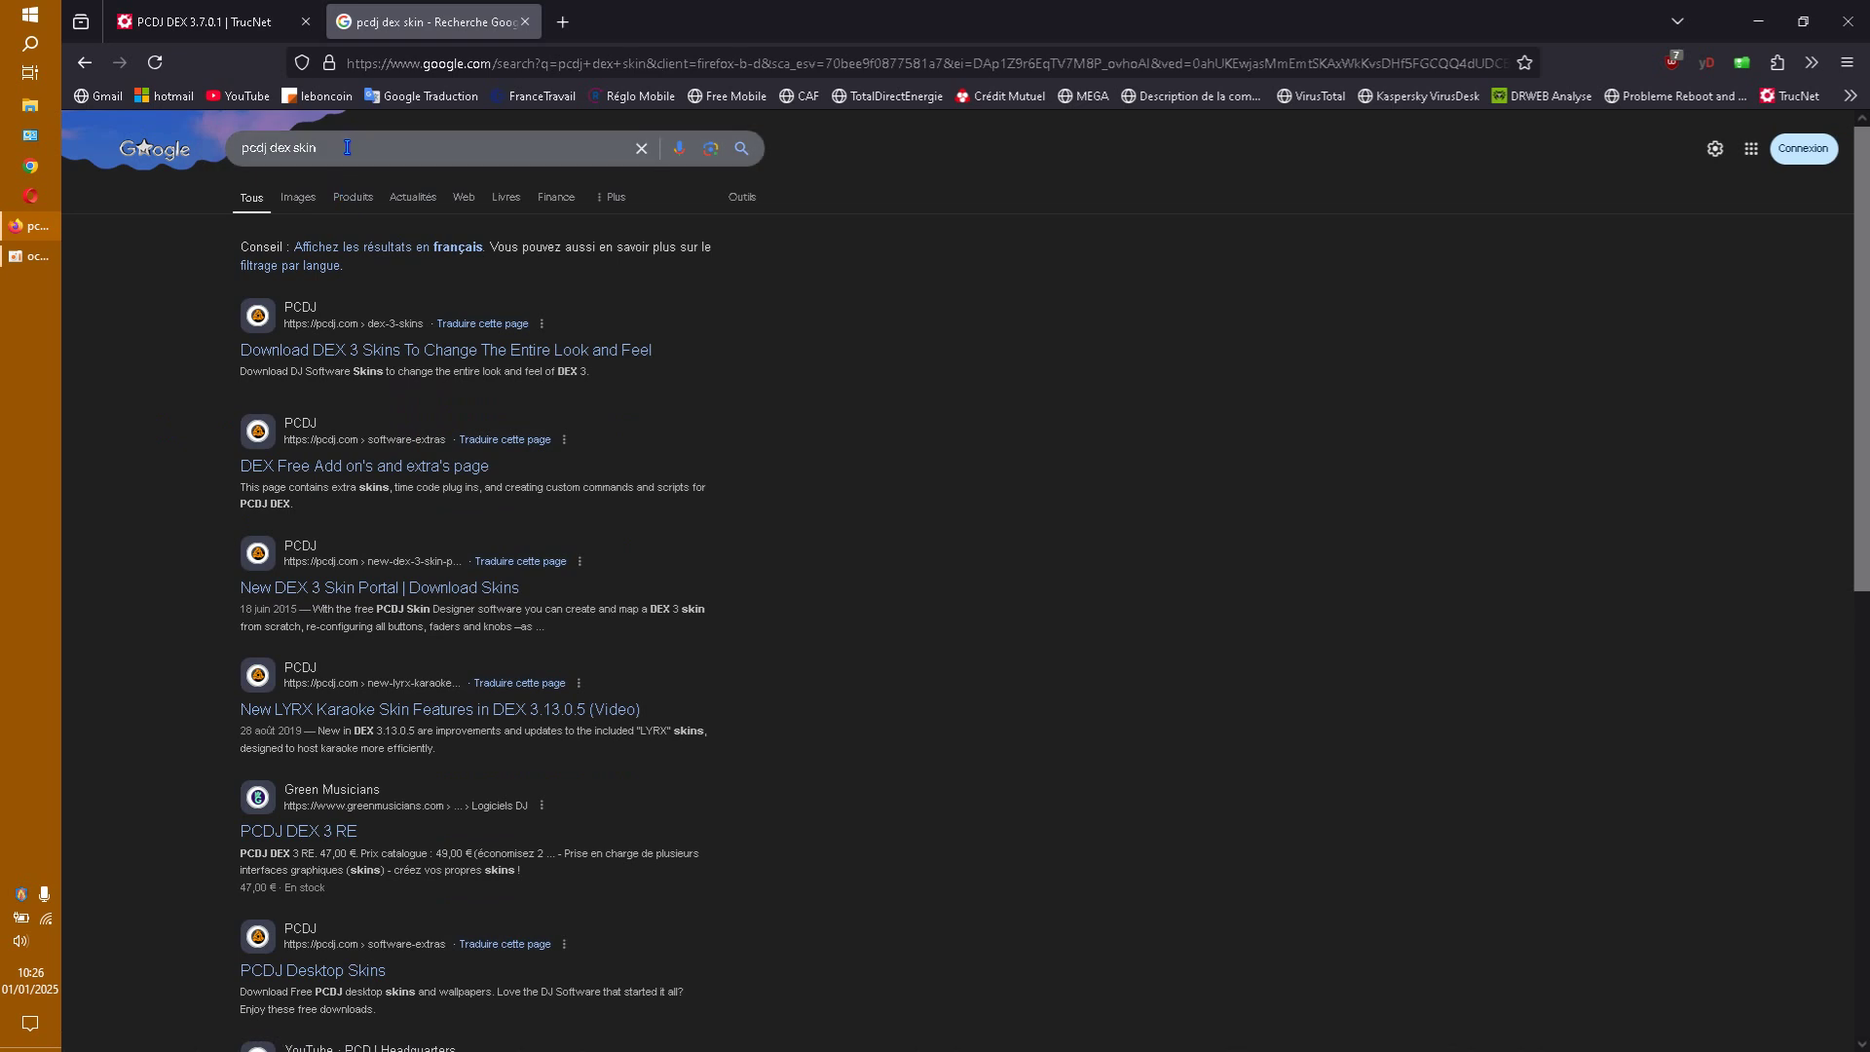
Open the Download DEX 3 Skins result on pcdj.com and browse through the sets of offered skins
{"action": "left_click", "coordinate": [629, 356]}
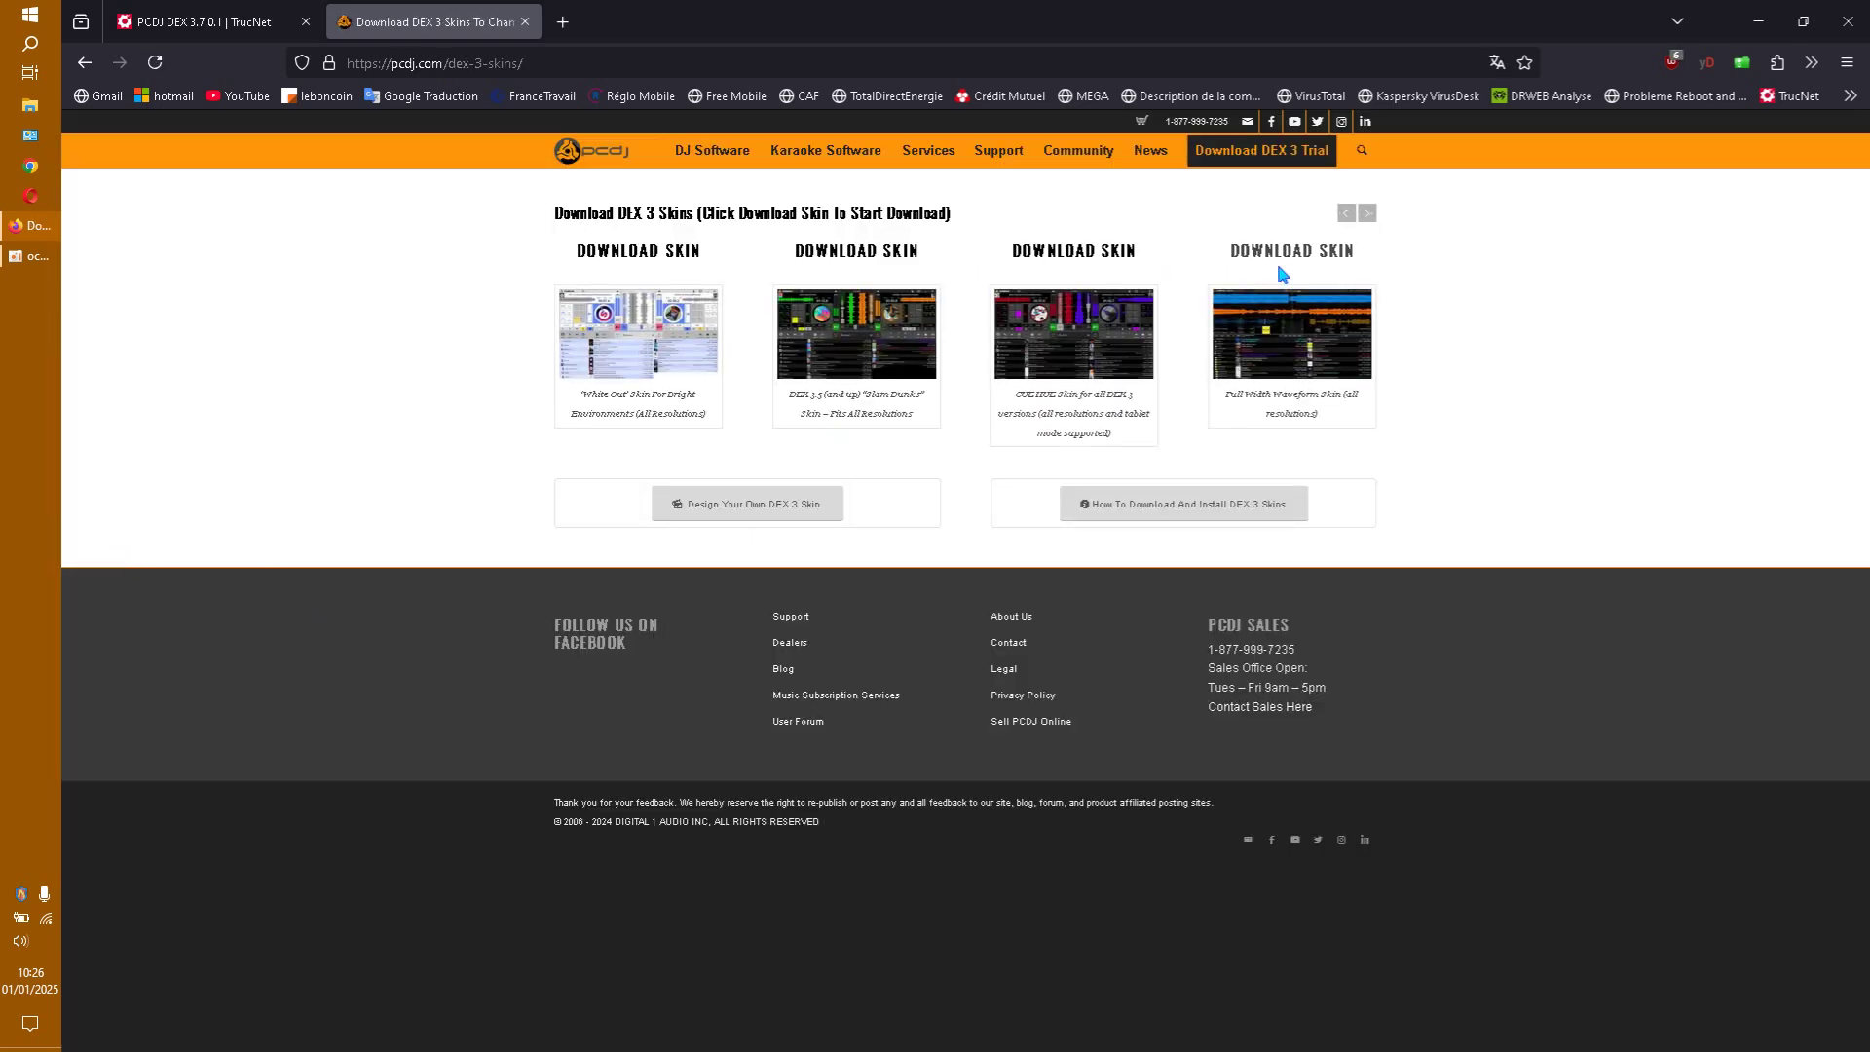
{"action": "left_click", "coordinate": [638, 334]}
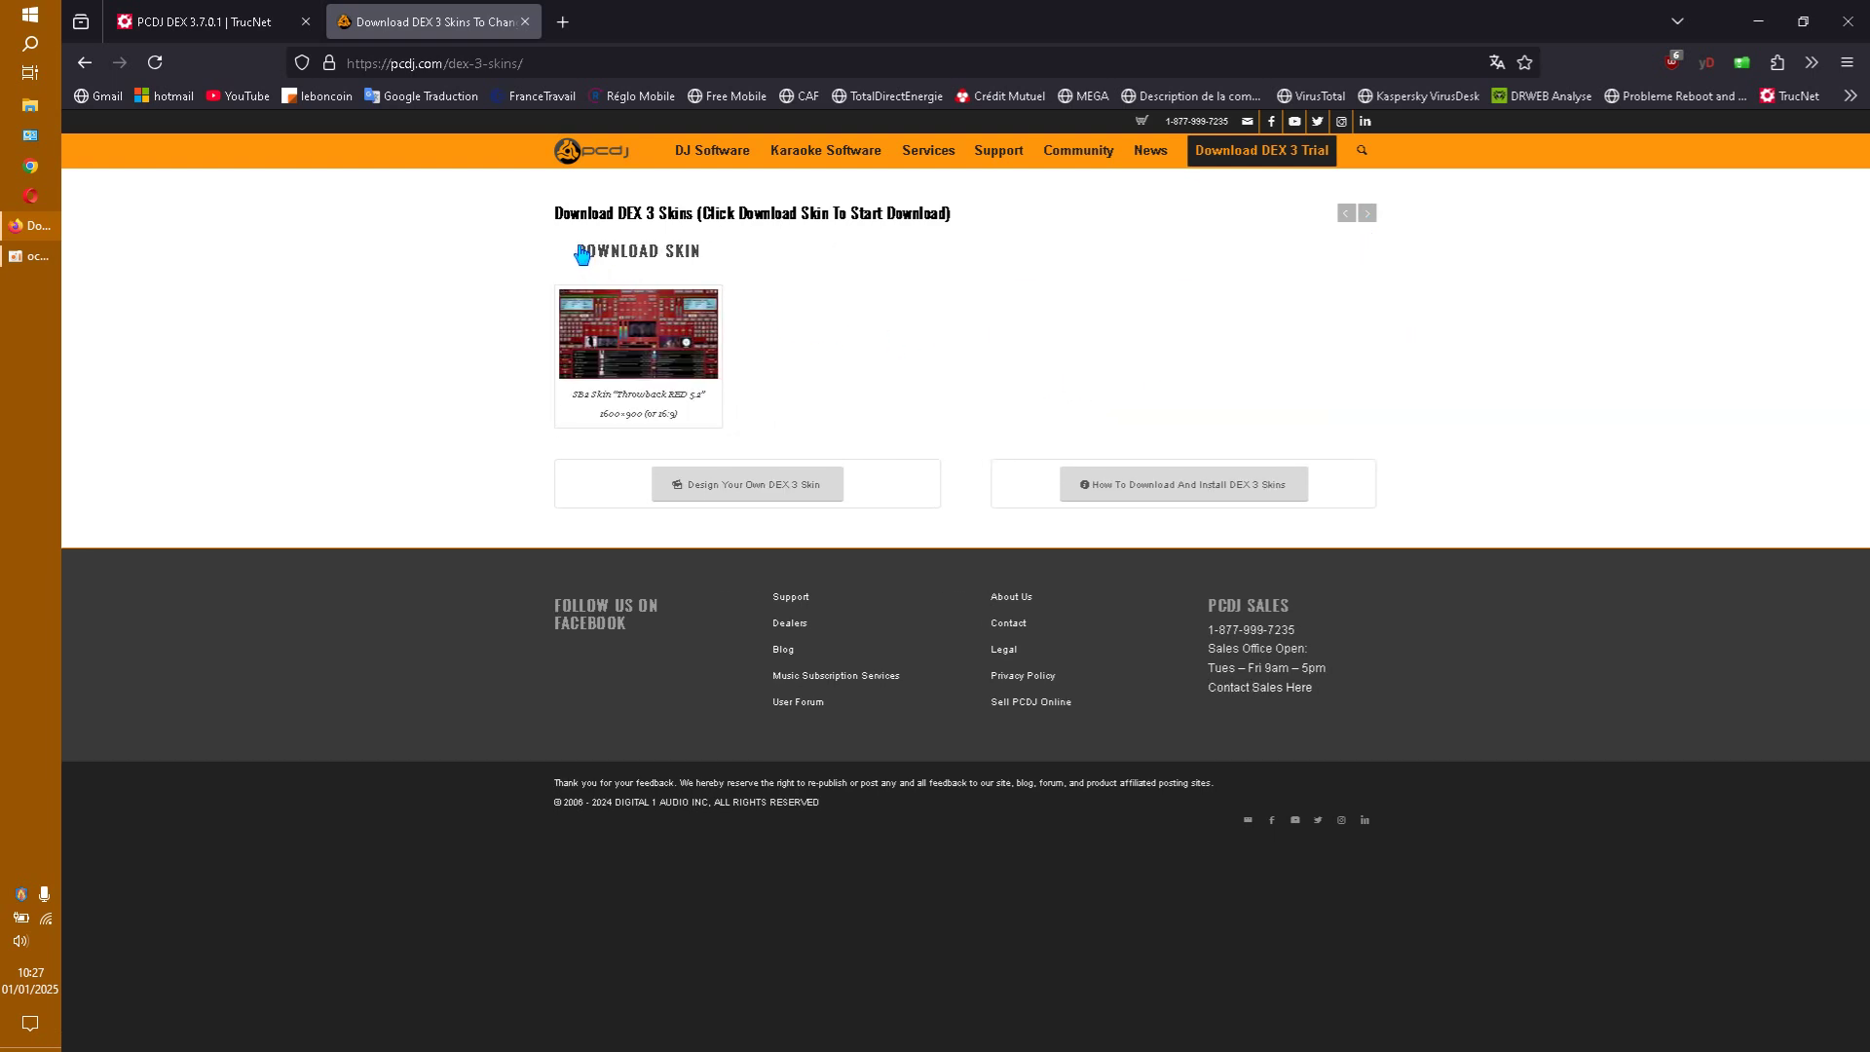
{"action": "left_click", "coordinate": [1349, 218]}
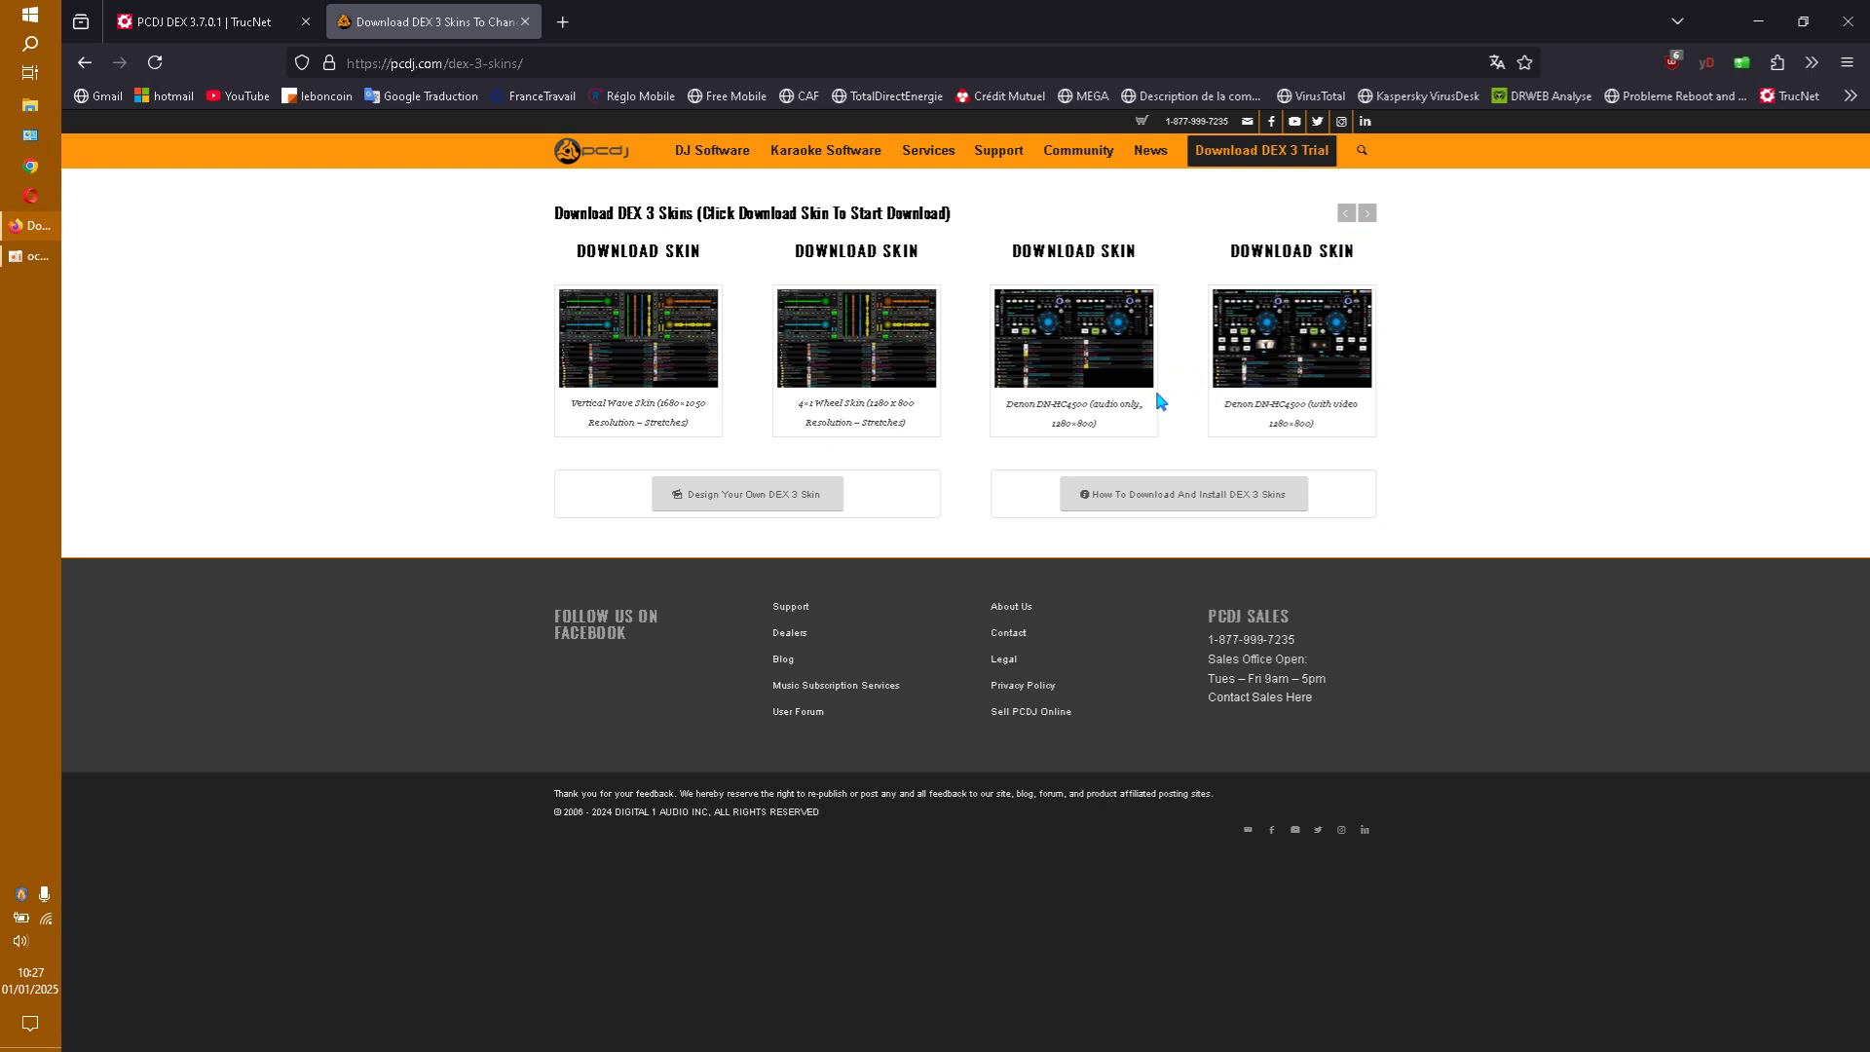
Download the Denon DN-HC4500 skin with video, adding the duplicate under a numbered file name, and close the download window
{"action": "left_click", "coordinate": [1295, 255]}
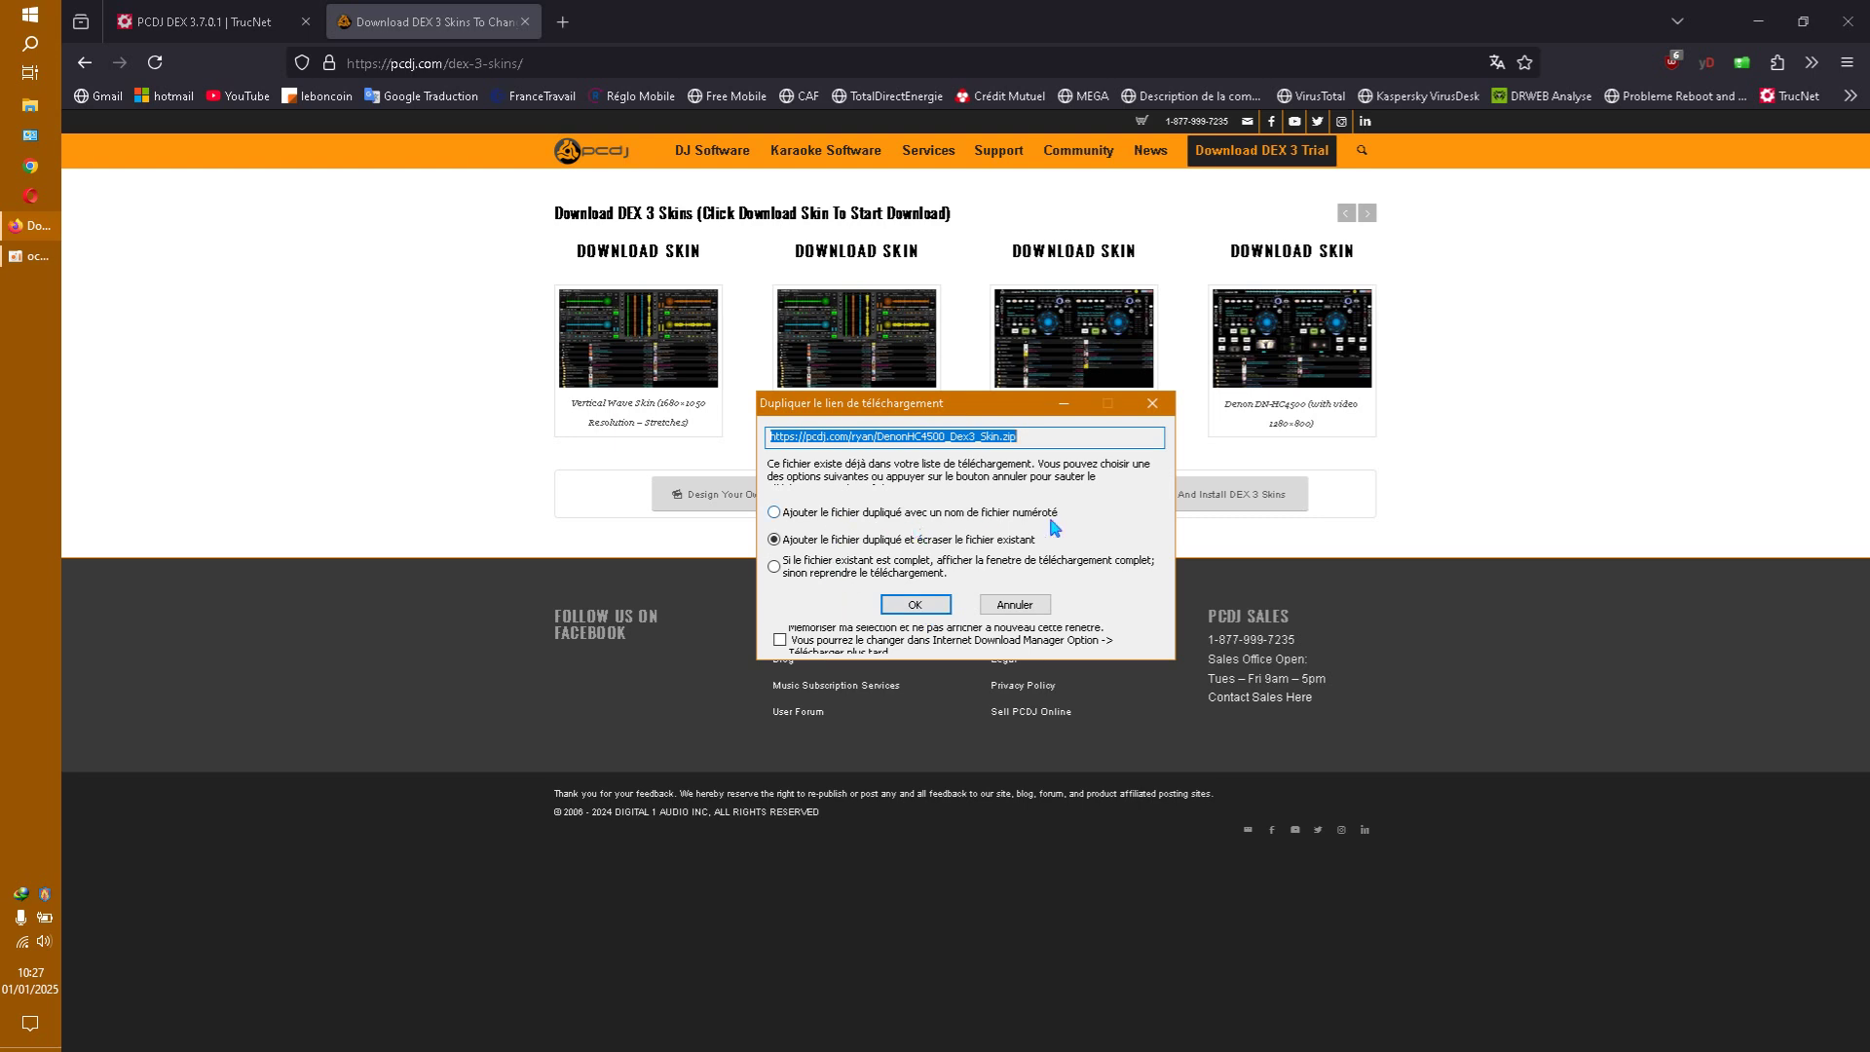
{"action": "left_click", "coordinate": [775, 512]}
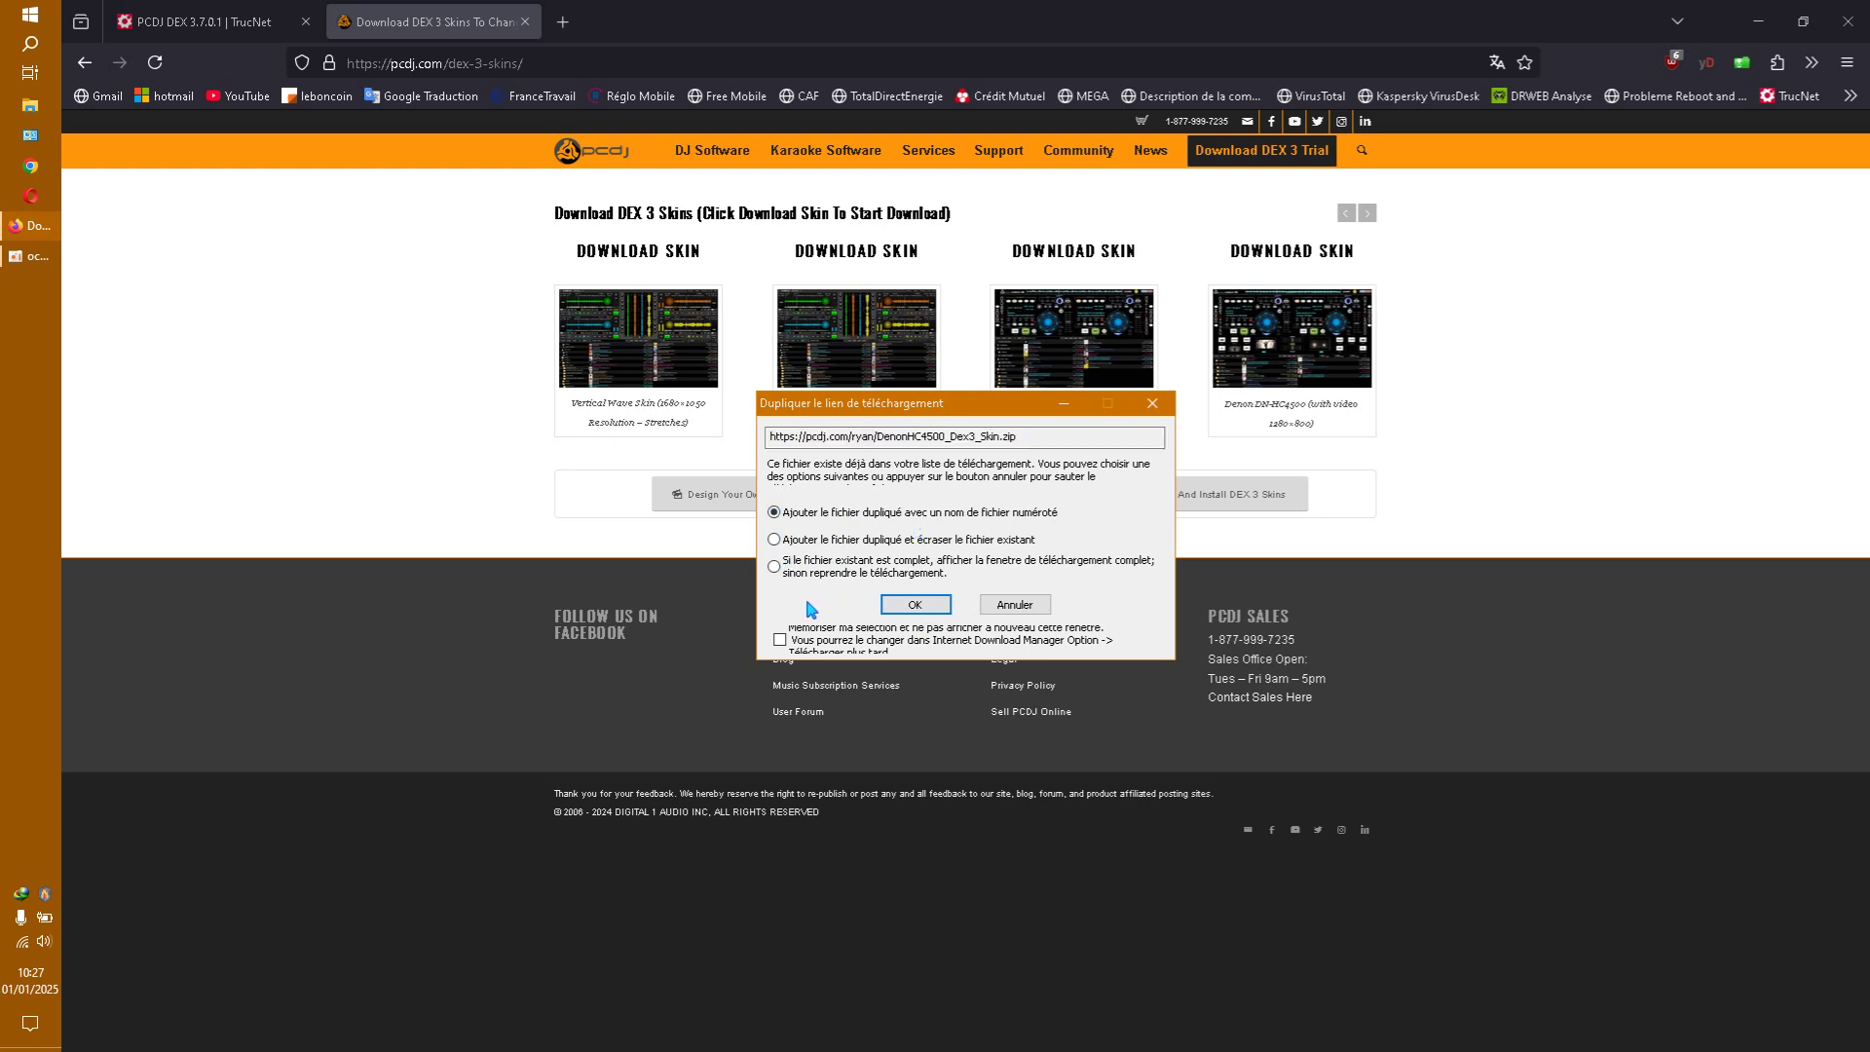
{"action": "left_click", "coordinate": [917, 605]}
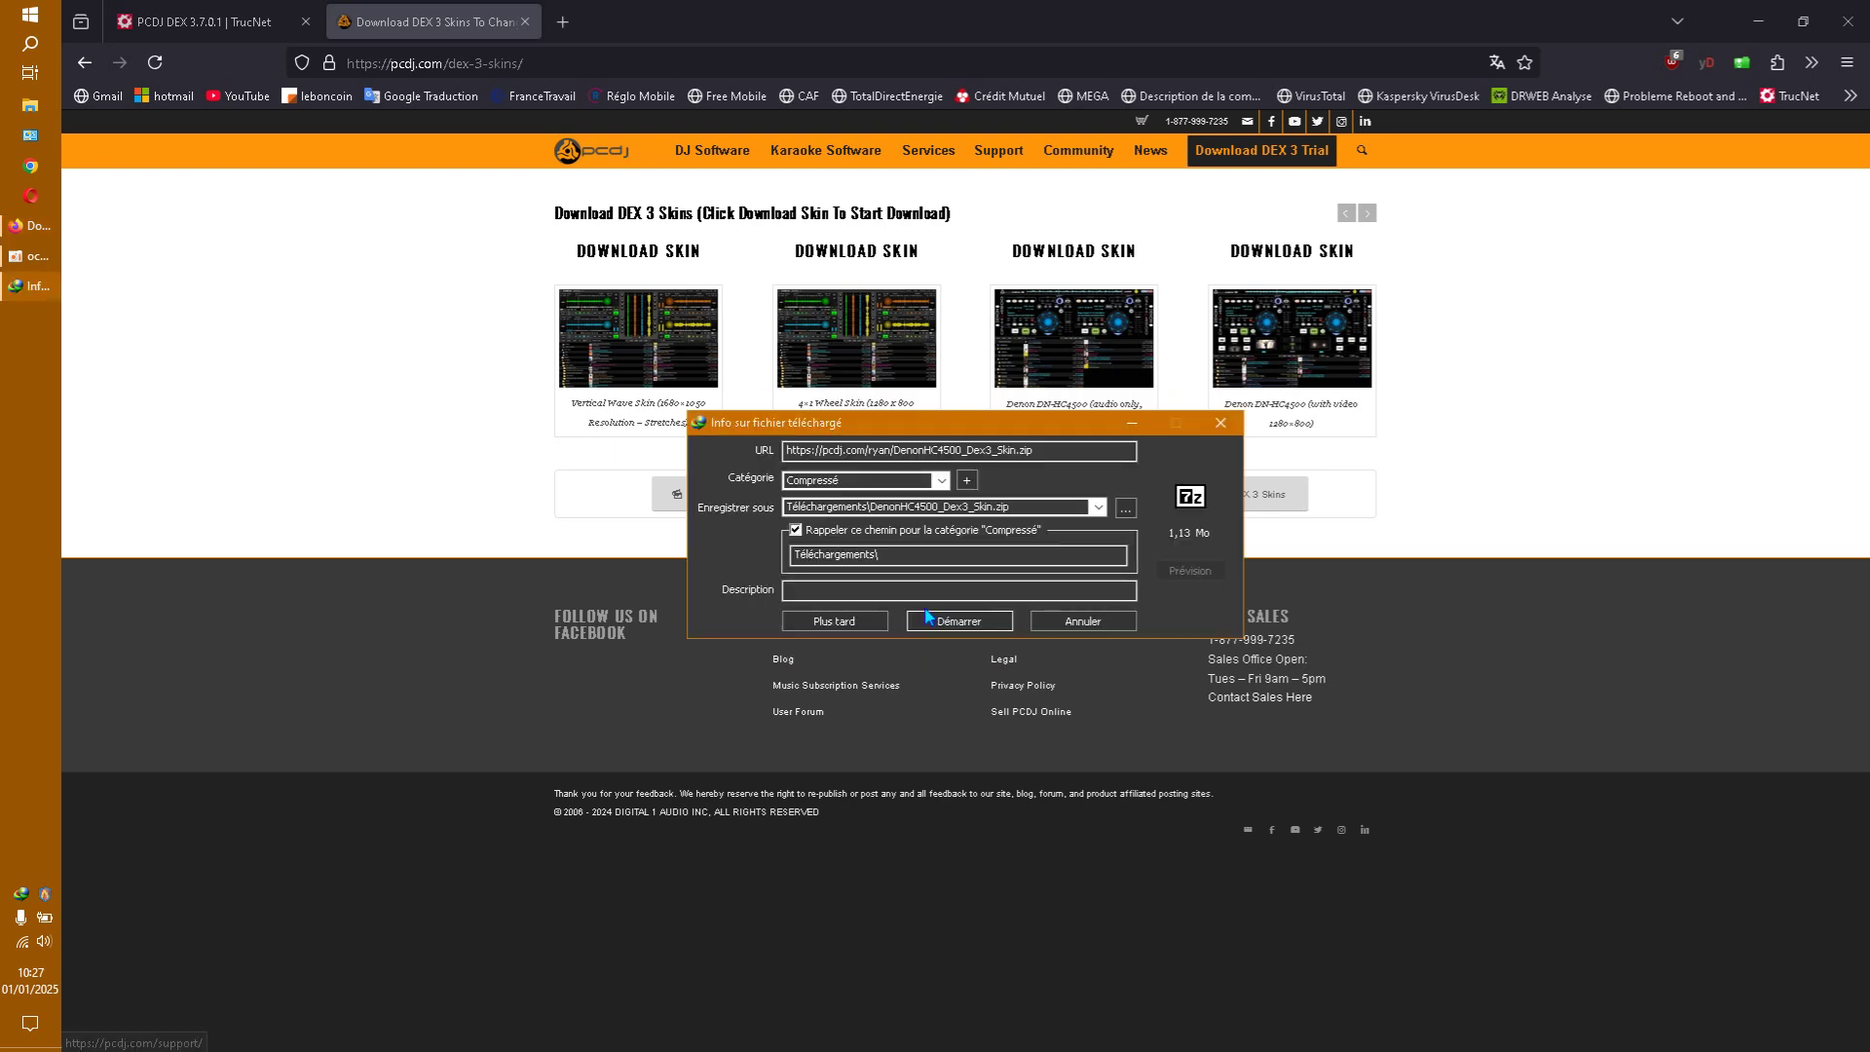
{"action": "left_click", "coordinate": [960, 622]}
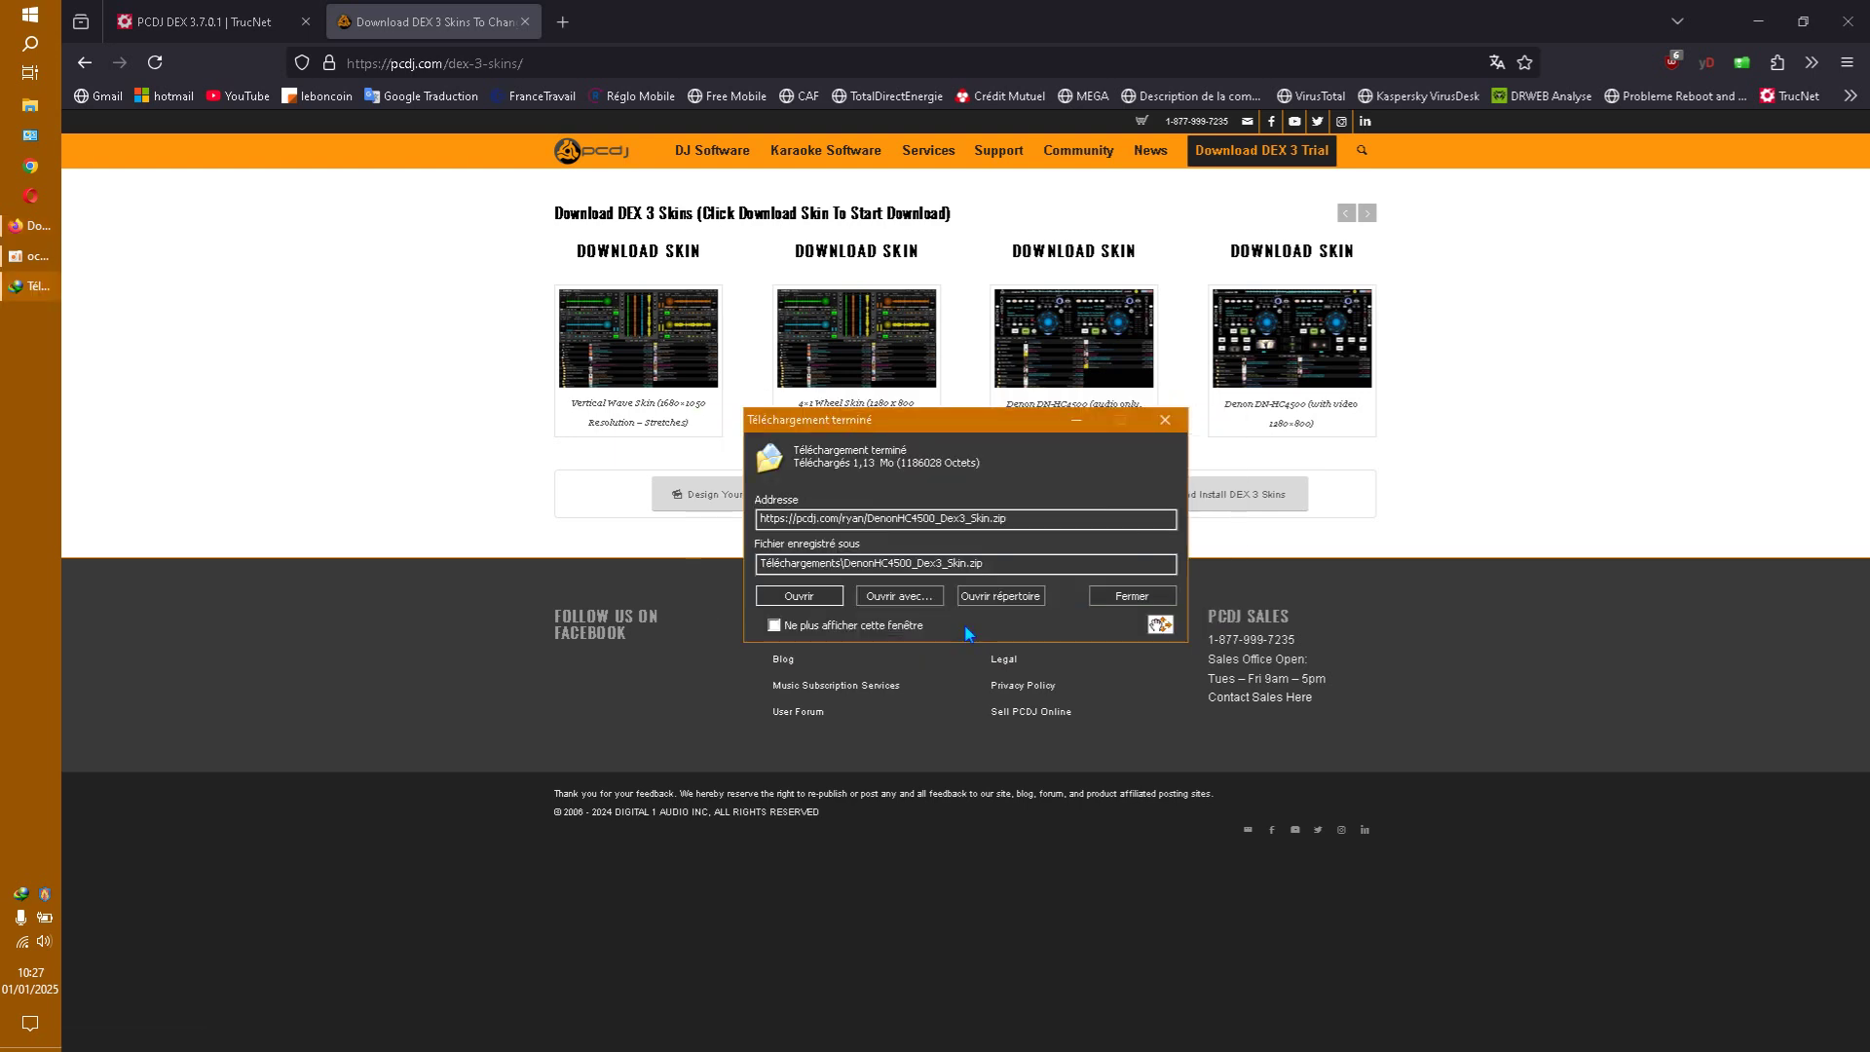
{"action": "left_click", "coordinate": [1118, 597]}
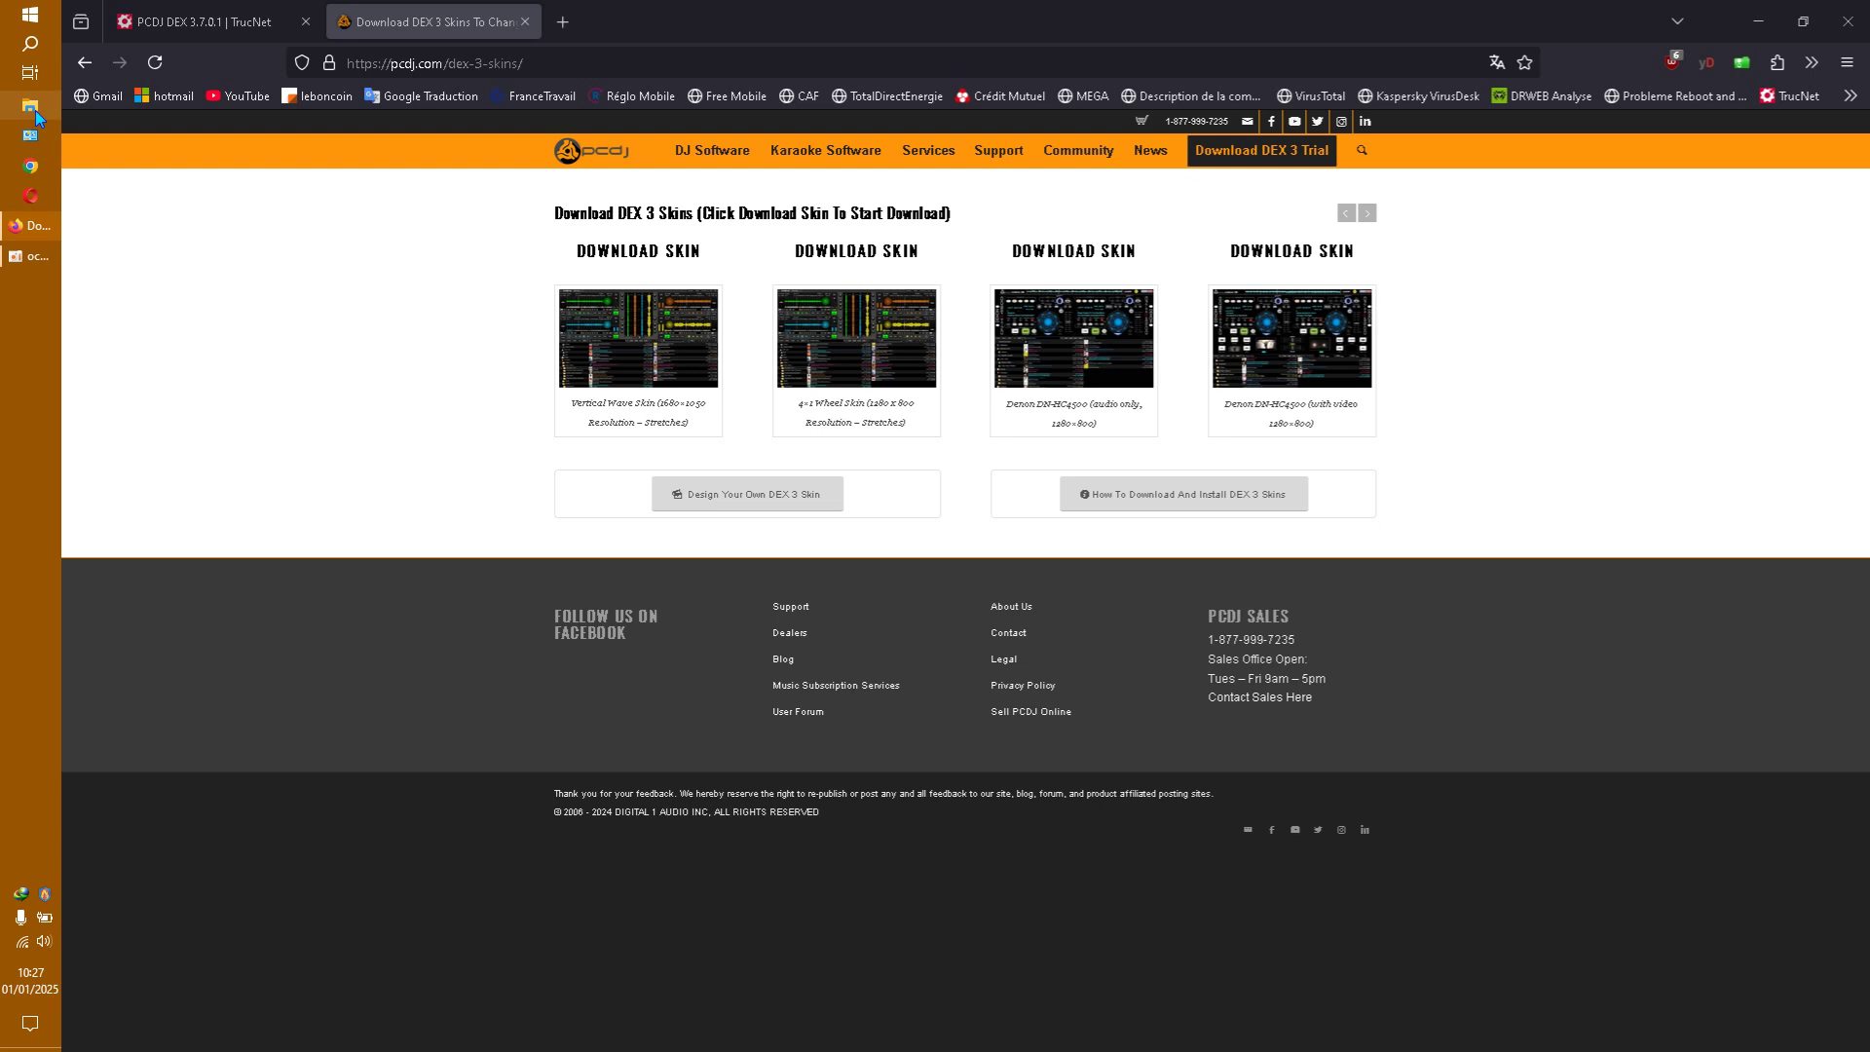
In File Explorer, extract DEX3_SlamDunks_Skin.zip from the Downloads folder into its own folder with 7-Zip
{"action": "left_click", "coordinate": [36, 113]}
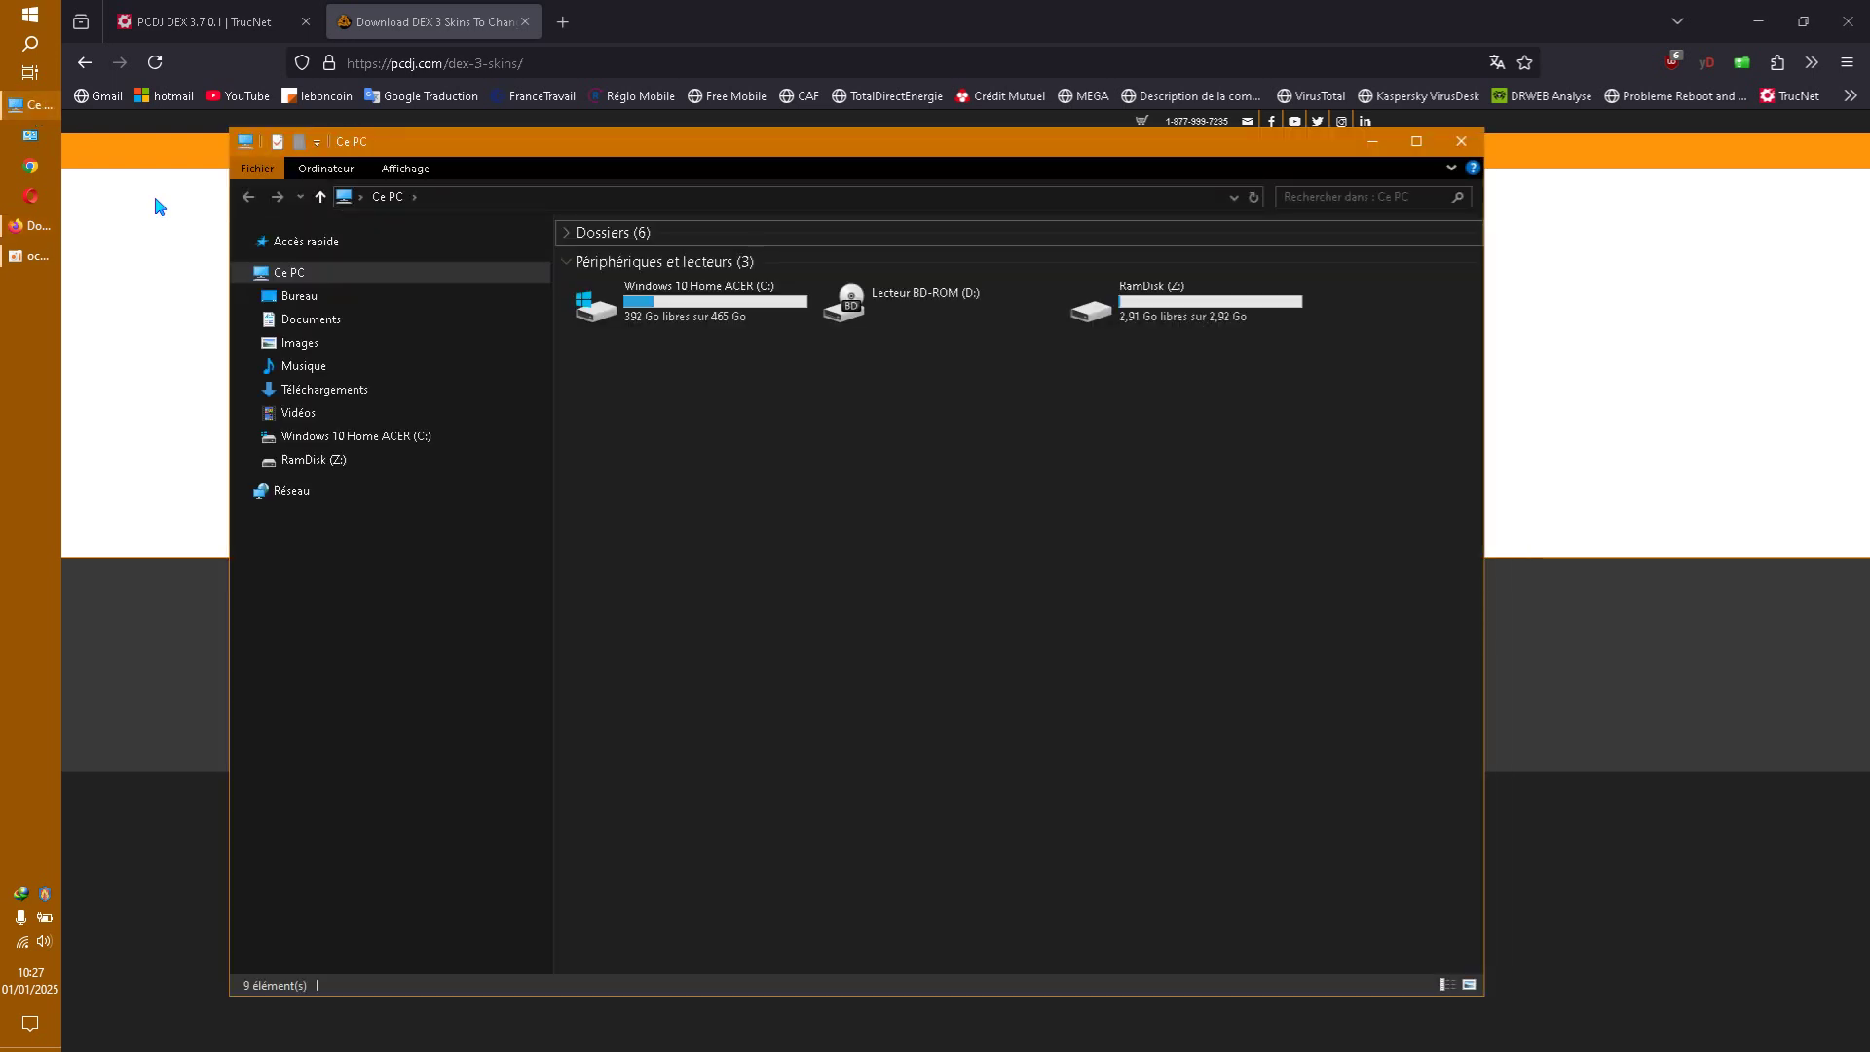
{"action": "left_click", "coordinate": [341, 388]}
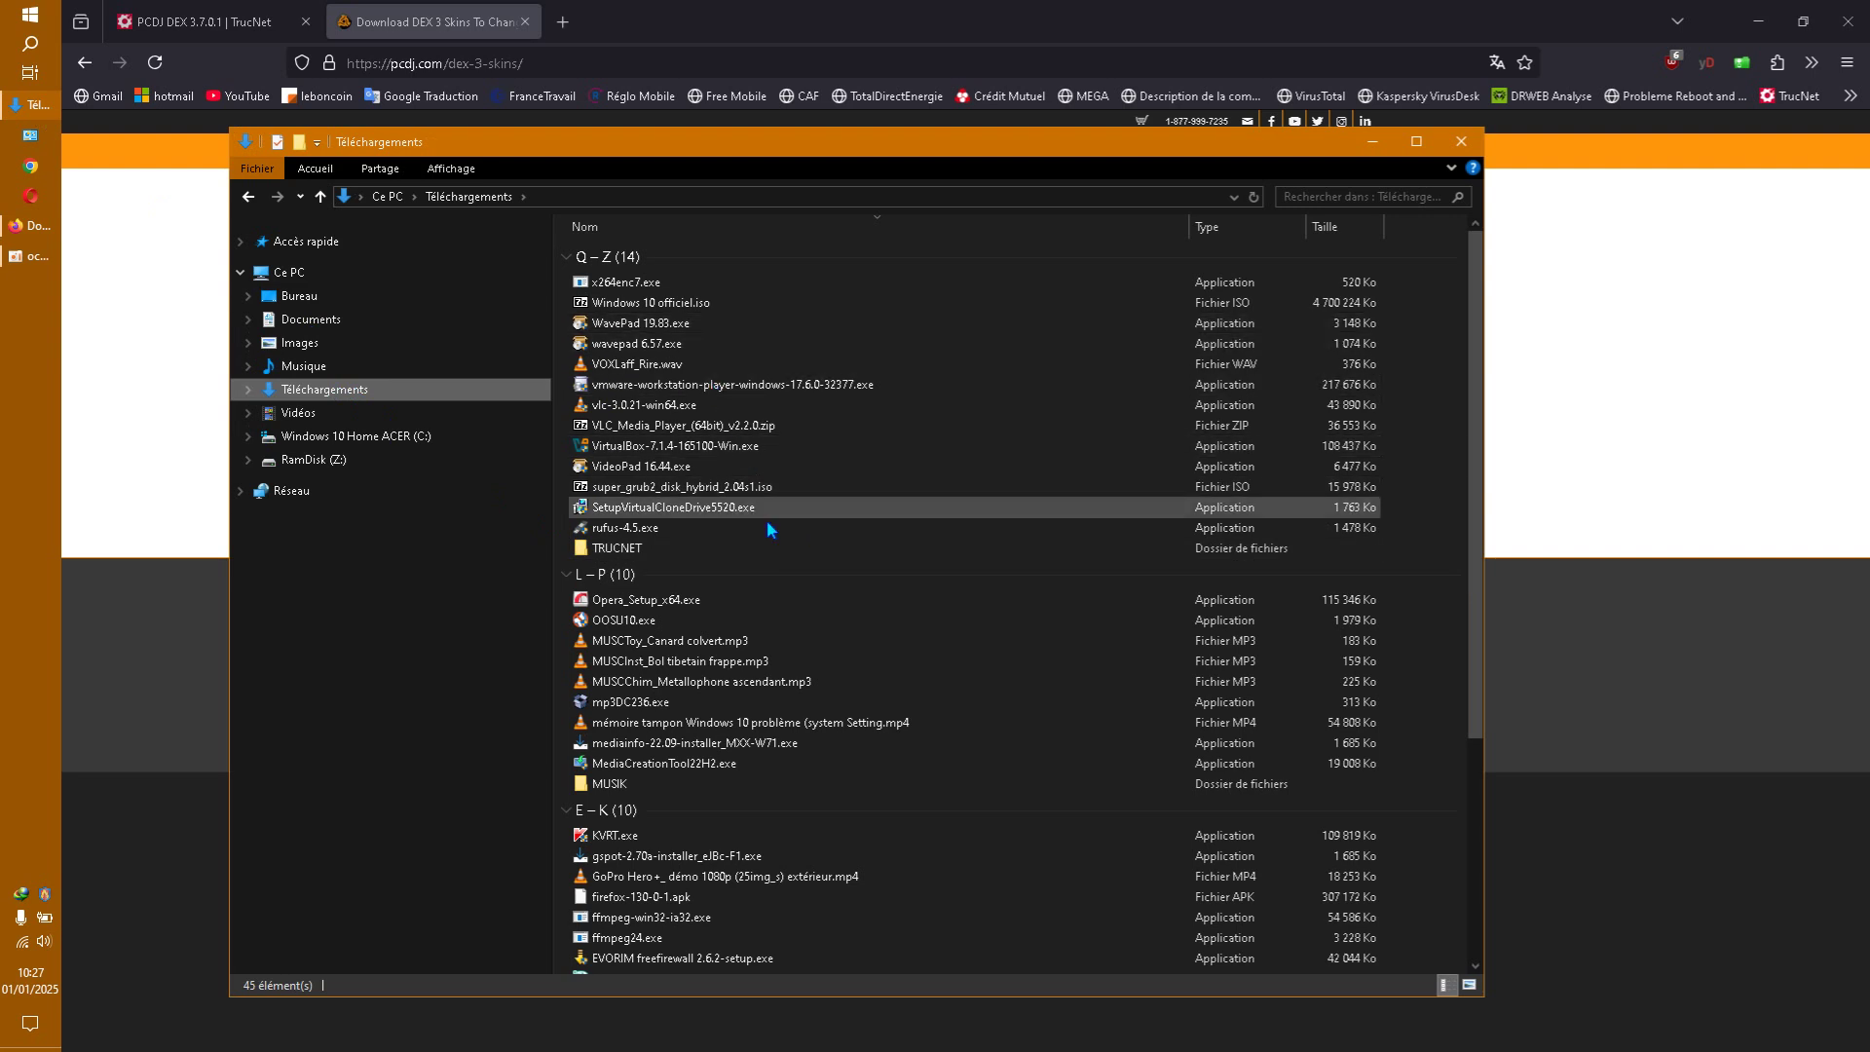
{"action": "scroll", "coordinate": [727, 456], "scroll_direction": "down", "scroll_amount": 2}
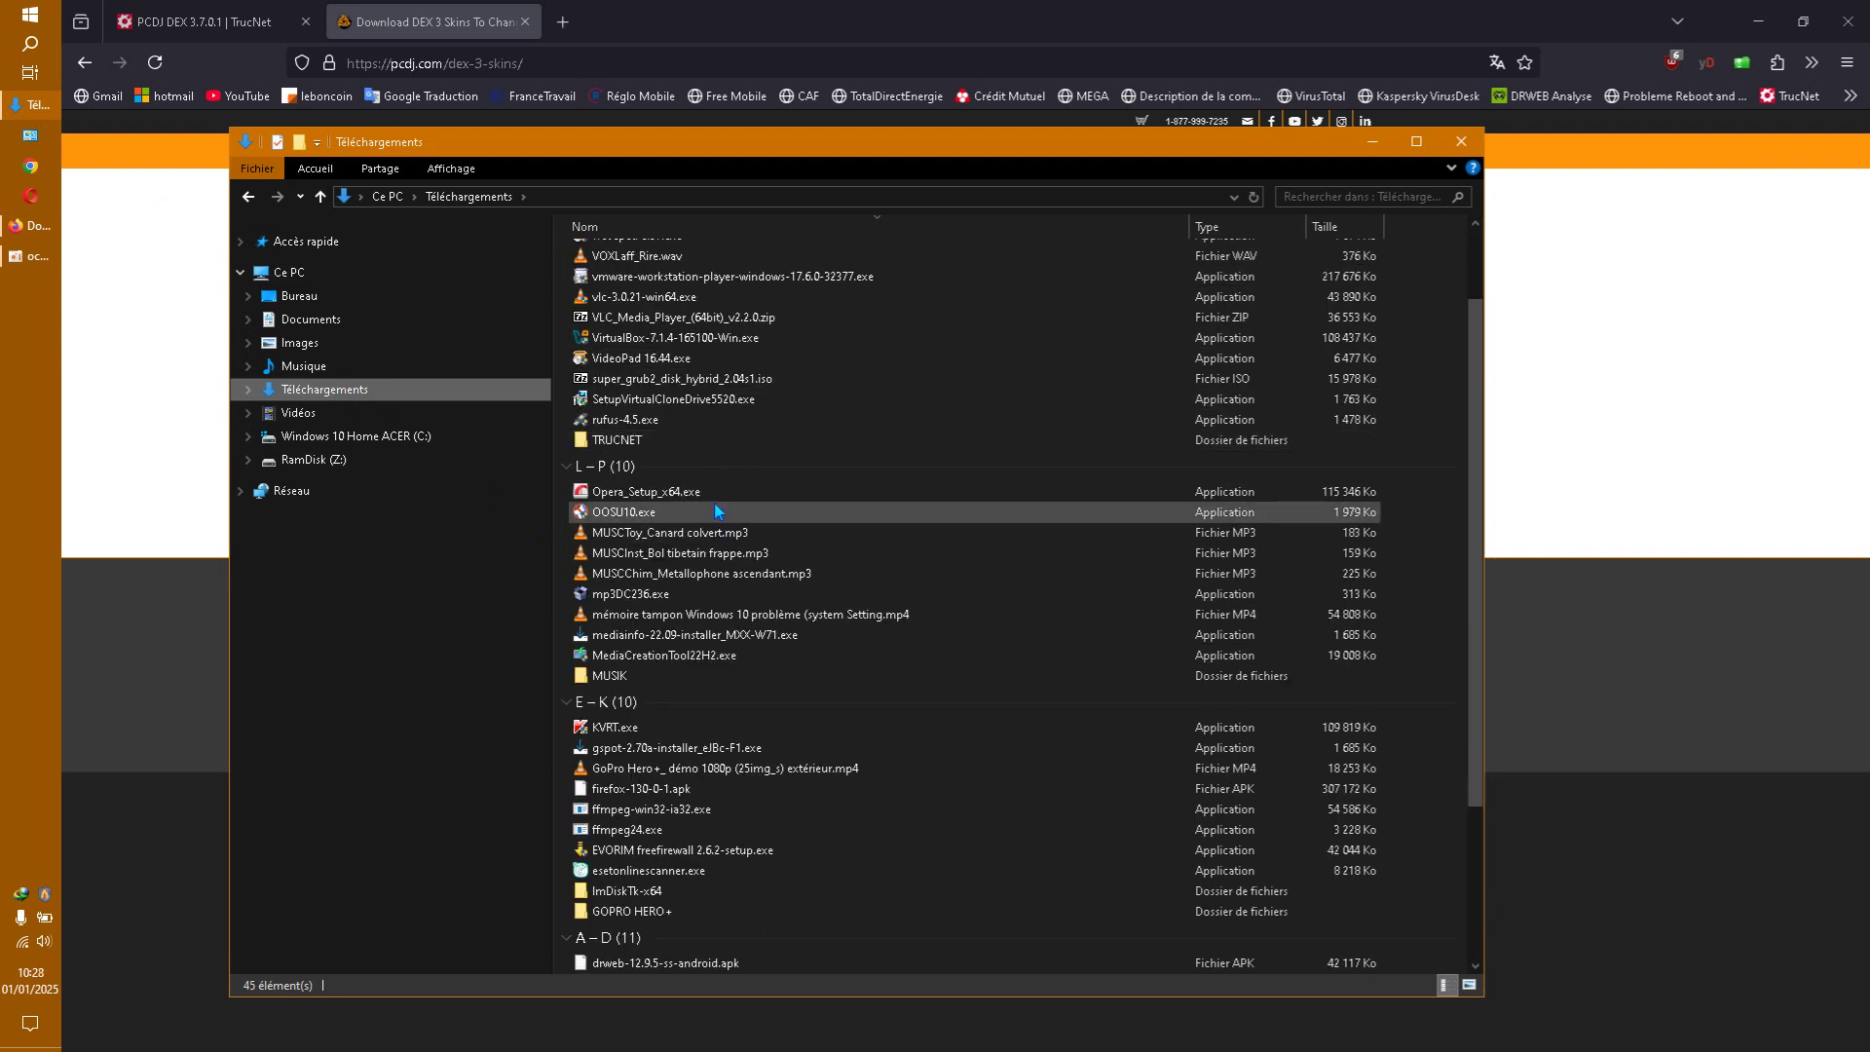
{"action": "scroll", "coordinate": [715, 502], "scroll_direction": "down", "scroll_amount": 2}
{"action": "scroll", "coordinate": [715, 507], "scroll_direction": "down", "scroll_amount": 2}
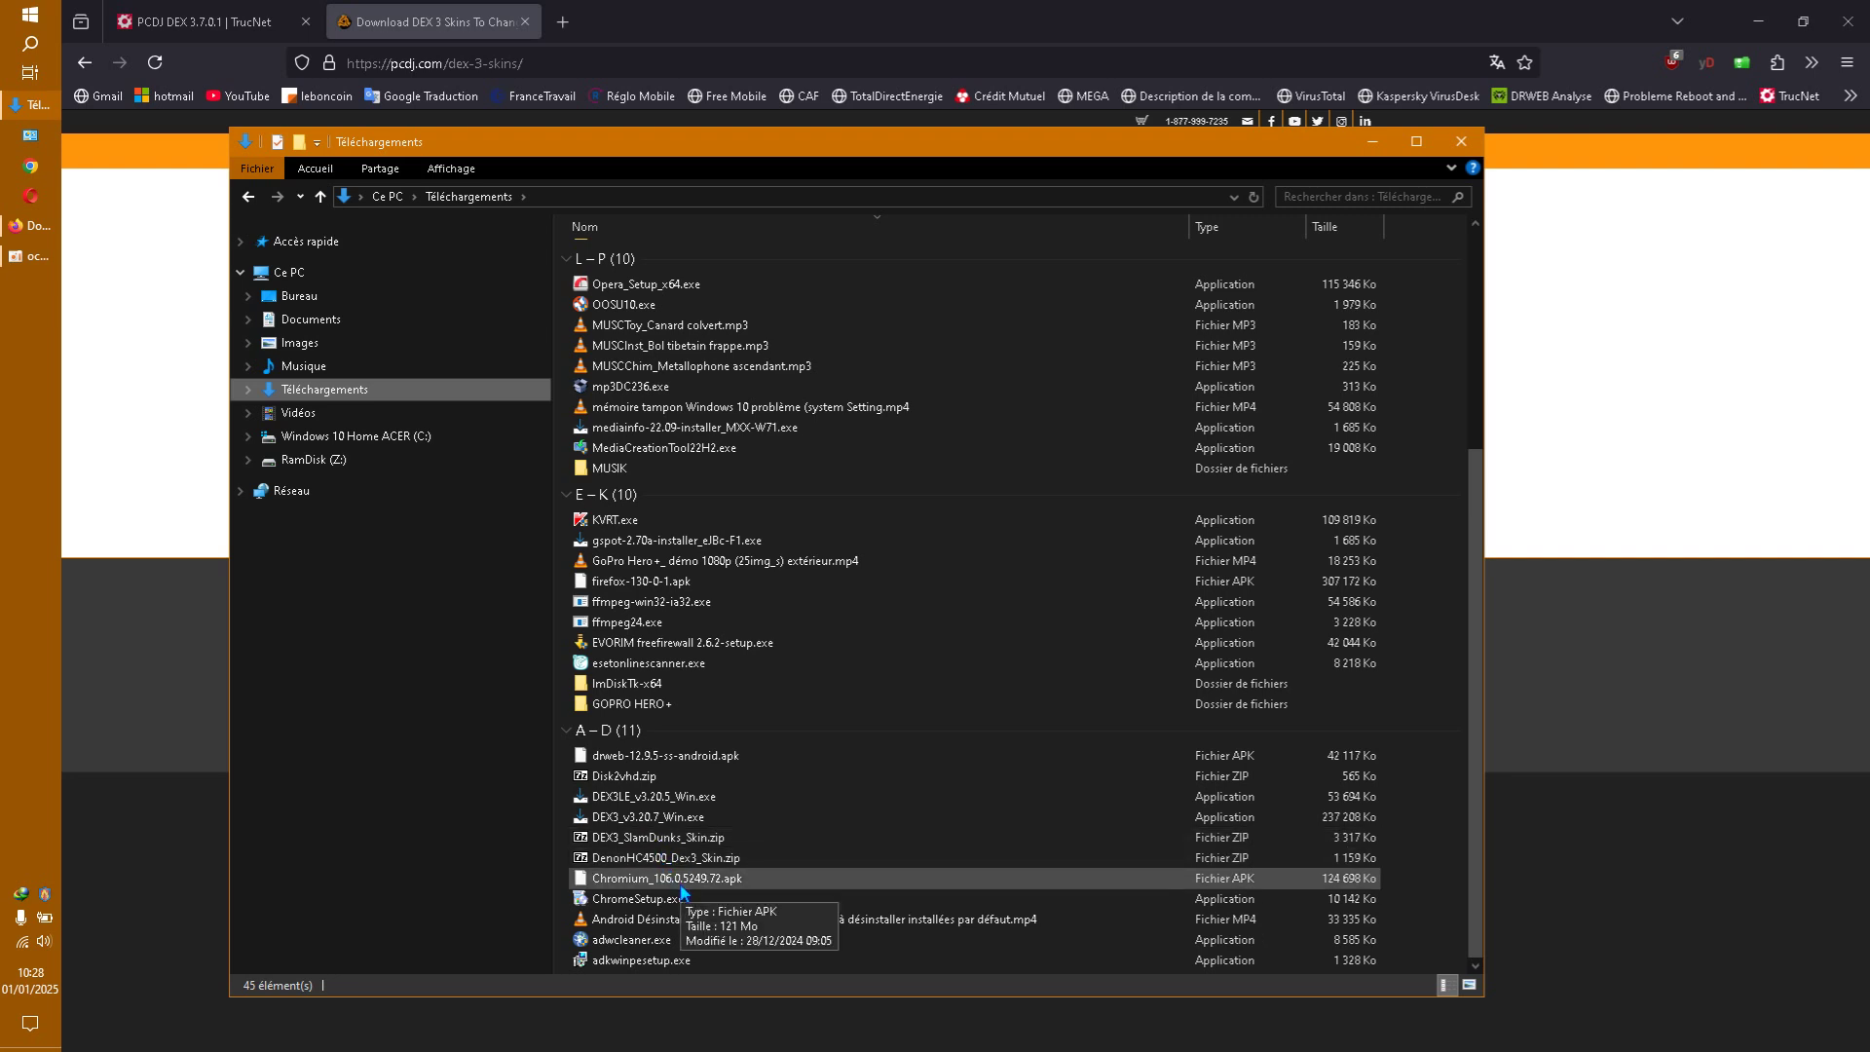
{"action": "left_click", "coordinate": [679, 840]}
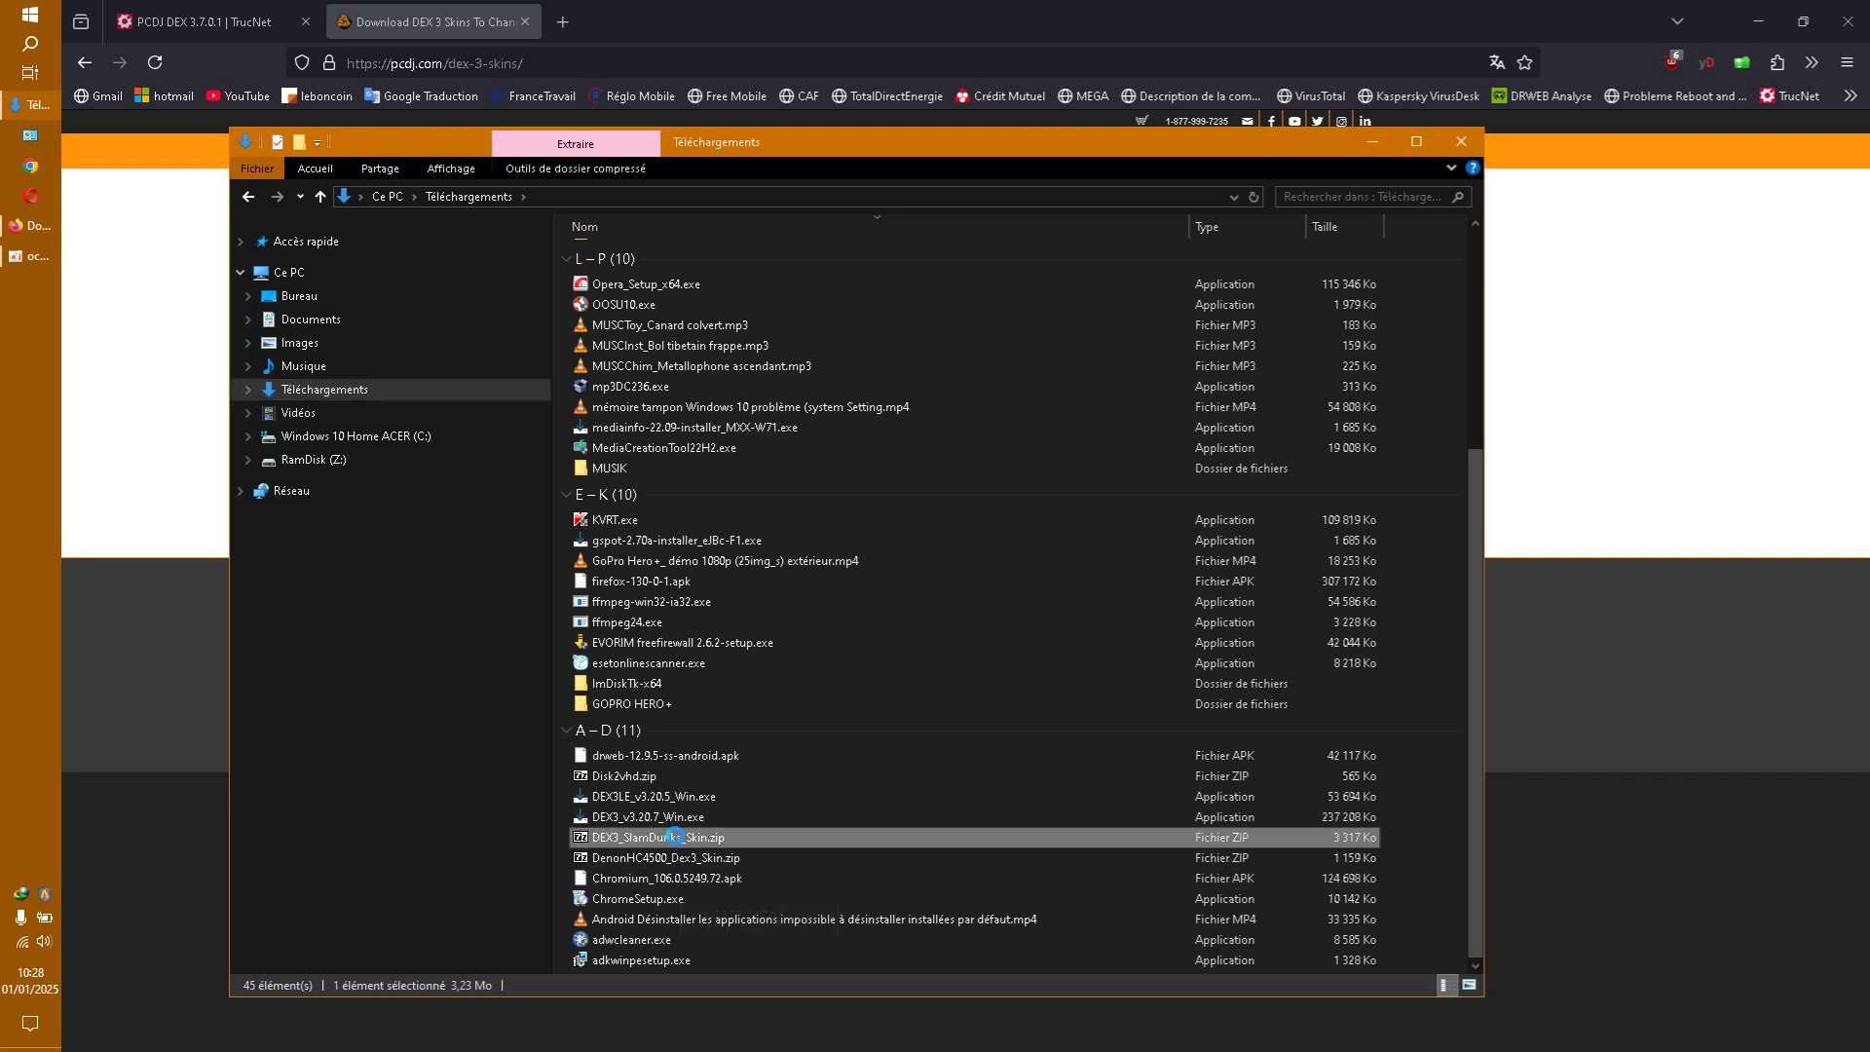
{"action": "right_click", "coordinate": [677, 838]}
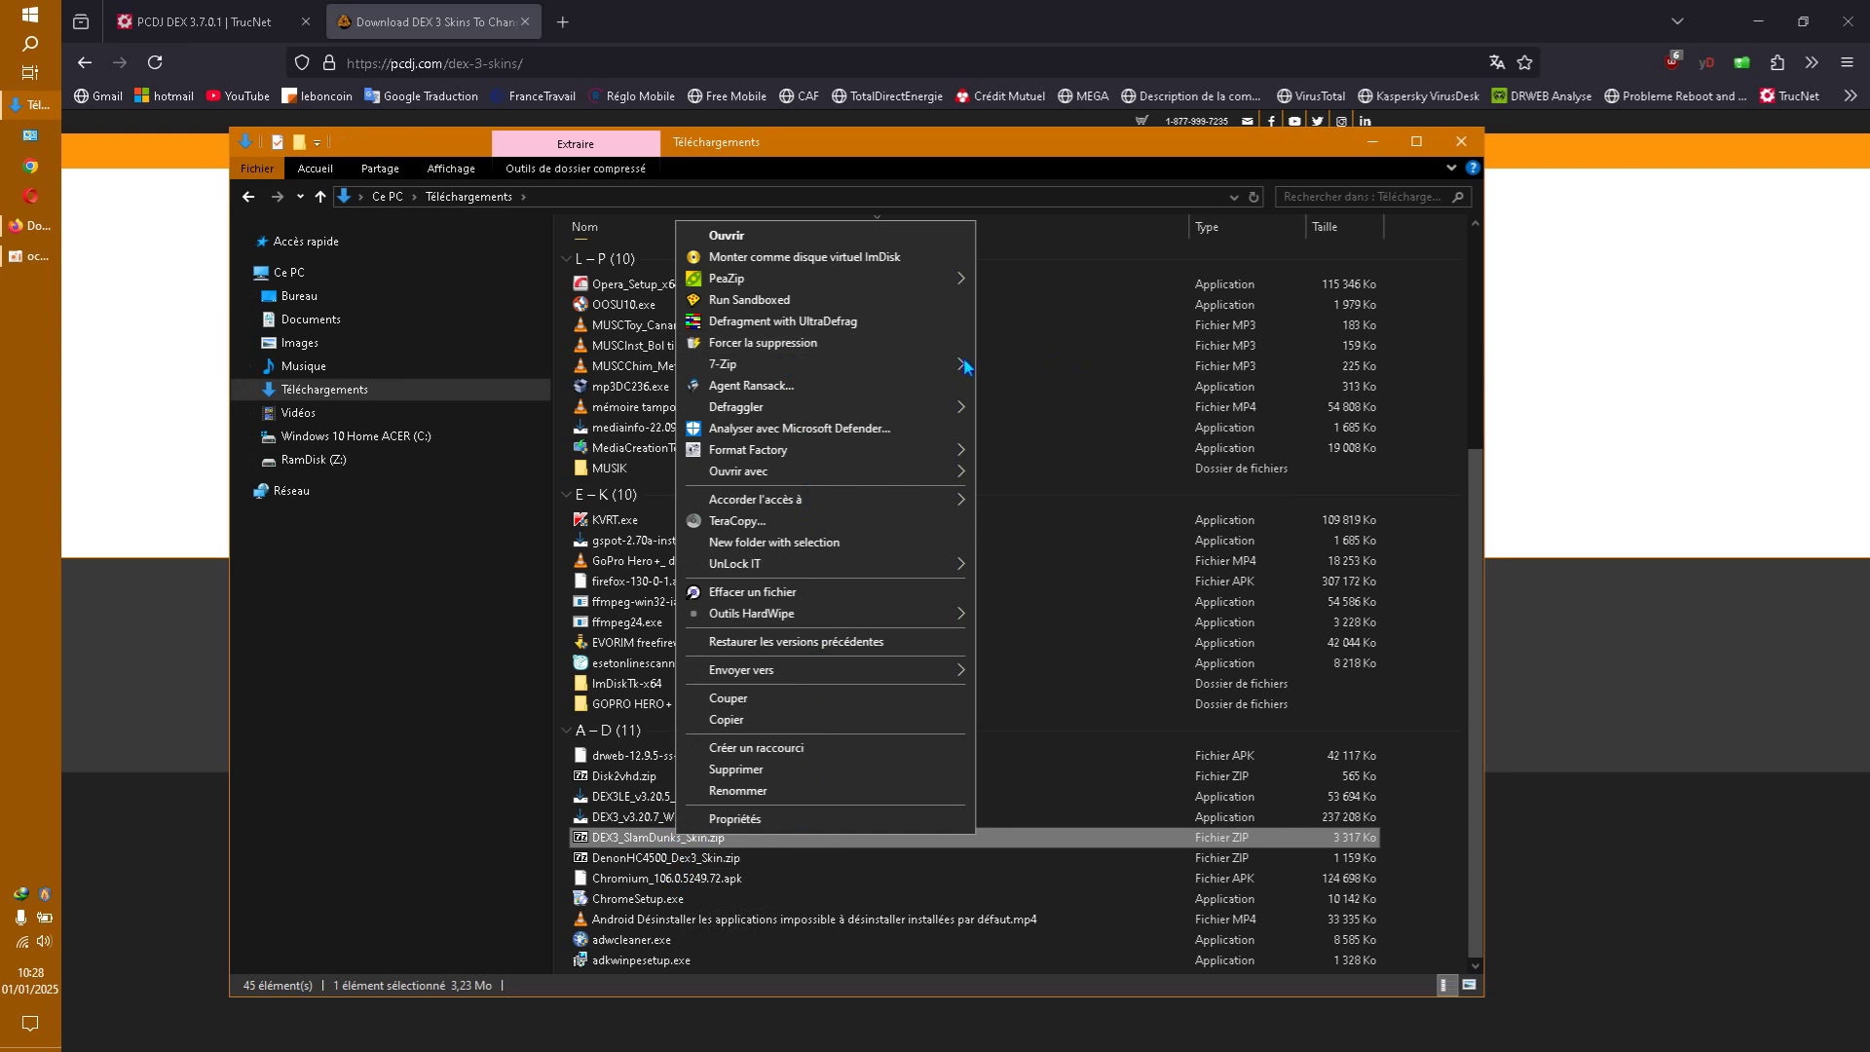
{"action": "mouse_move", "coordinate": [964, 364]}
{"action": "left_click", "coordinate": [1065, 453]}
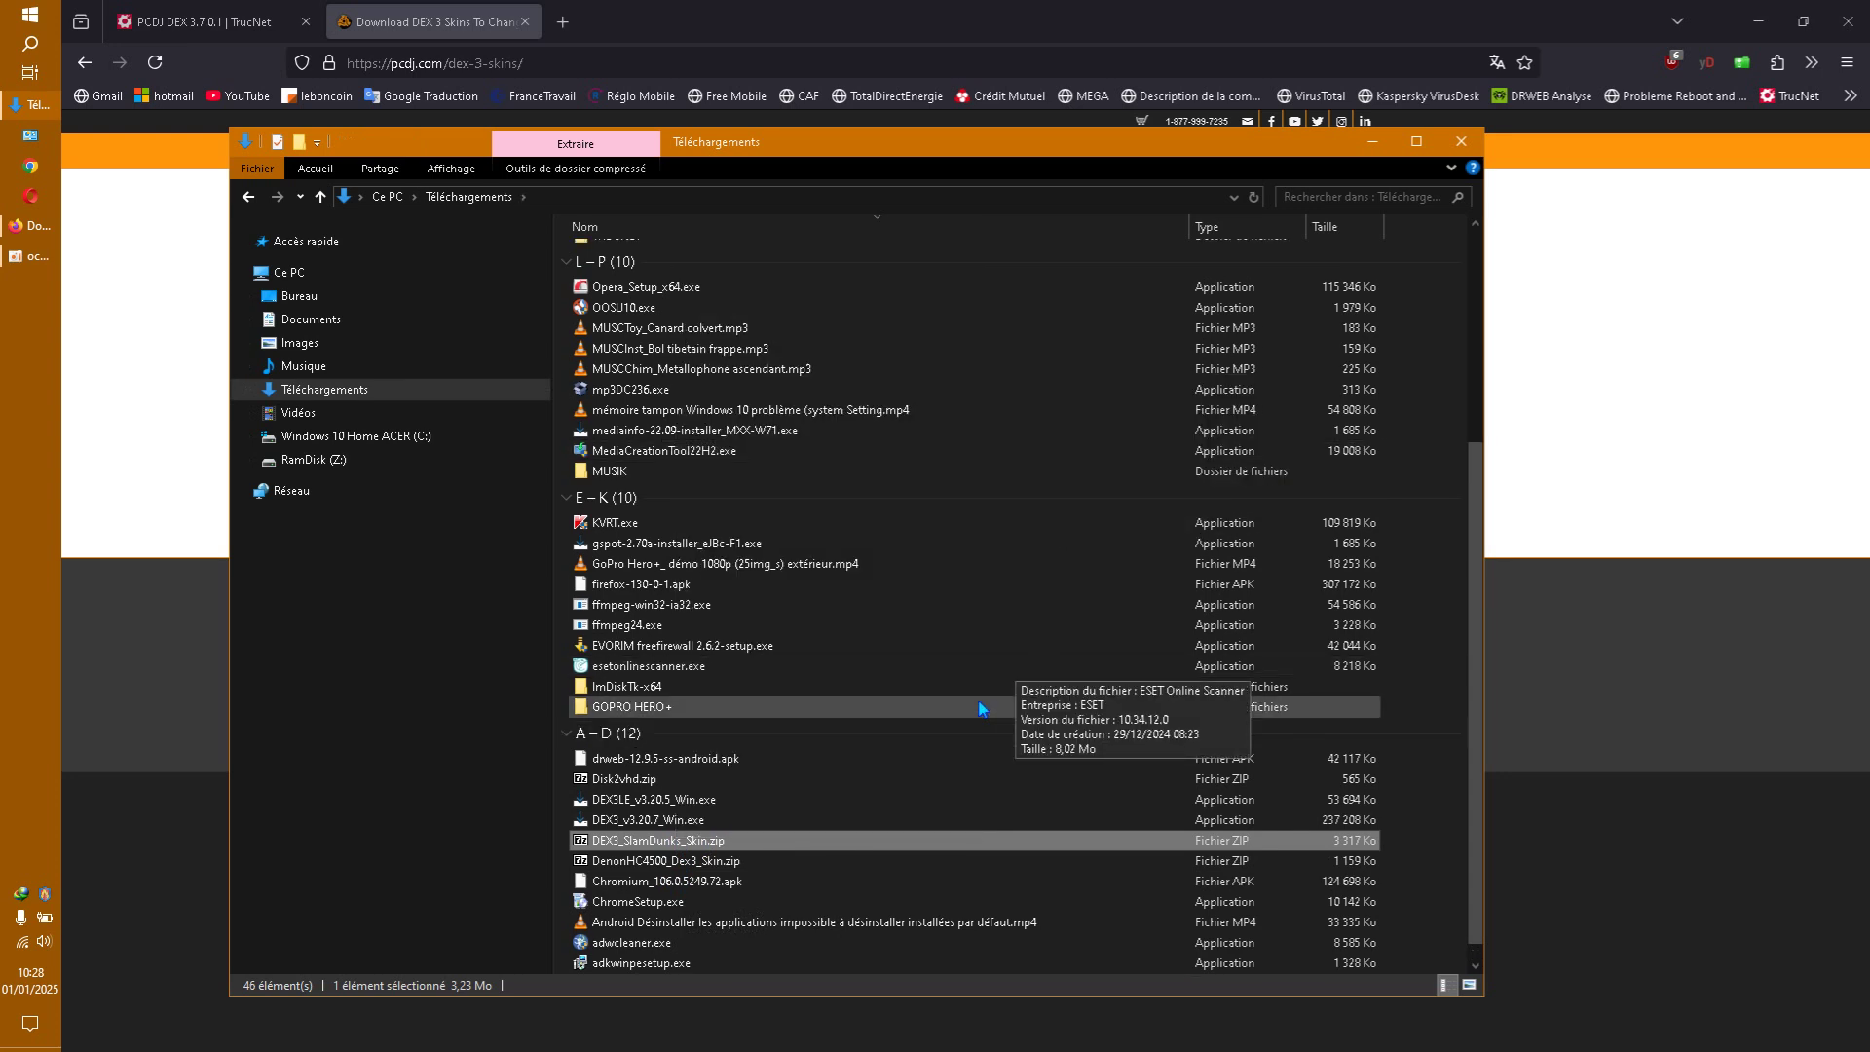
Open the Slam Dunks folder inside the extracted DEX3_SlamDunks_Skin folder and preview dex_35_n2_1920.png
{"action": "double_click", "coordinate": [681, 959]}
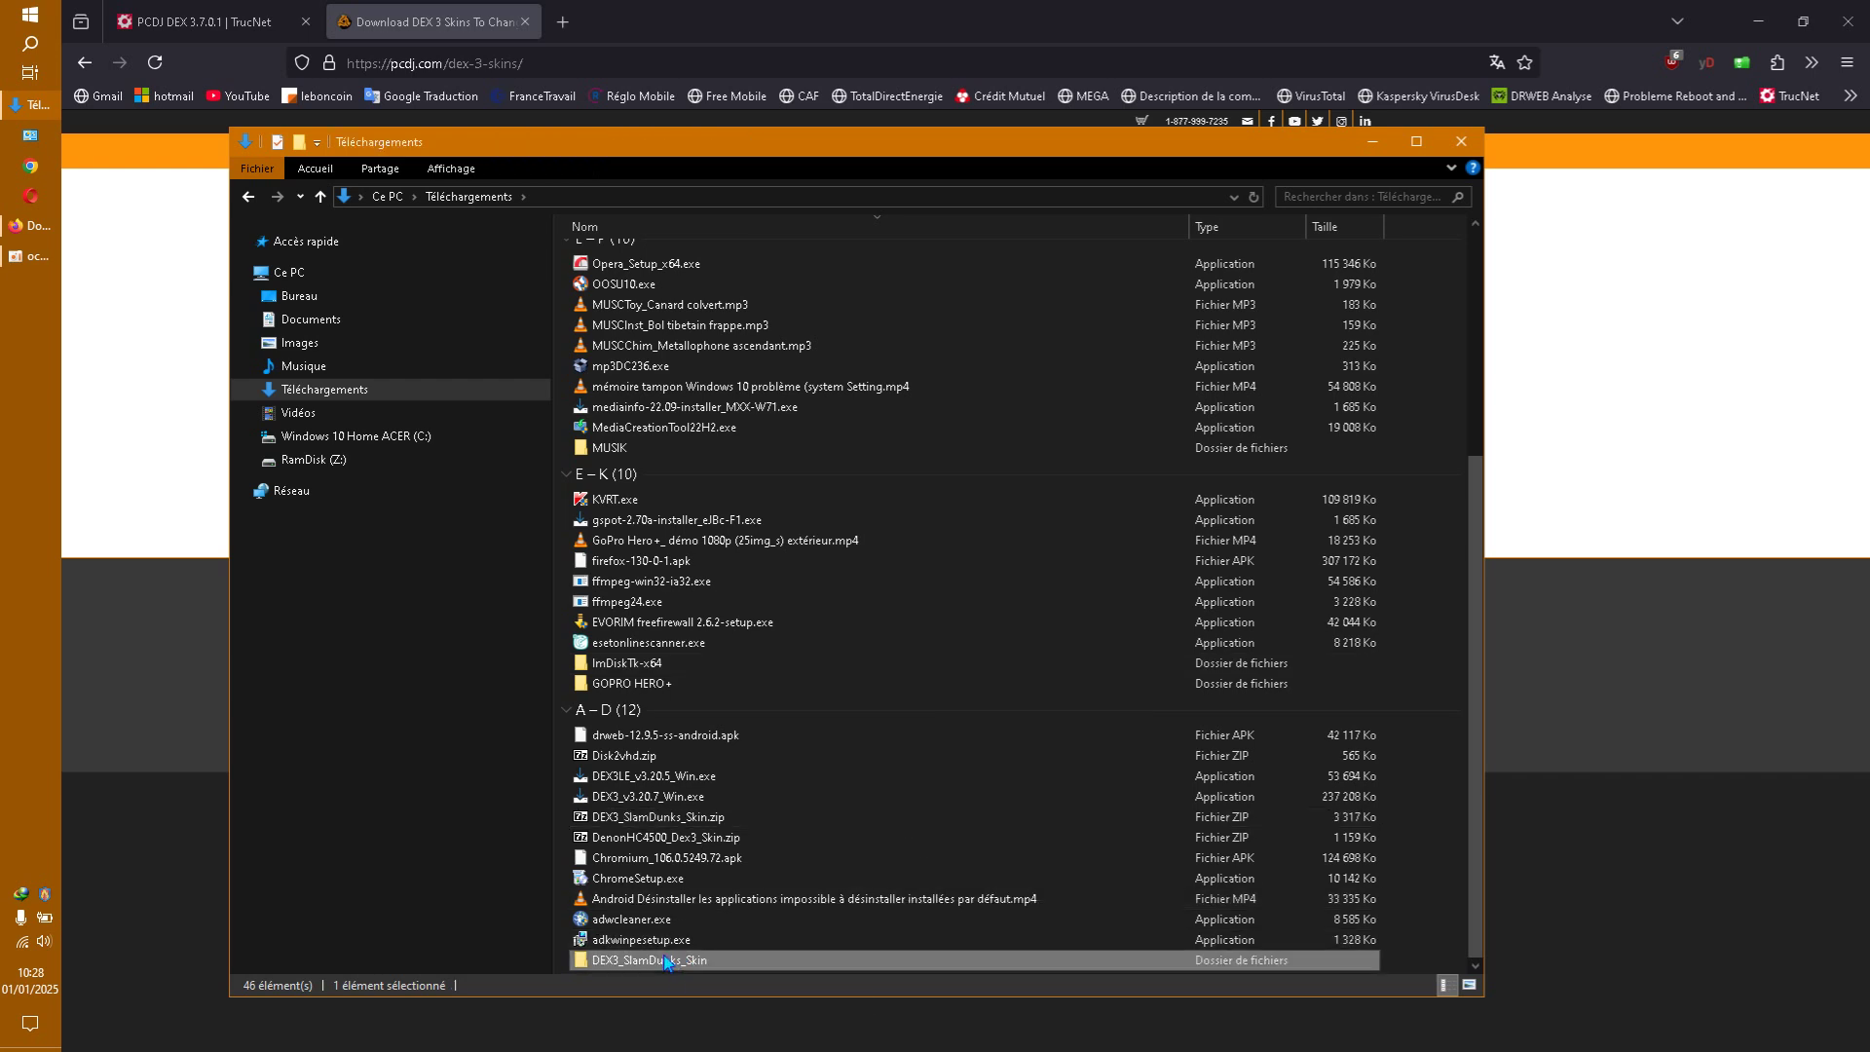
{"action": "double_click", "coordinate": [645, 258]}
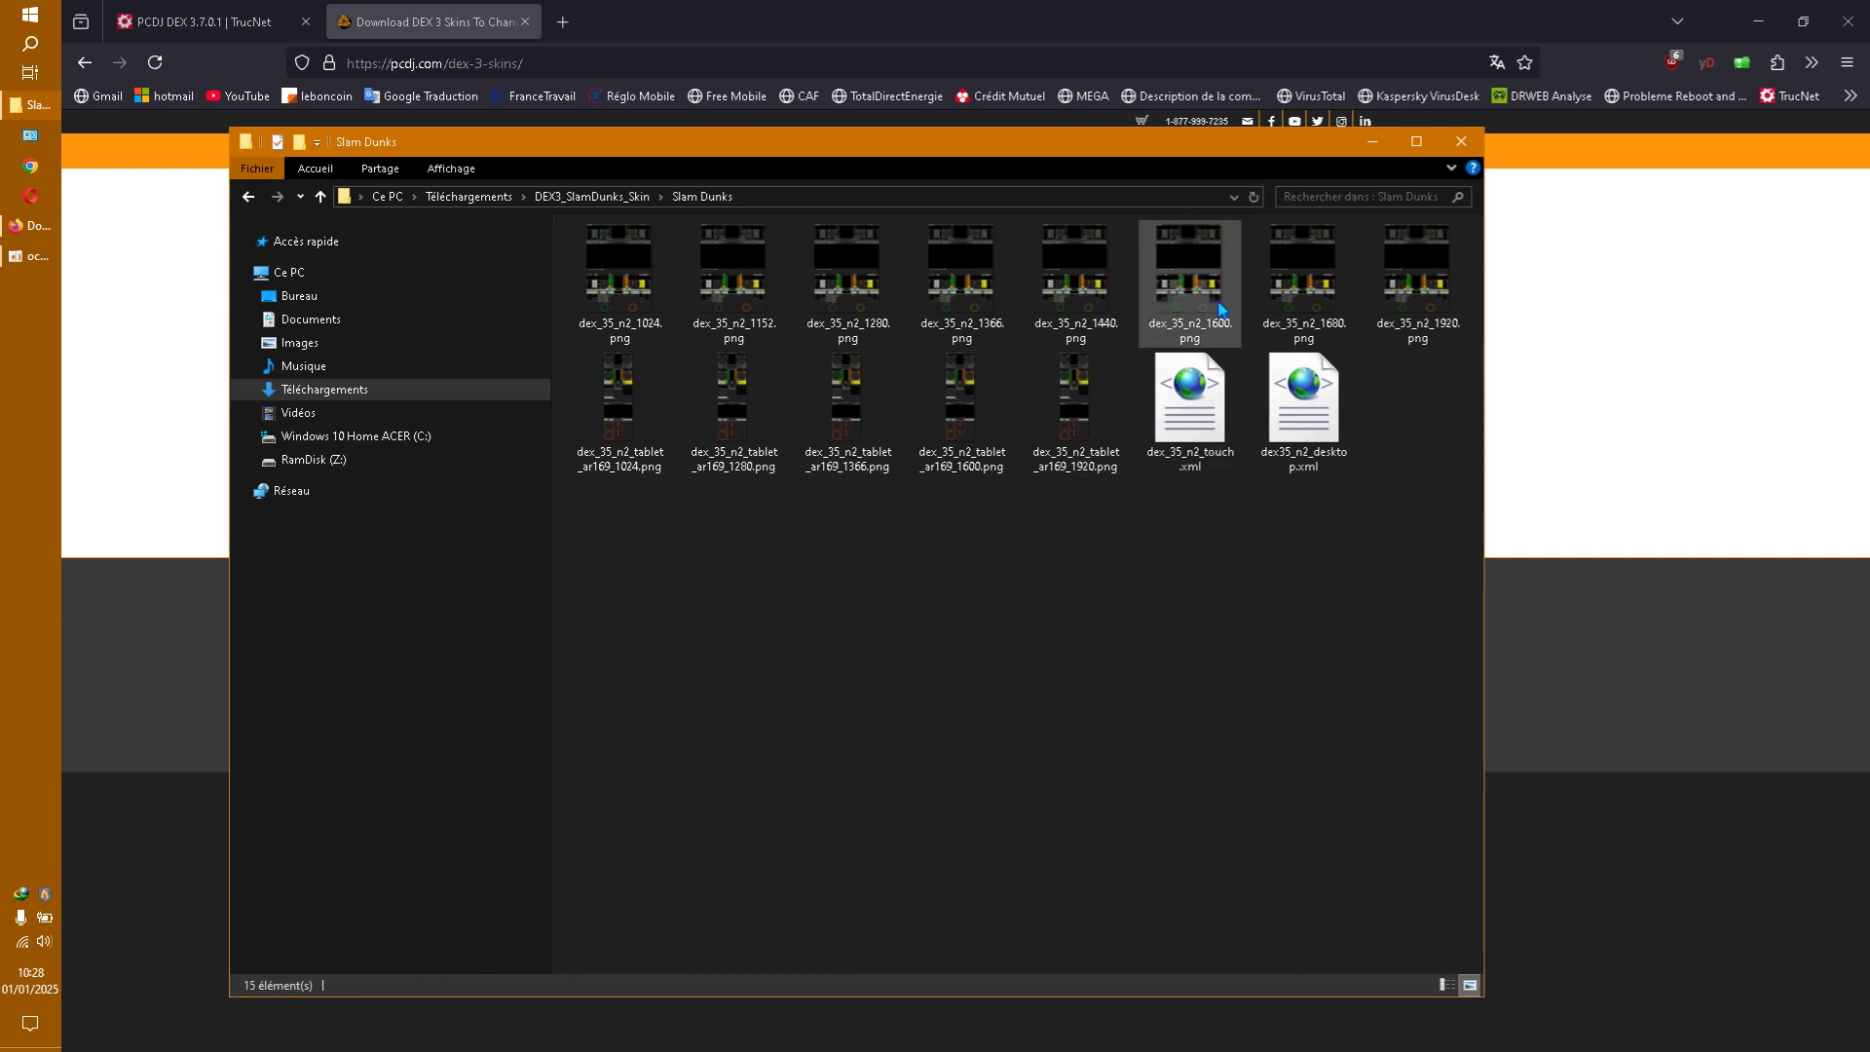
{"action": "left_click", "coordinate": [1425, 314]}
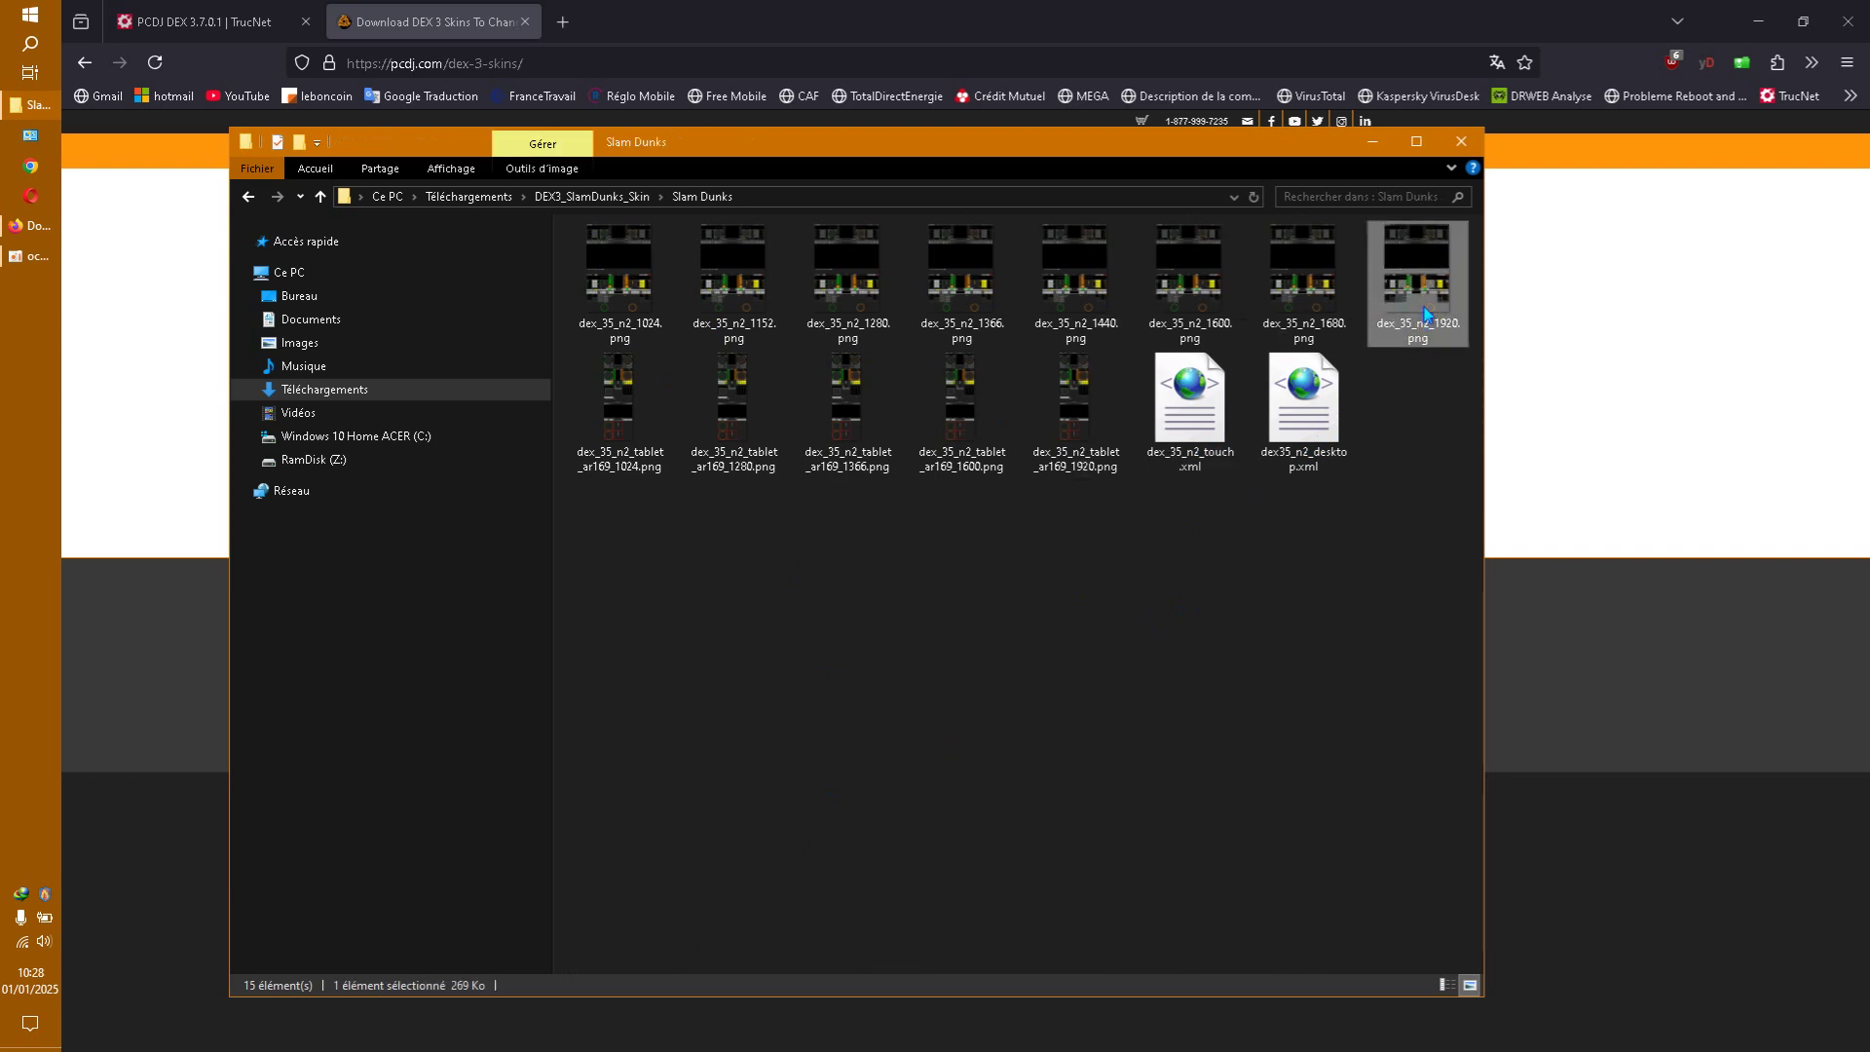
{"action": "double_click", "coordinate": [1425, 314]}
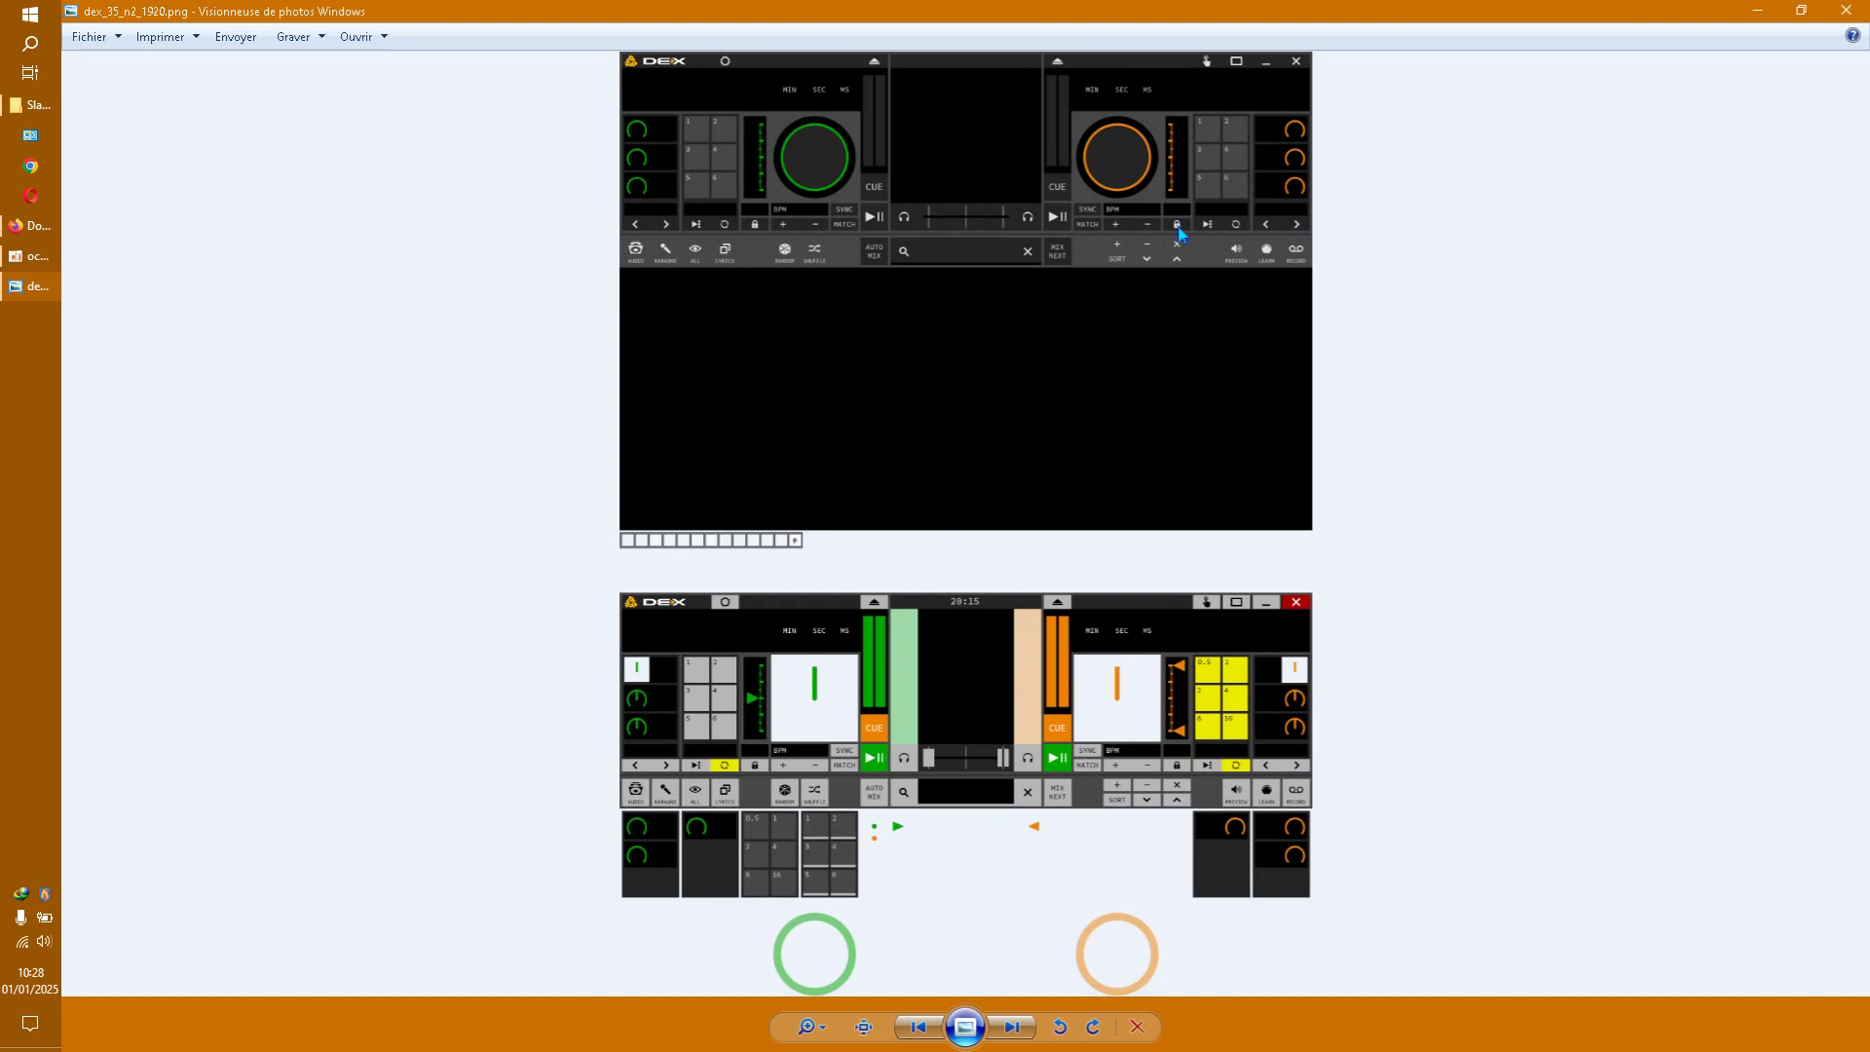
{"action": "left_click", "coordinate": [1847, 12]}
Move all the skin files from the Slam Dunks folder up into the DEX3_SlamDunks_Skin folder
{"action": "left_click_drag", "start_coordinate": [622, 585], "coordinate": [1385, 269]}
{"action": "right_click", "coordinate": [1333, 293]}
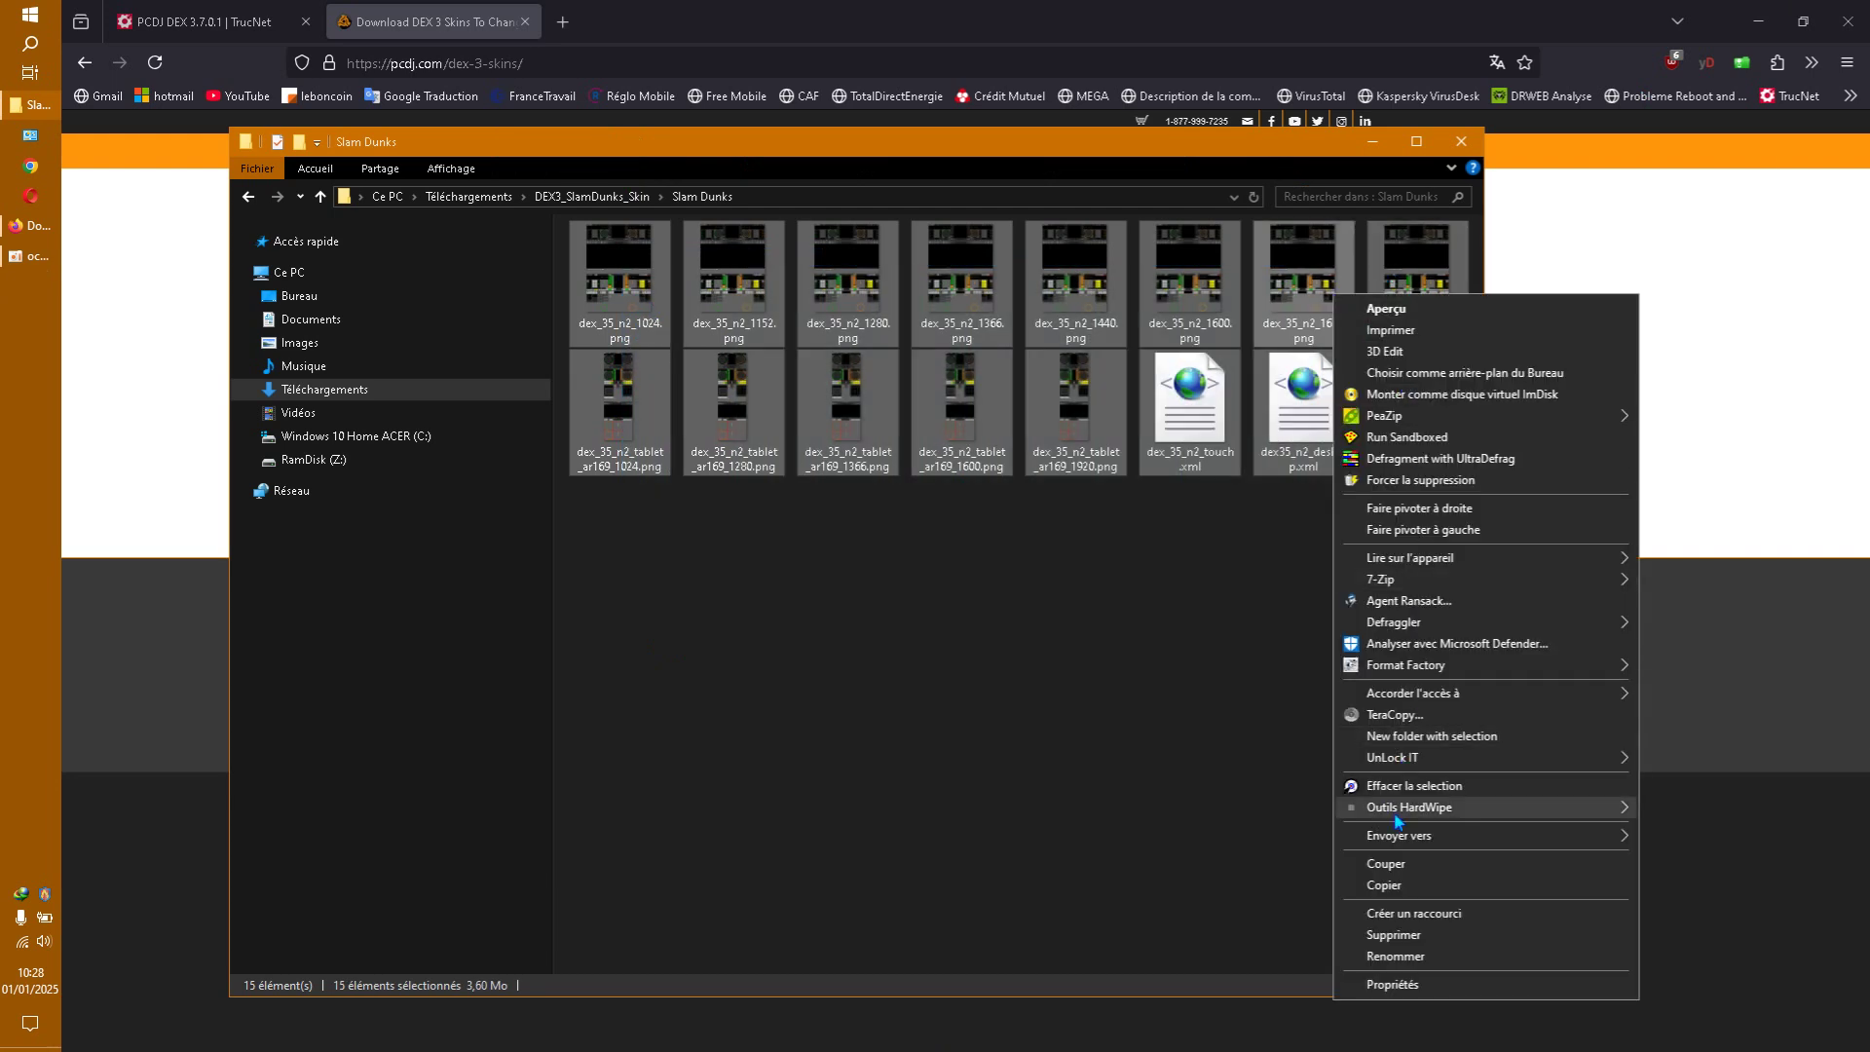
{"action": "left_click", "coordinate": [1385, 863]}
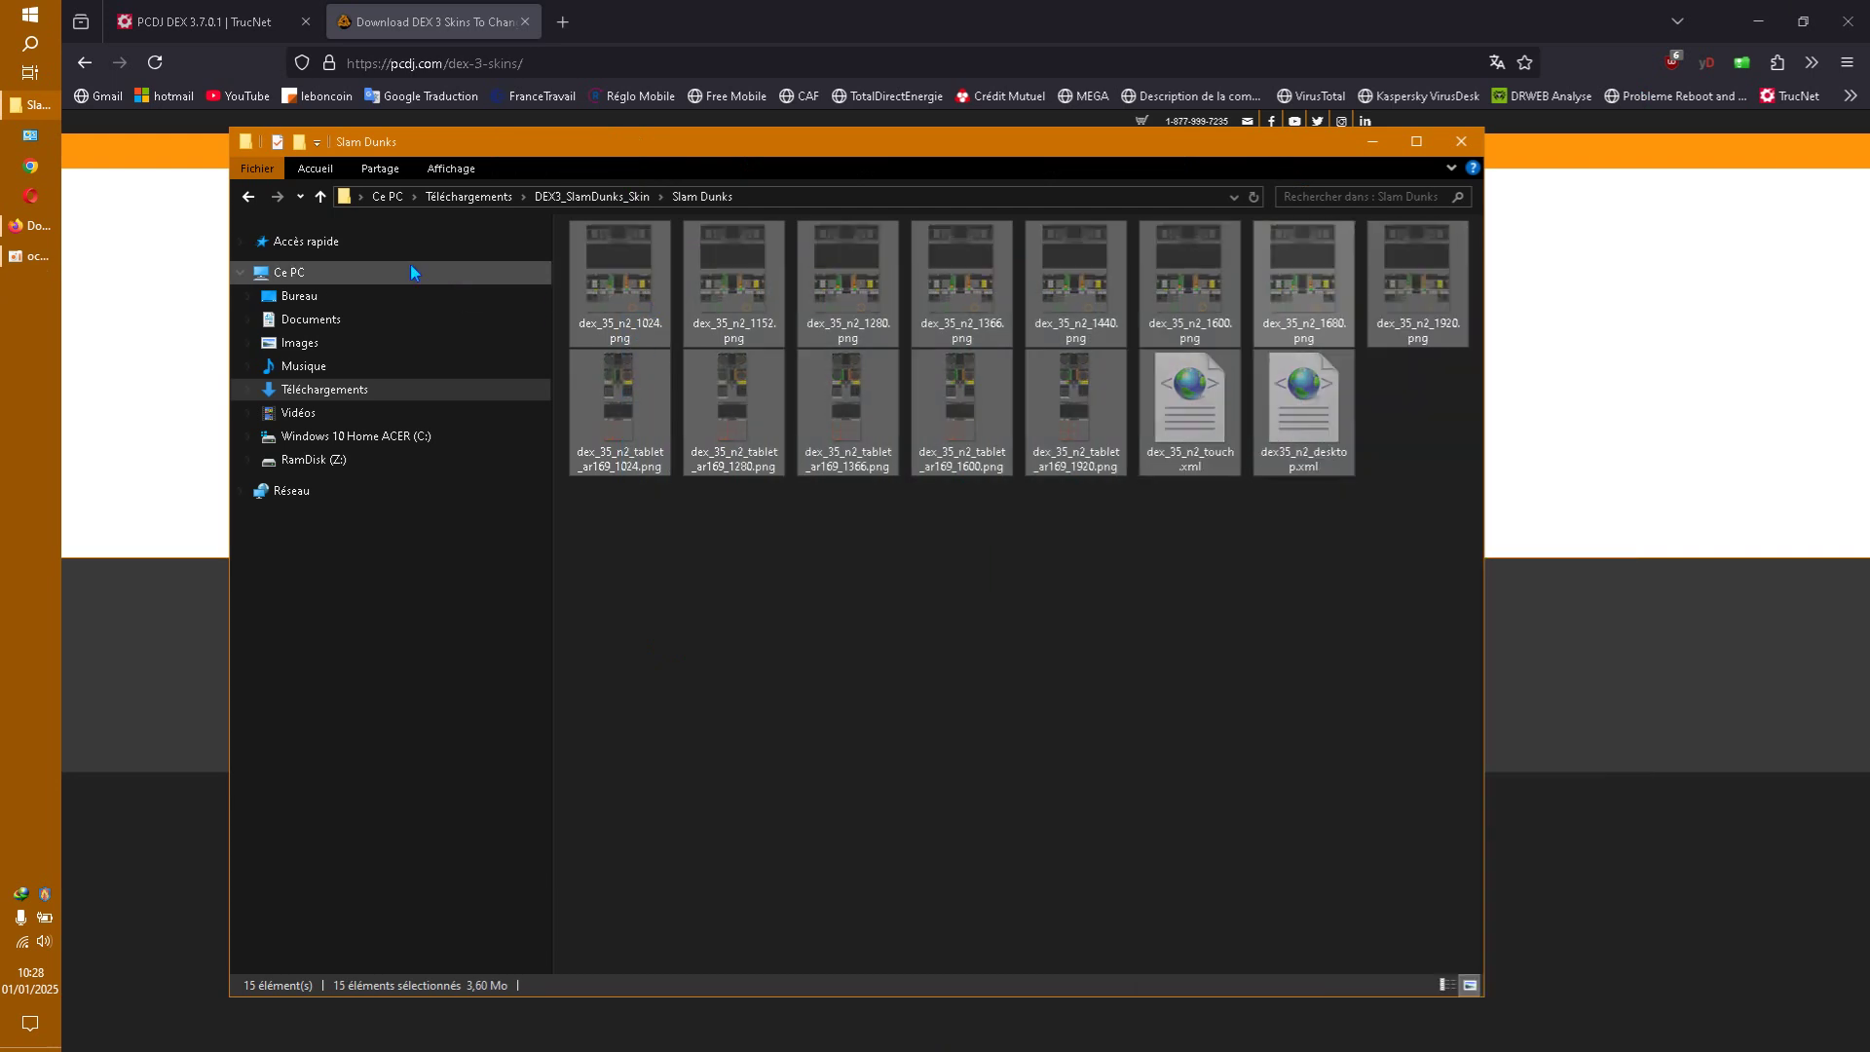
{"action": "left_click", "coordinate": [250, 199]}
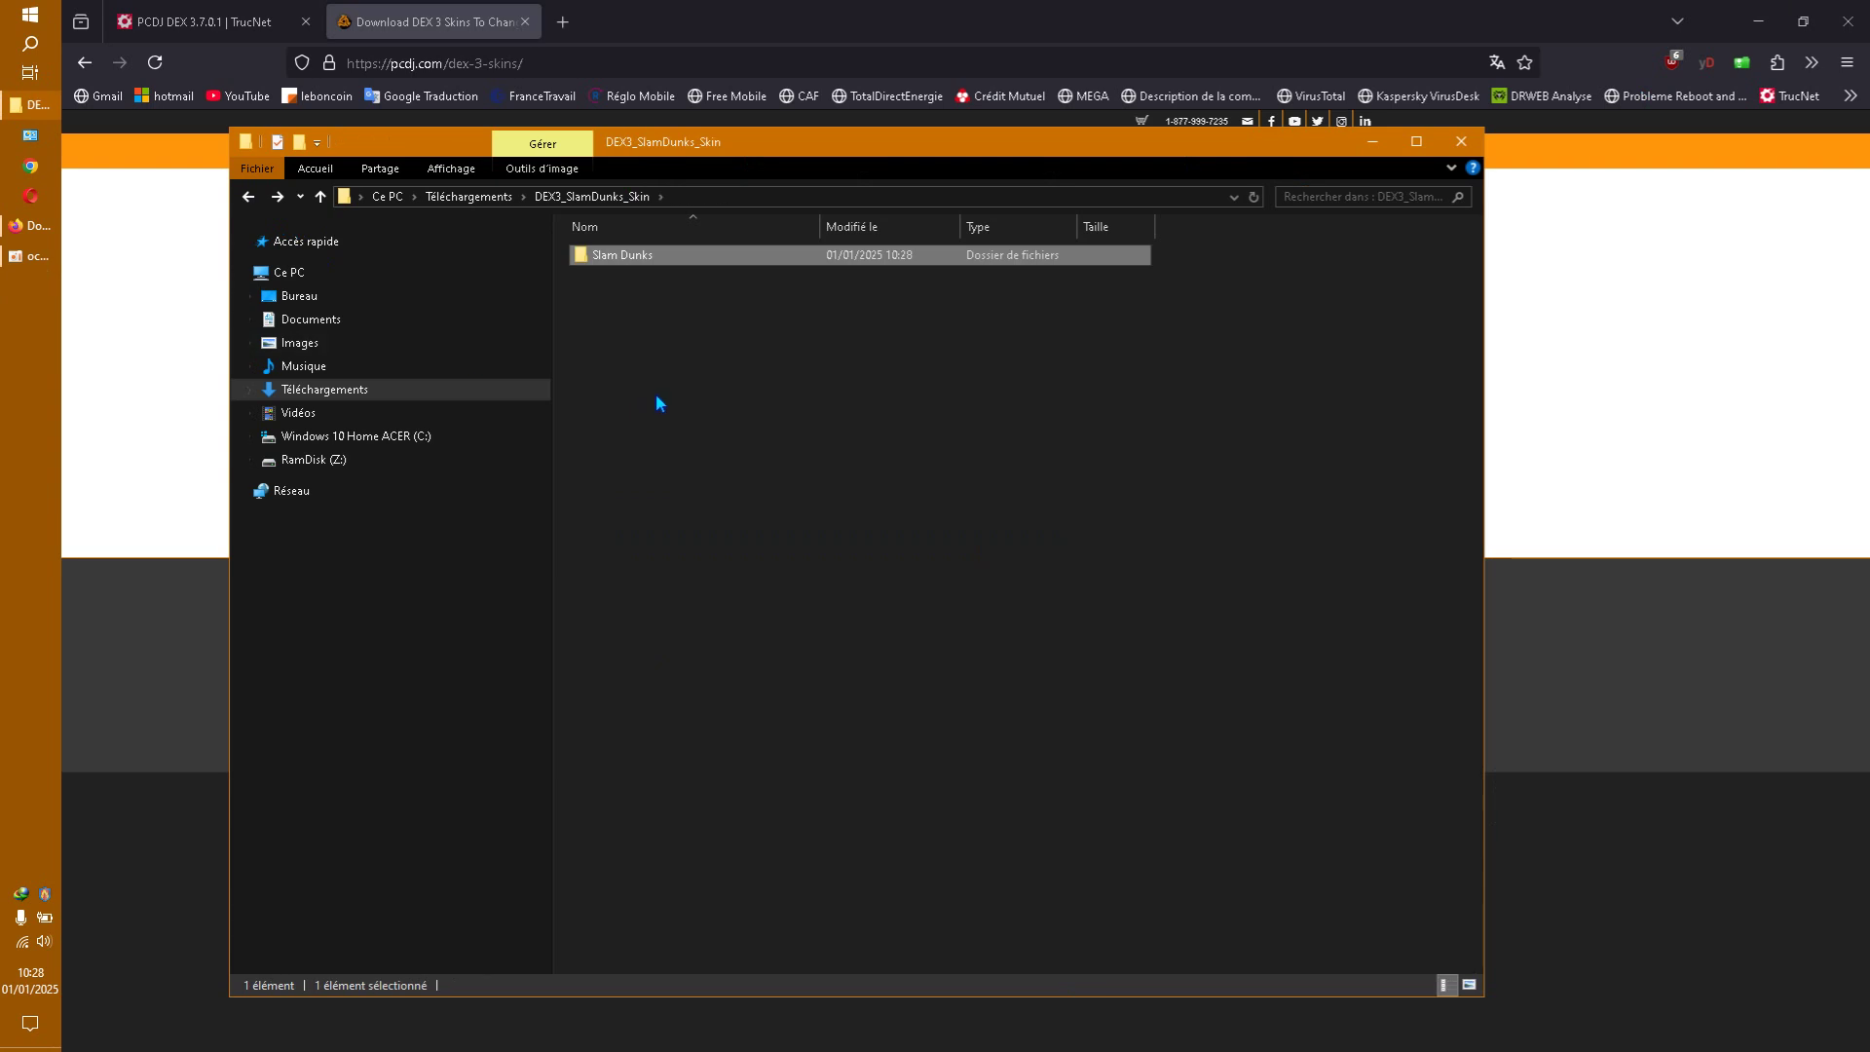
{"action": "right_click", "coordinate": [657, 397]}
{"action": "left_click", "coordinate": [721, 528]}
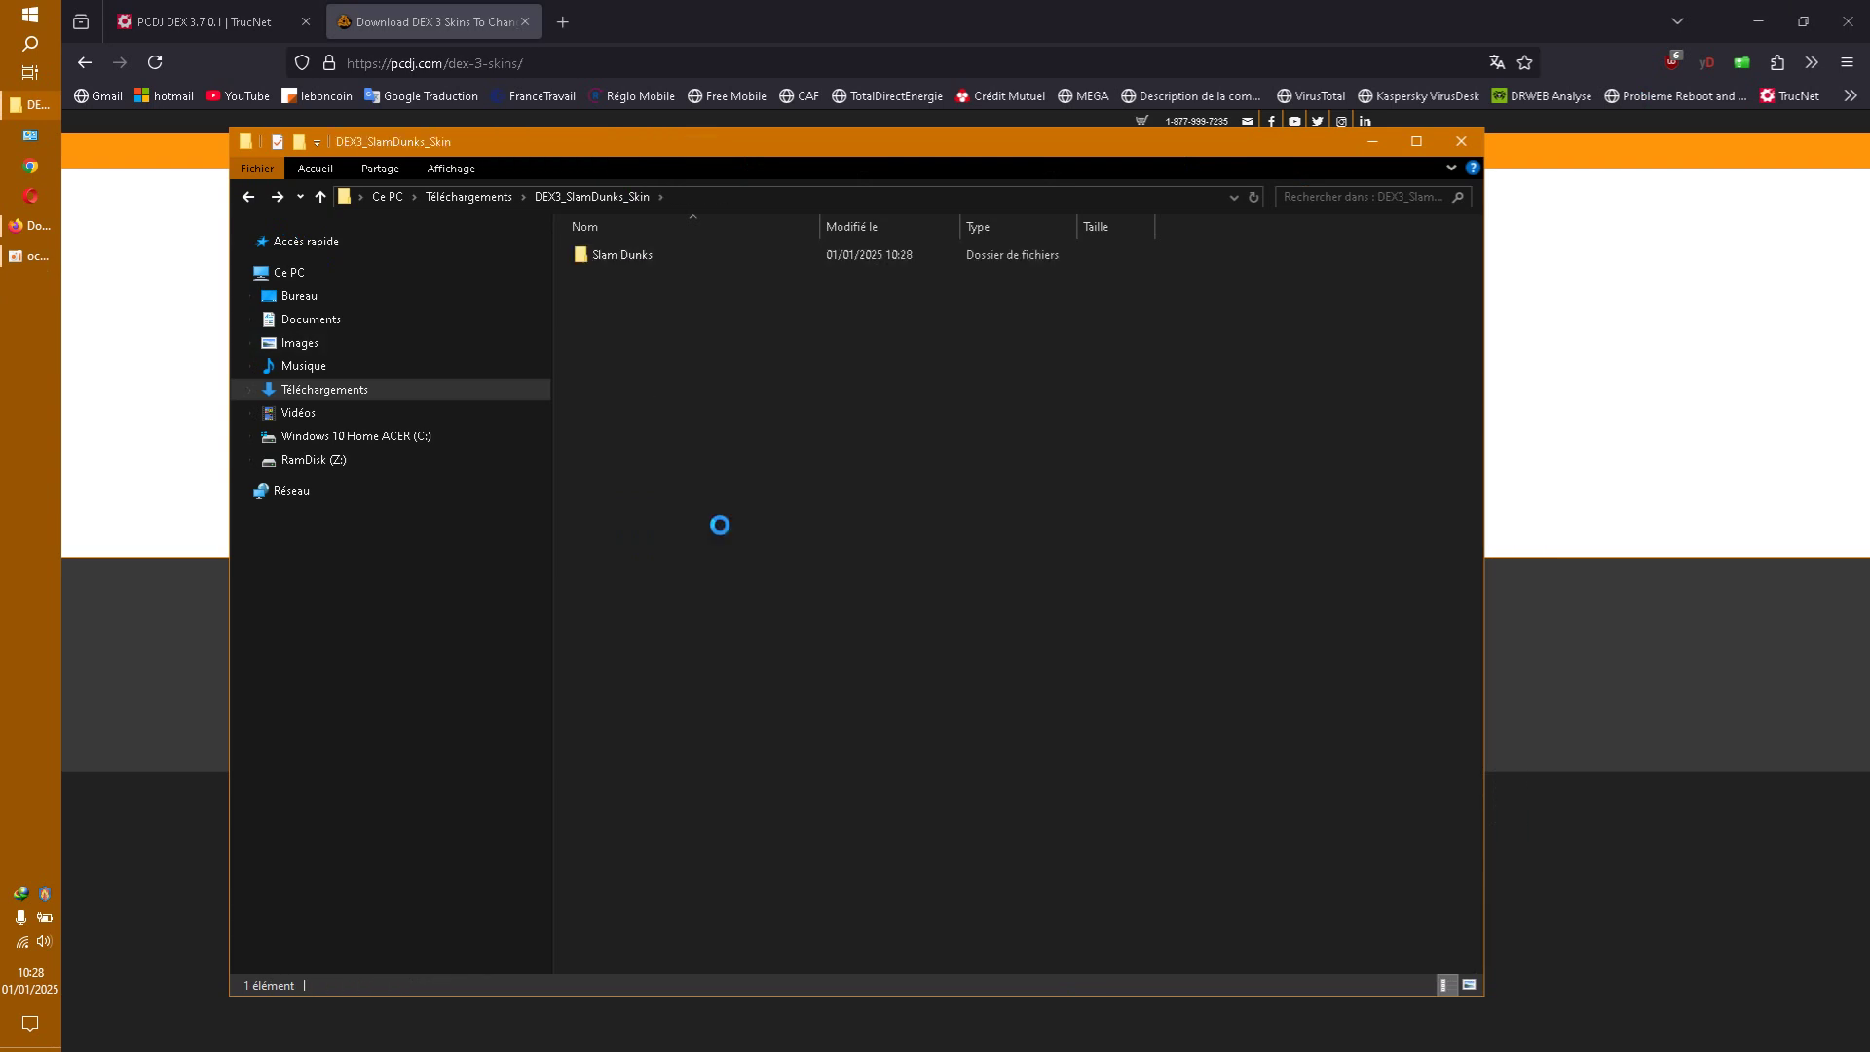
{"action": "left_click", "coordinate": [832, 666]}
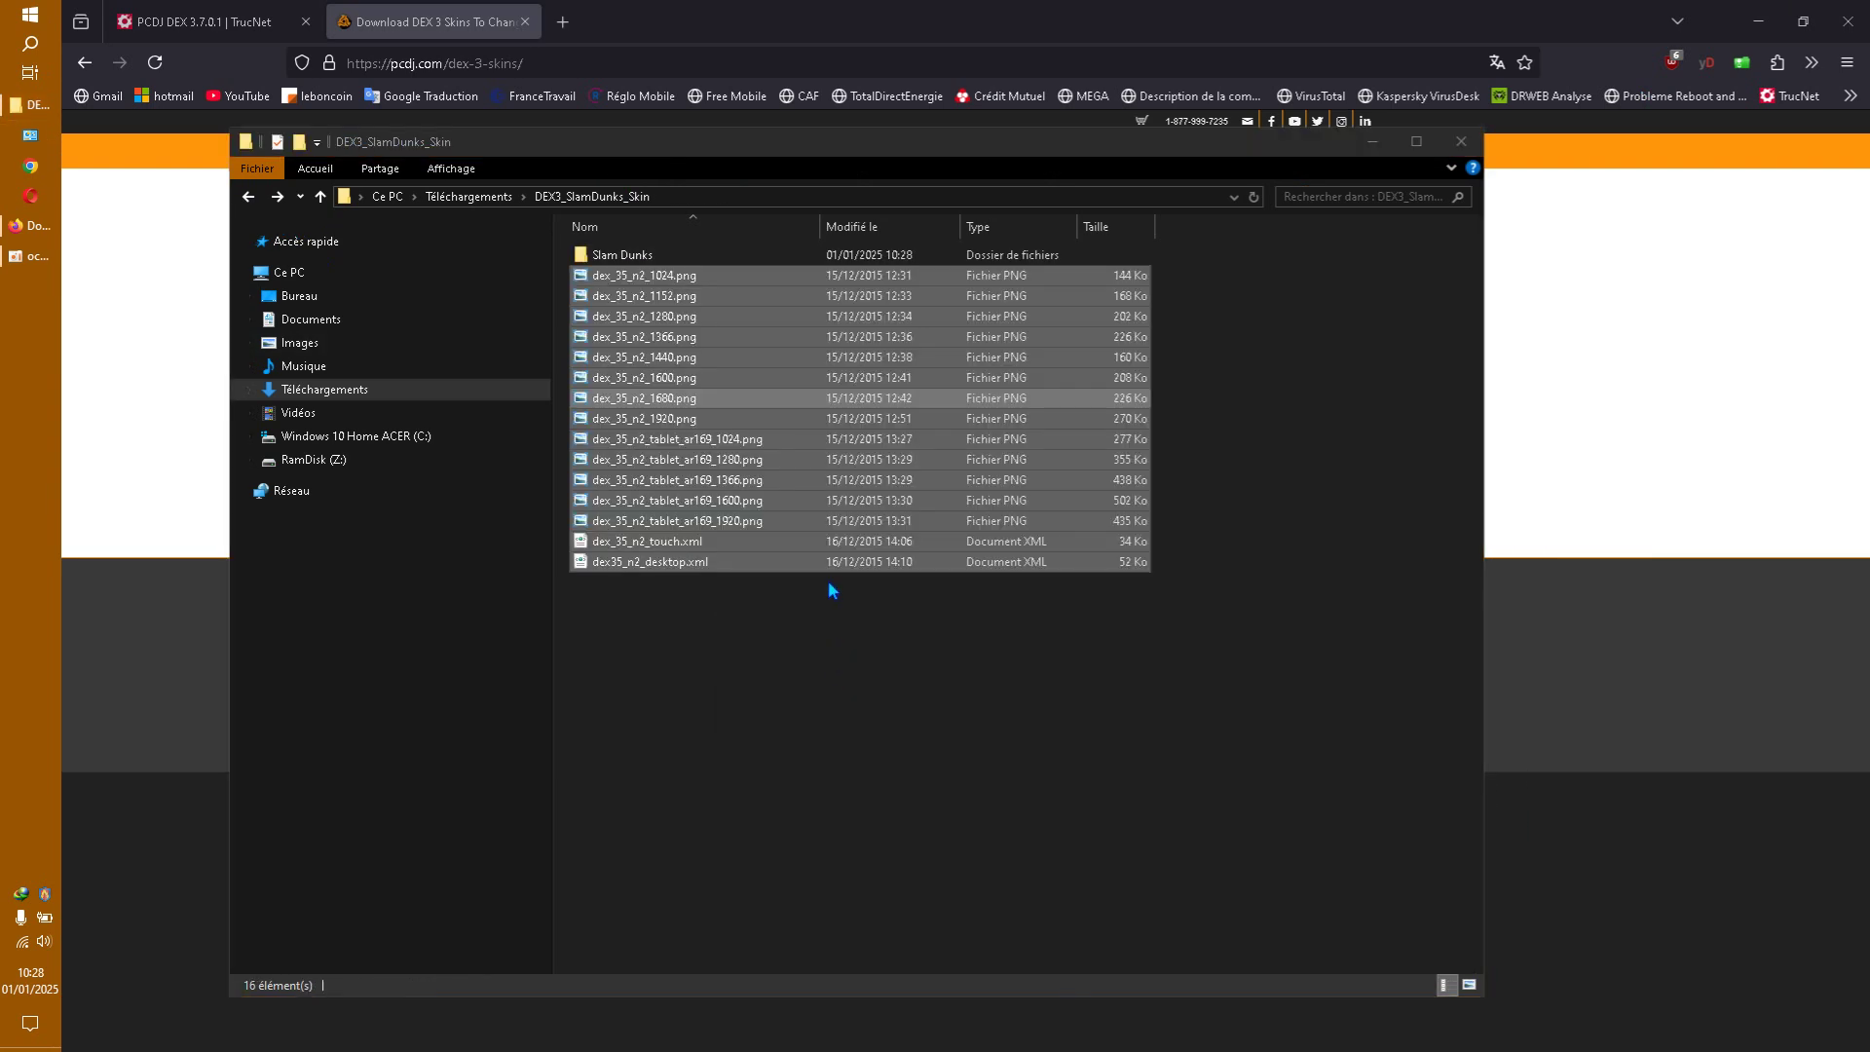
Delete the emptied Slam Dunks subfolder from DEX3_SlamDunks_Skin
{"action": "left_click", "coordinate": [619, 257]}
{"action": "right_click", "coordinate": [619, 262]}
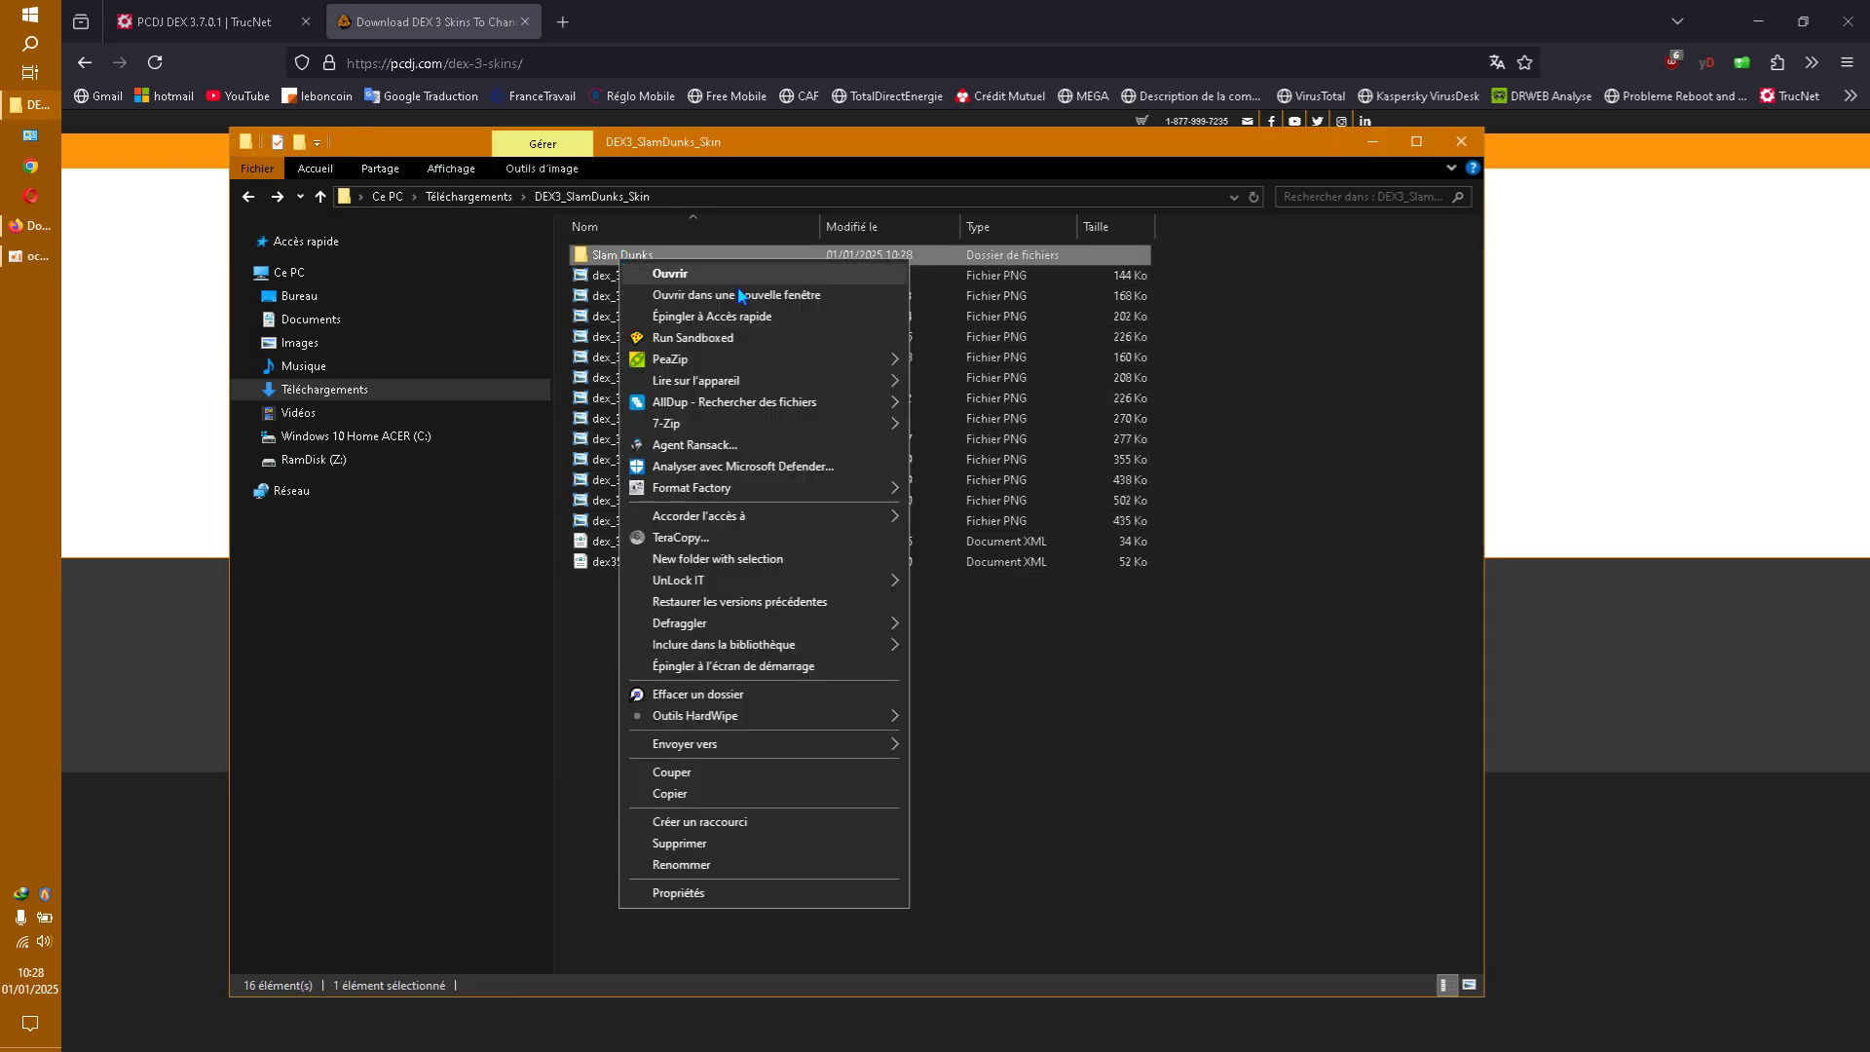
{"action": "left_click", "coordinate": [750, 843]}
{"action": "left_click", "coordinate": [1042, 616]}
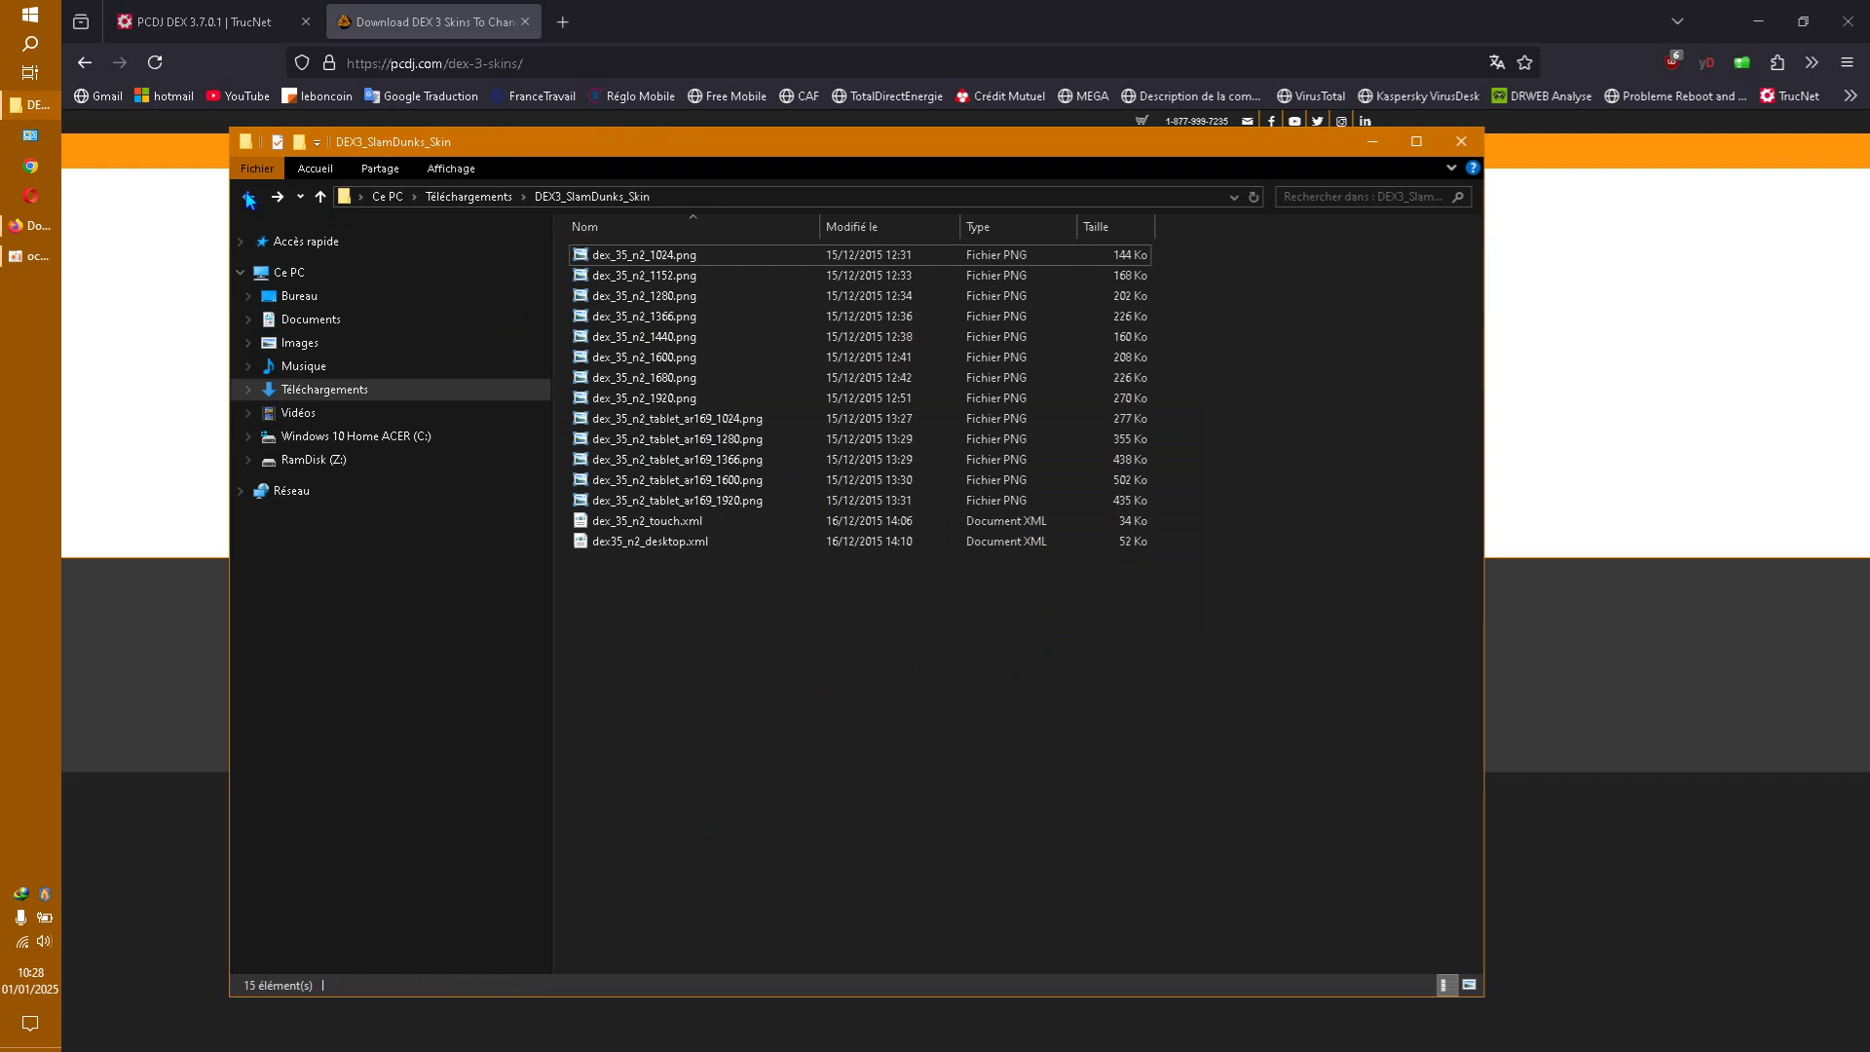
In the Downloads folder, extract DenonHC4500_Dex3_Skin.zip into its own folder with 7-Zip
{"action": "left_click", "coordinate": [248, 198]}
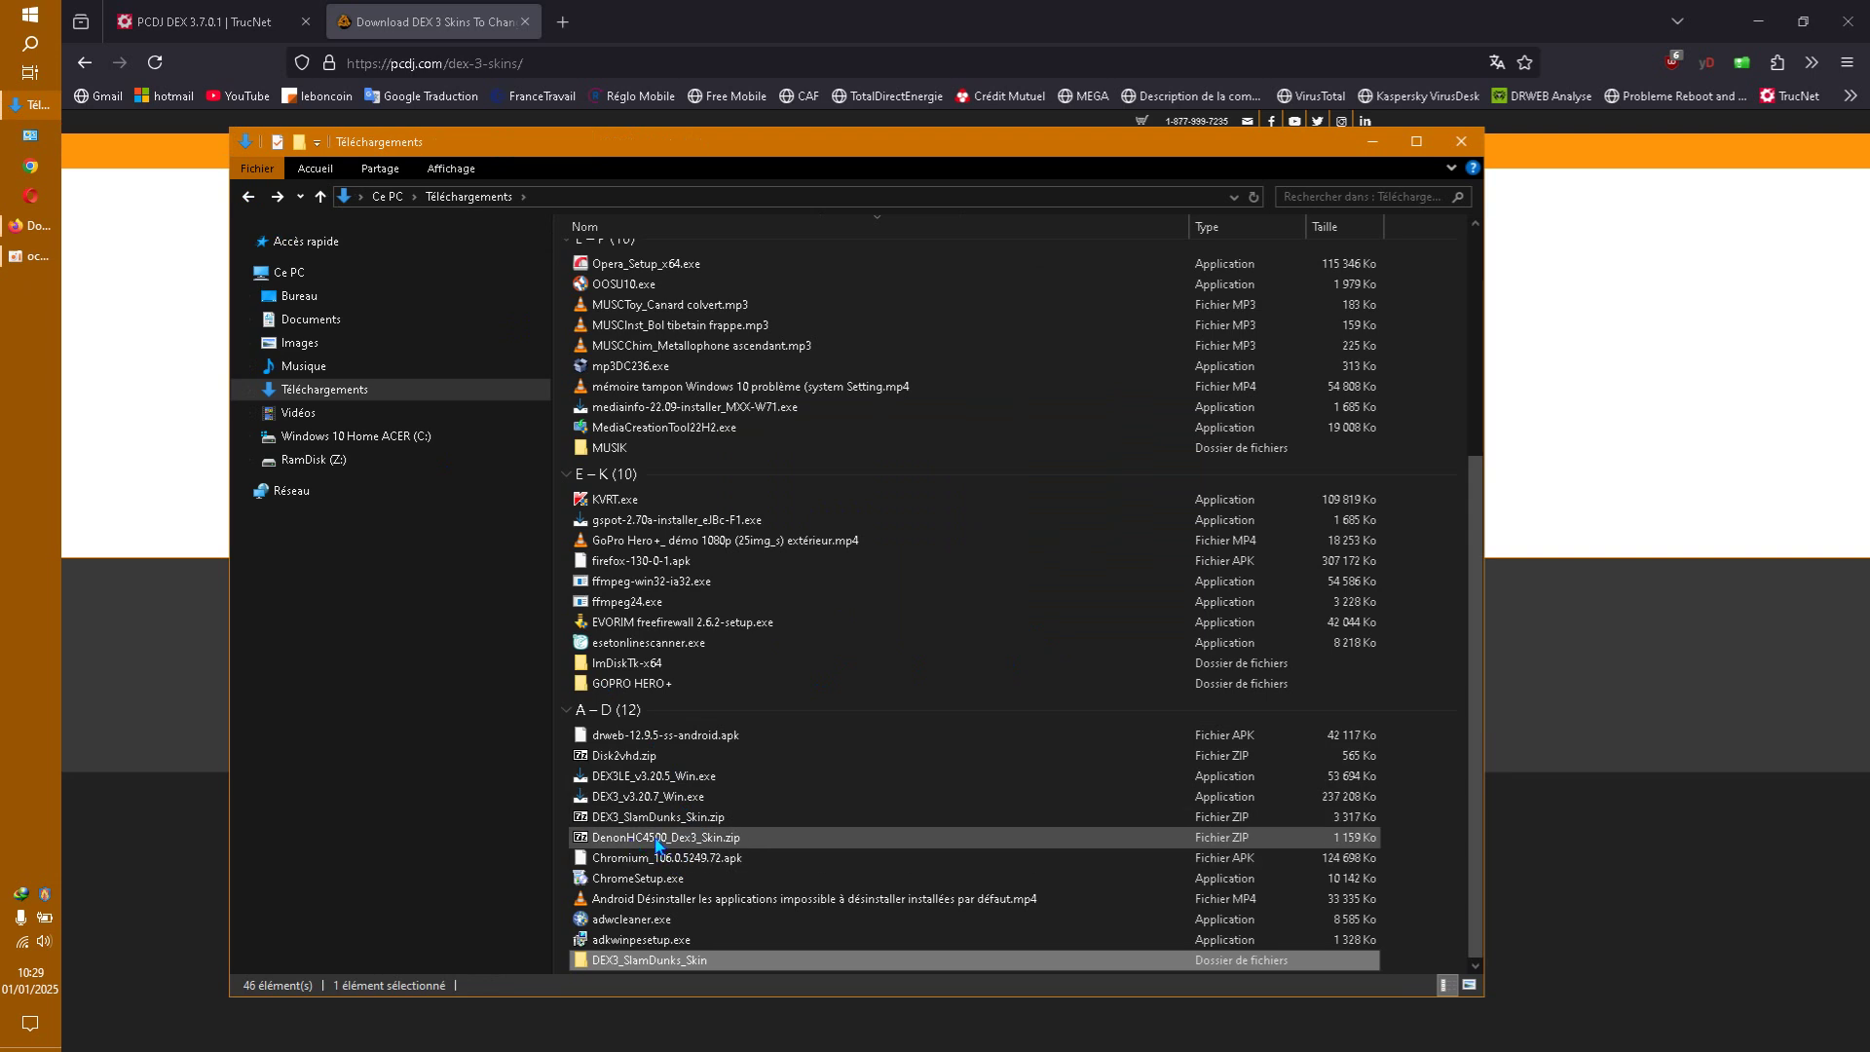
{"action": "right_click", "coordinate": [657, 839]}
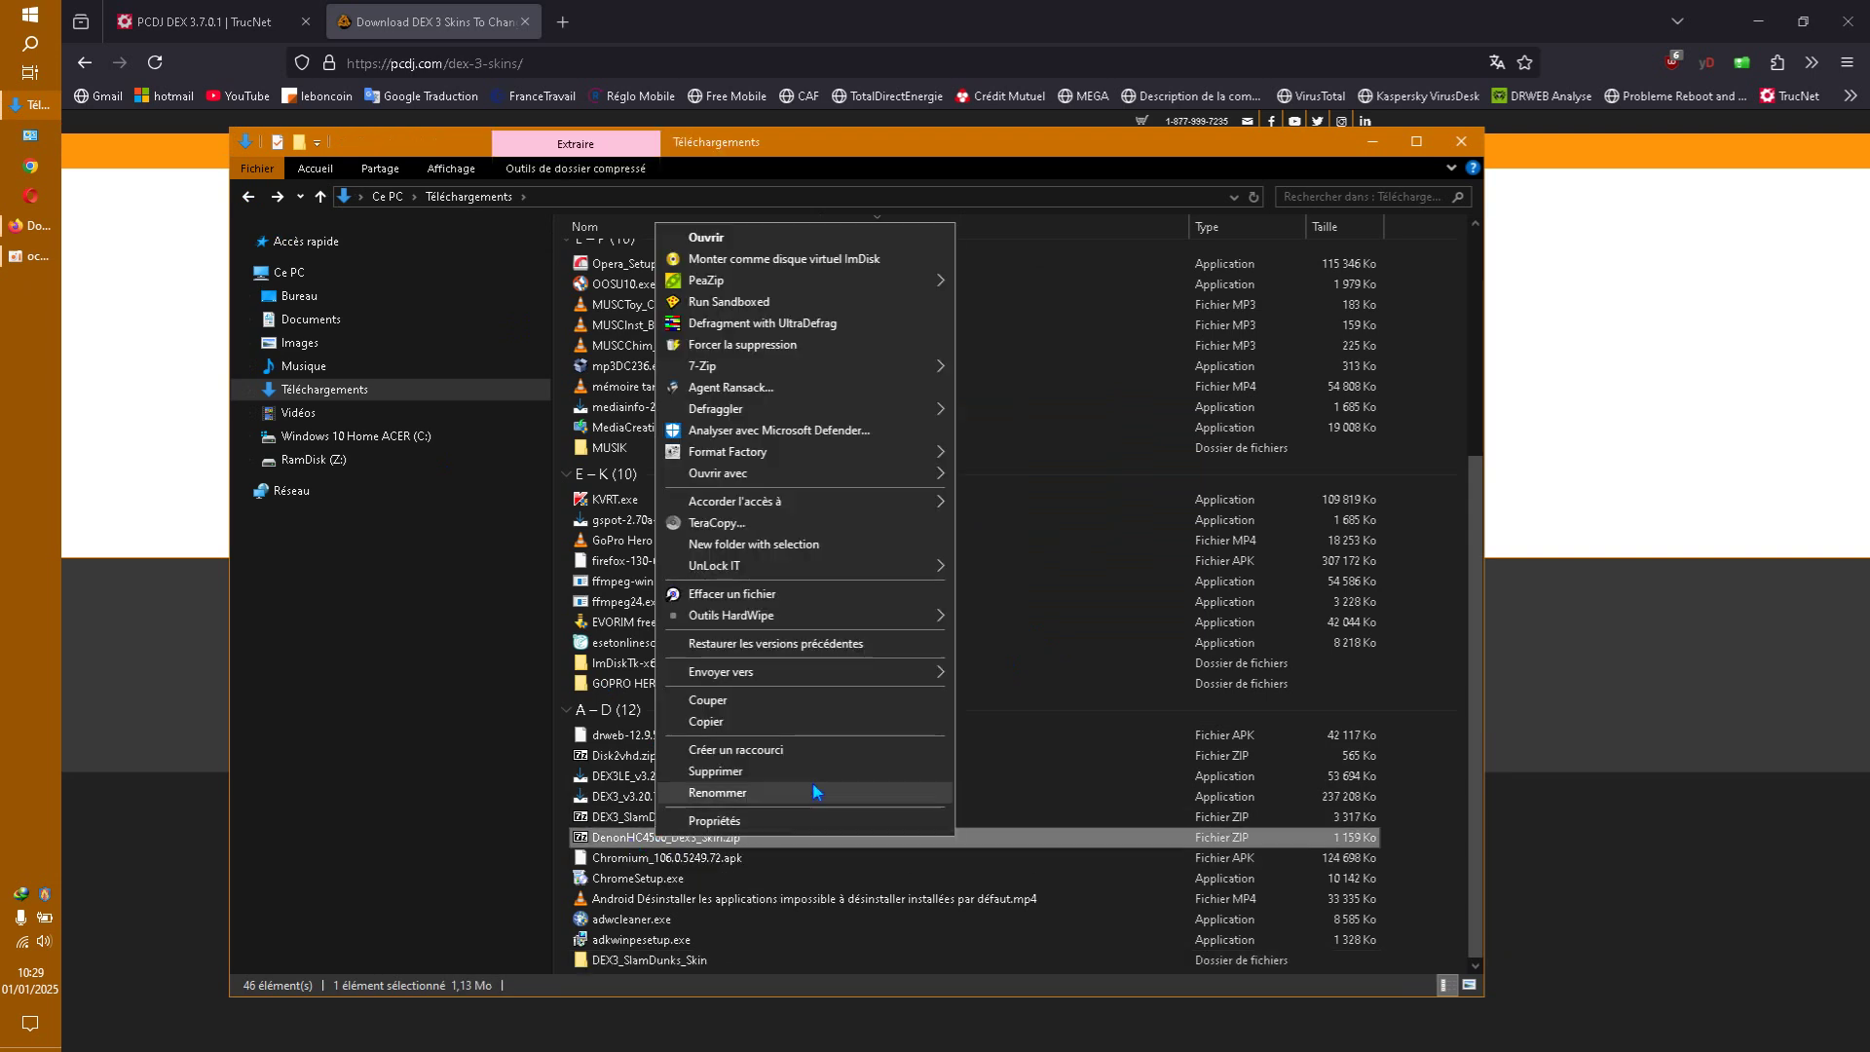
{"action": "mouse_move", "coordinate": [914, 370]}
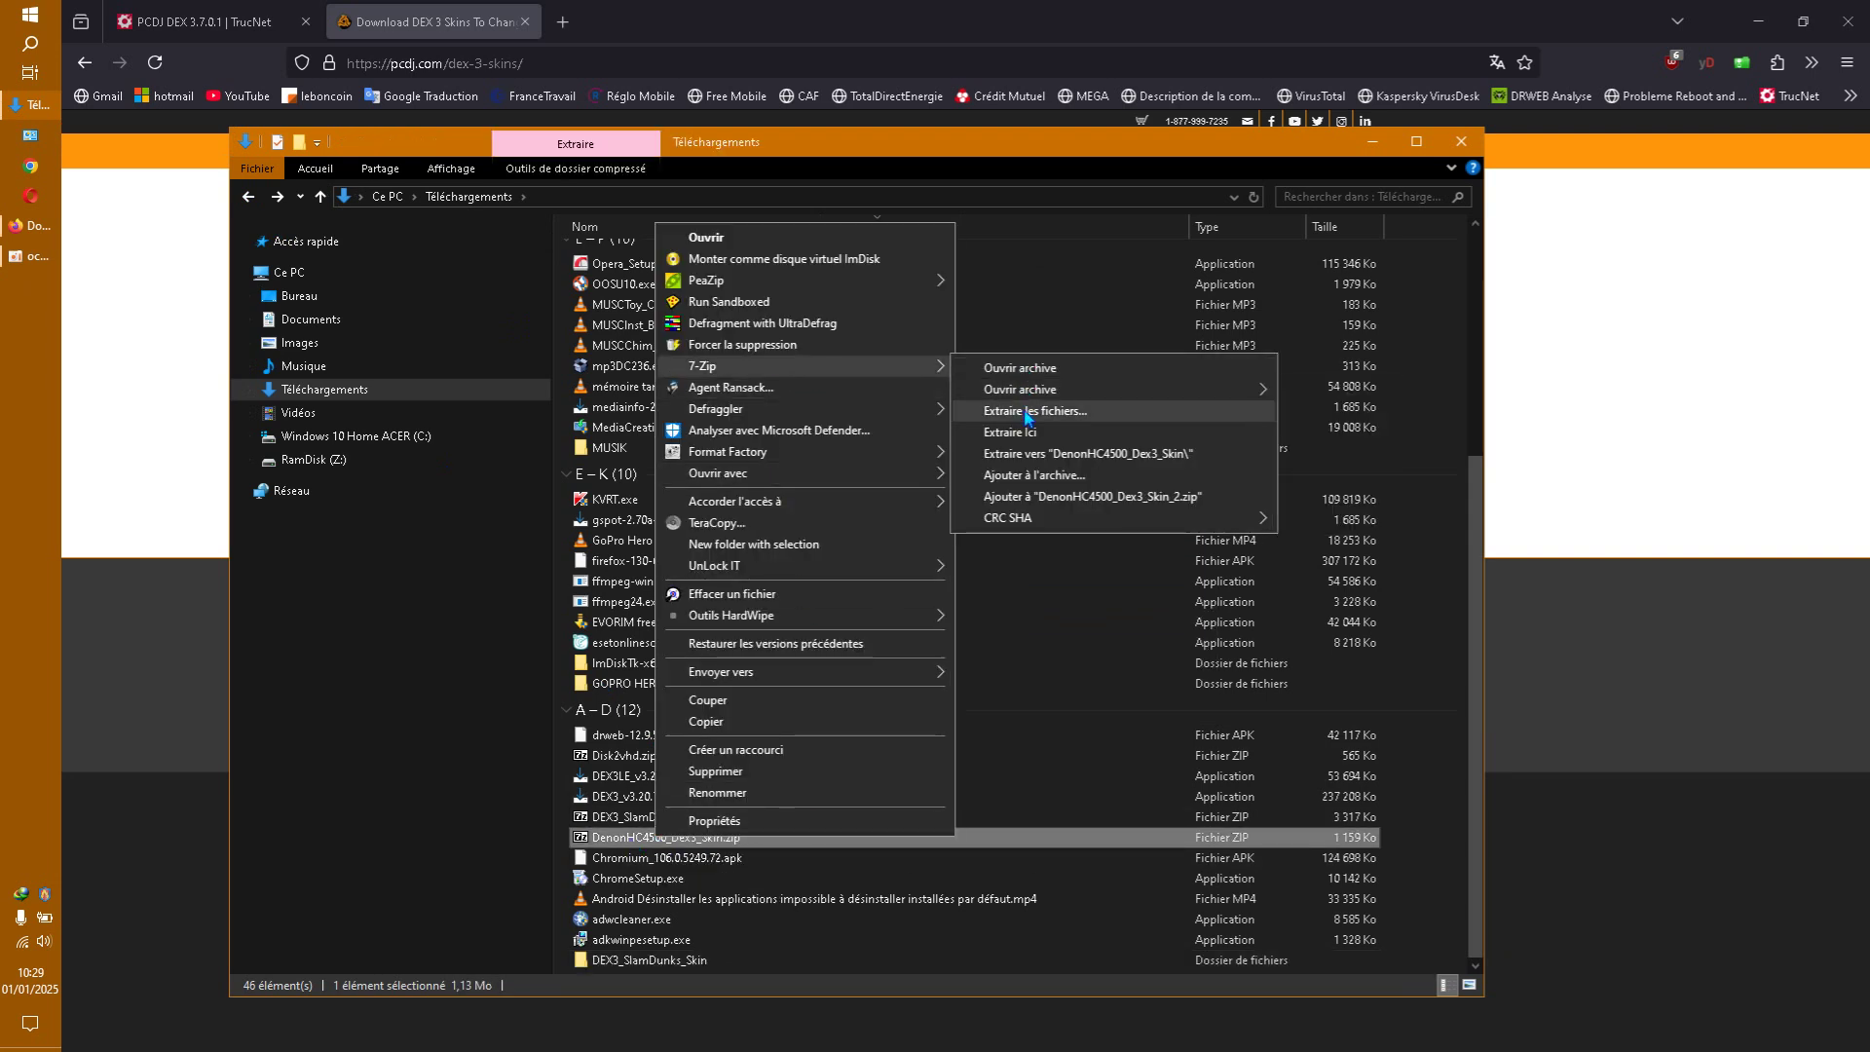
{"action": "left_click", "coordinate": [1028, 454]}
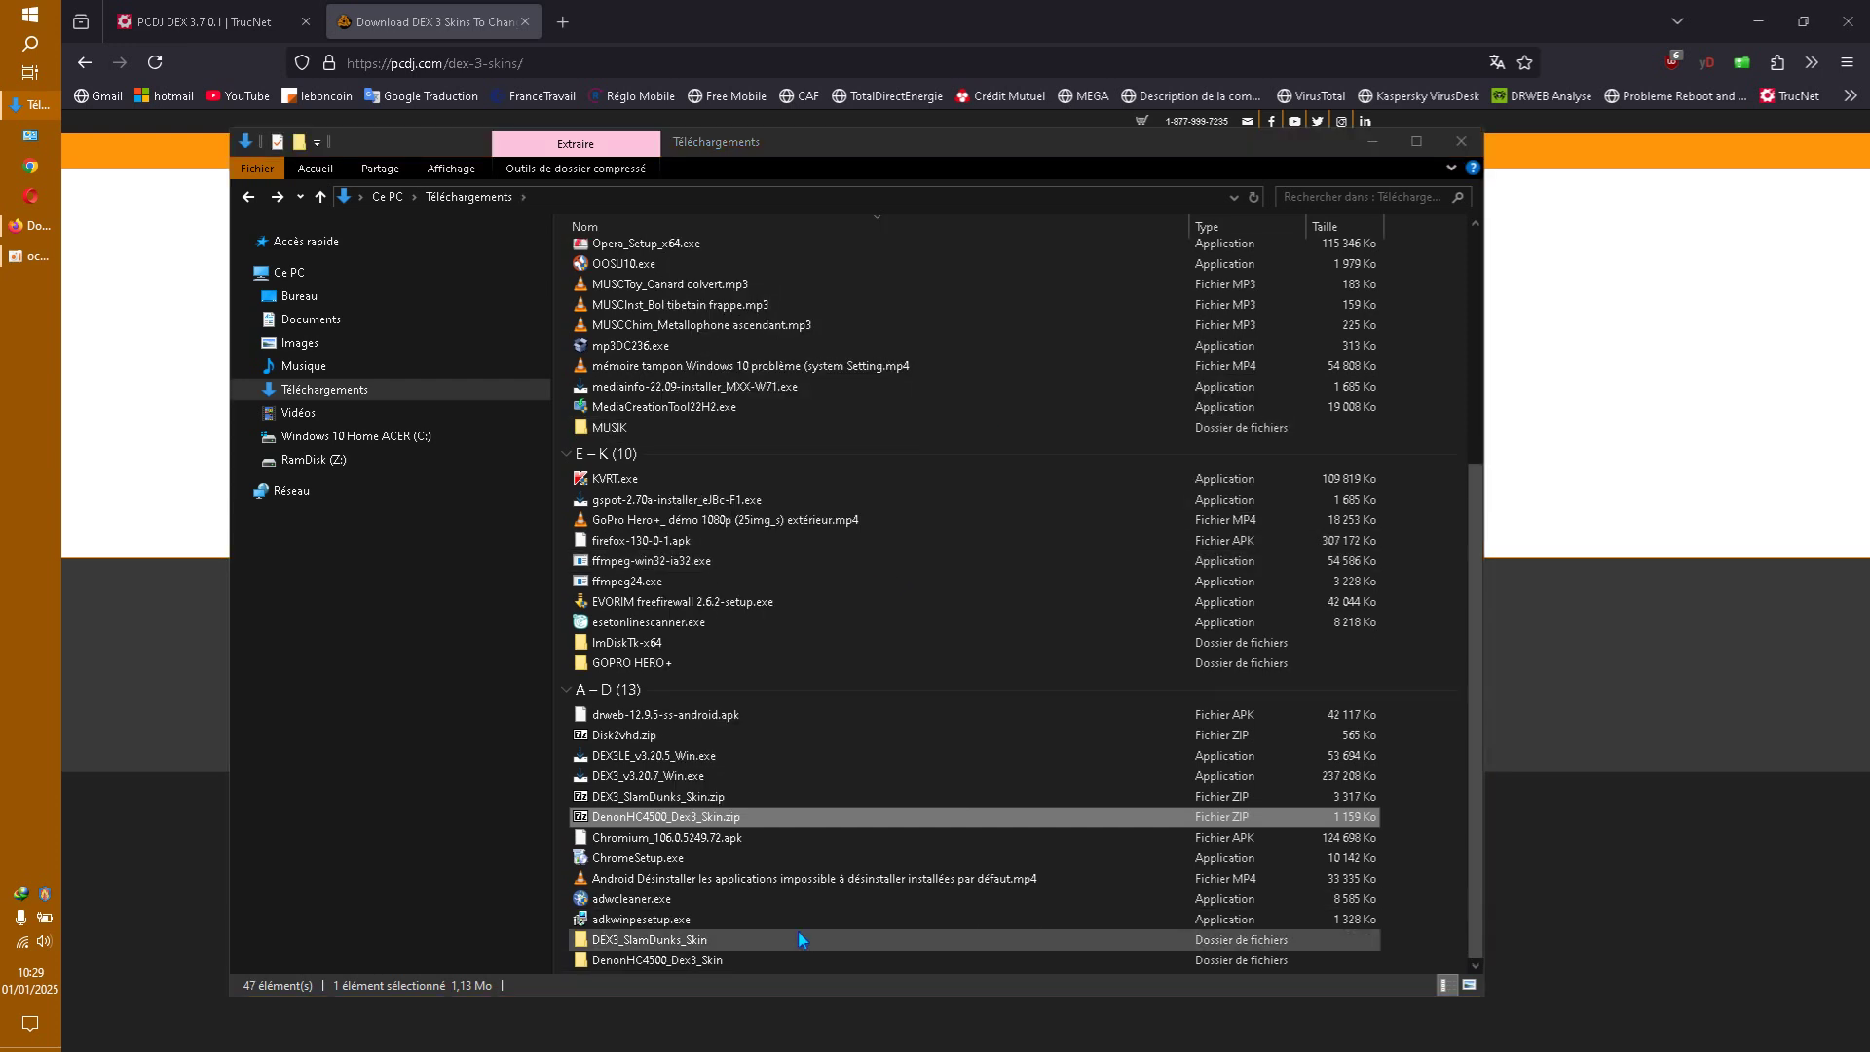
Open the Denon Dex3 Skin subfolder of the extracted DenonHC4500_Dex3_Skin folder and preview DENON_DEX3_v3.png
{"action": "double_click", "coordinate": [686, 965]}
{"action": "double_click", "coordinate": [681, 254]}
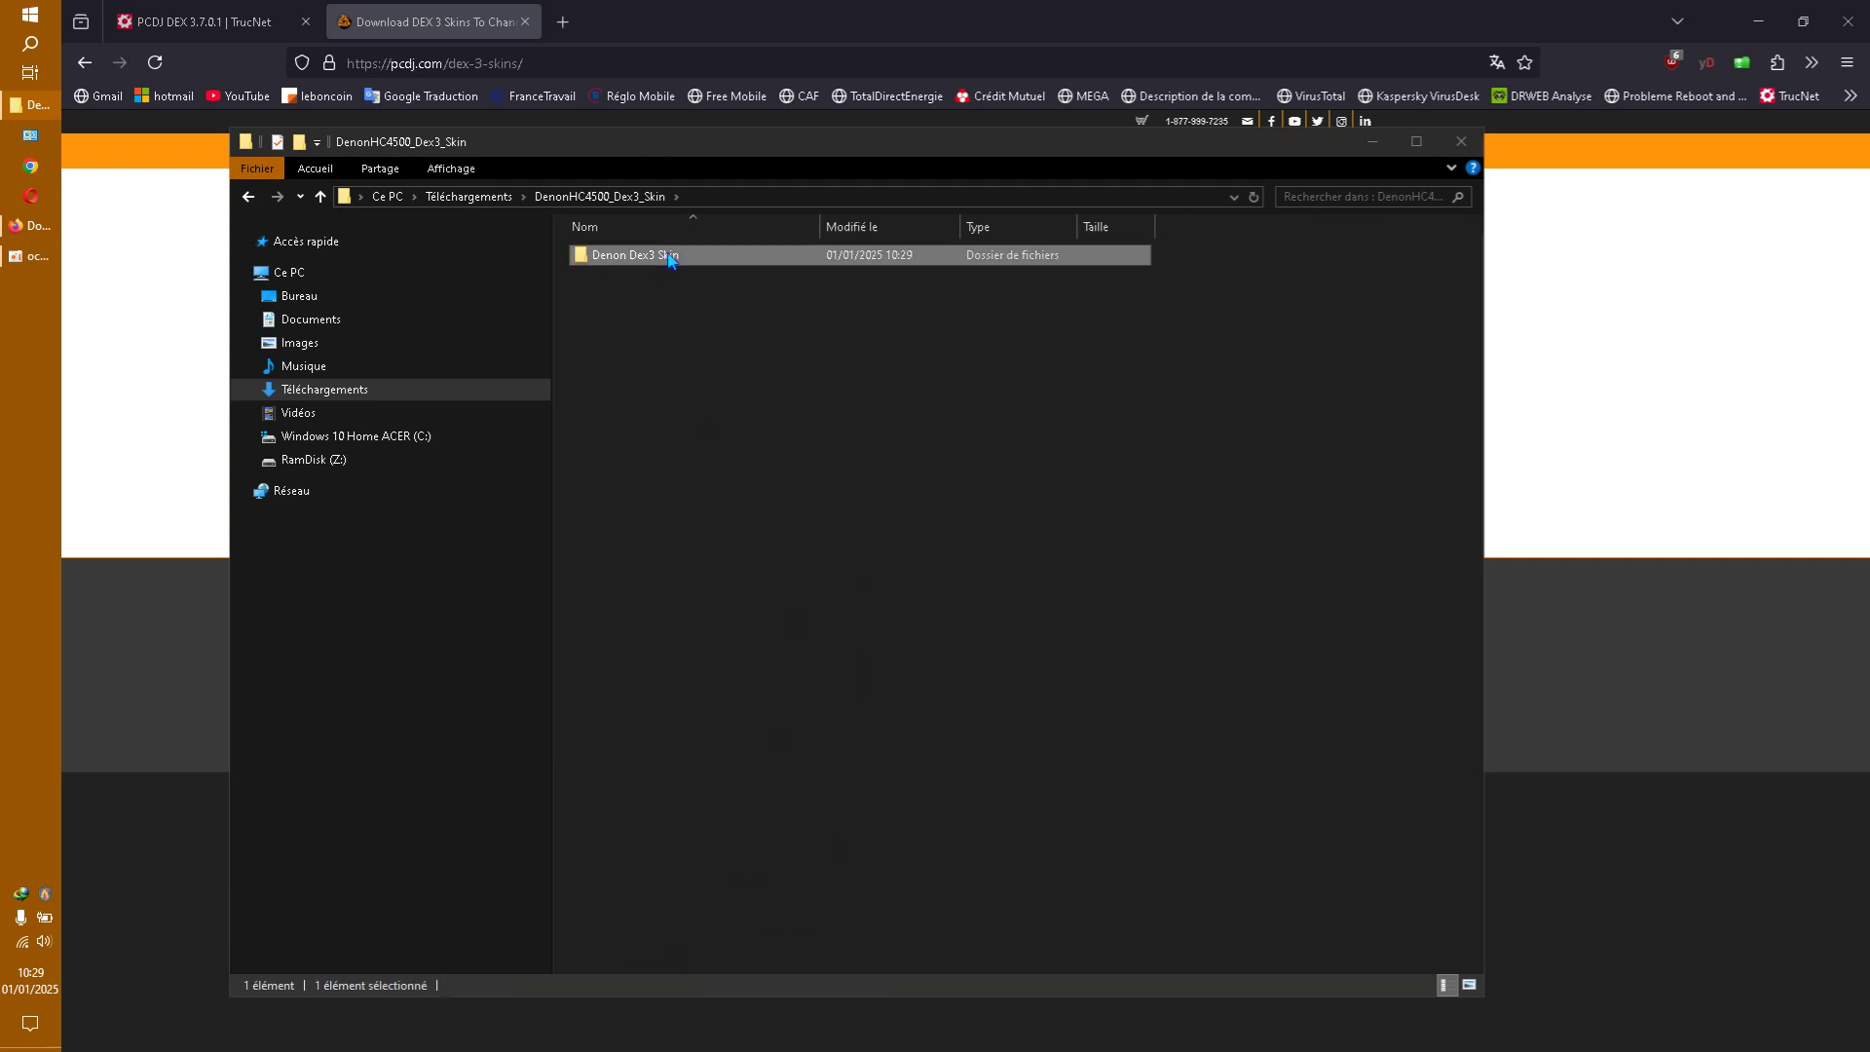
{"action": "left_click", "coordinate": [621, 290]}
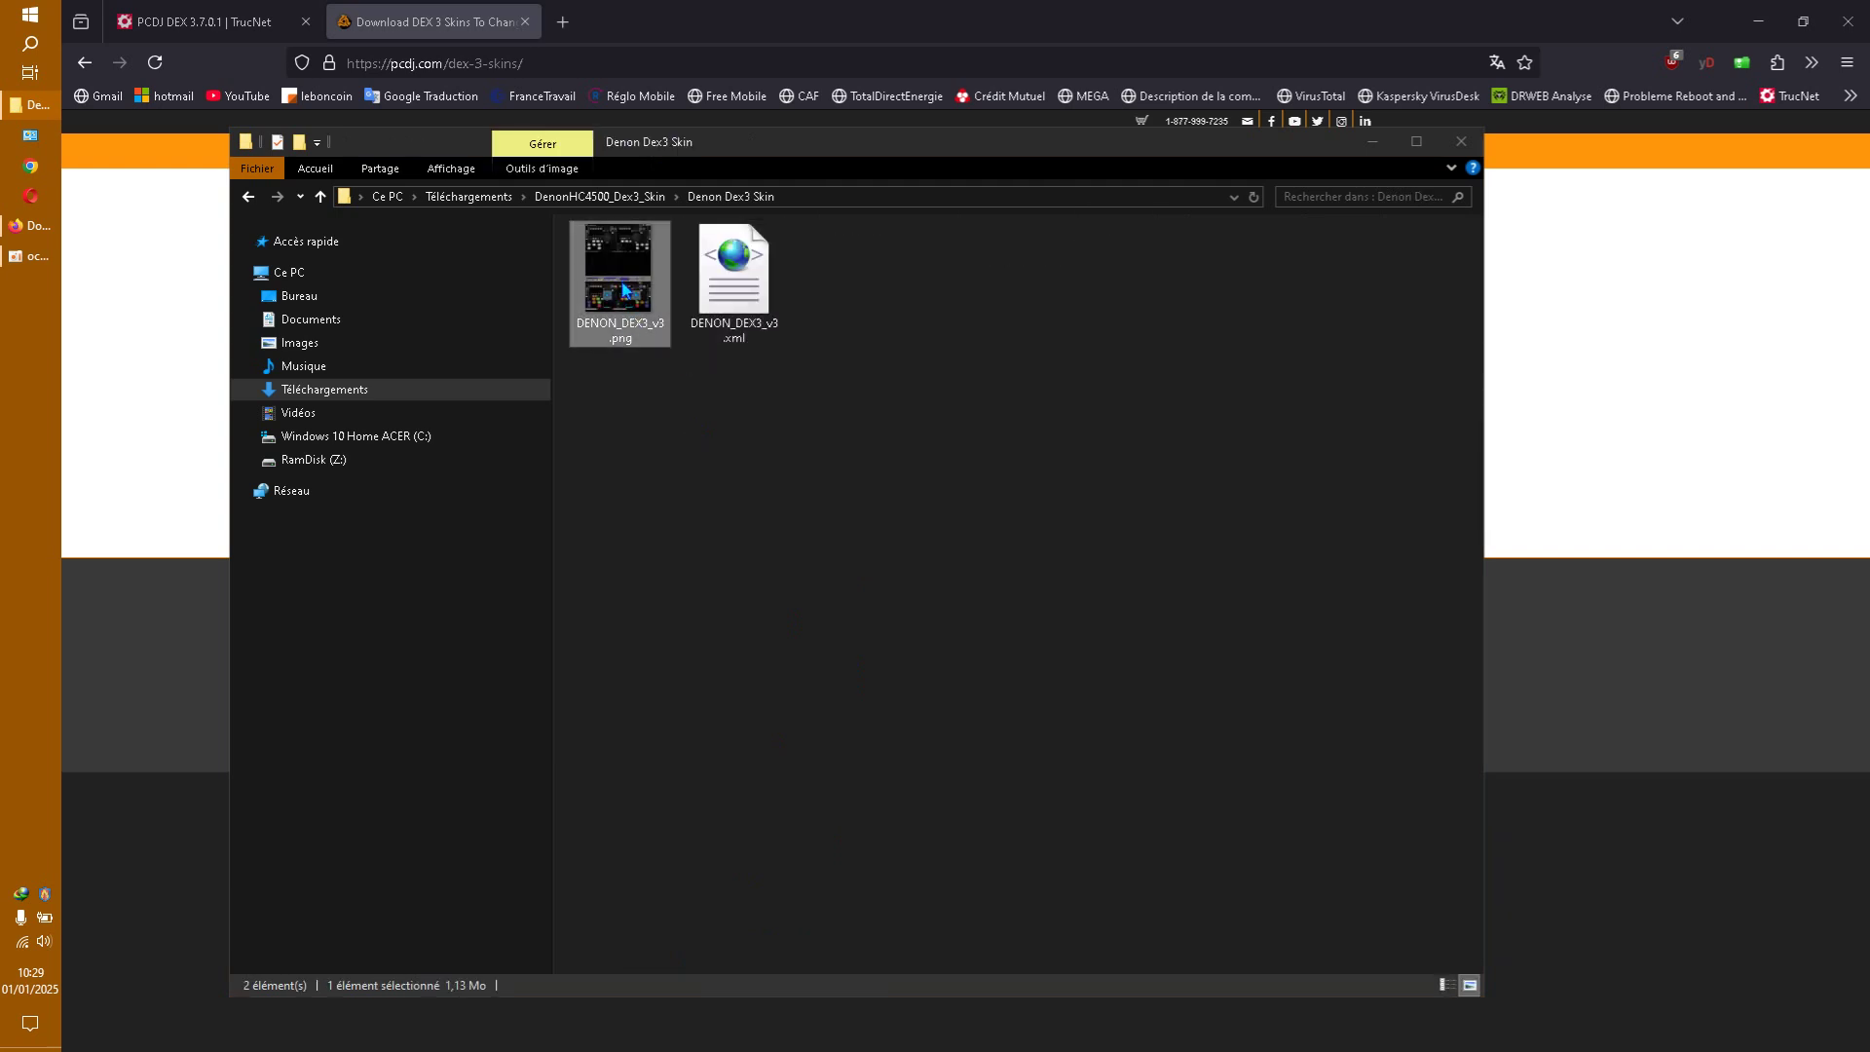
{"action": "double_click", "coordinate": [622, 291]}
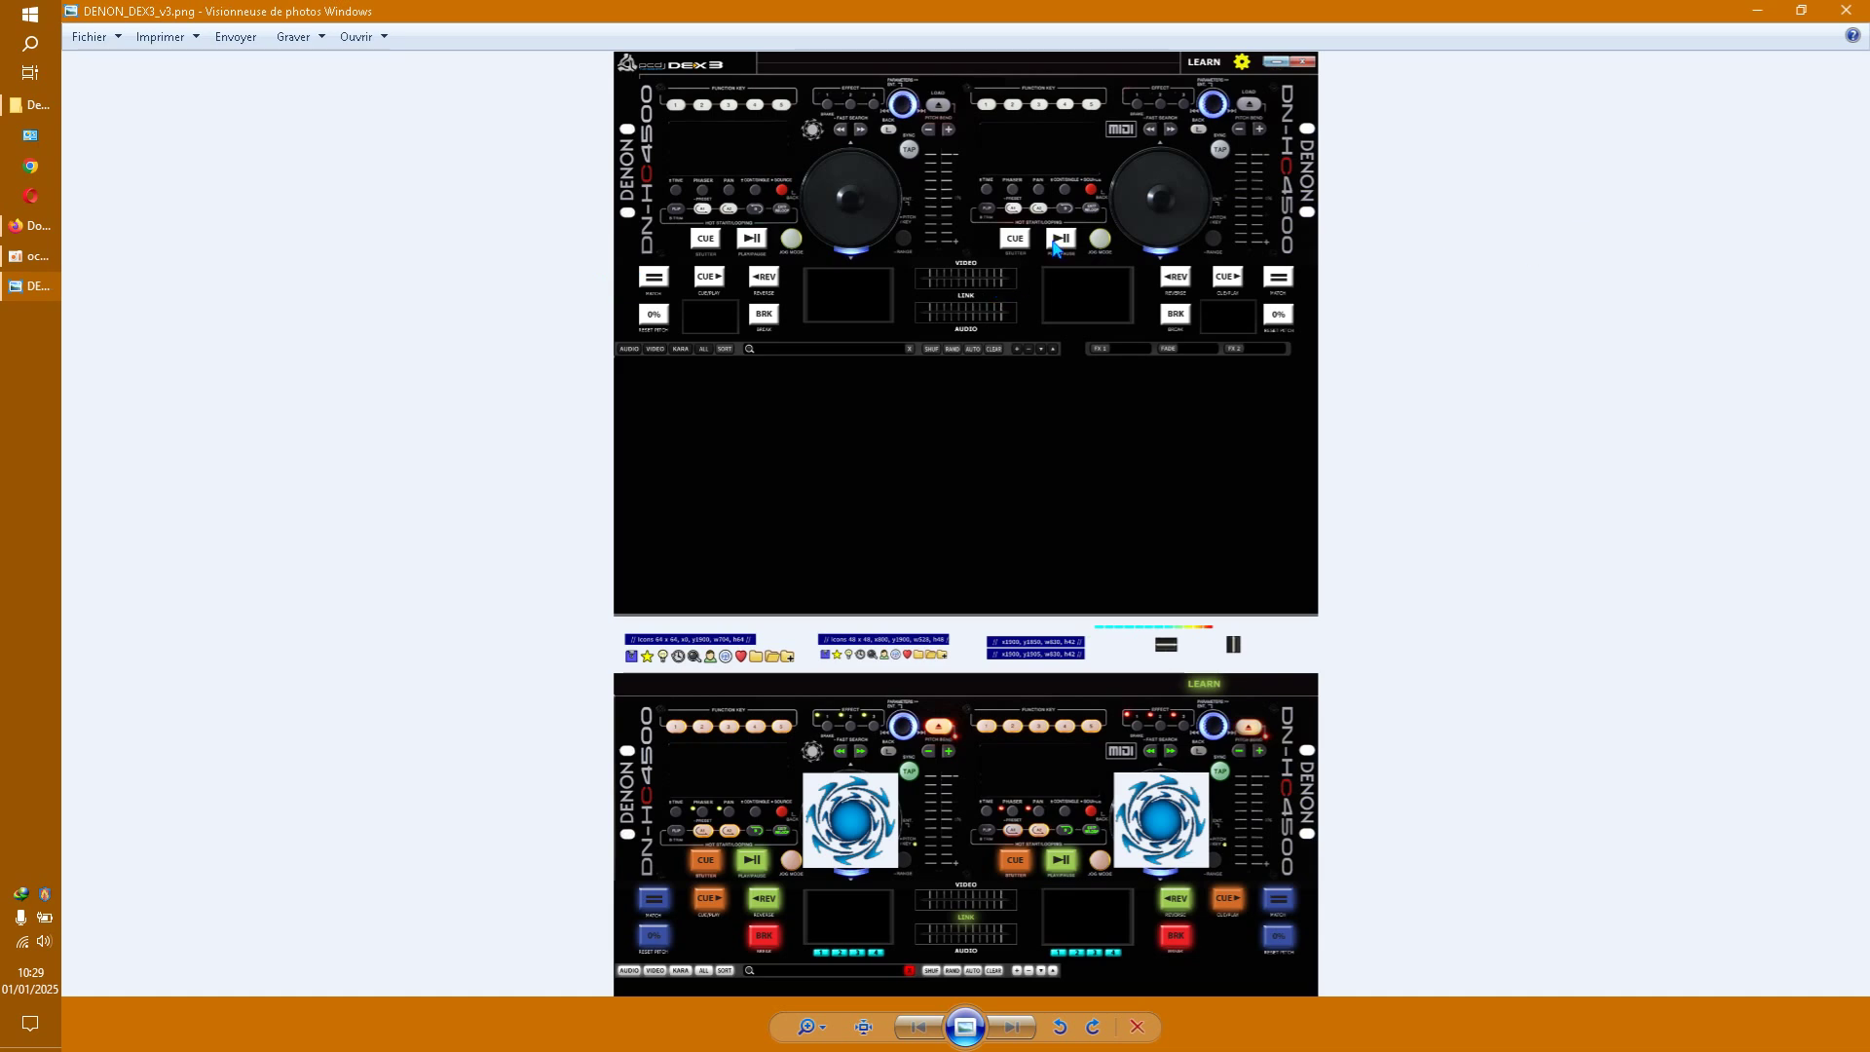
{"action": "left_click", "coordinate": [1847, 10]}
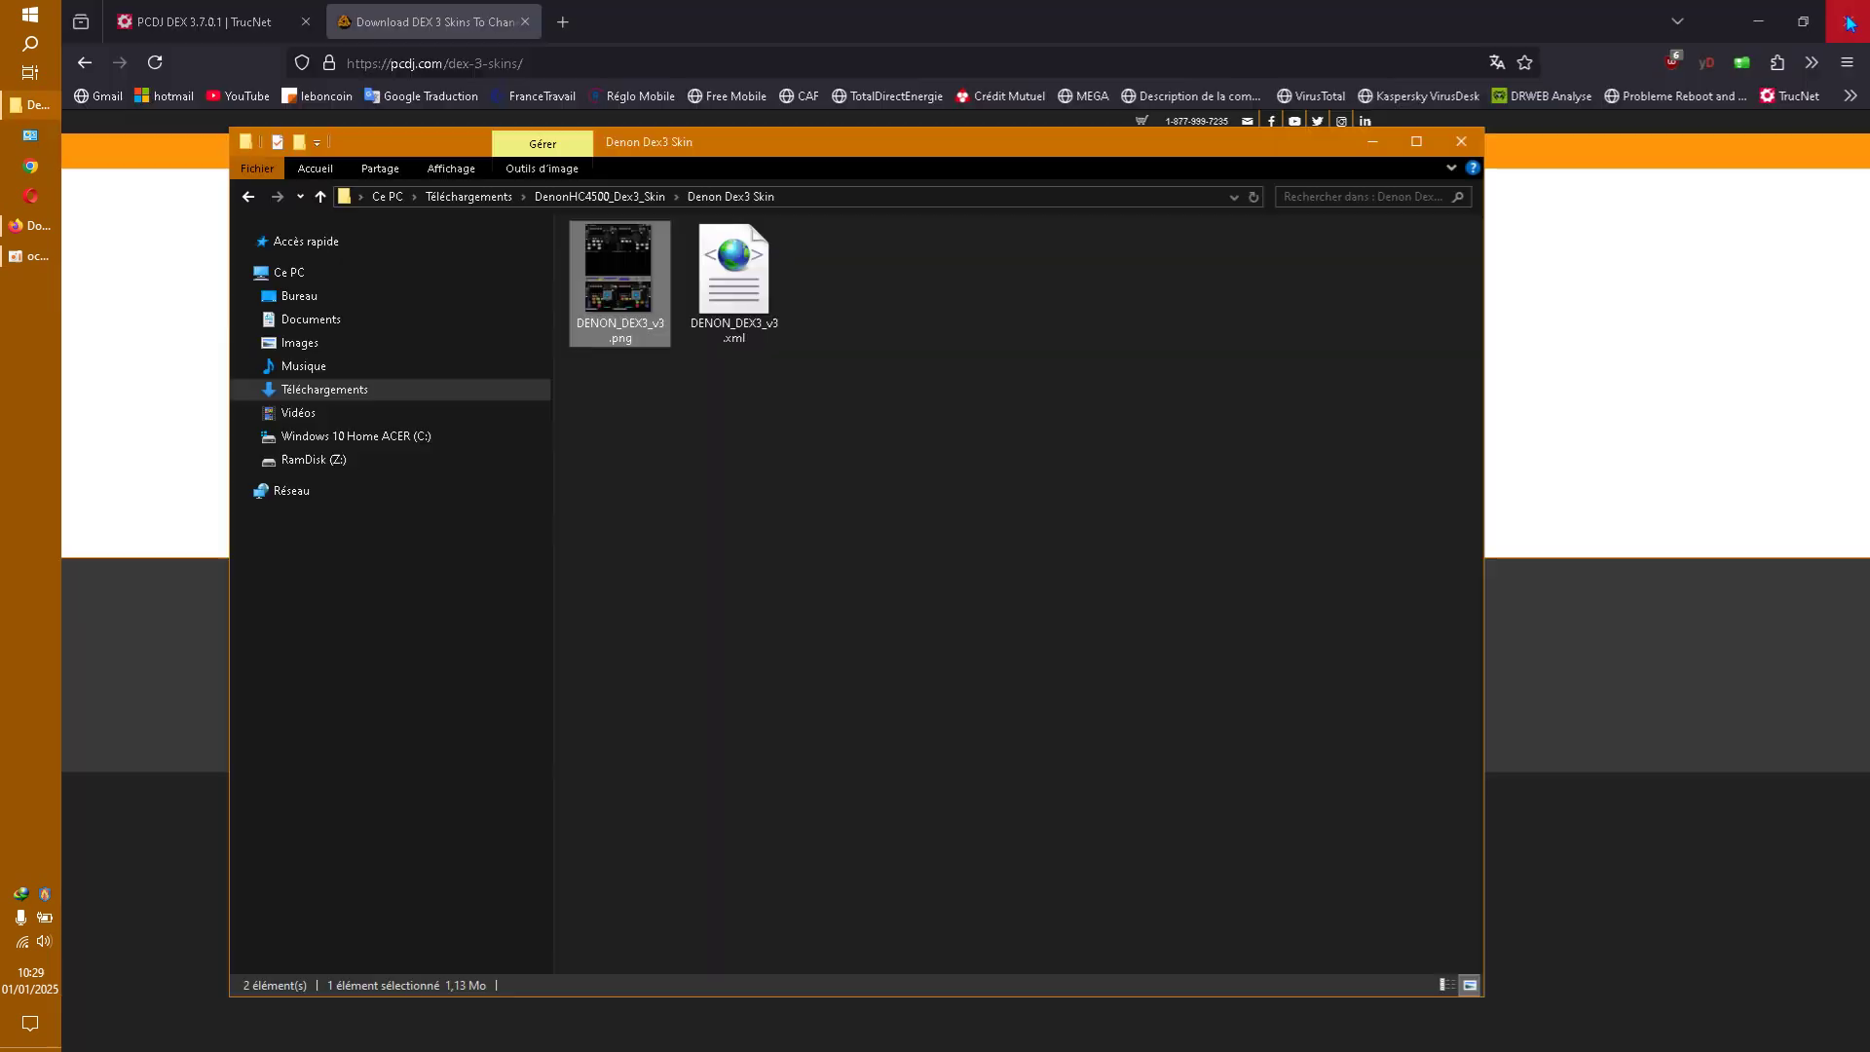
Move DENON_DEX3_v3.png and DENON_DEX3_v3.xml from the Denon Dex3 Skin subfolder up into DenonHC4500_Dex3_Skin using Explorer
{"action": "left_click_drag", "start_coordinate": [619, 390], "coordinate": [780, 226]}
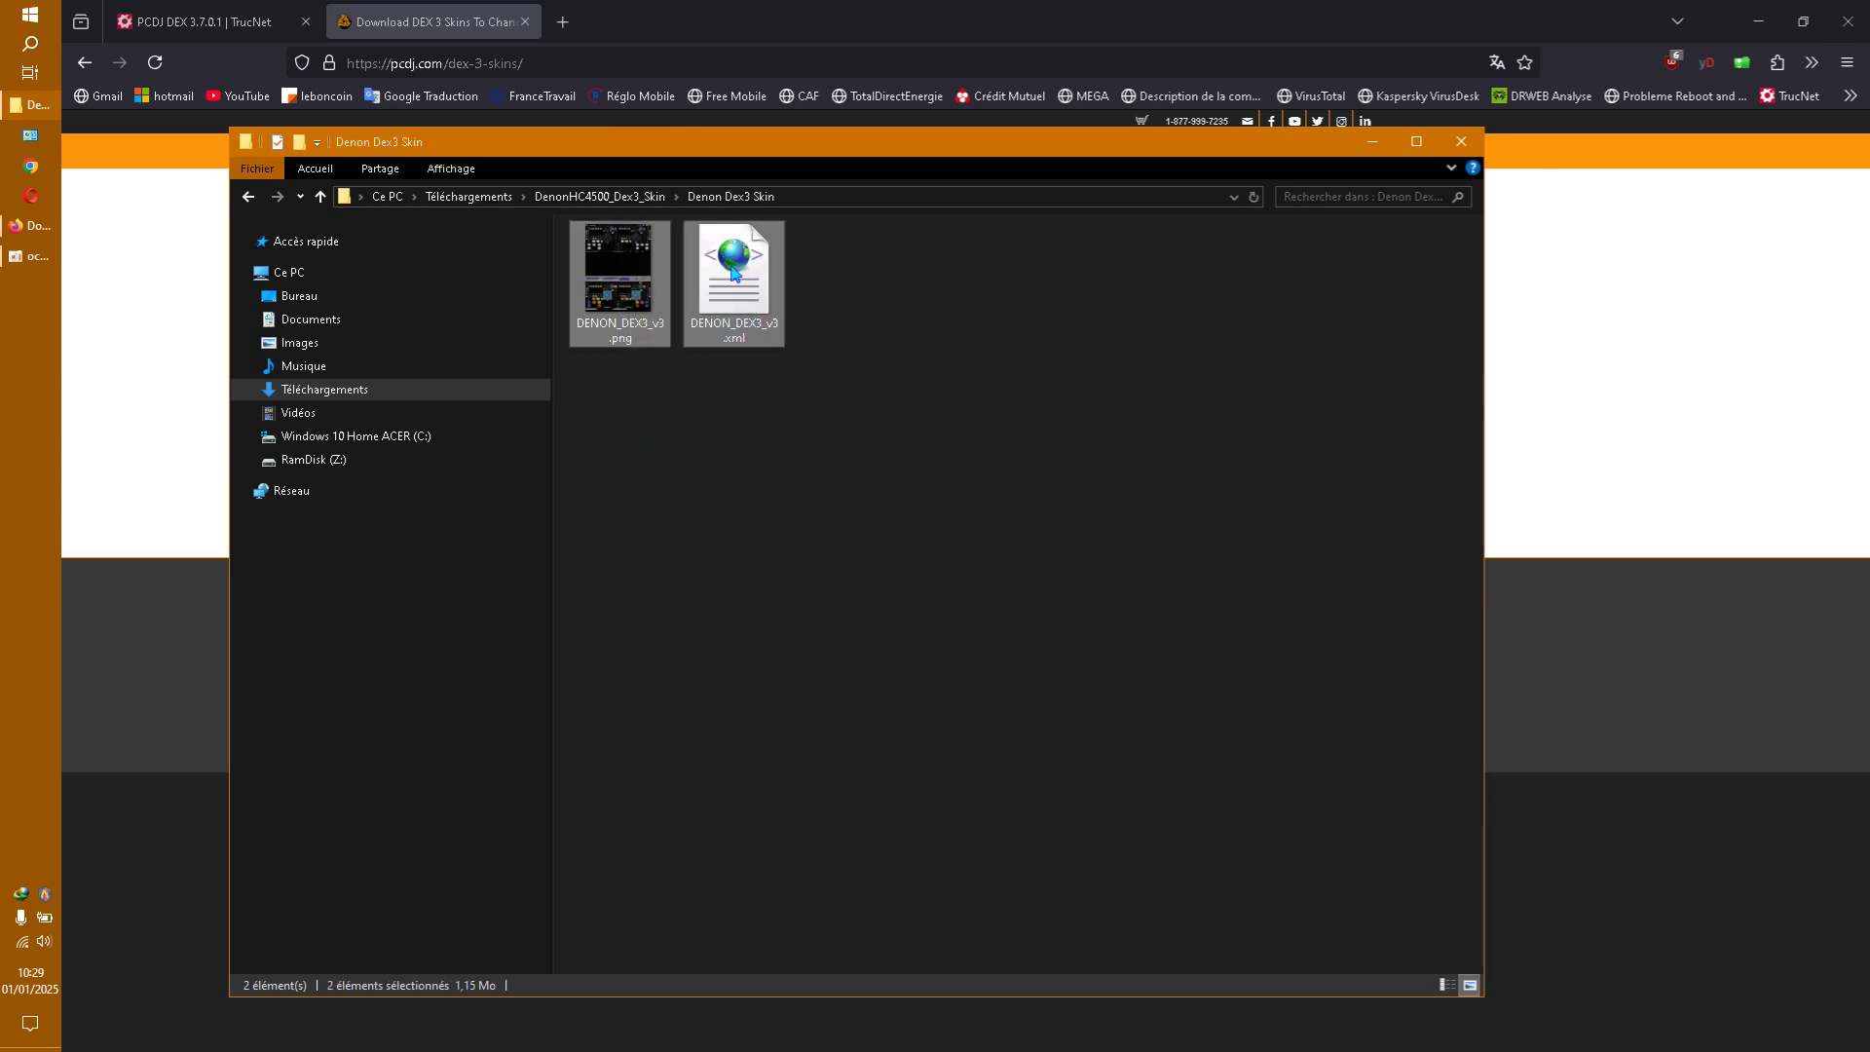
{"action": "right_click", "coordinate": [733, 265]}
{"action": "left_click", "coordinate": [815, 671]}
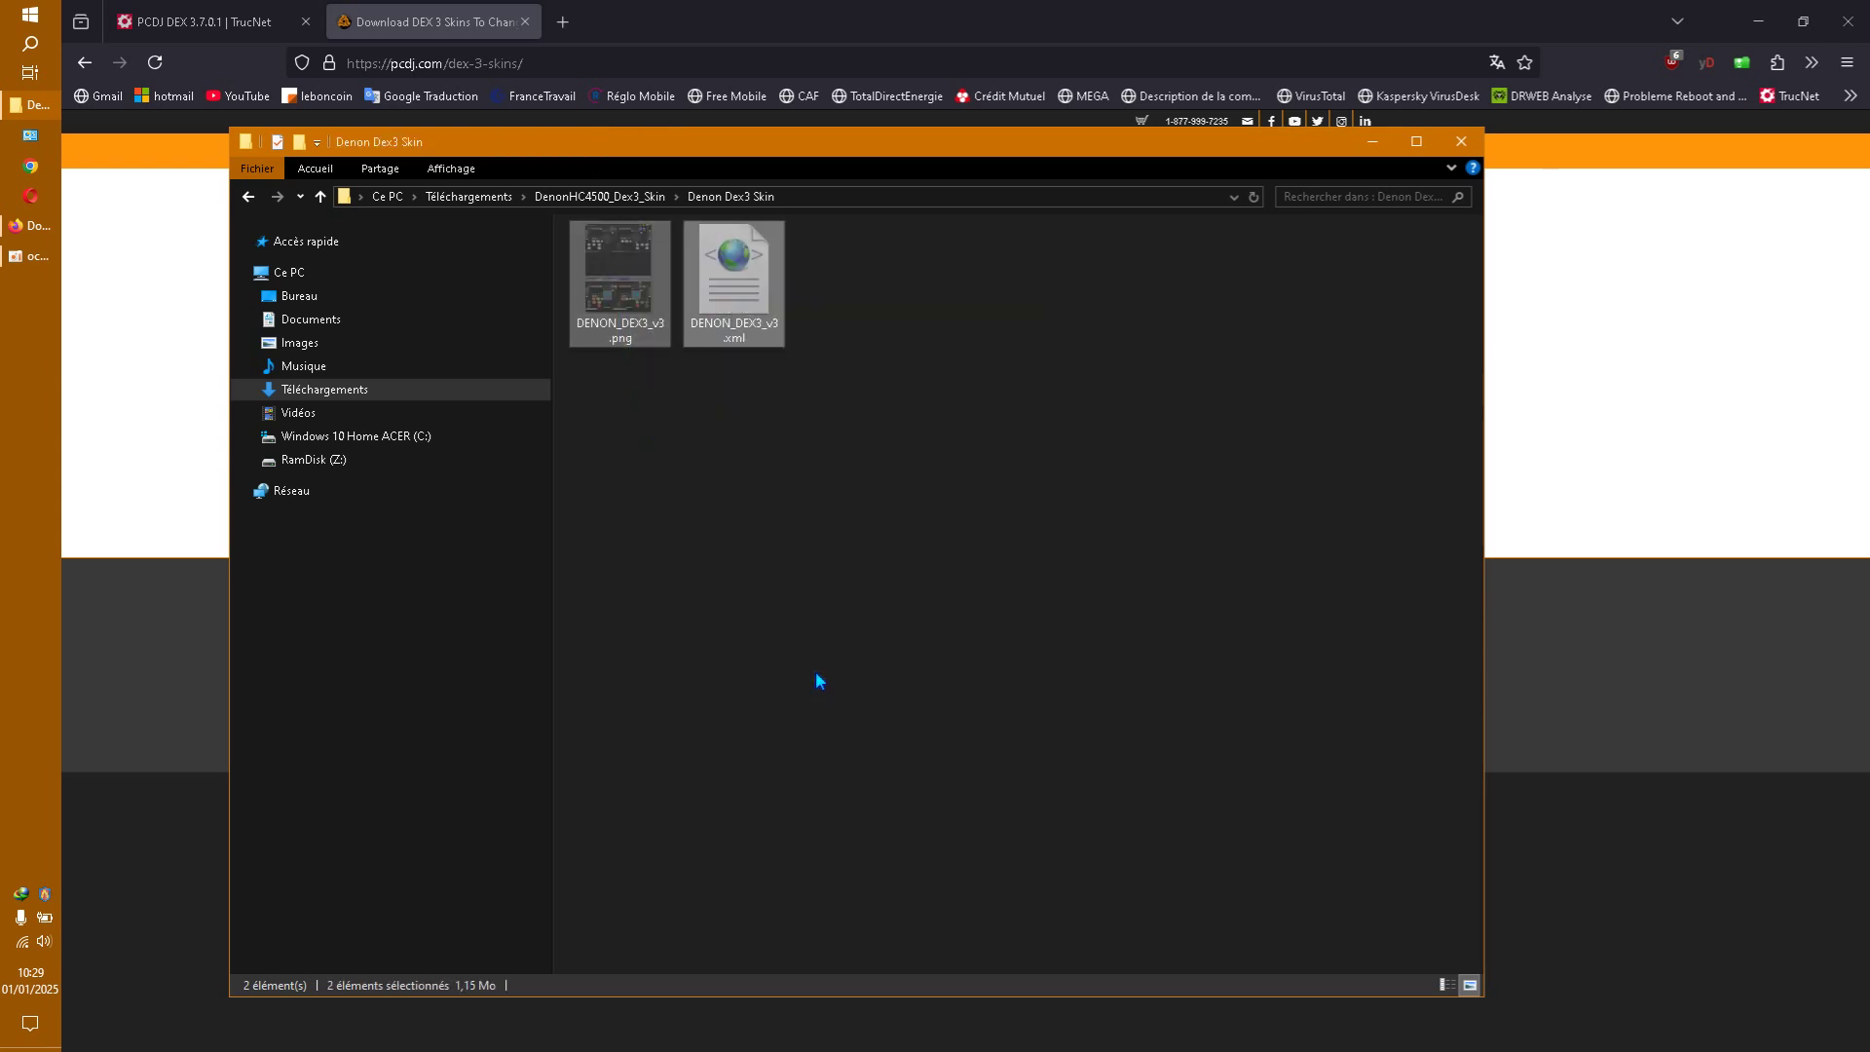
{"action": "left_click", "coordinate": [250, 198]}
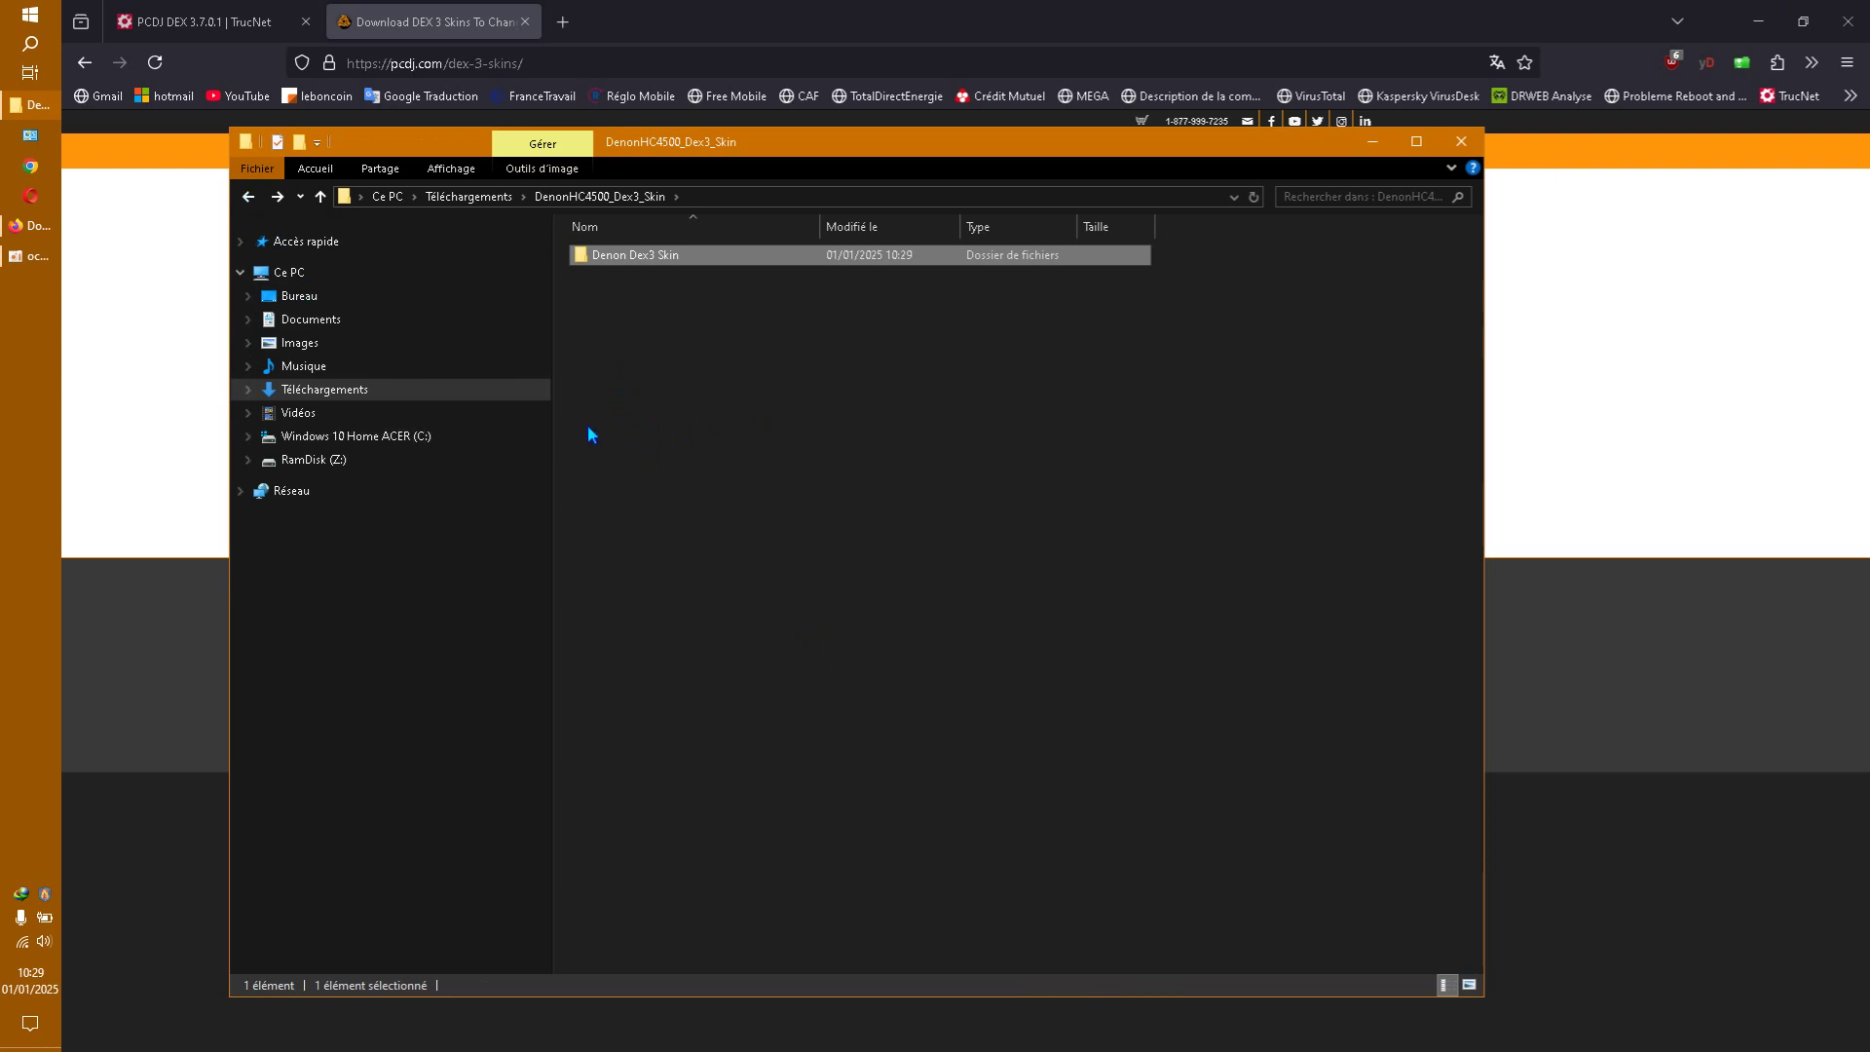
{"action": "right_click", "coordinate": [647, 308]}
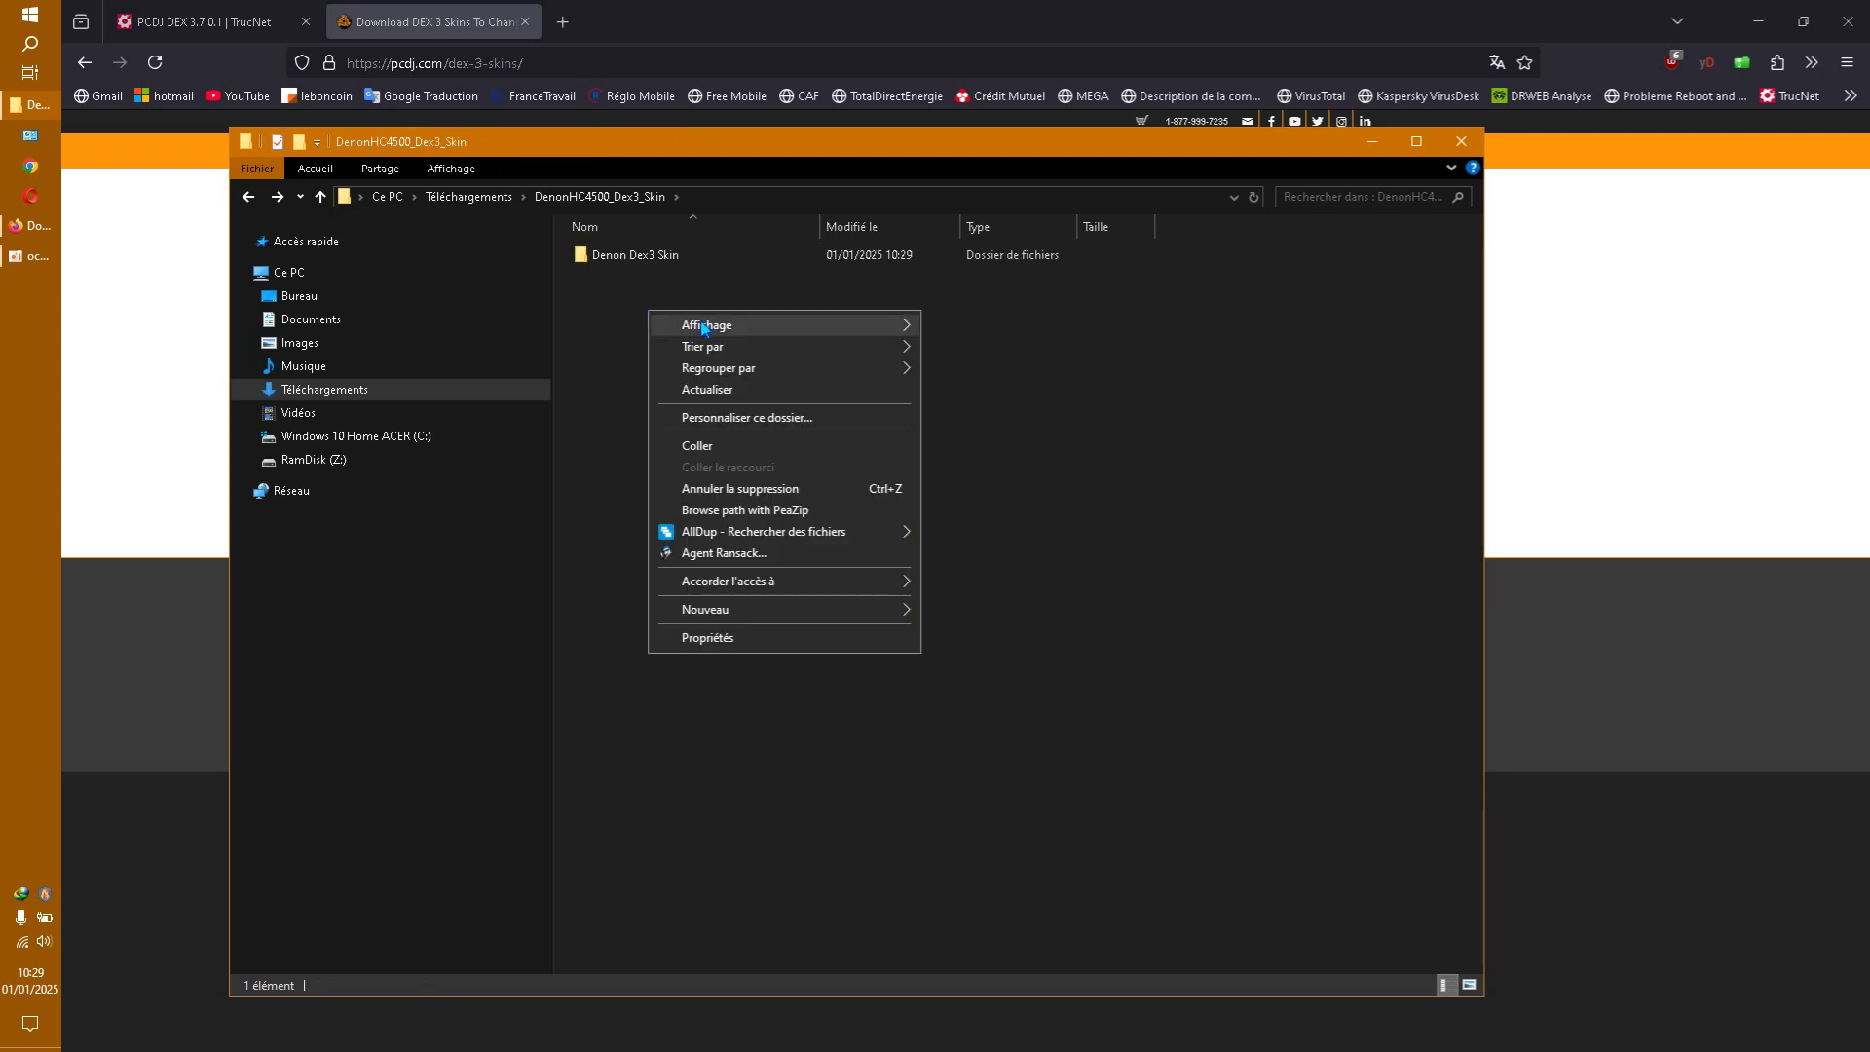
{"action": "left_click", "coordinate": [726, 446]}
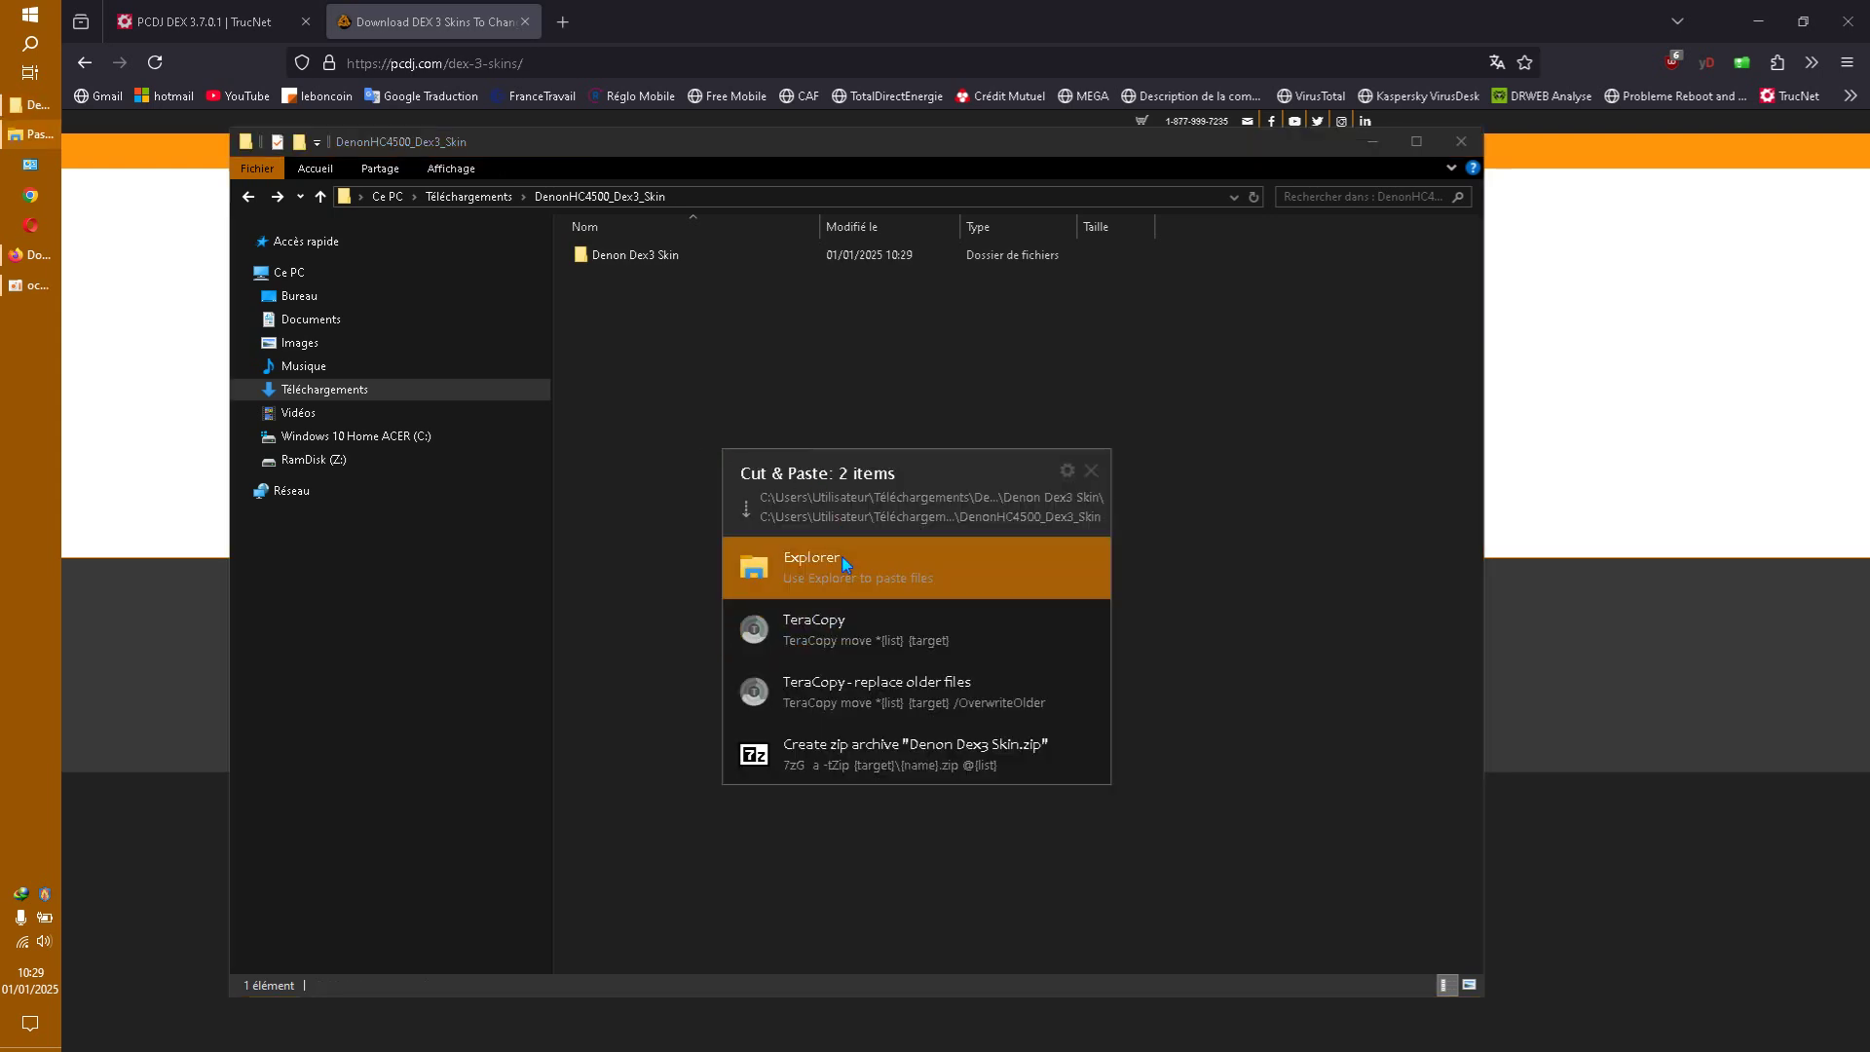
{"action": "left_click", "coordinate": [841, 557]}
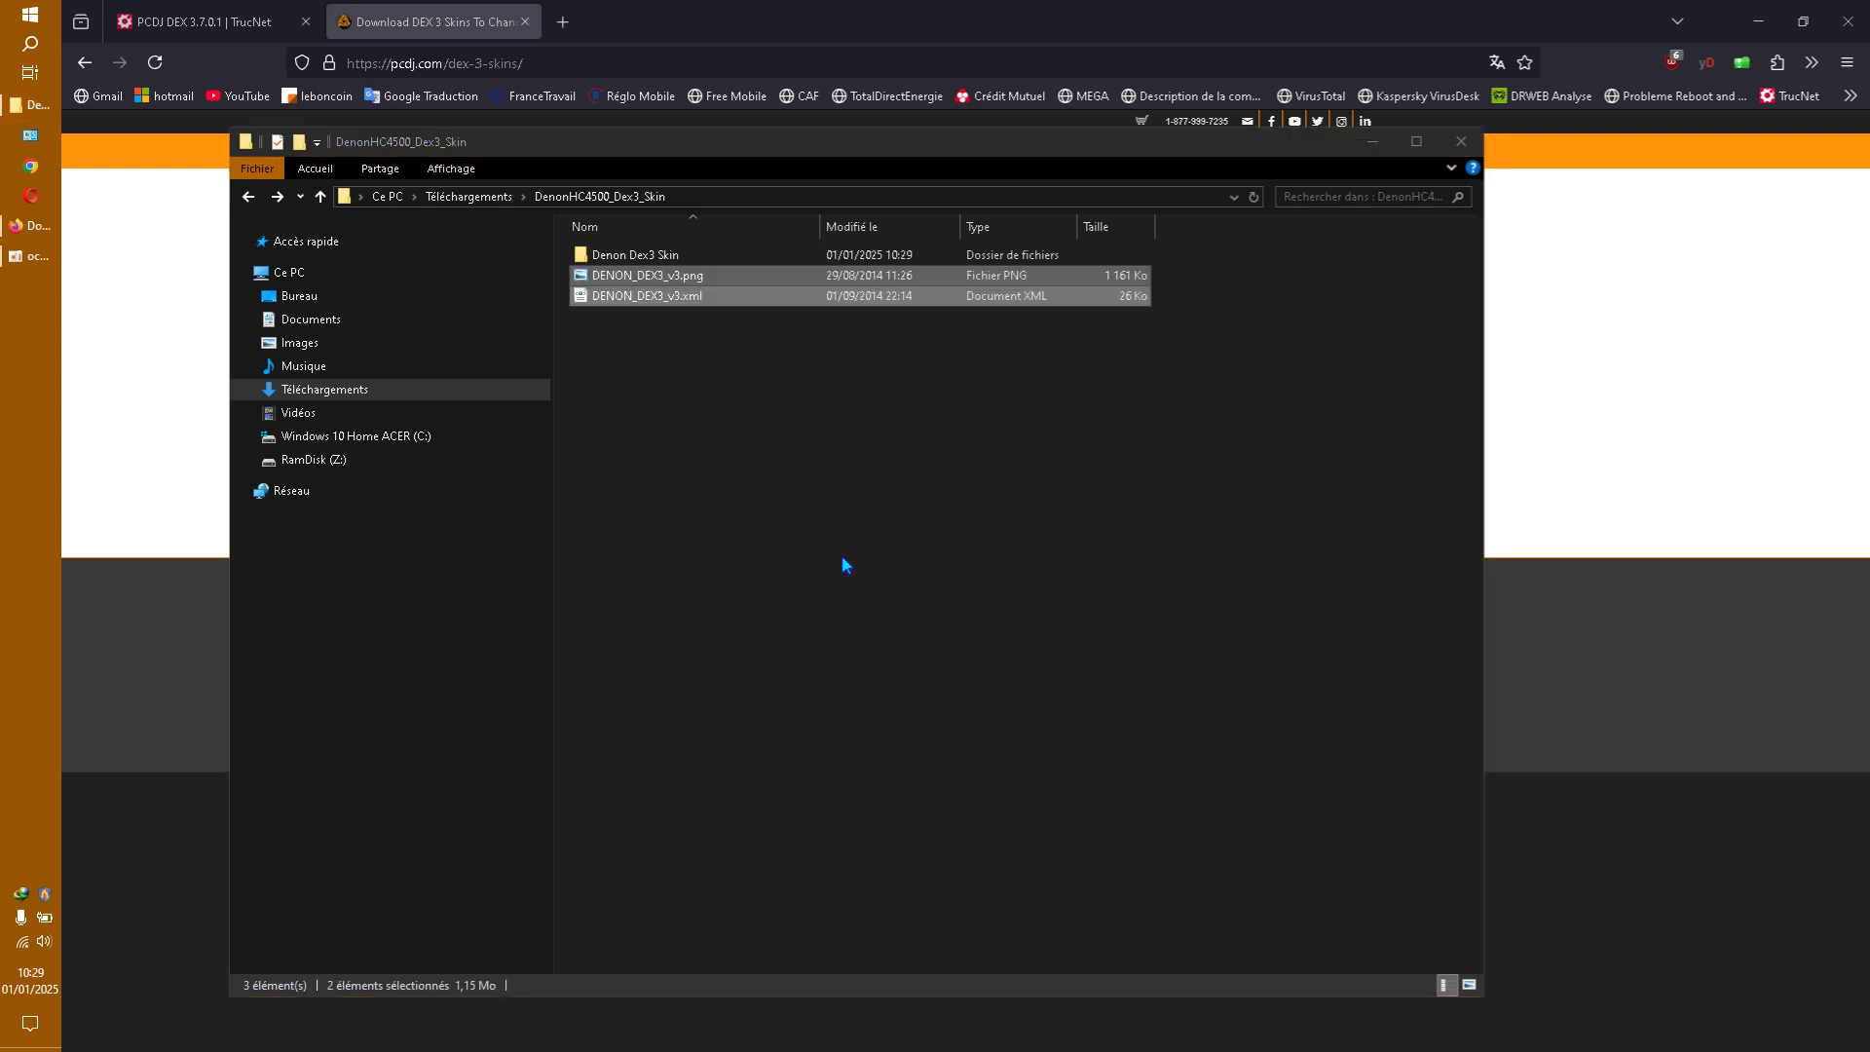
Look over the files in the DEX3_SlamDunks_Skin folder, then return to the Downloads folder
{"action": "left_click", "coordinate": [248, 199]}
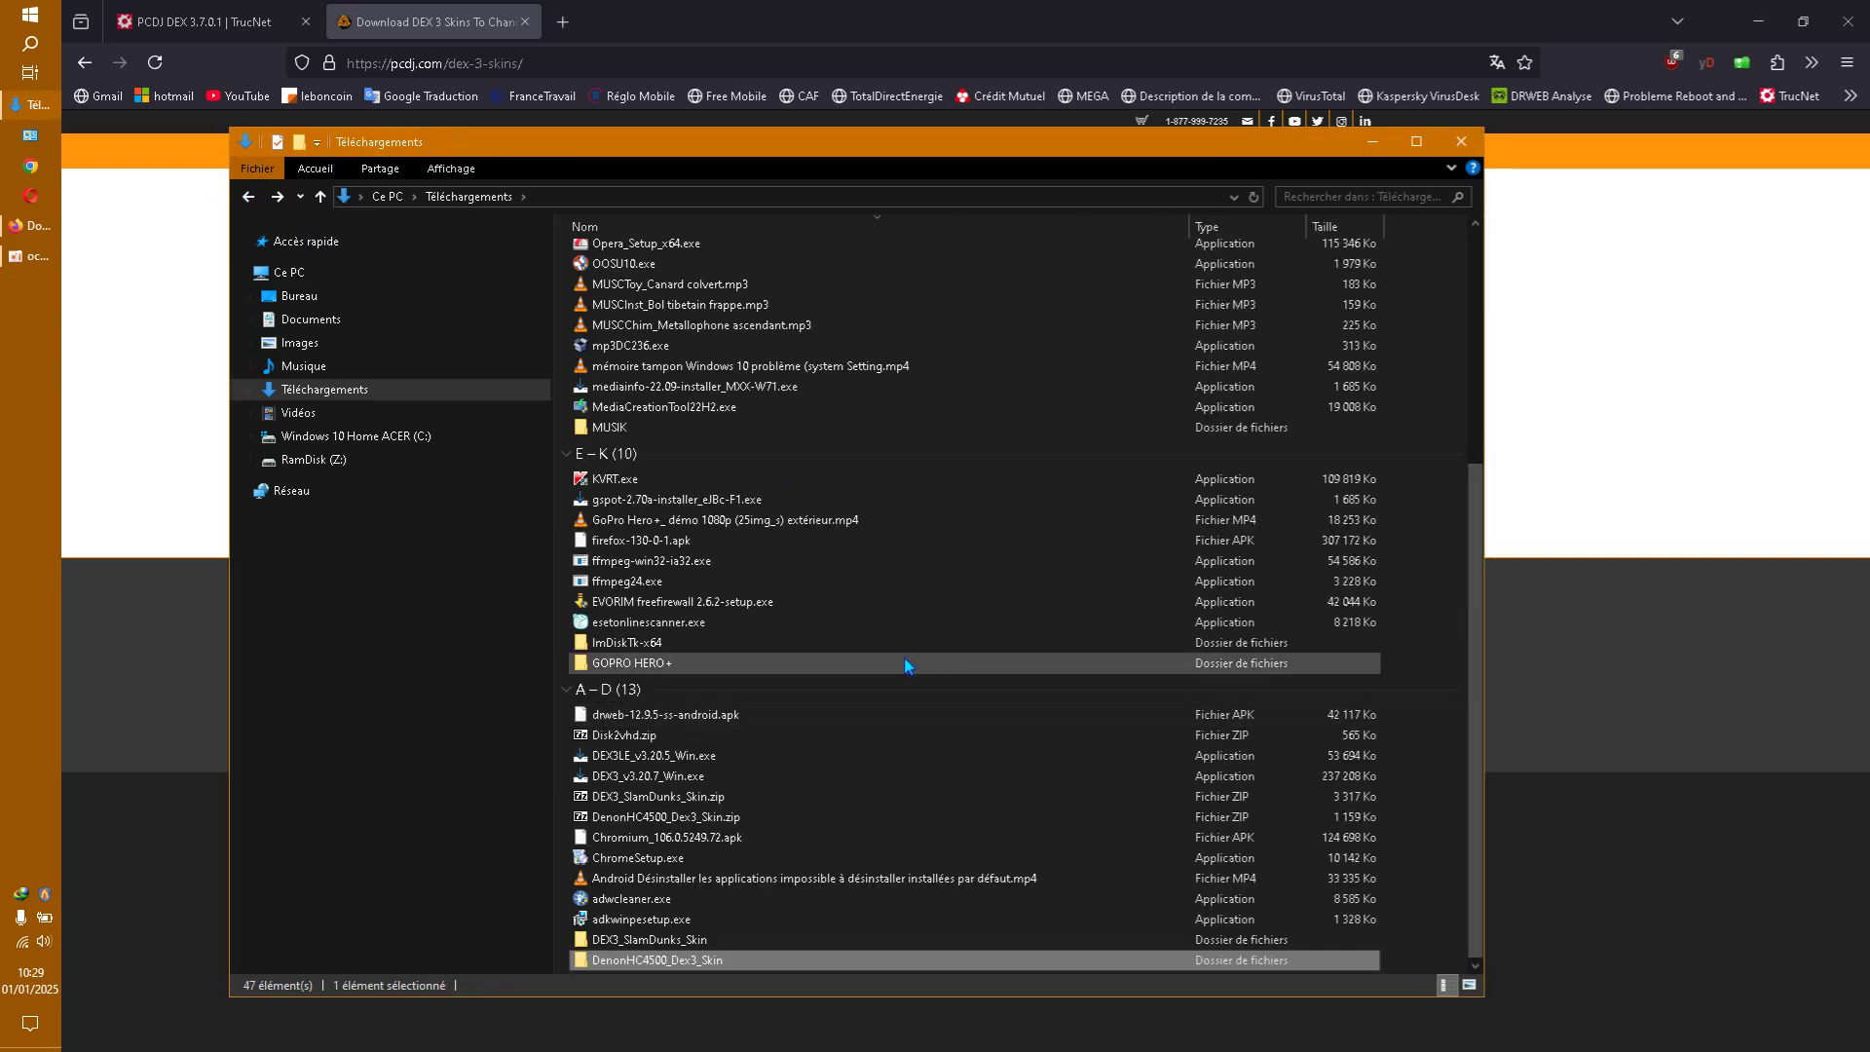
{"action": "double_click", "coordinate": [670, 941]}
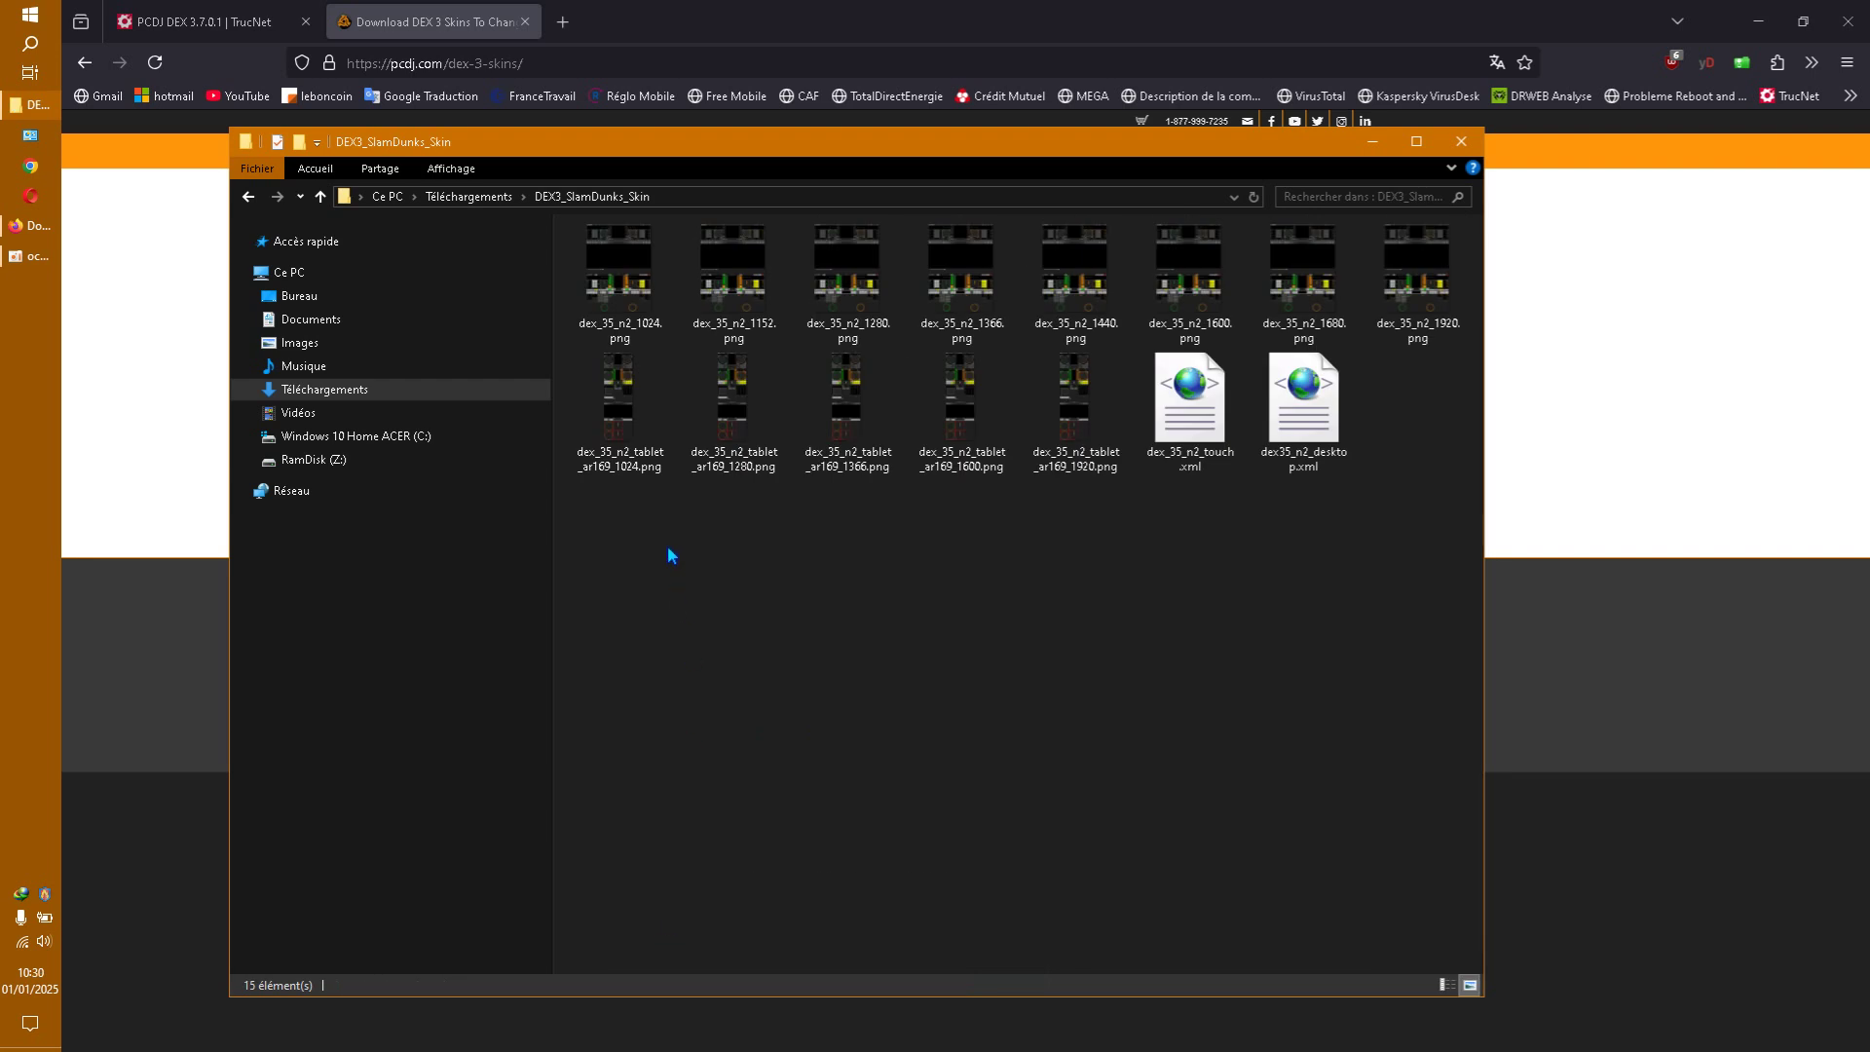
{"action": "left_click_drag", "start_coordinate": [641, 599], "coordinate": [1386, 265]}
{"action": "left_click", "coordinate": [1050, 617]}
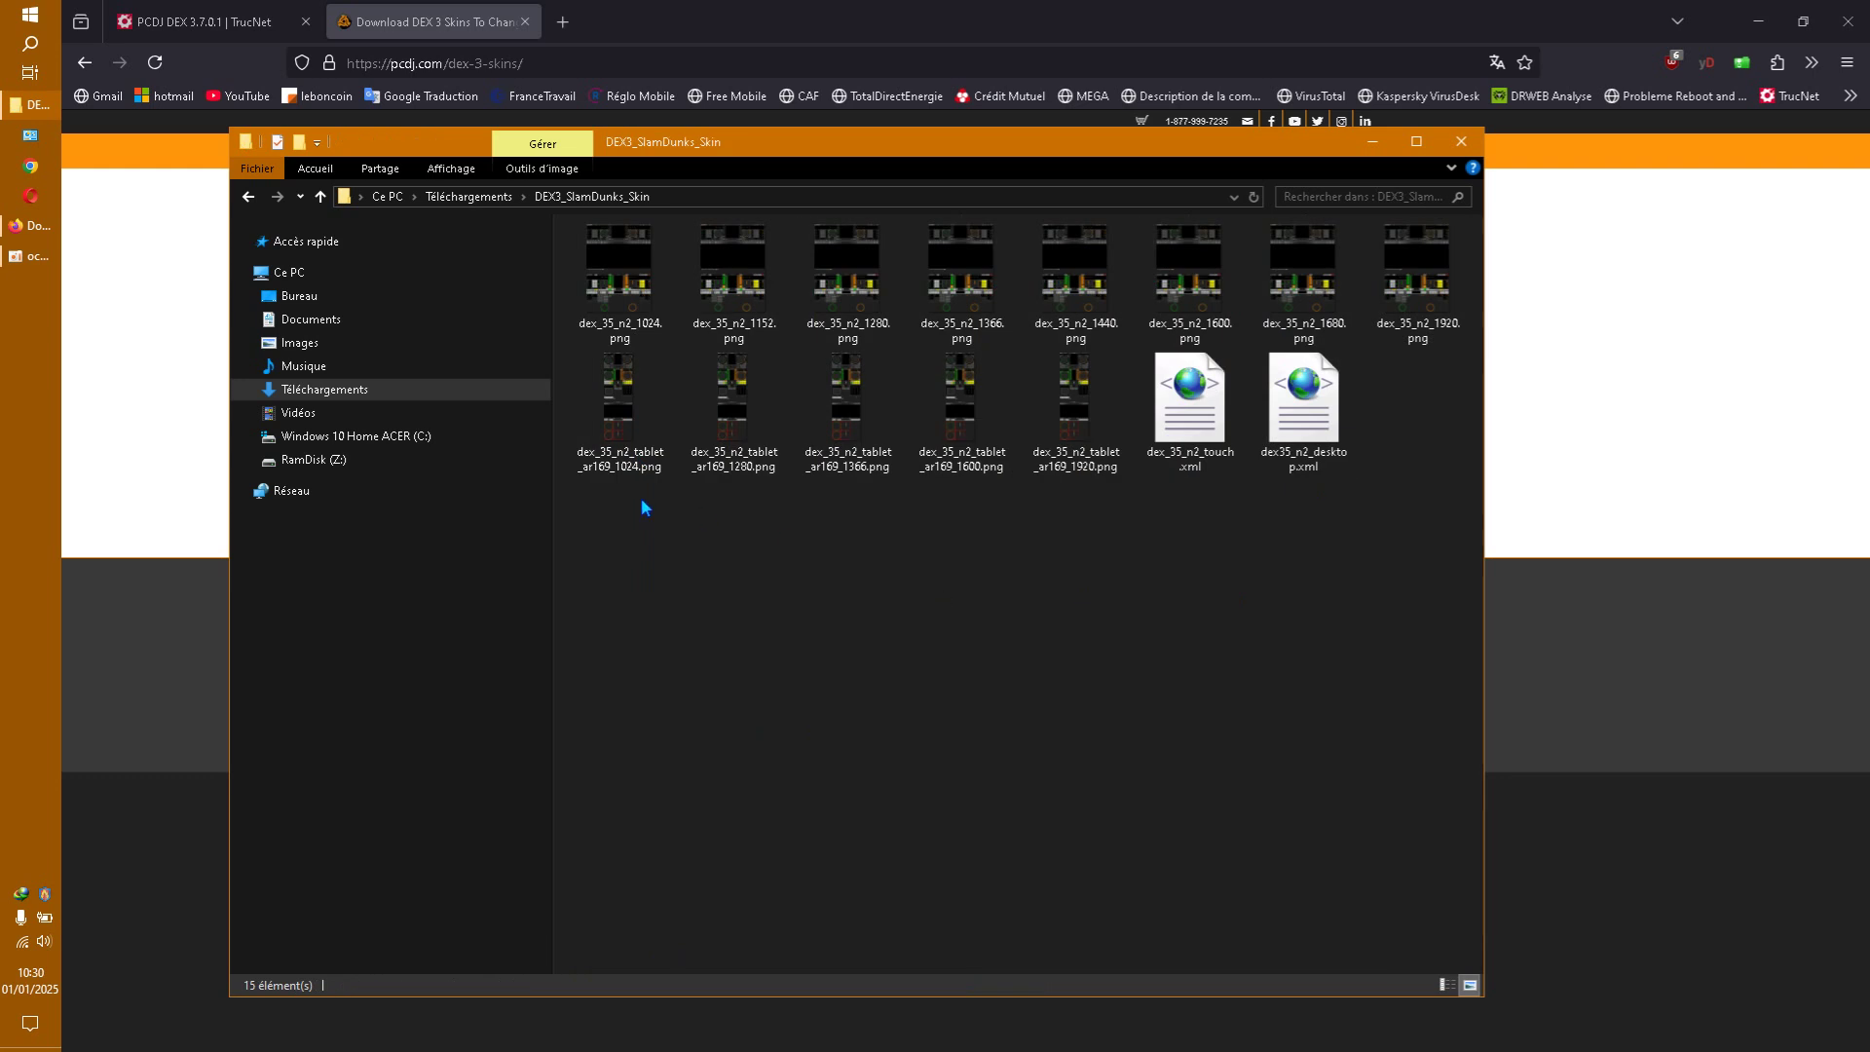
{"action": "left_click", "coordinate": [248, 198]}
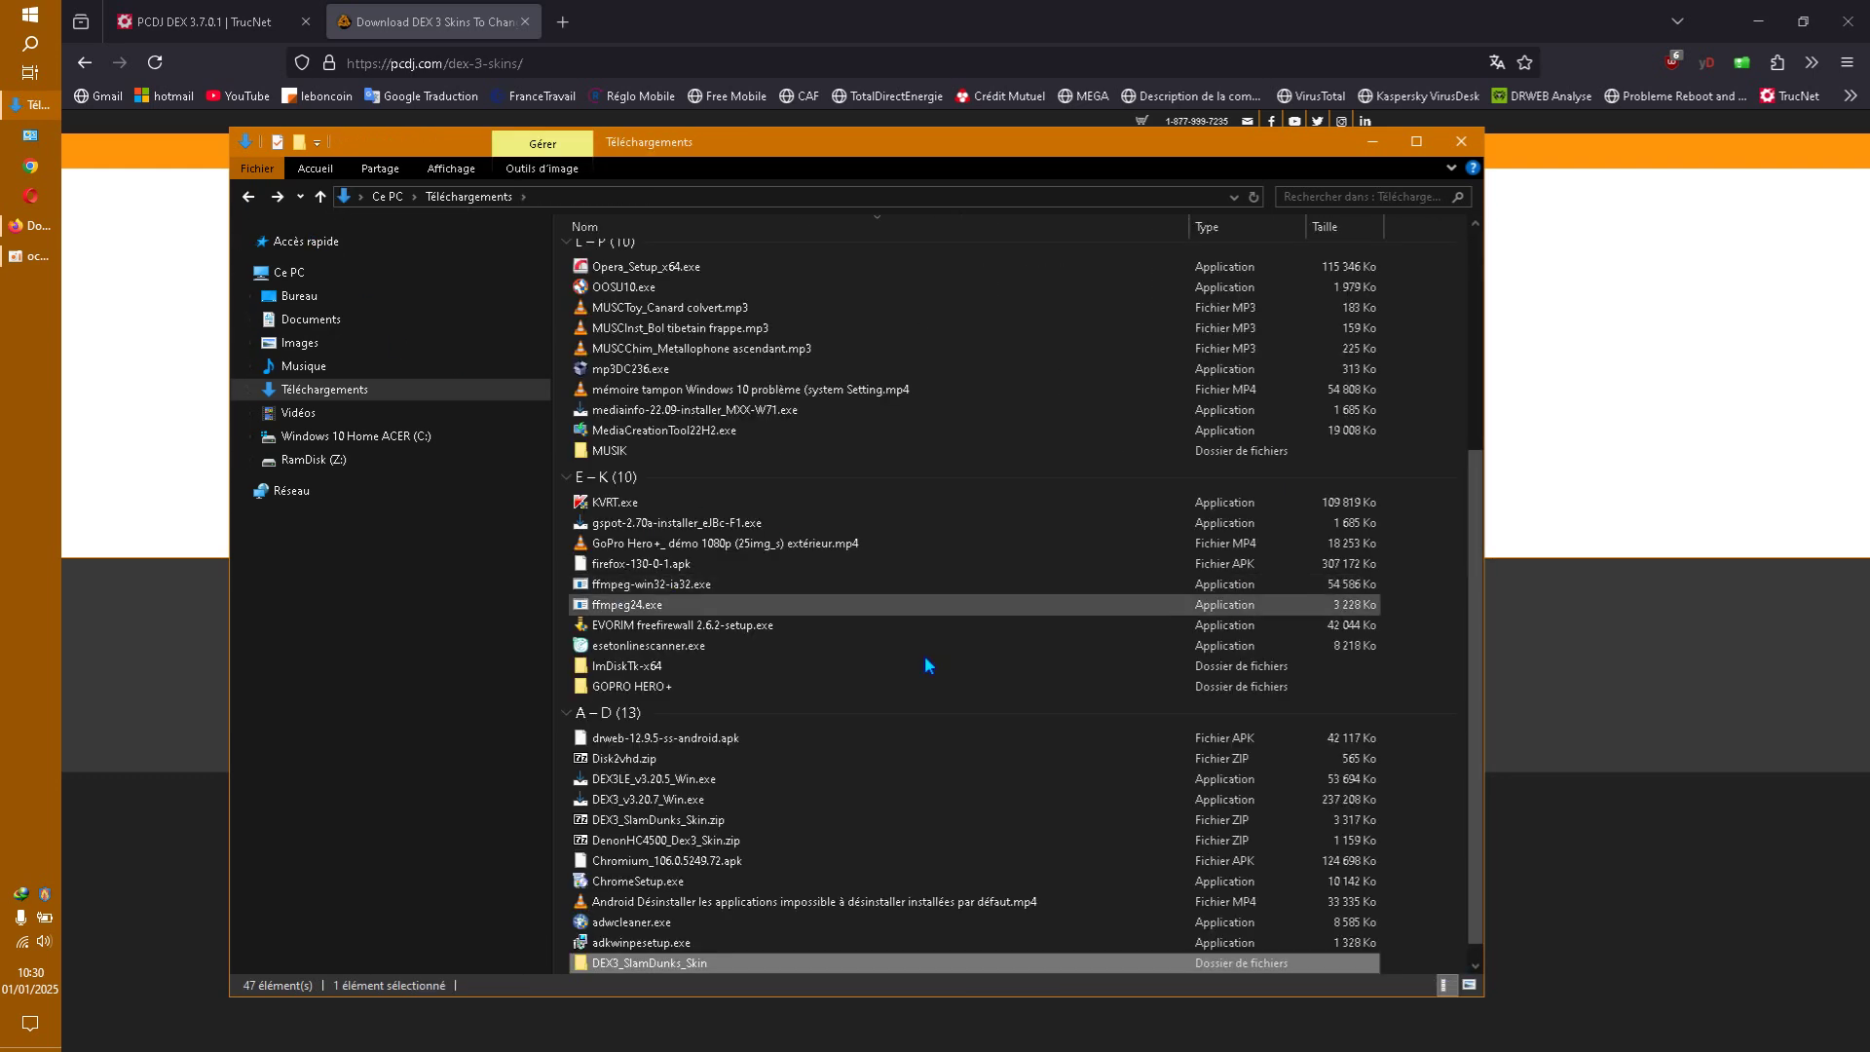
{"action": "scroll", "coordinate": [955, 793], "scroll_direction": "down", "scroll_amount": 1}
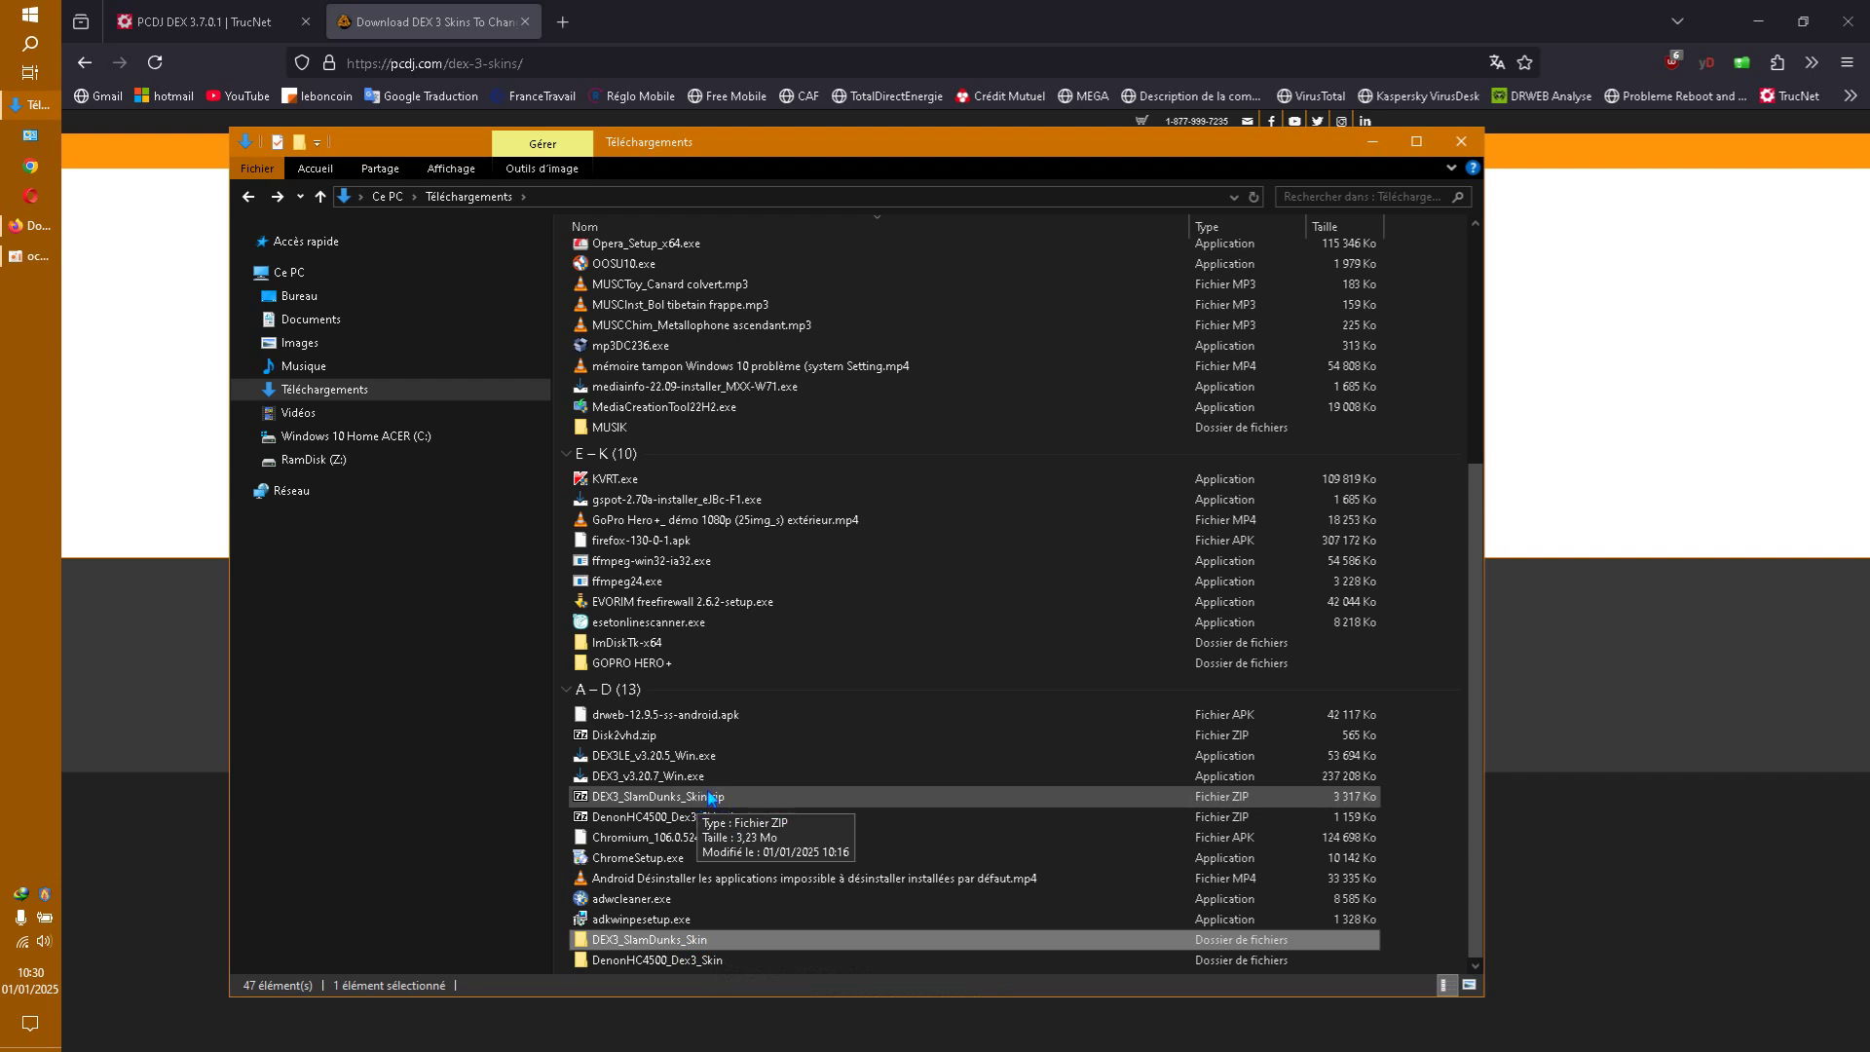
In DEX3_SlamDunks_Skin, delete the dex_35_n2 images for 1024, 1152 and 1280 and the tablet_ar169 images for 1024 and 1280
{"action": "double_click", "coordinate": [698, 941]}
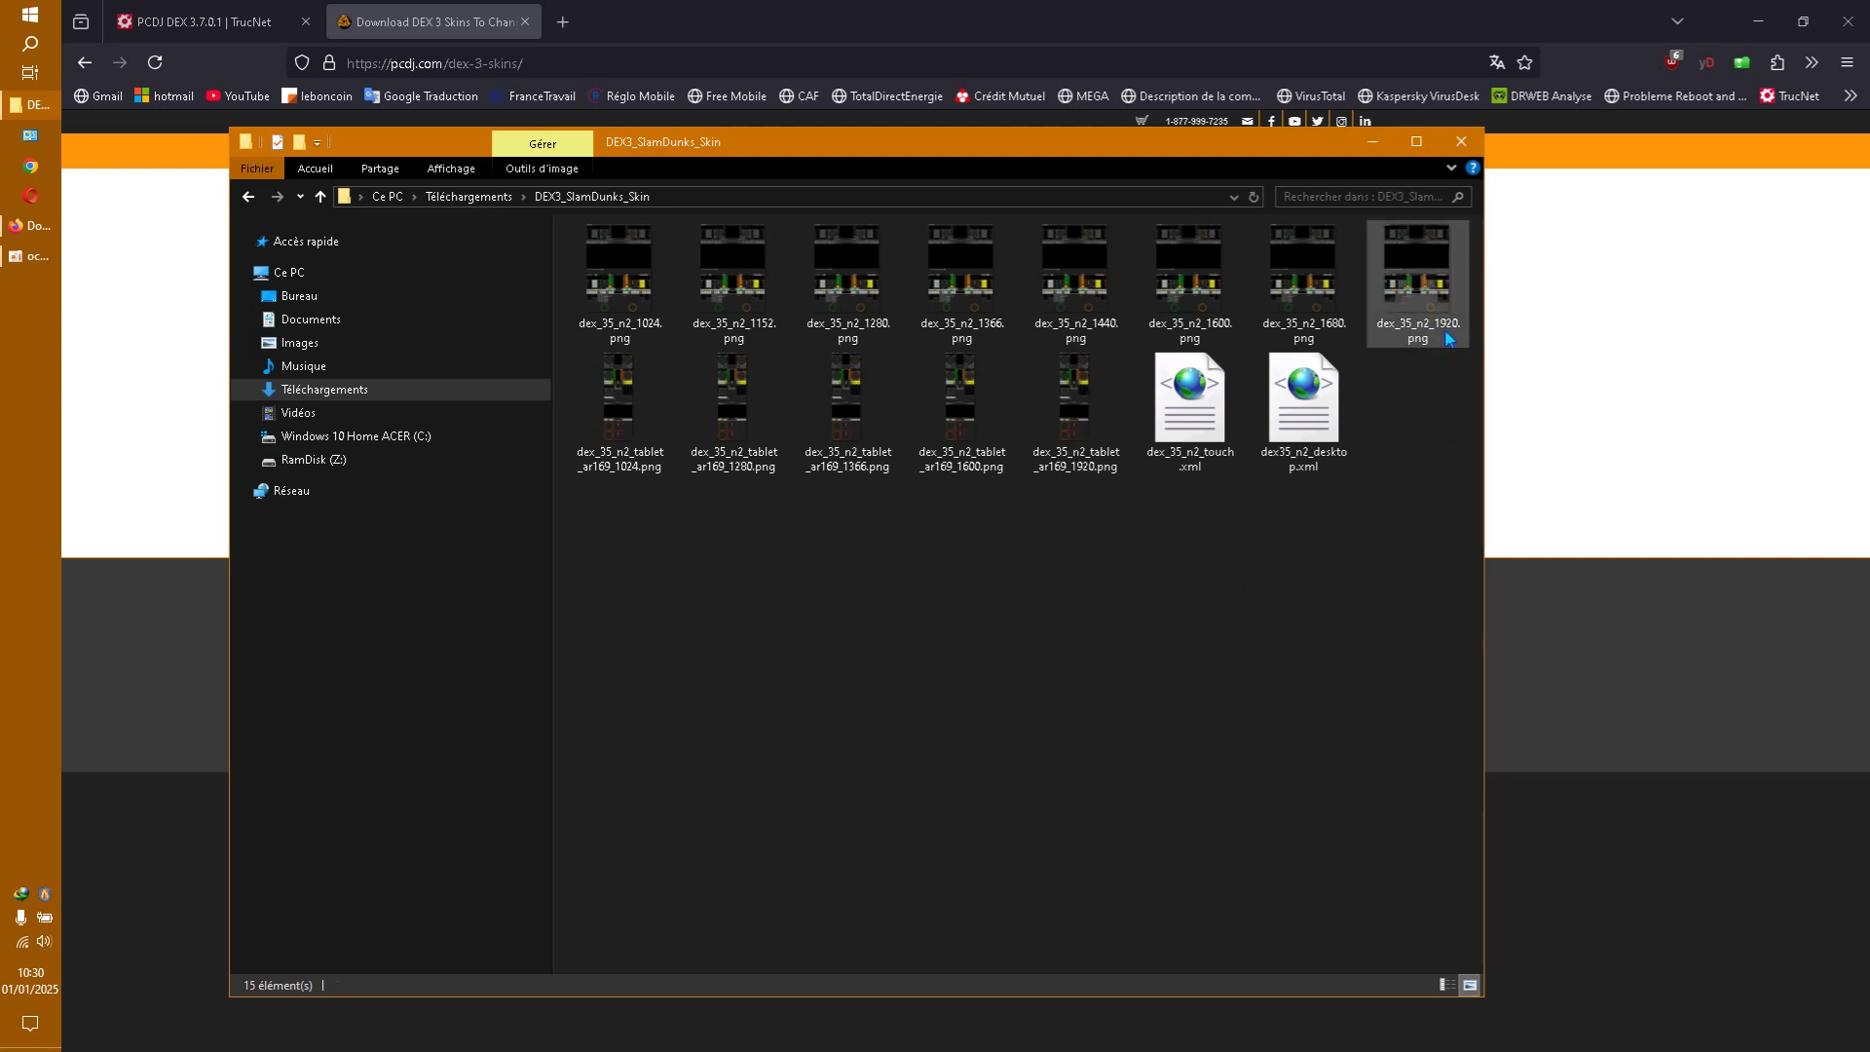
{"action": "mouse_move", "coordinate": [1448, 332]}
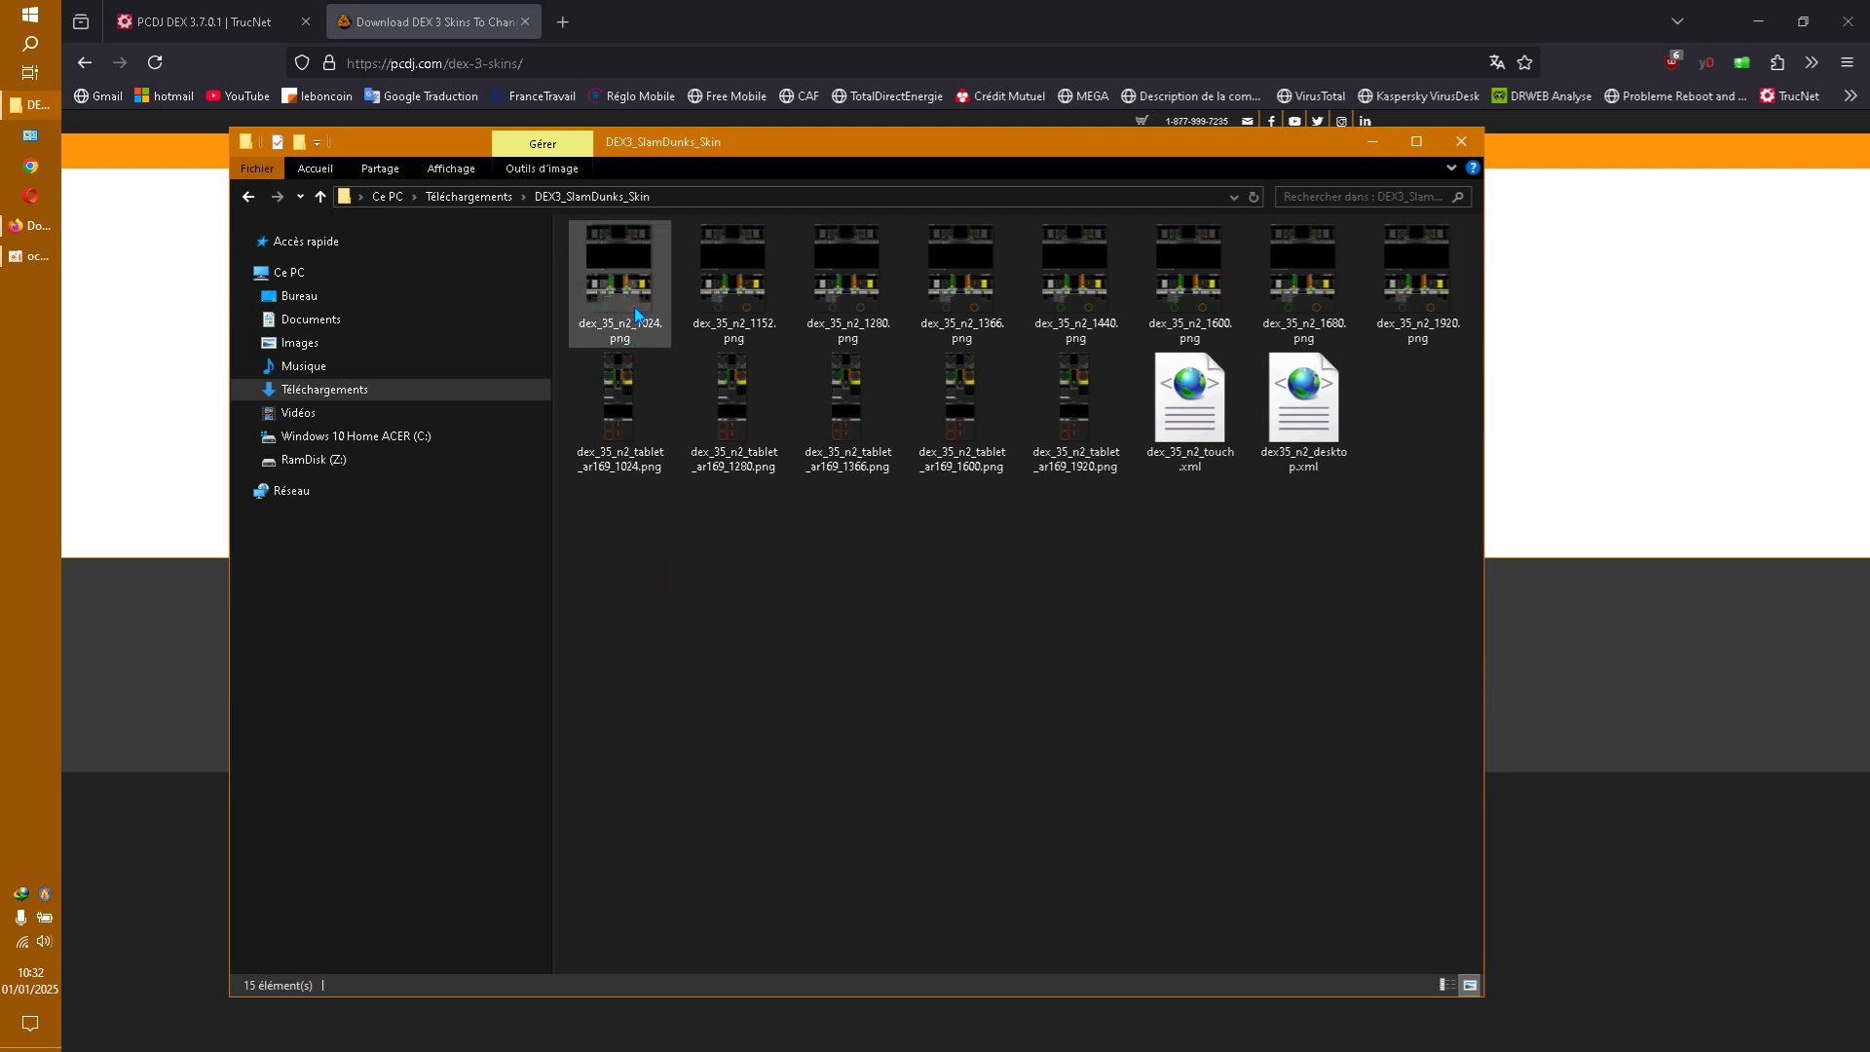
{"action": "mouse_move", "coordinate": [635, 314]}
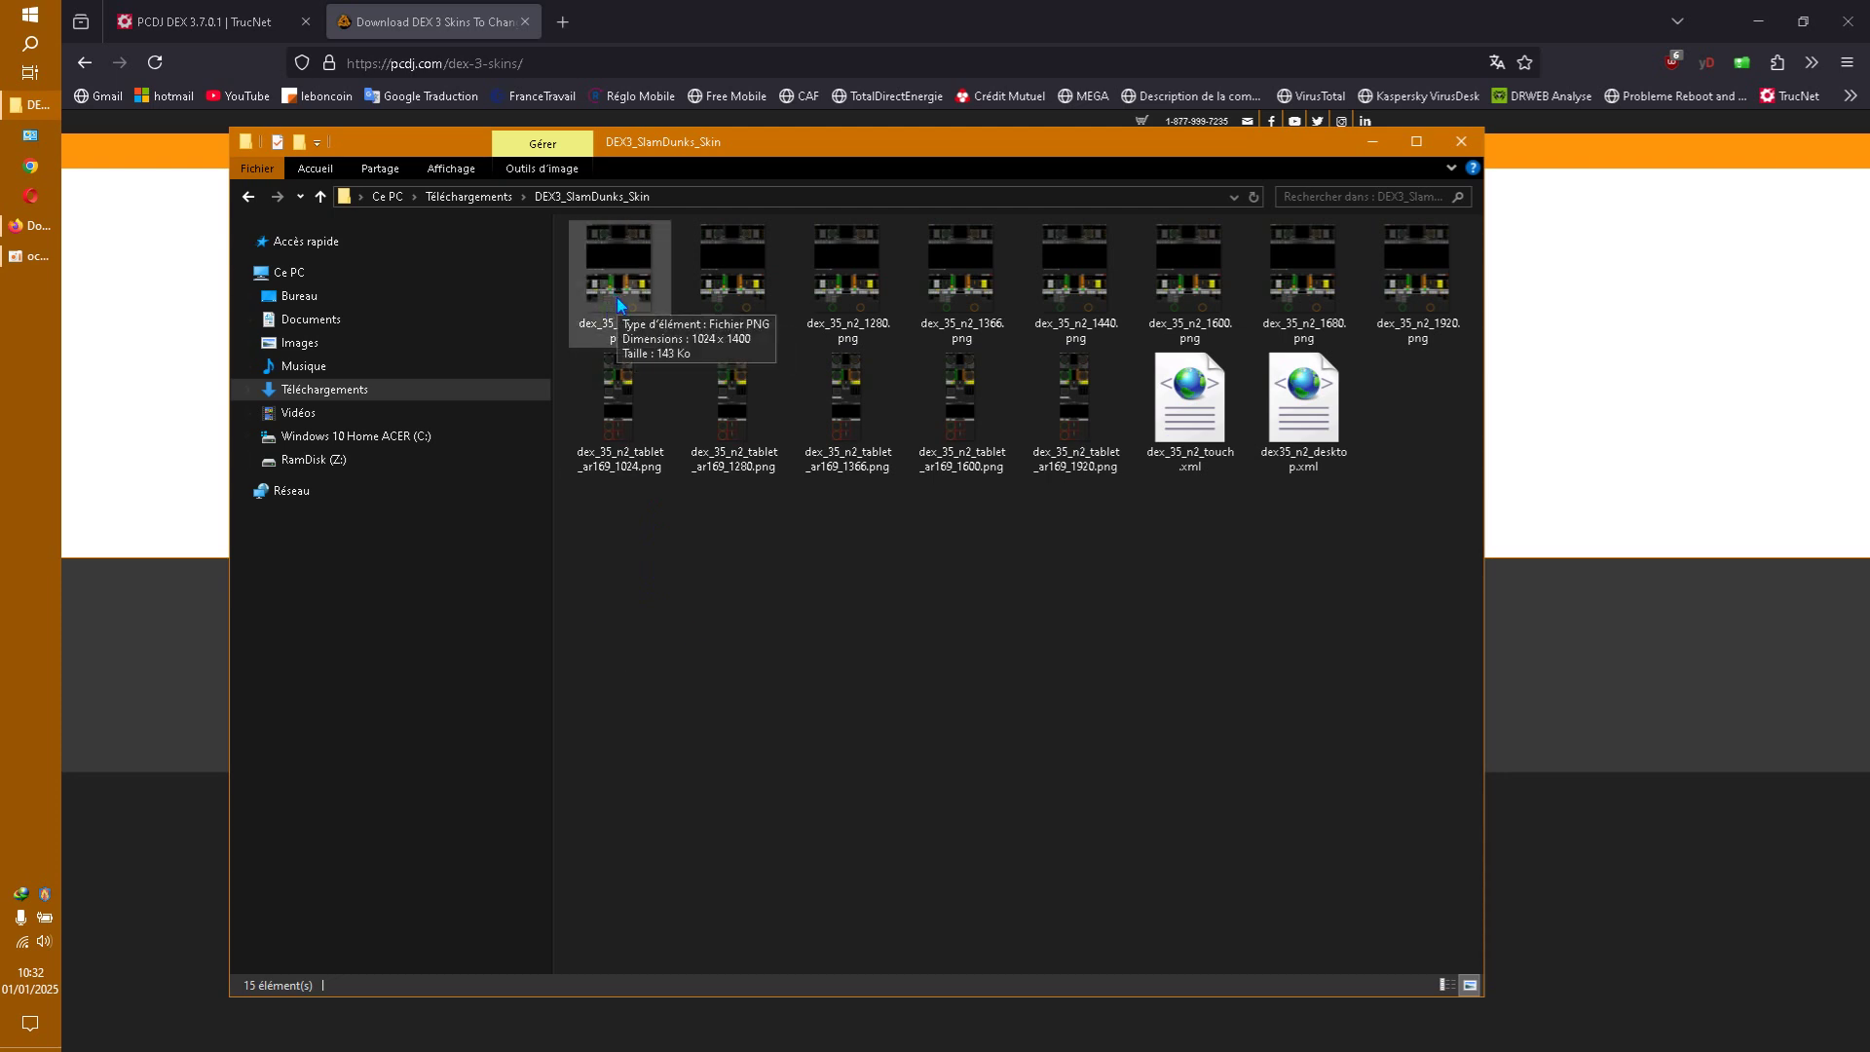
{"action": "left_click", "coordinate": [642, 328]}
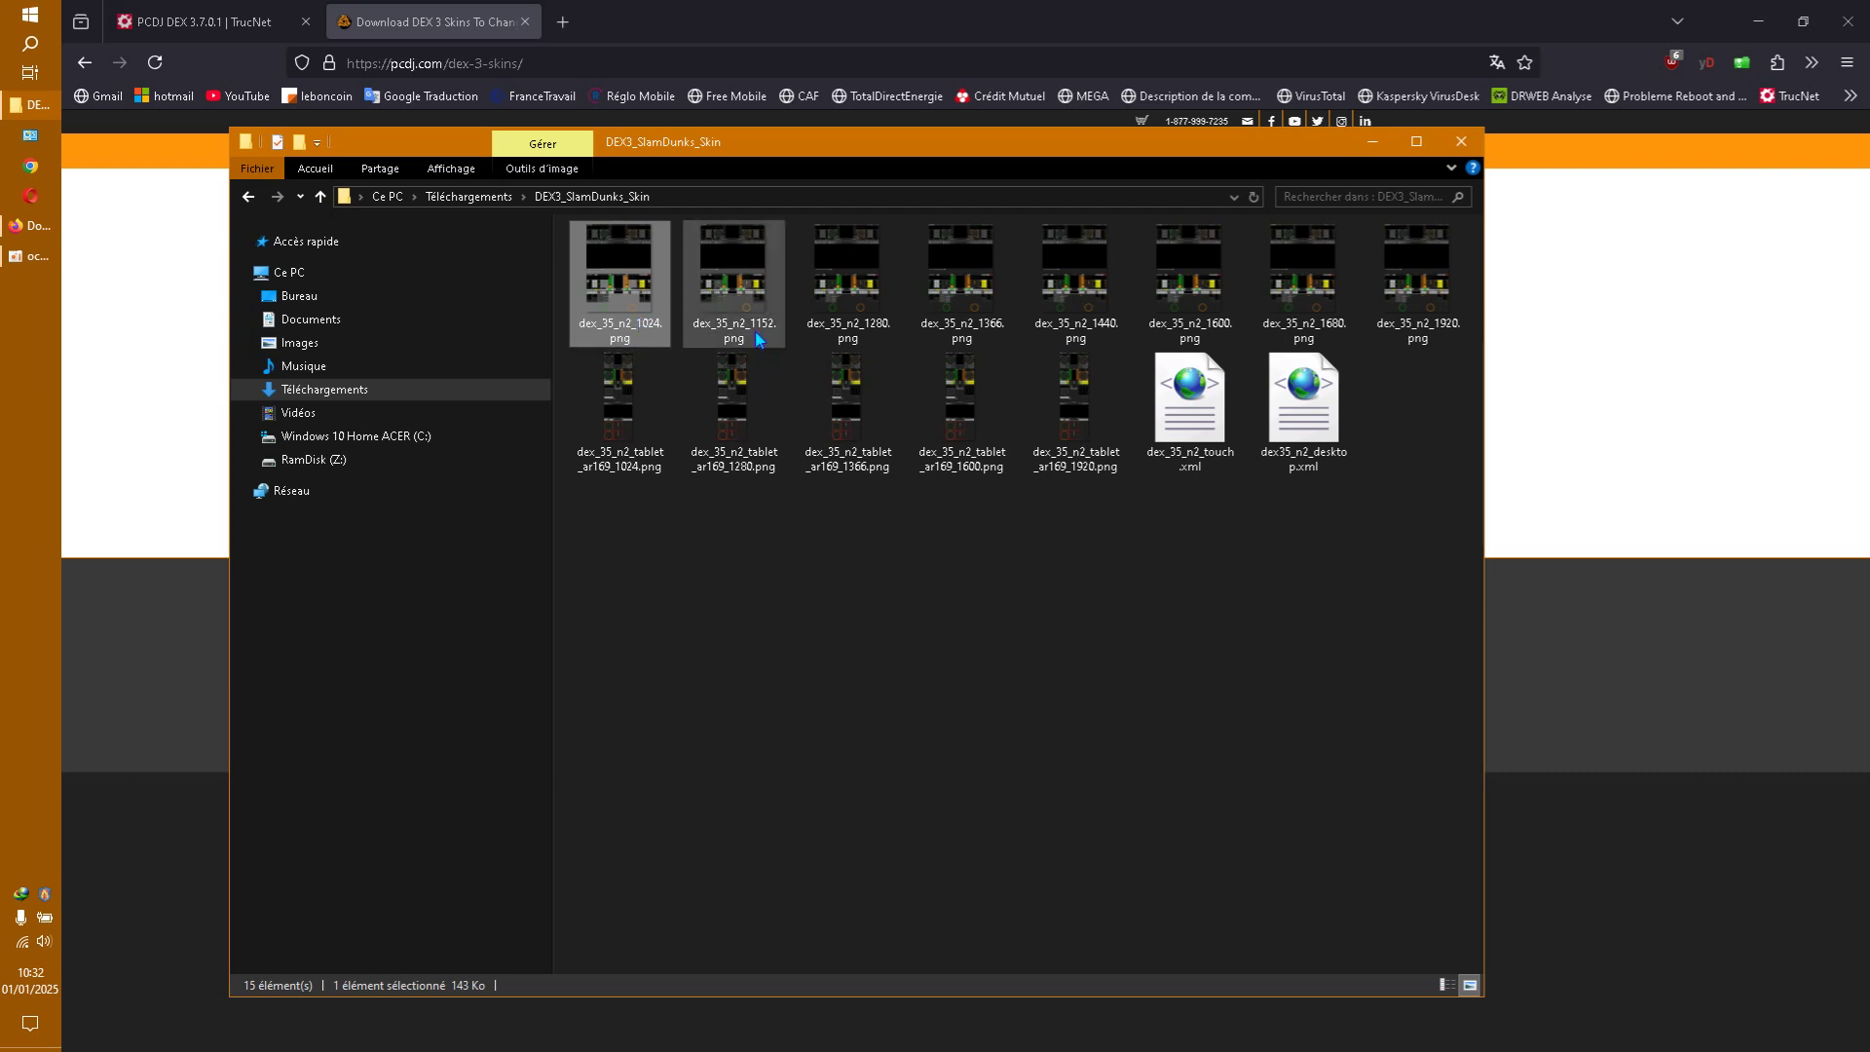
{"action": "left_click", "coordinate": [740, 312], "text": "ctrl"}
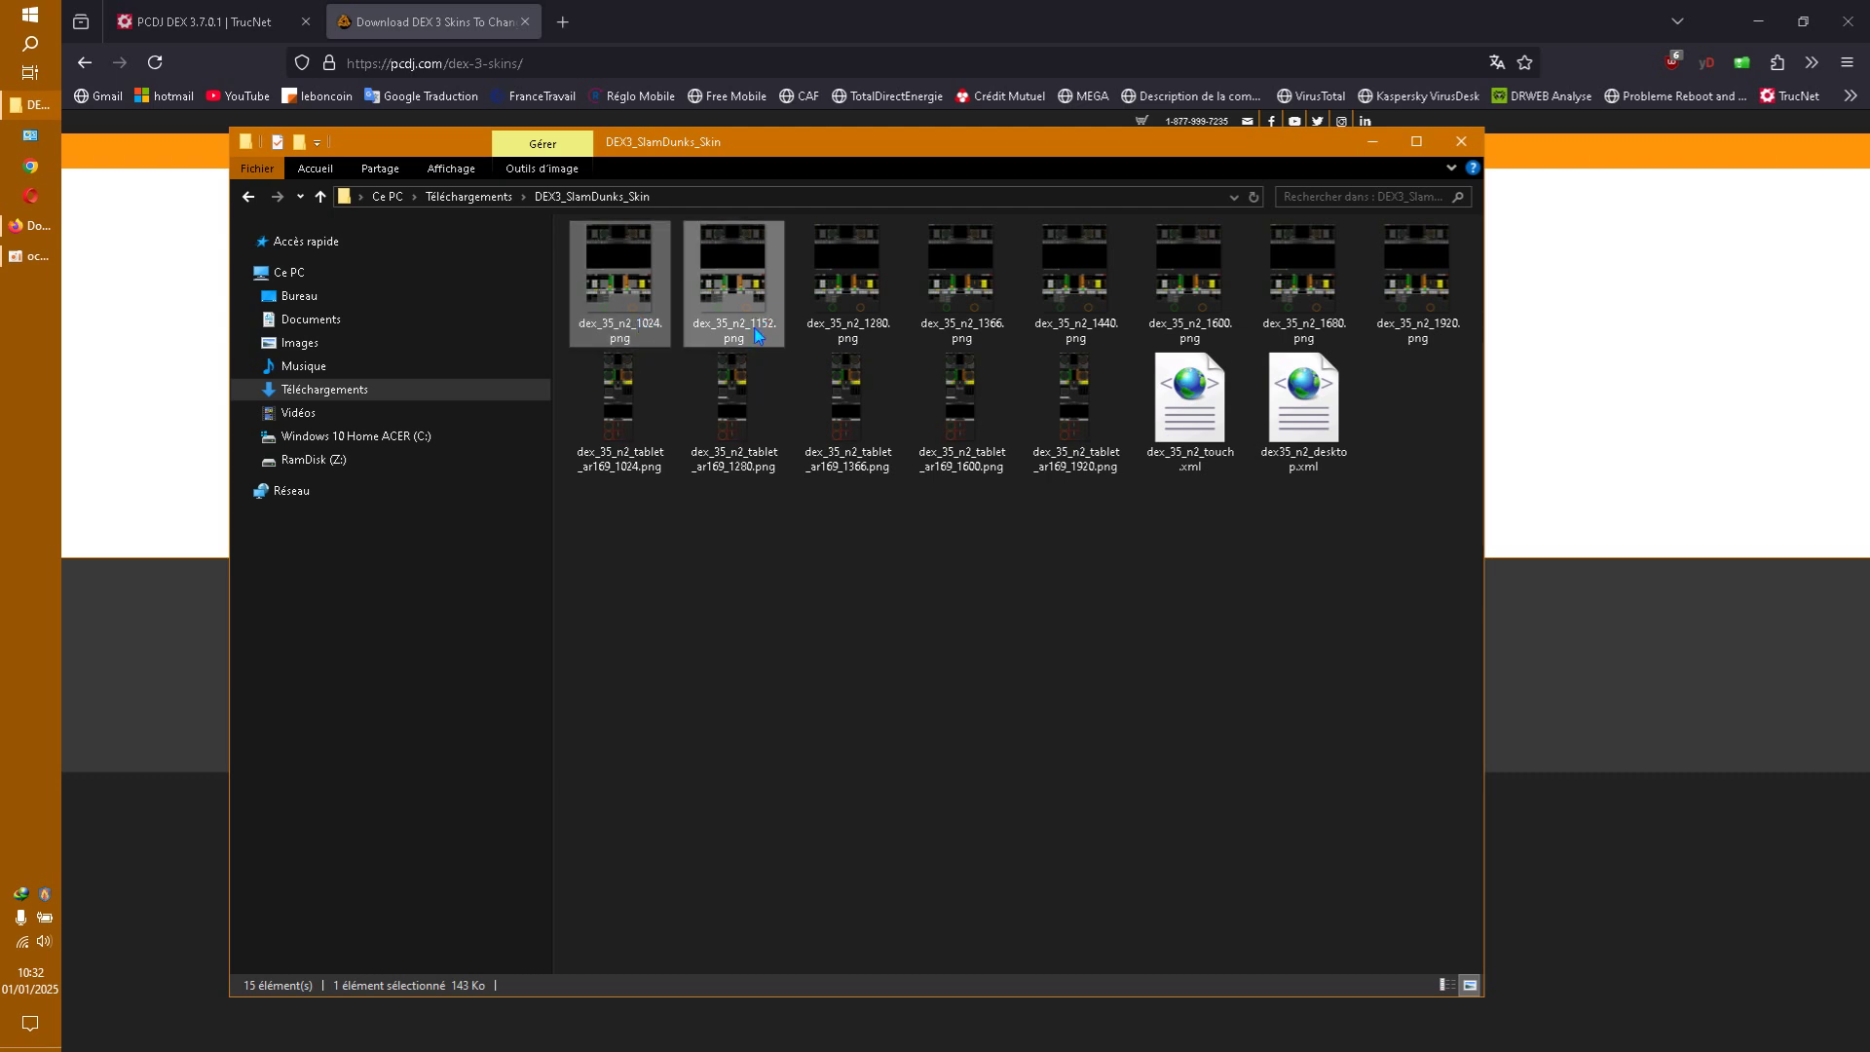
{"action": "left_click", "coordinate": [840, 312], "text": "ctrl"}
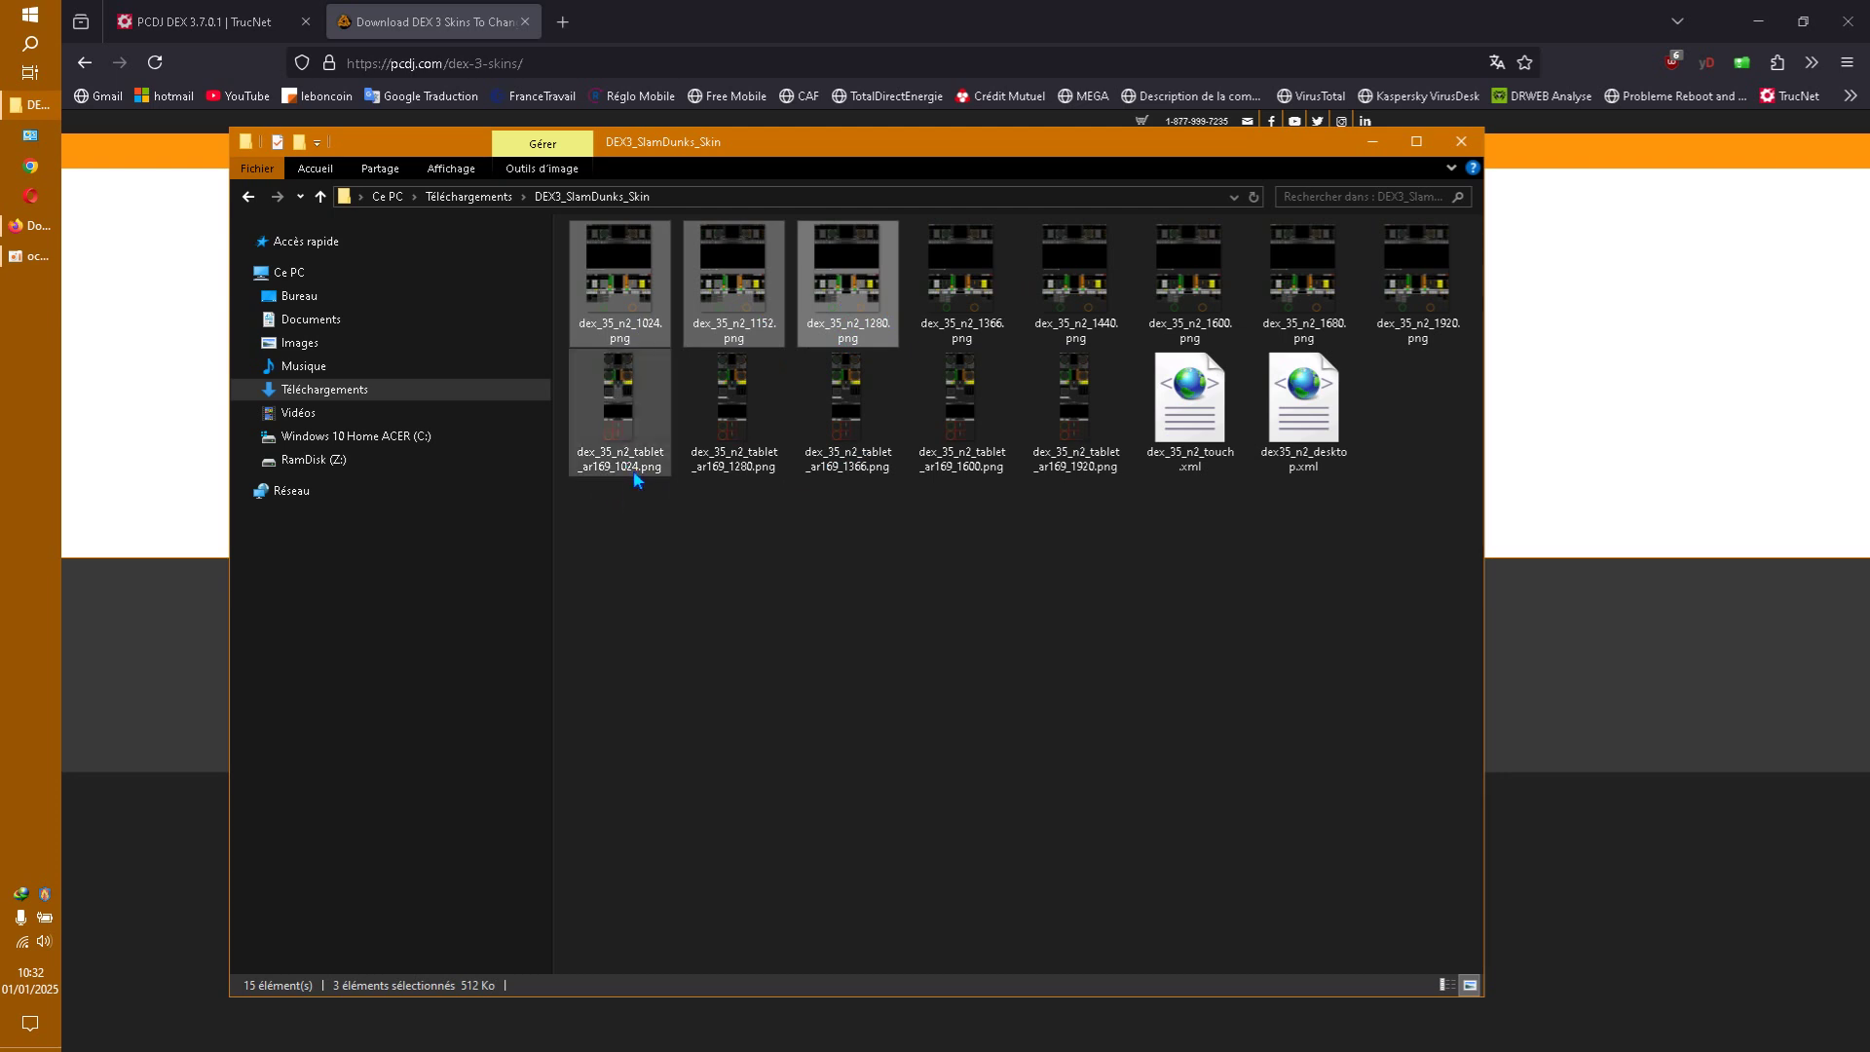
{"action": "left_click", "coordinate": [738, 456], "text": "ctrl"}
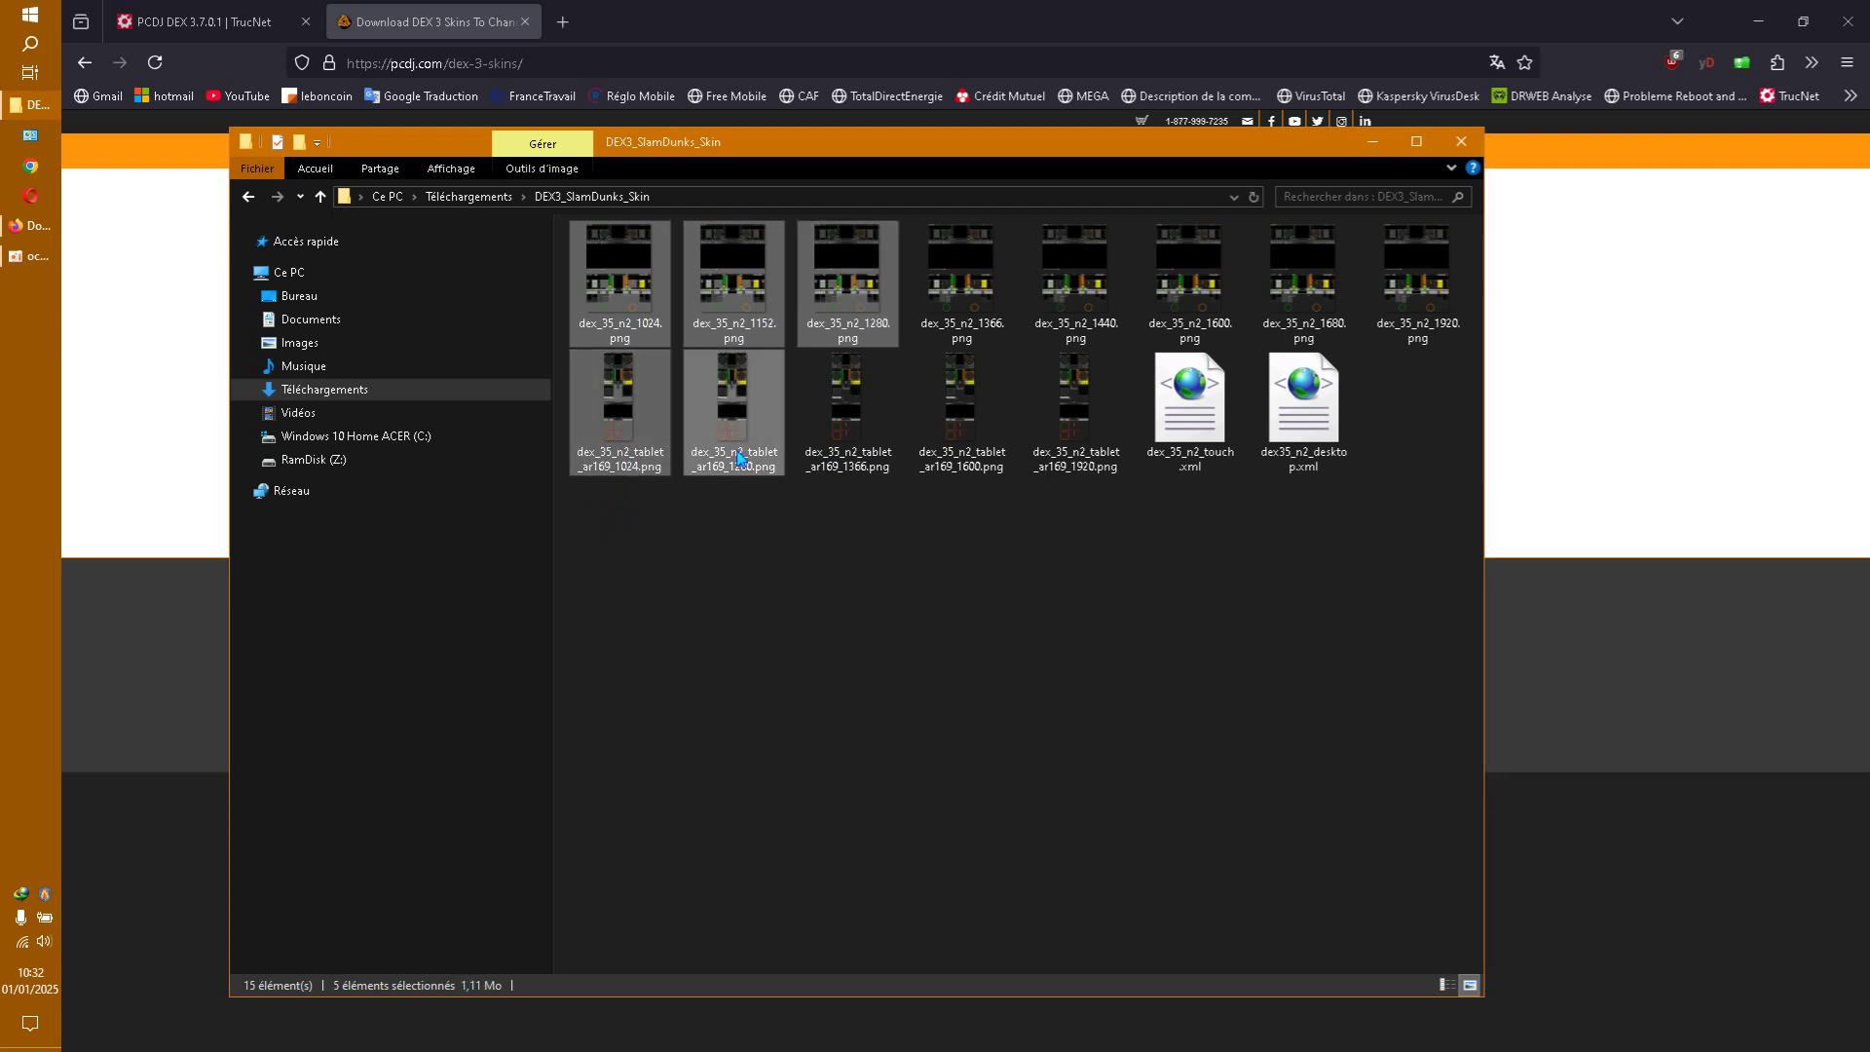
{"action": "right_click", "coordinate": [737, 456]}
{"action": "left_click", "coordinate": [829, 996]}
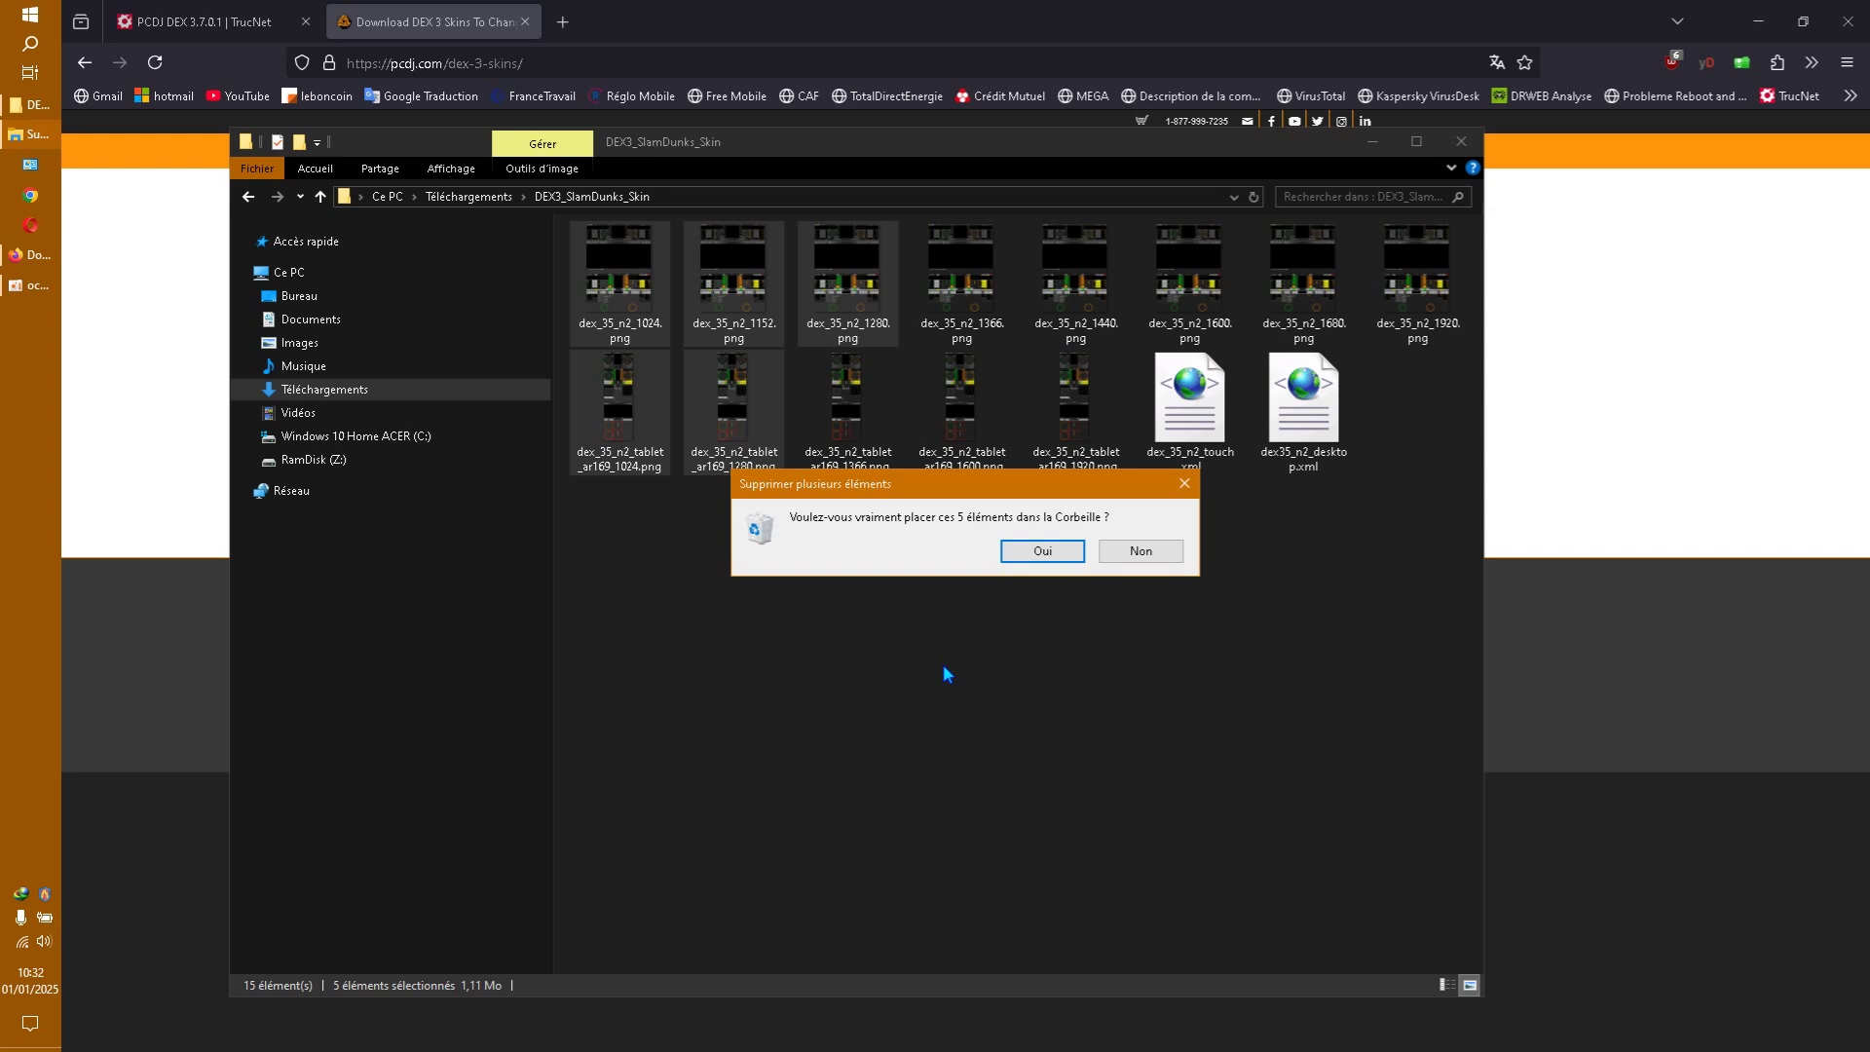
{"action": "left_click", "coordinate": [1029, 557]}
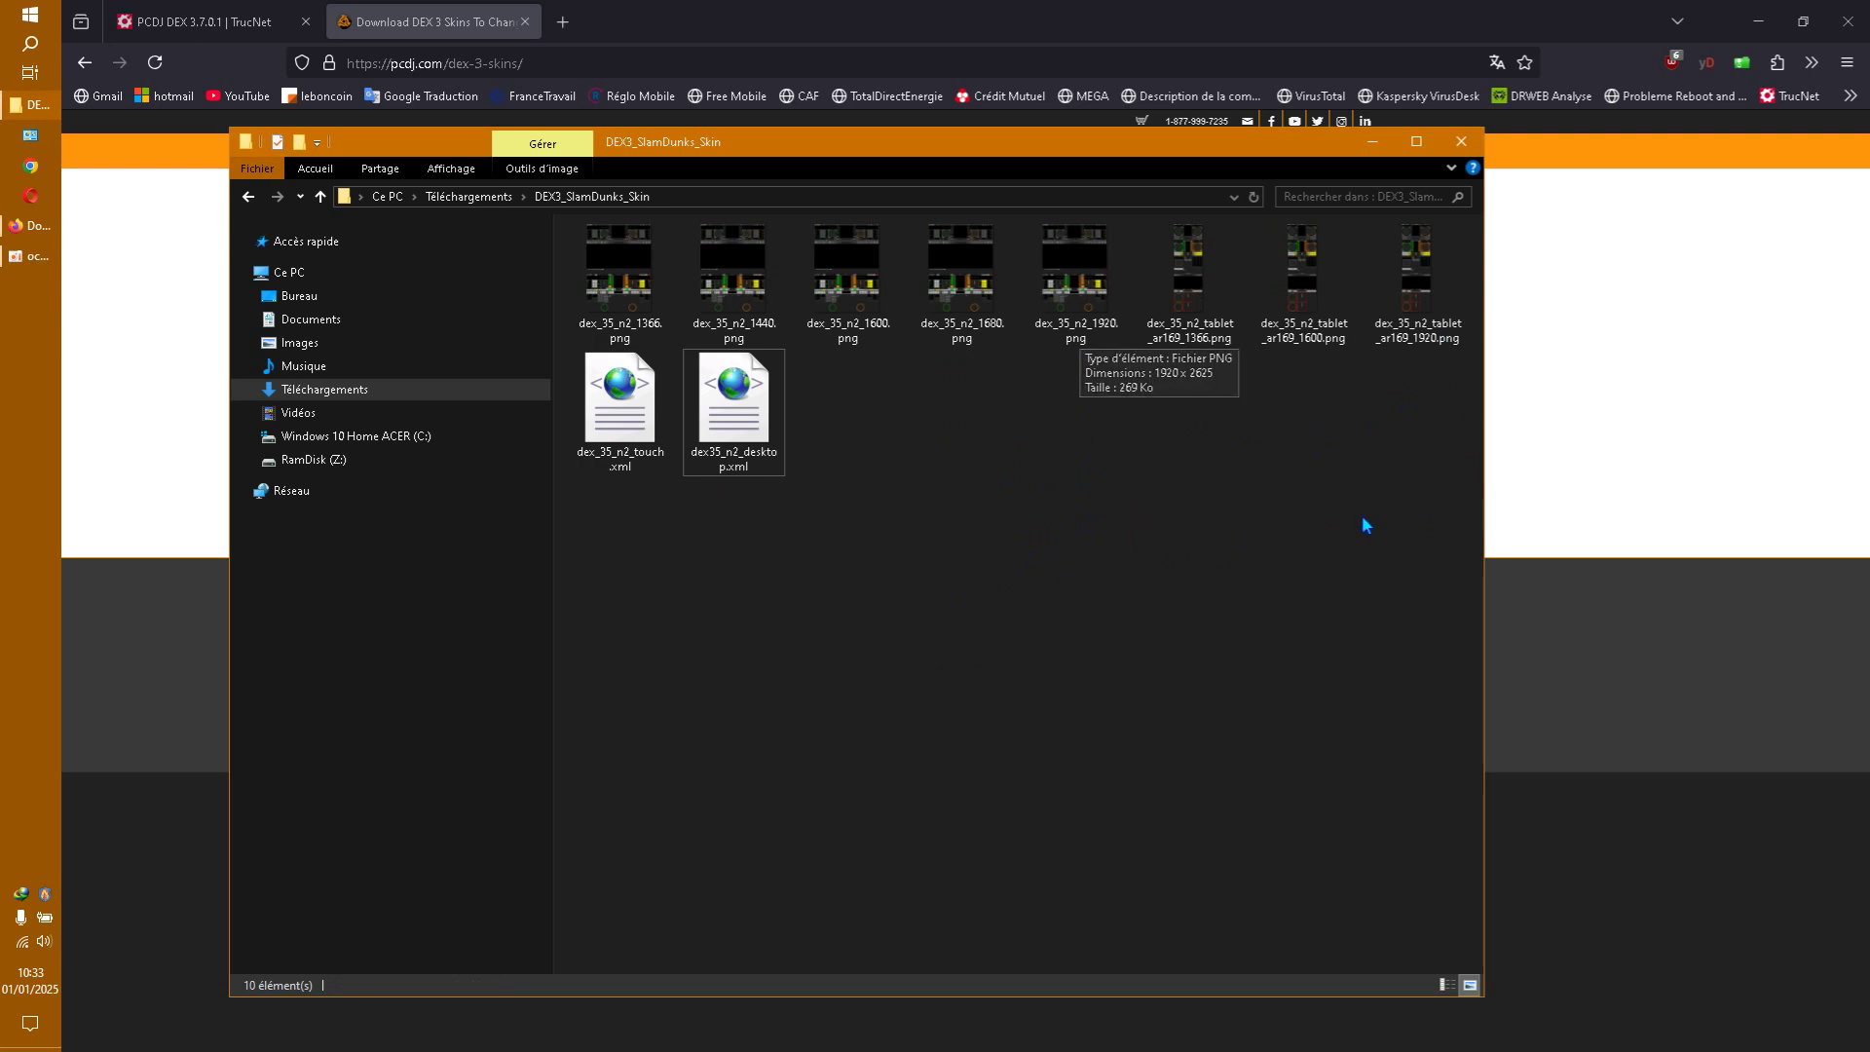
Delete the dex_35_n2 images for 1366, 1440, 1600 and 1680 and the tablet_ar169 images for 1366 and 1600
{"action": "left_click", "coordinate": [1315, 334]}
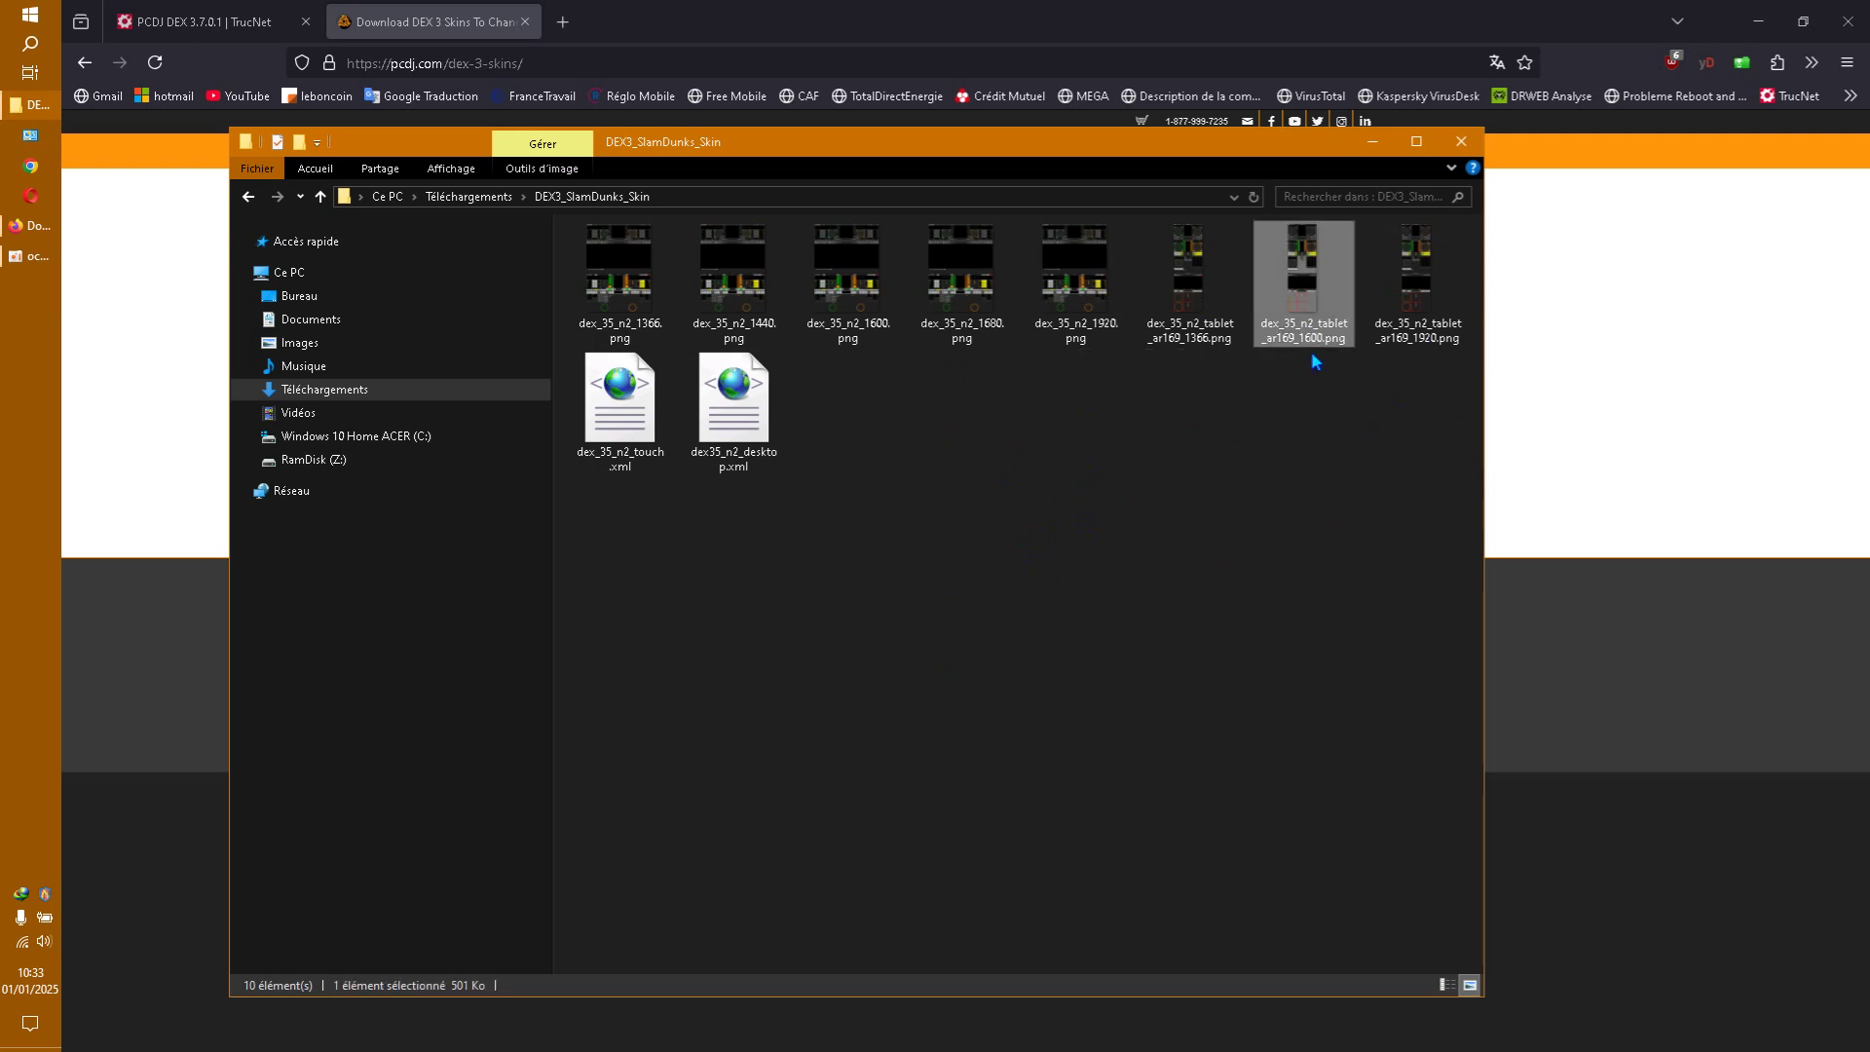
{"action": "left_click", "coordinate": [1201, 341], "text": "ctrl"}
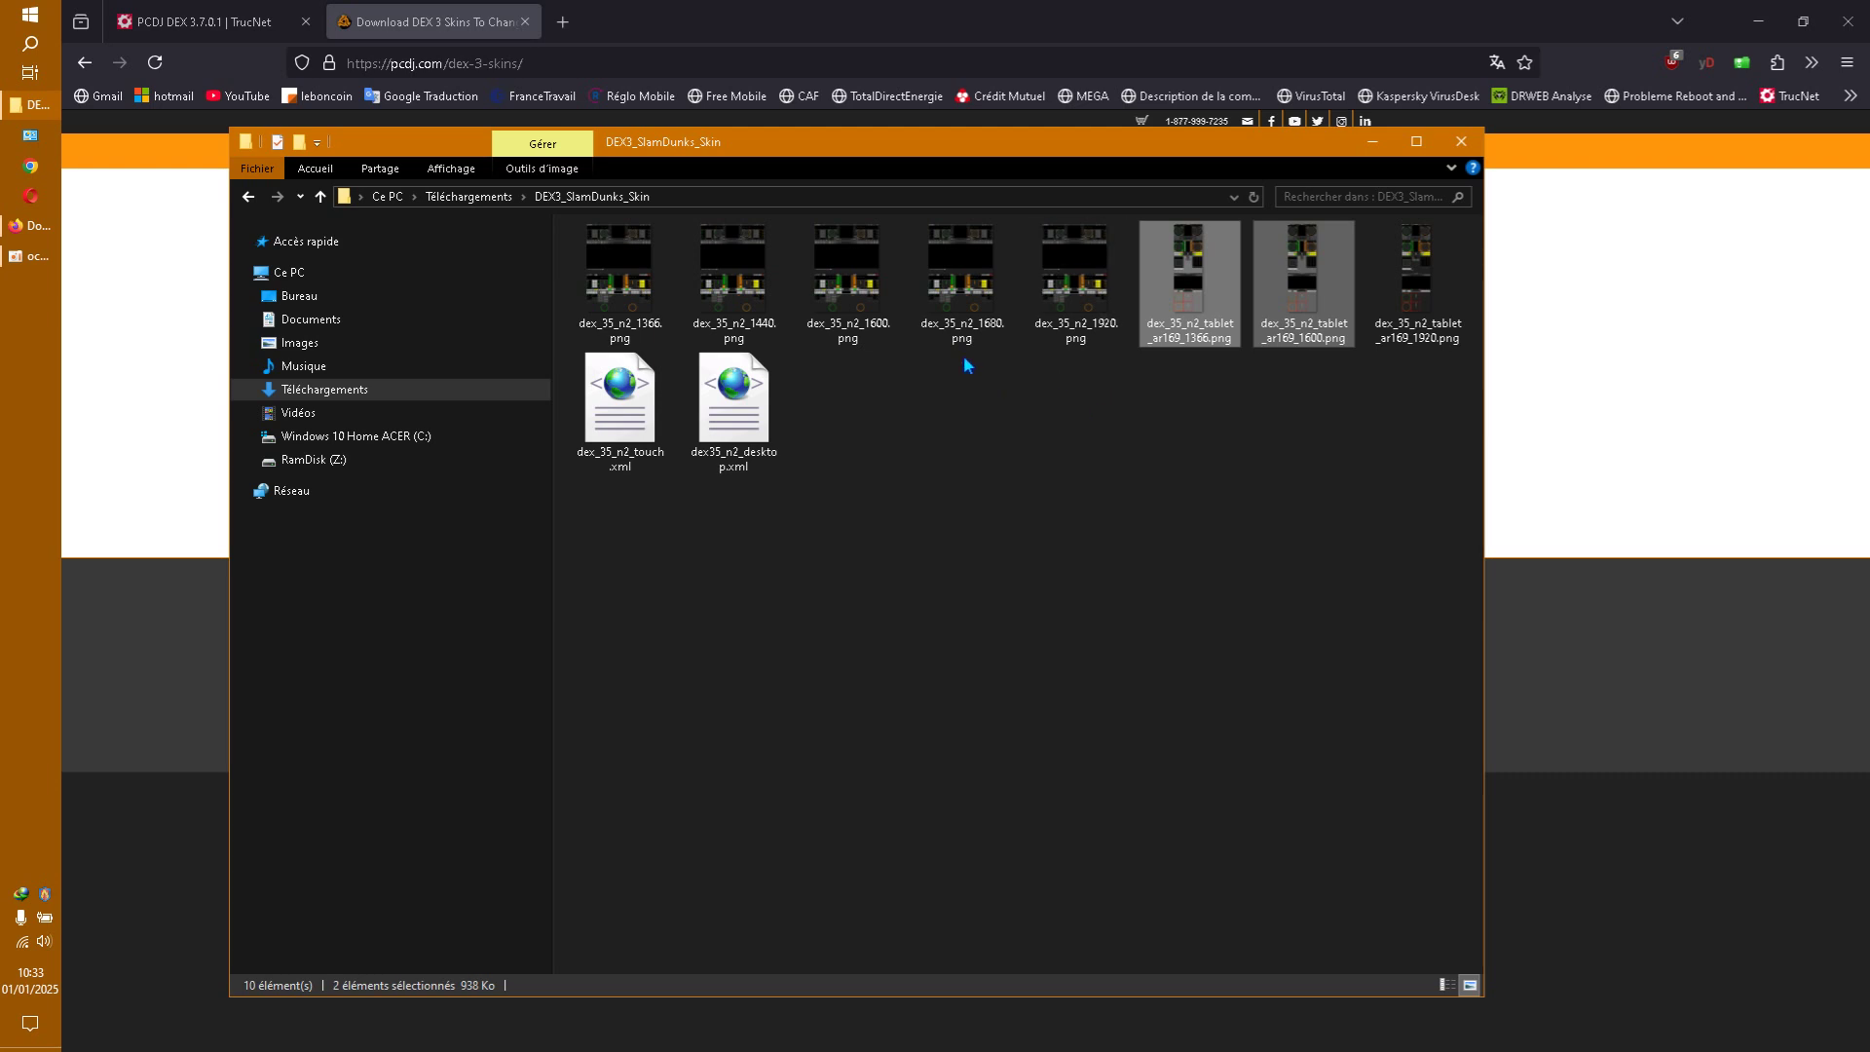
{"action": "left_click", "coordinate": [940, 336], "text": "ctrl"}
{"action": "left_click", "coordinate": [843, 336], "text": "ctrl"}
{"action": "left_click", "coordinate": [740, 336], "text": "ctrl"}
{"action": "left_click", "coordinate": [624, 336], "text": "ctrl"}
{"action": "right_click", "coordinate": [719, 344]}
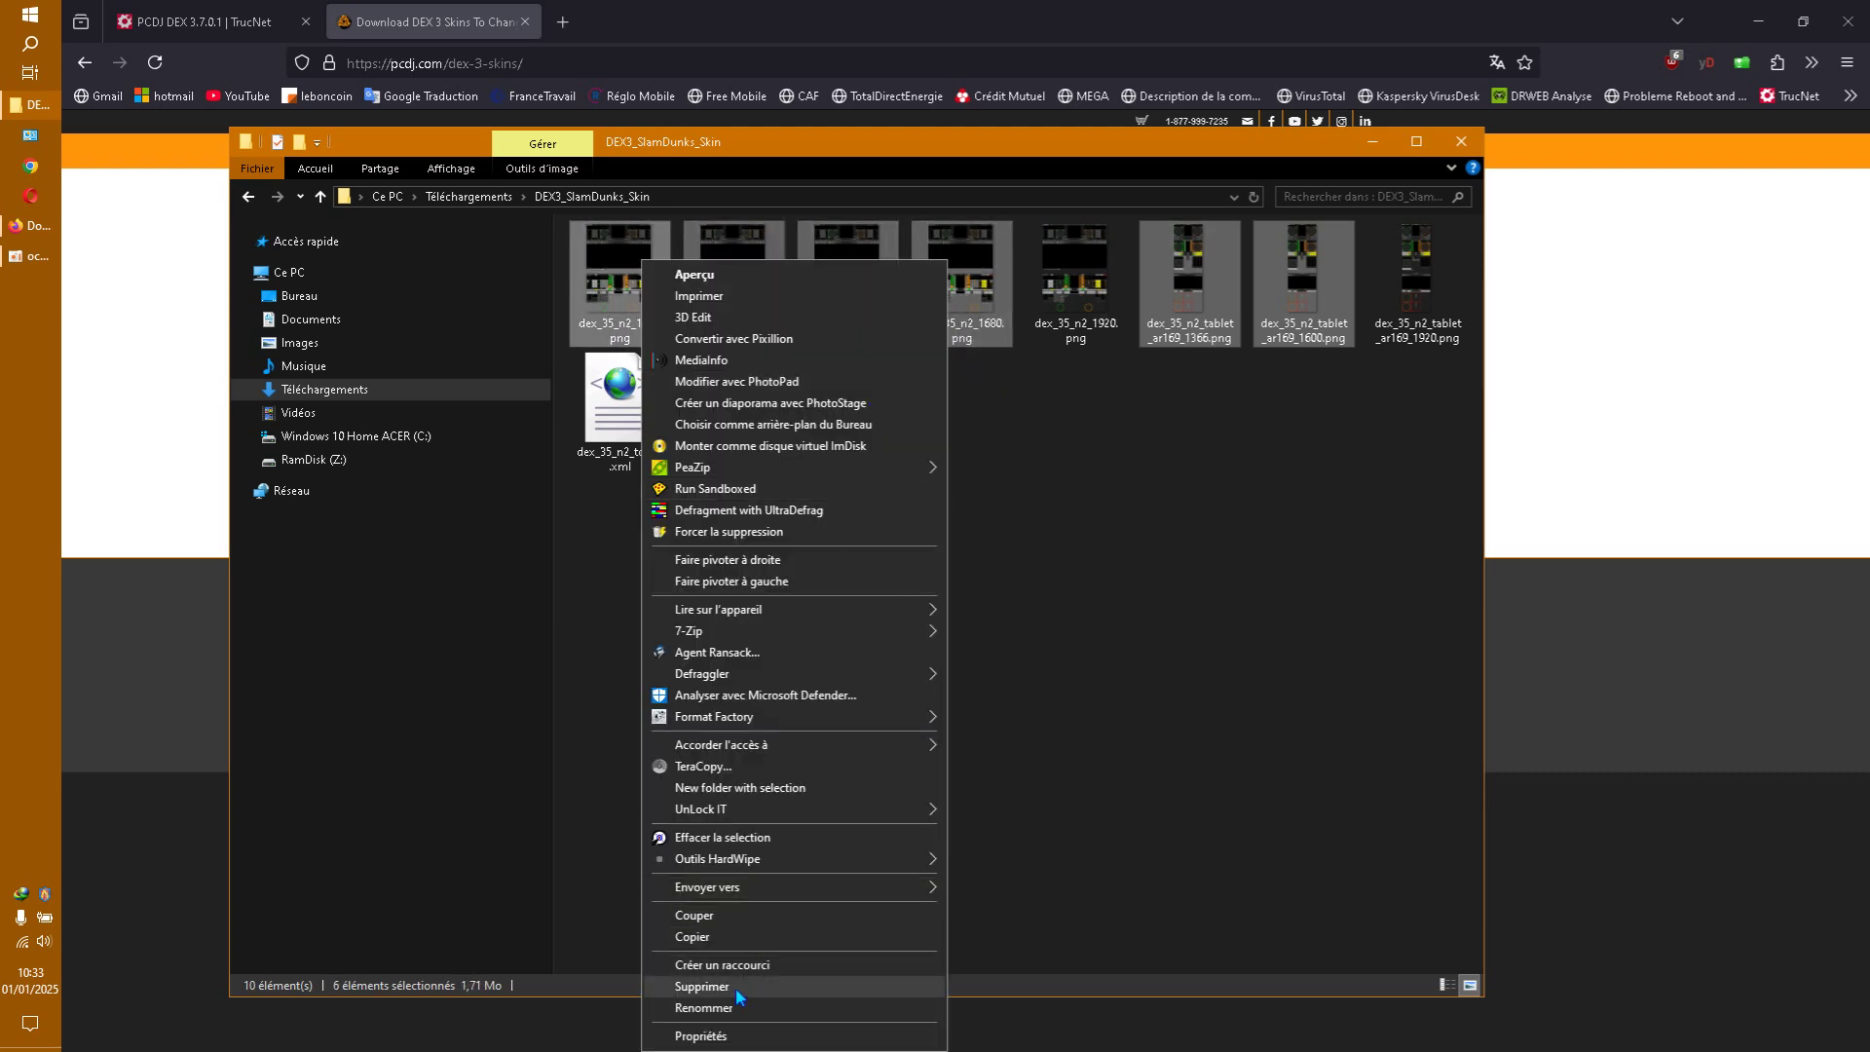
{"action": "left_click", "coordinate": [735, 988]}
{"action": "left_click", "coordinate": [1039, 554]}
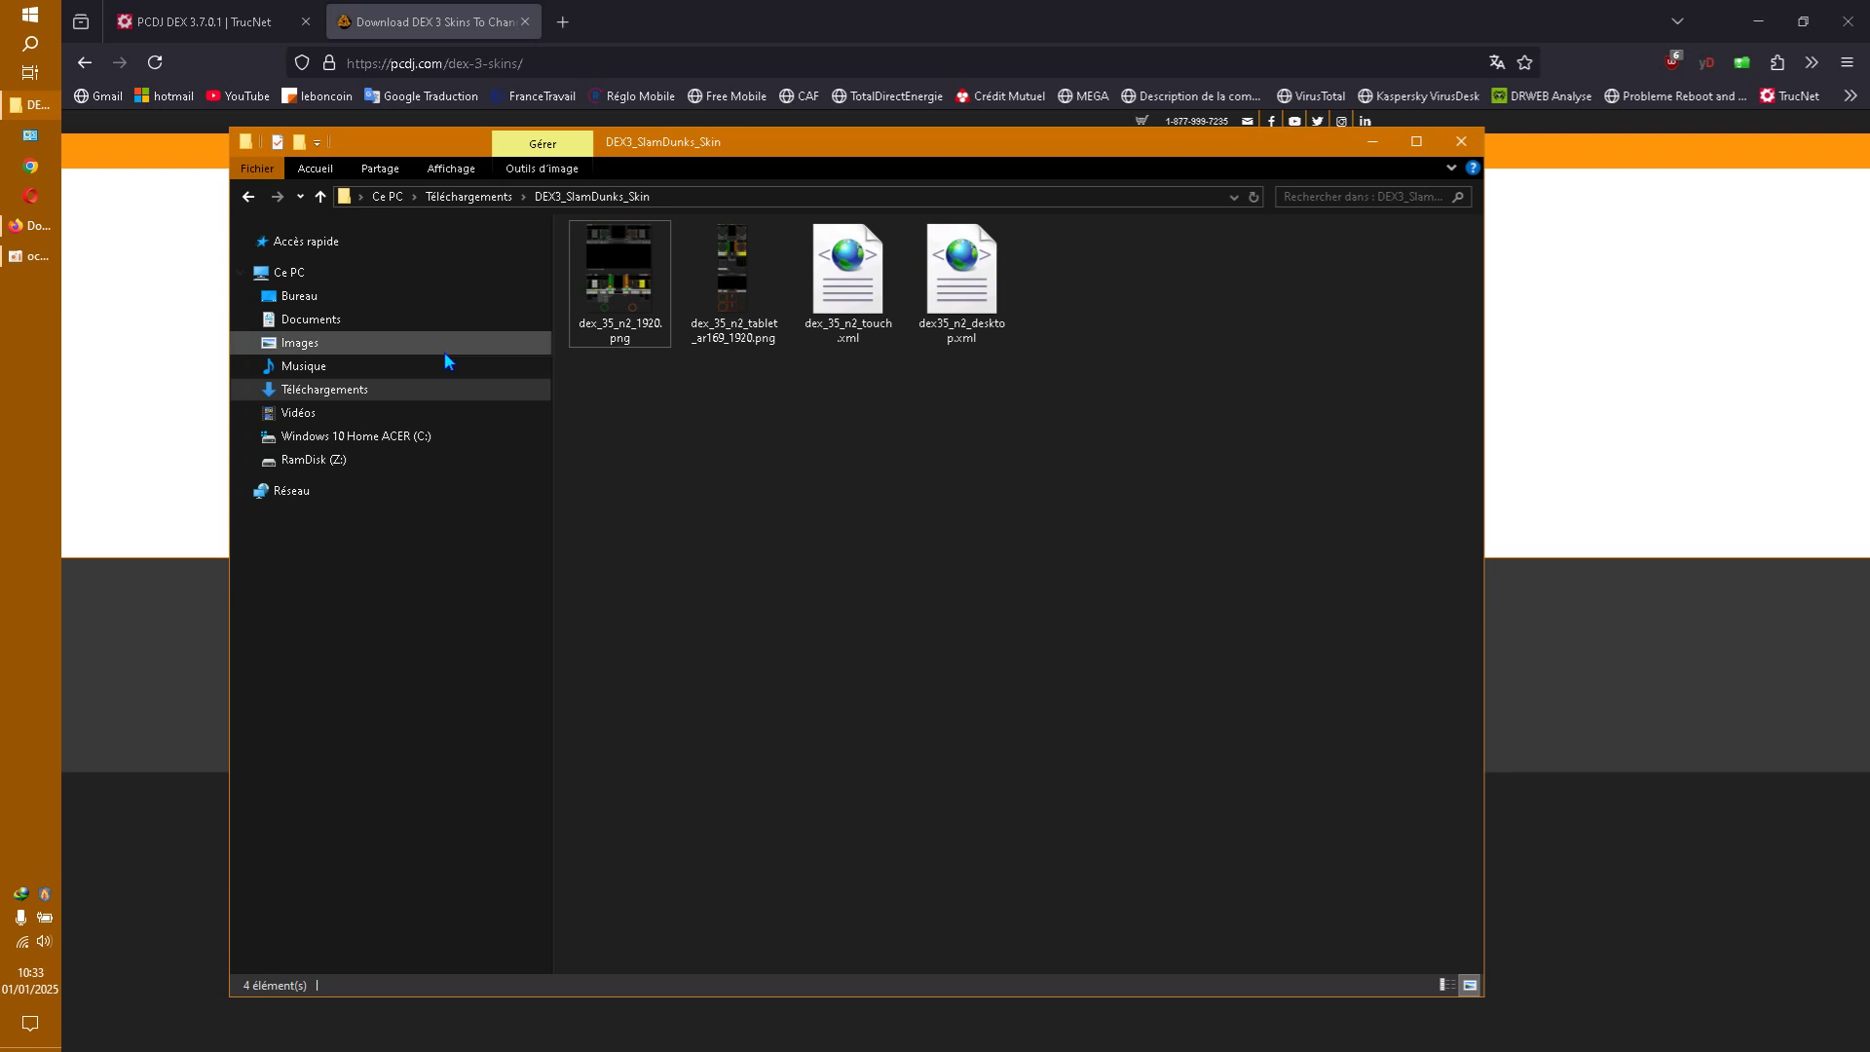
Reopen the DEX3_SlamDunks_Skin folder to check its remaining files and return to the Téléchargements folder
{"action": "left_click", "coordinate": [249, 198]}
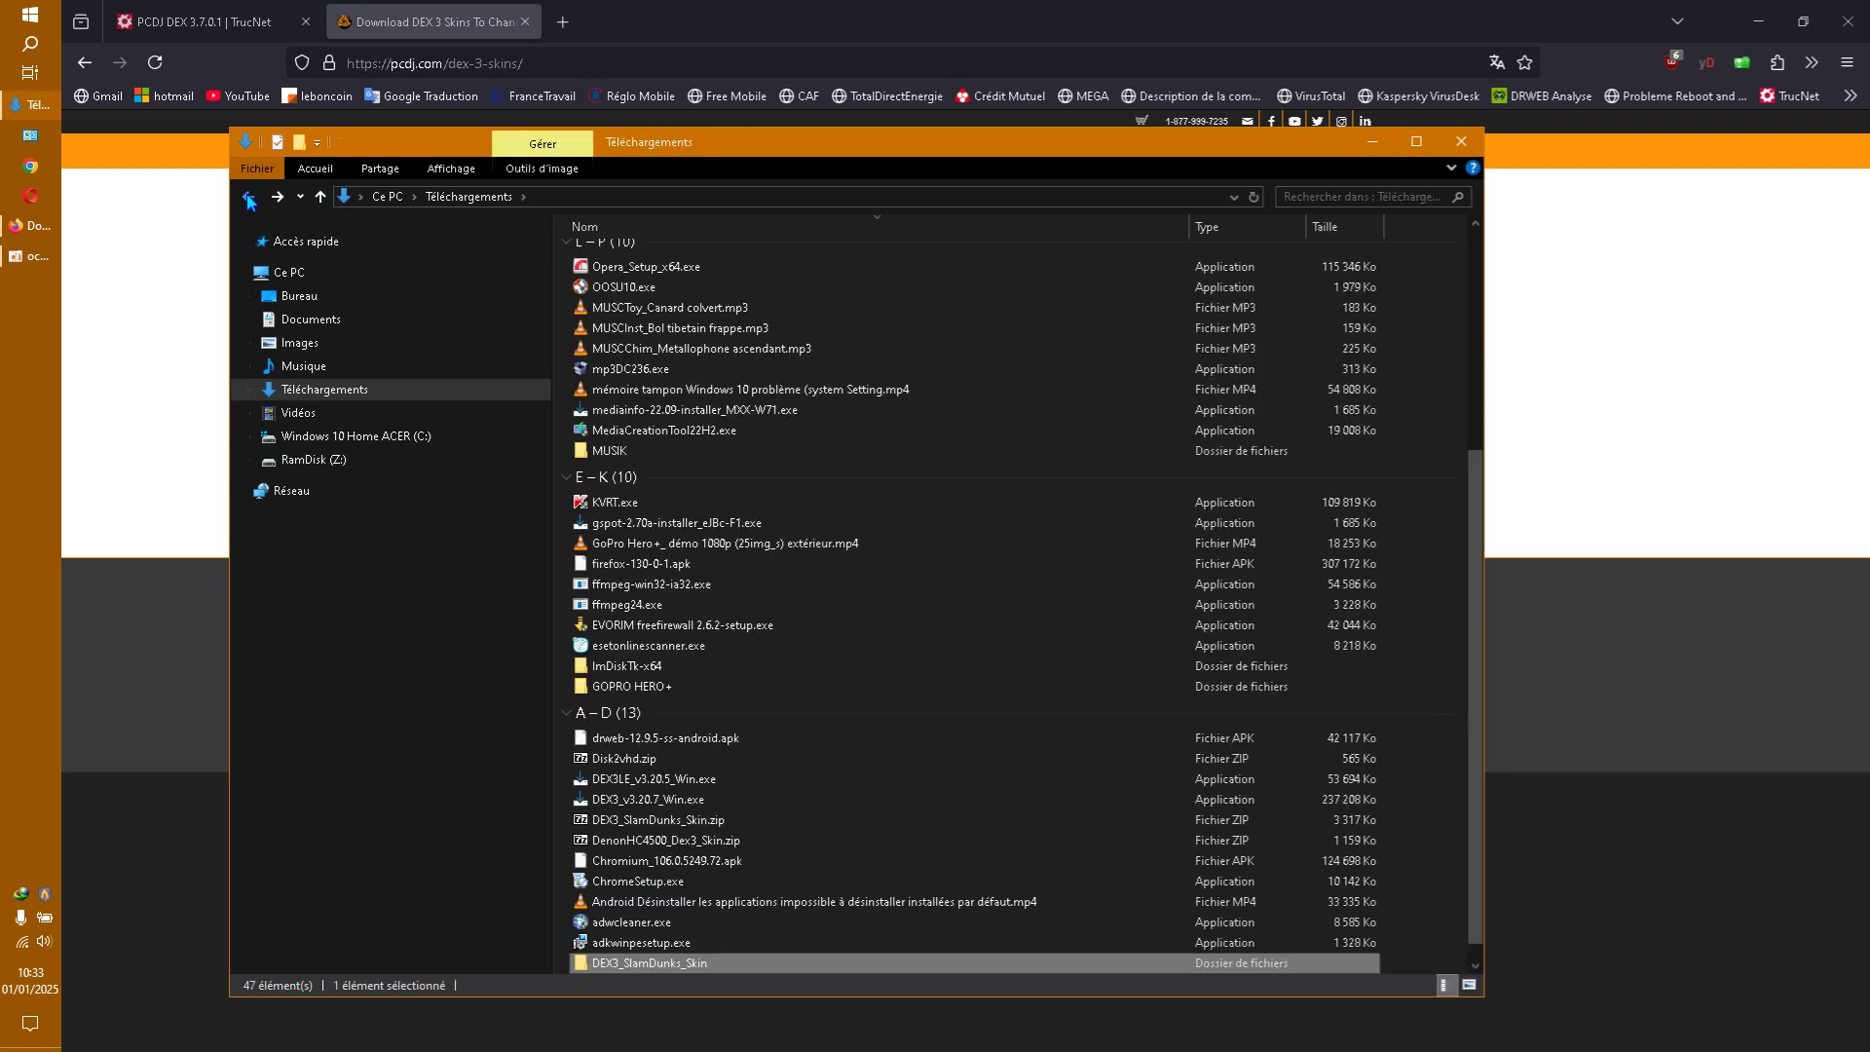
{"action": "double_click", "coordinate": [685, 965]}
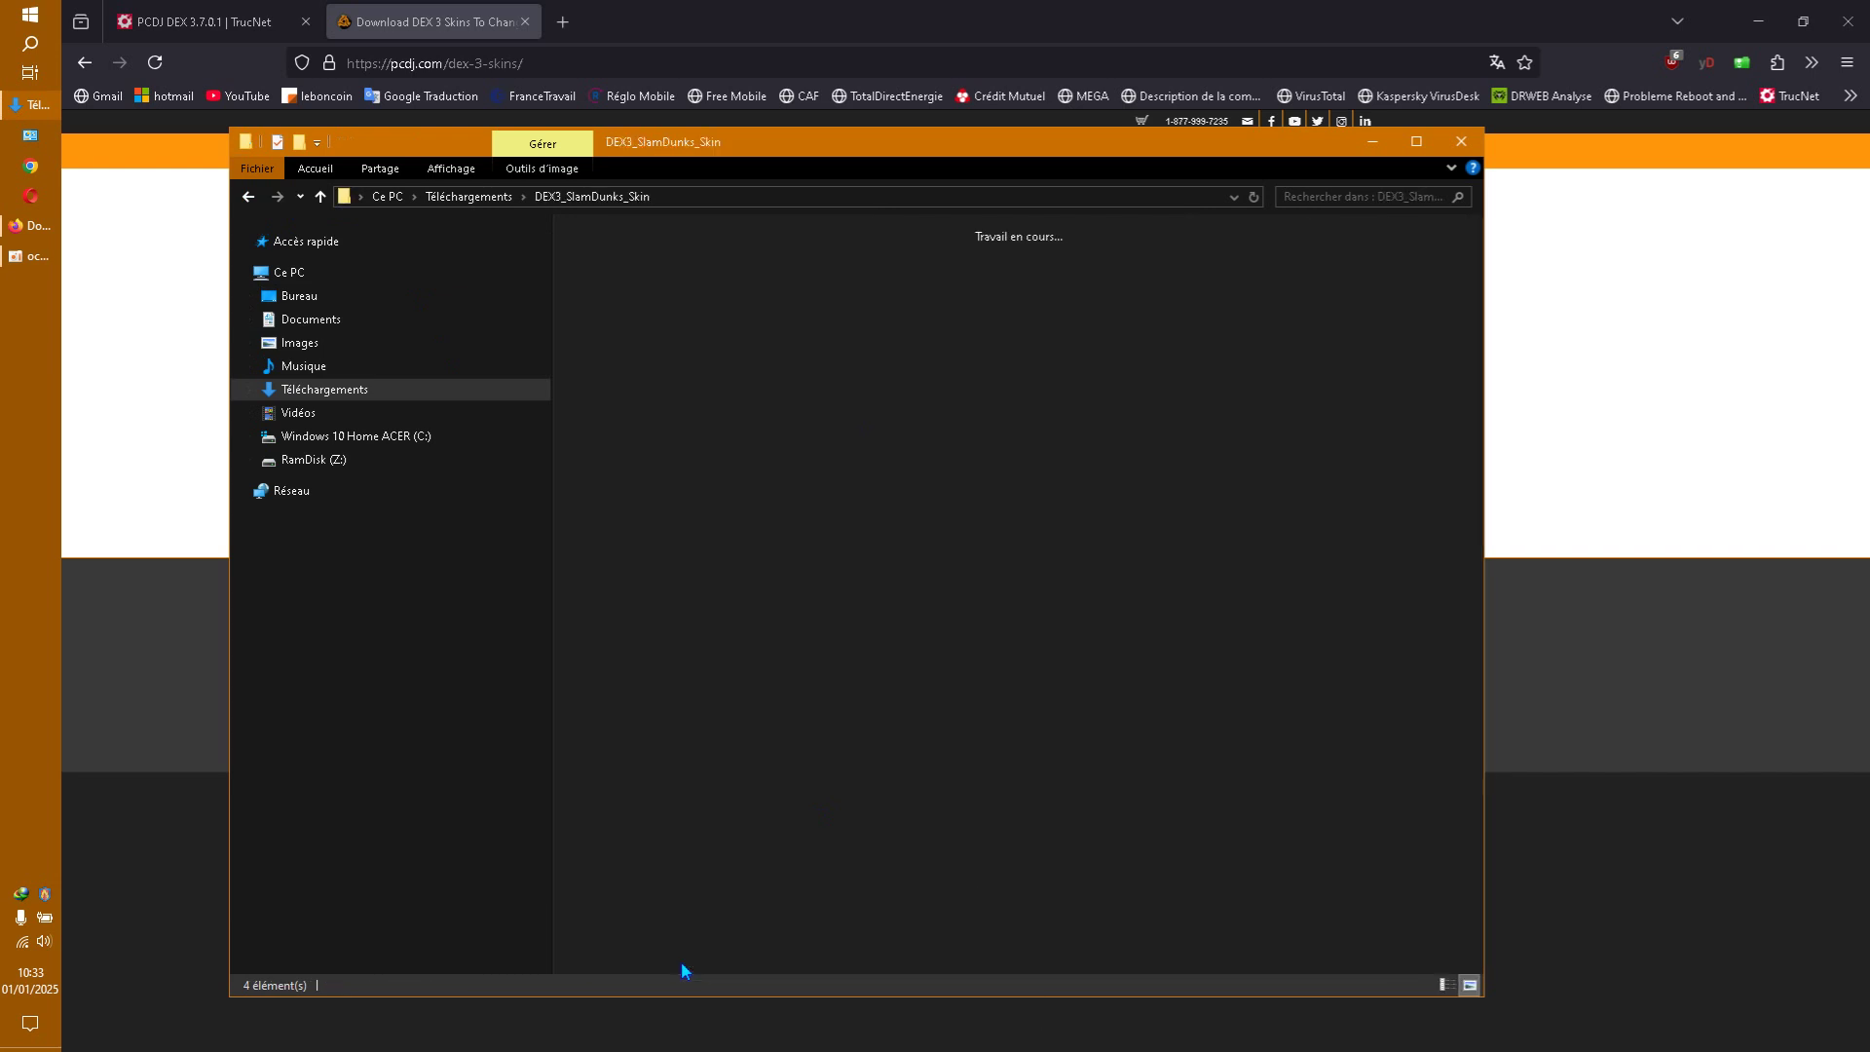
{"action": "left_click_drag", "start_coordinate": [602, 415], "coordinate": [1013, 226]}
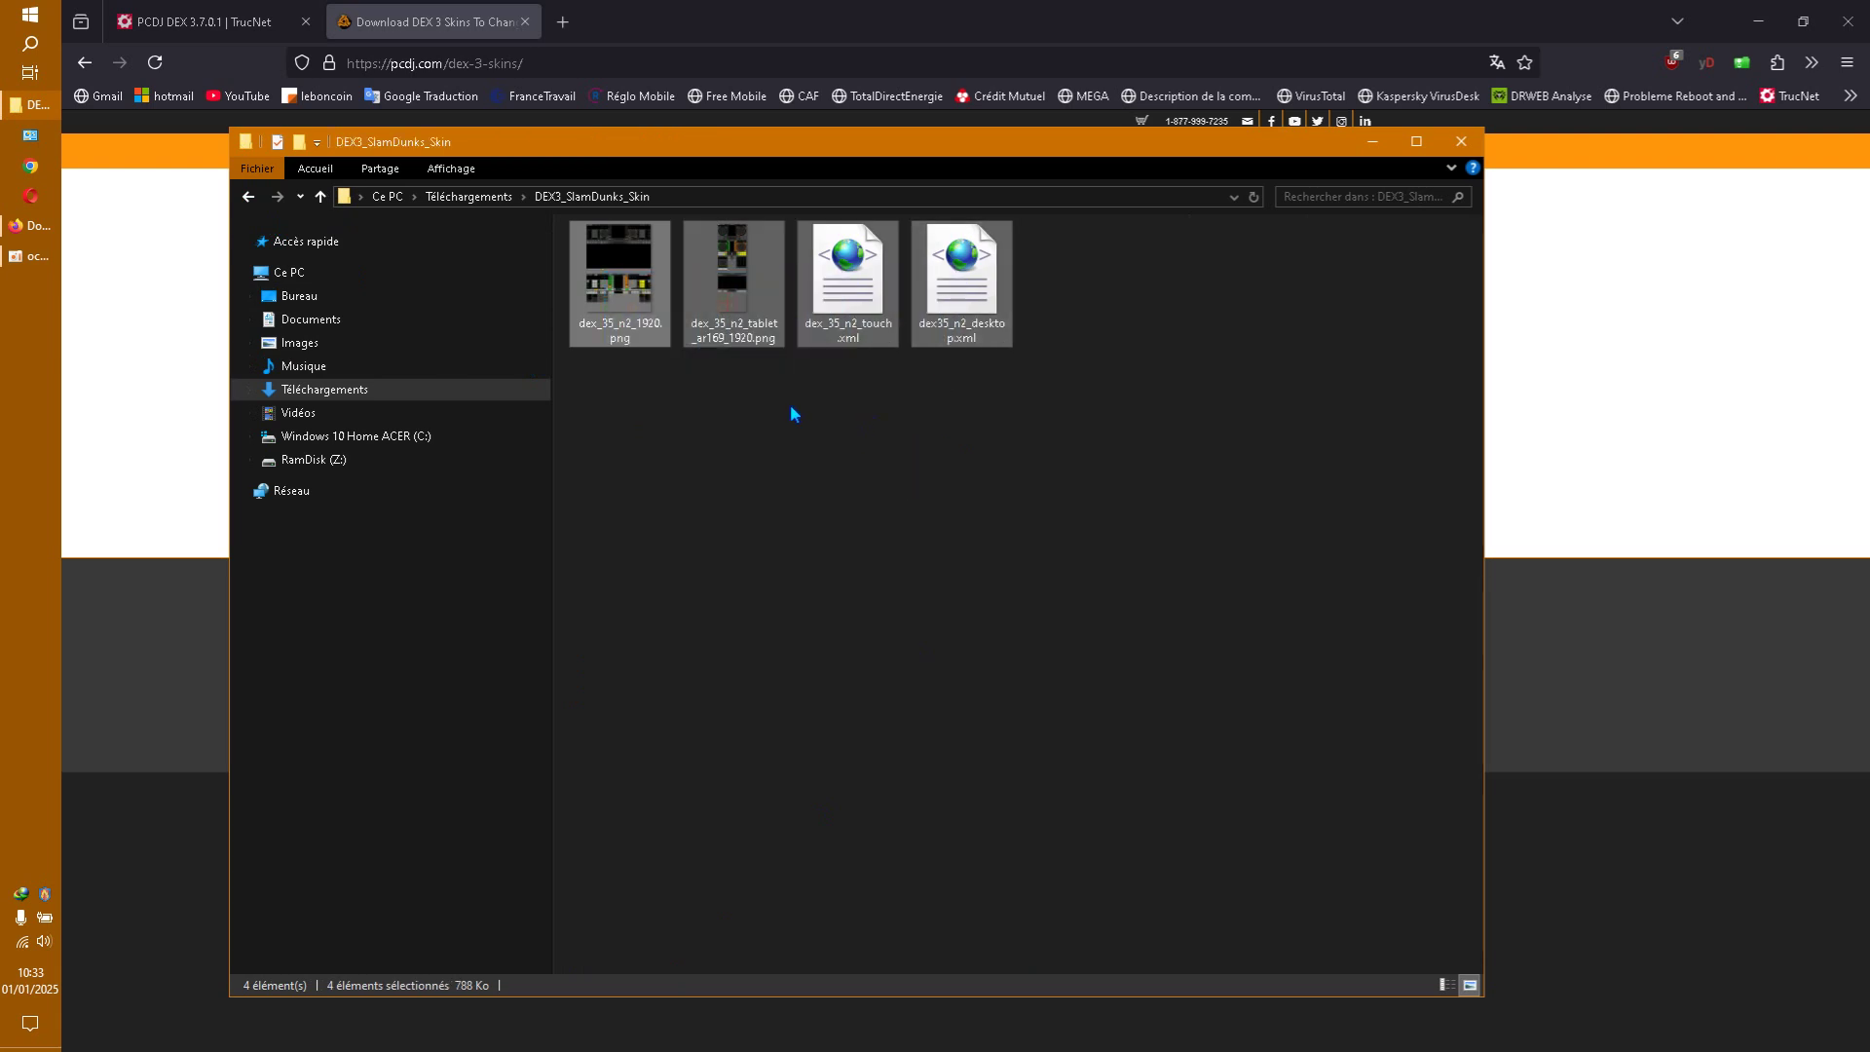
{"action": "left_click", "coordinate": [255, 202]}
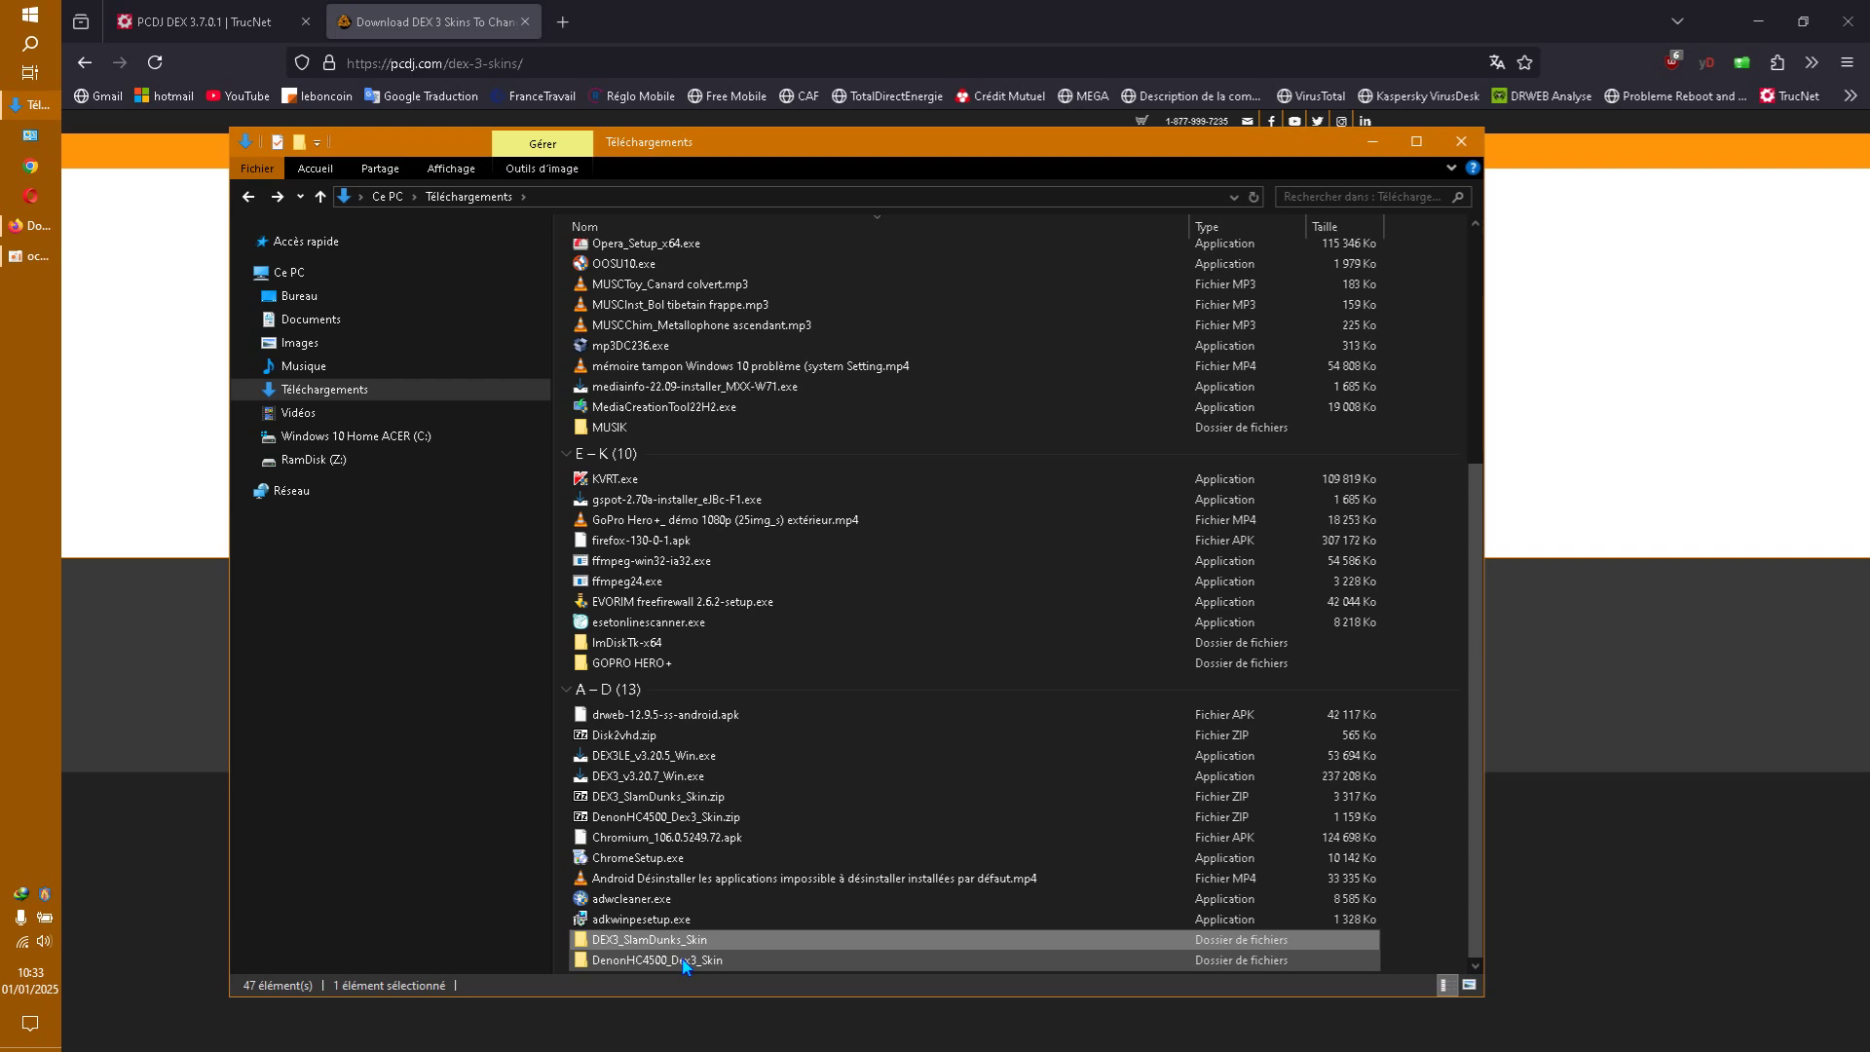
Delete the Denon Dex3 Skin subfolder from DenonHC4500_Dex3_Skin and return to the Téléchargements folder
{"action": "double_click", "coordinate": [686, 960]}
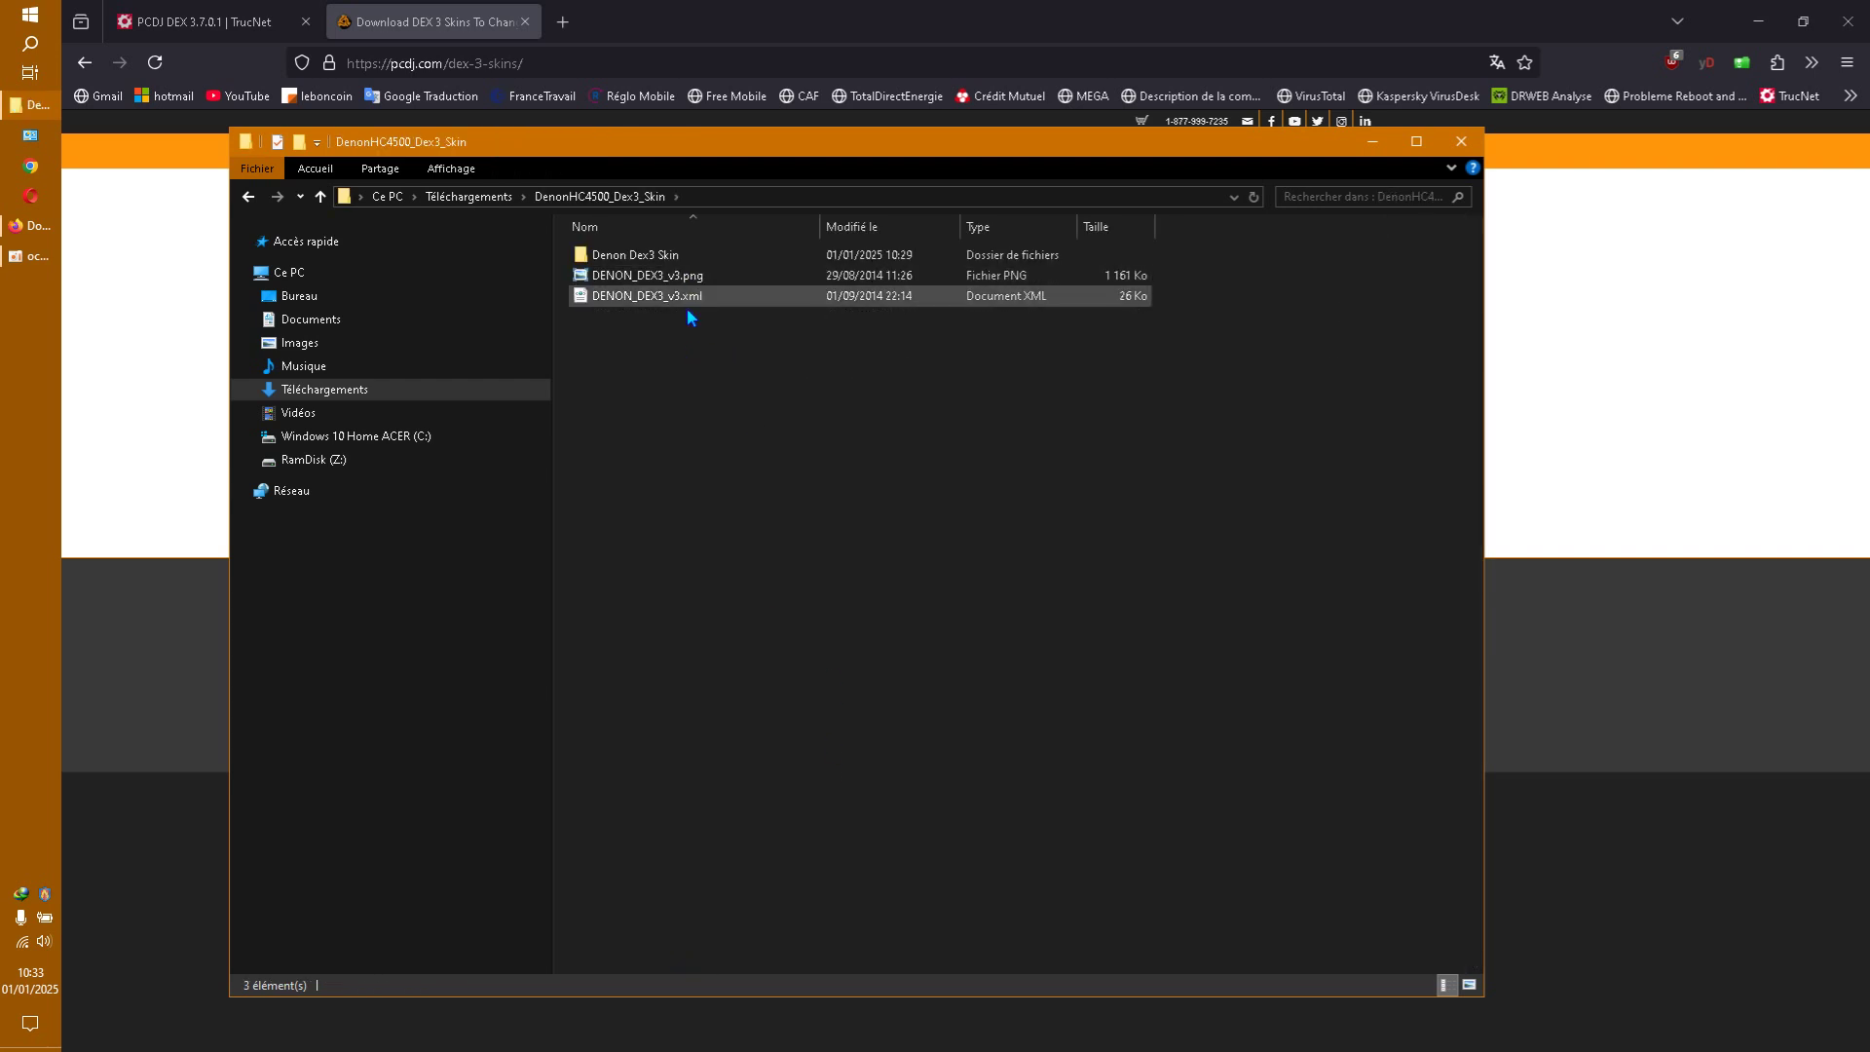
{"action": "double_click", "coordinate": [647, 258]}
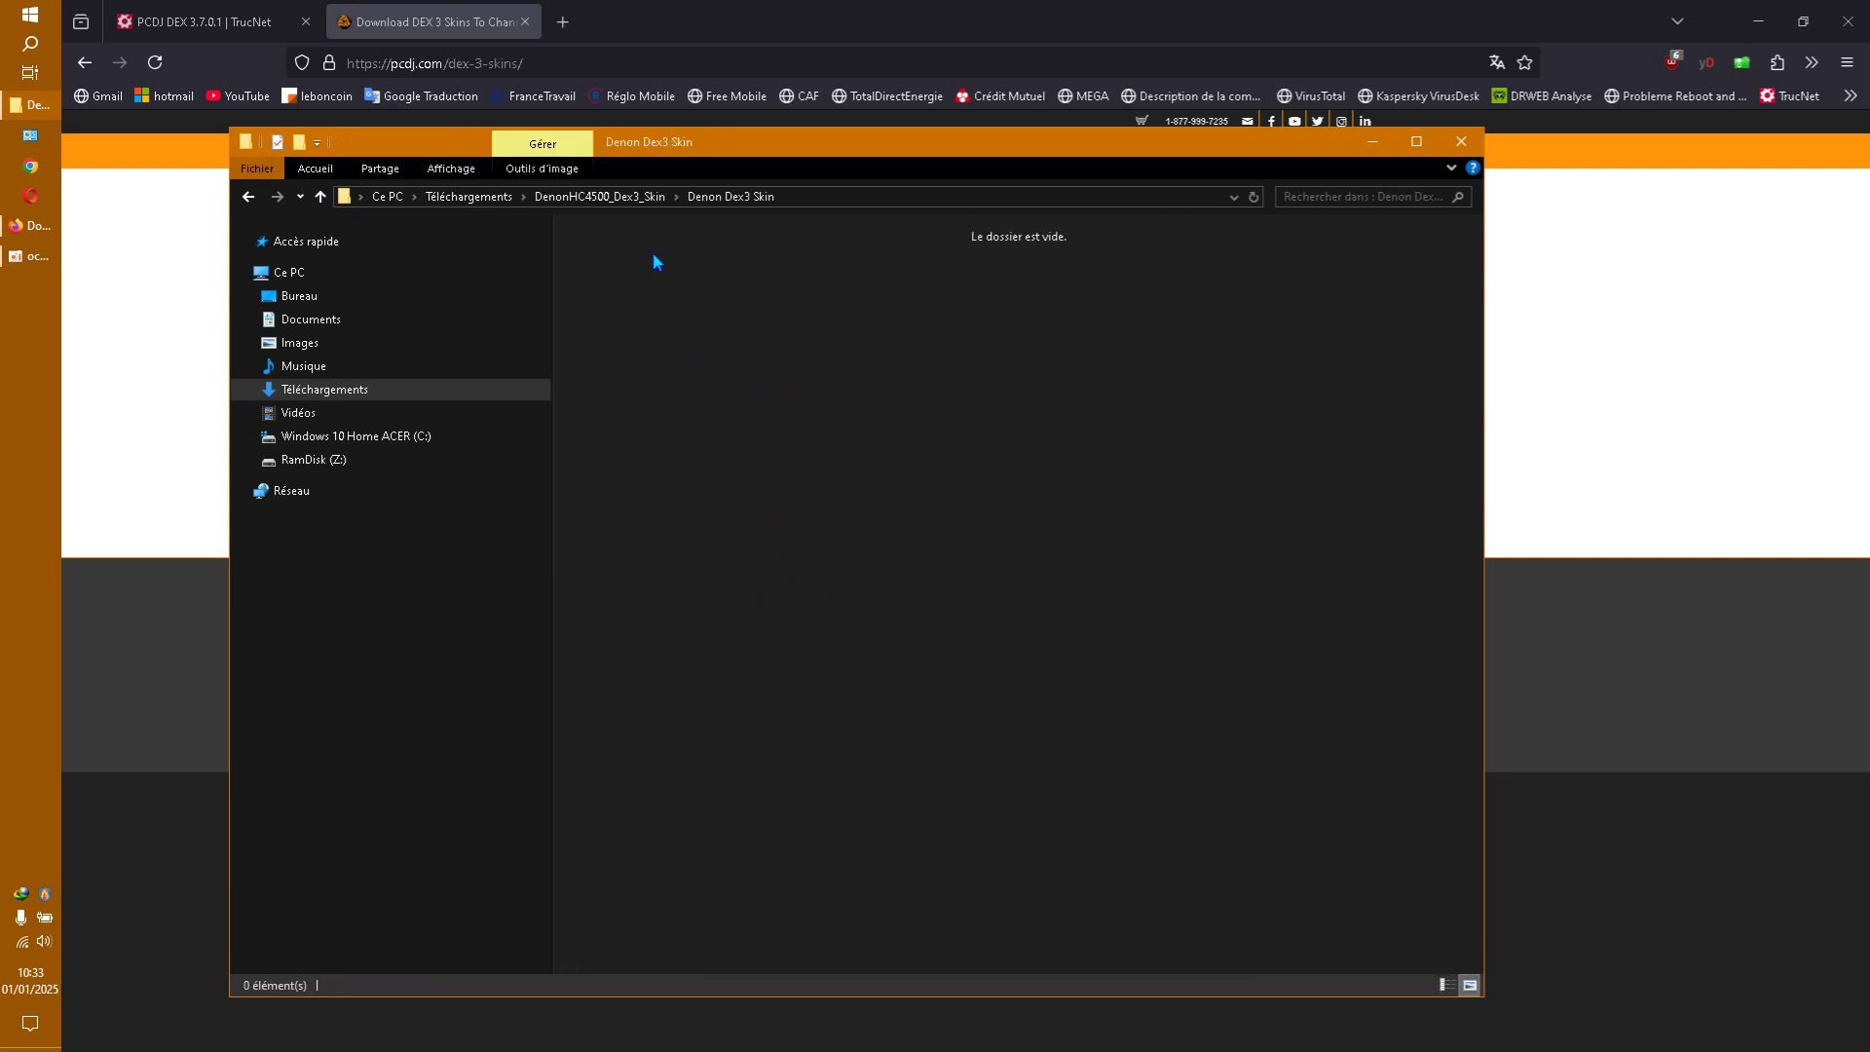
{"action": "left_click", "coordinate": [248, 195]}
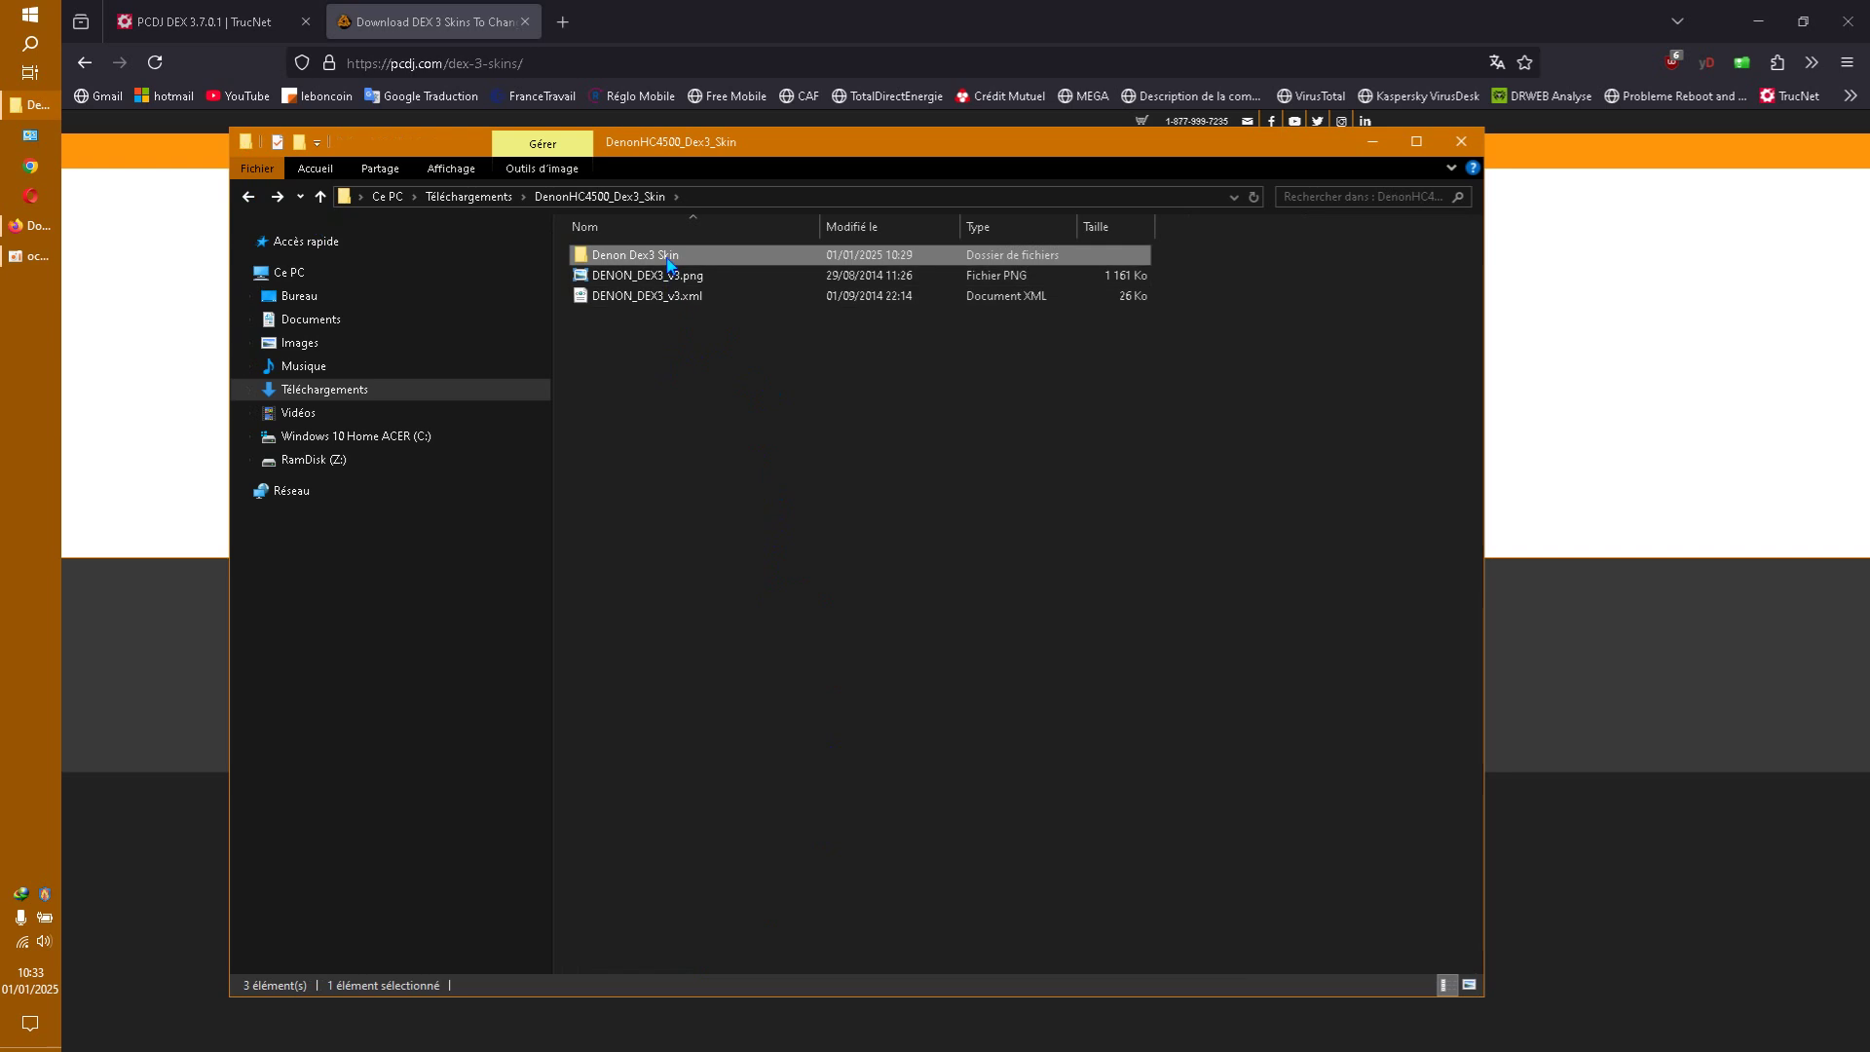
{"action": "right_click", "coordinate": [671, 258]}
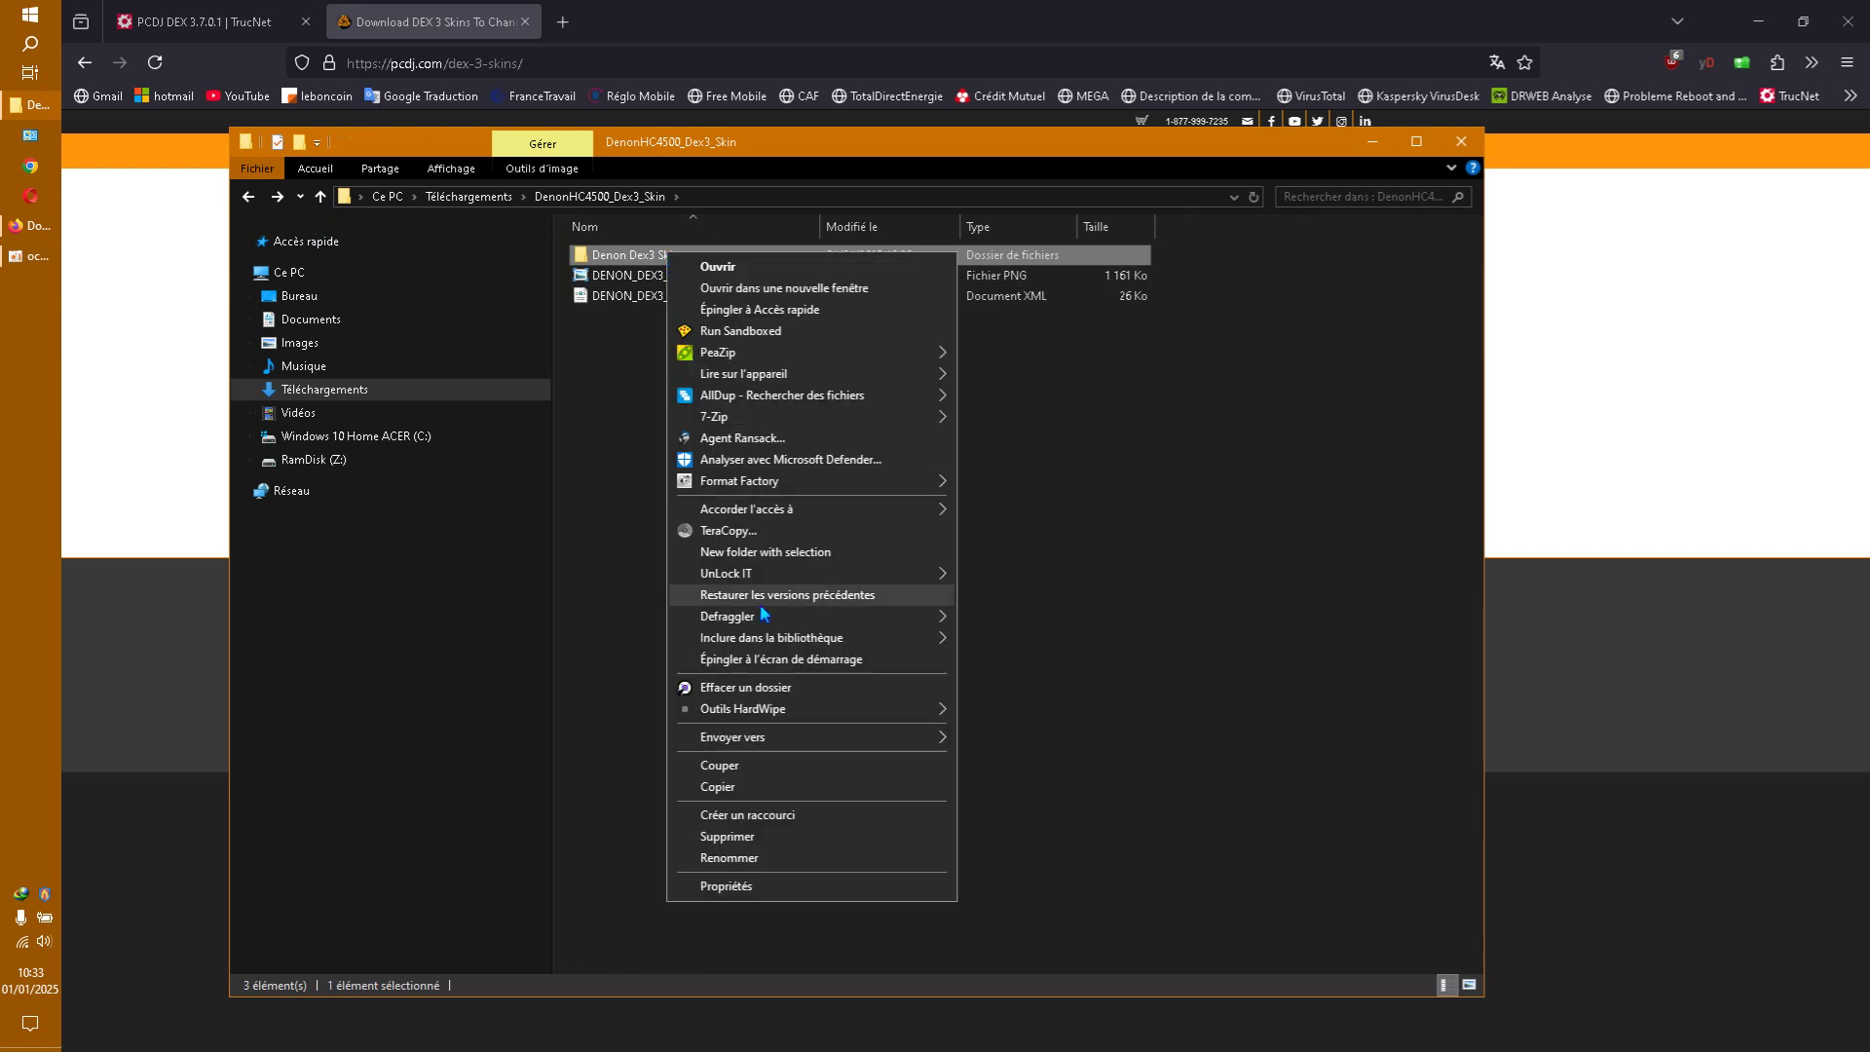
{"action": "left_click", "coordinate": [741, 836]}
{"action": "left_click", "coordinate": [1028, 624]}
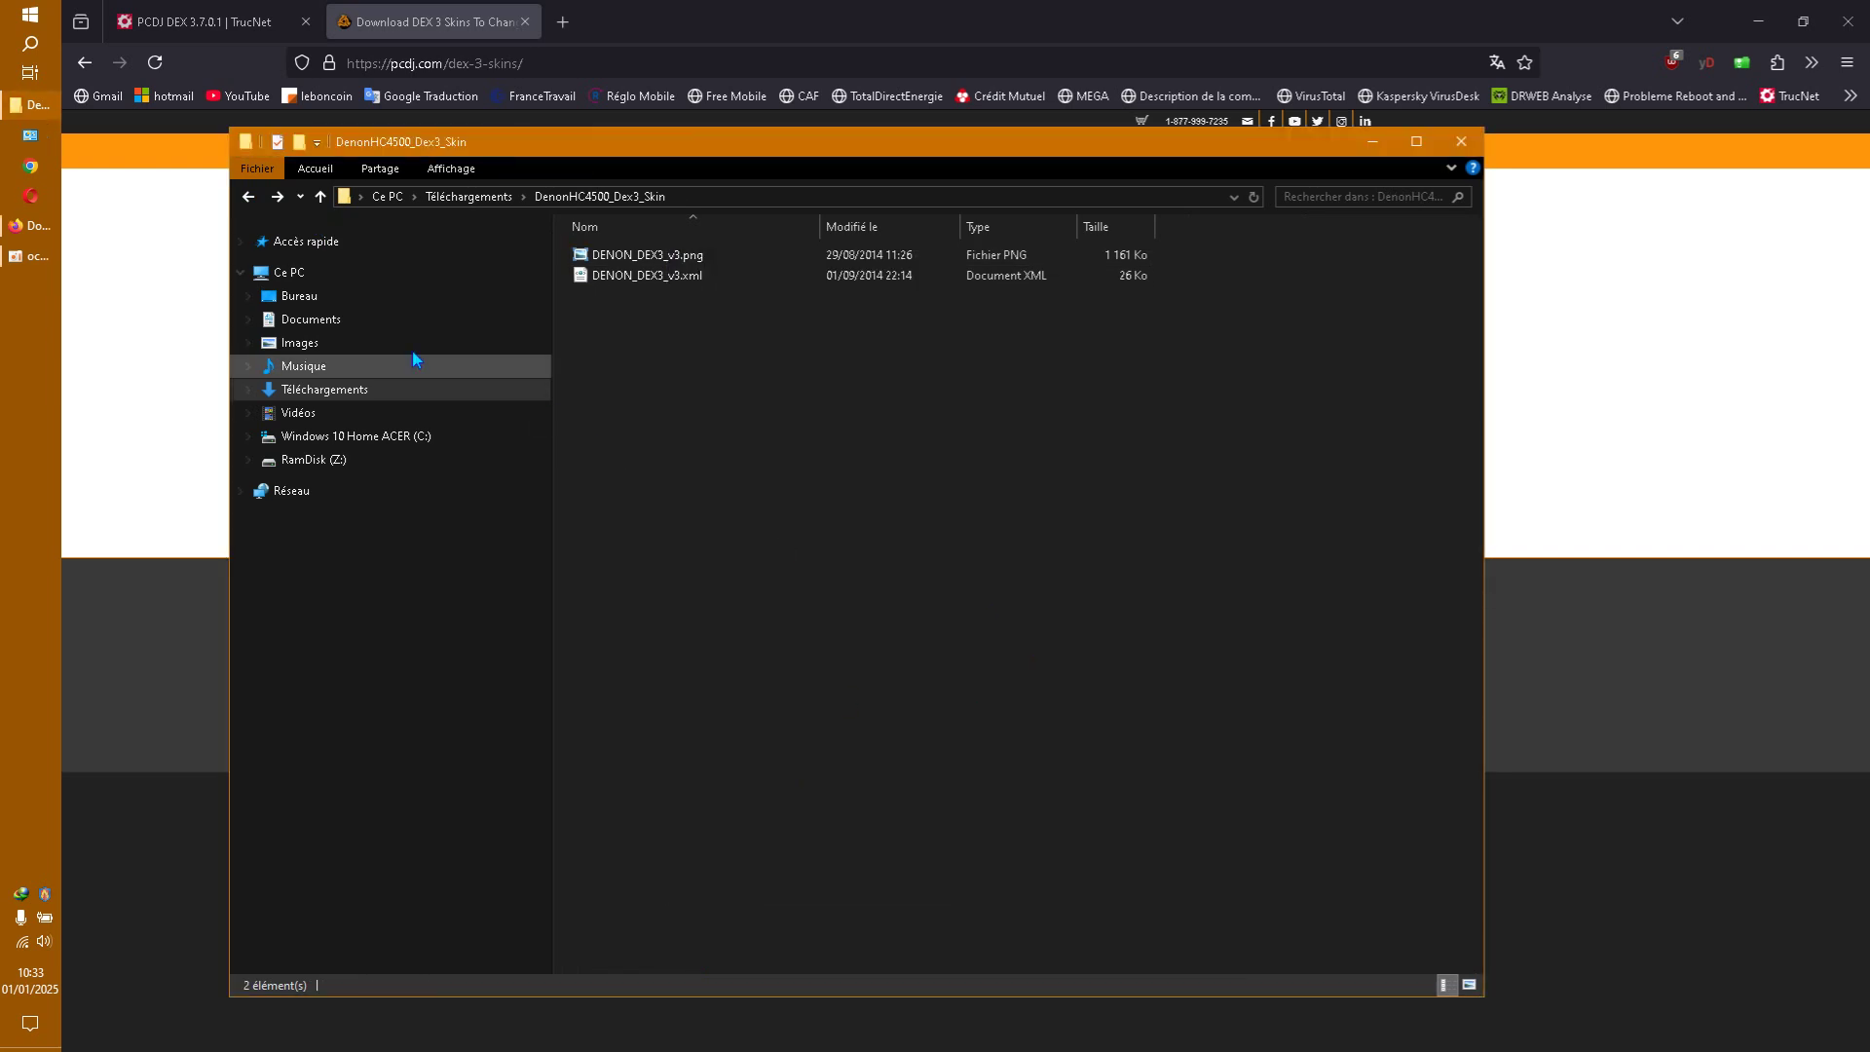
{"action": "left_click", "coordinate": [252, 199]}
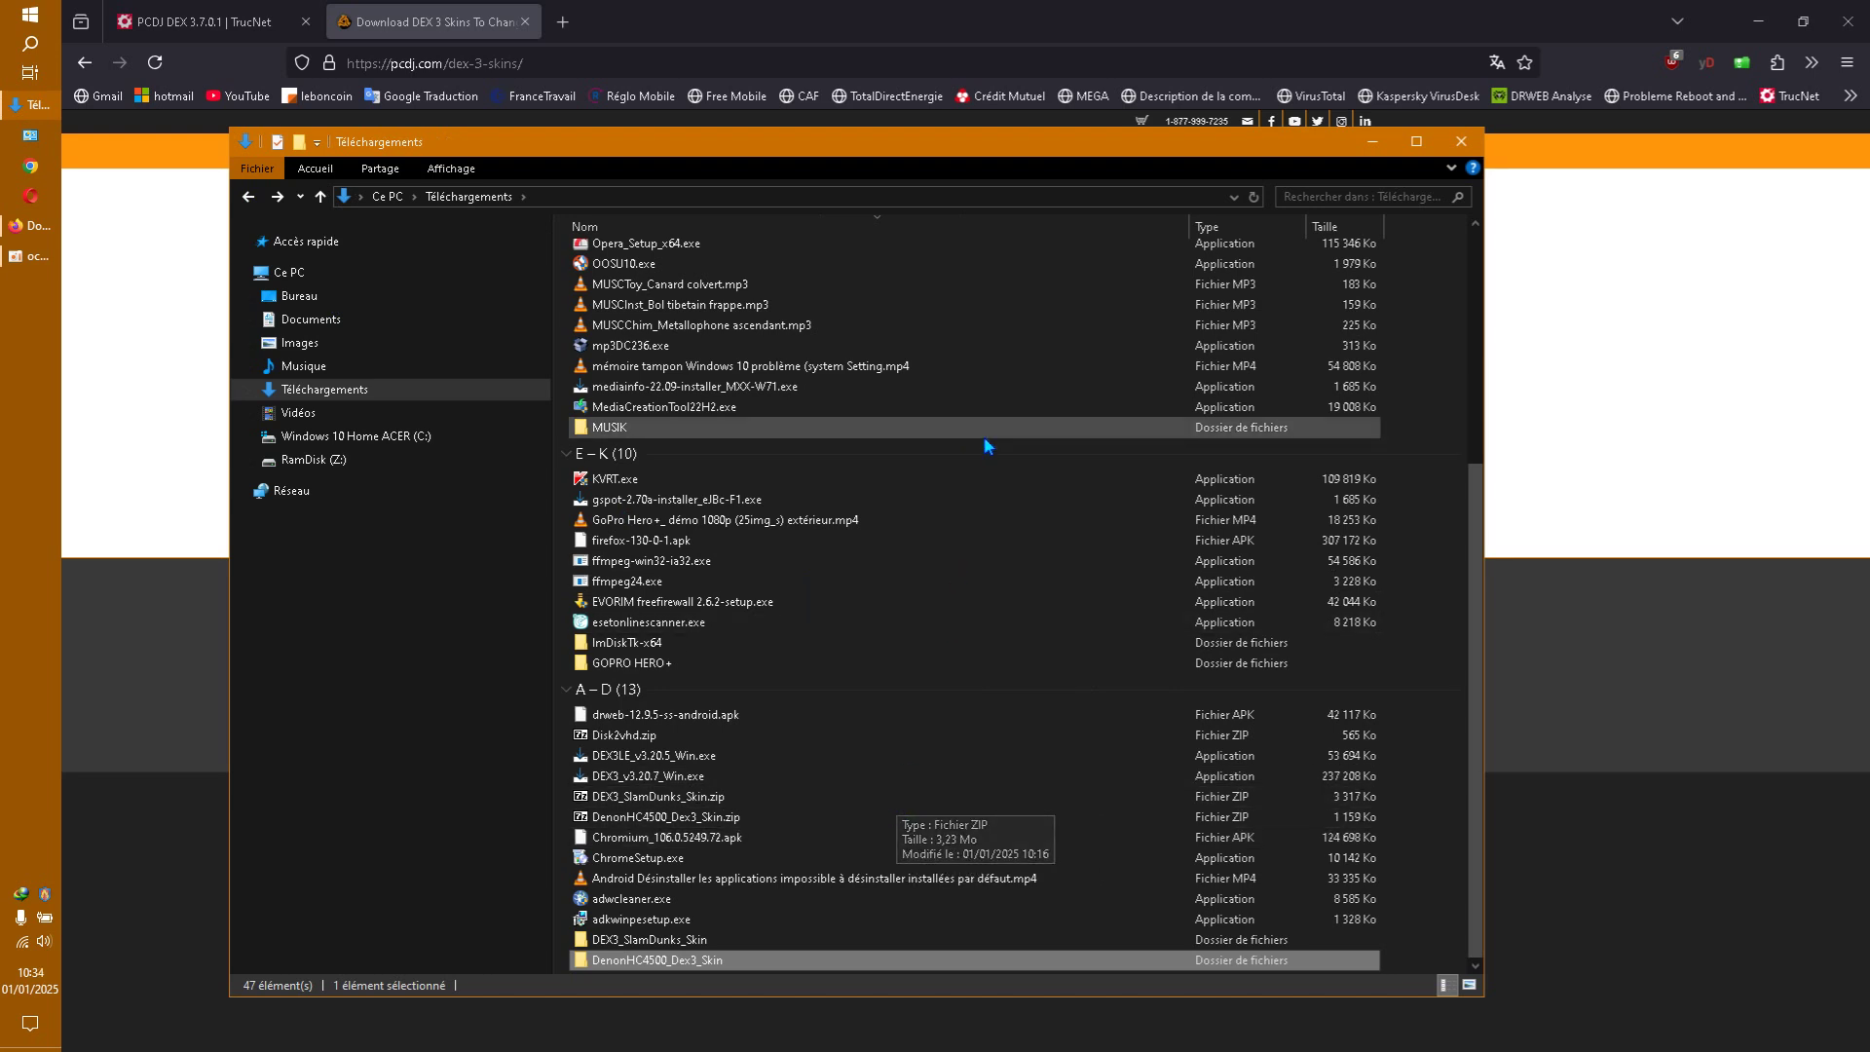
Switch to Firefox and look over the PCDJ DEX 3.7.0.1 article on TrucNet, including its configuration and installation notes
{"action": "left_click", "coordinate": [464, 21]}
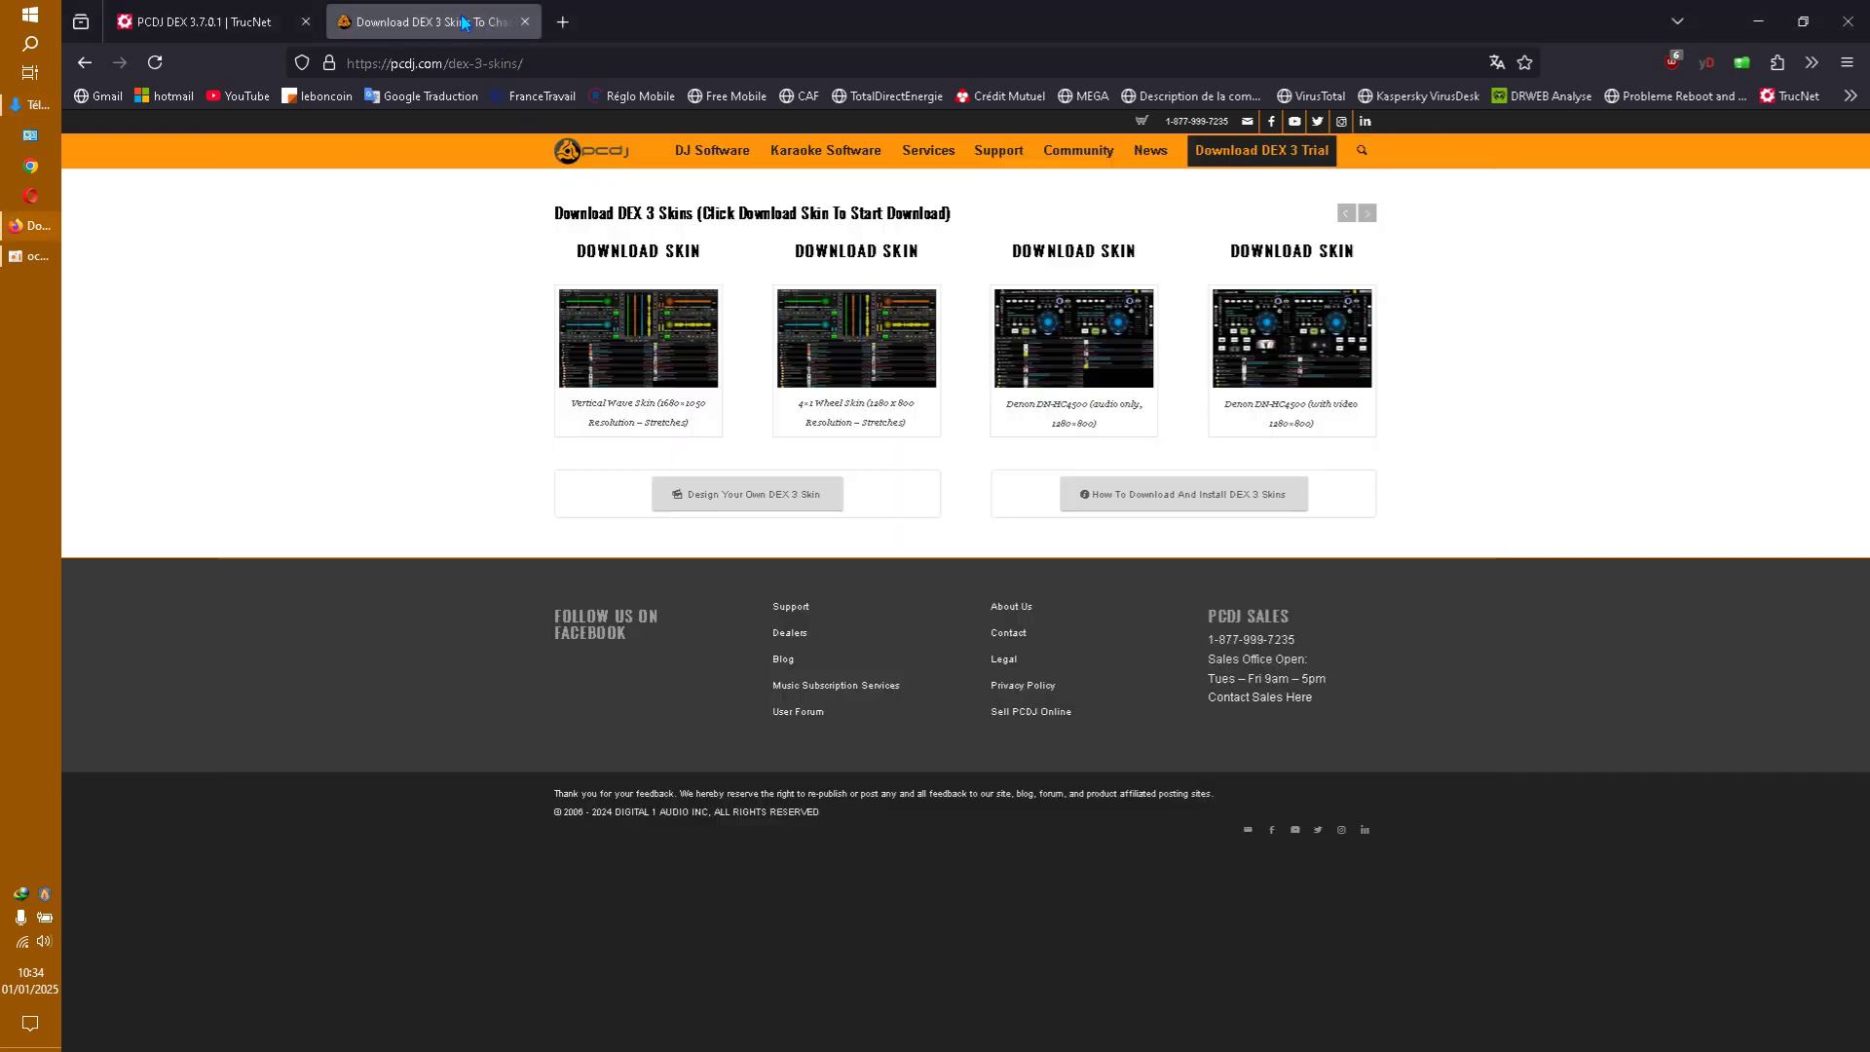
{"action": "left_click", "coordinate": [1757, 21]}
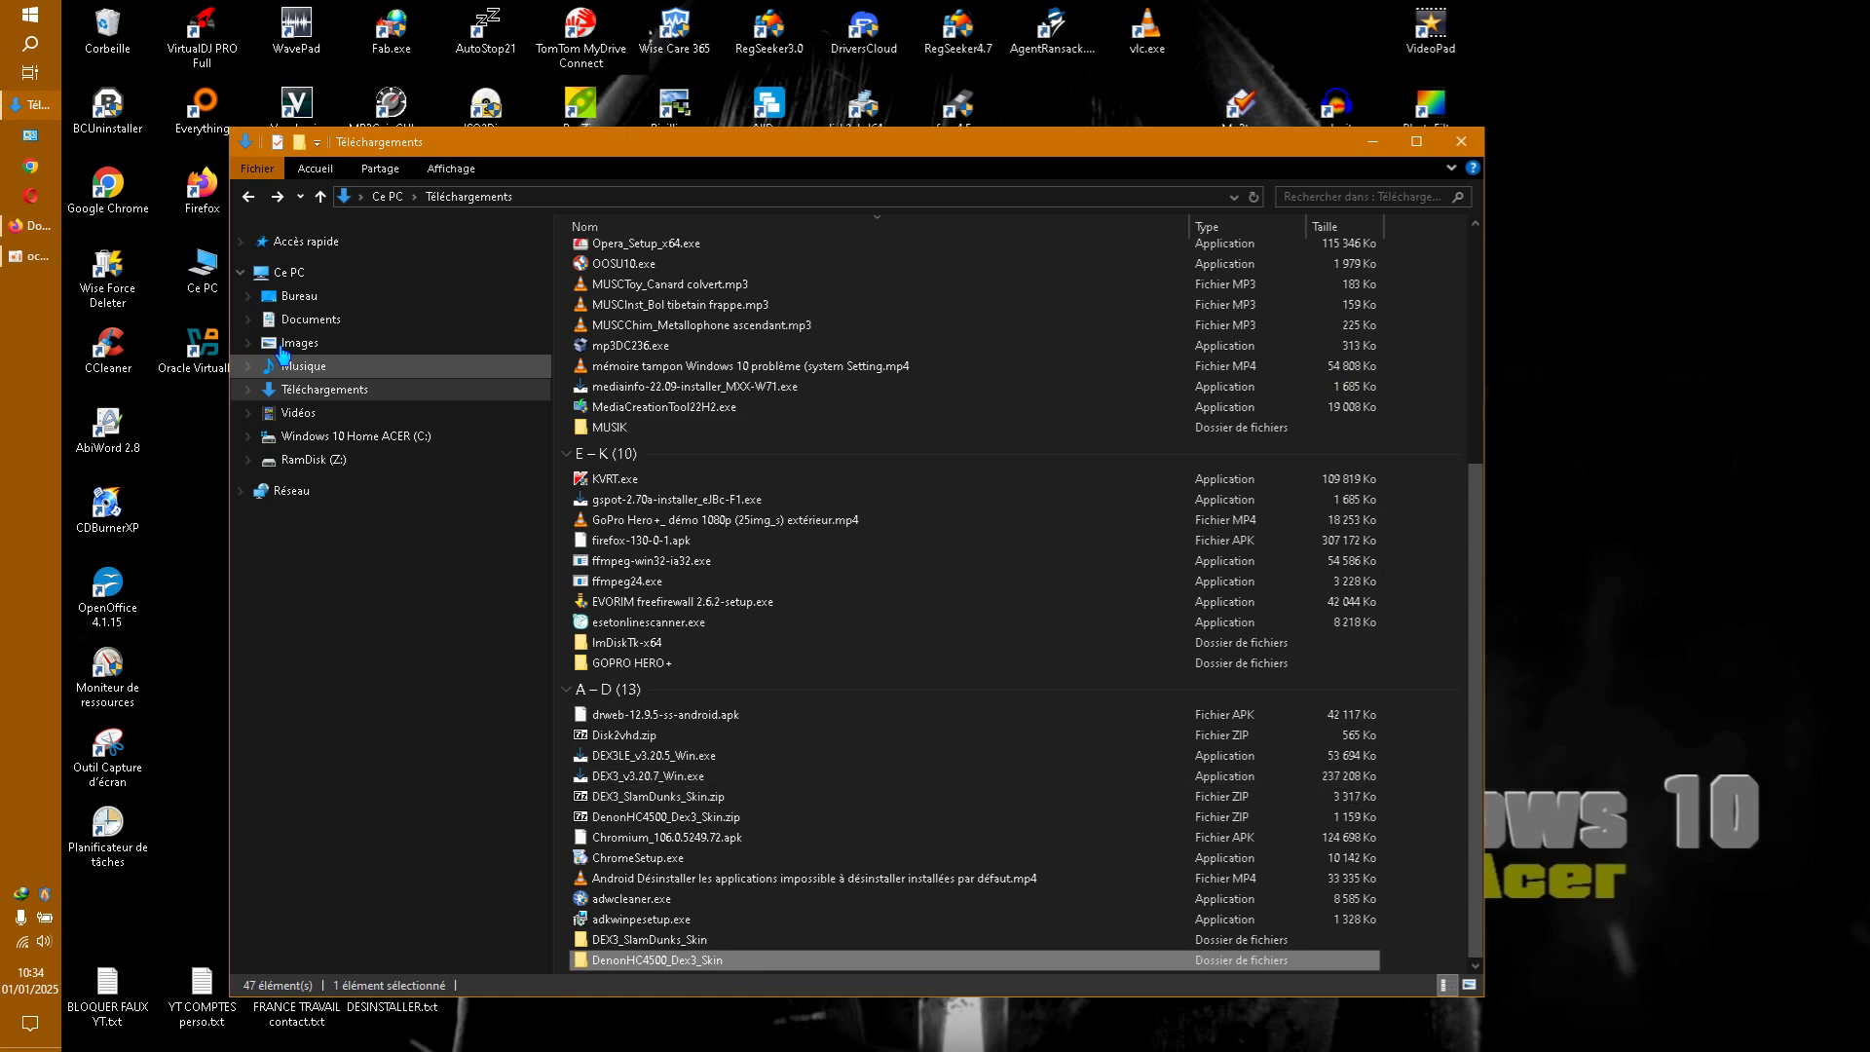
{"action": "left_click", "coordinate": [29, 225]}
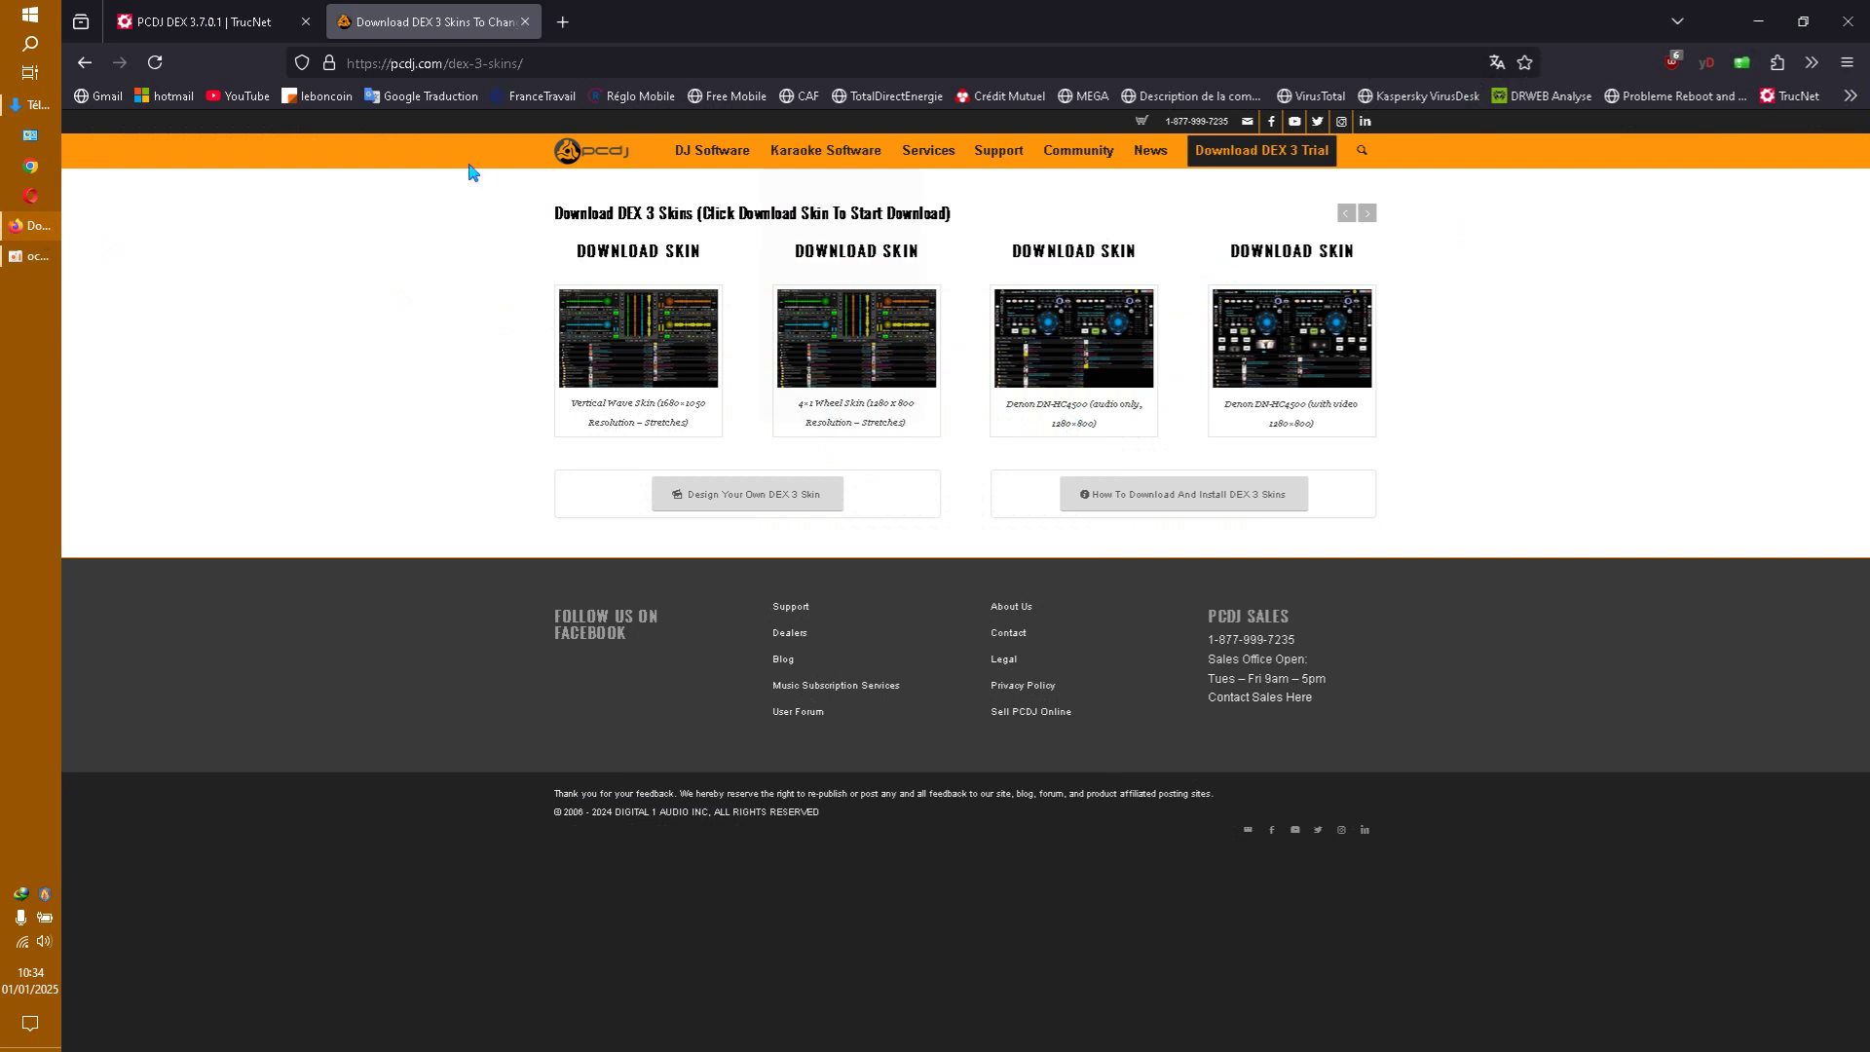
{"action": "left_click", "coordinate": [224, 24]}
{"action": "scroll", "coordinate": [869, 656], "scroll_direction": "down", "scroll_amount": 5}
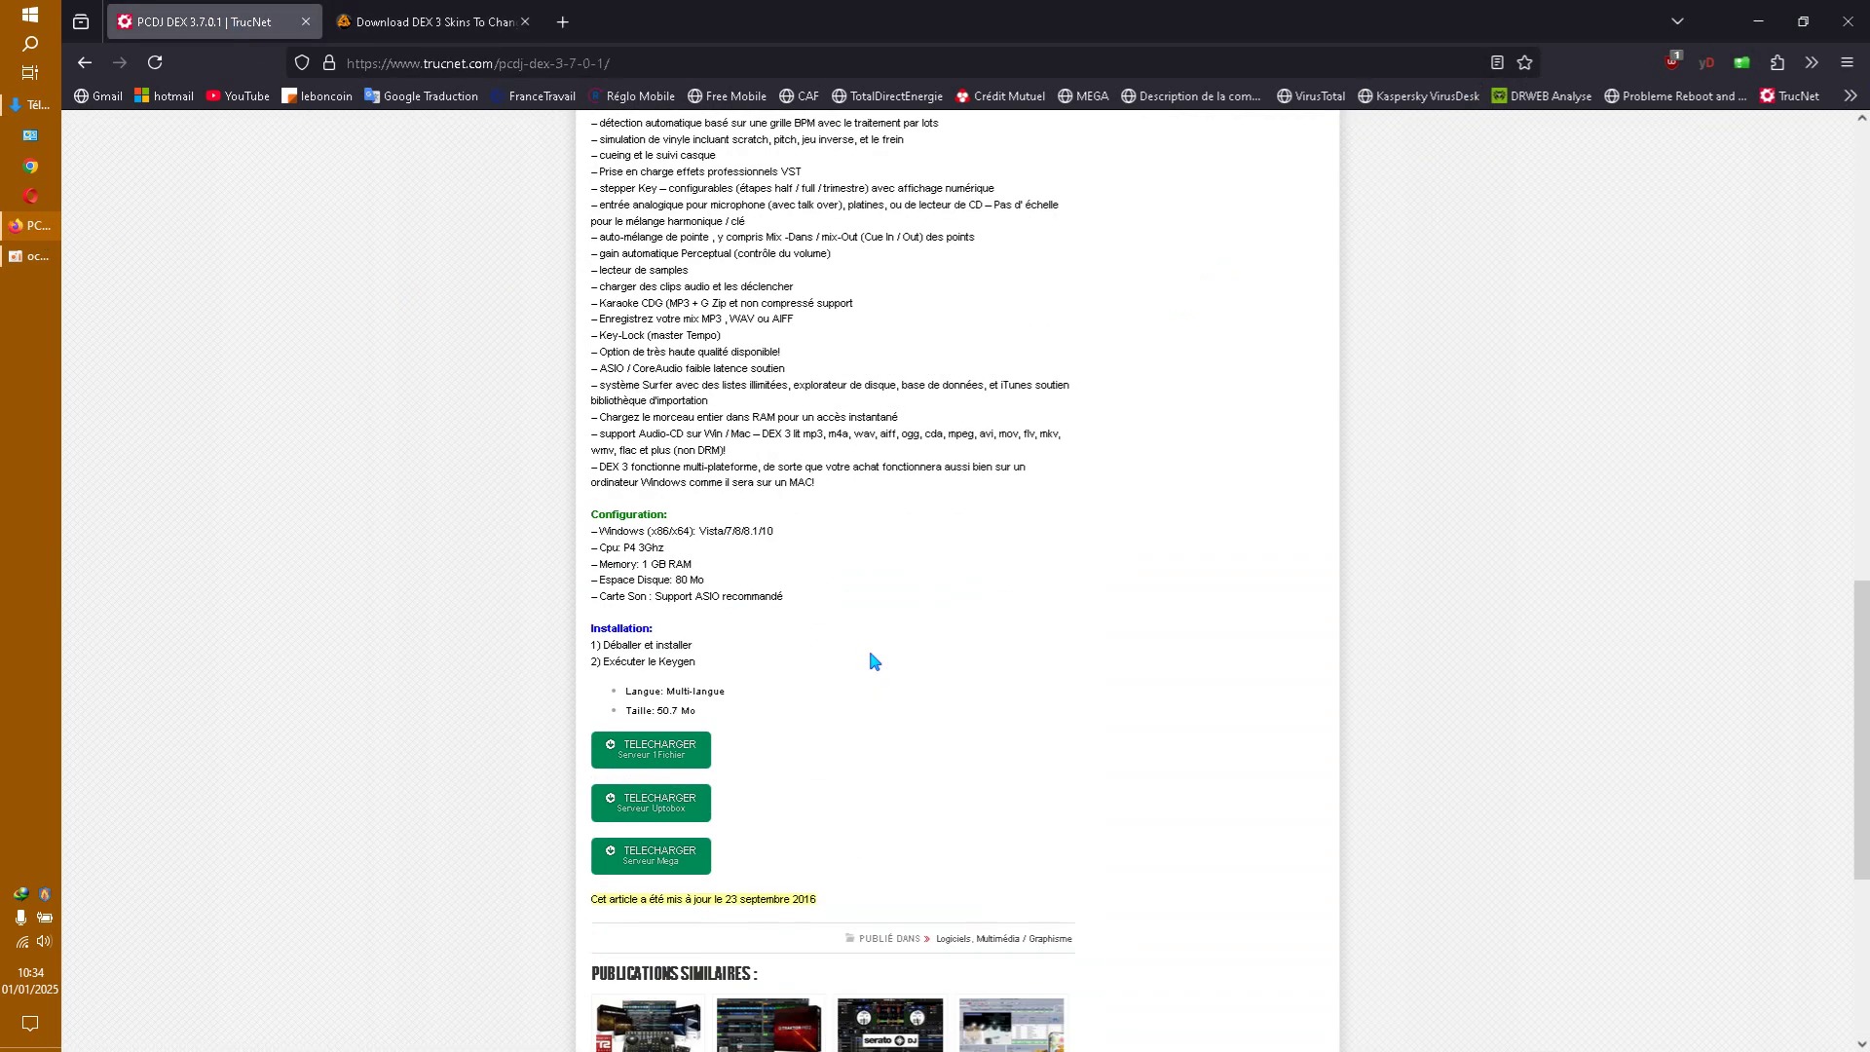
{"action": "scroll", "coordinate": [868, 655], "scroll_direction": "up", "scroll_amount": 15}
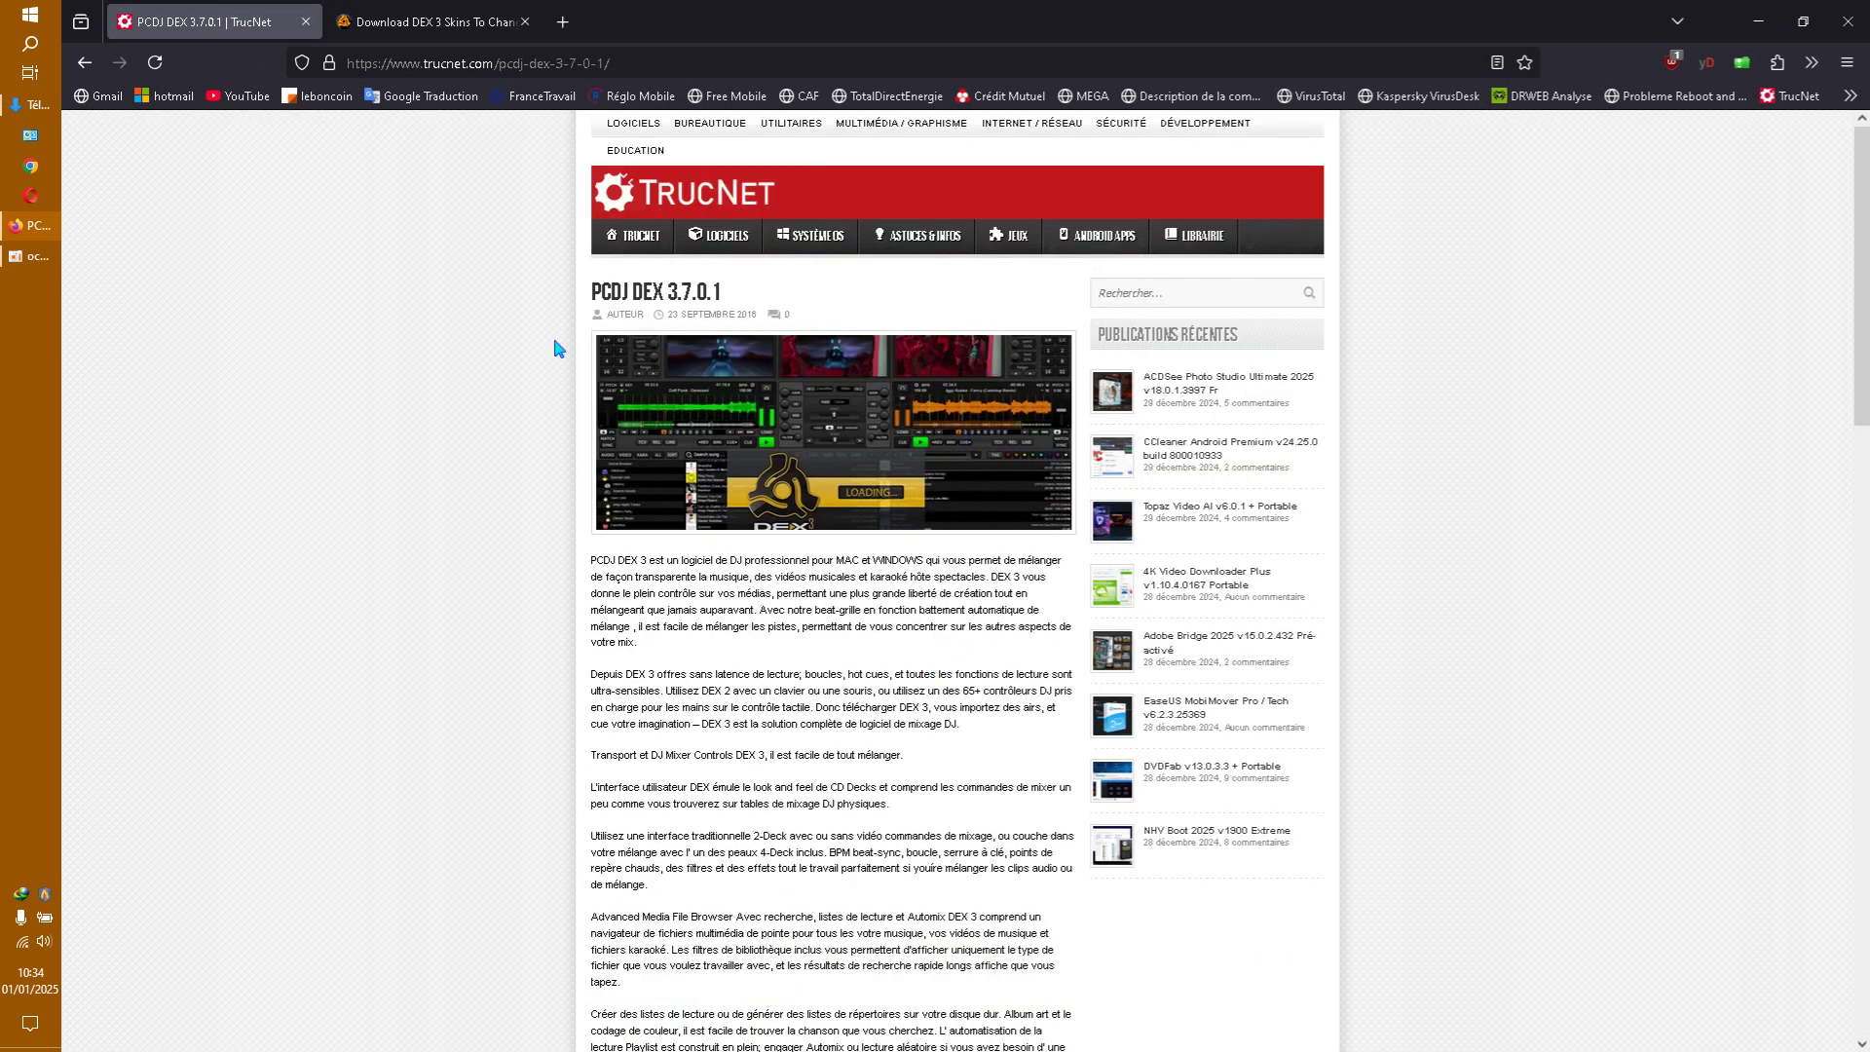
{"action": "scroll", "coordinate": [458, 606], "scroll_direction": "down", "scroll_amount": 6}
{"action": "scroll", "coordinate": [762, 671], "scroll_direction": "down", "scroll_amount": 3}
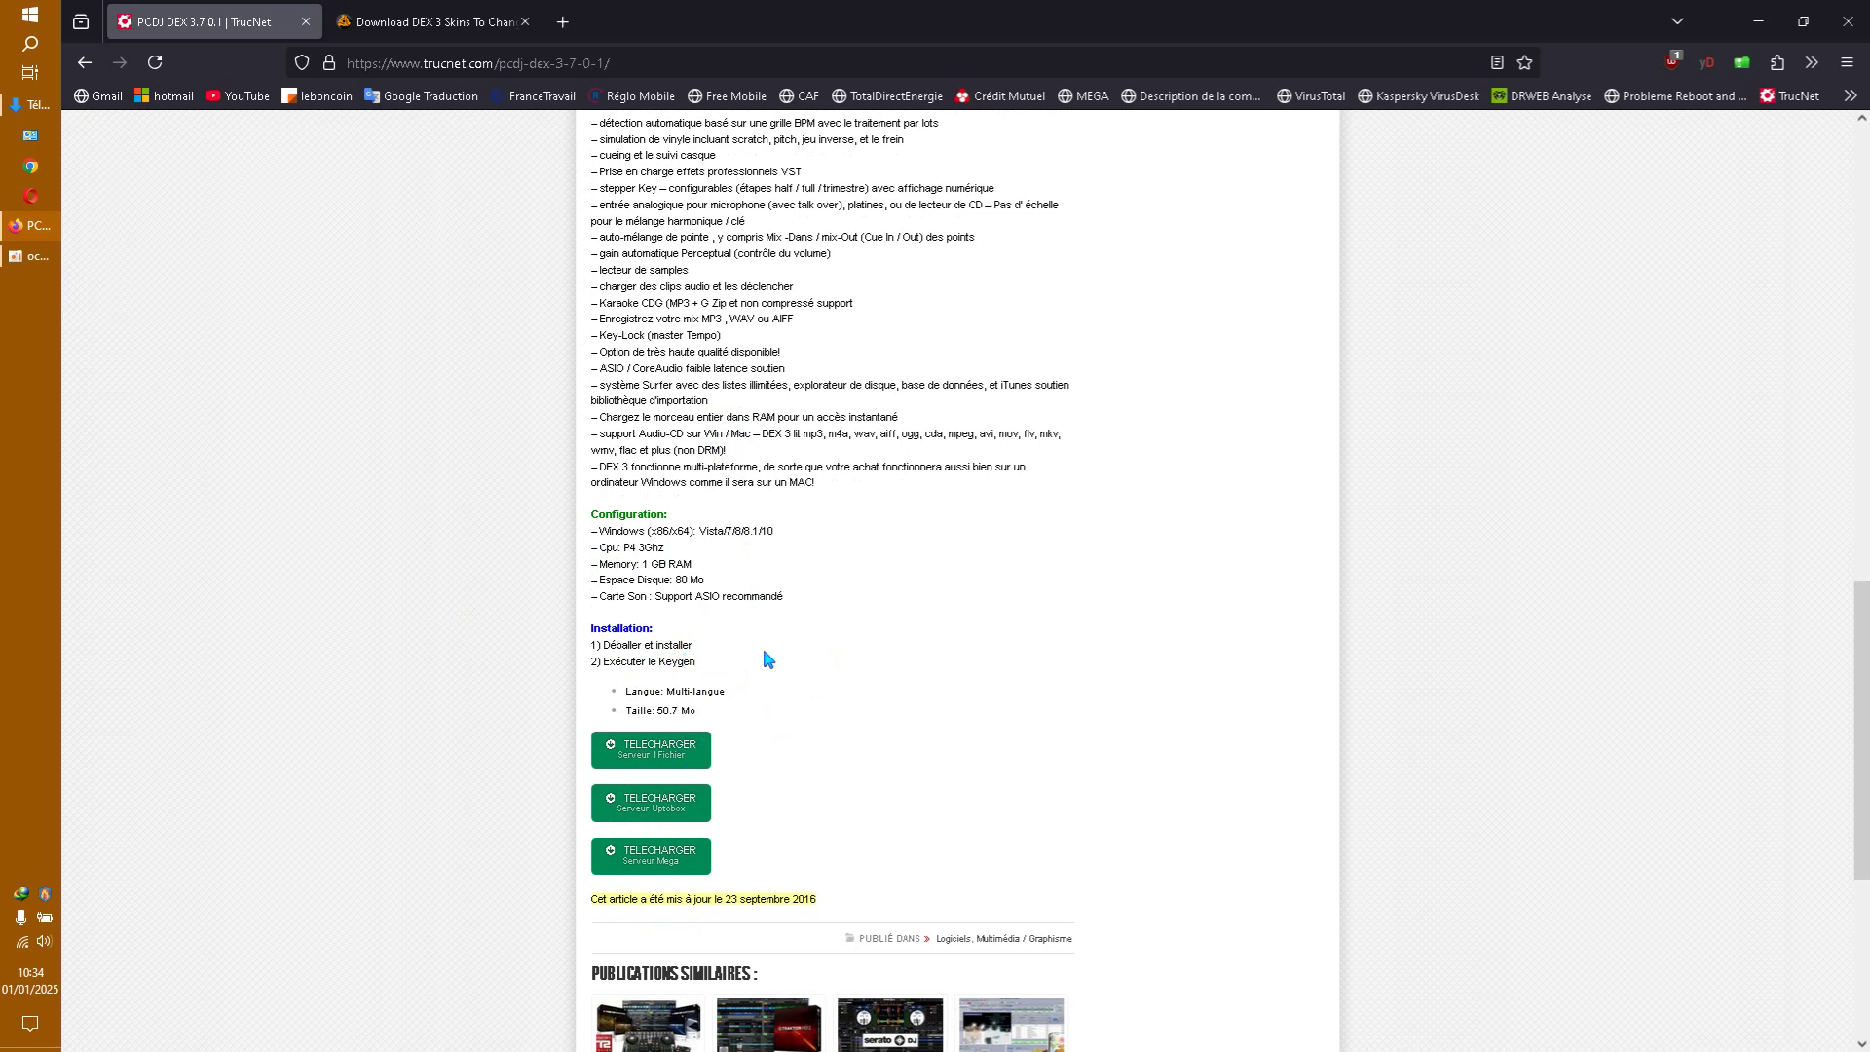
{"action": "left_click", "coordinate": [1761, 29]}
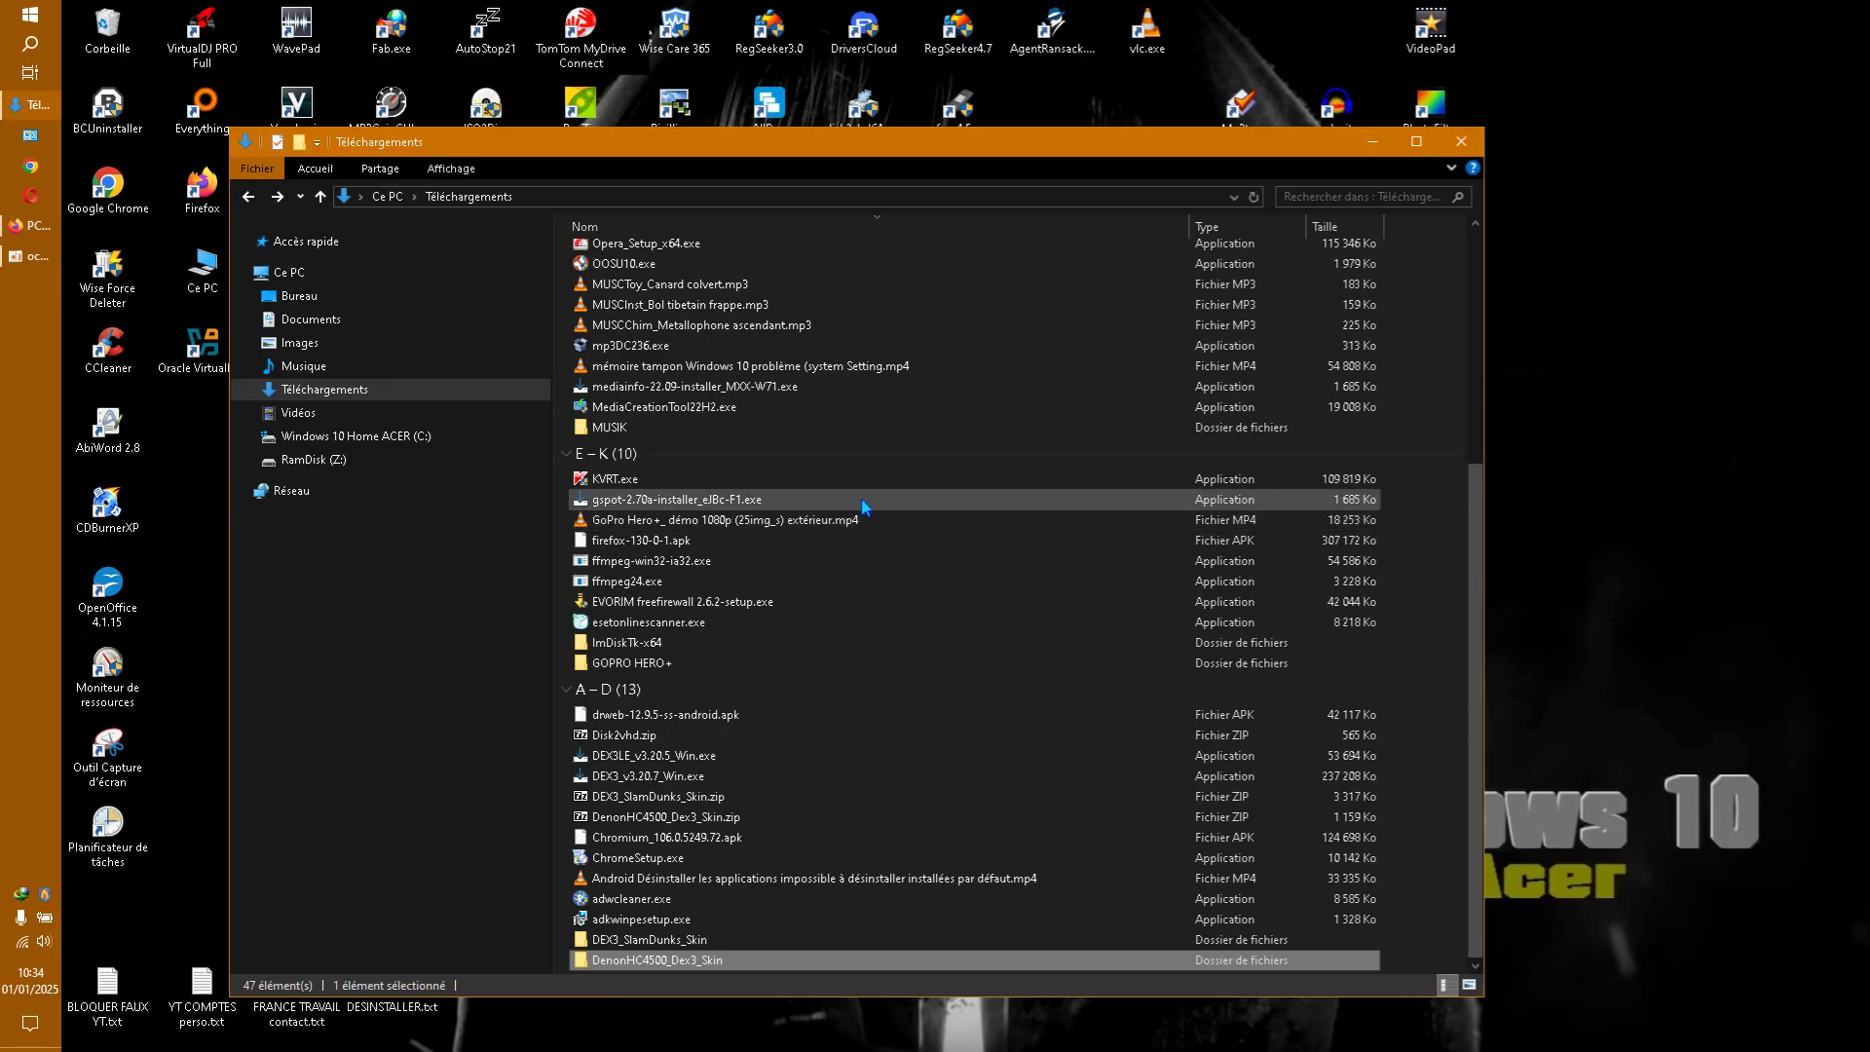
Return the Explorer window to Ce PC and close the TrucNet article in Firefox
{"action": "left_click_drag", "start_coordinate": [998, 156], "coordinate": [1132, 87]}
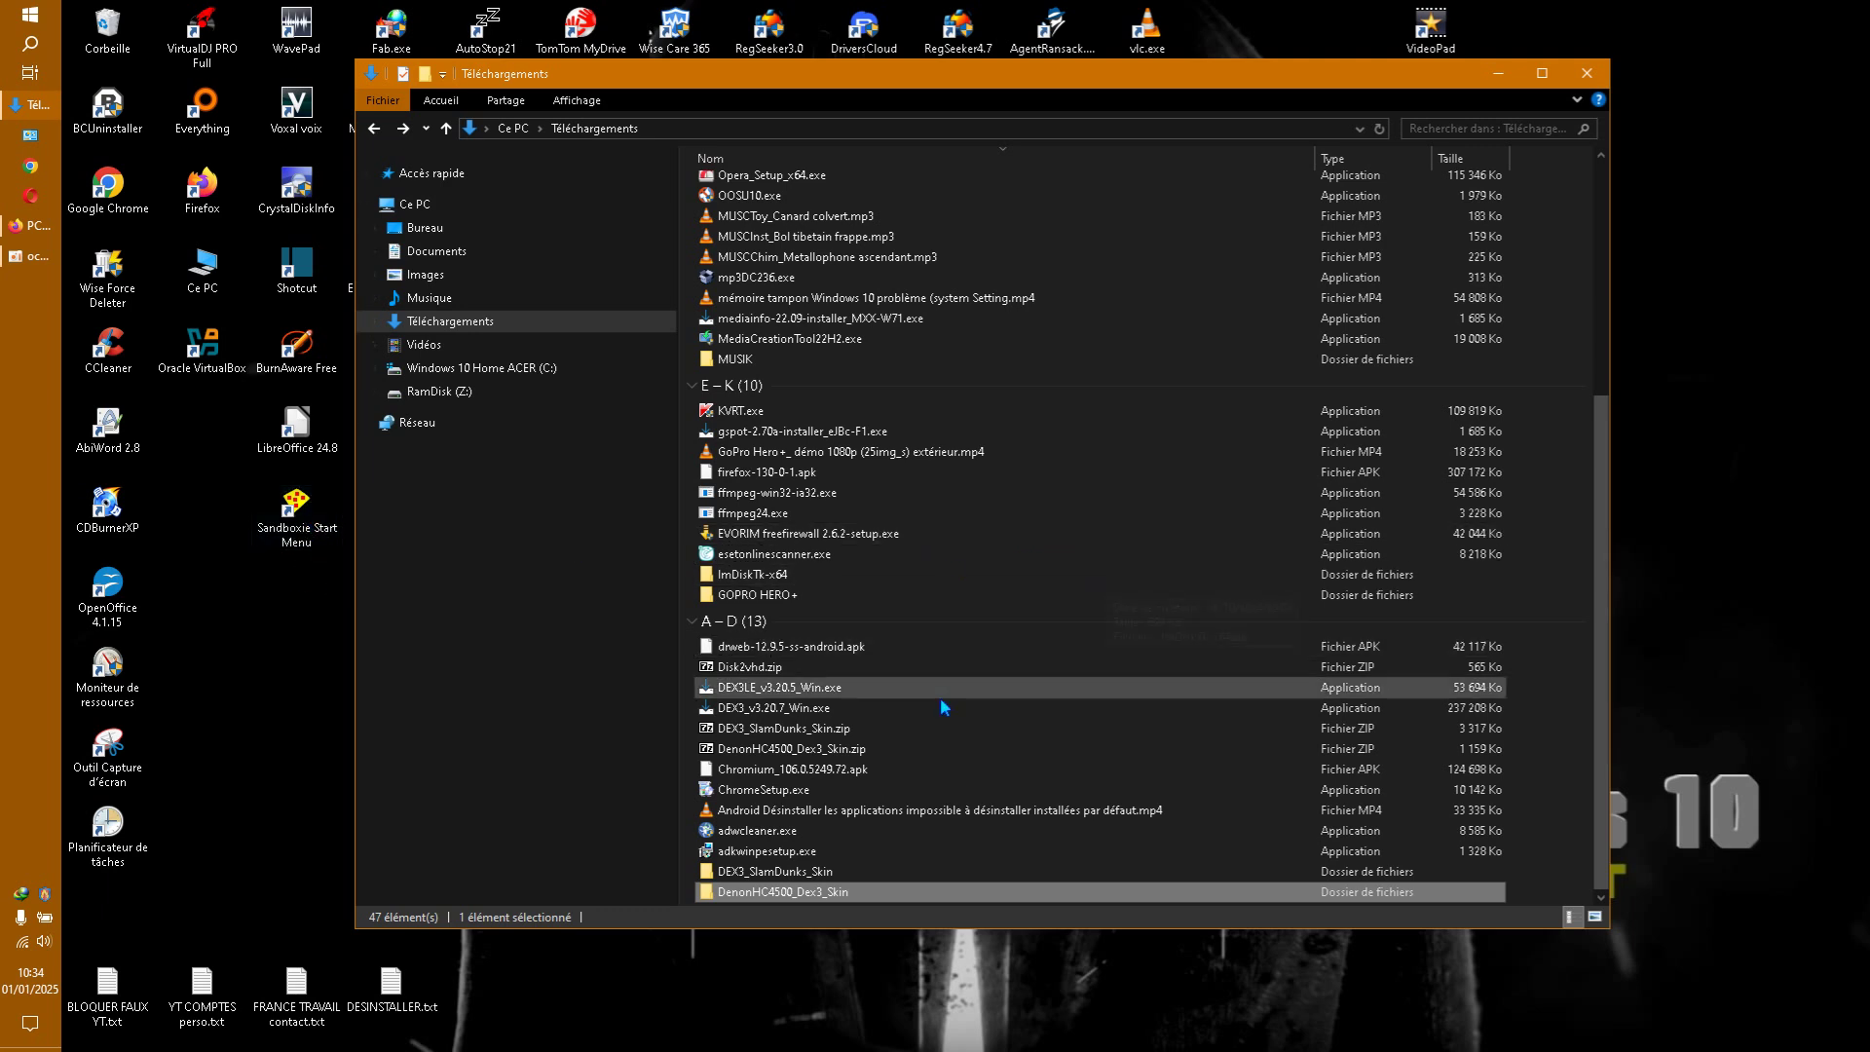
{"action": "left_click", "coordinate": [378, 135]}
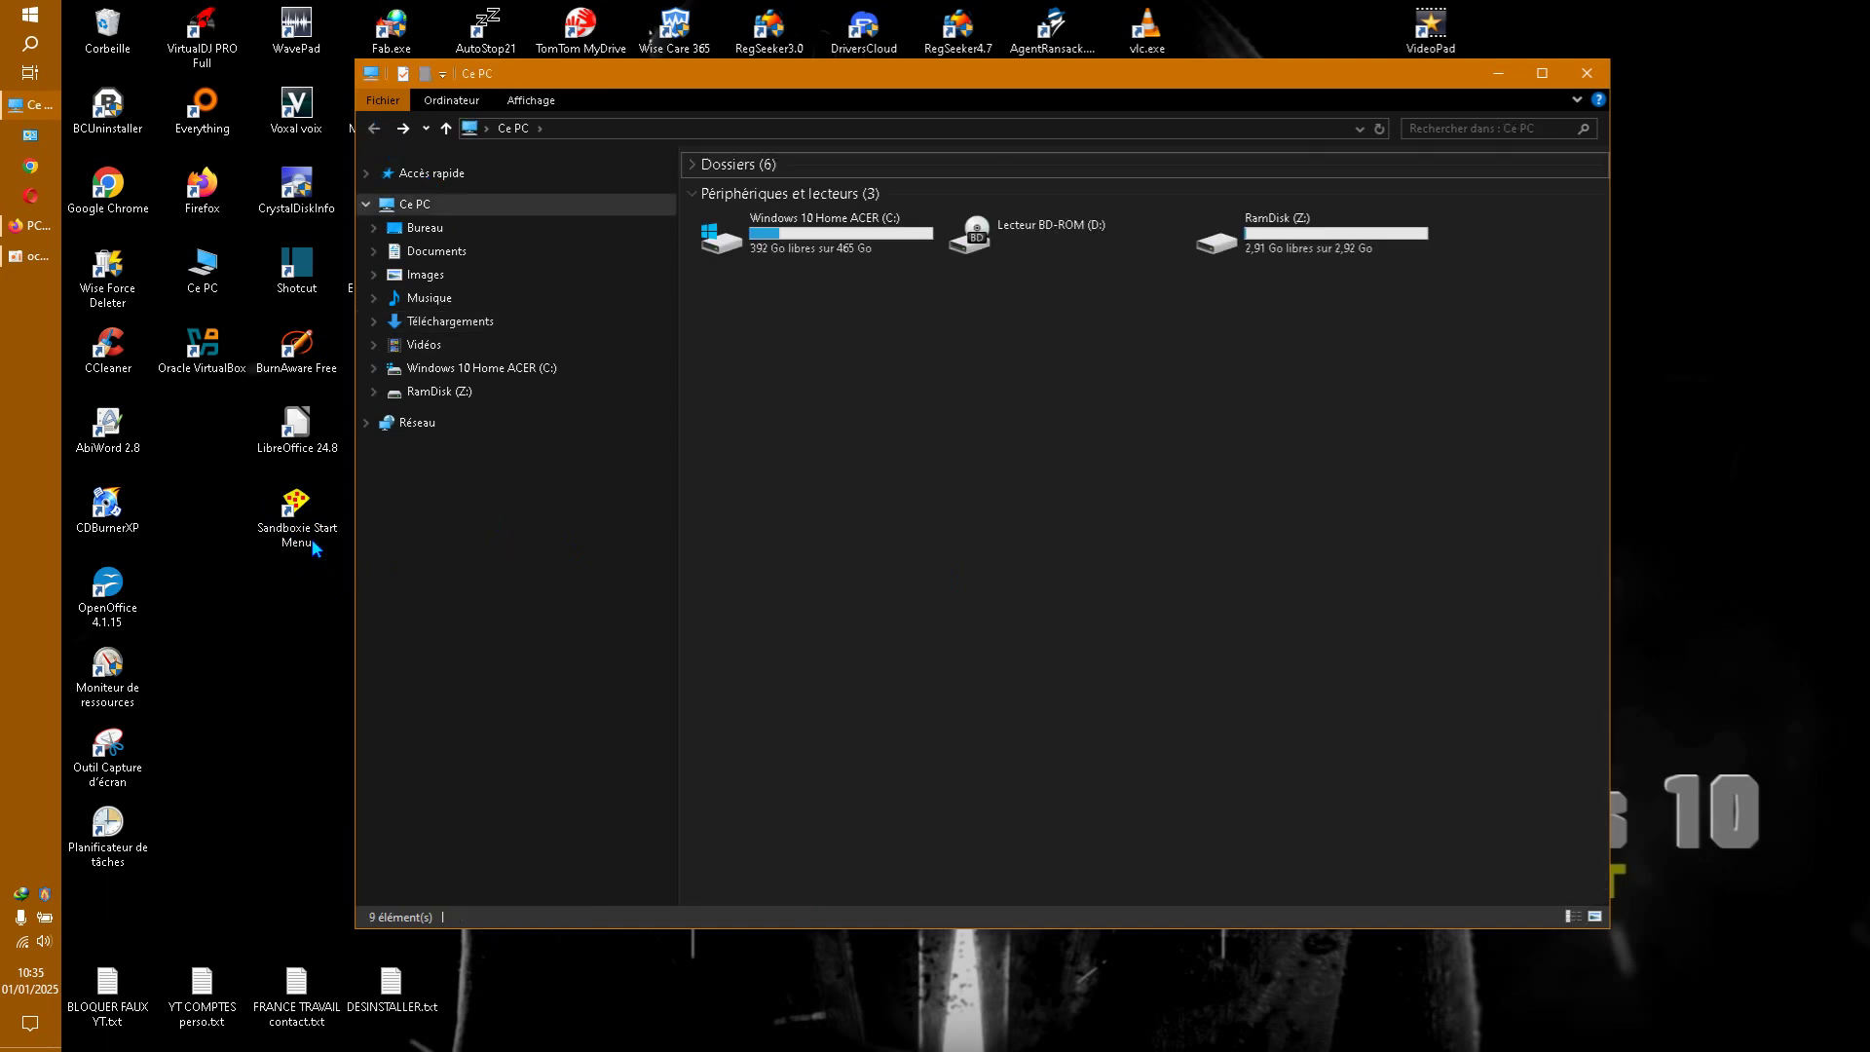
{"action": "left_click", "coordinate": [29, 225]}
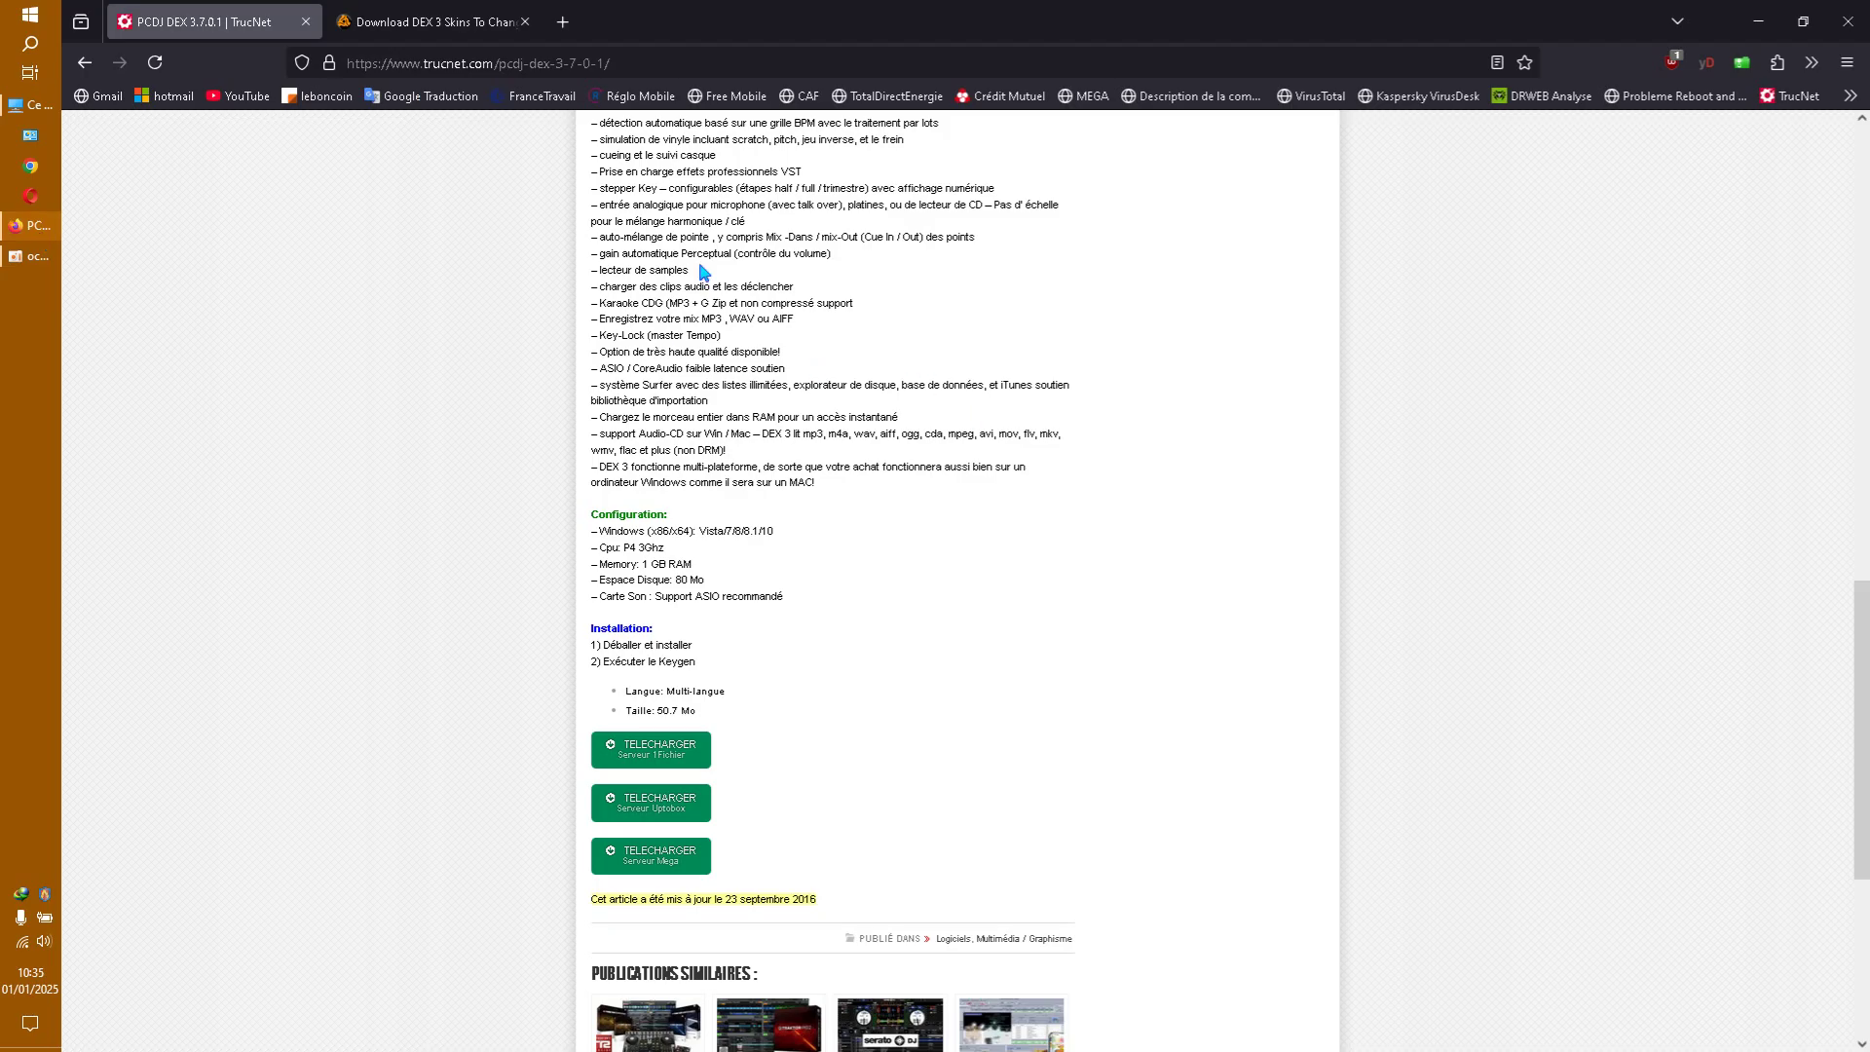
{"action": "left_click", "coordinate": [305, 22]}
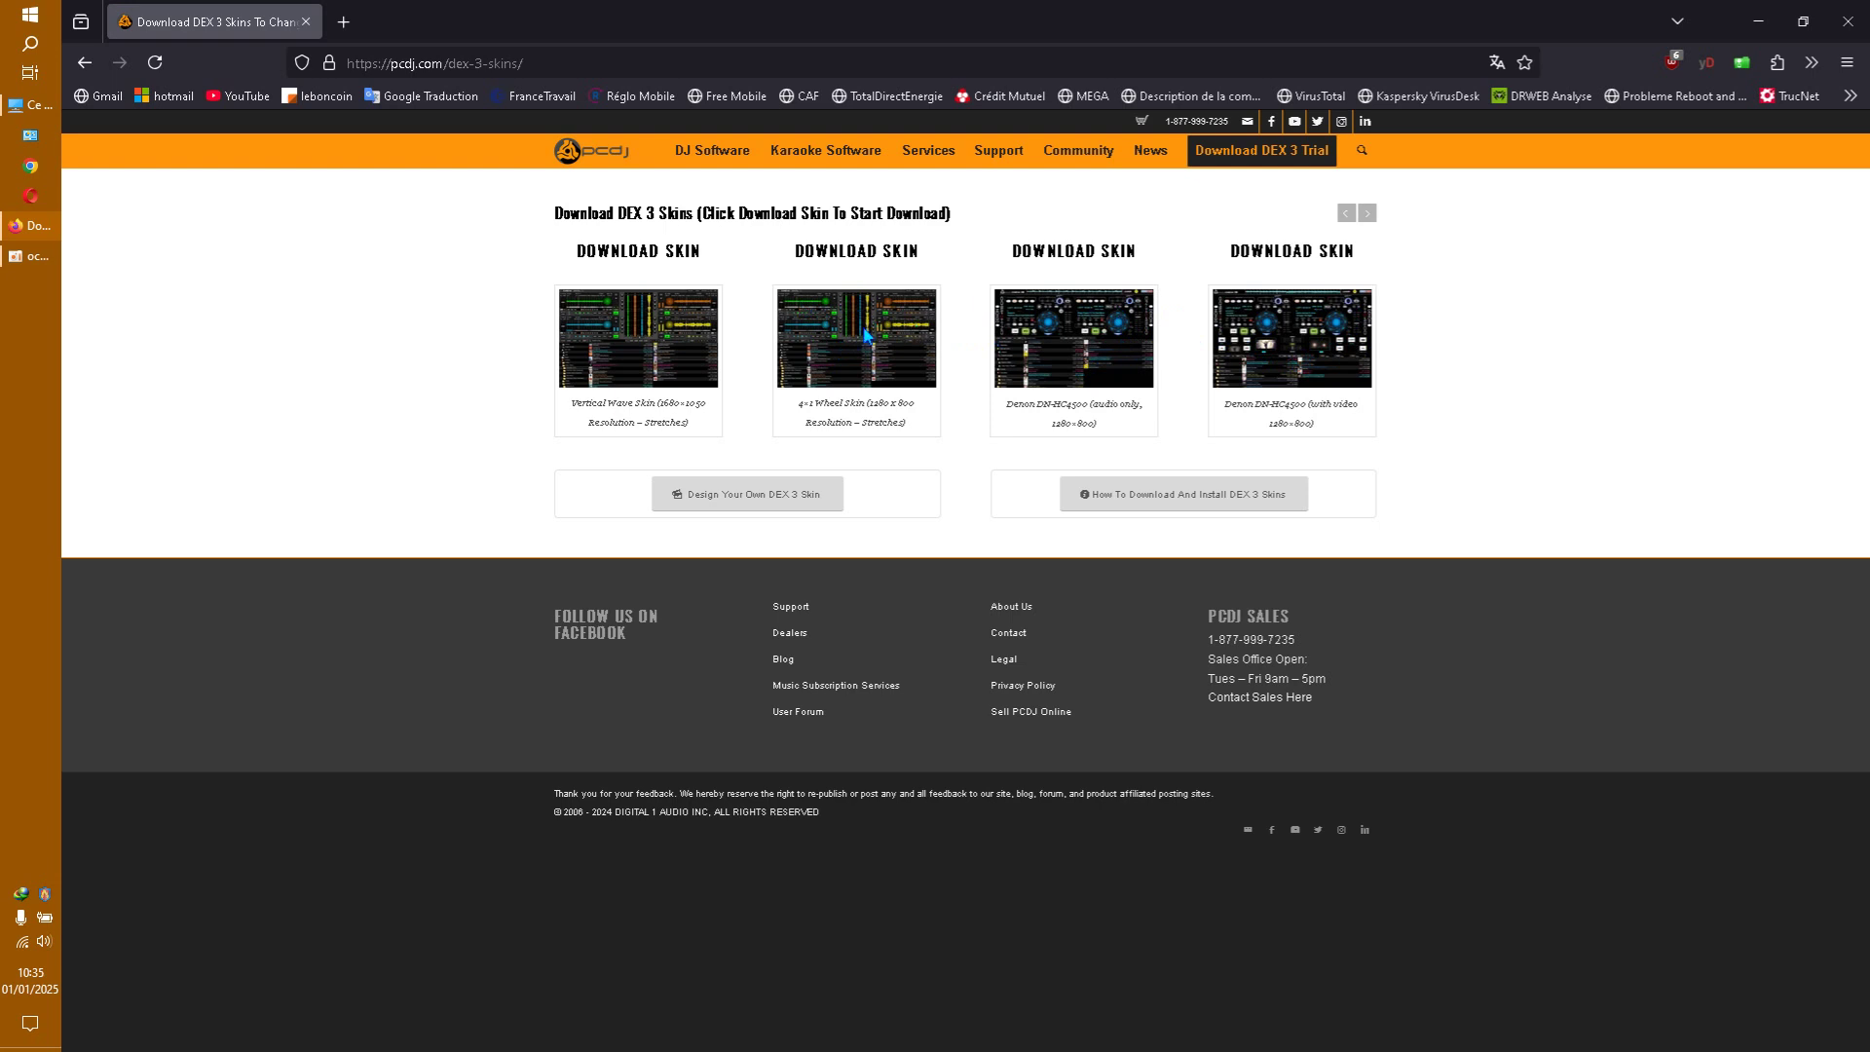
Download the 16:9 Touch-Skin archive dex3_touch_skin_ratio_16_9.zip from the PCDJ skins page to Téléchargements and quit Internet Download Manager
{"action": "left_click", "coordinate": [1347, 213]}
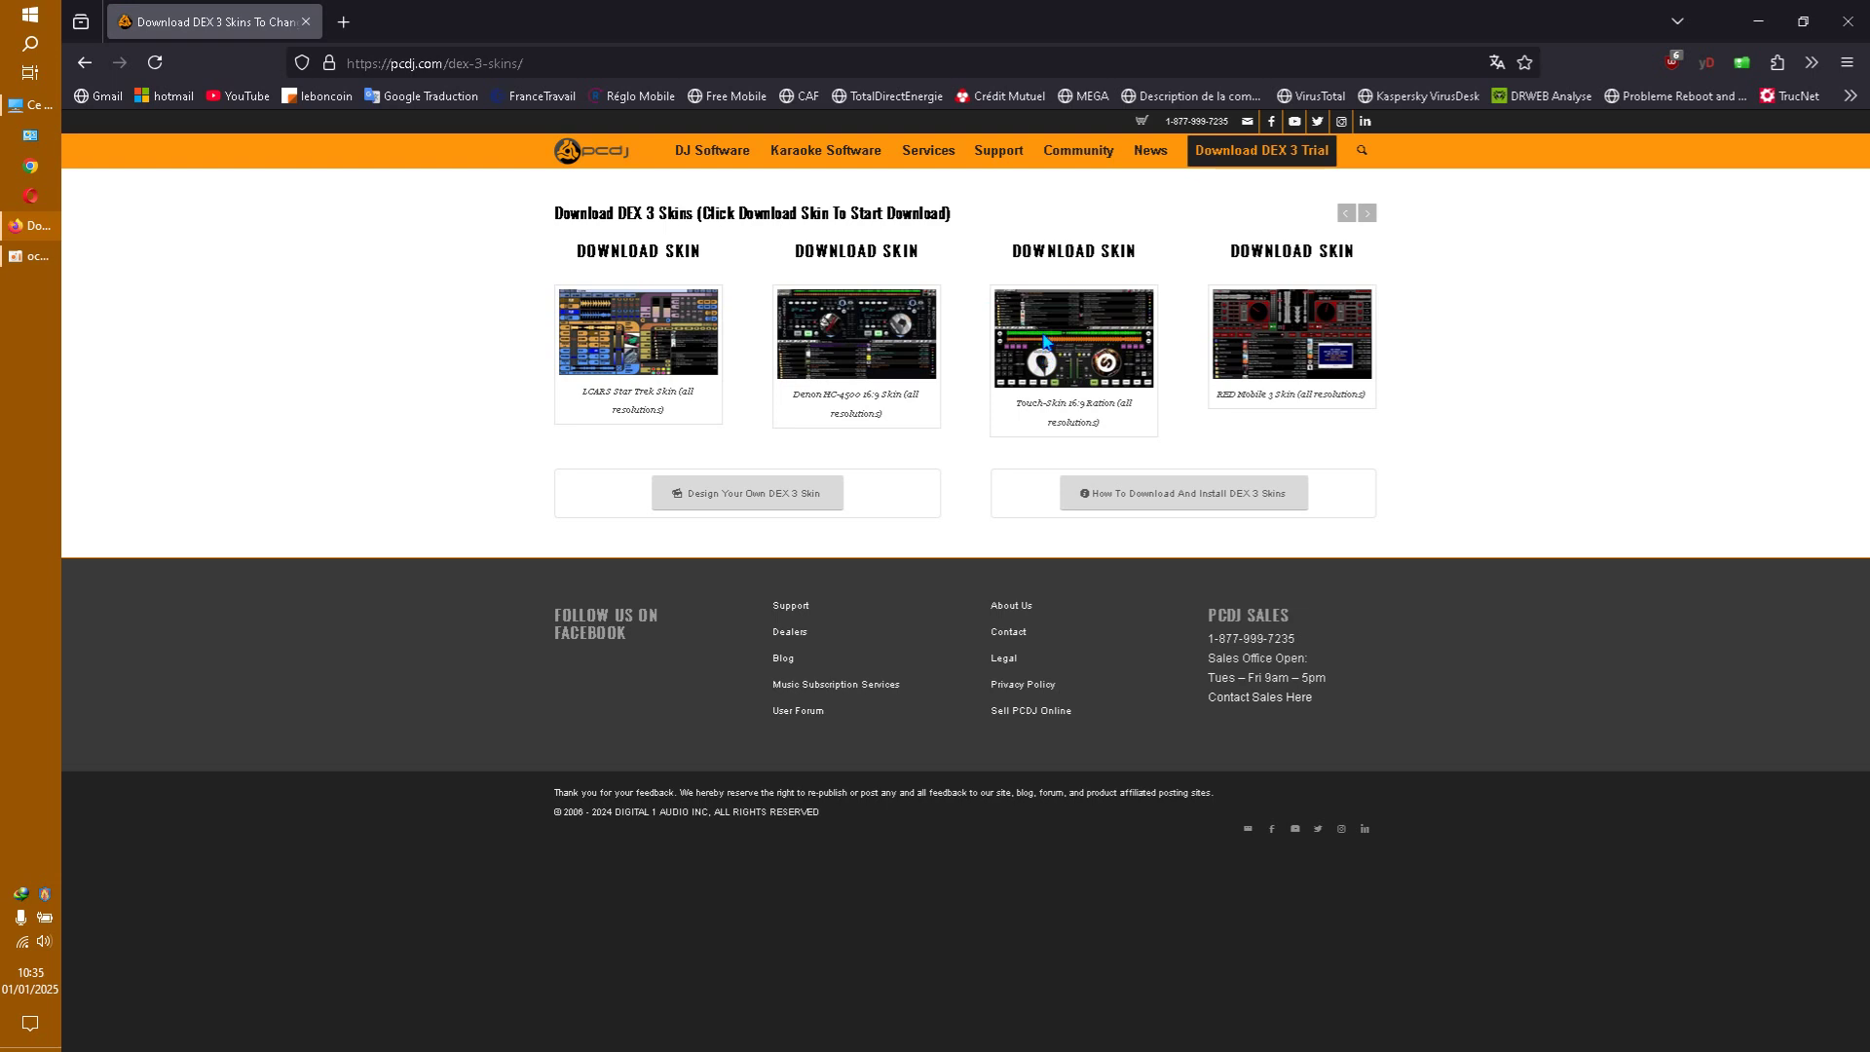
{"action": "left_click", "coordinate": [1088, 259]}
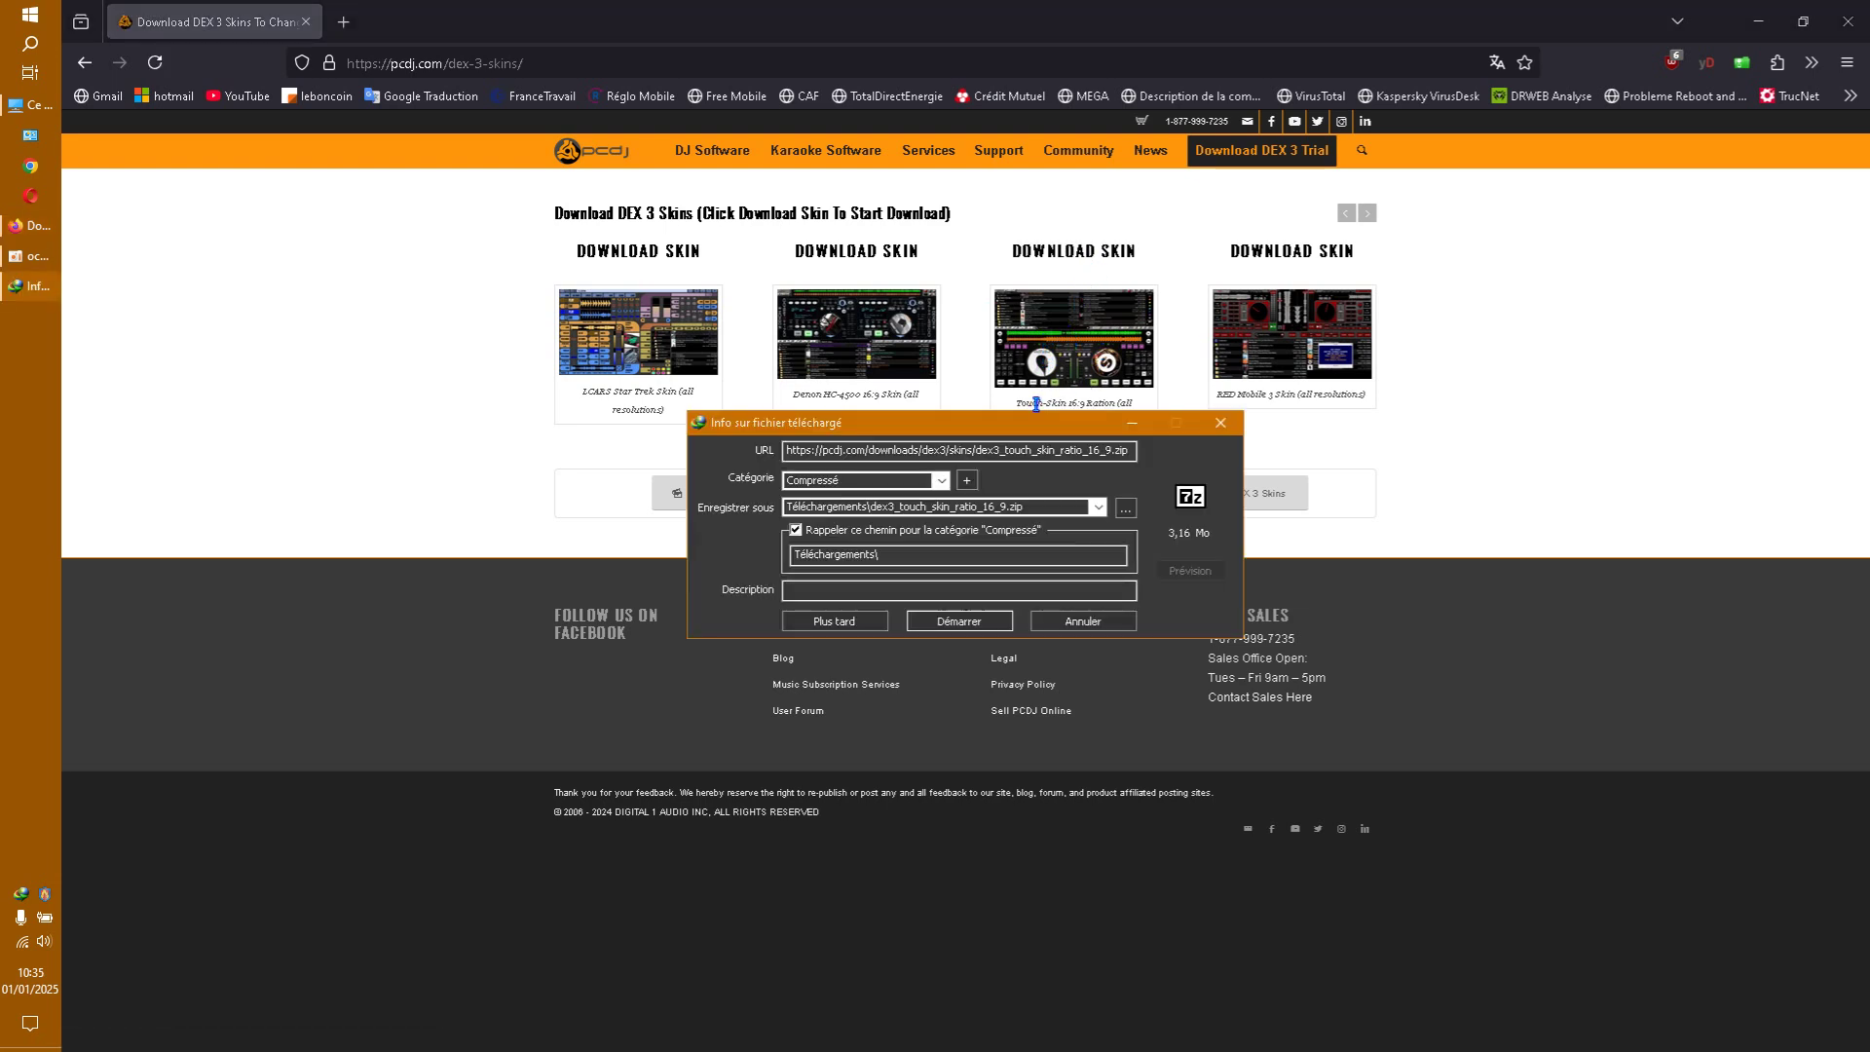
{"action": "left_click", "coordinate": [980, 628]}
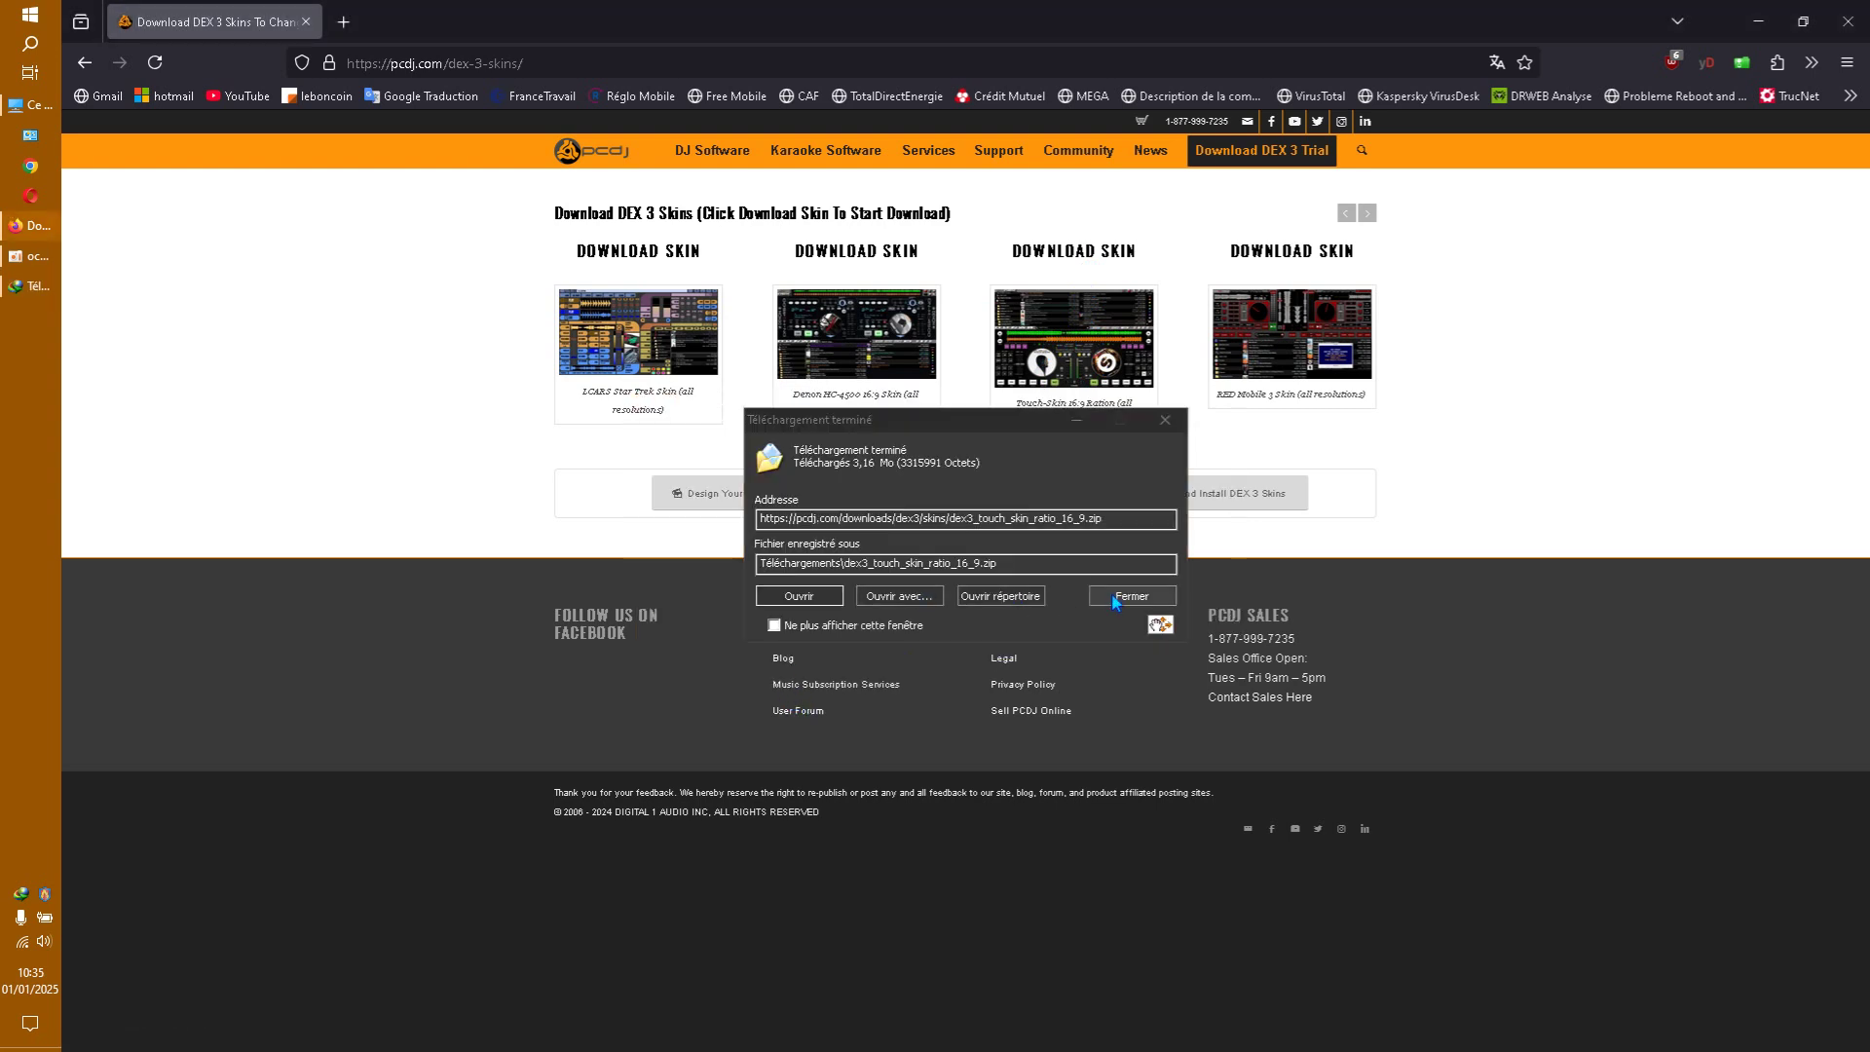
{"action": "left_click", "coordinate": [1116, 597]}
{"action": "right_click", "coordinate": [21, 896]}
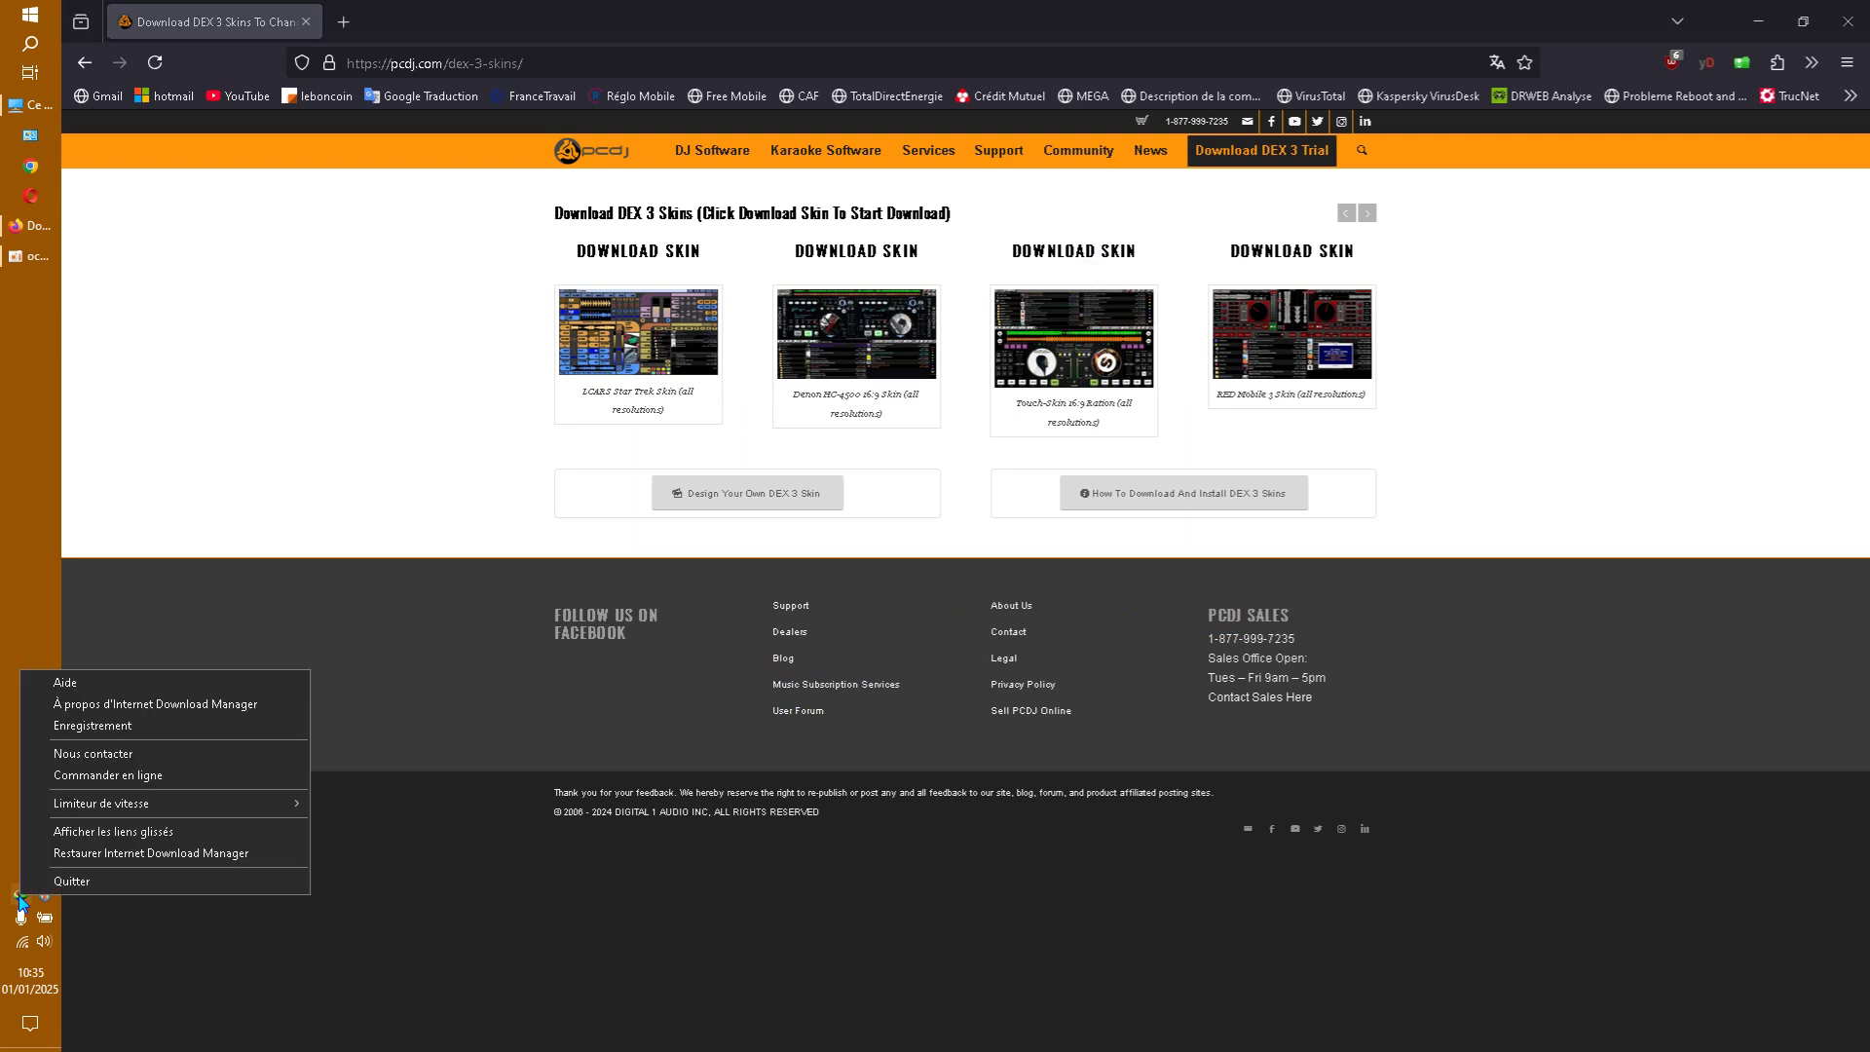
{"action": "left_click", "coordinate": [72, 882]}
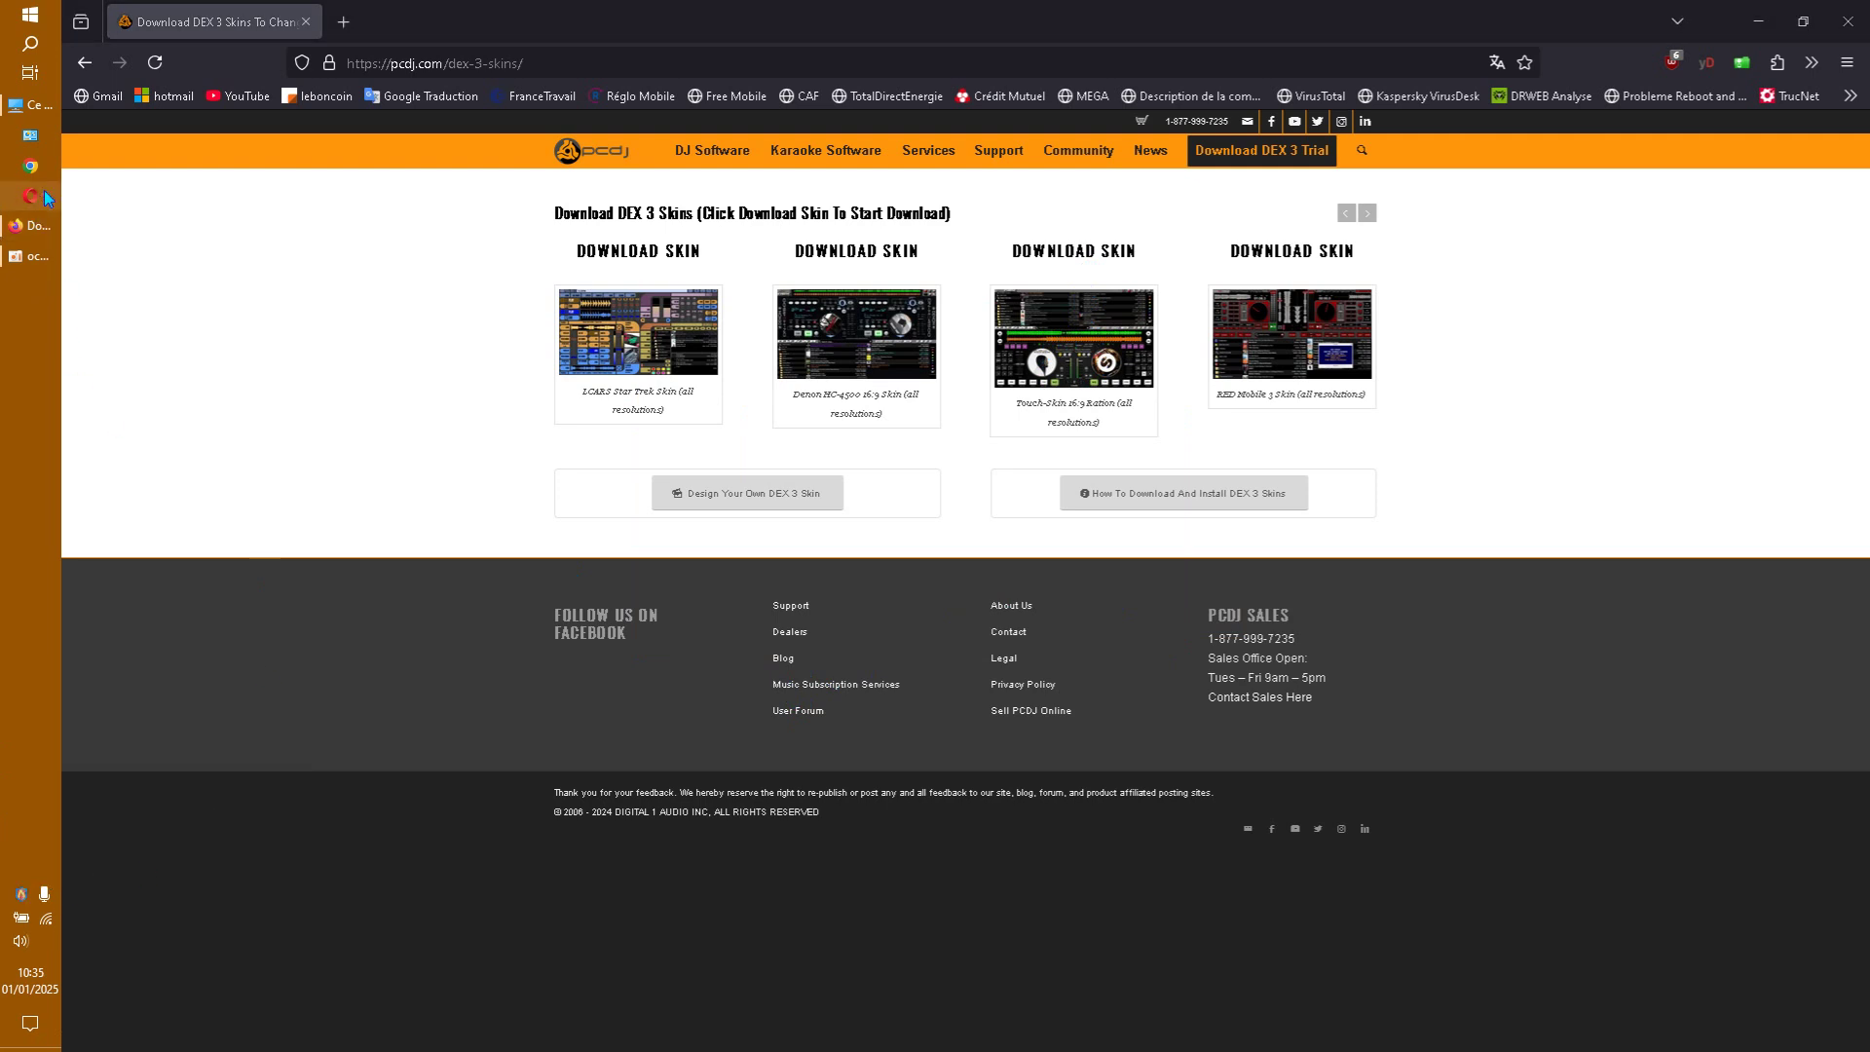
In Explorer's Téléchargements folder, extract dex3_touch_skin_ratio_16_9.zip with 7-Zip into a folder of the same name
{"action": "left_click", "coordinate": [30, 105]}
{"action": "left_click", "coordinate": [448, 321]}
{"action": "scroll", "coordinate": [838, 643], "scroll_direction": "down", "scroll_amount": 5}
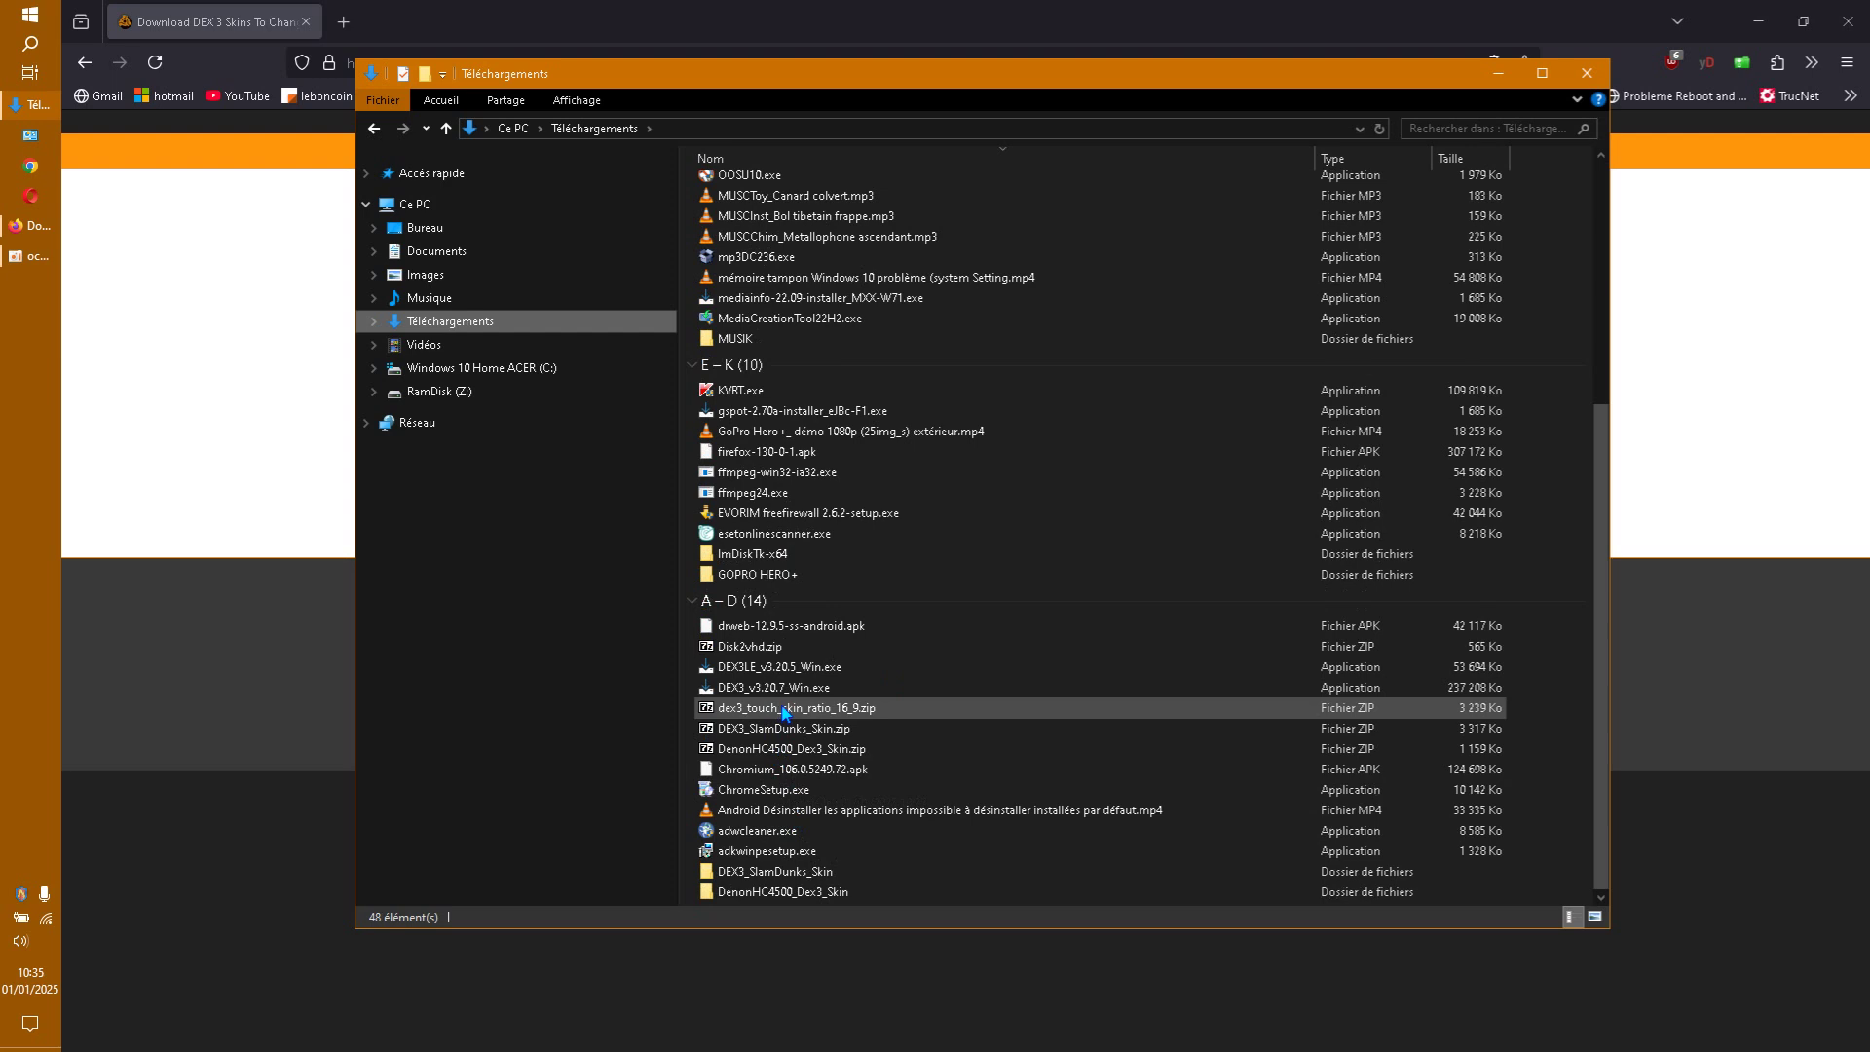
{"action": "left_click", "coordinate": [1254, 29]}
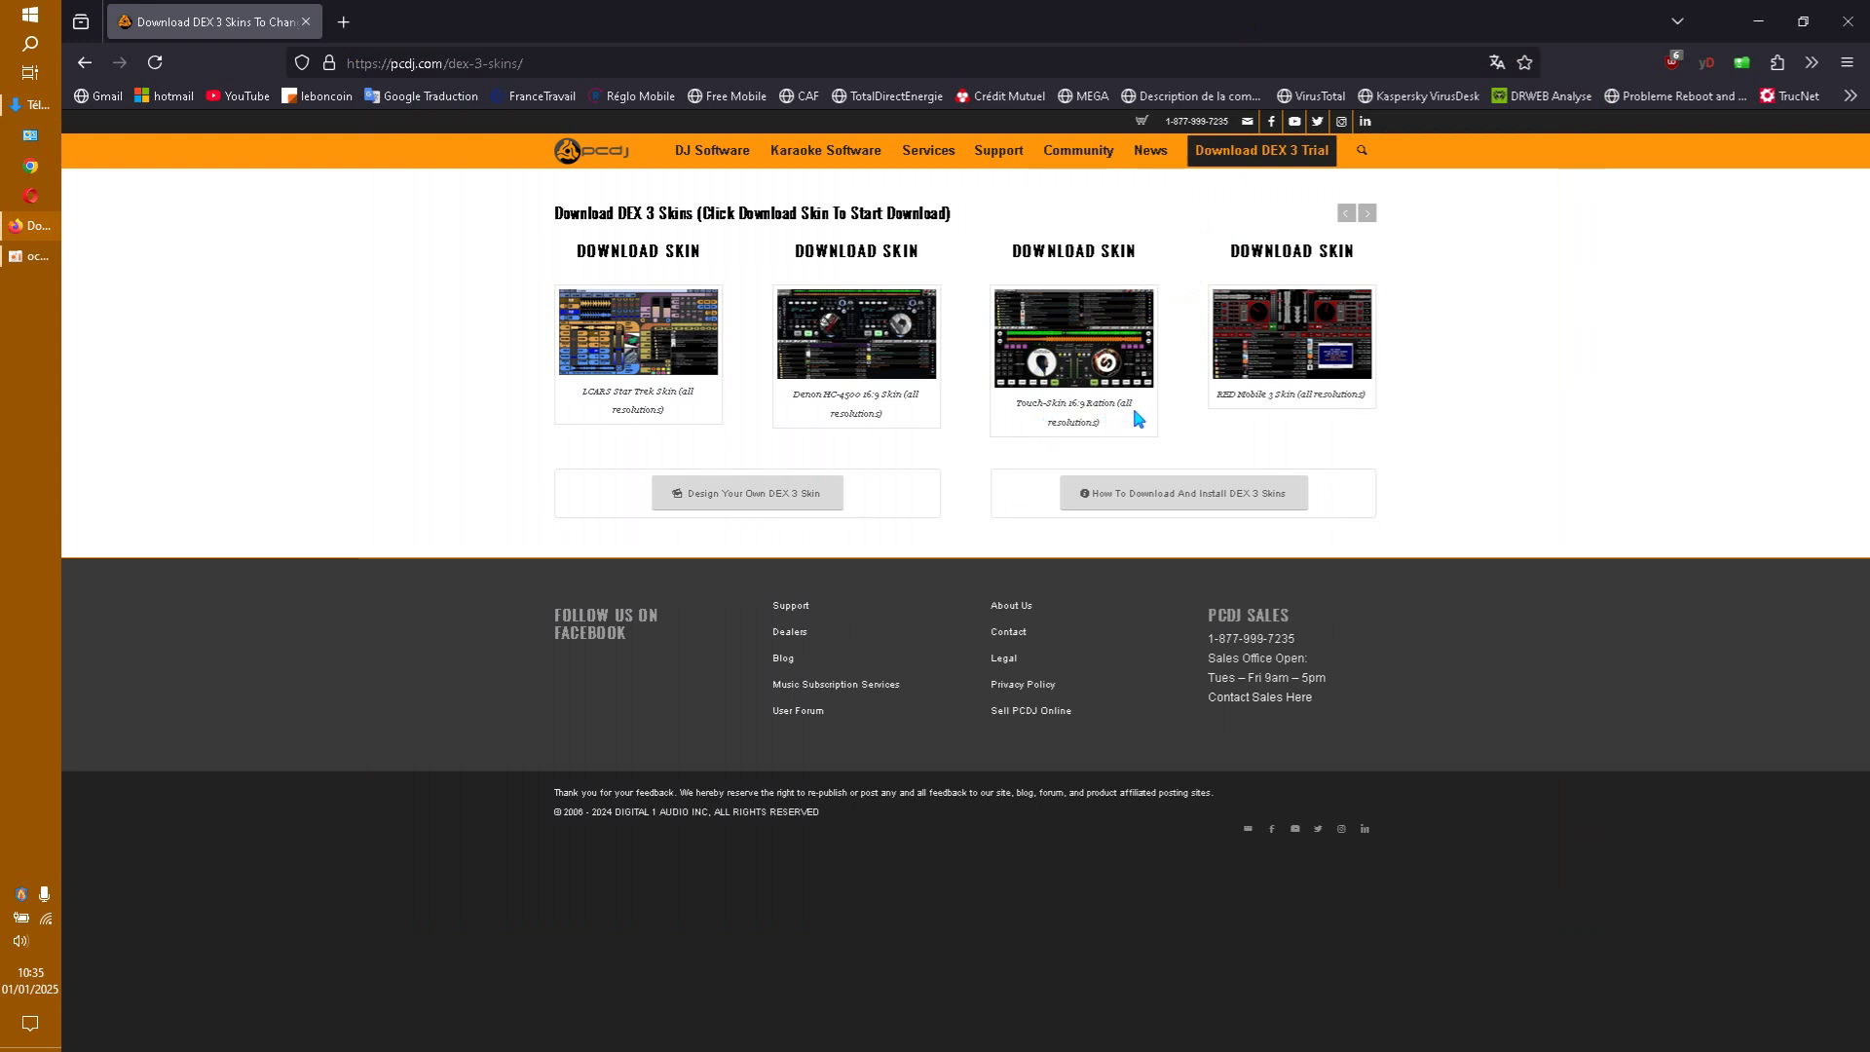
{"action": "left_click", "coordinate": [44, 101]}
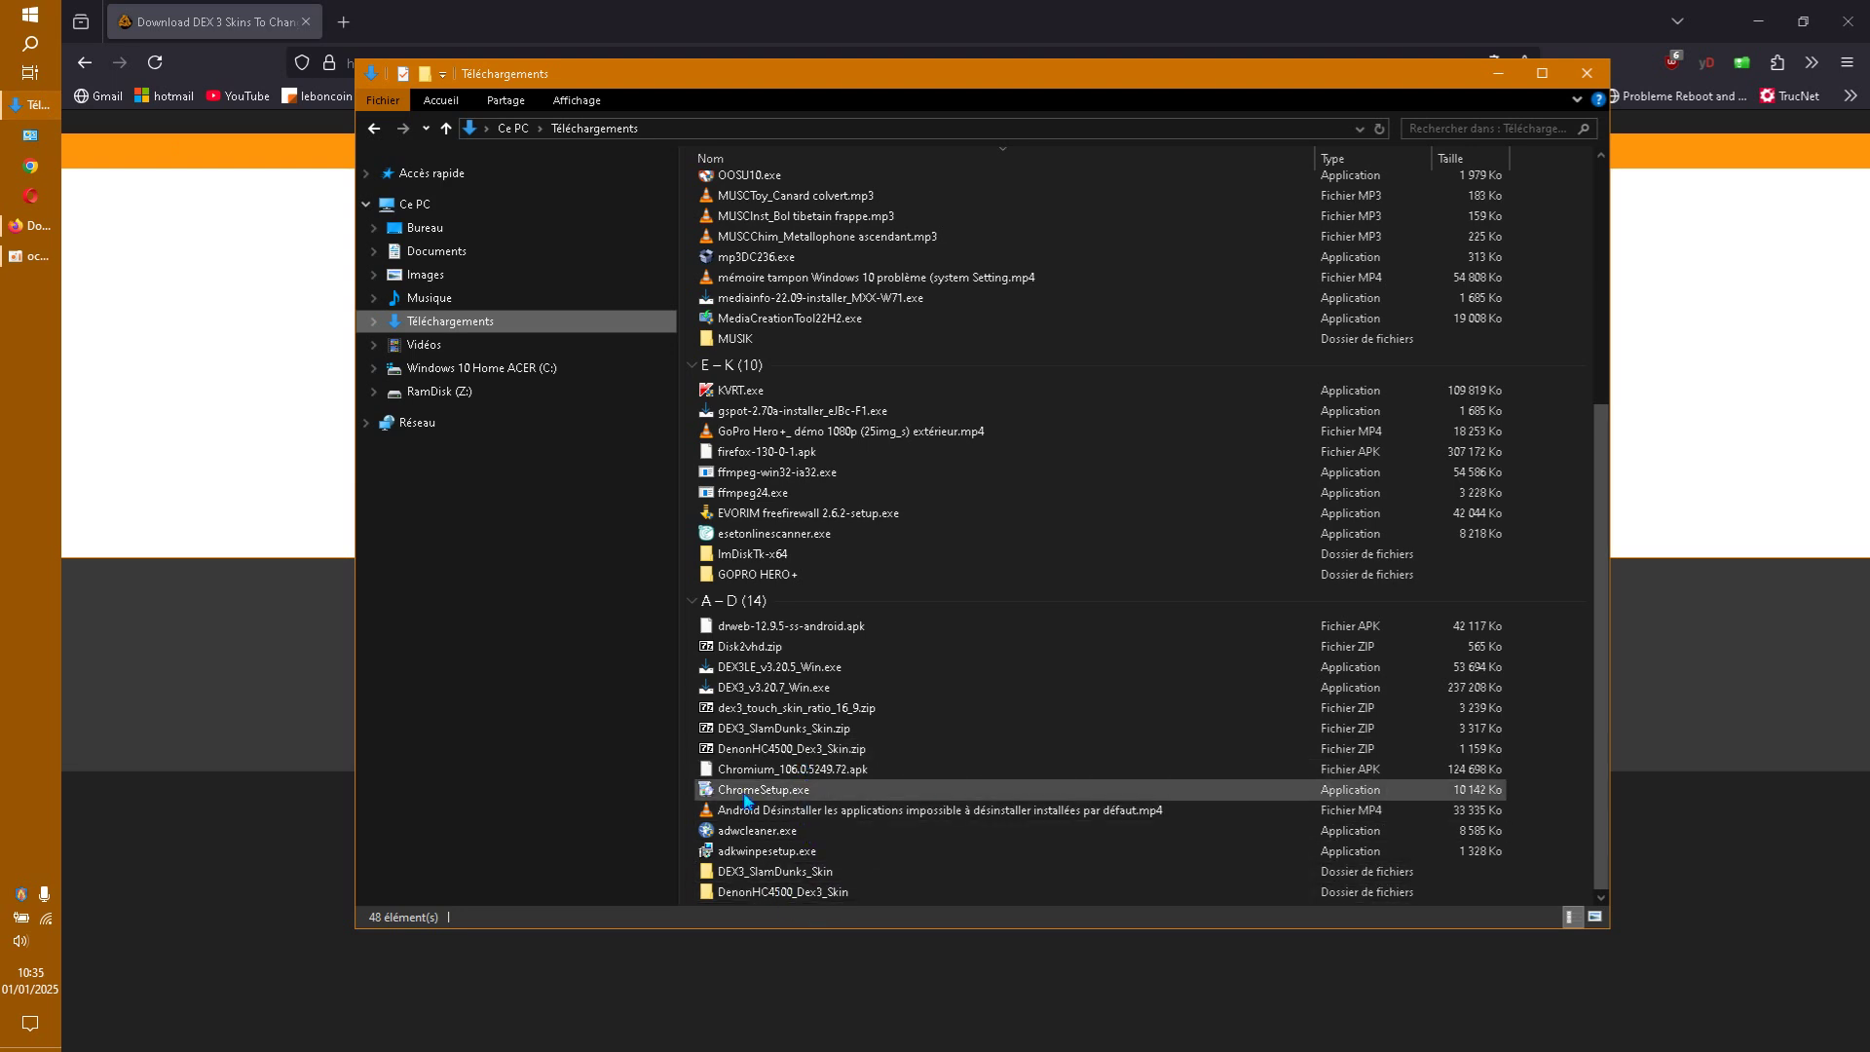
{"action": "right_click", "coordinate": [833, 716]}
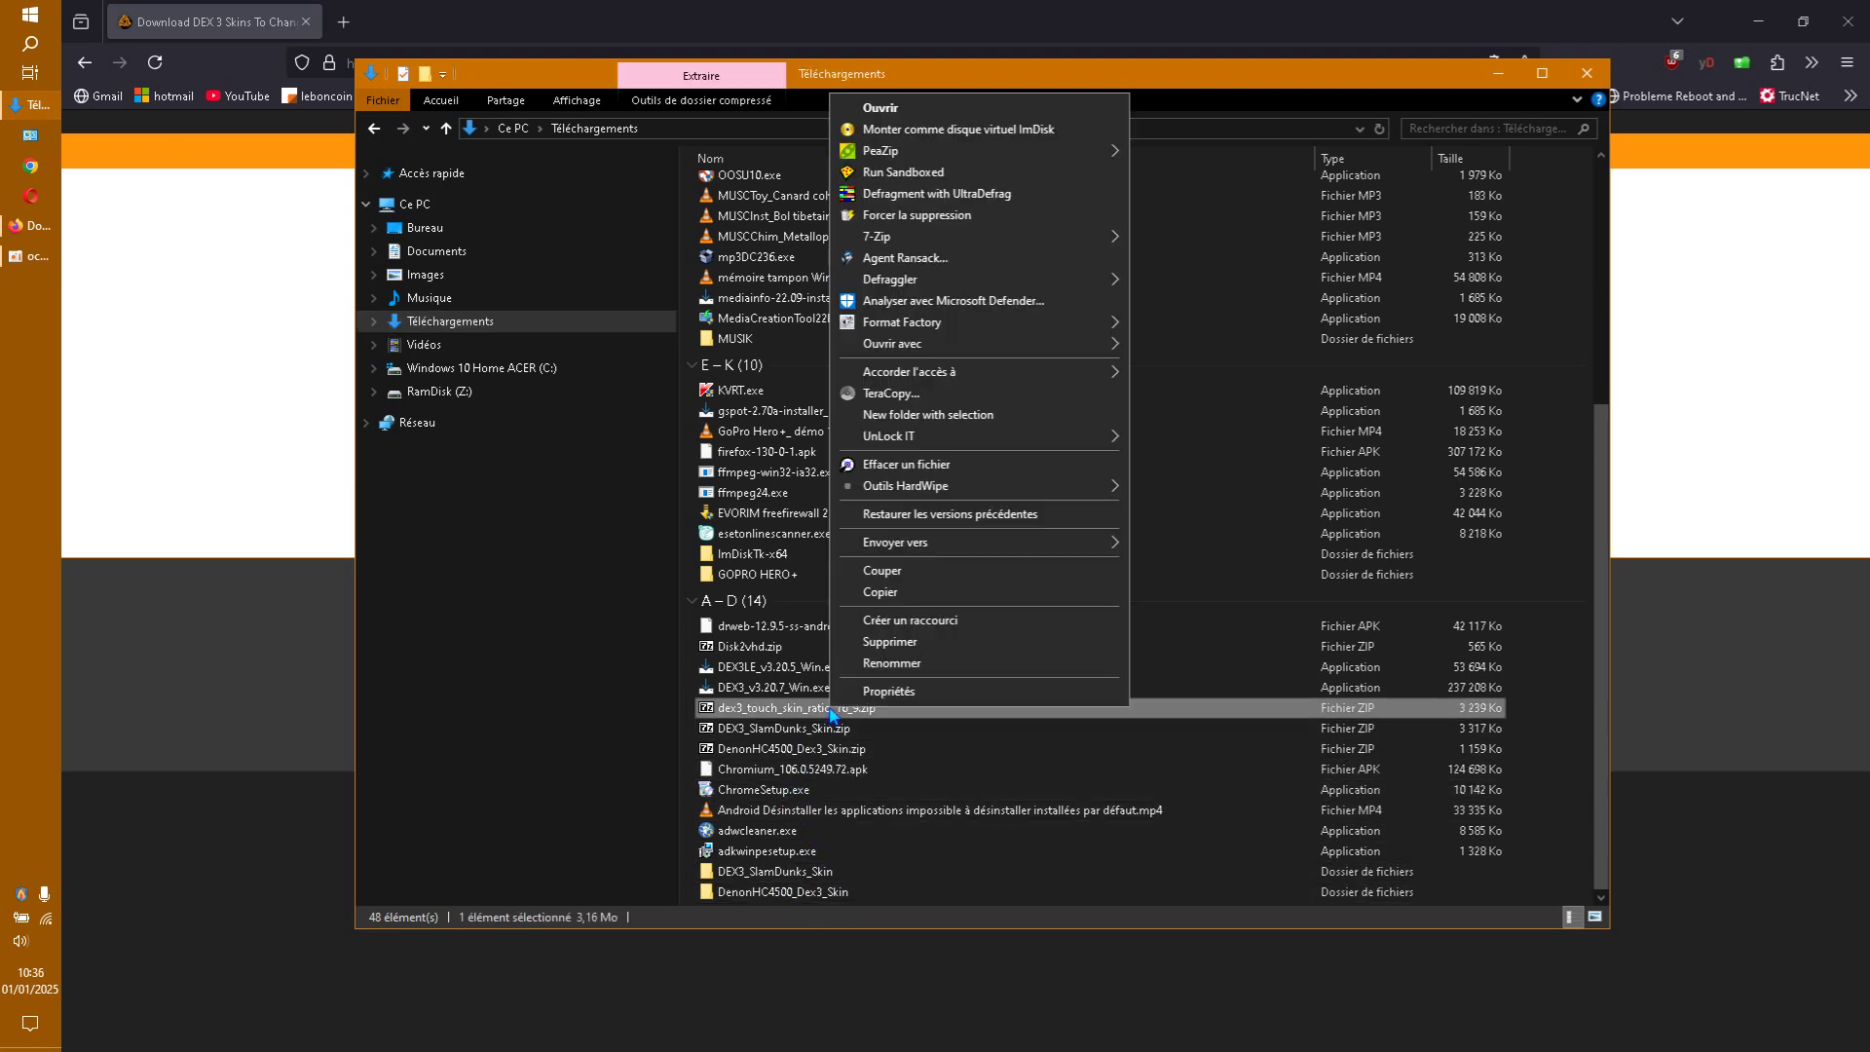
{"action": "mouse_move", "coordinate": [1086, 238]}
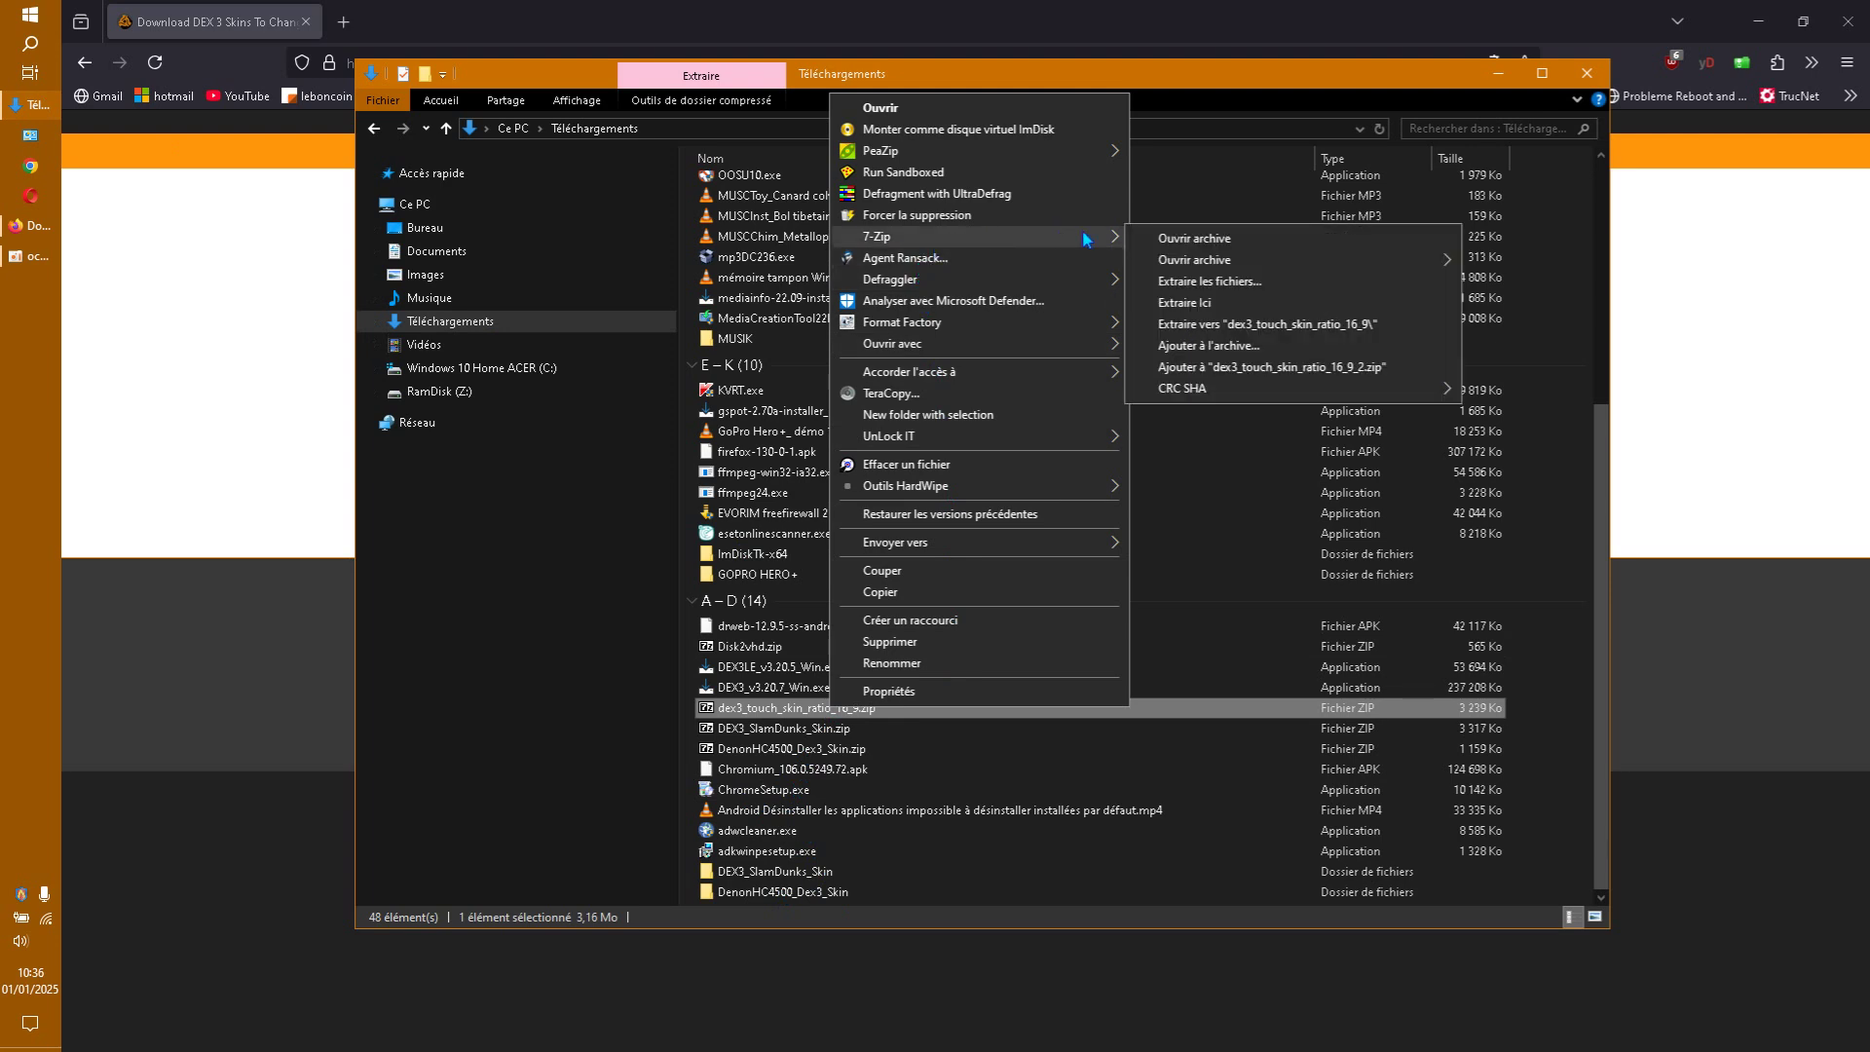
{"action": "left_click", "coordinate": [1200, 335]}
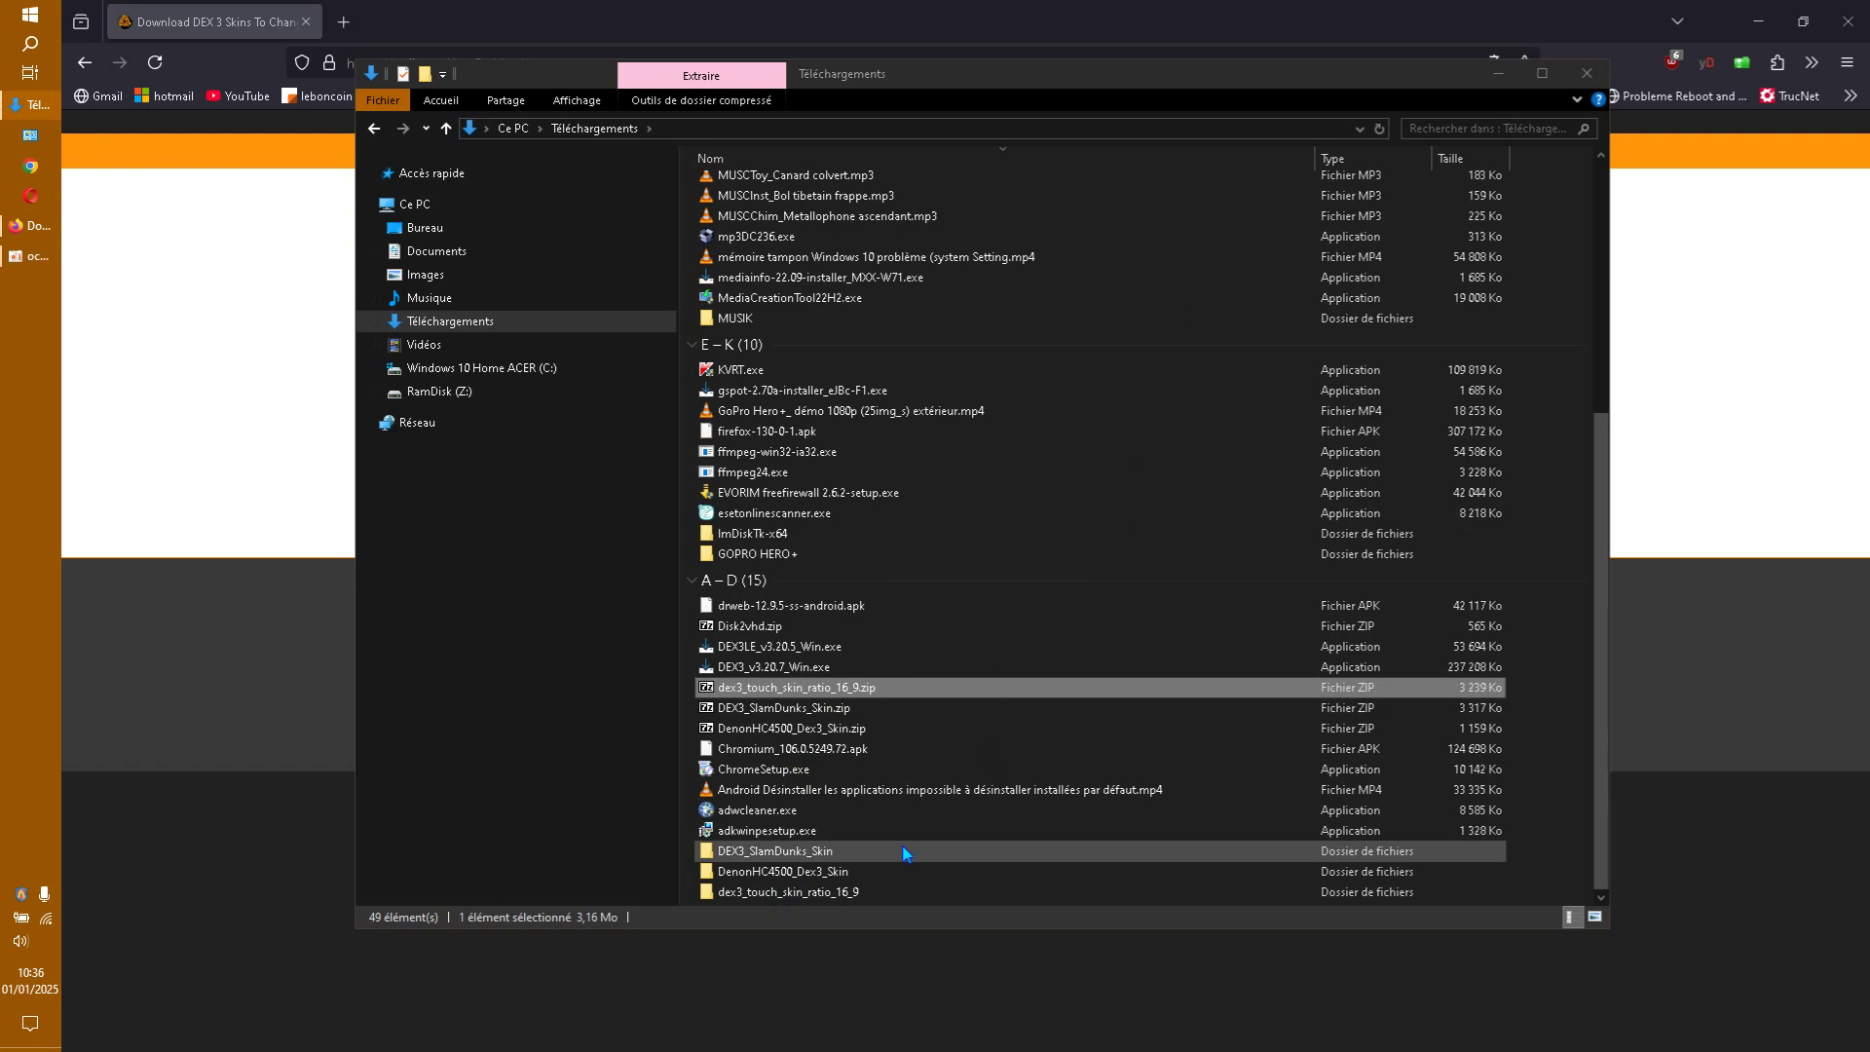
In the extracted dex3_touch_skin_ratio_16_9 folder, send touch_skin_1366.png, touch_skin_1600.png and touch_skin_1924.png to the recycle bin
{"action": "double_click", "coordinate": [821, 891]}
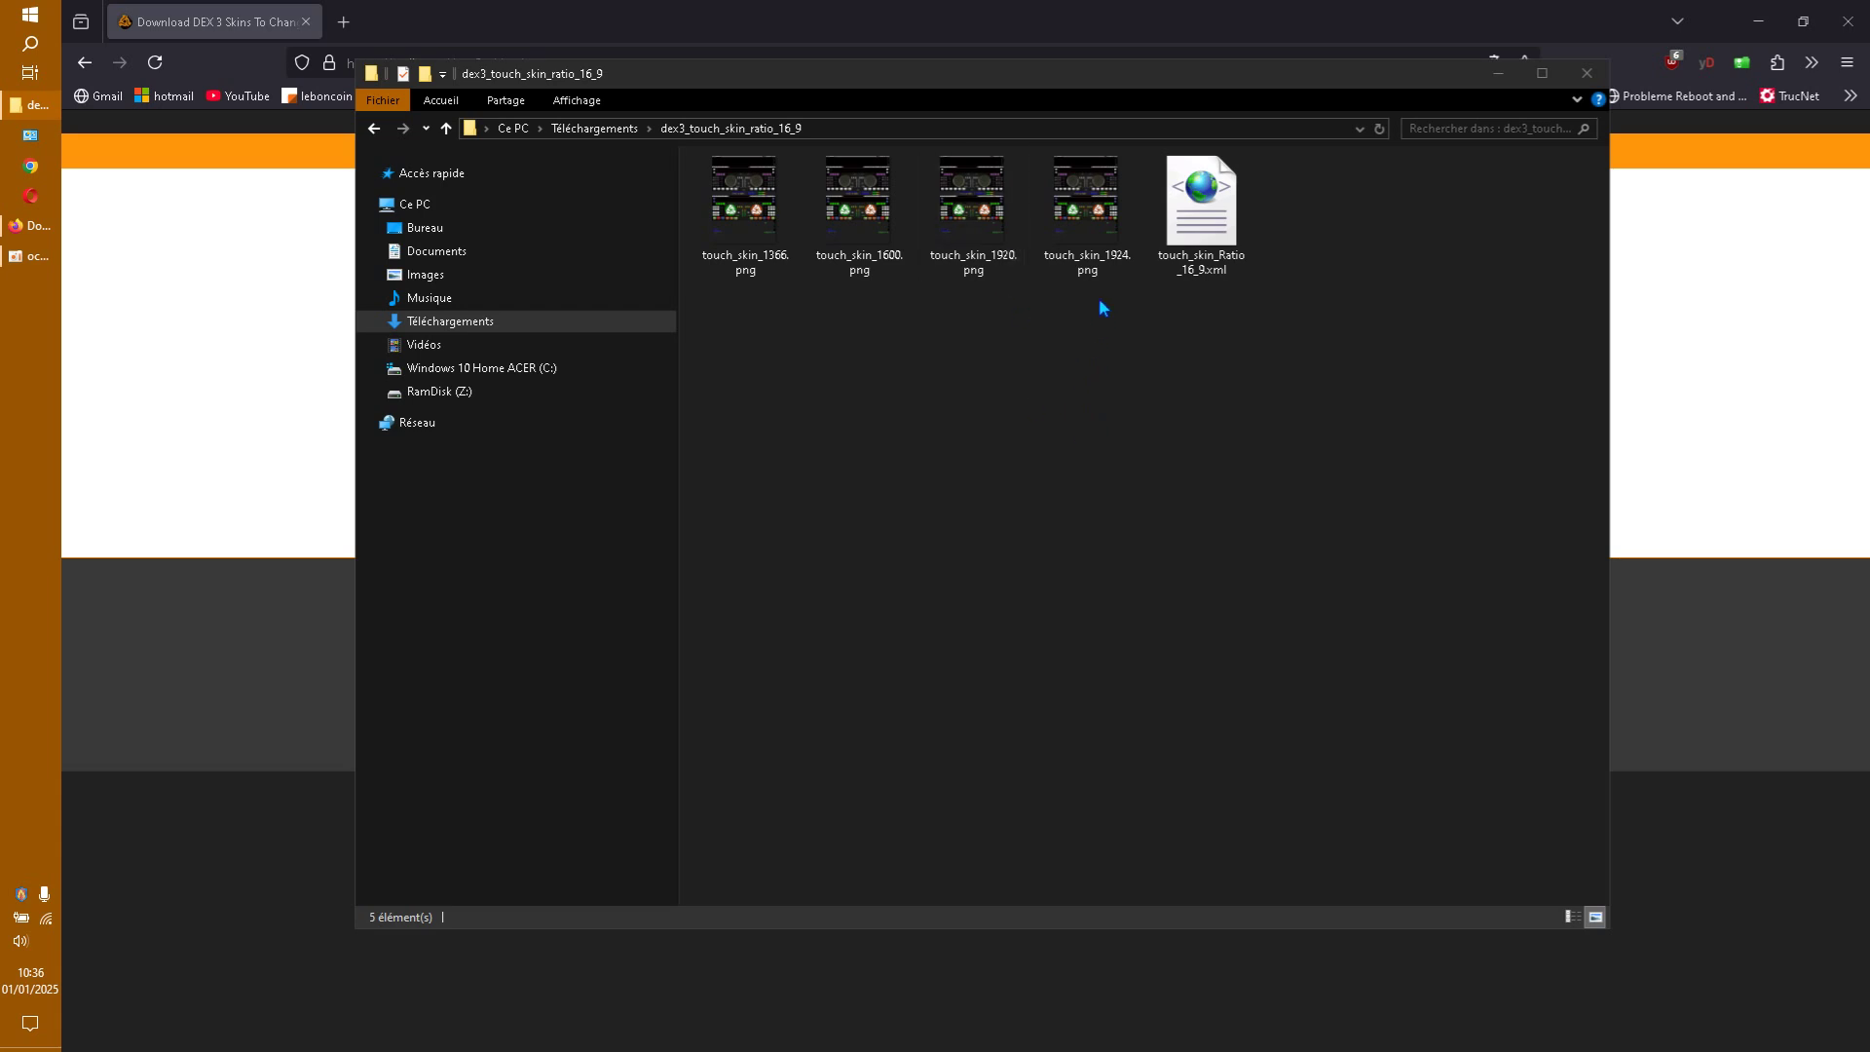
{"action": "left_click", "coordinate": [1082, 256]}
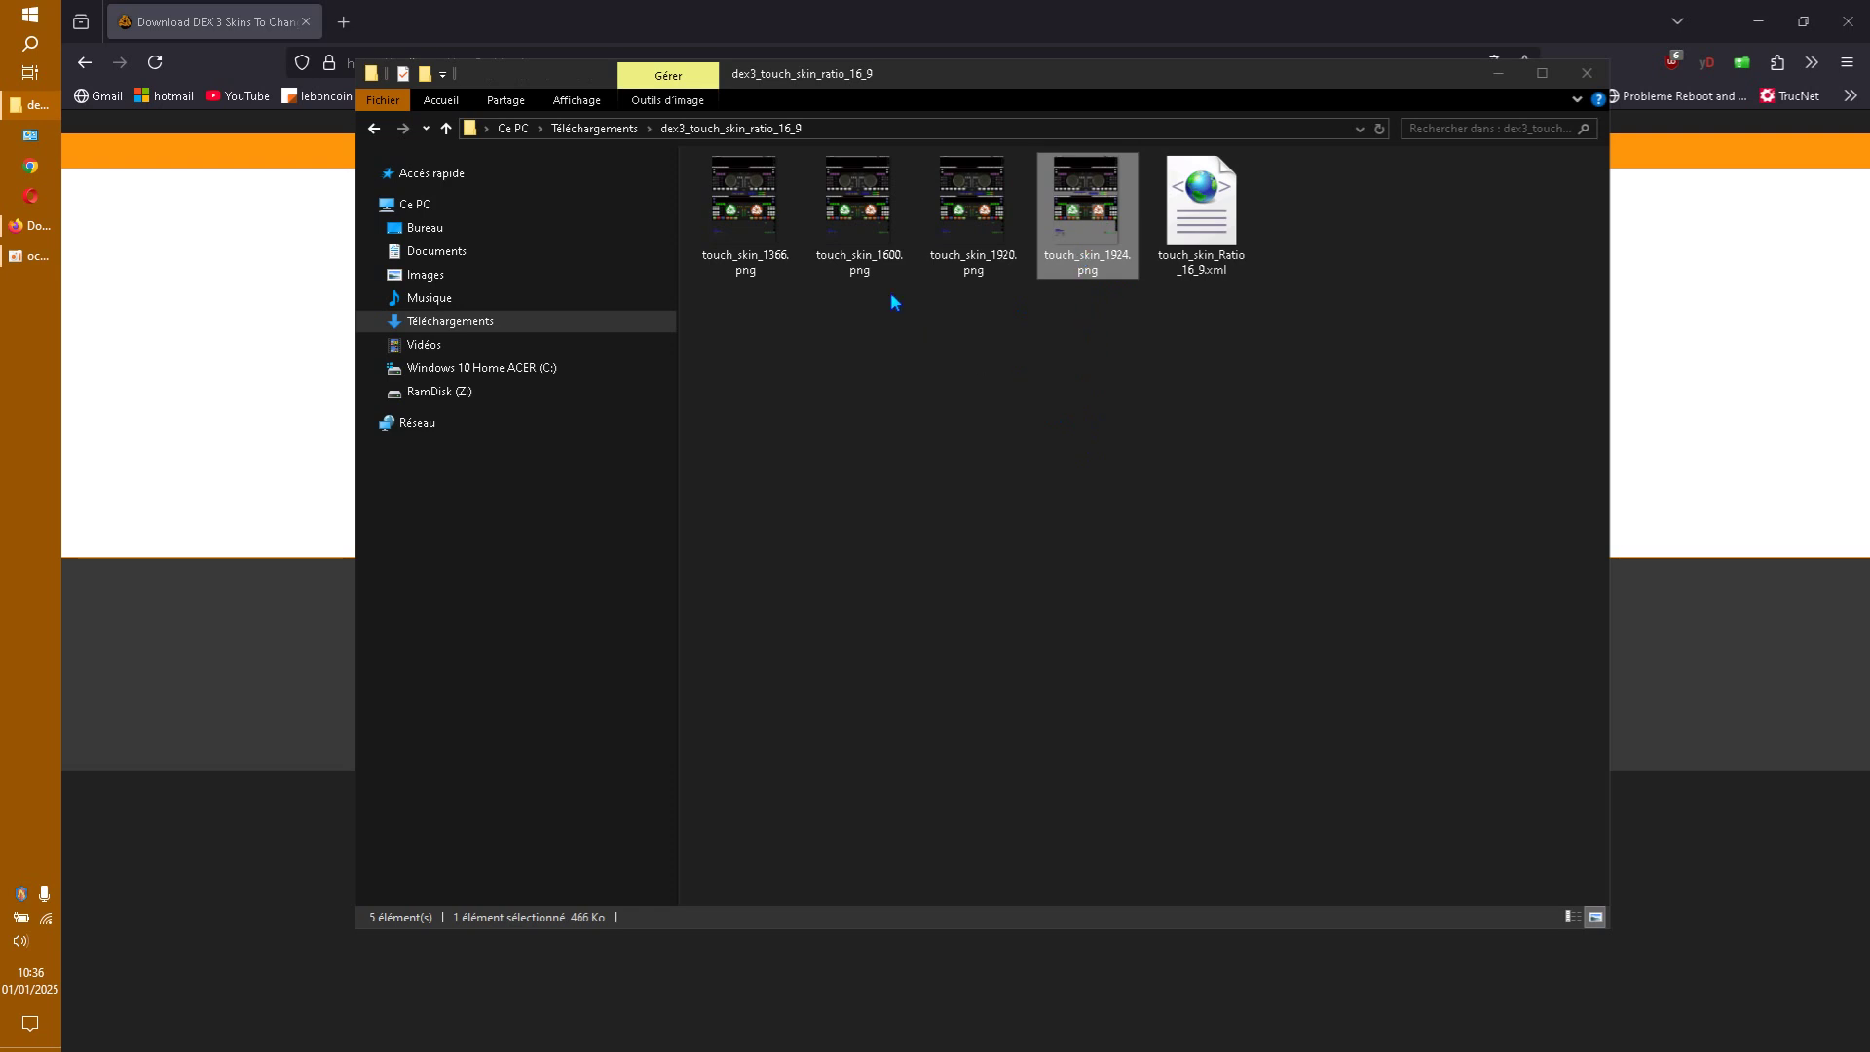
{"action": "left_click", "coordinate": [872, 243], "text": "ctrl"}
{"action": "right_click", "coordinate": [760, 259]}
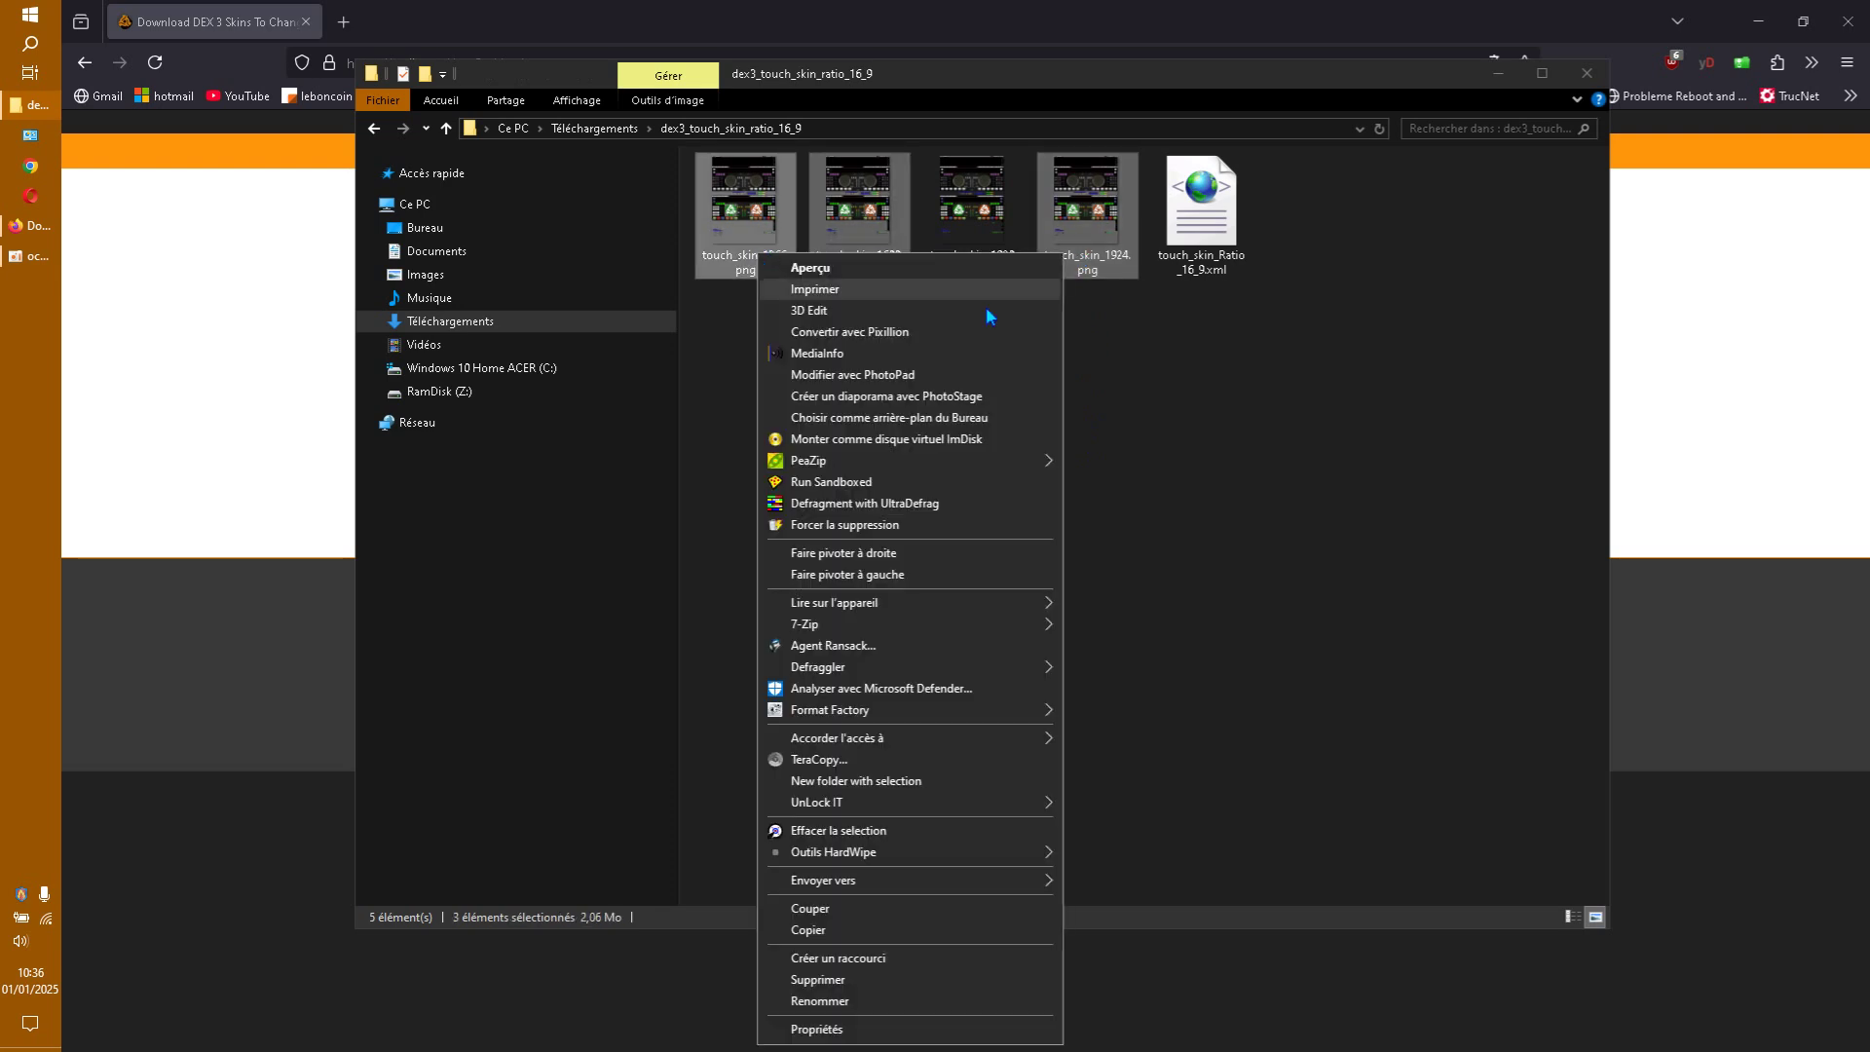
{"action": "left_click", "coordinate": [862, 984]}
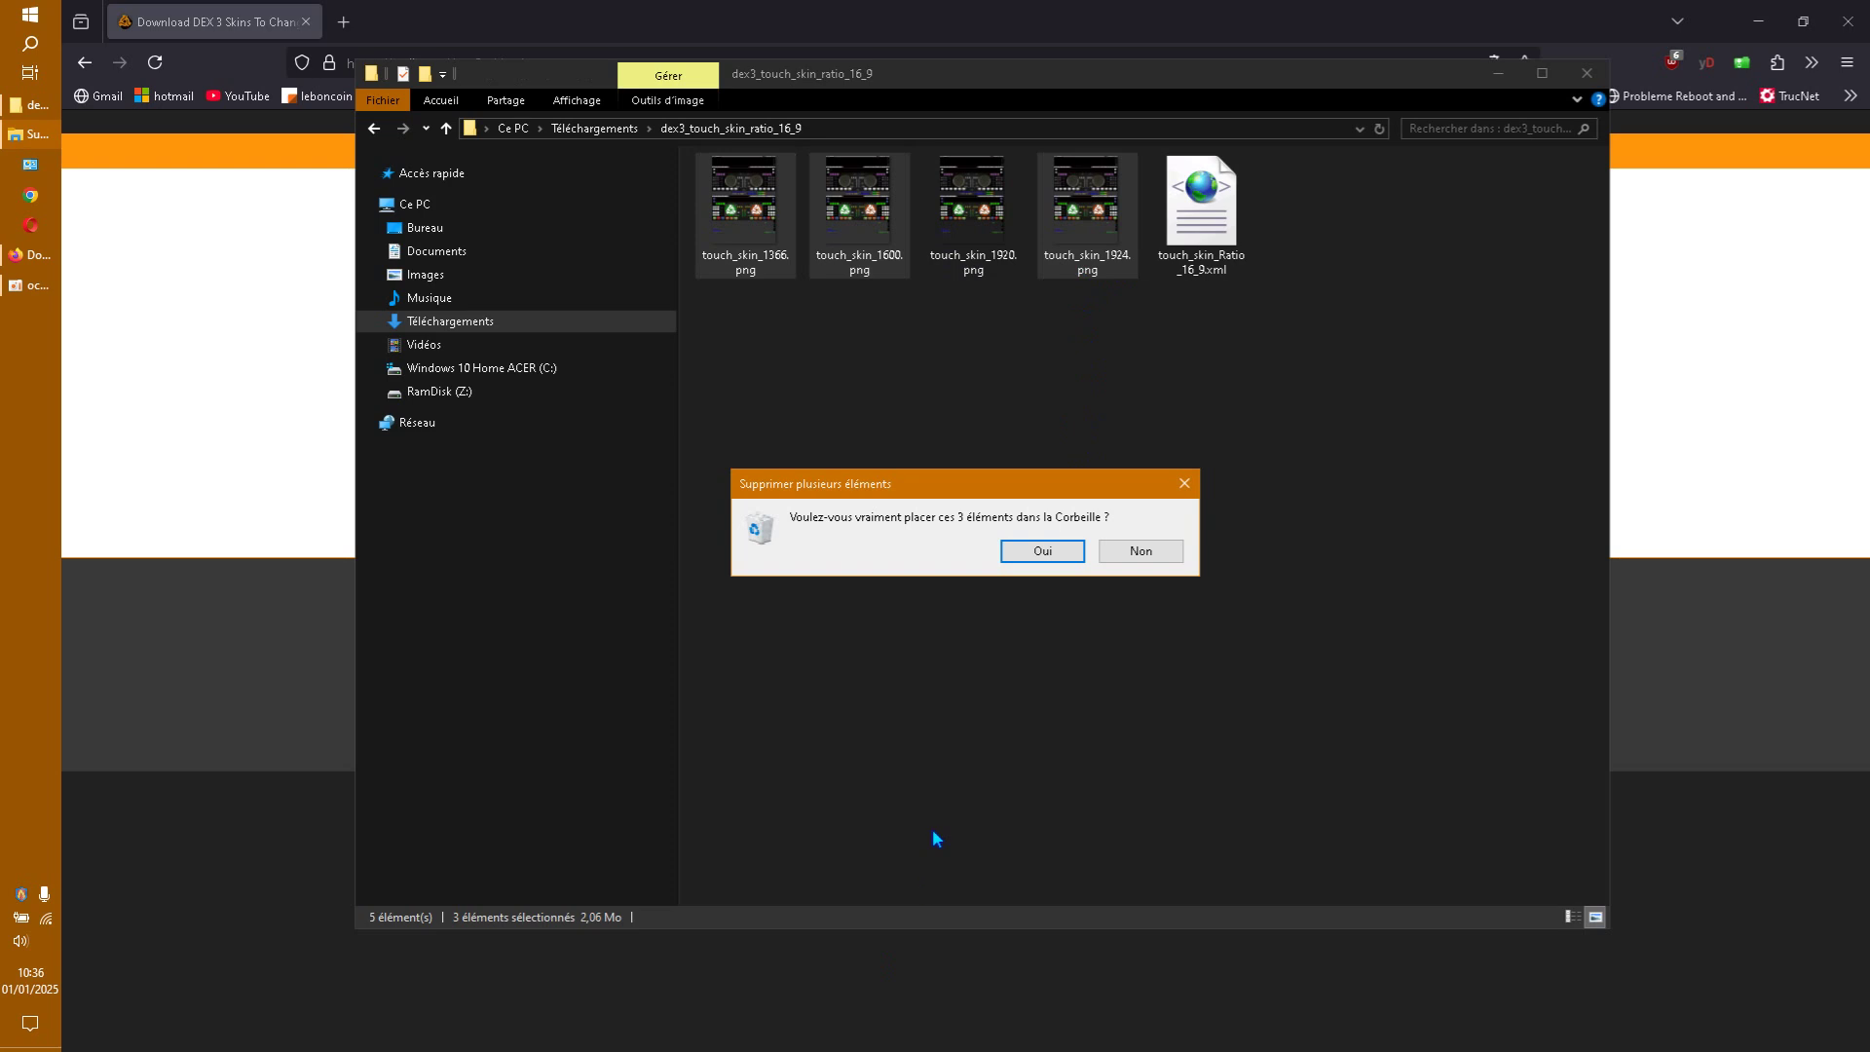
{"action": "left_click", "coordinate": [1042, 552]}
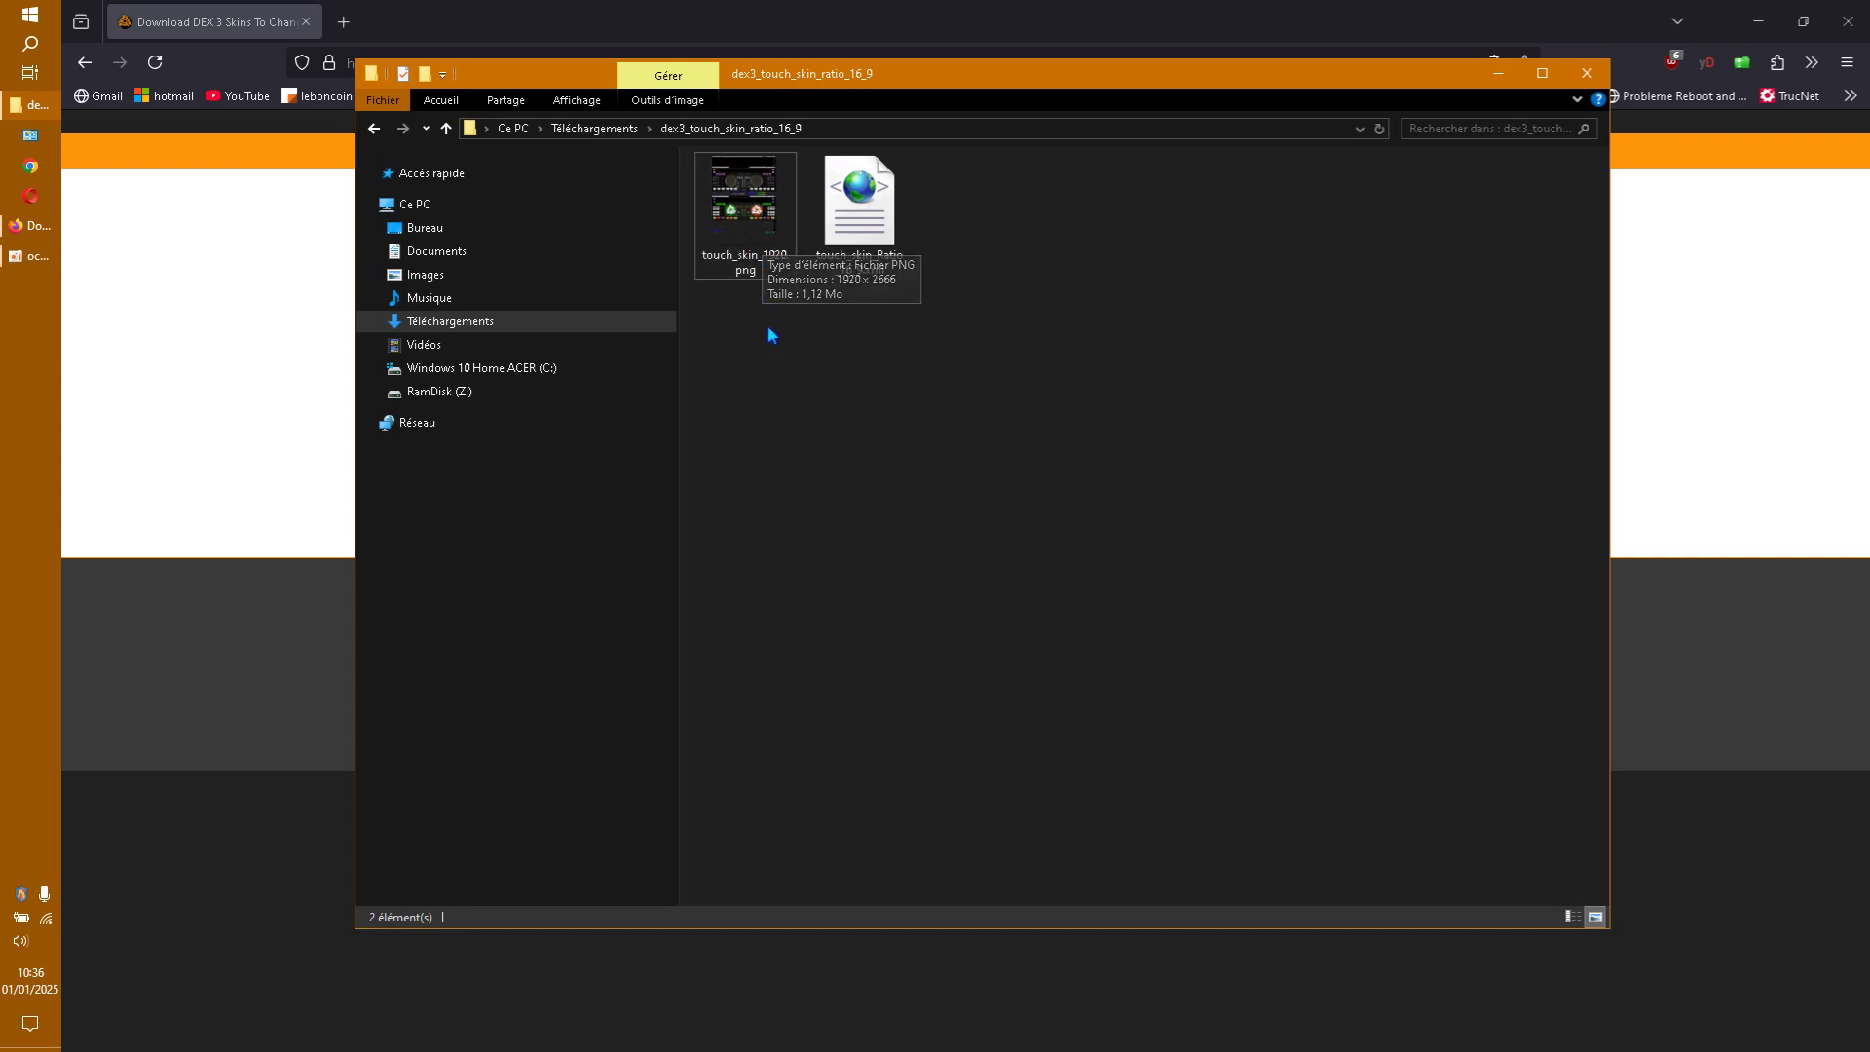
View touch_skin_1920.png in the Windows photo viewer, close it and return to the Téléchargements folder
{"action": "left_click", "coordinate": [750, 239]}
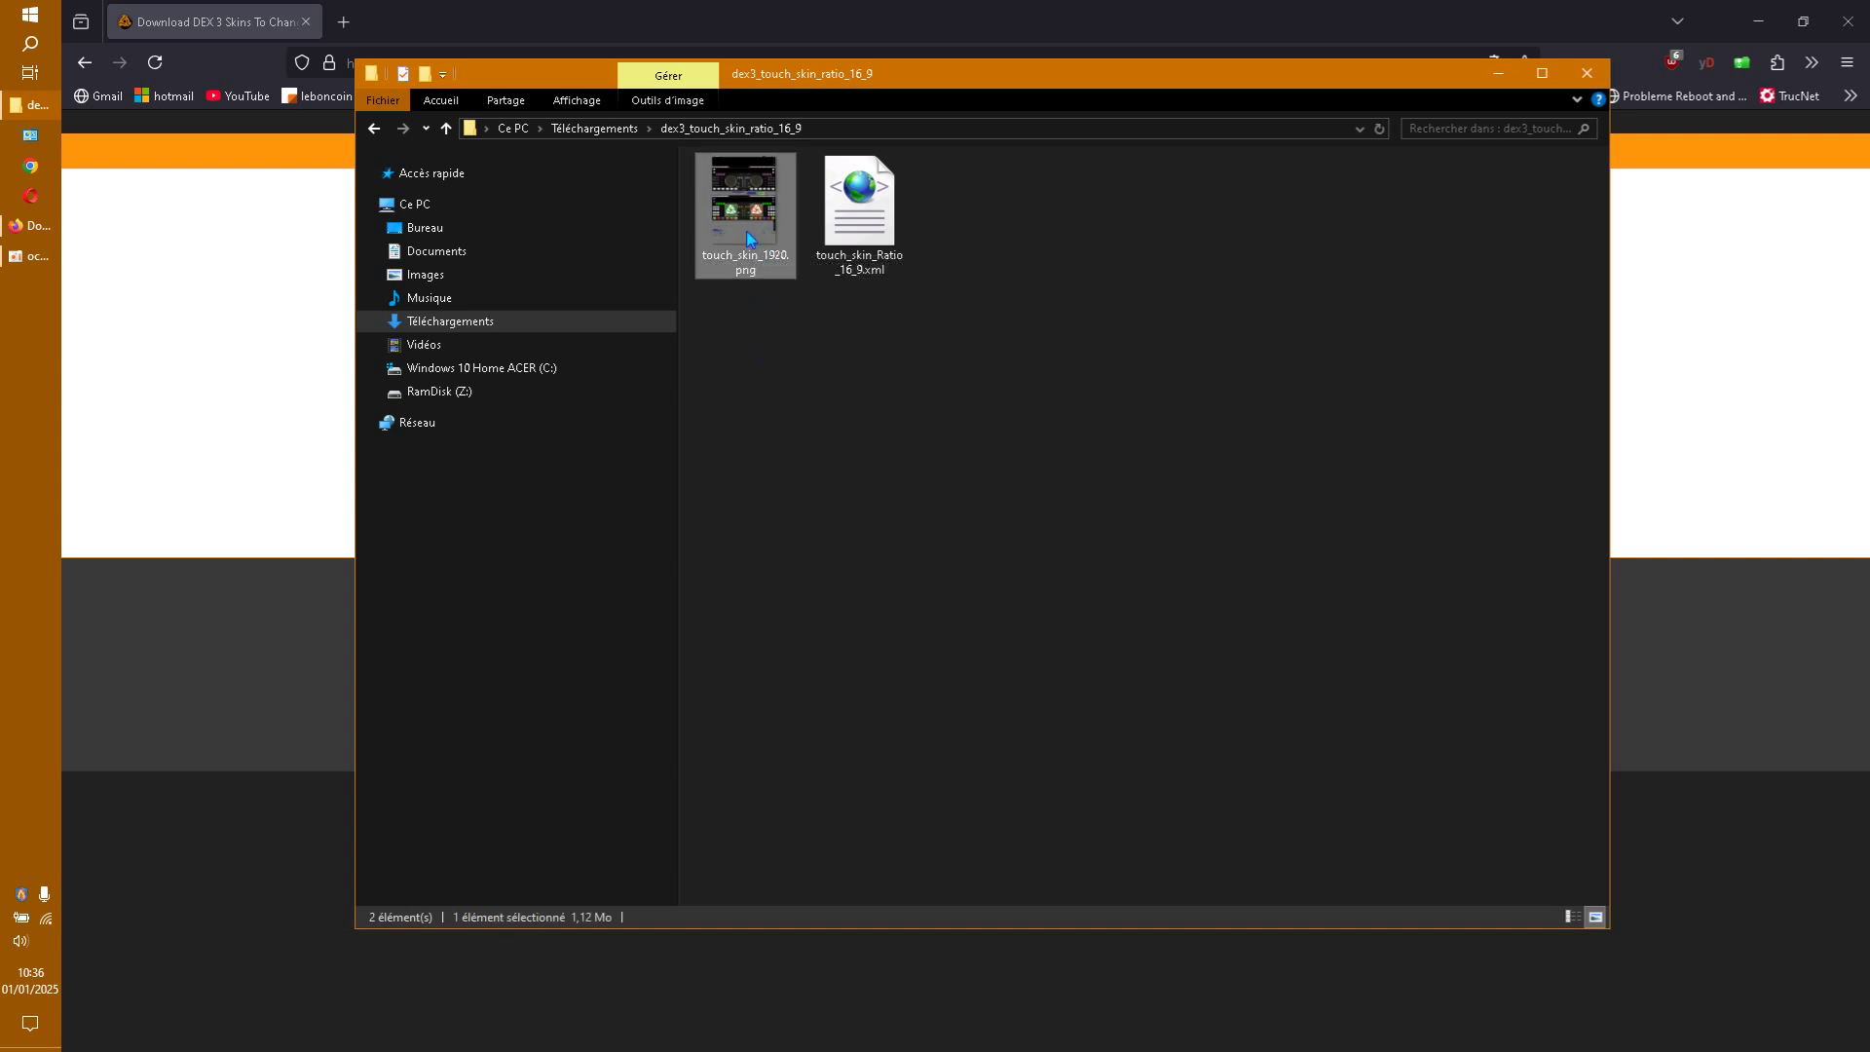
{"action": "double_click", "coordinate": [748, 236]}
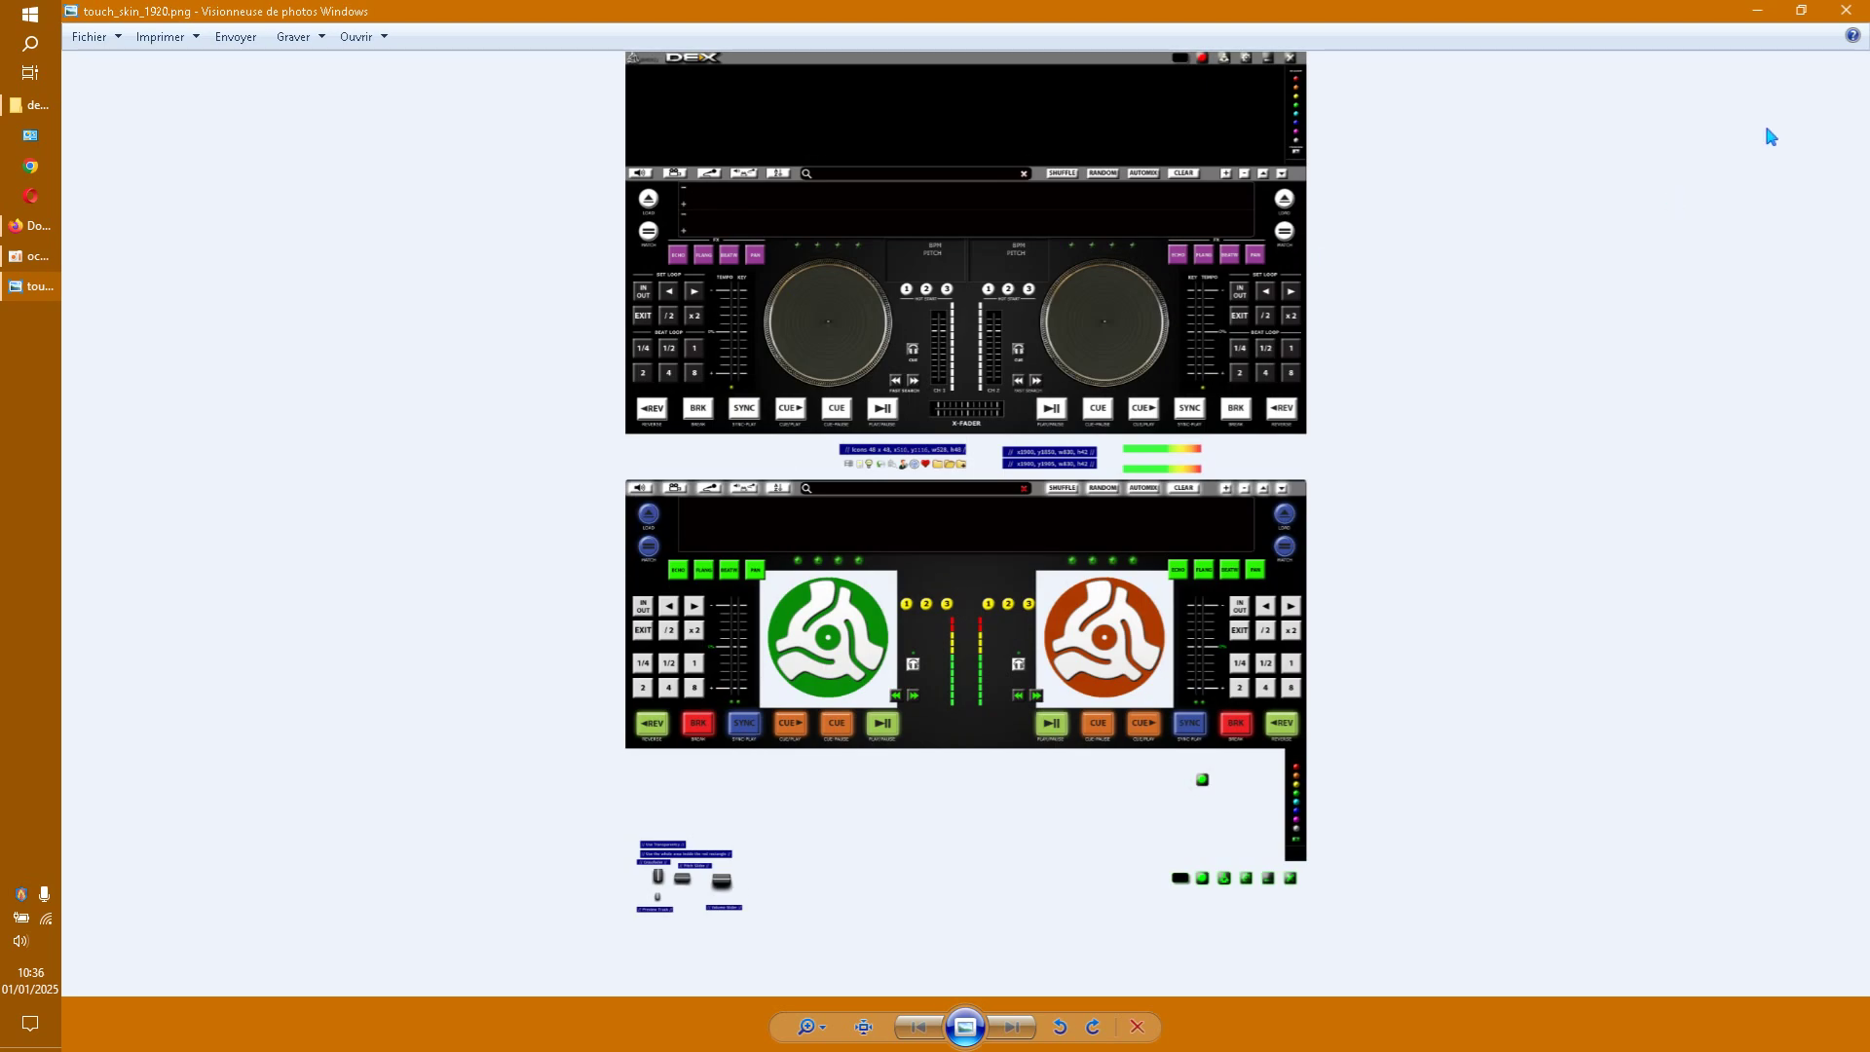
{"action": "left_click", "coordinate": [1848, 12]}
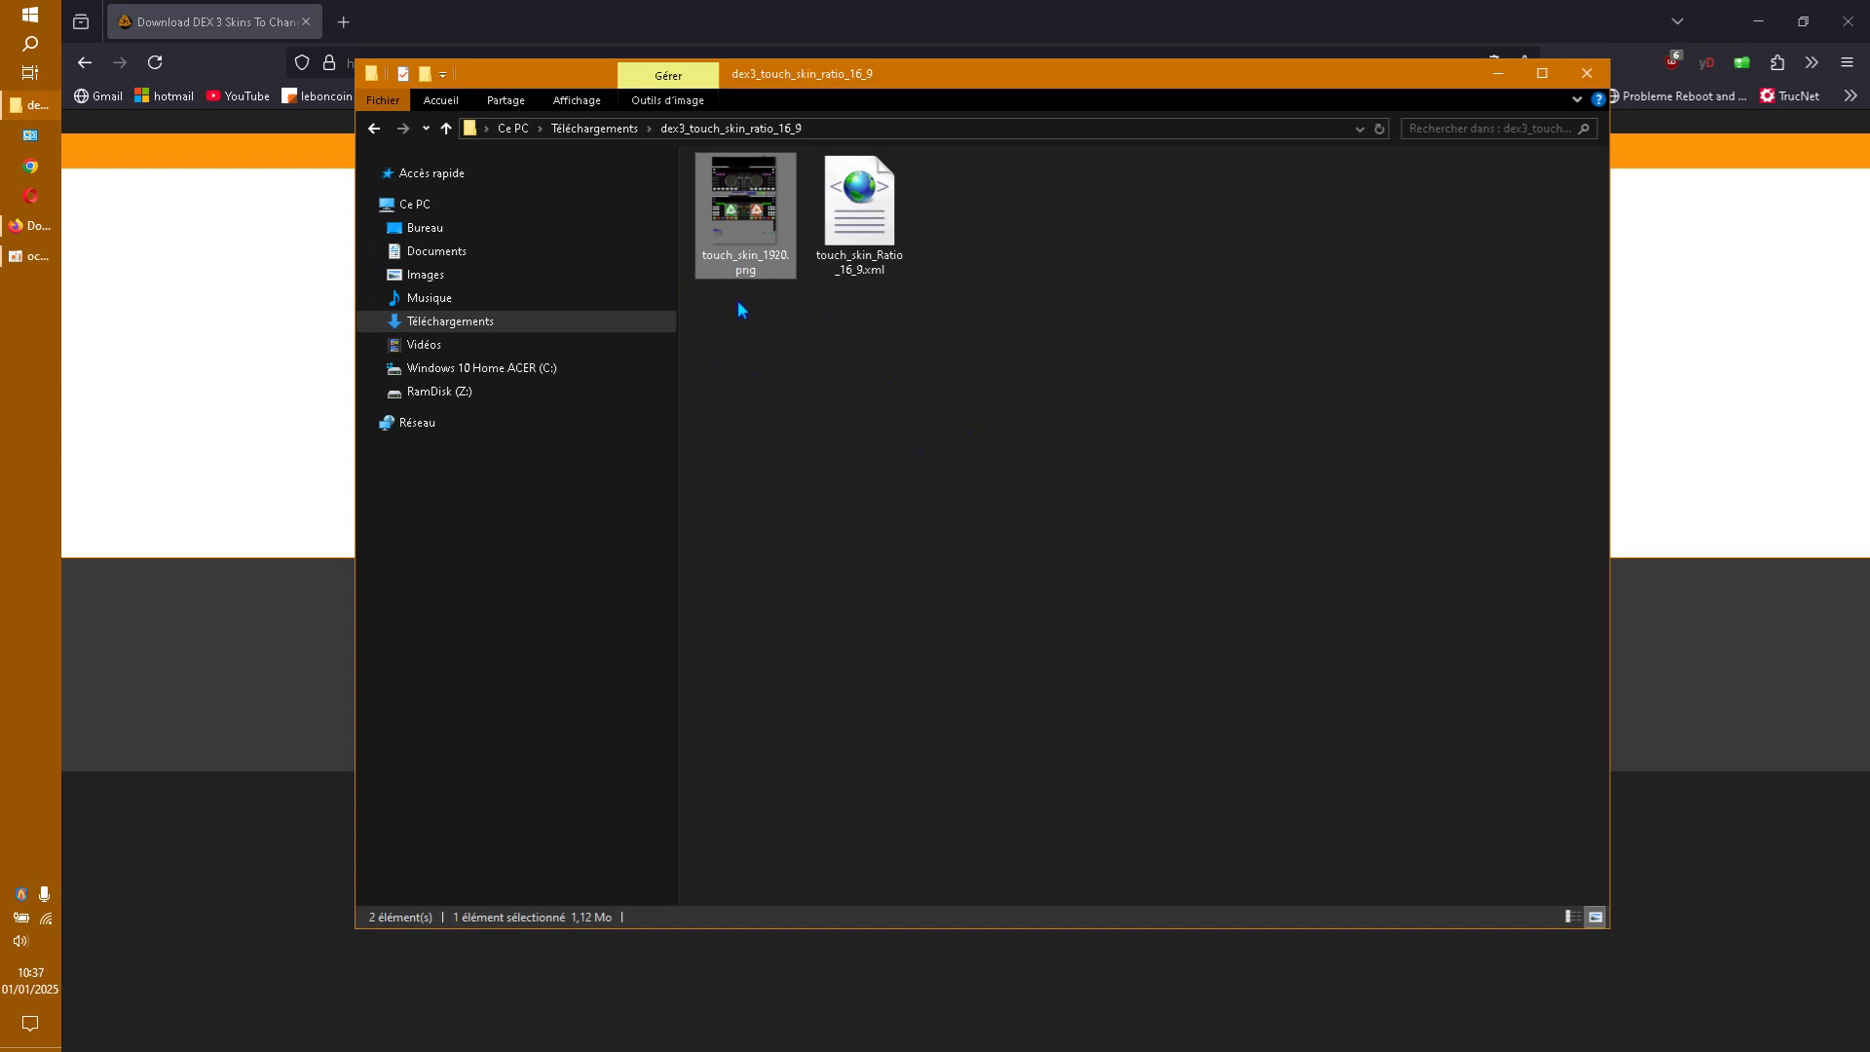
{"action": "left_click", "coordinate": [375, 129]}
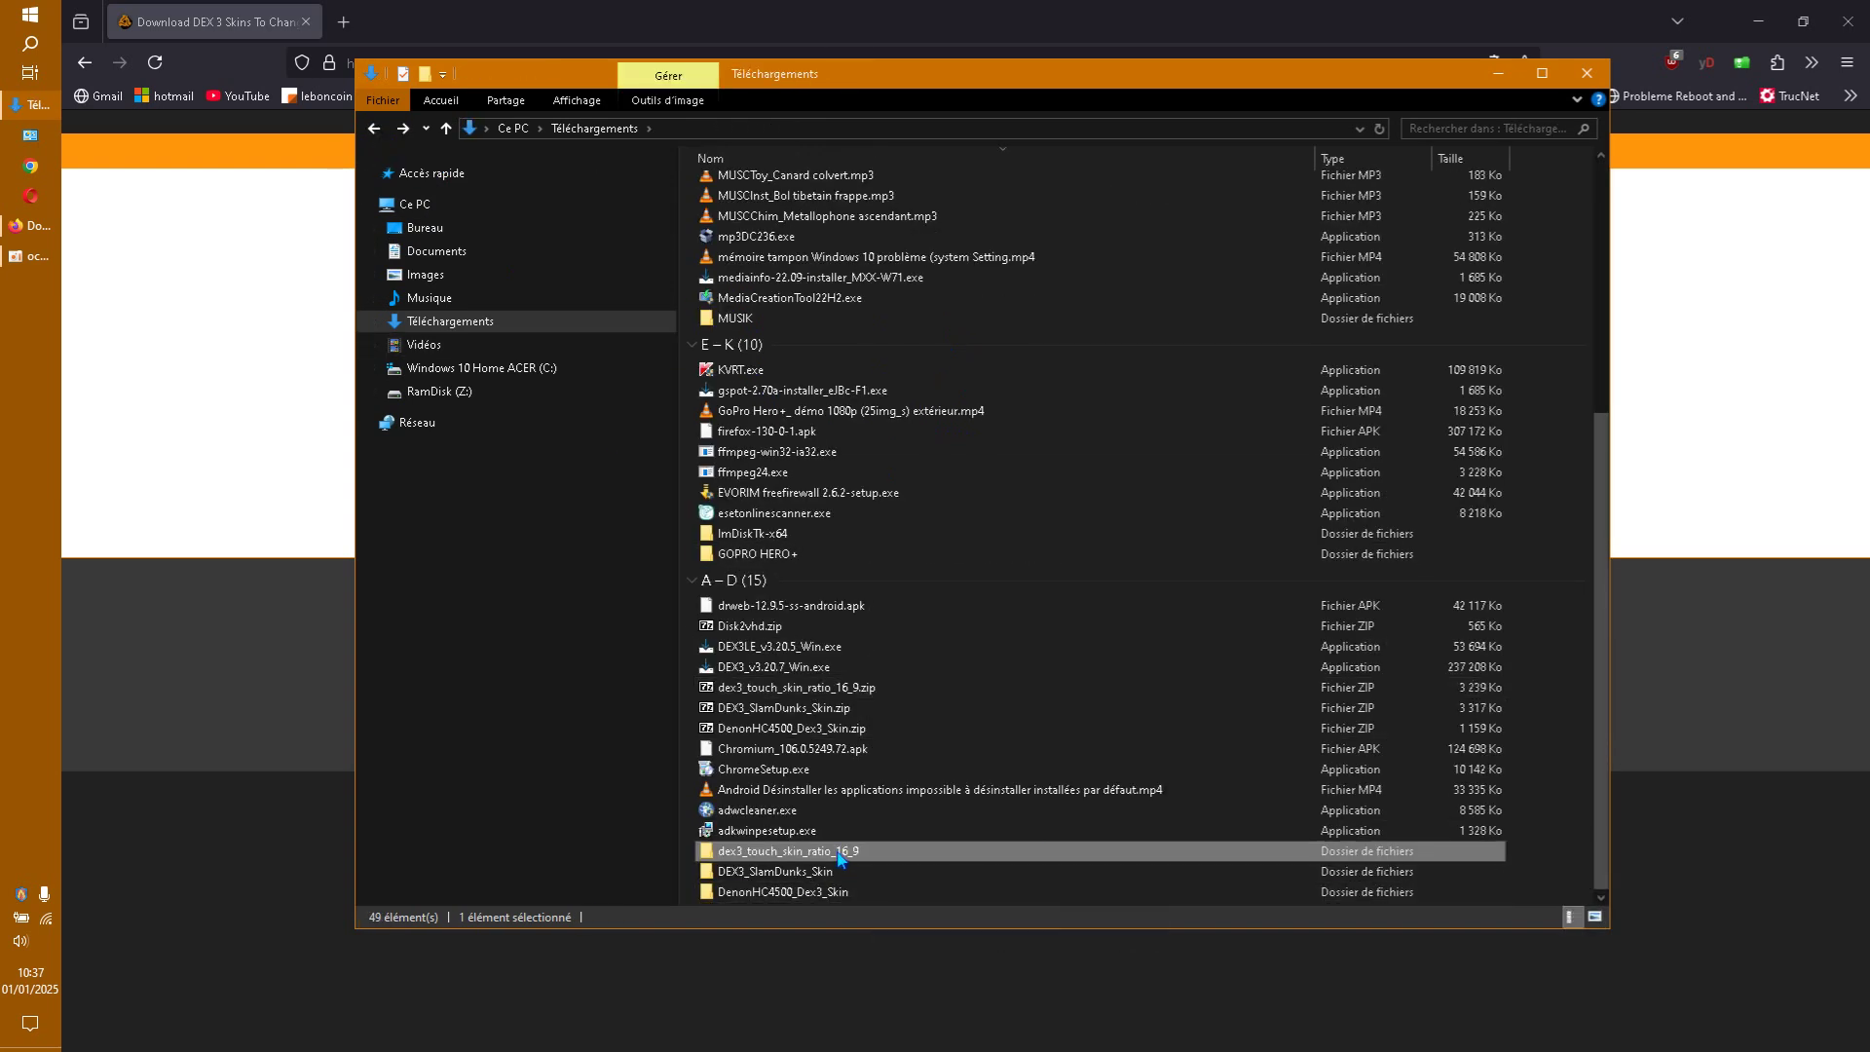
Close Firefox, then start Sandboxie Service from the Windows Services console and close the console
{"action": "left_click", "coordinate": [1848, 21]}
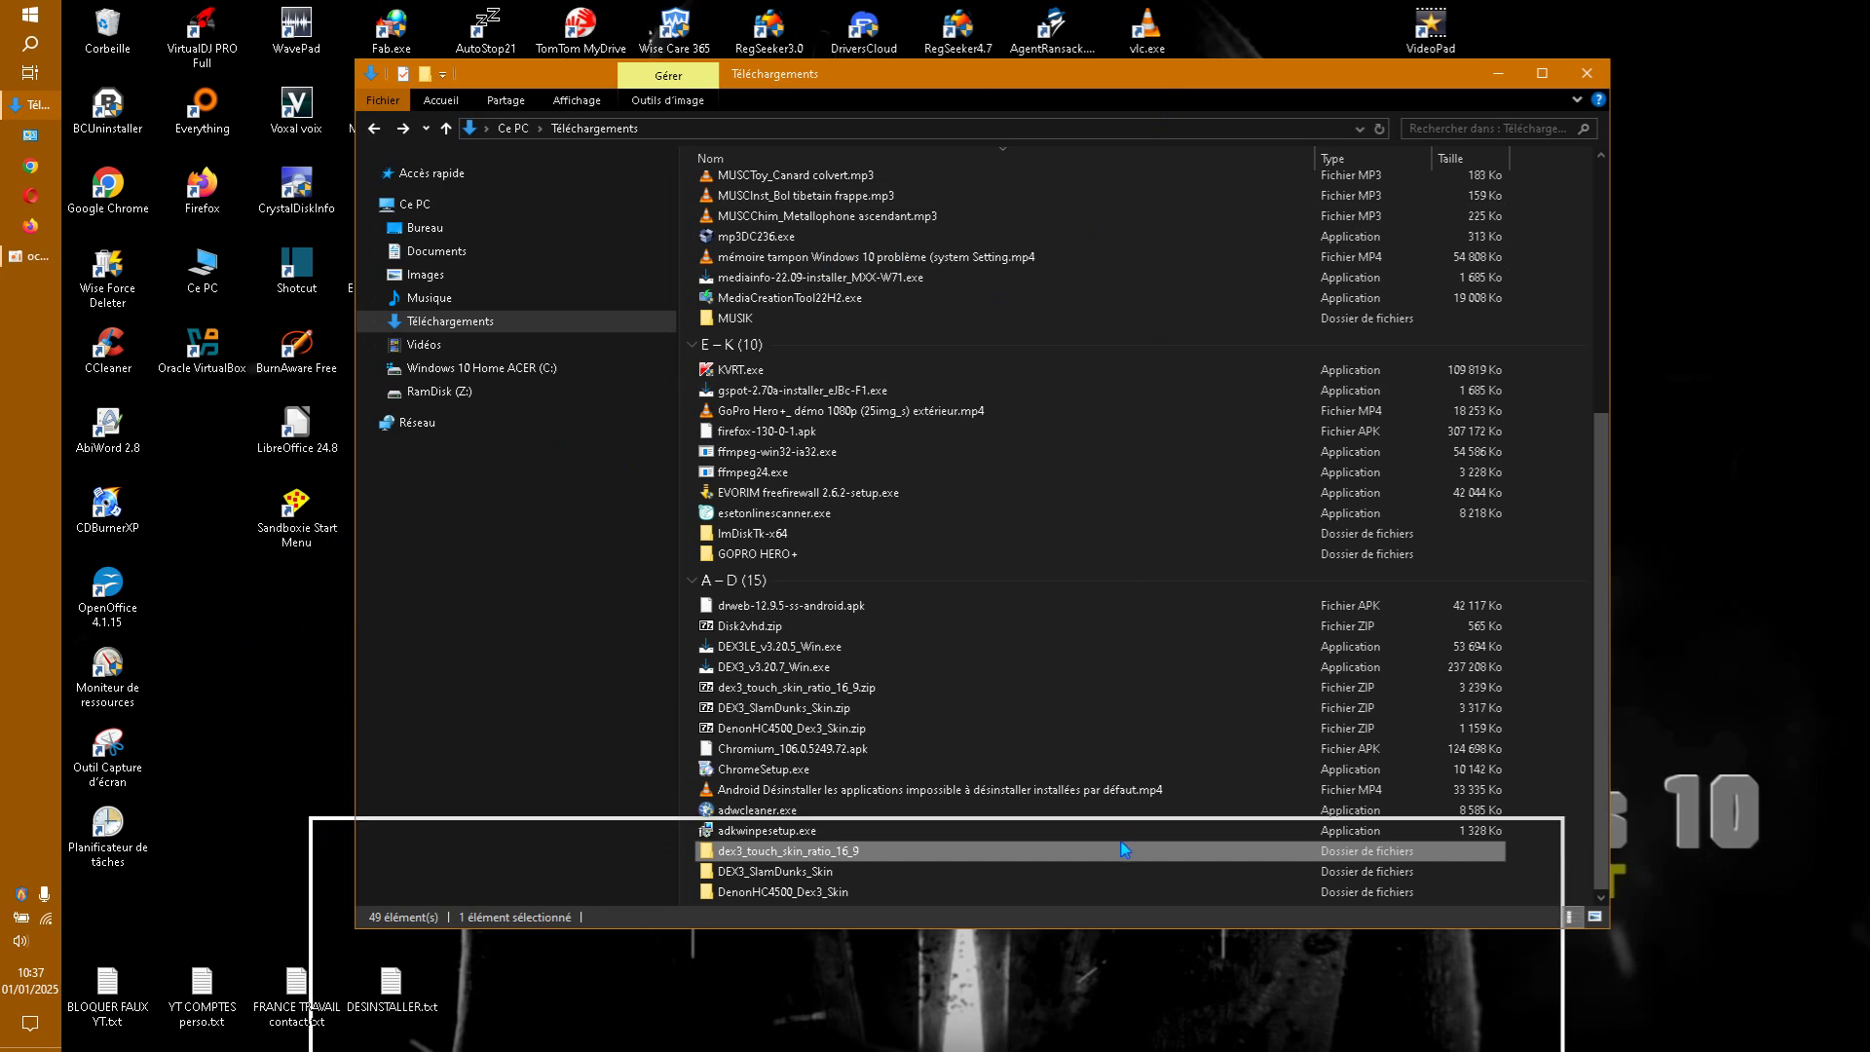
{"action": "left_click_drag", "start_coordinate": [1122, 844], "coordinate": [1122, 844]}
{"action": "double_click", "coordinate": [1241, 534]}
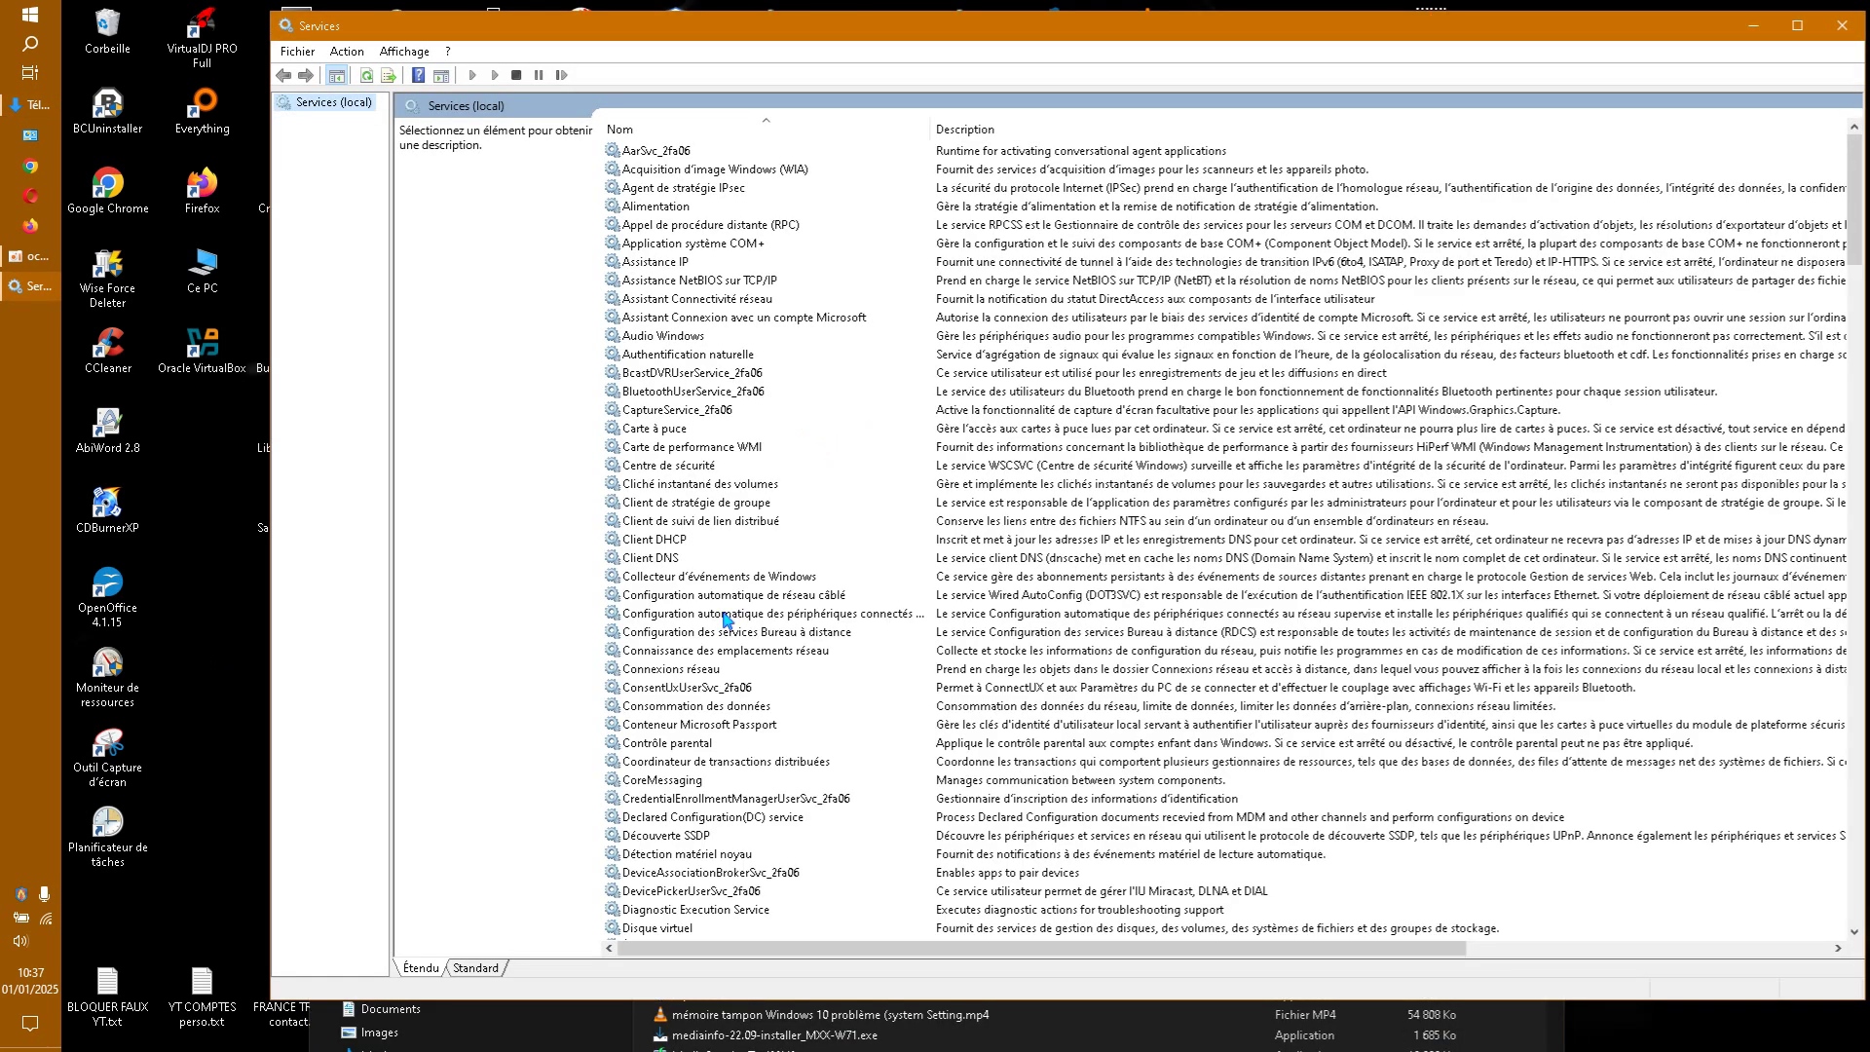
{"action": "scroll", "coordinate": [738, 694], "scroll_direction": "down", "scroll_amount": 15}
{"action": "scroll", "coordinate": [738, 693], "scroll_direction": "down", "scroll_amount": 8}
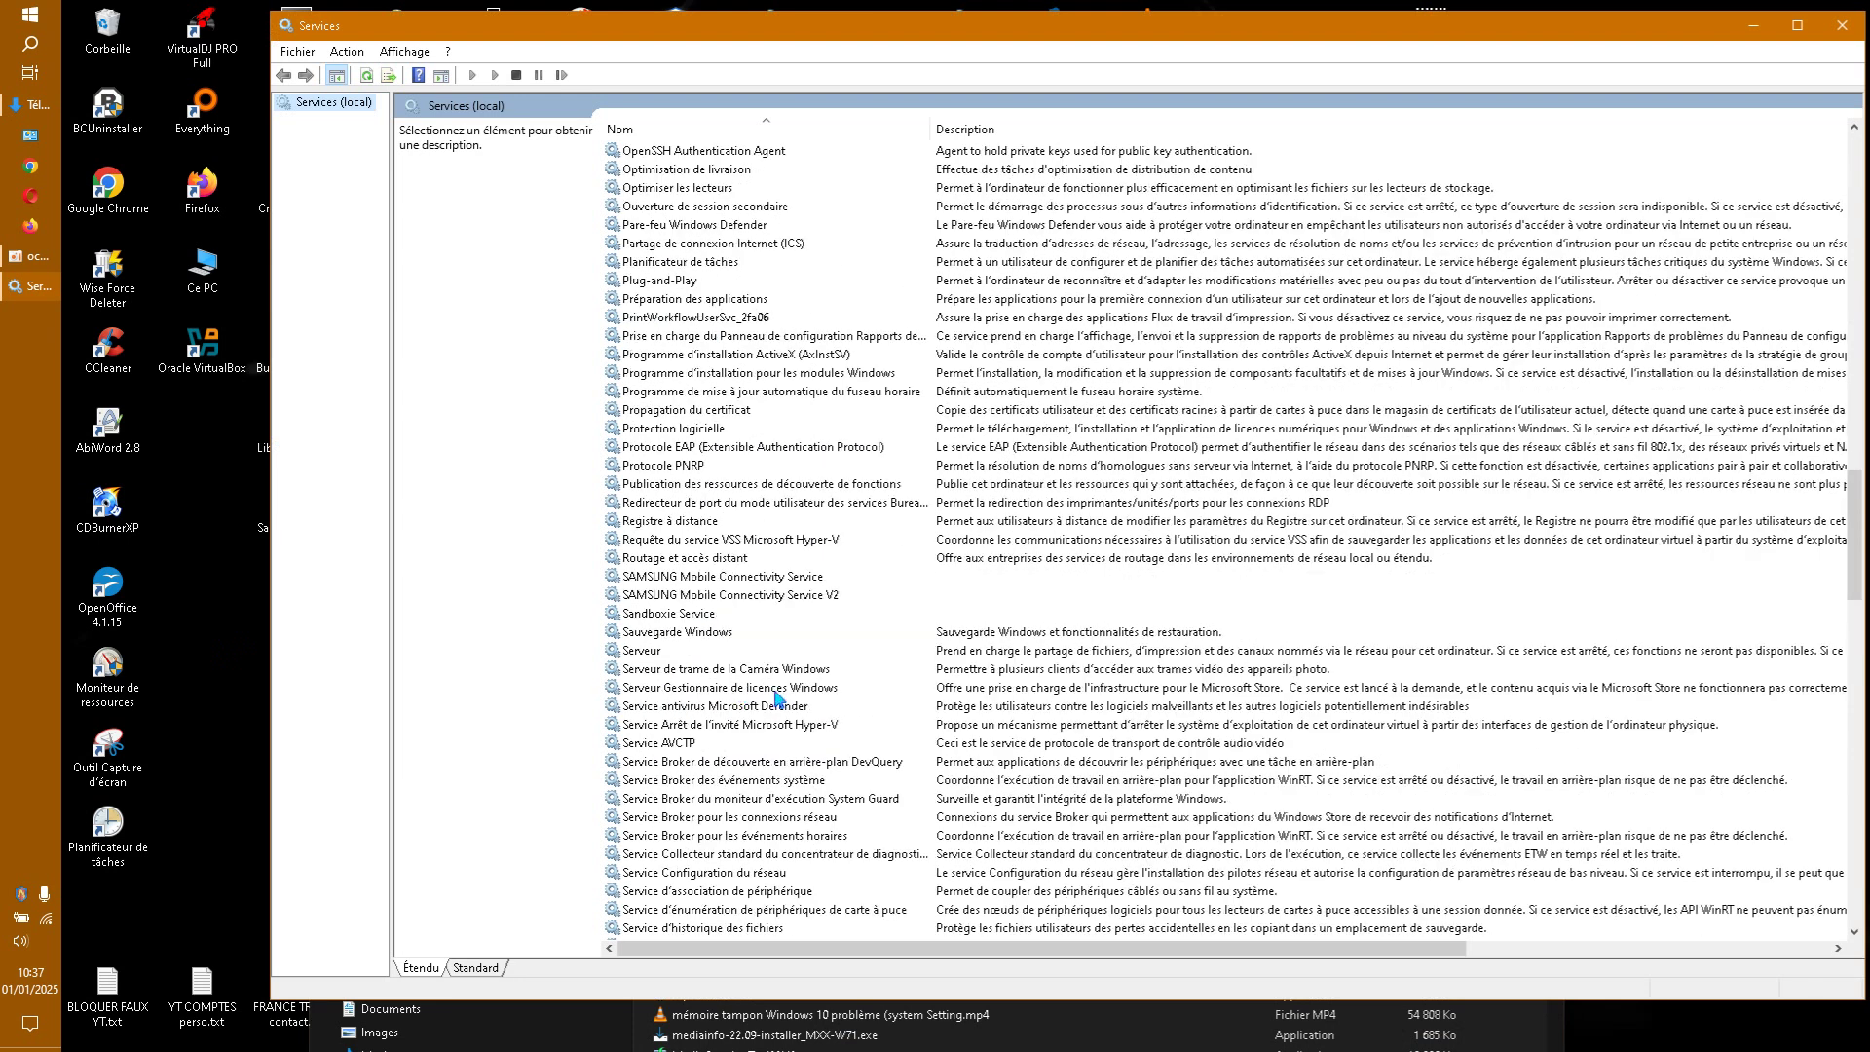
{"action": "right_click", "coordinate": [683, 615]}
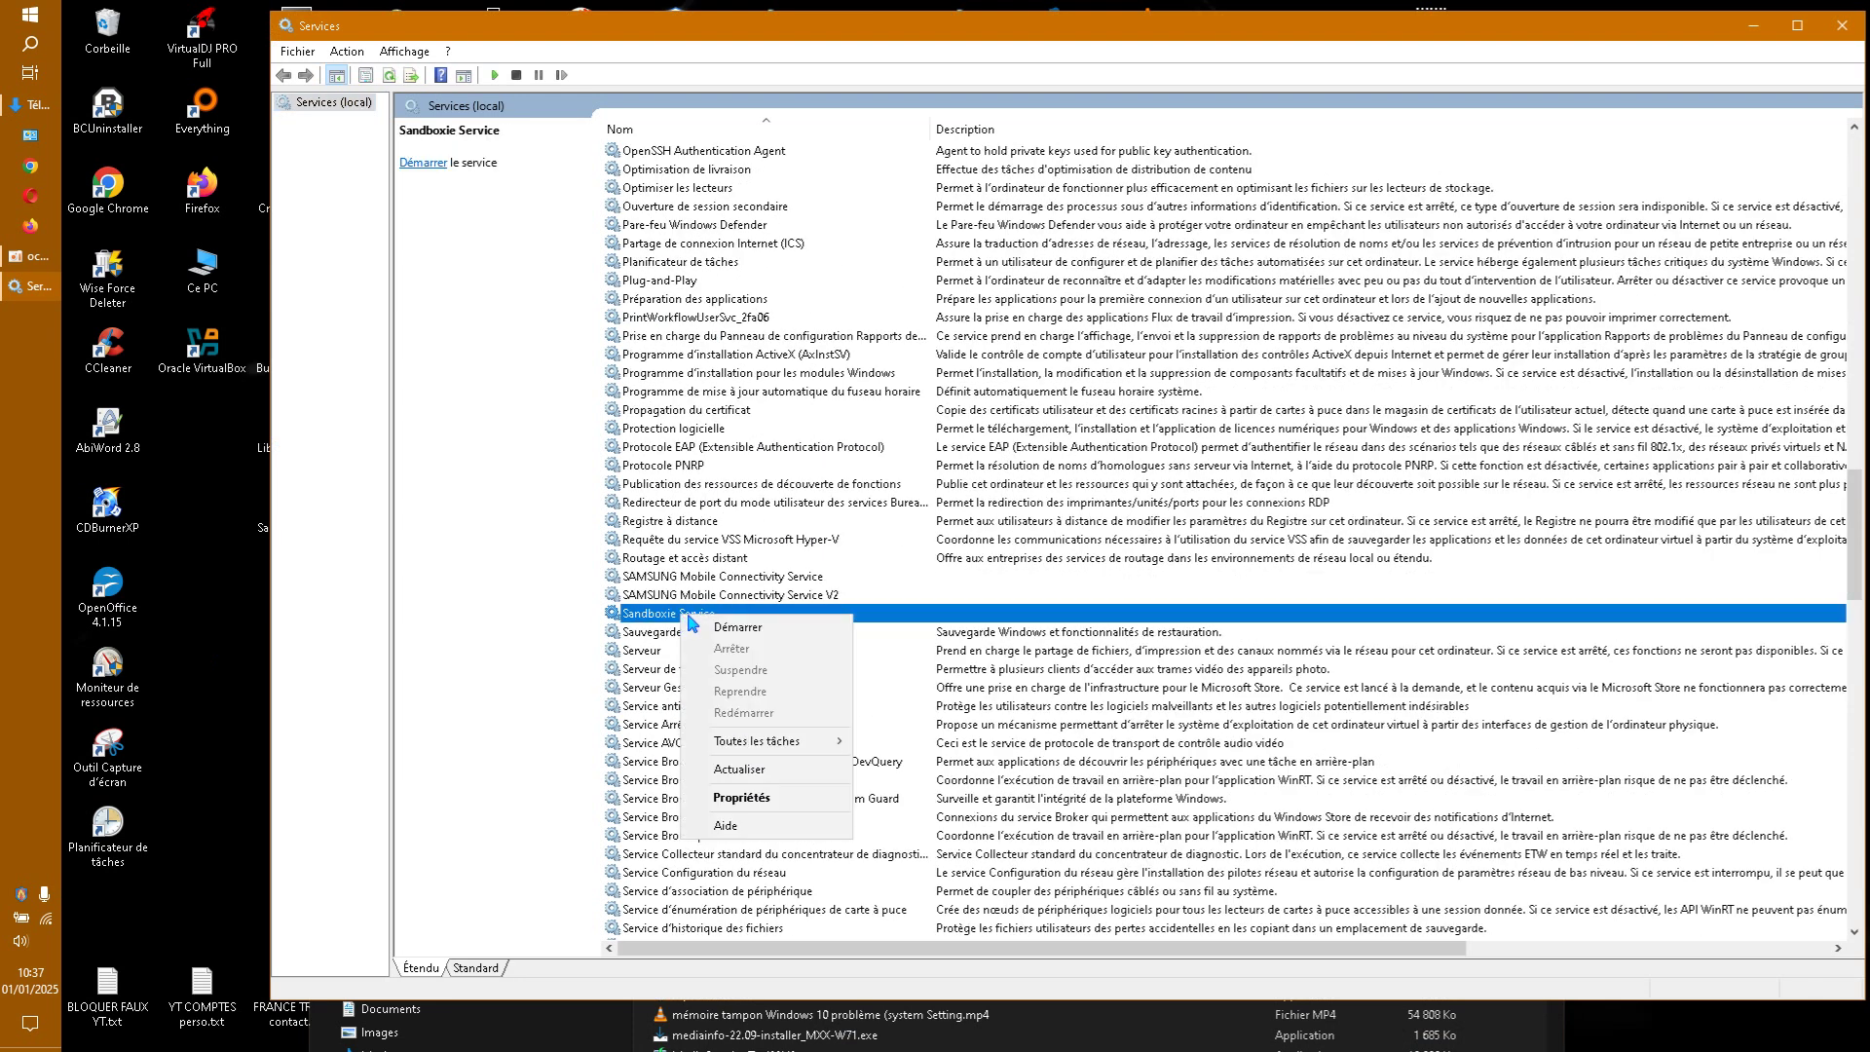
{"action": "left_click", "coordinate": [737, 627]}
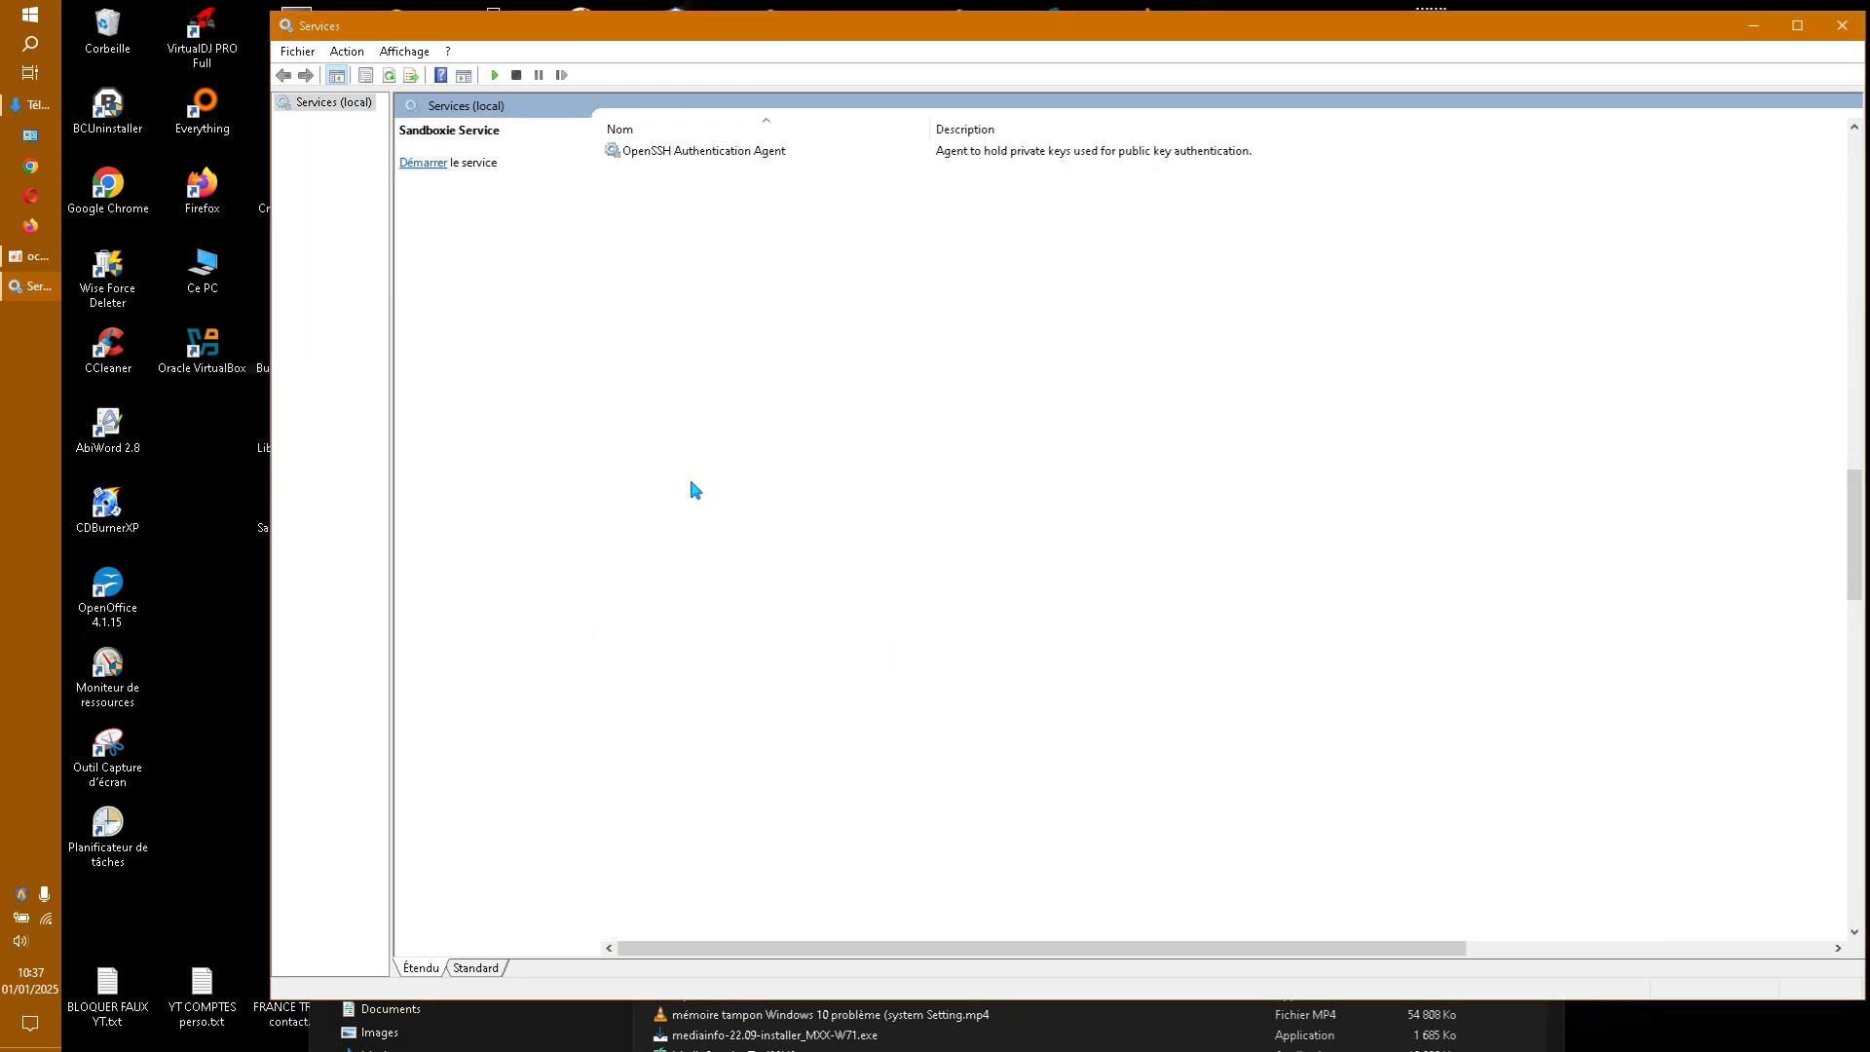
{"action": "left_click", "coordinate": [1843, 25]}
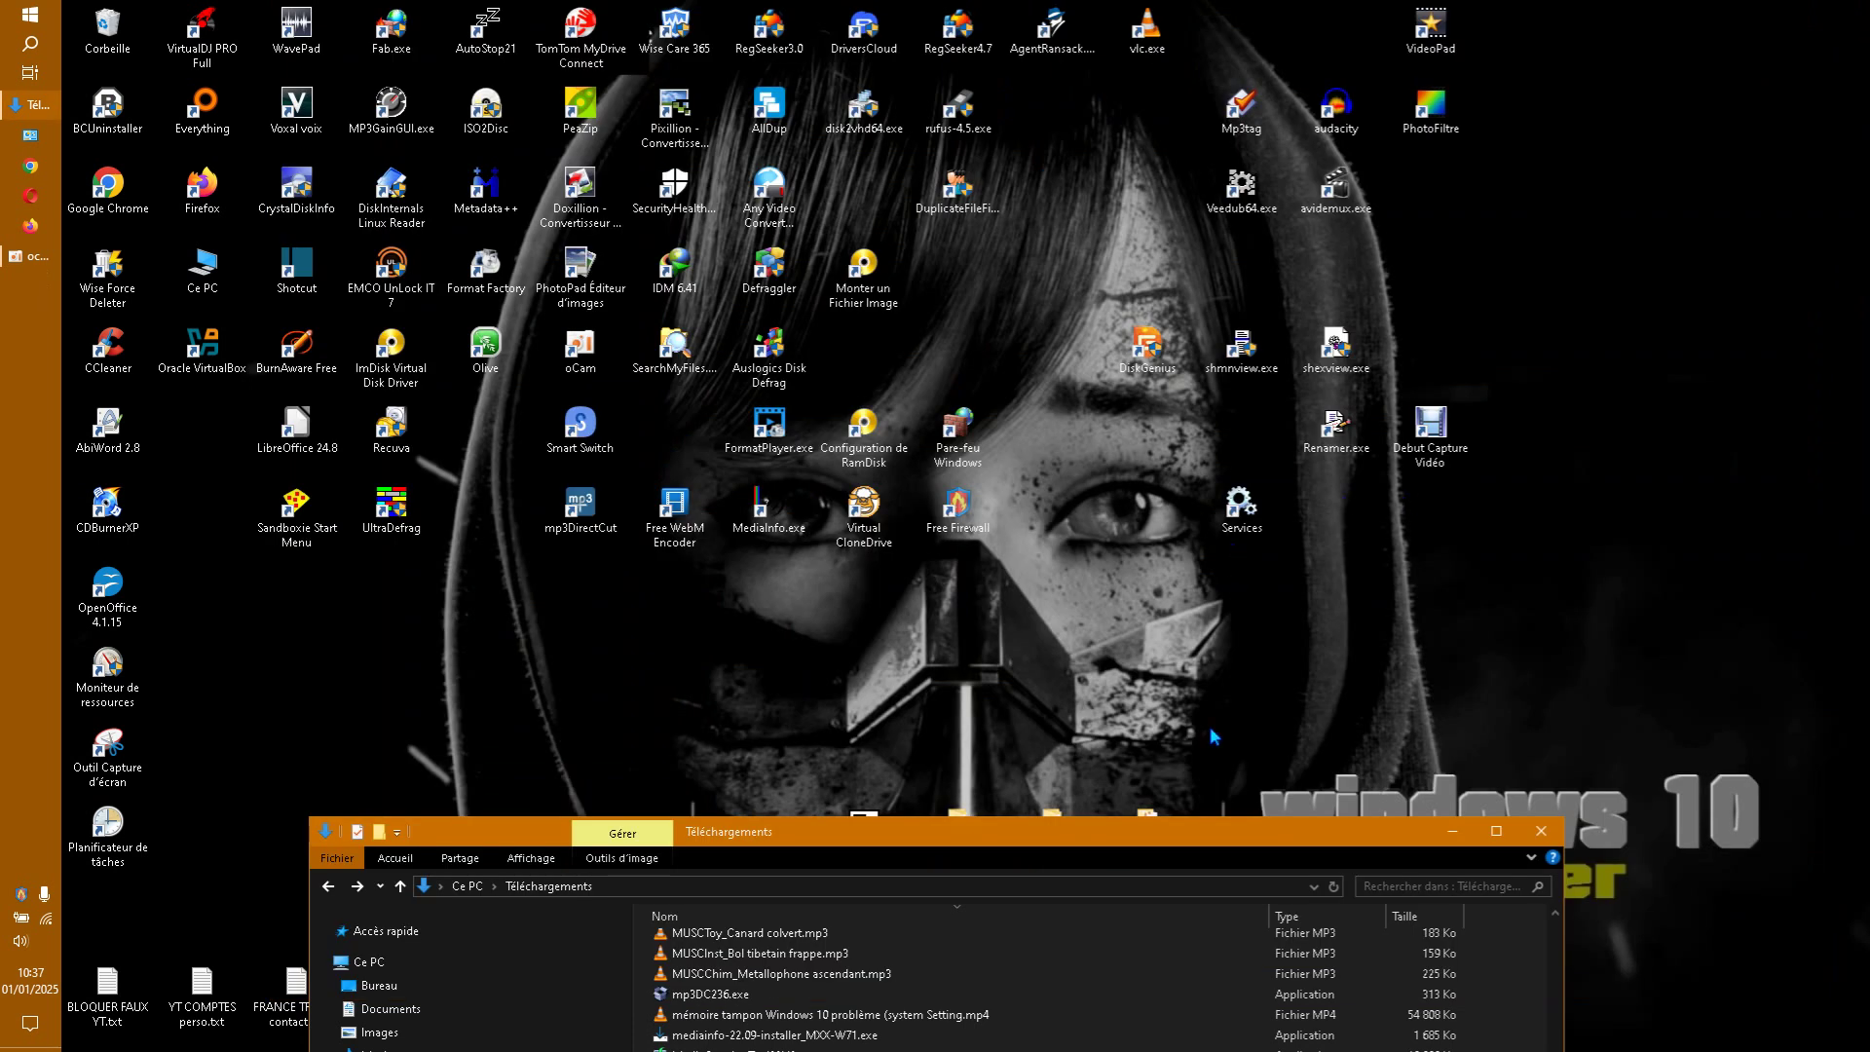
Launch the DEX3_v3.20.7_Win.exe installer from Téléchargements sandboxed in DefaultBox
{"action": "left_click_drag", "start_coordinate": [1208, 847], "coordinate": [1104, 105]}
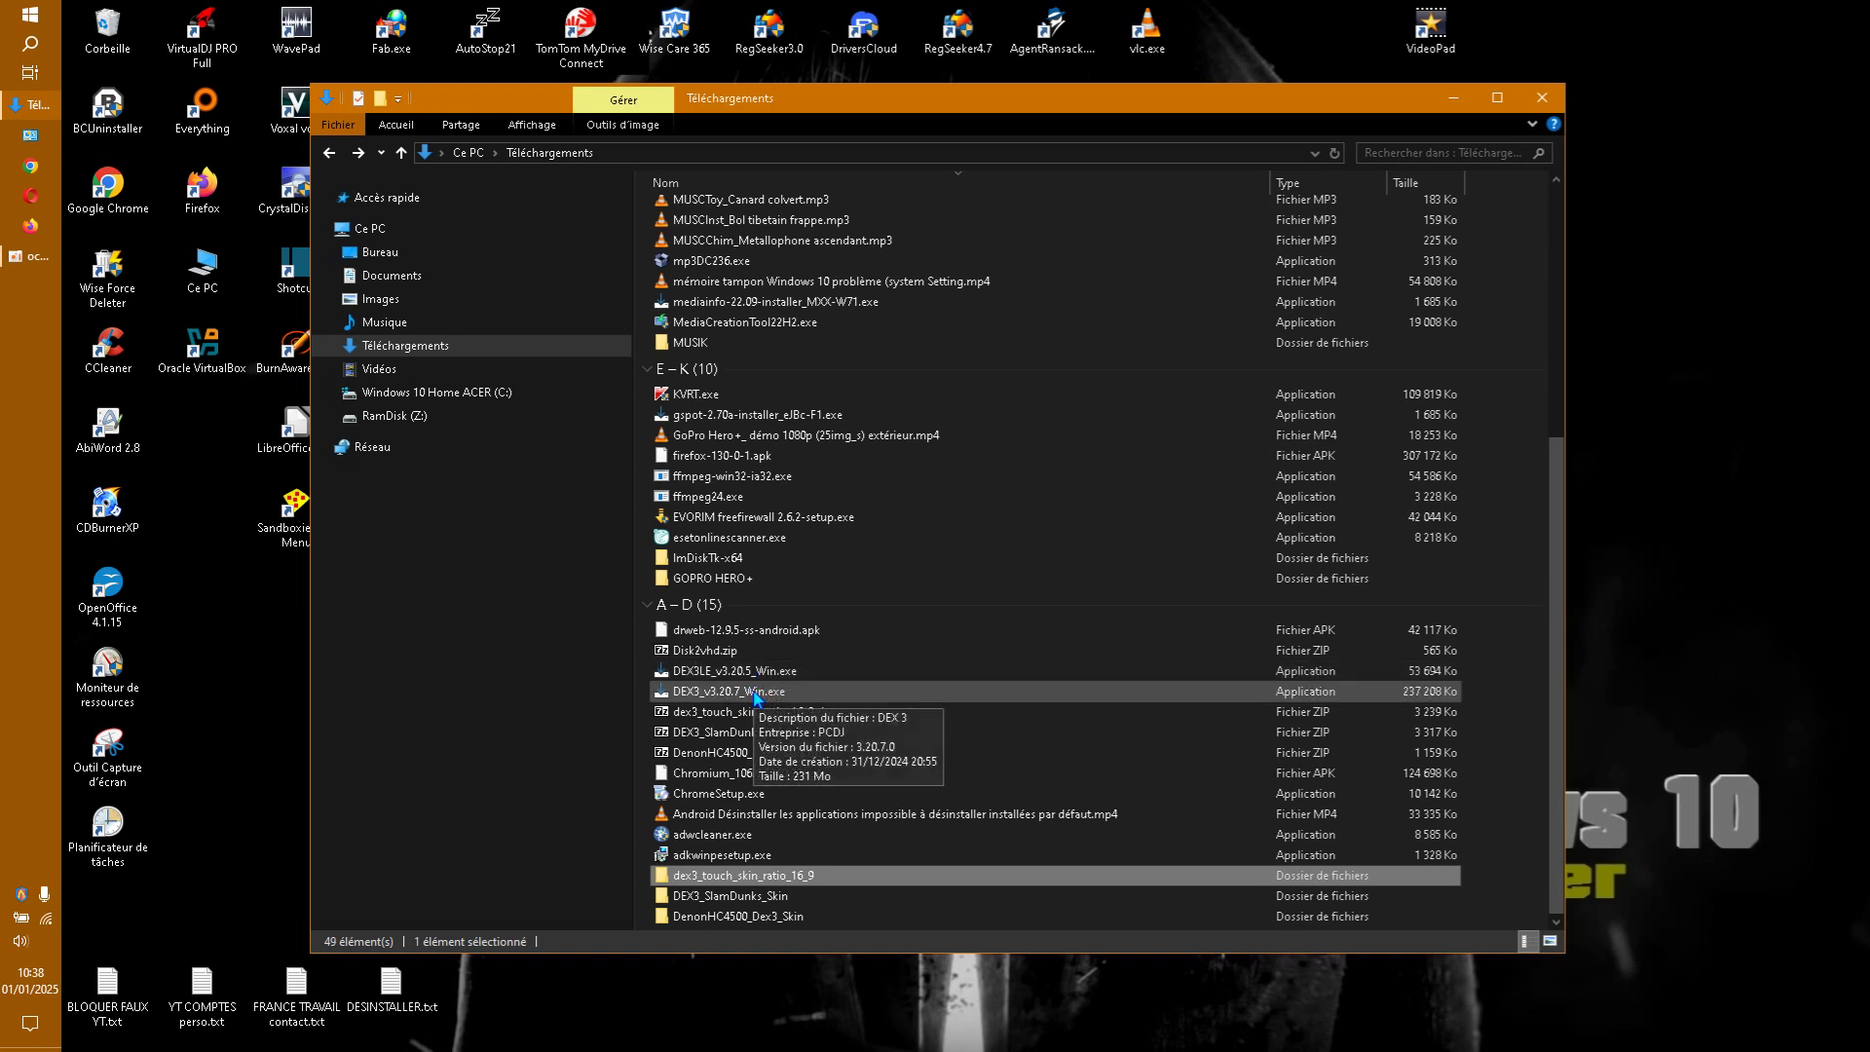
{"action": "left_click", "coordinate": [756, 694]}
{"action": "double_click", "coordinate": [754, 693]}
{"action": "right_click", "coordinate": [753, 693]}
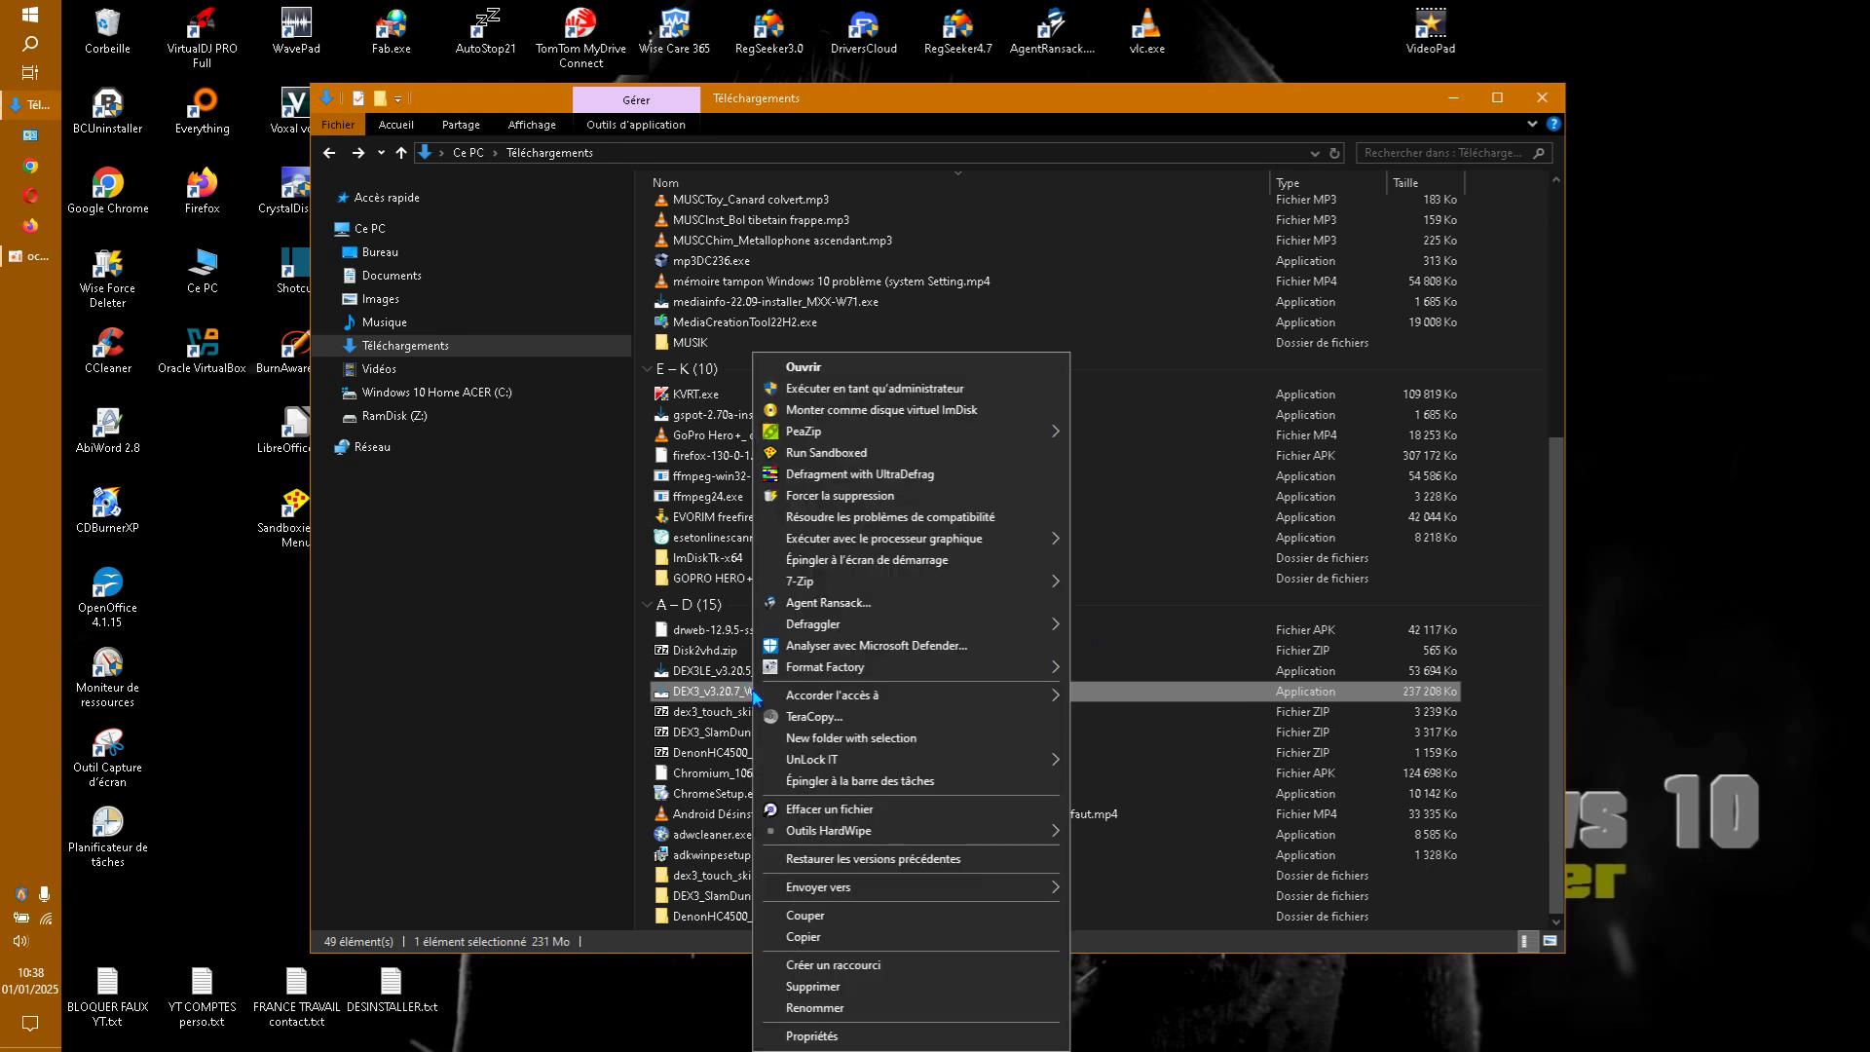
{"action": "left_click", "coordinate": [865, 453]}
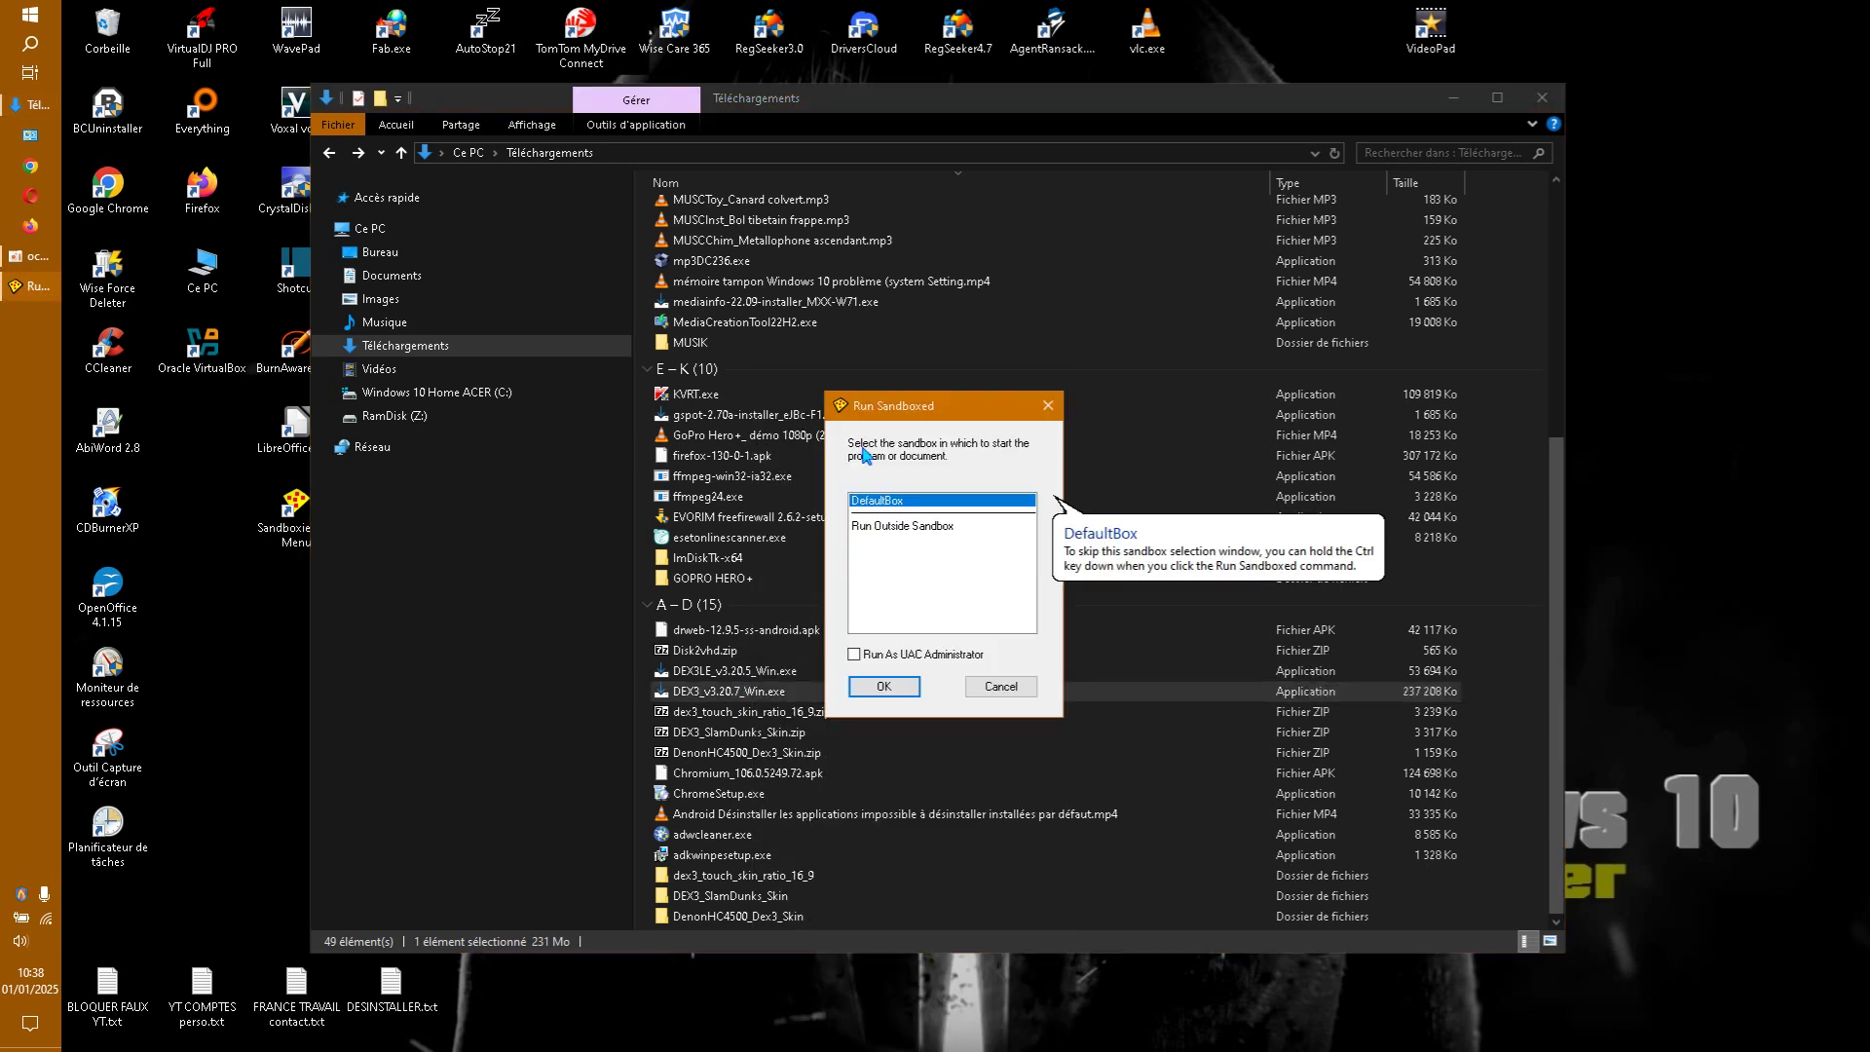
{"action": "left_click", "coordinate": [904, 688]}
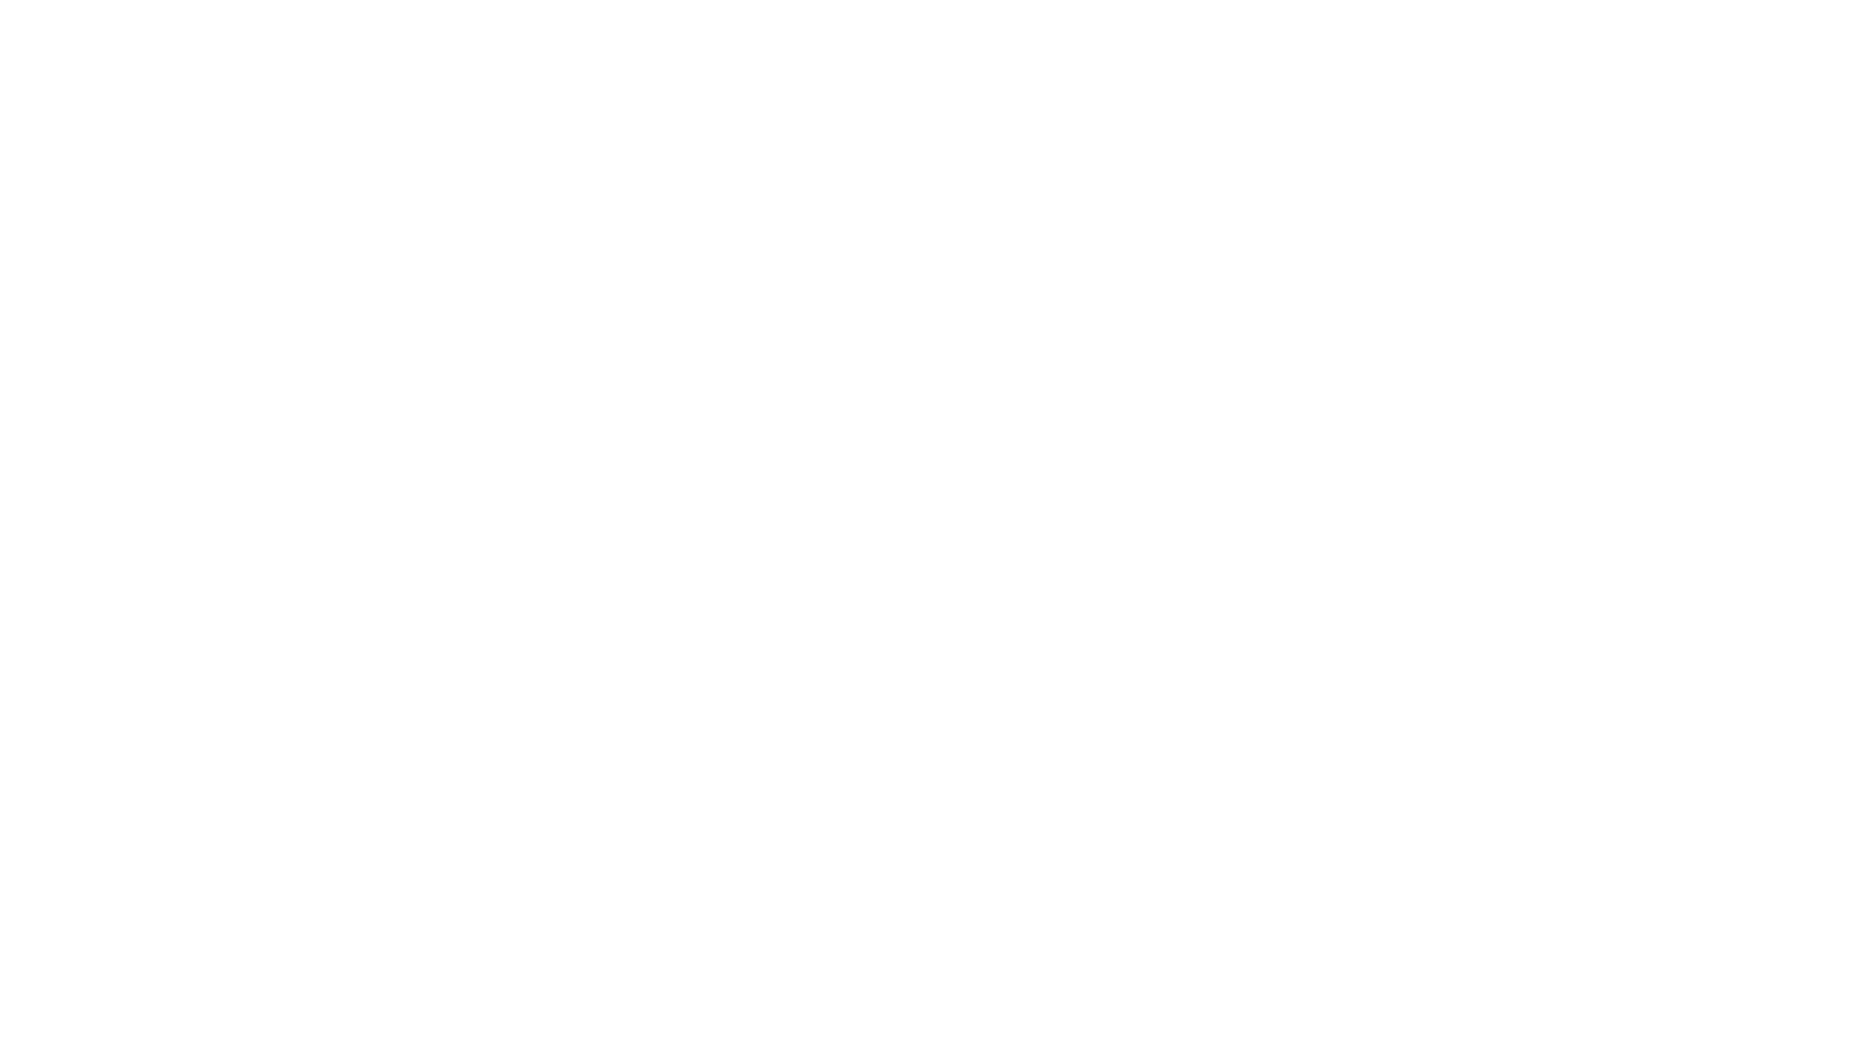
{"action": "left_click", "coordinate": [838, 646]}
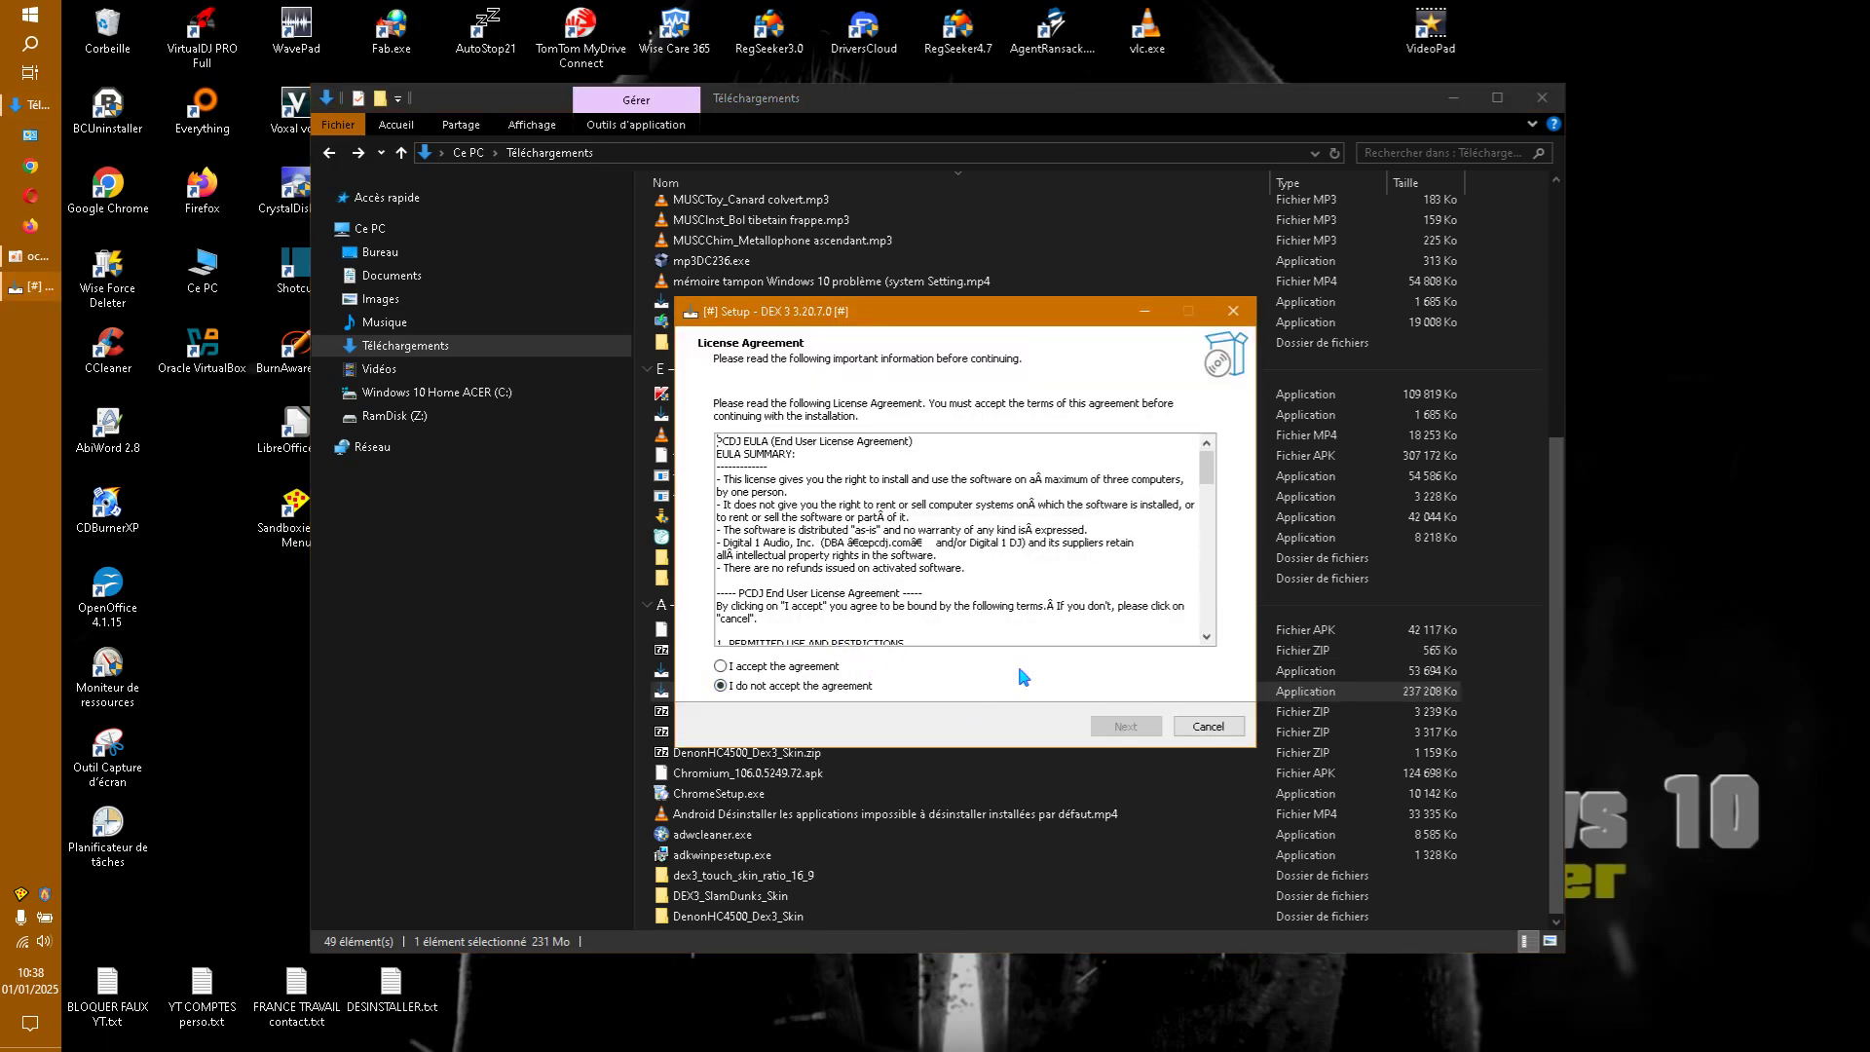
Close Explorer, accept the DEX 3 license and install to C:\Program Files\PCDJ\DEX3 with Start Menu folder DEX 3 and a desktop icon
{"action": "left_click", "coordinate": [1542, 98]}
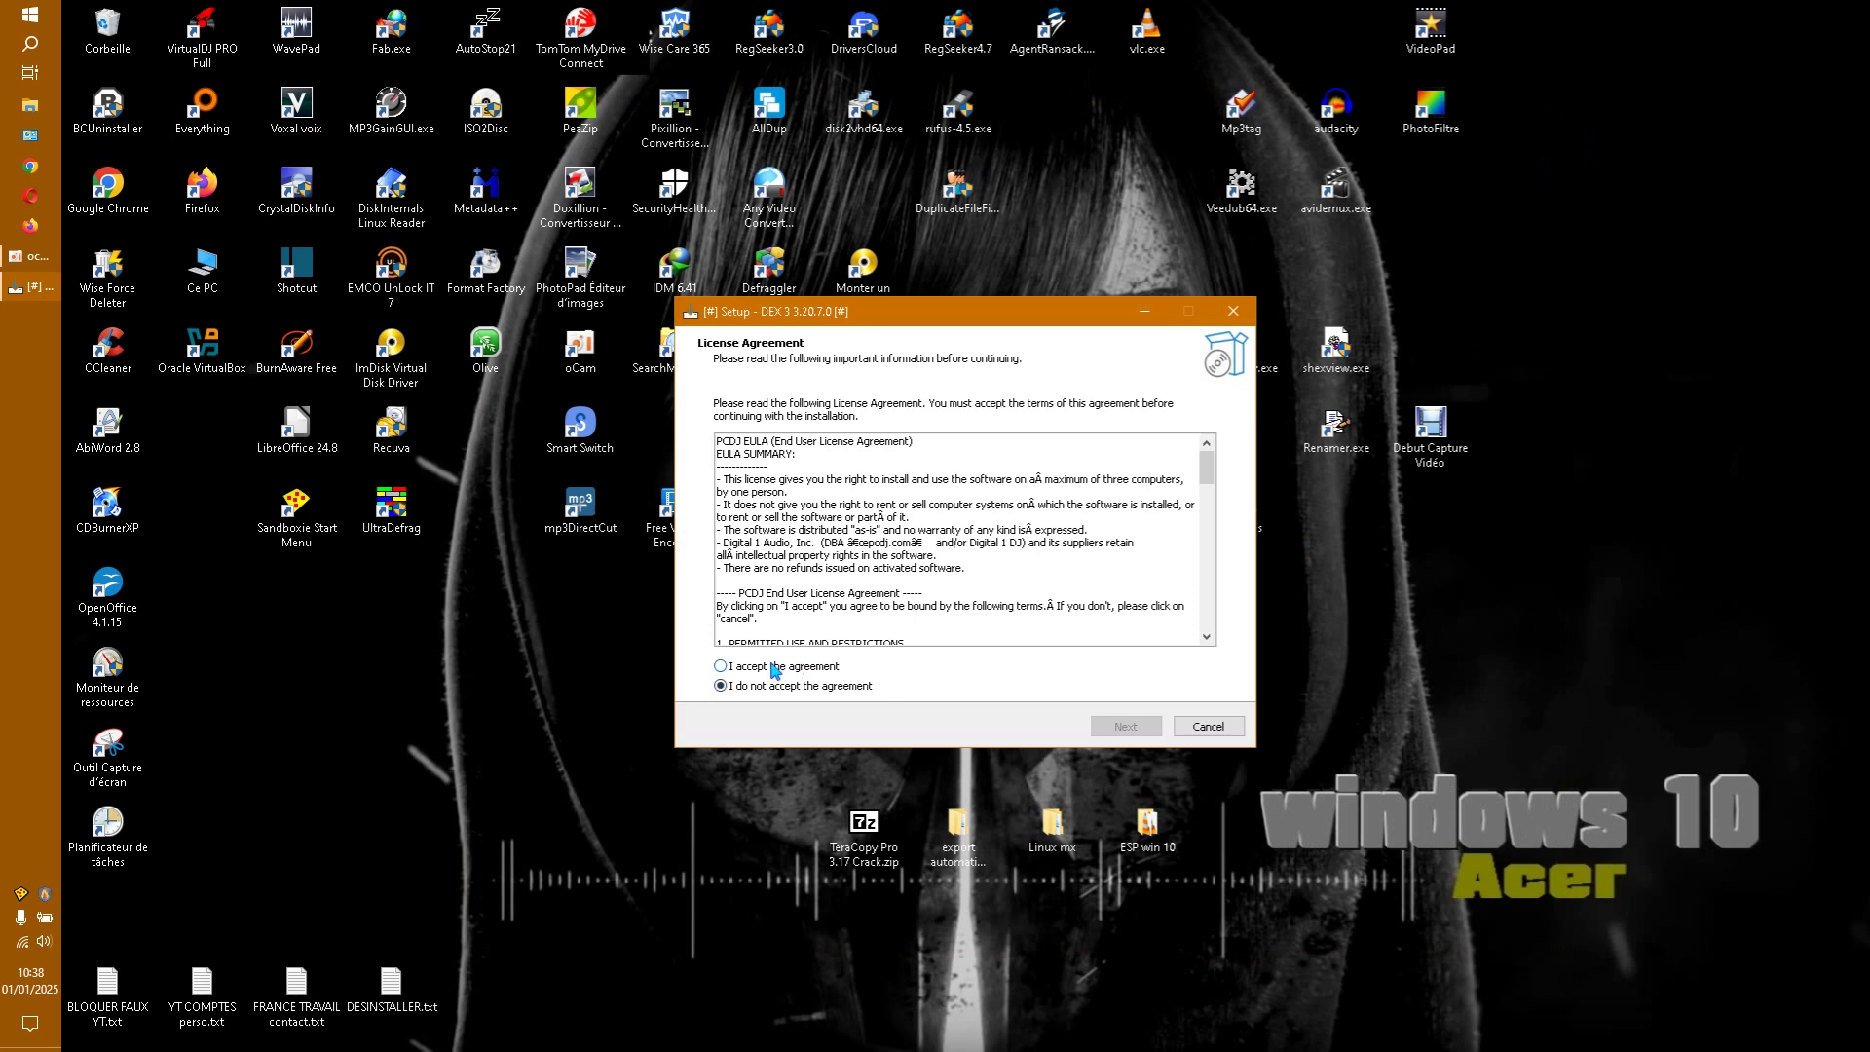
{"action": "left_click", "coordinate": [723, 668]}
{"action": "left_click", "coordinate": [1109, 726]}
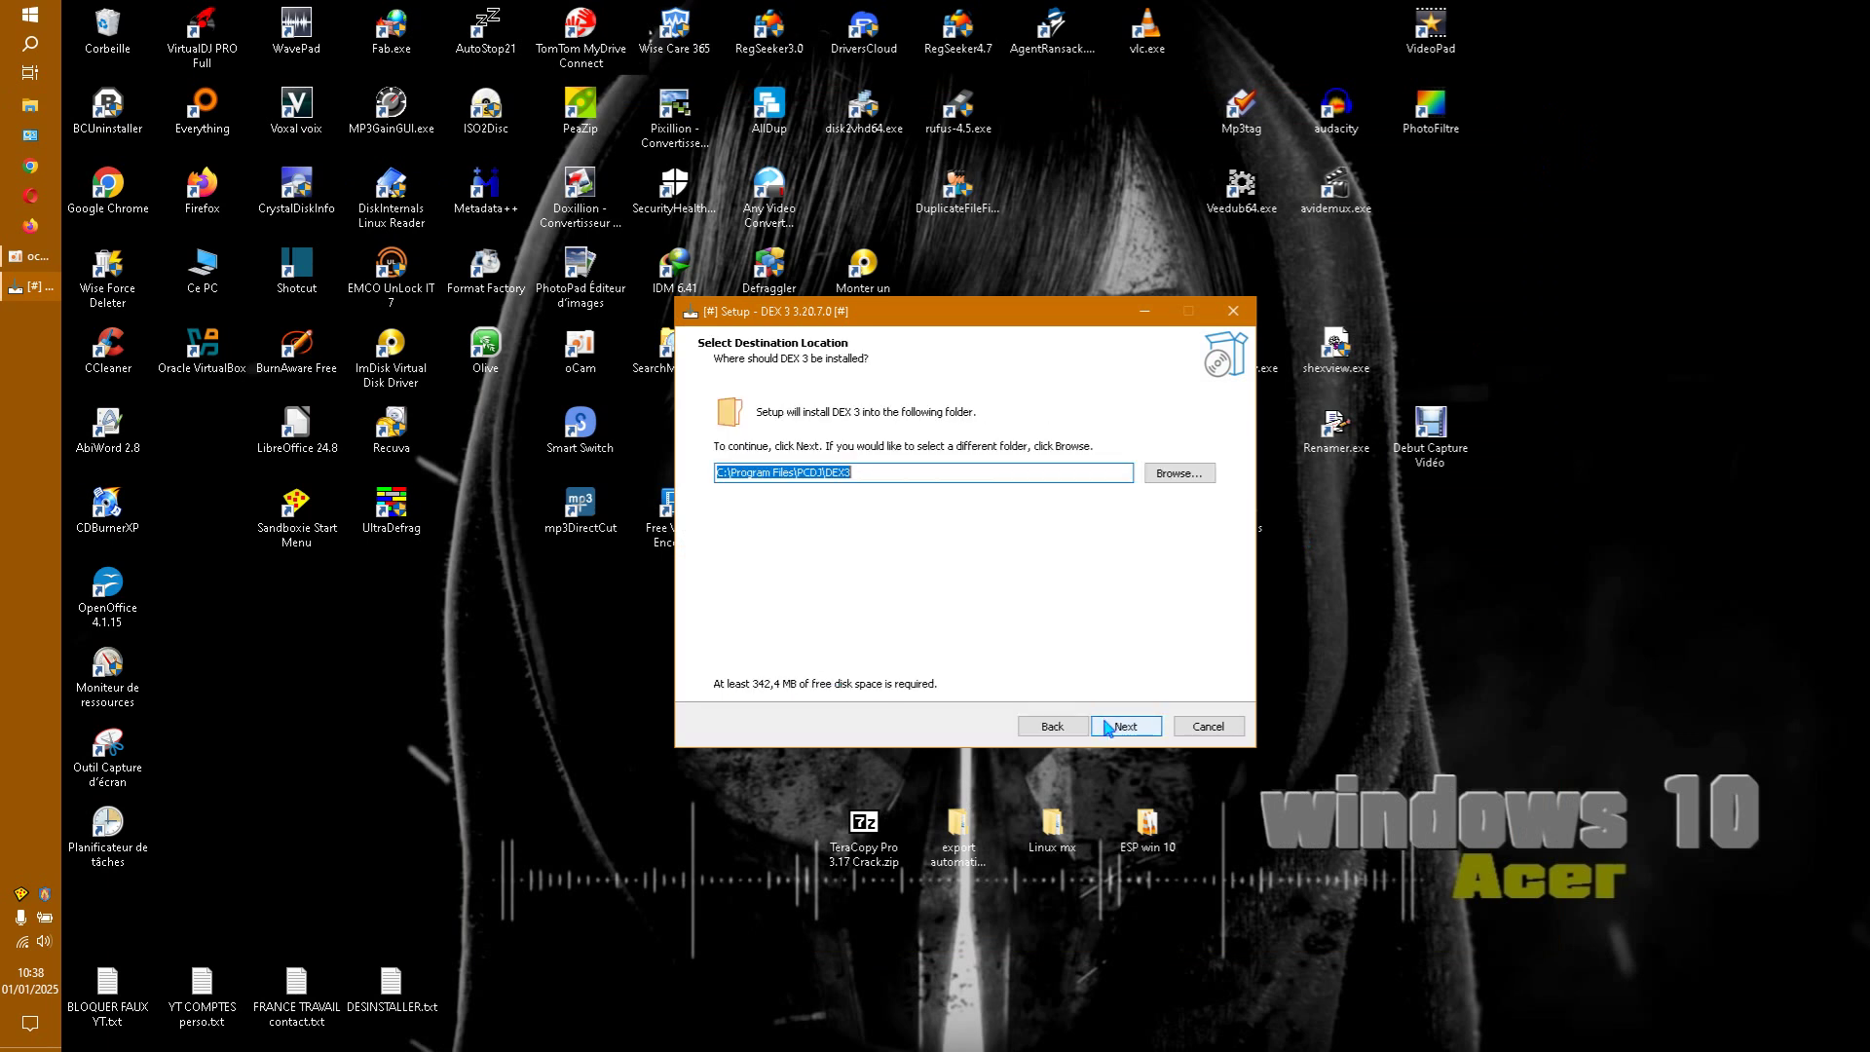
{"action": "left_click", "coordinate": [1111, 727]}
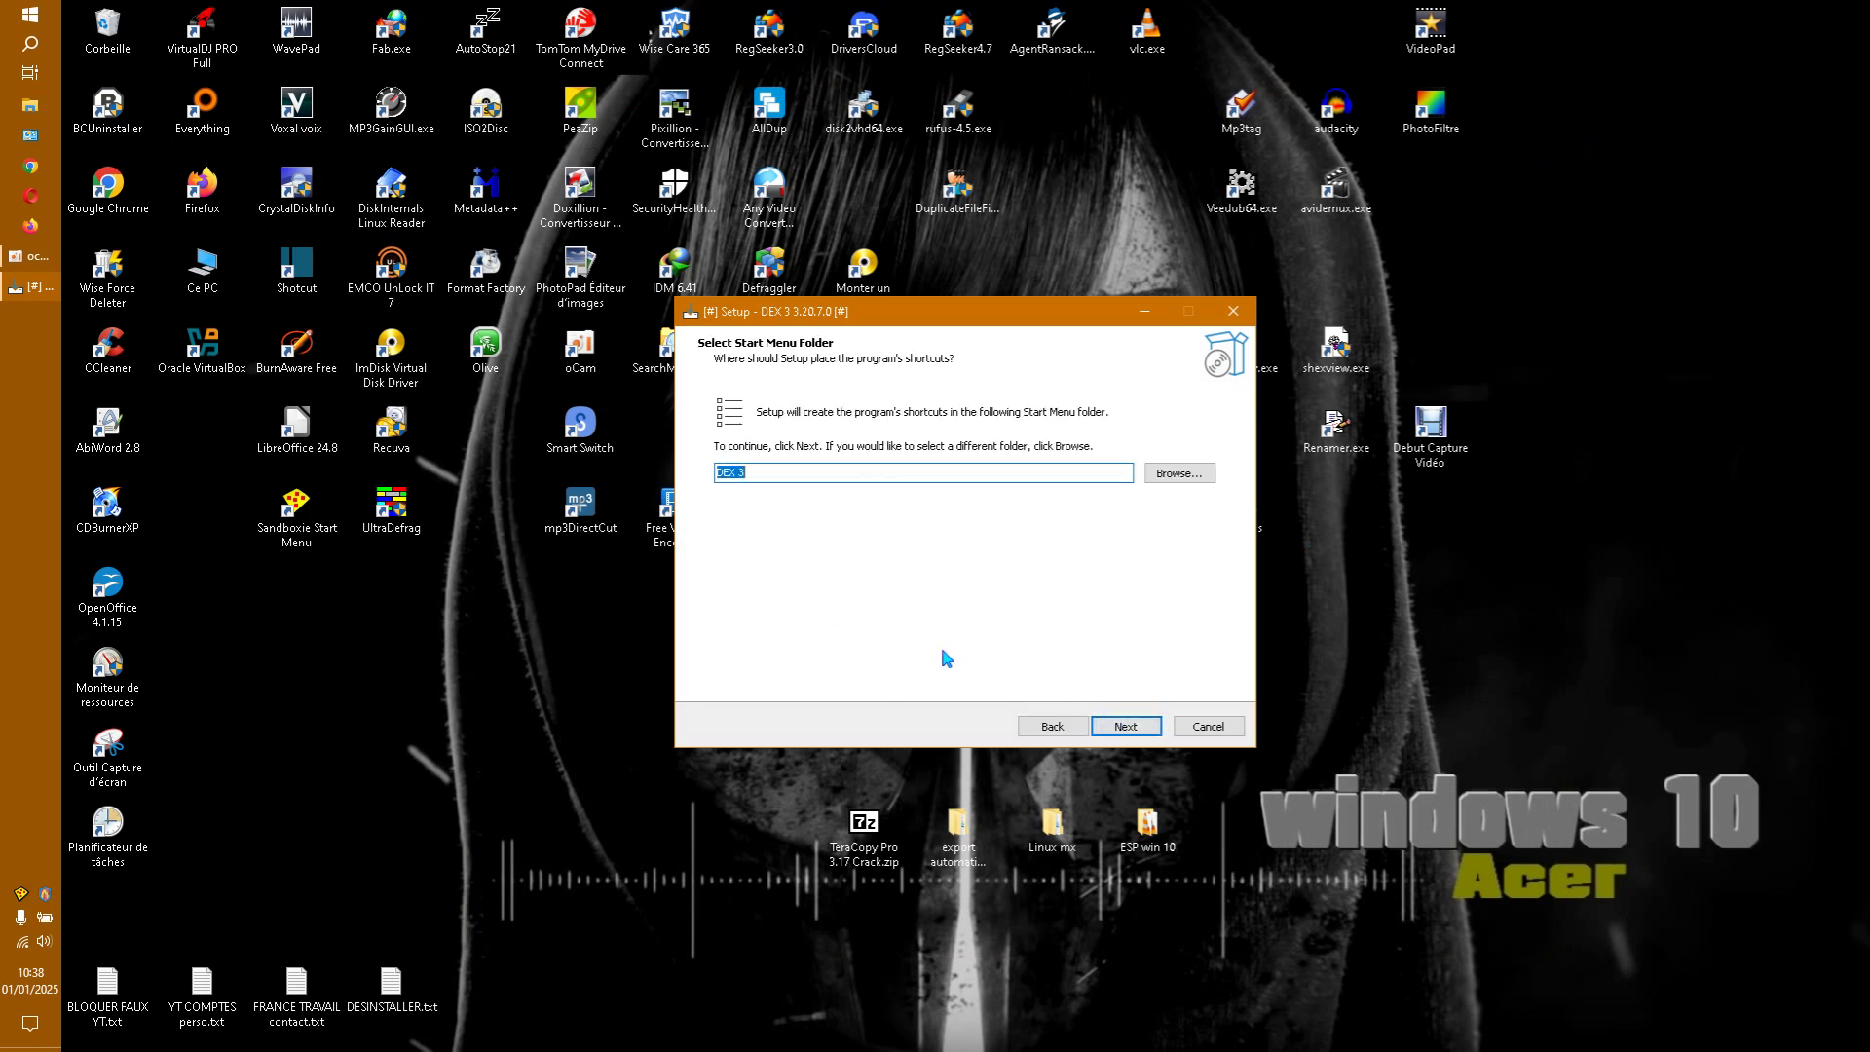
{"action": "left_click", "coordinate": [1145, 728]}
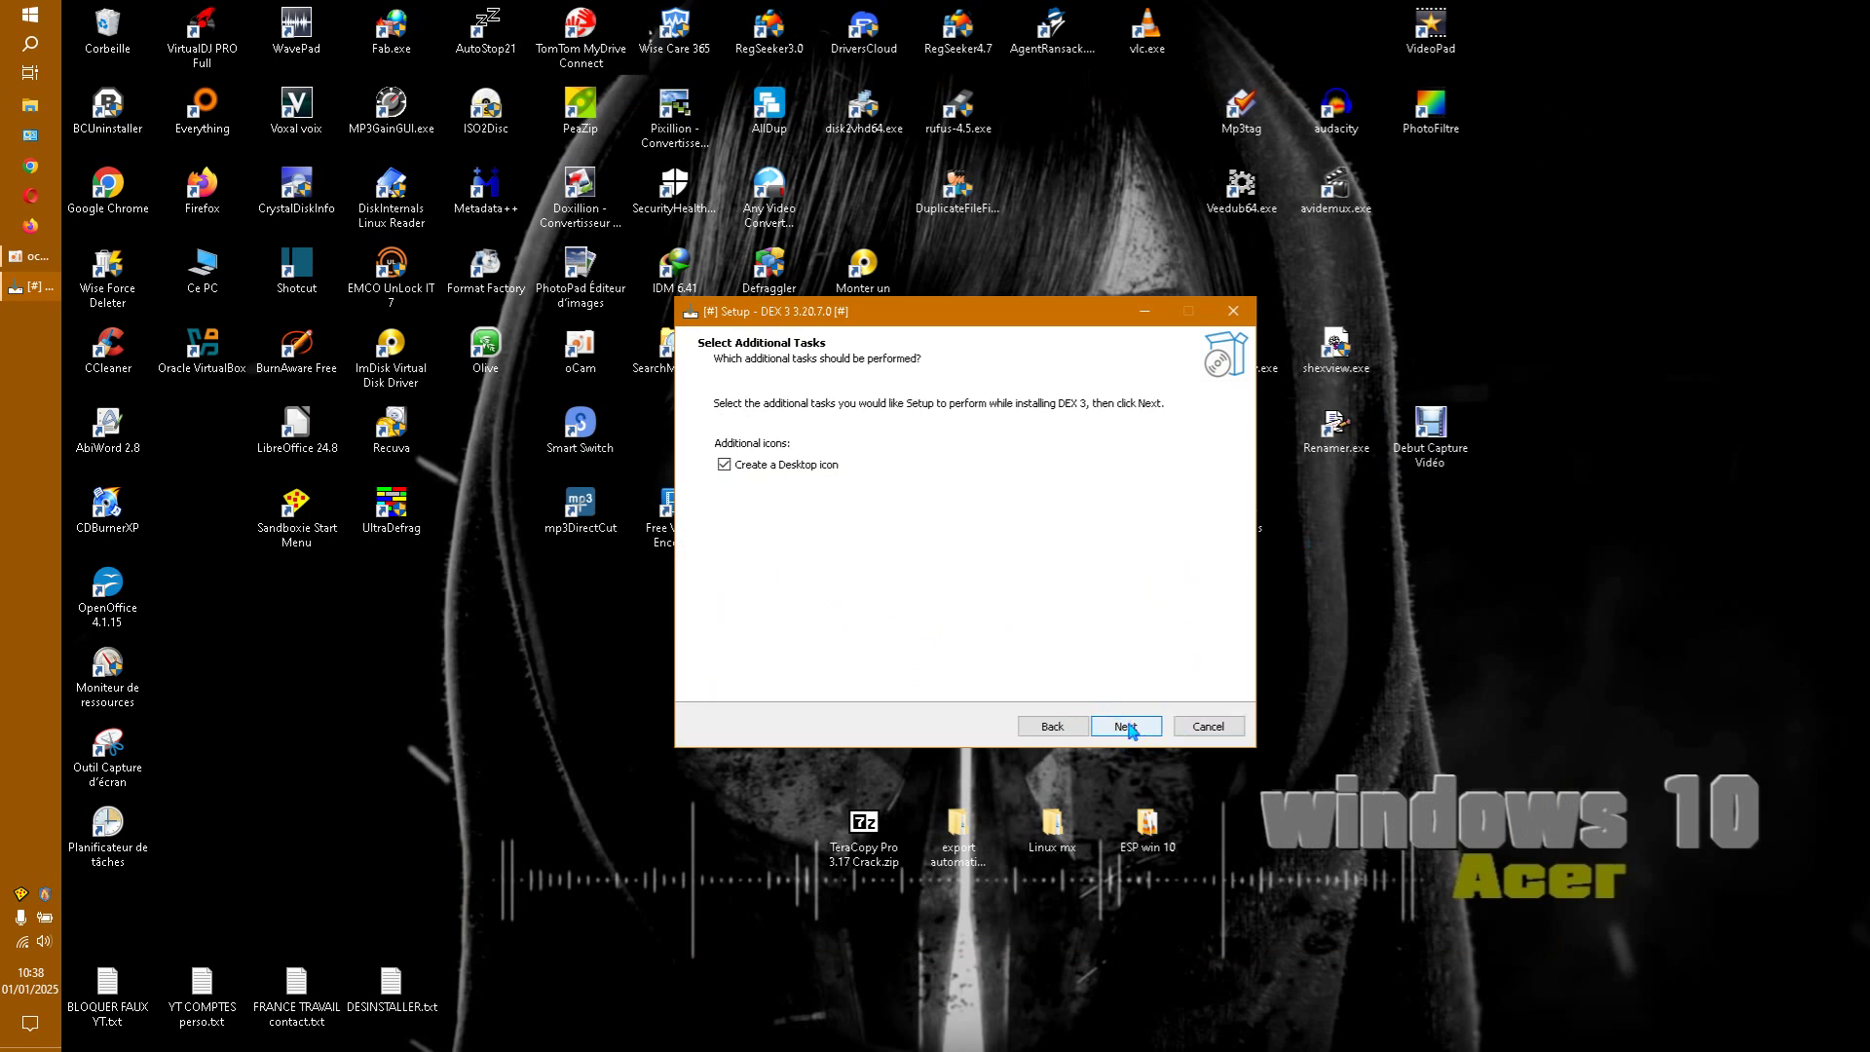
{"action": "left_click", "coordinate": [1128, 731]}
{"action": "left_click", "coordinate": [1139, 728]}
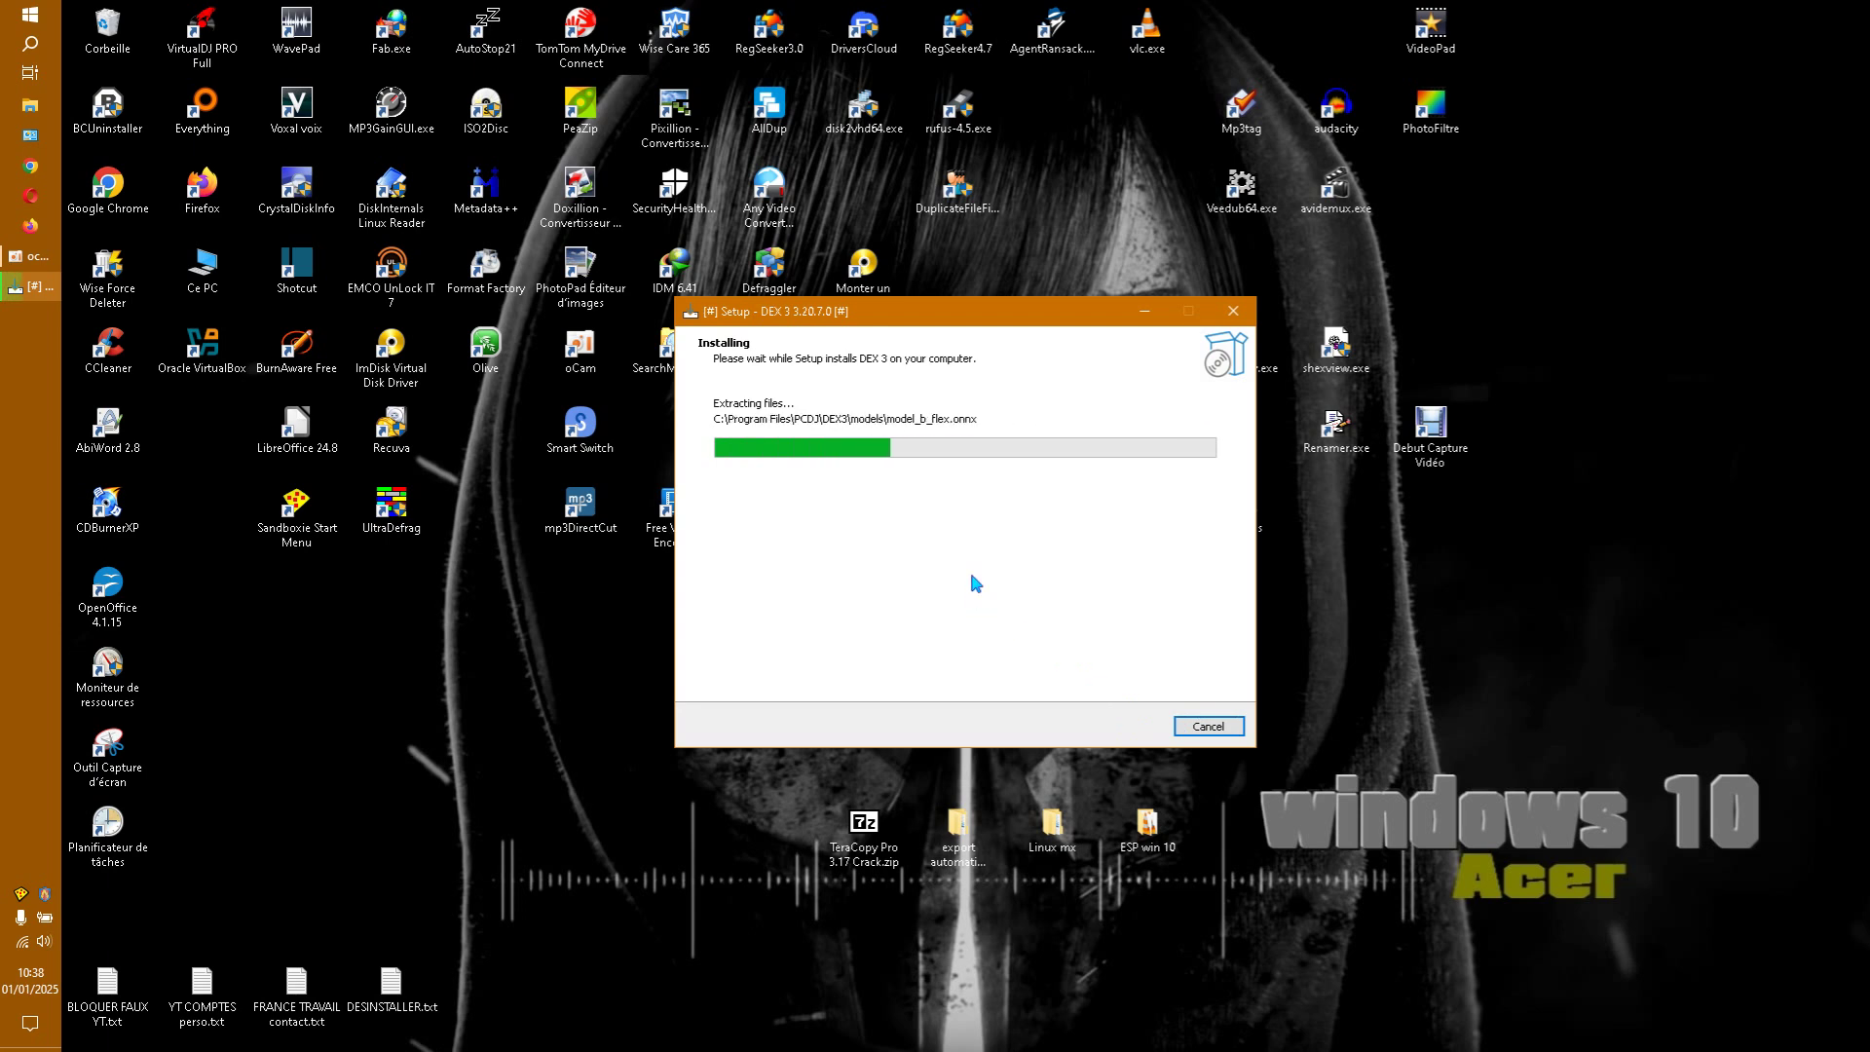
Disconnect the computer from the current Wi-Fi network while the installation runs
{"action": "left_click", "coordinate": [23, 943]}
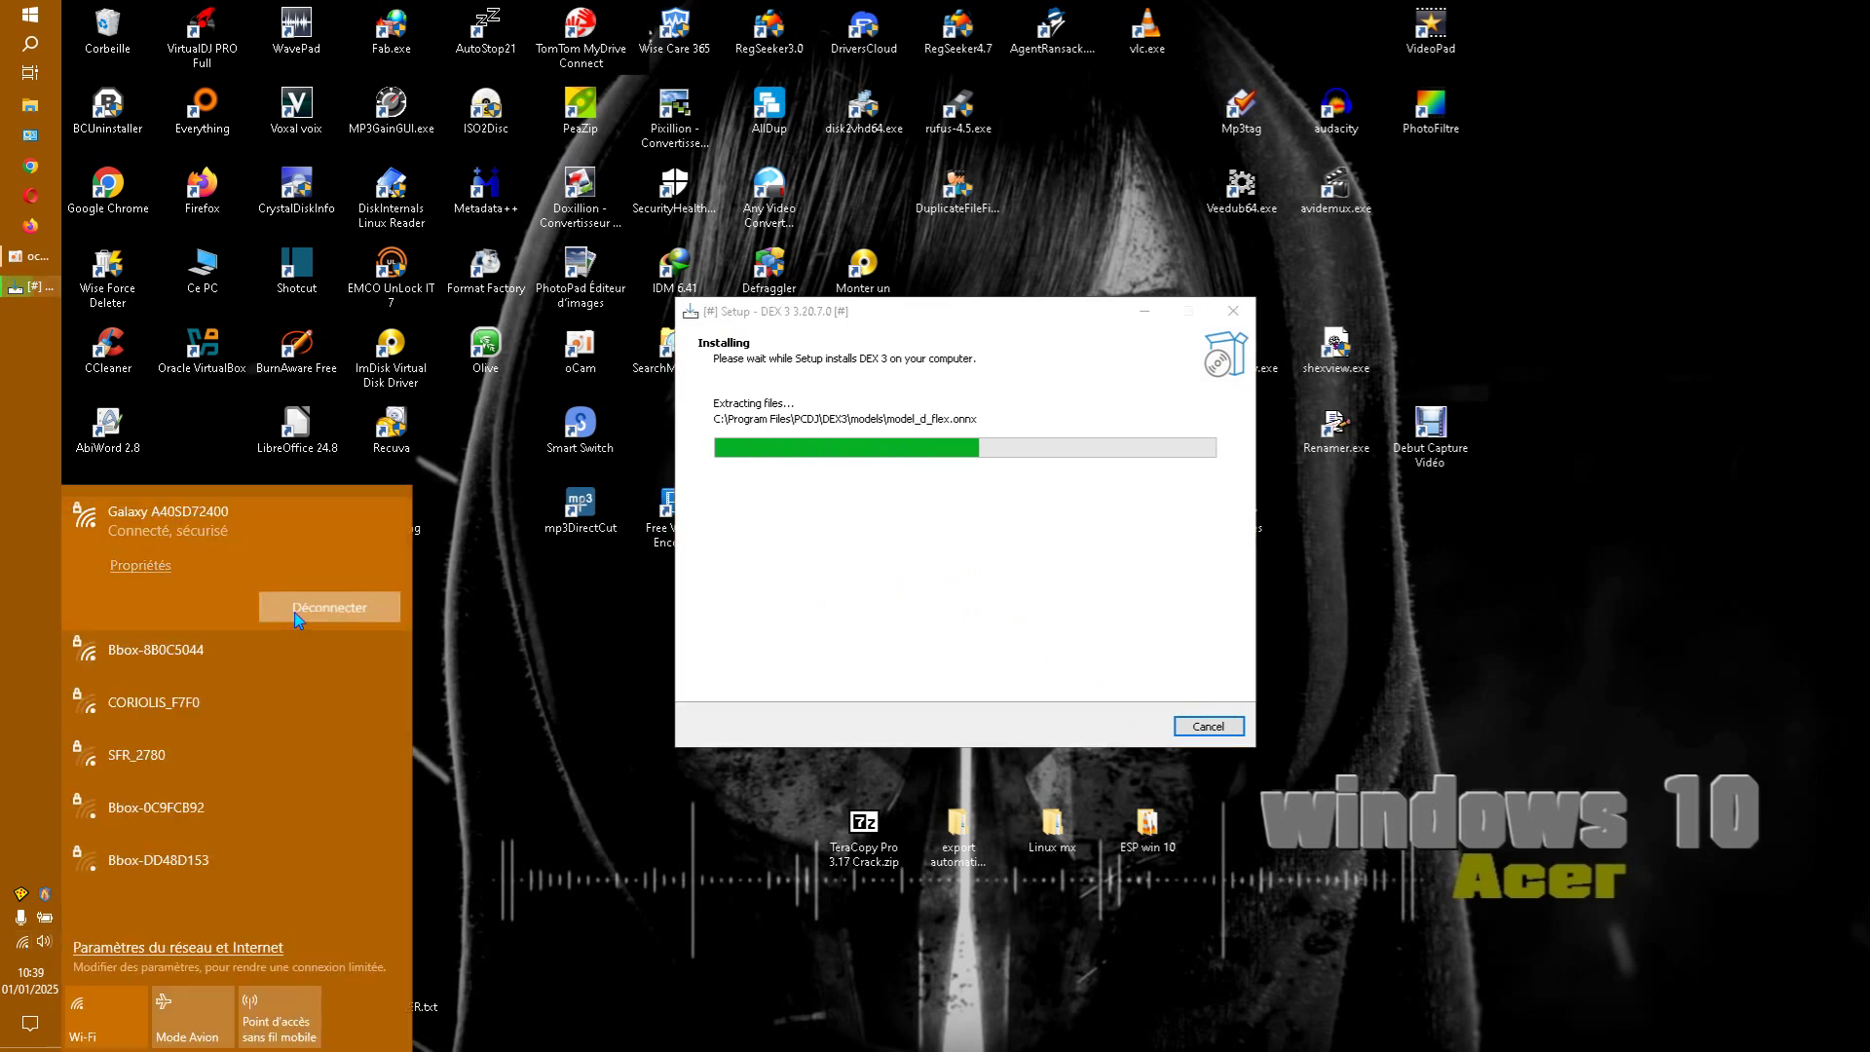
{"action": "left_click", "coordinate": [299, 615]}
{"action": "left_click", "coordinate": [518, 669]}
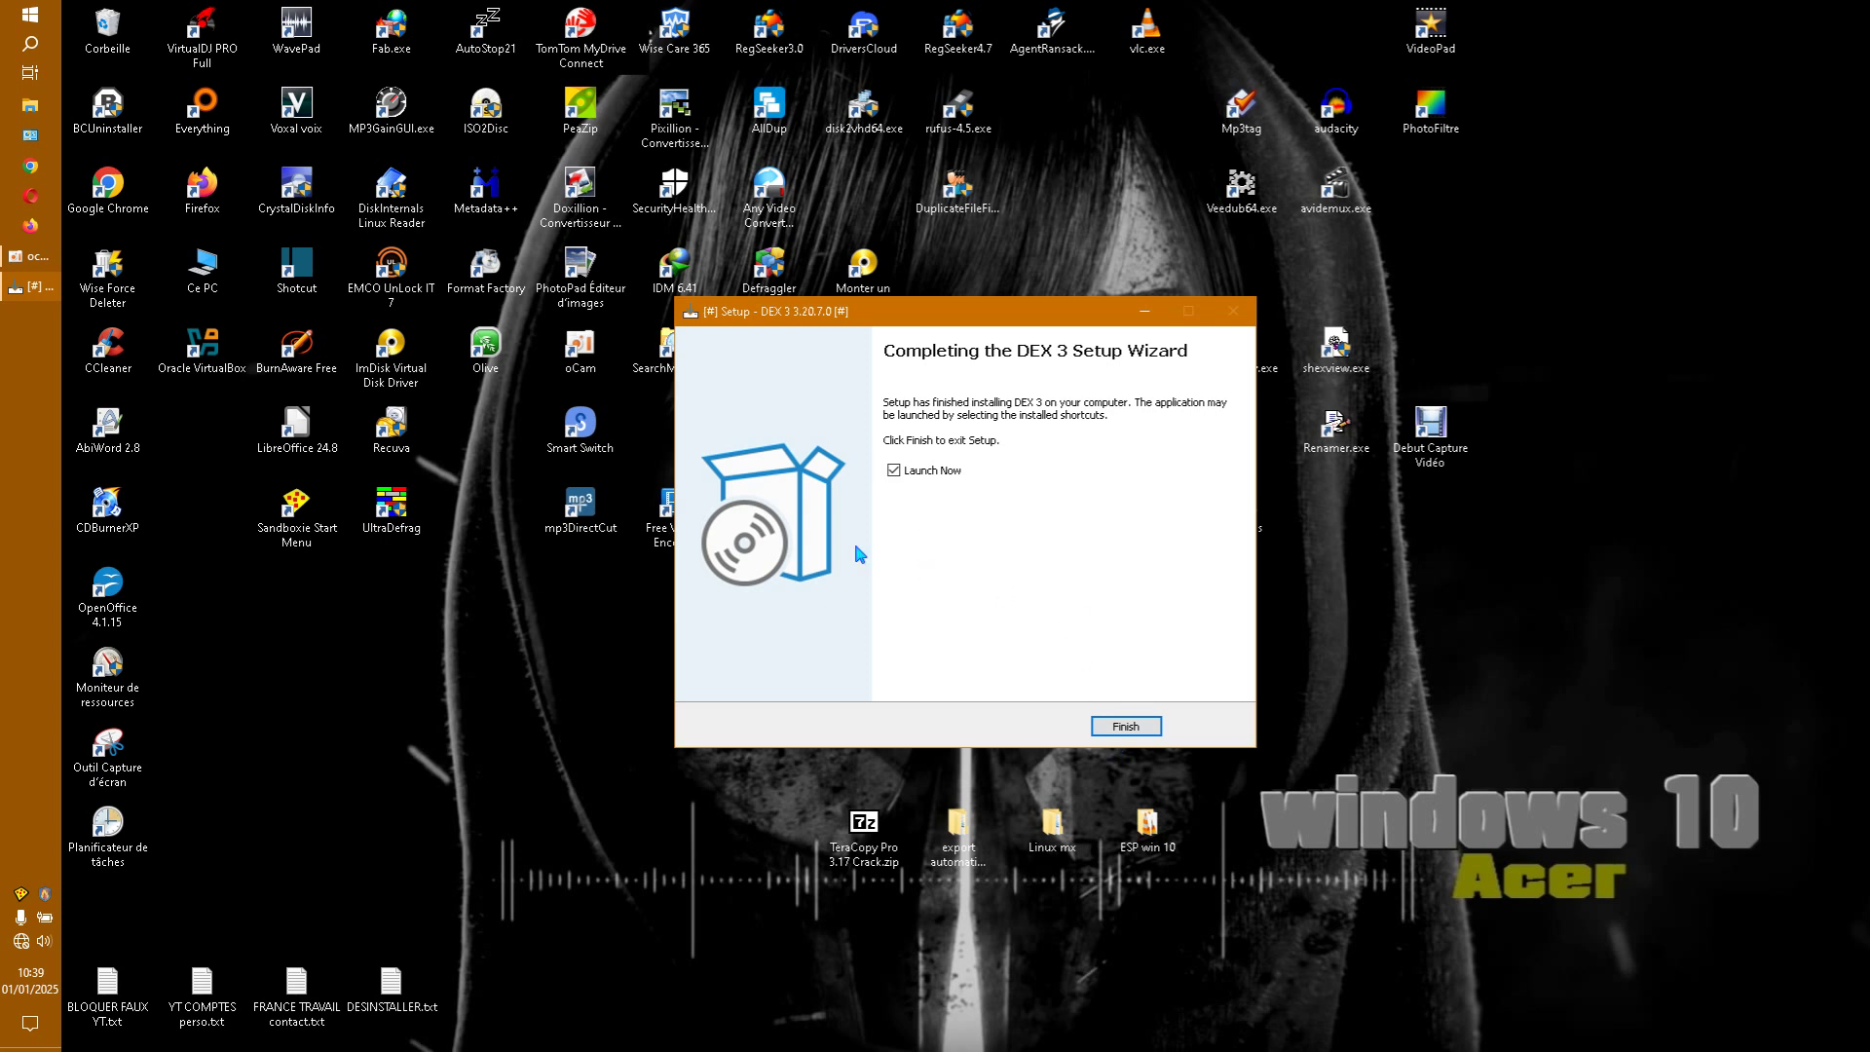
Finish the setup with Launch Now enabled, start a DEX 3 demo session and dismiss the Add songs dialog
{"action": "left_click", "coordinate": [1127, 737]}
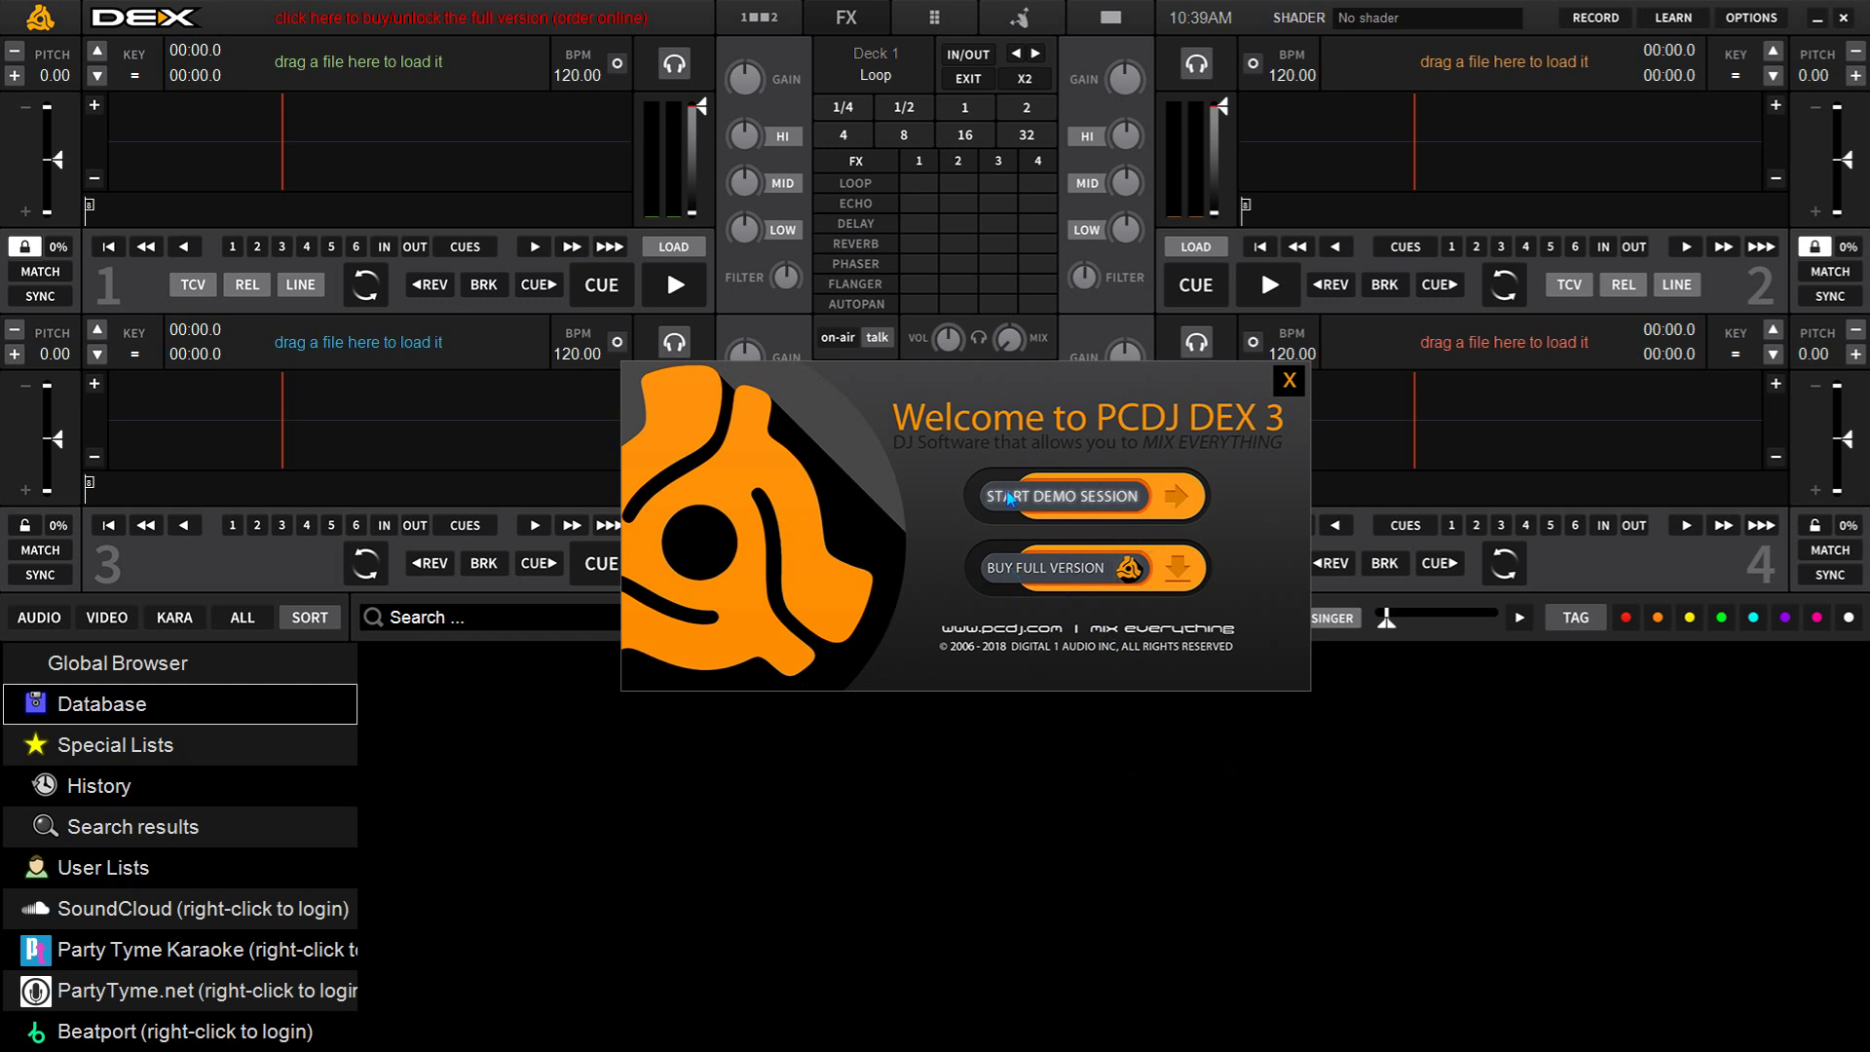
{"action": "left_click", "coordinate": [1006, 499]}
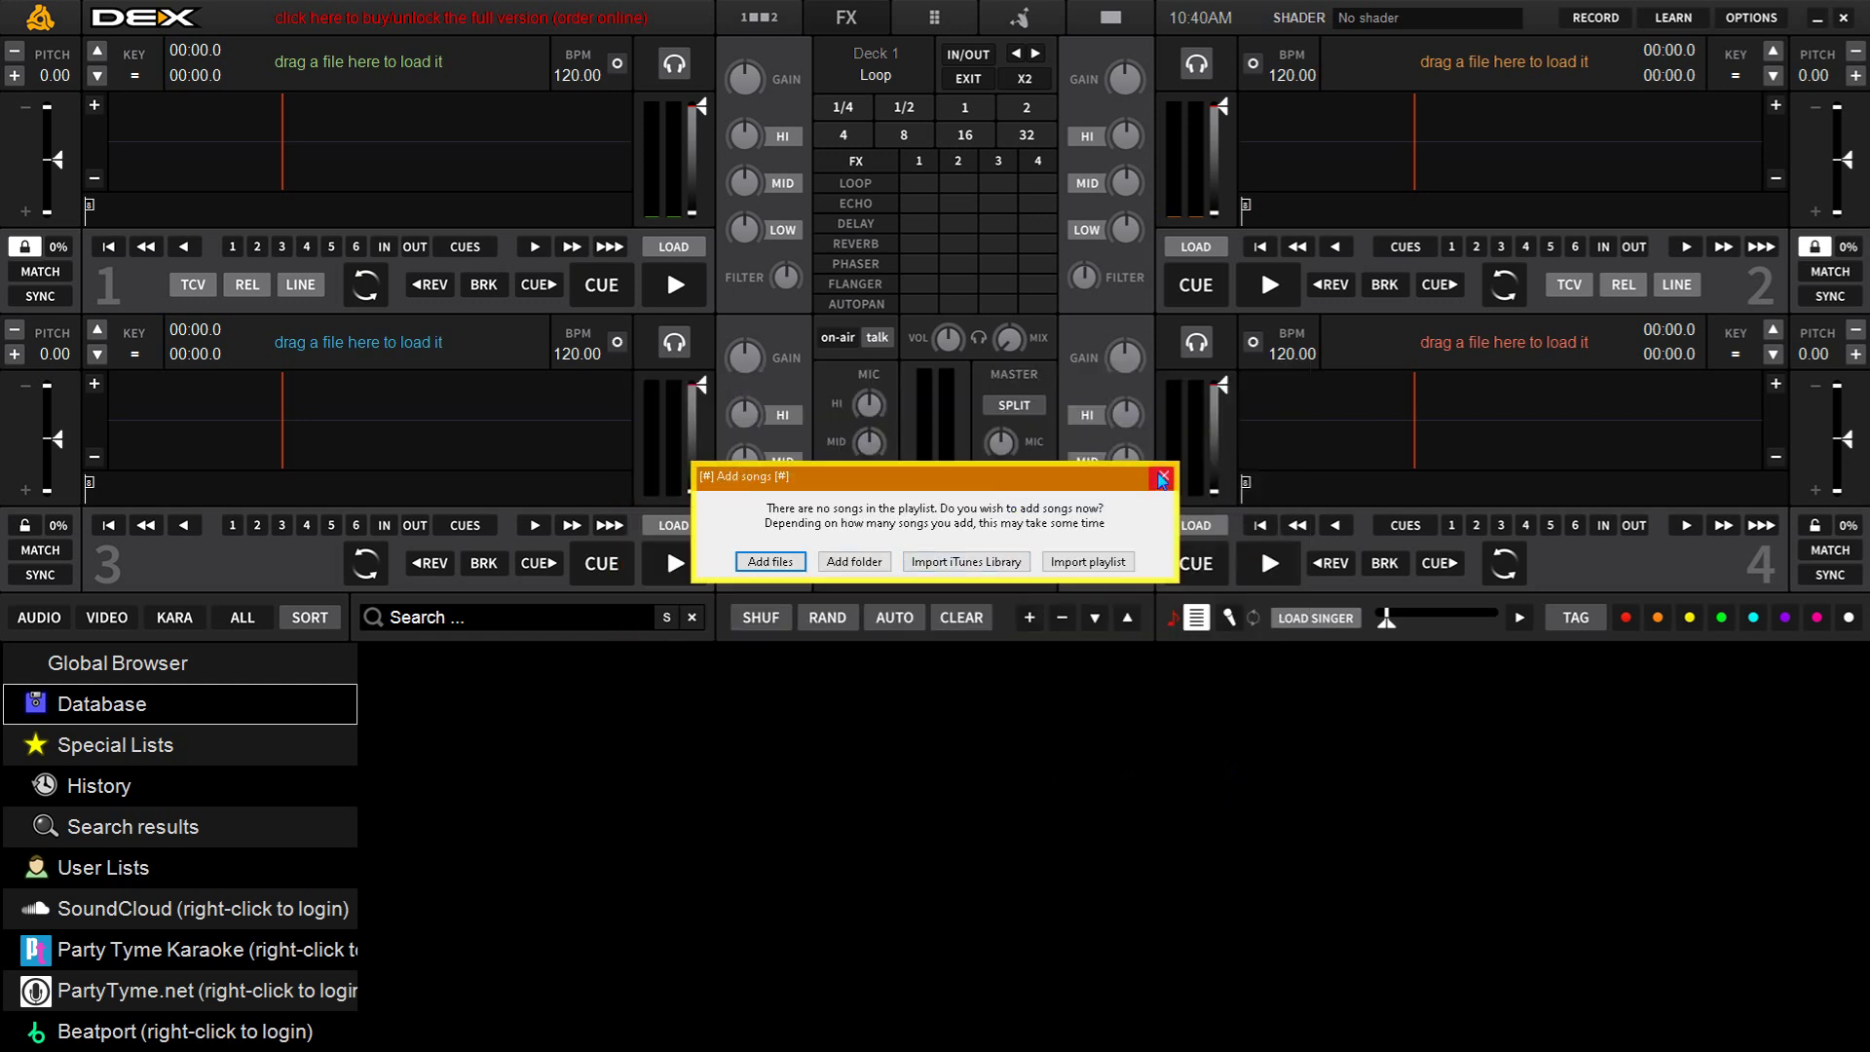
{"action": "left_click", "coordinate": [1162, 477]}
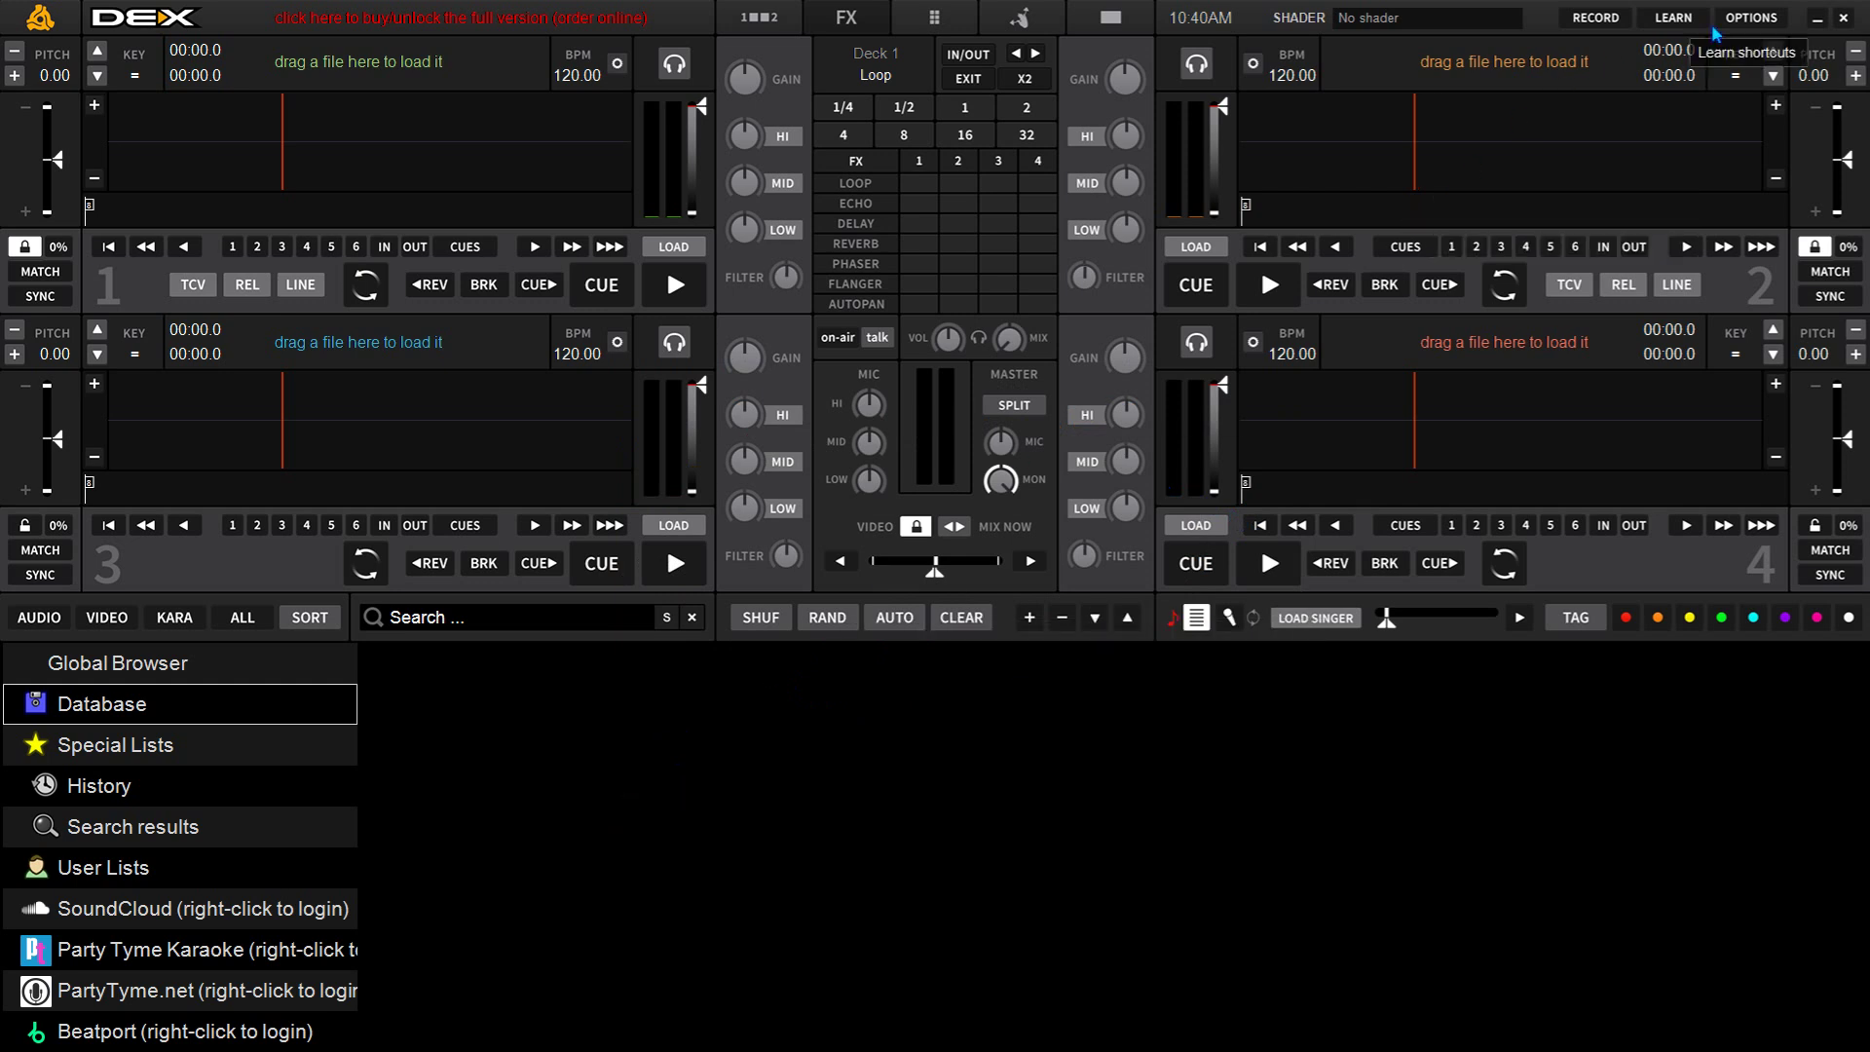
Look at the General preferences of DEX 3, including the user interface skin selection, and close them
{"action": "left_click", "coordinate": [1738, 23]}
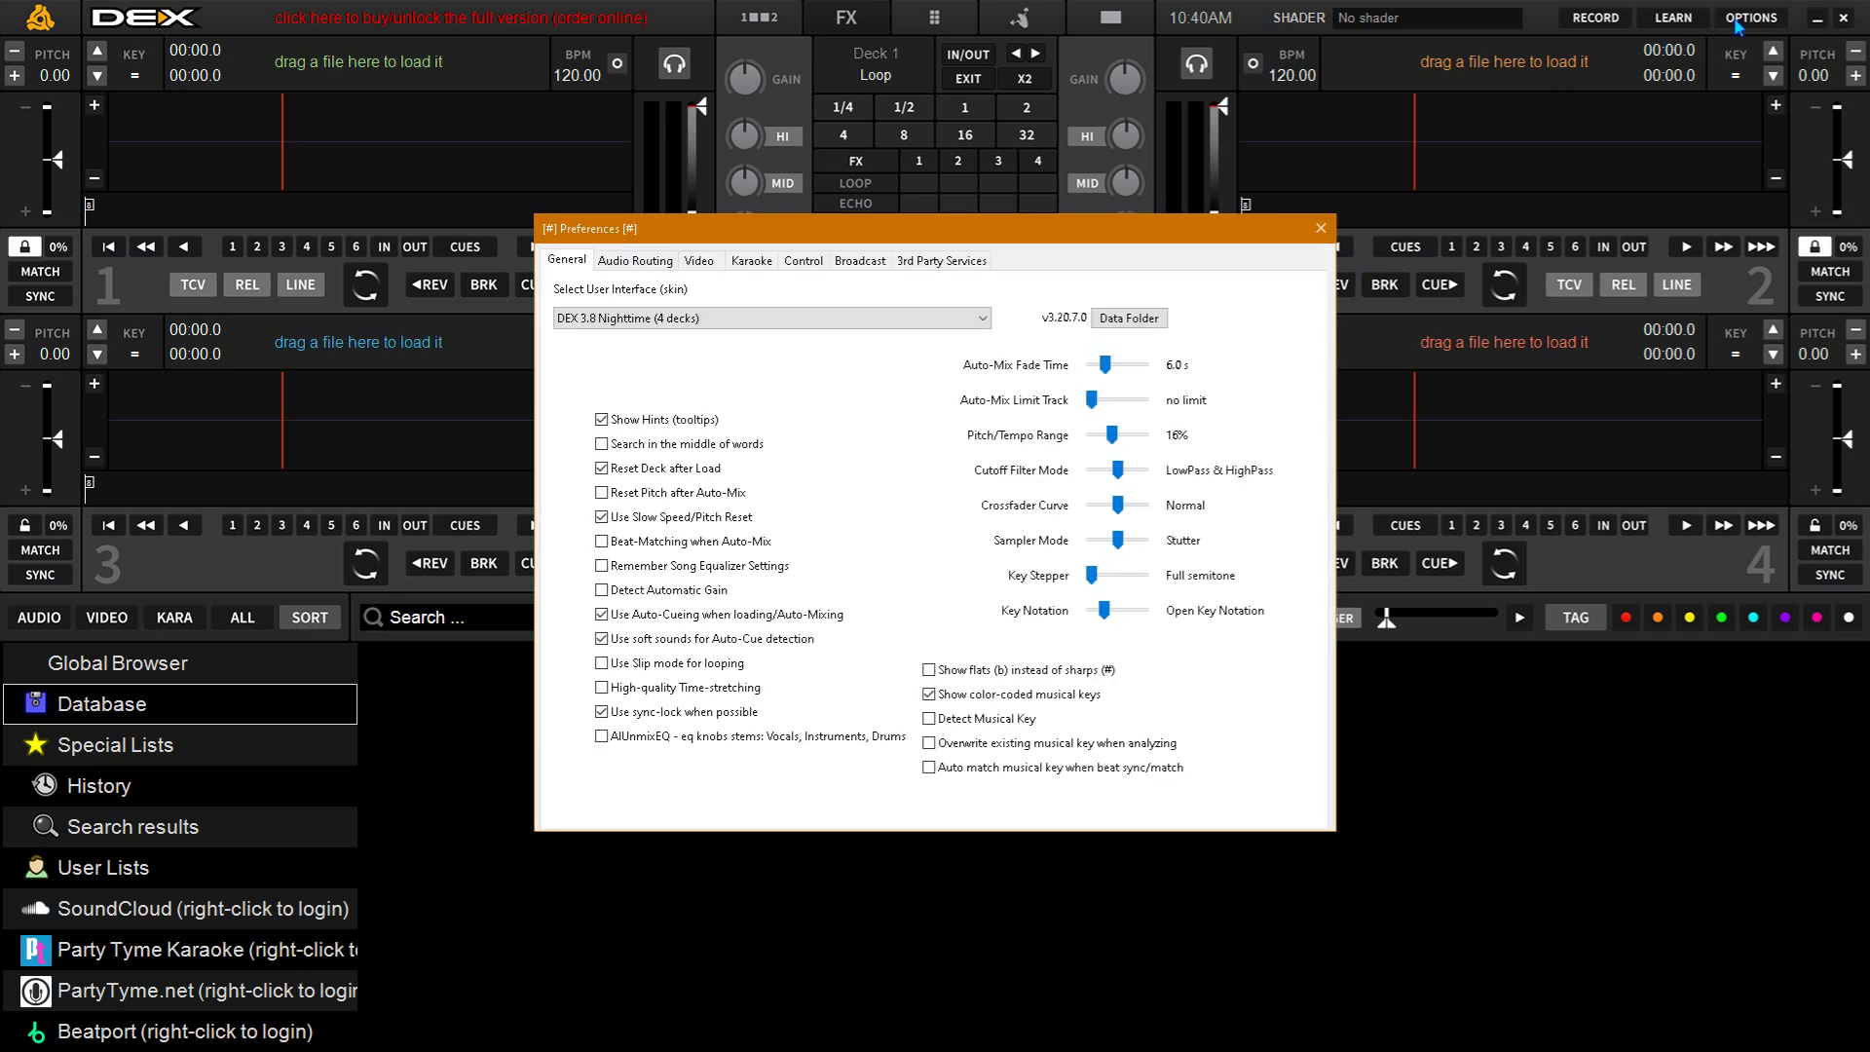
{"action": "left_click", "coordinate": [1322, 230]}
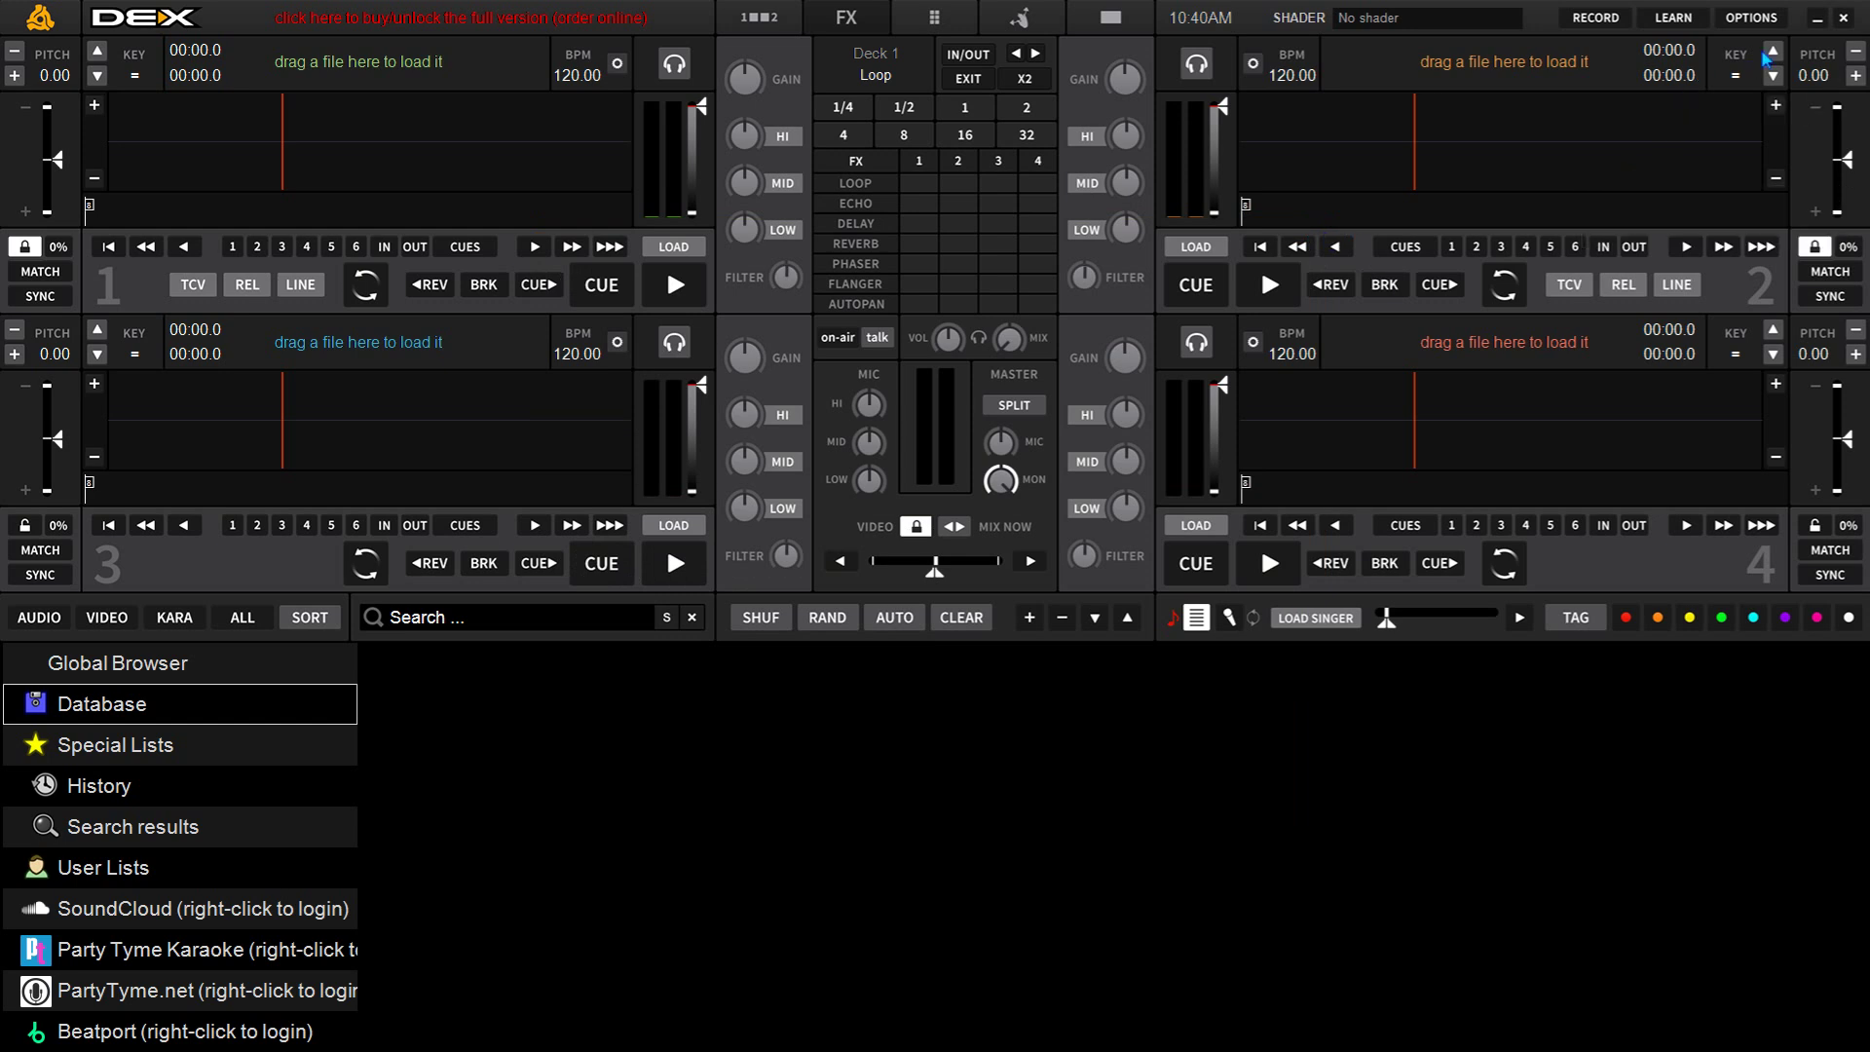
Minimise DEX 3 and open the Téléchargements folder in Explorer
{"action": "left_click", "coordinate": [1816, 21]}
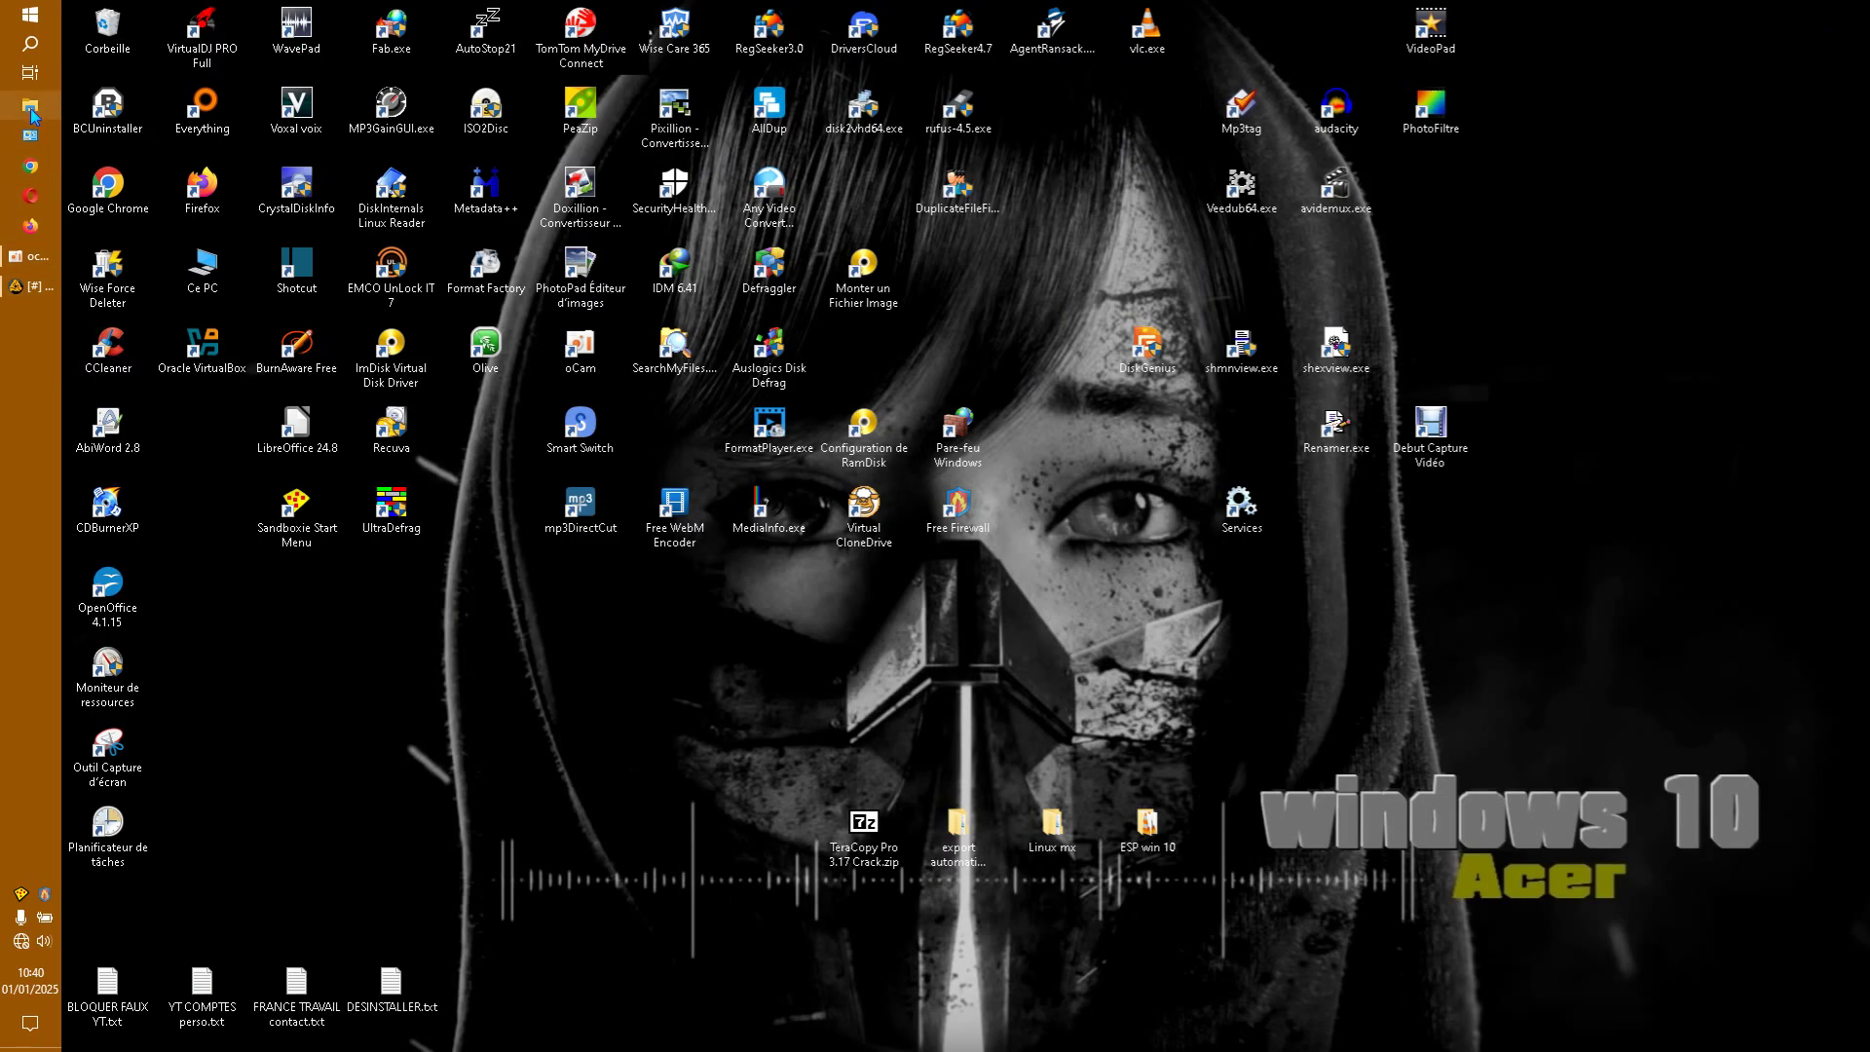
{"action": "left_click", "coordinate": [30, 109]}
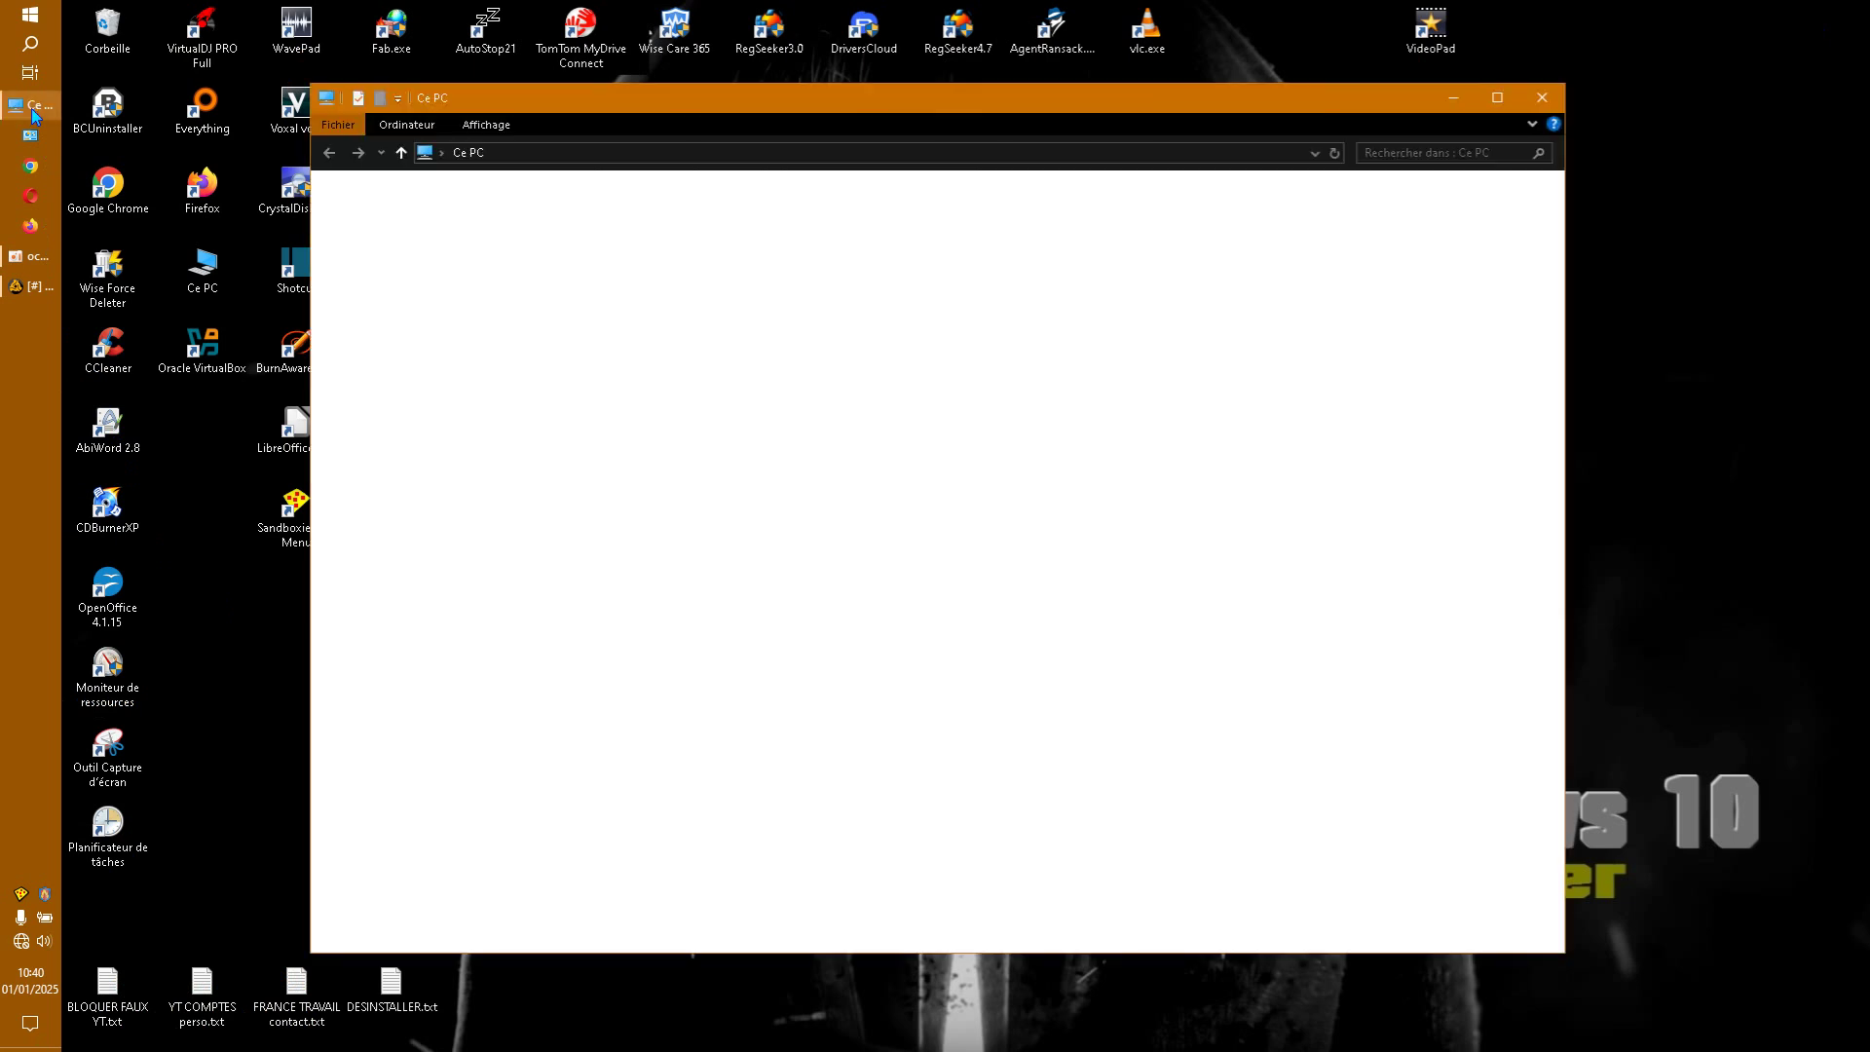
{"action": "left_click", "coordinate": [408, 349]}
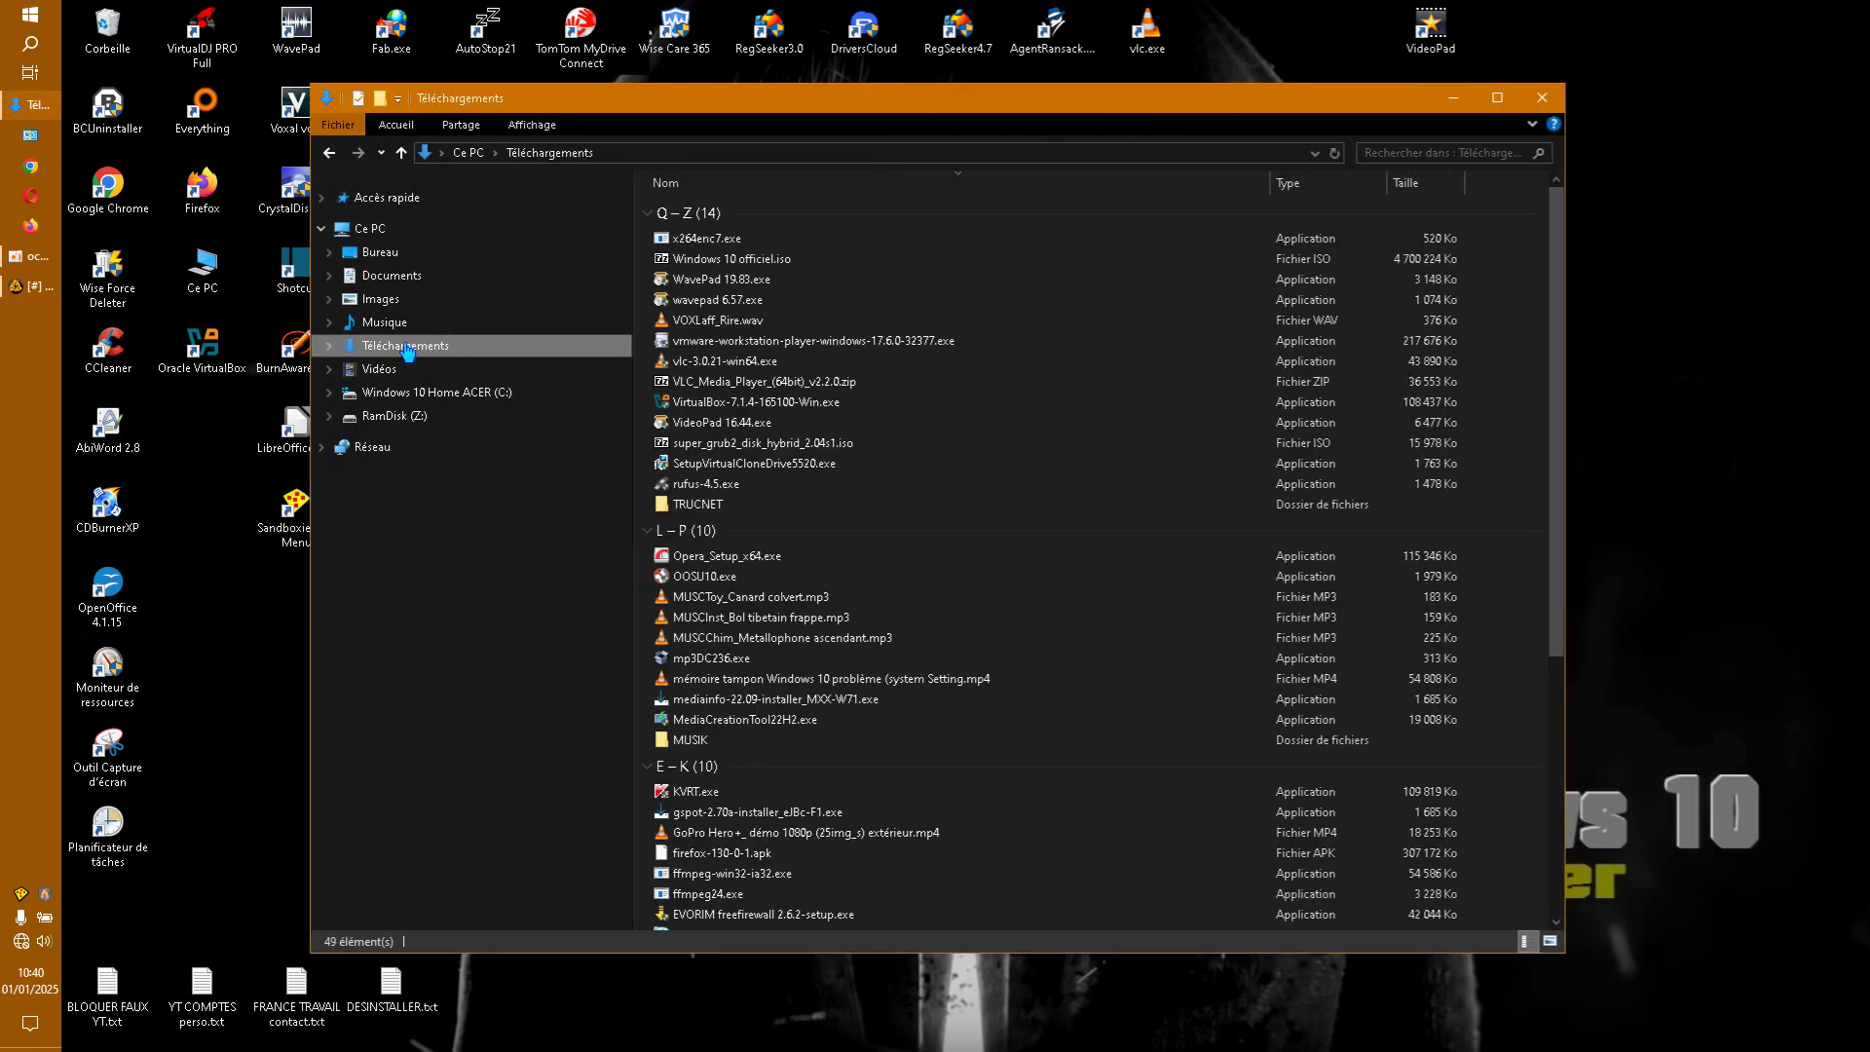
Copy the folders dex3_touch_skin_ratio_16_9, DEX3_SlamDunks_Skin and DenonHC4500_Dex3_Skin from Téléchargements
{"action": "scroll", "coordinate": [964, 623], "scroll_direction": "down", "scroll_amount": 5}
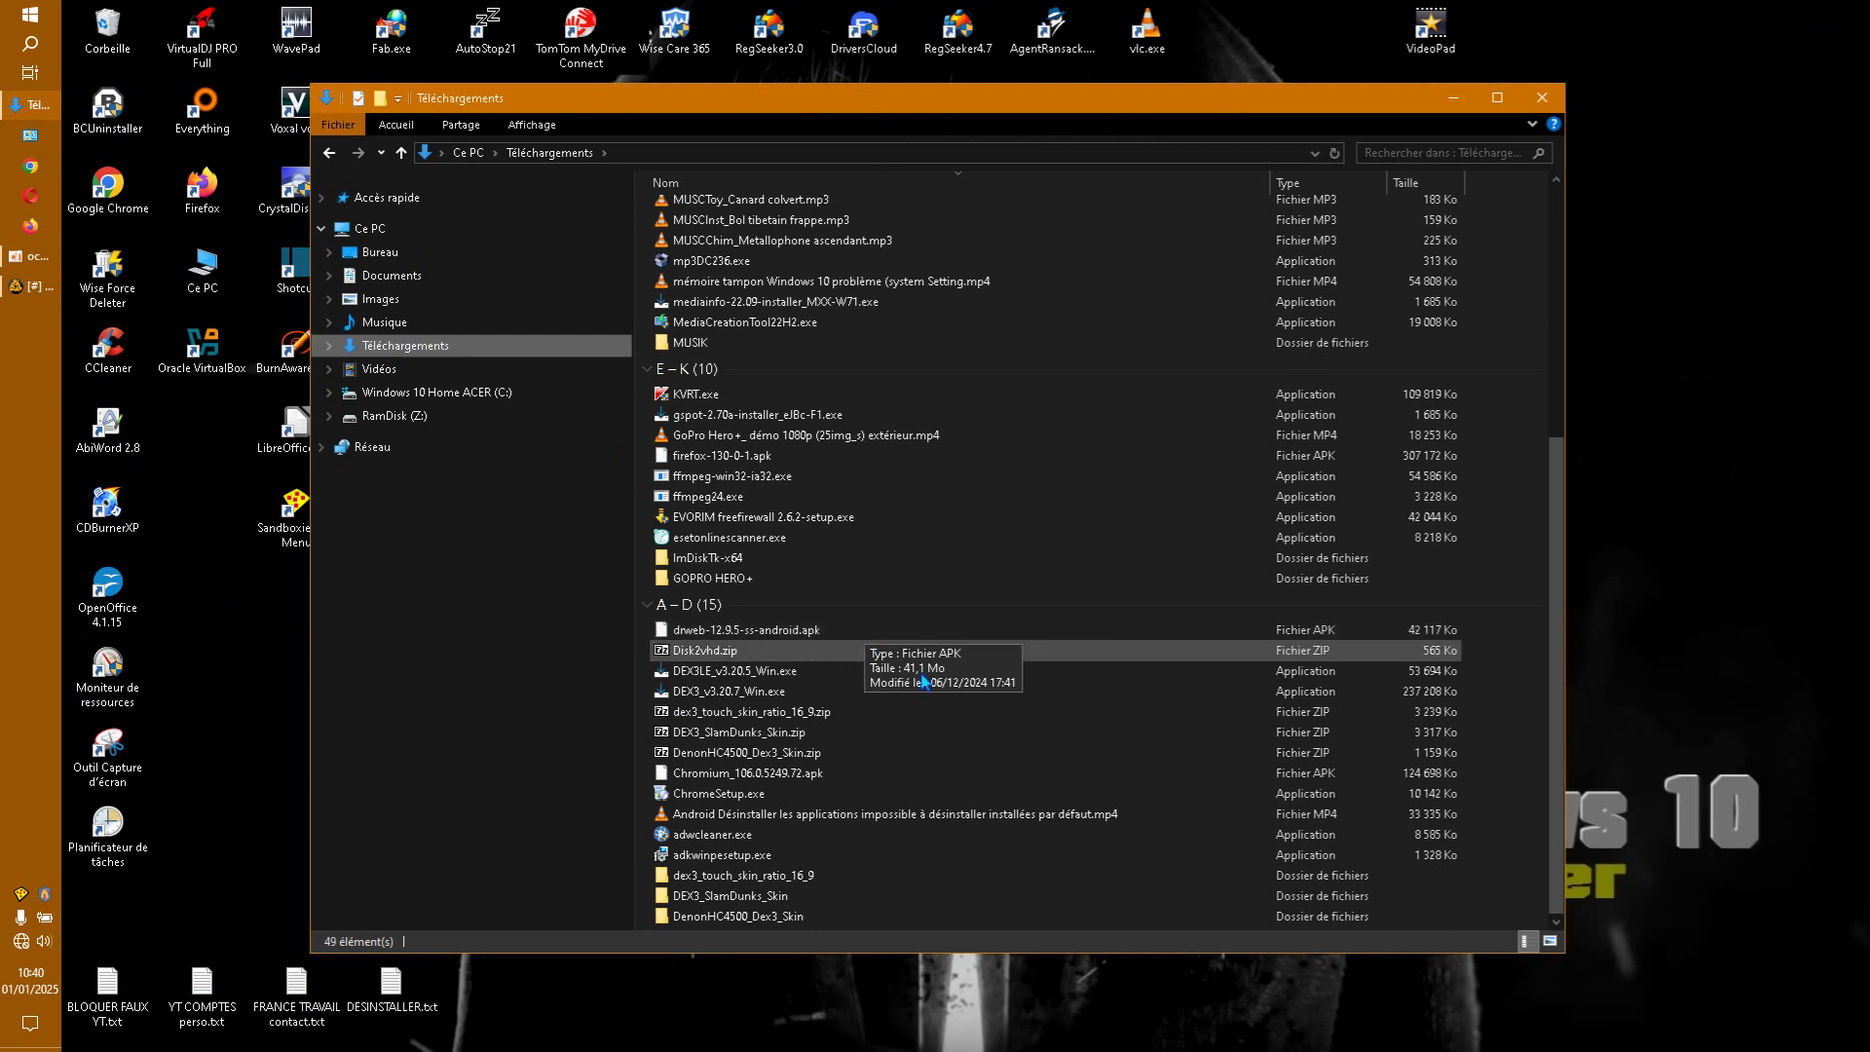
{"action": "left_click", "coordinate": [777, 877]}
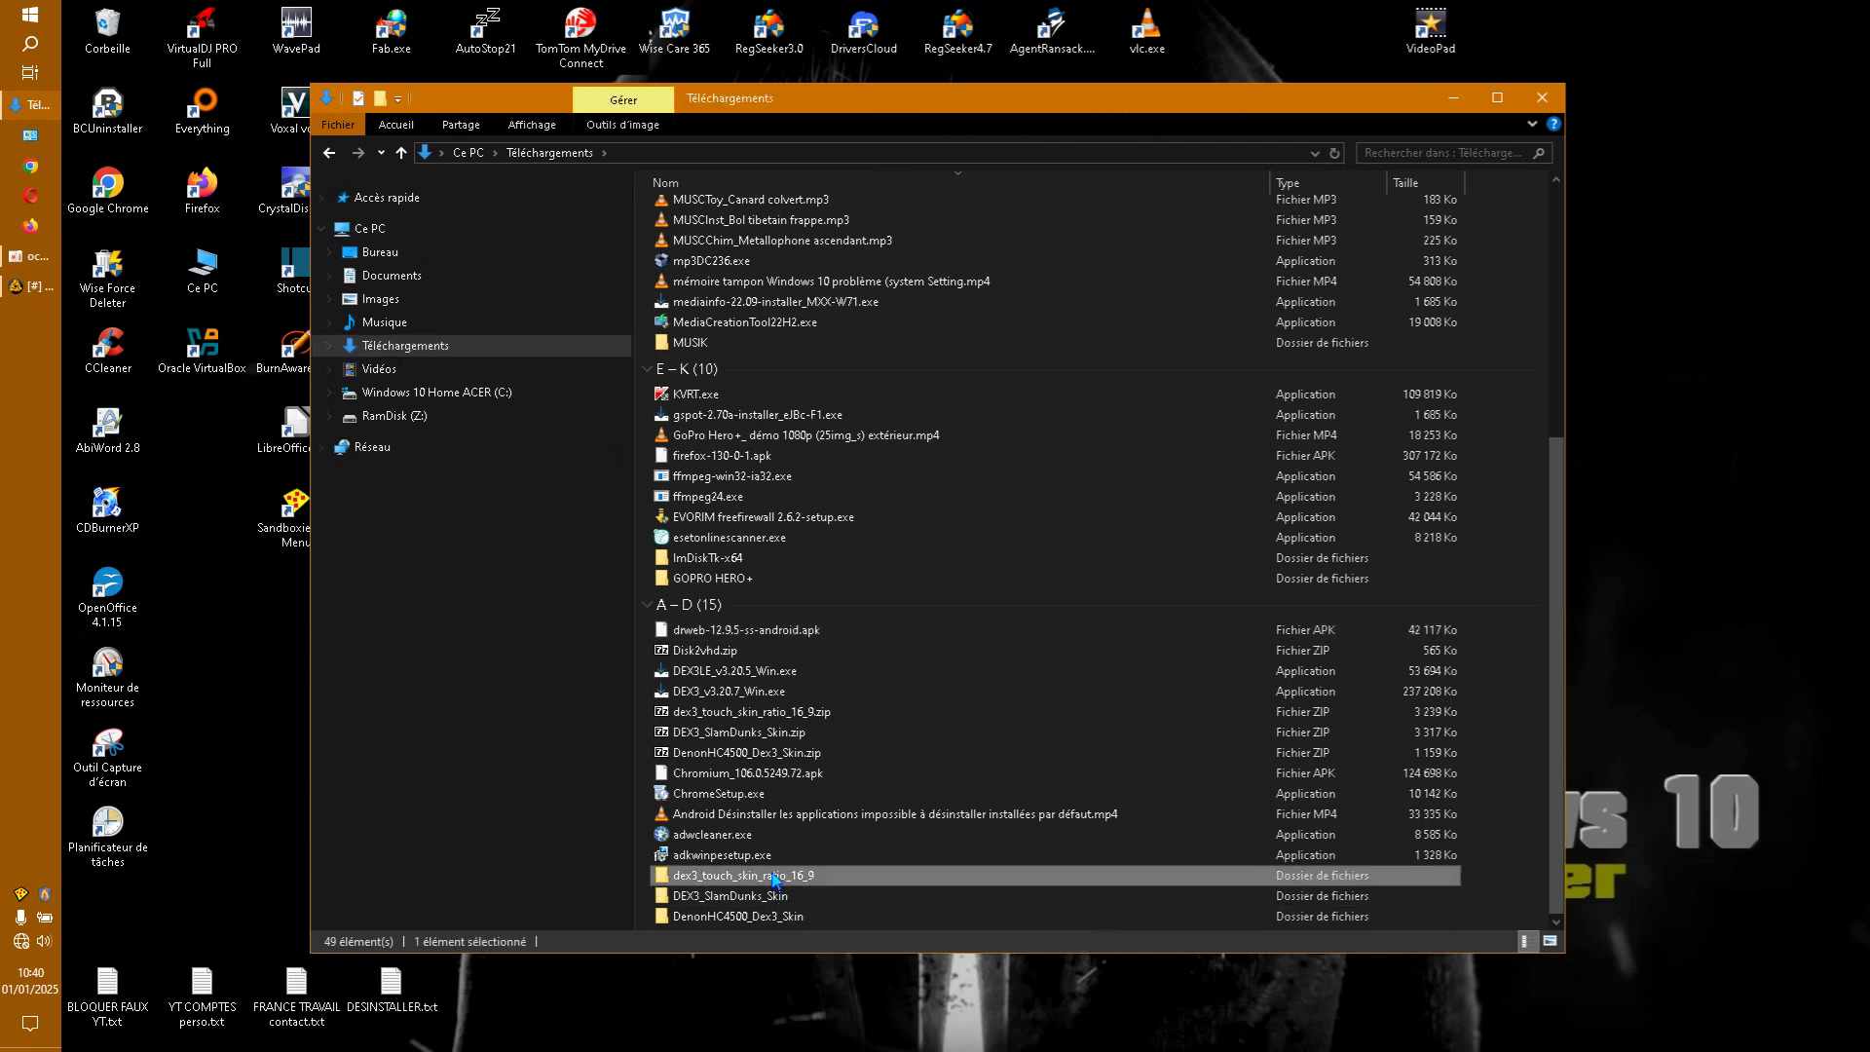
{"action": "left_click", "coordinate": [779, 896], "text": "ctrl"}
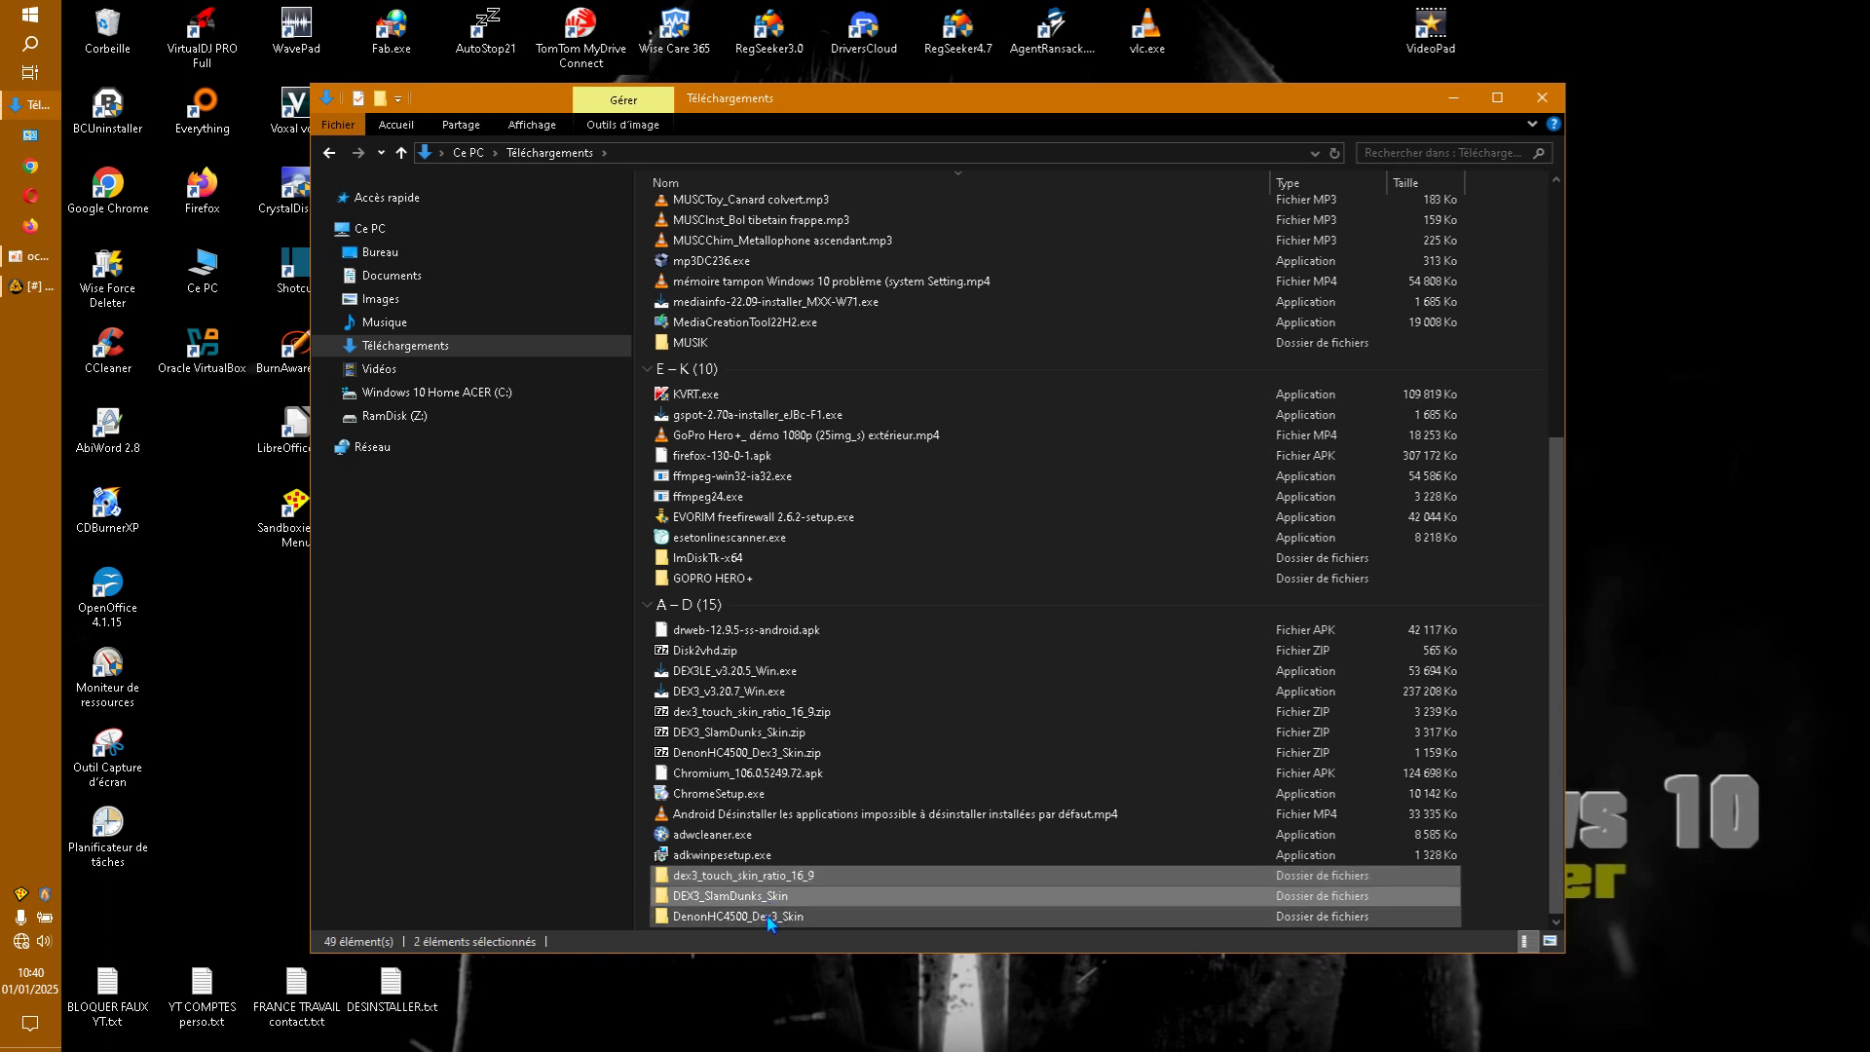
{"action": "right_click", "coordinate": [770, 923]}
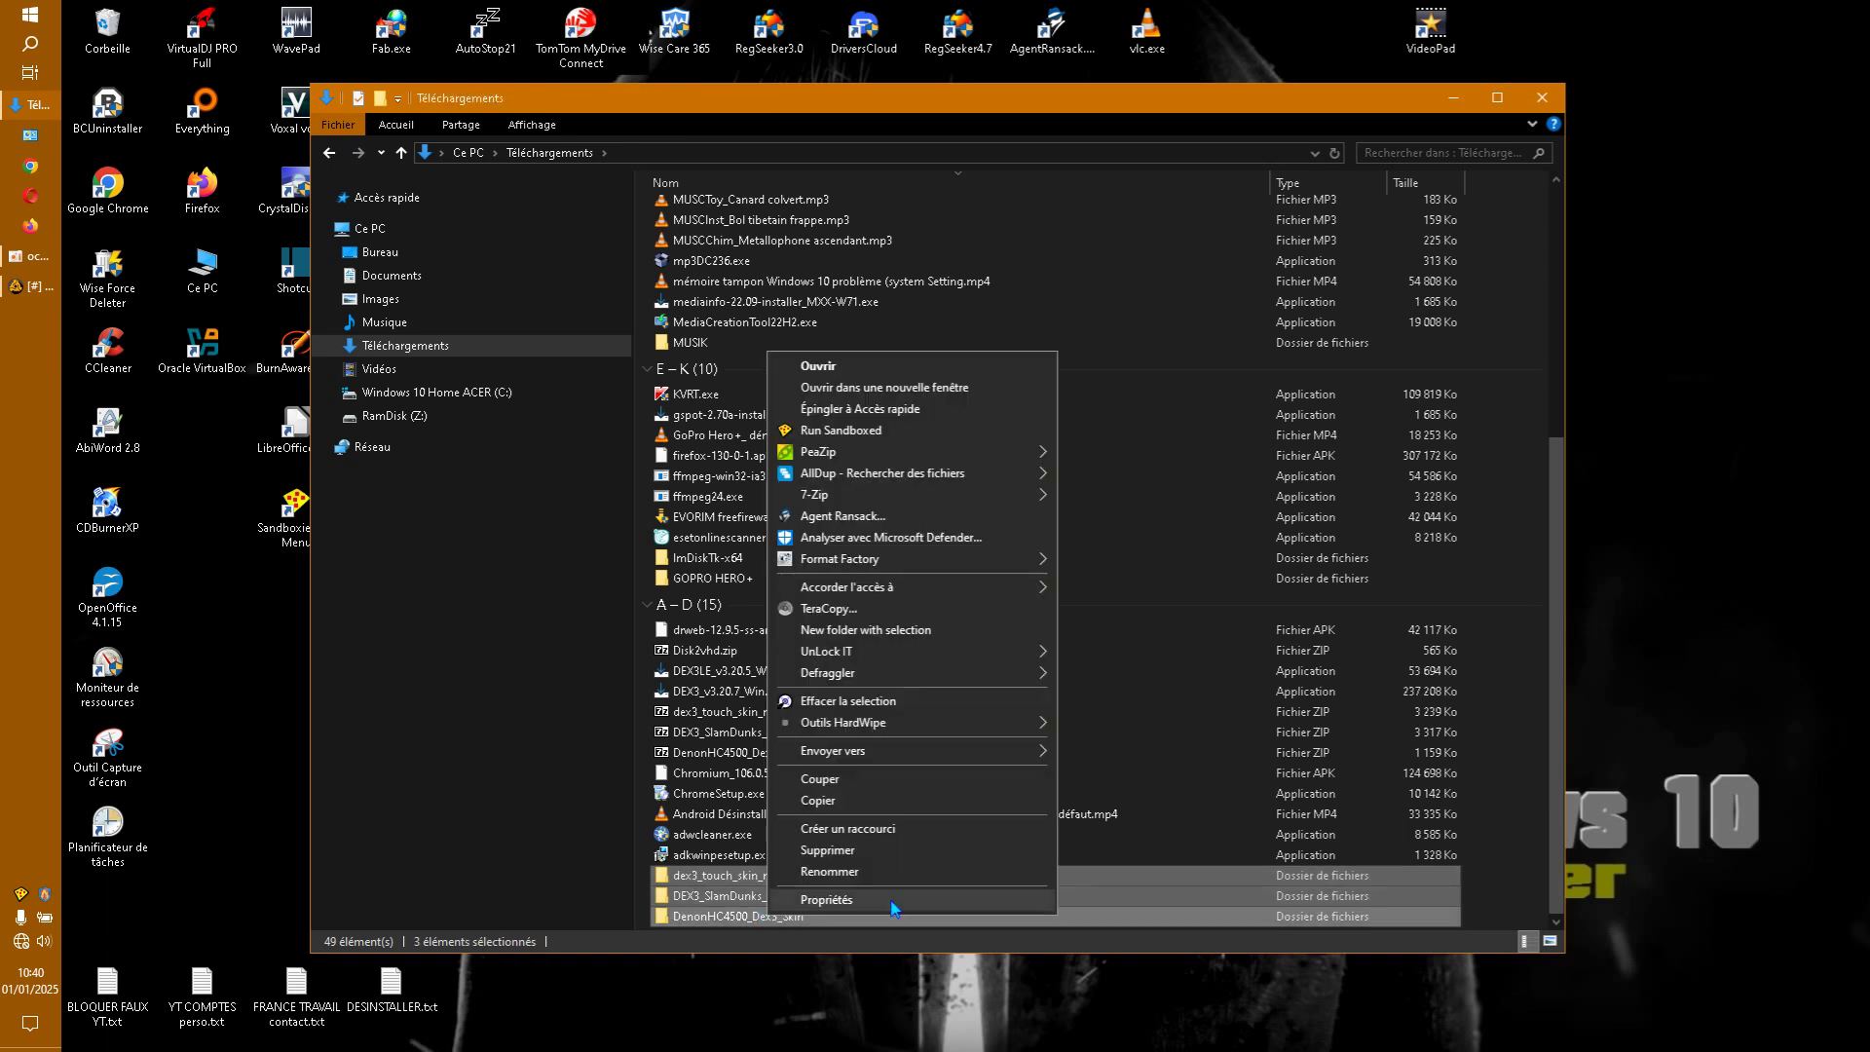
{"action": "left_click", "coordinate": [872, 816]}
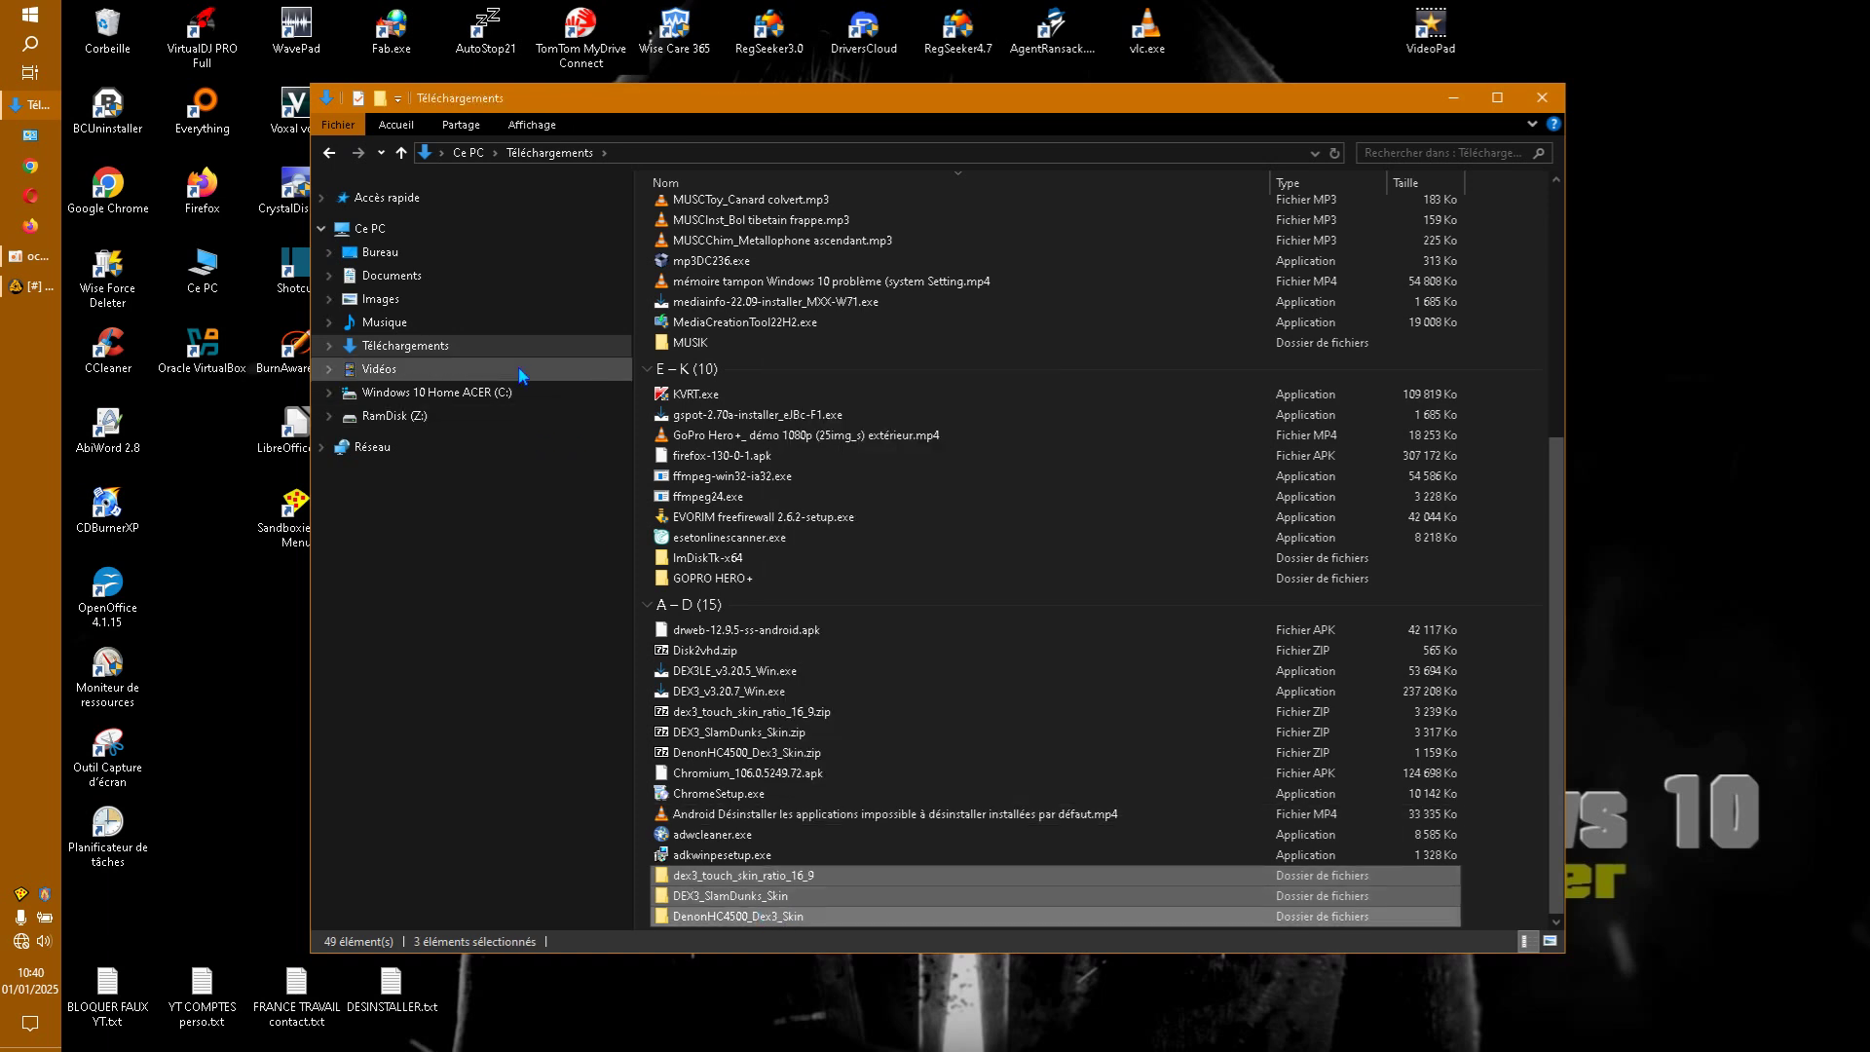
Open the sandboxed skins folder at C:\Sandbox\Utilisateur\DefaultBox\drive\C\Program Files\PCDJ\DEX3\skins
{"action": "left_click", "coordinate": [510, 395]}
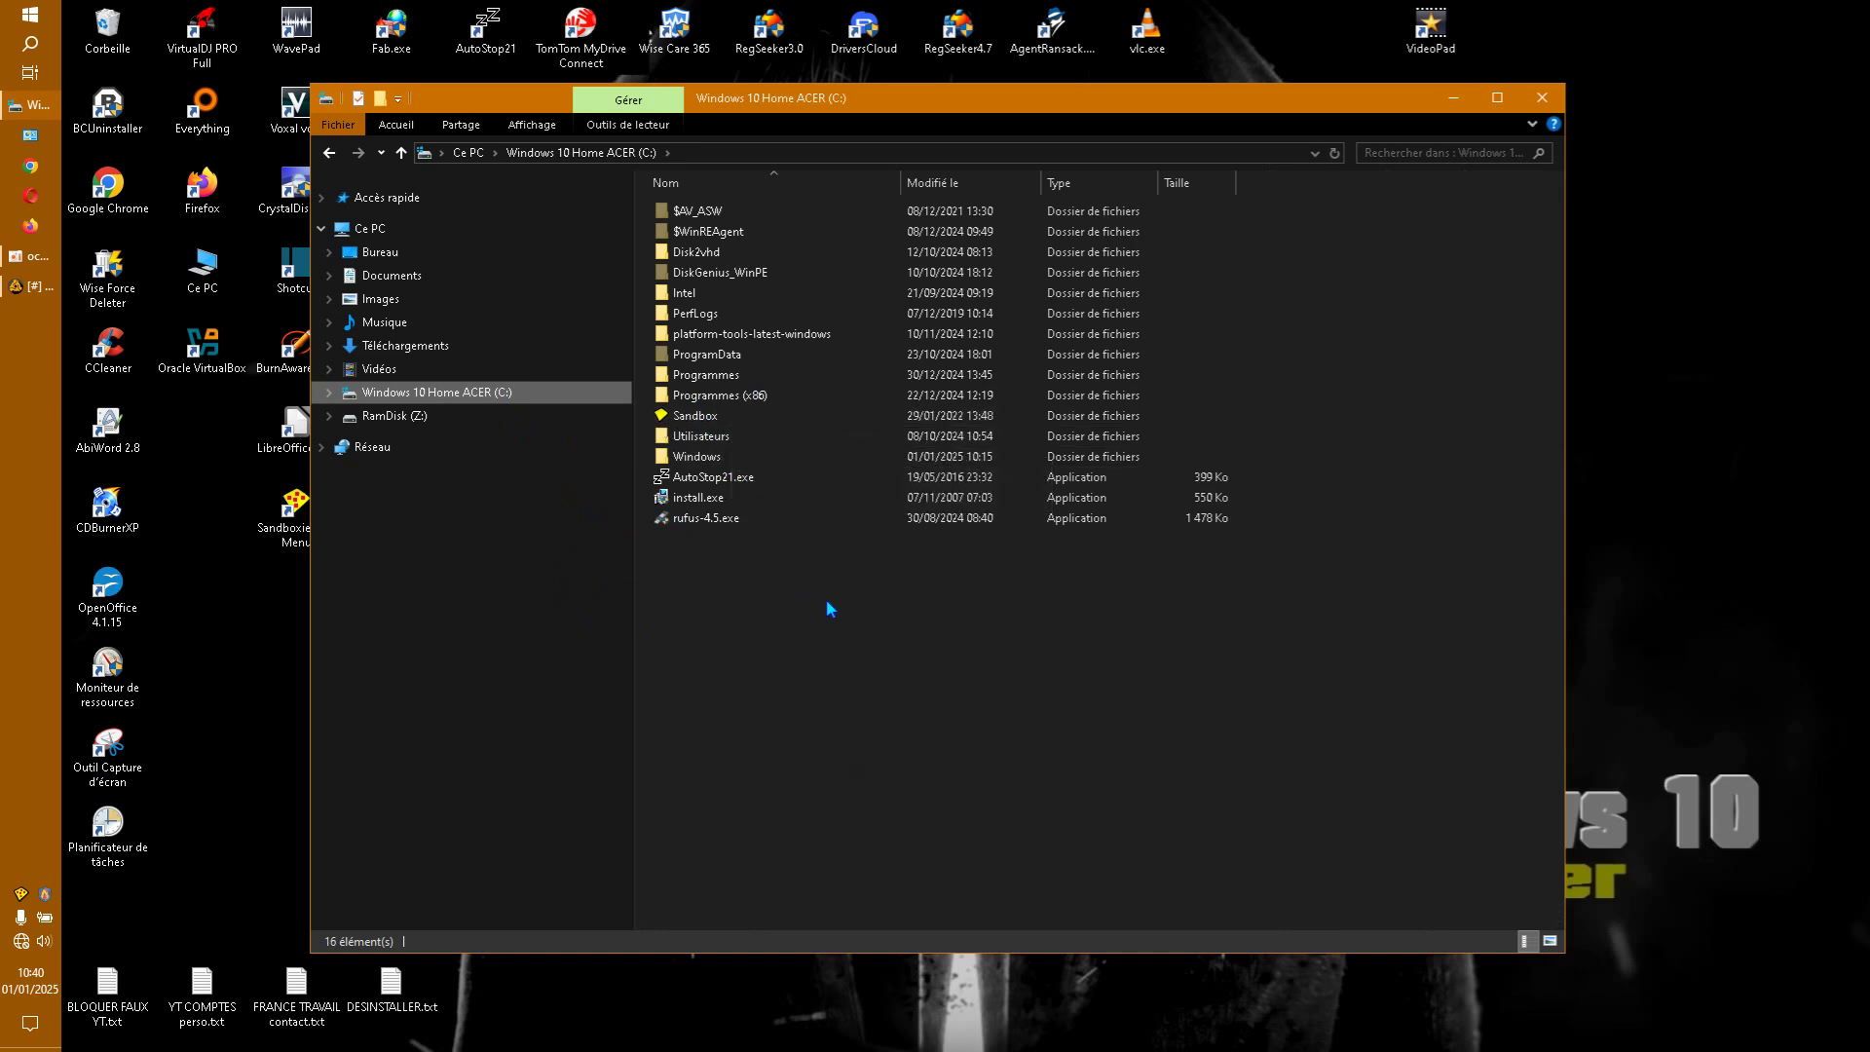
{"action": "double_click", "coordinate": [721, 416]}
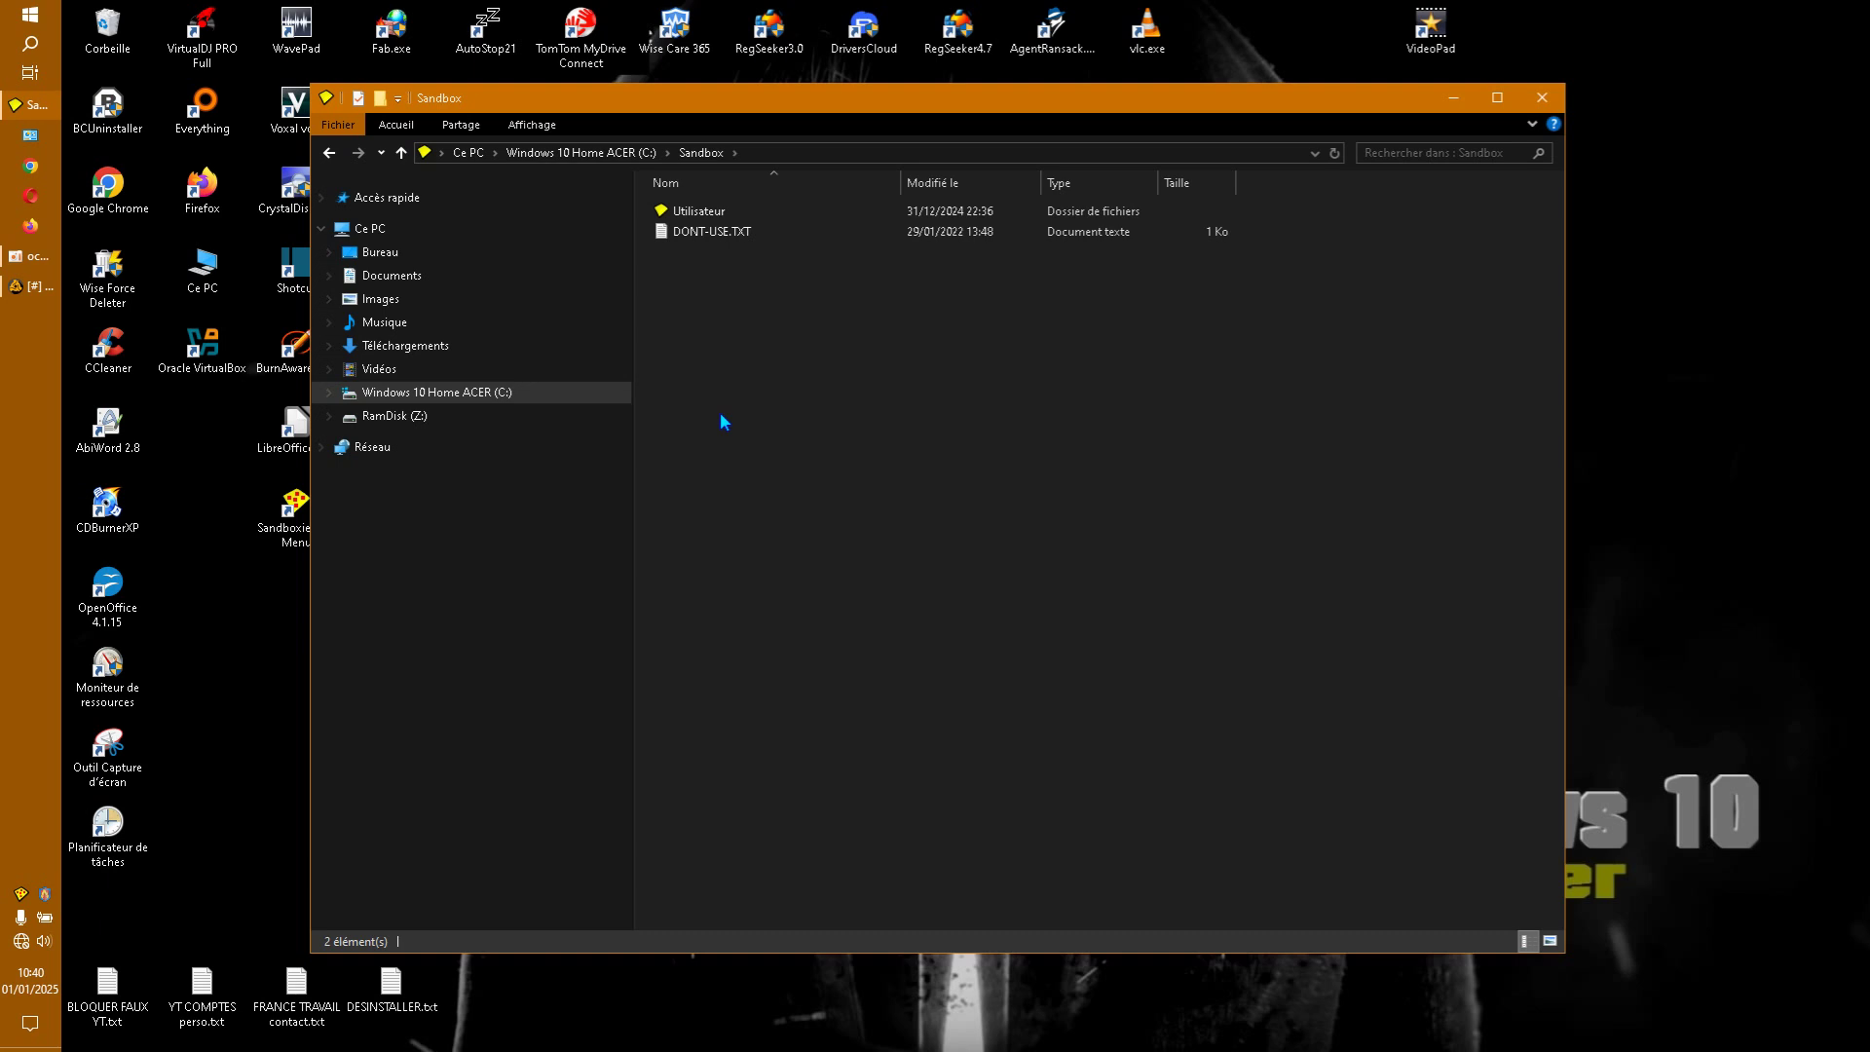
{"action": "double_click", "coordinate": [714, 216]}
{"action": "double_click", "coordinate": [712, 216]}
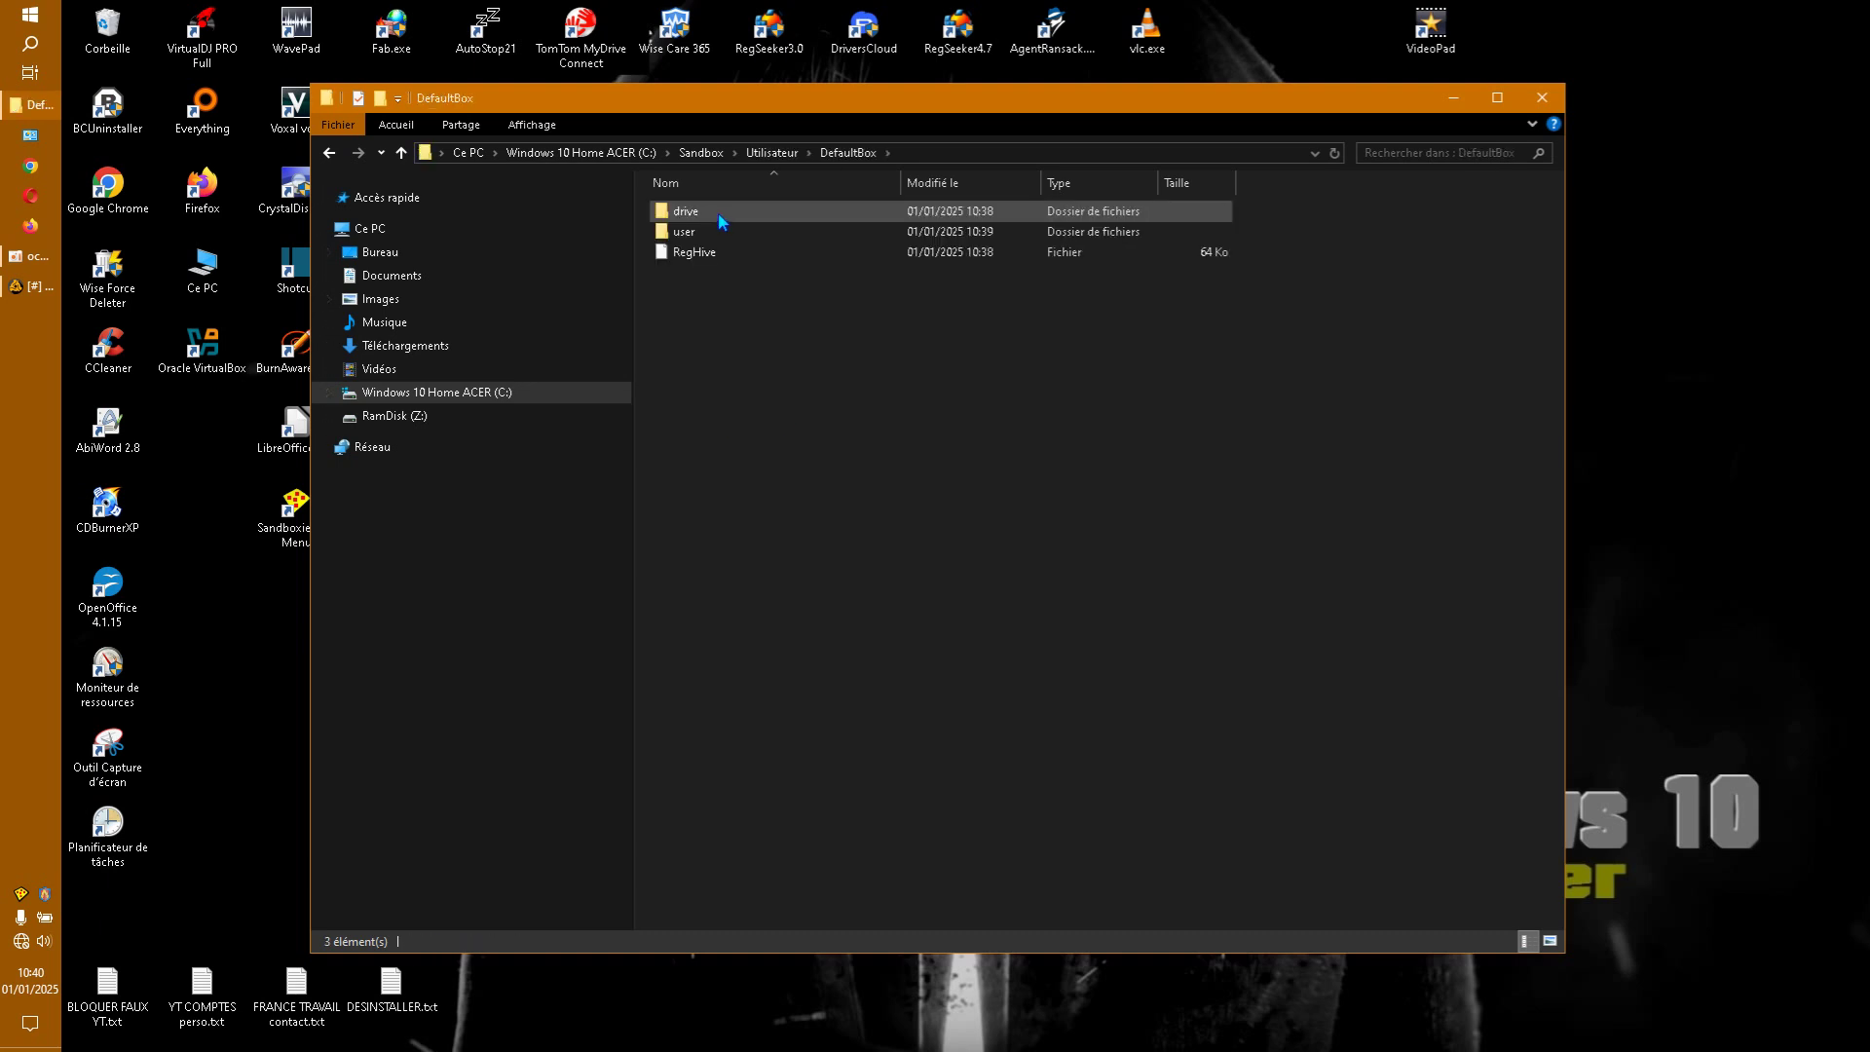
{"action": "double_click", "coordinate": [709, 213]}
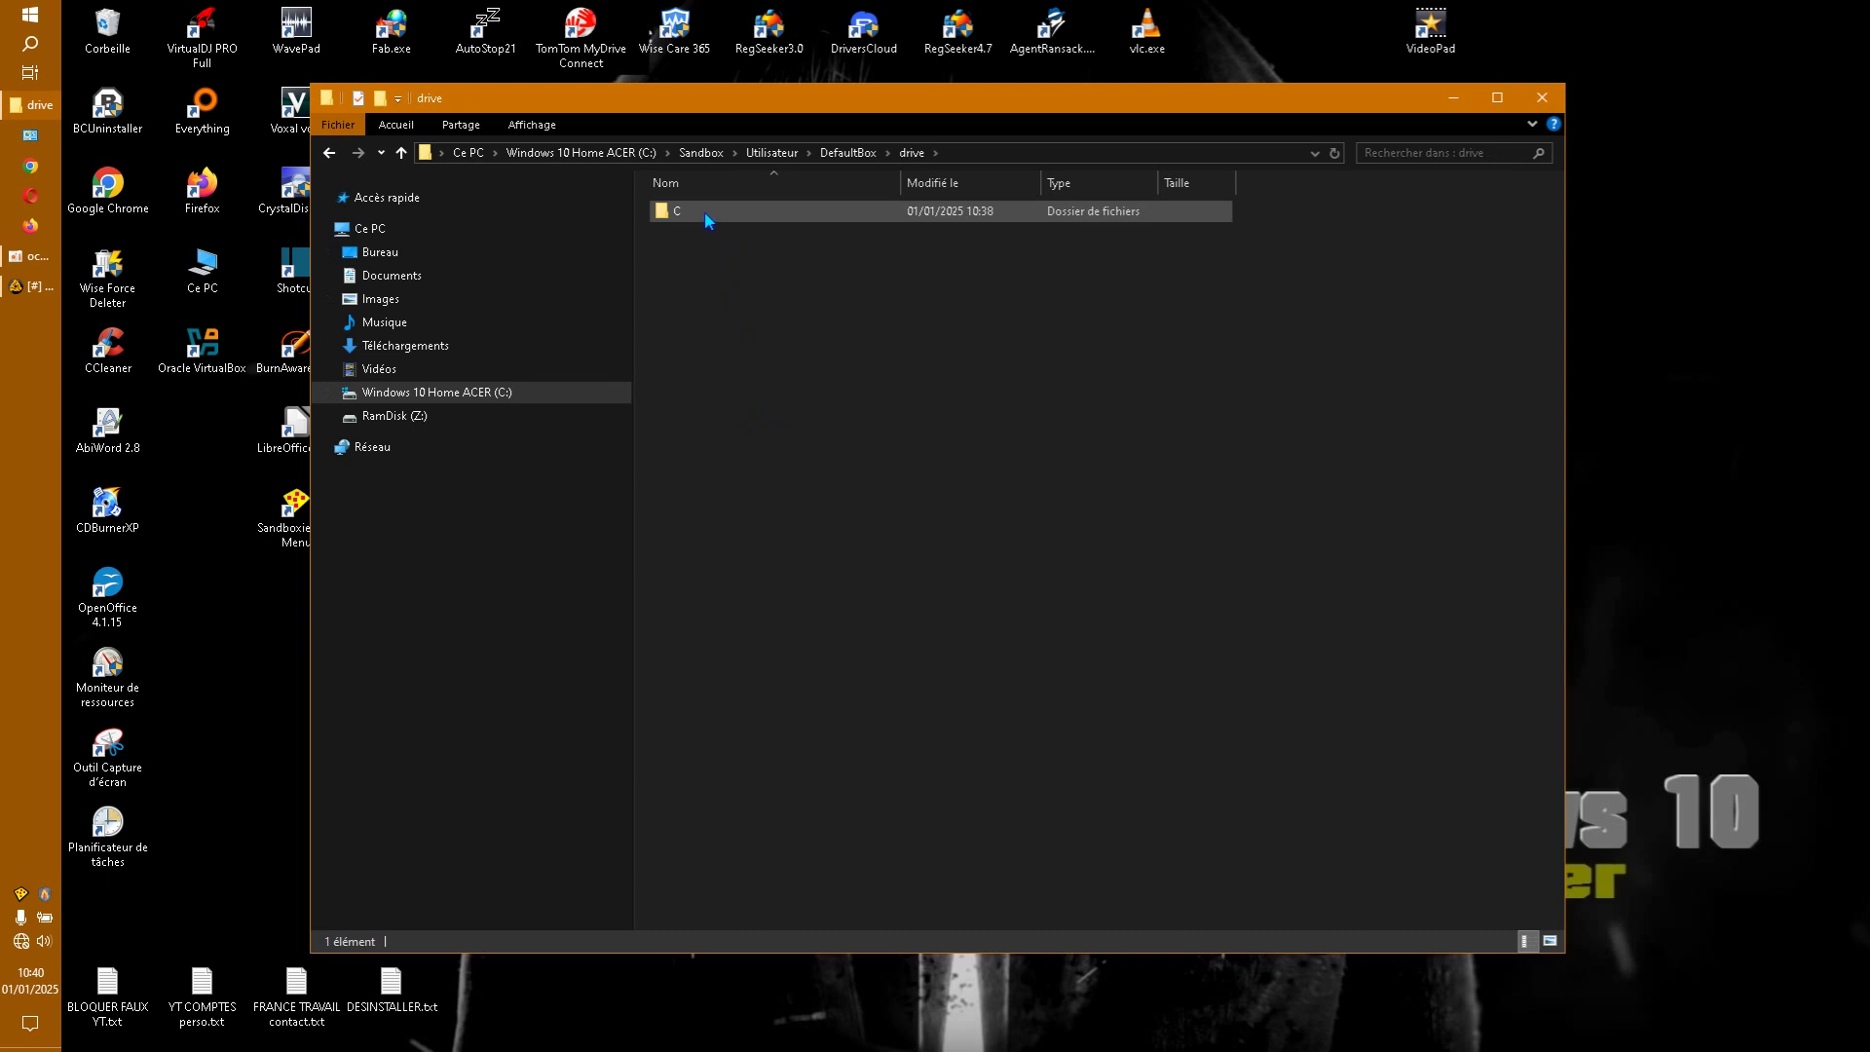
{"action": "double_click", "coordinate": [709, 214]}
{"action": "double_click", "coordinate": [719, 216]}
{"action": "double_click", "coordinate": [738, 219]}
{"action": "double_click", "coordinate": [719, 212]}
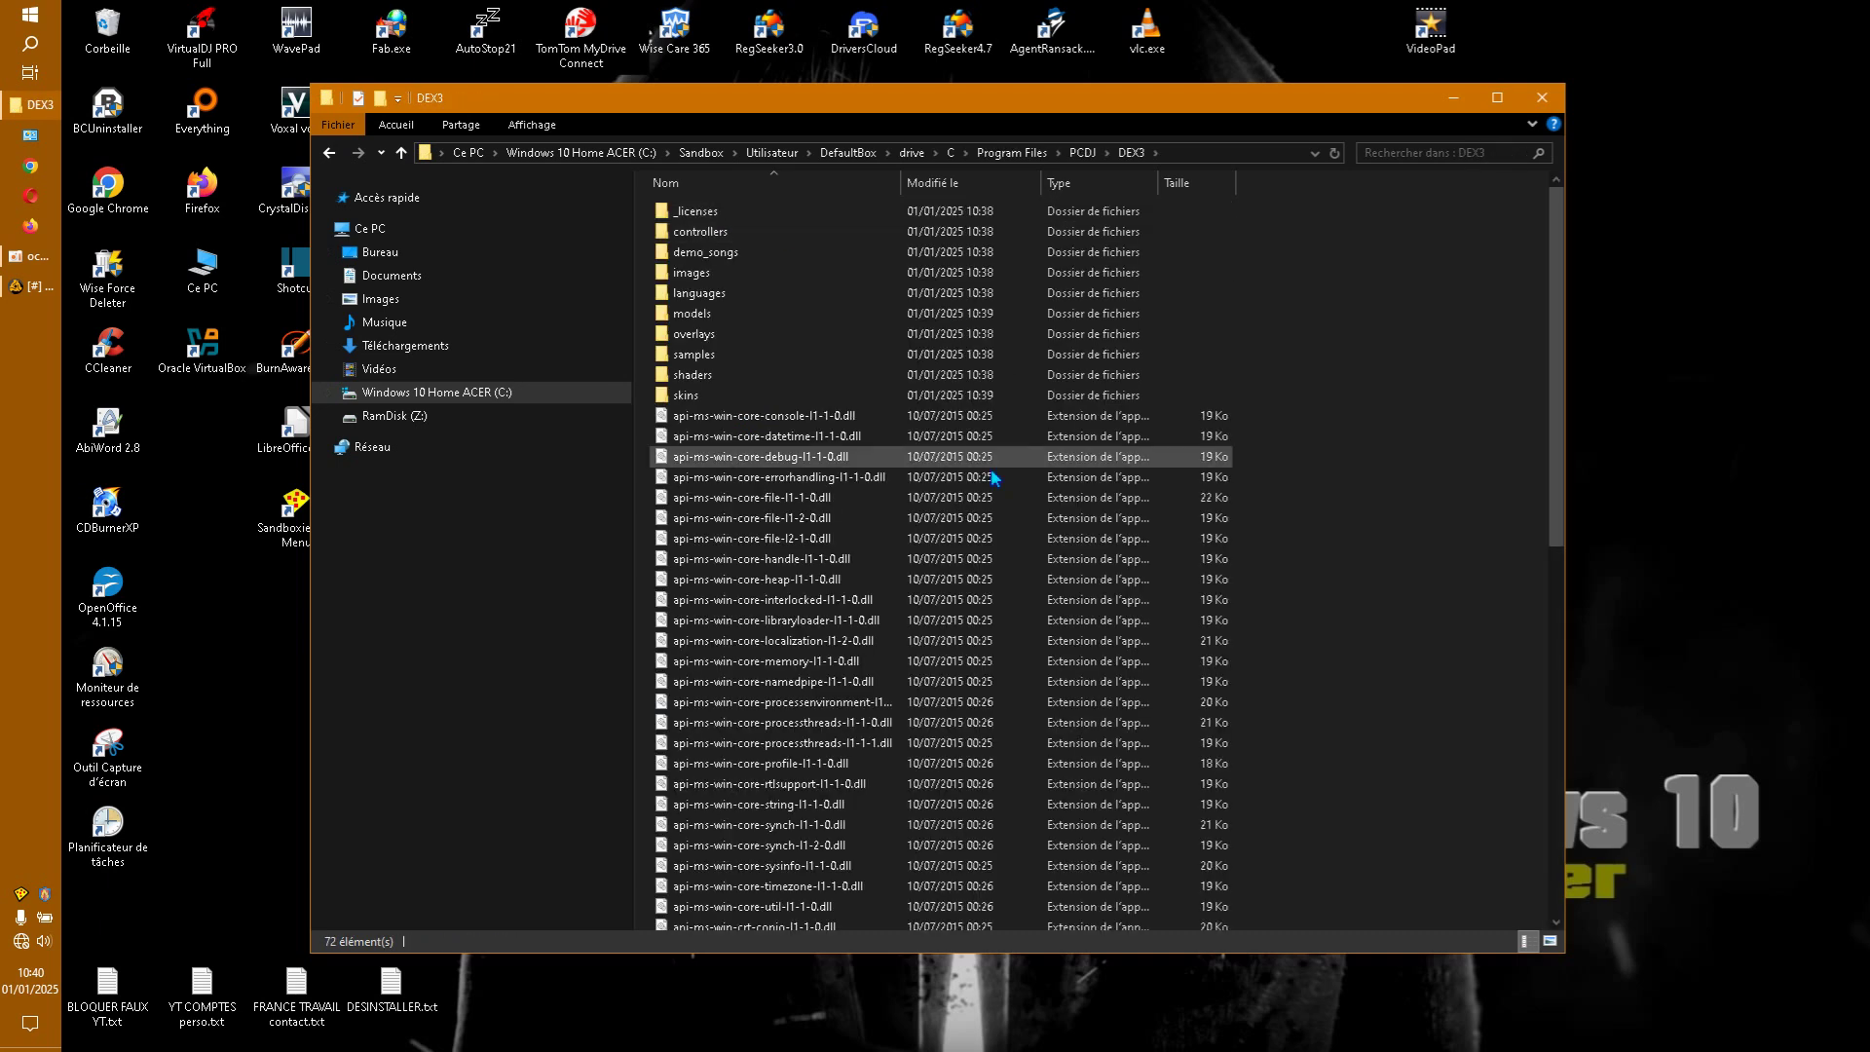
{"action": "double_click", "coordinate": [697, 401]}
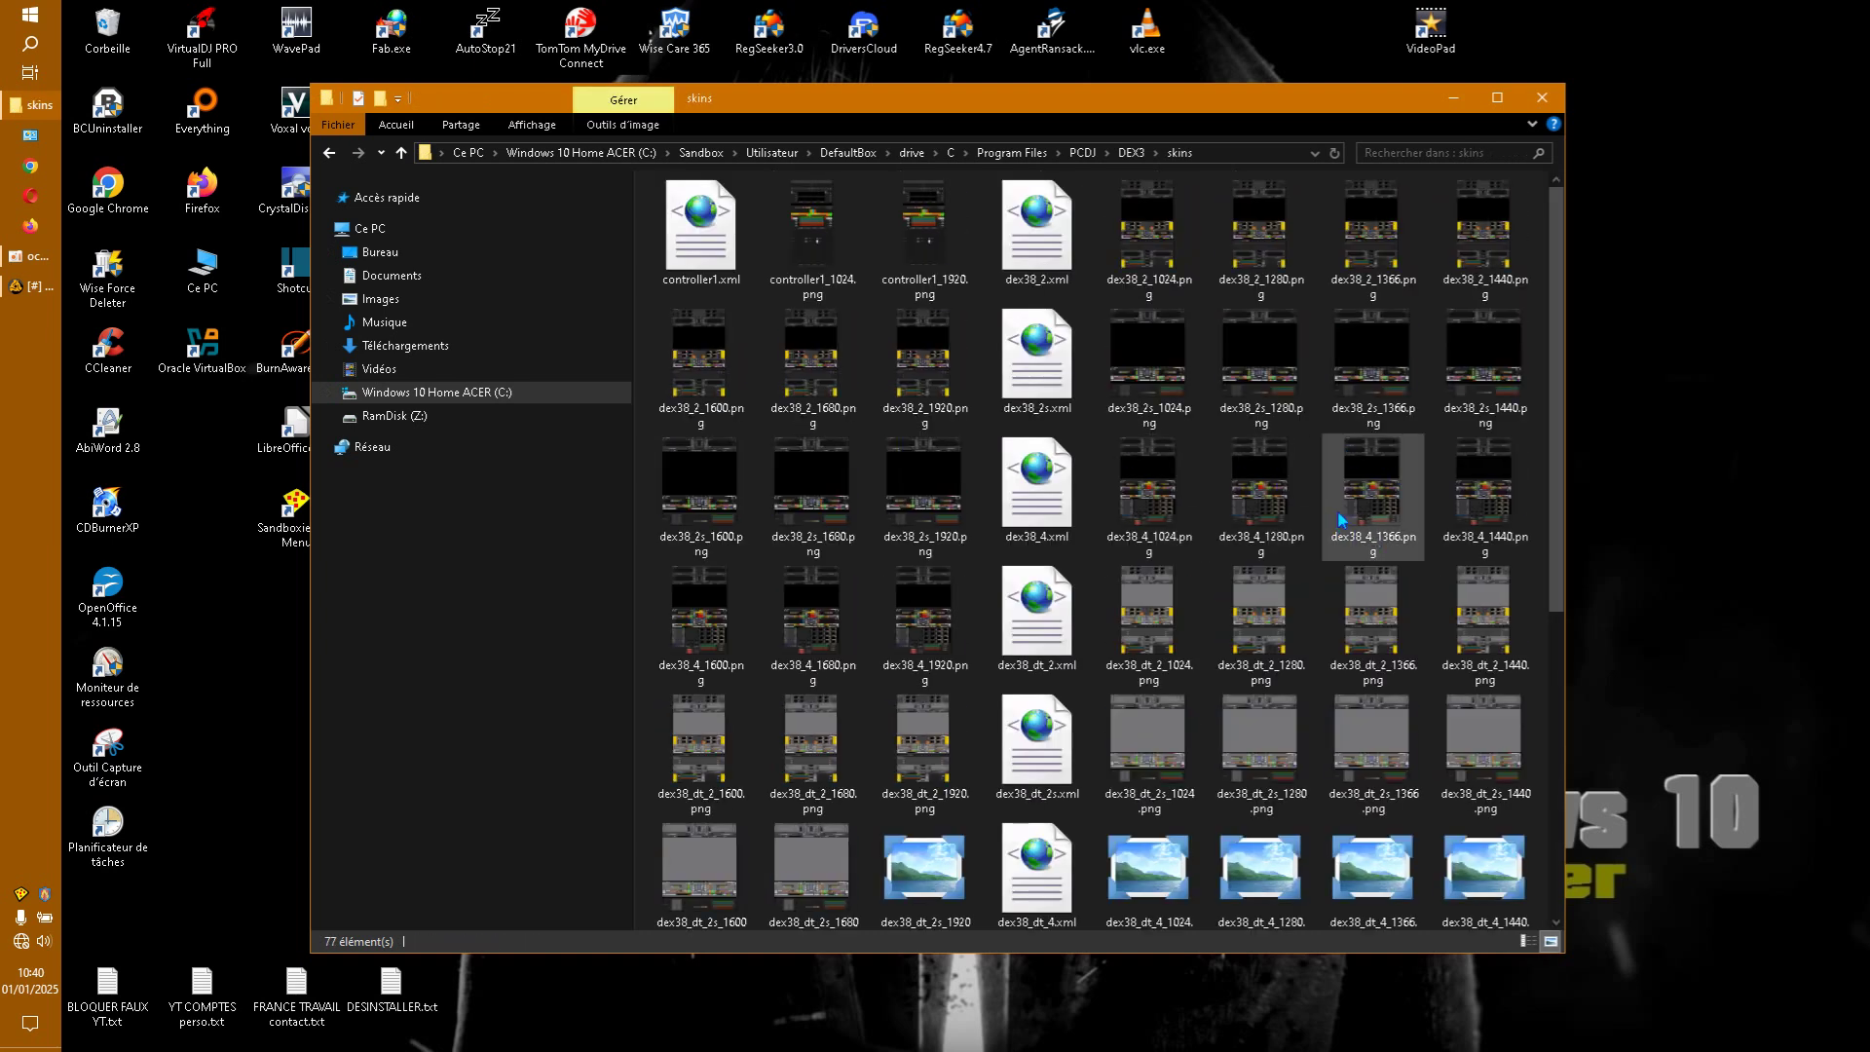
Enlarge the skins folder window and show its files in the Détails view with a wider name column
{"action": "scroll", "coordinate": [1340, 522], "scroll_direction": "down", "scroll_amount": 5}
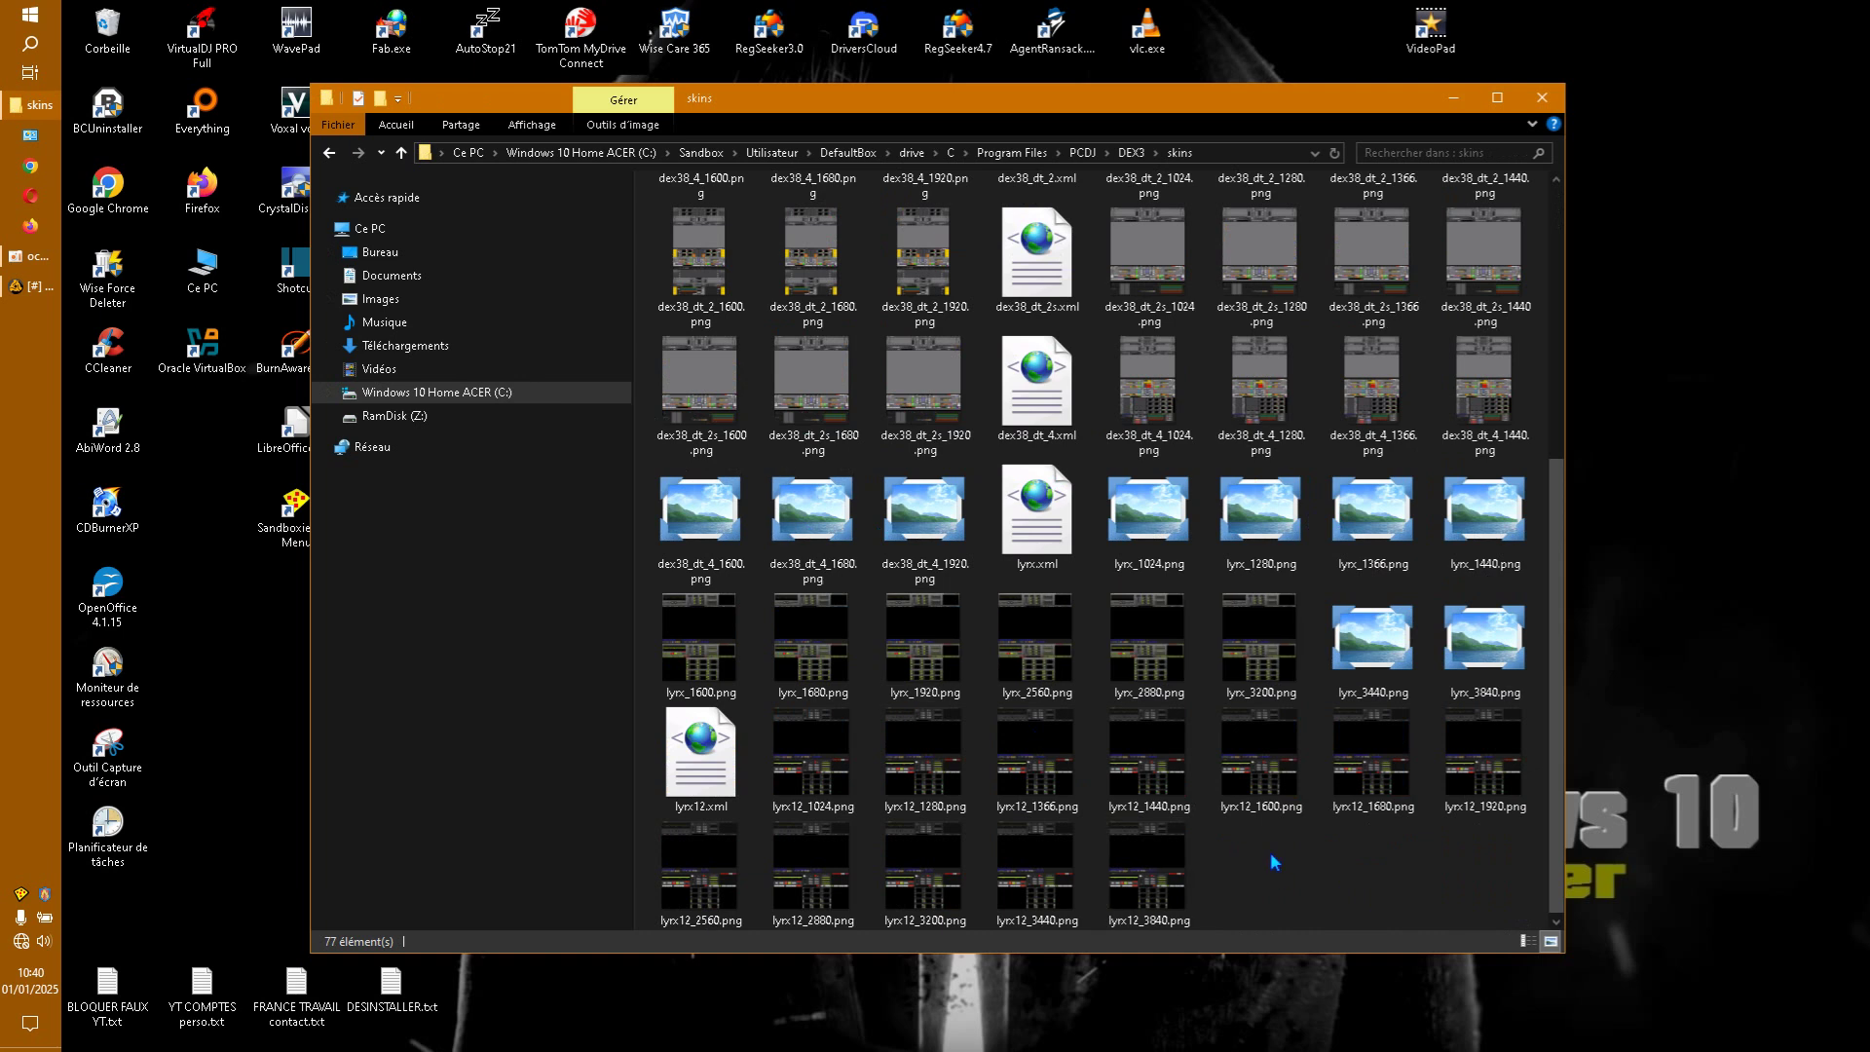
{"action": "scroll", "coordinate": [1249, 560], "scroll_direction": "up", "scroll_amount": 4}
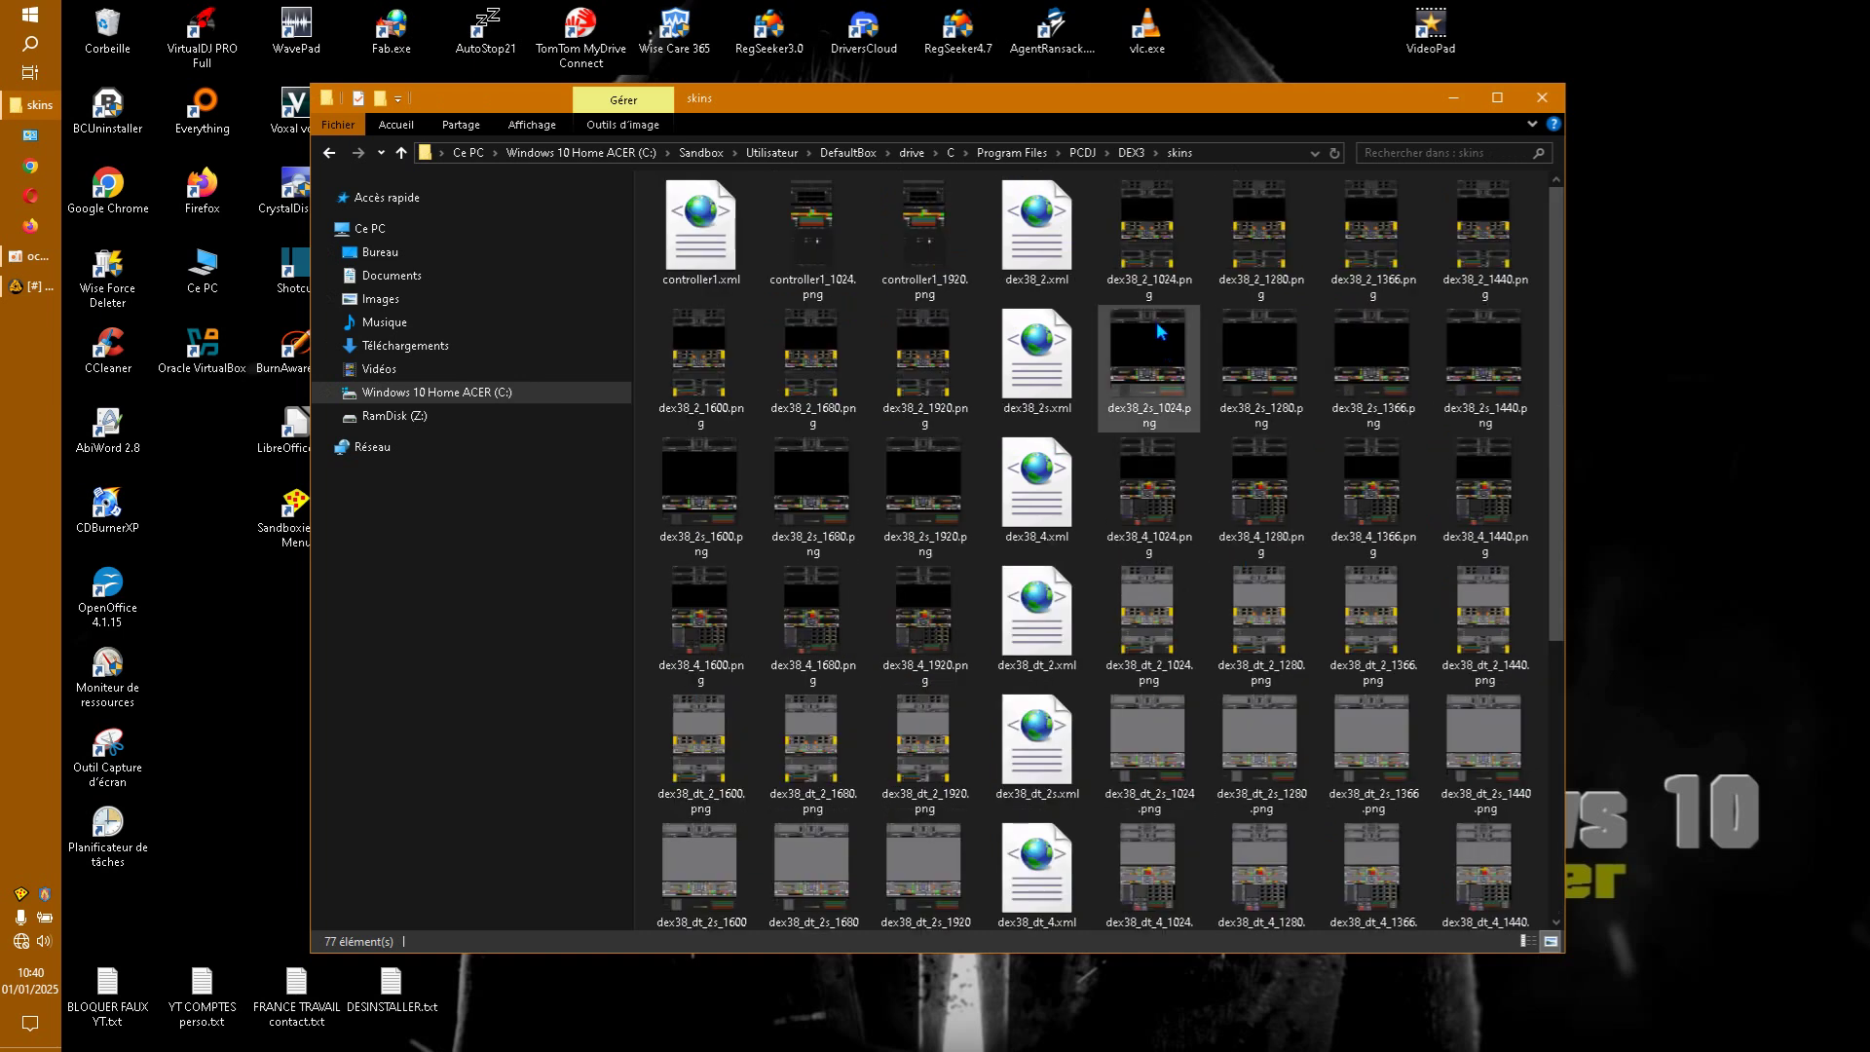
{"action": "left_click_drag", "start_coordinate": [1332, 104], "coordinate": [1234, 33]}
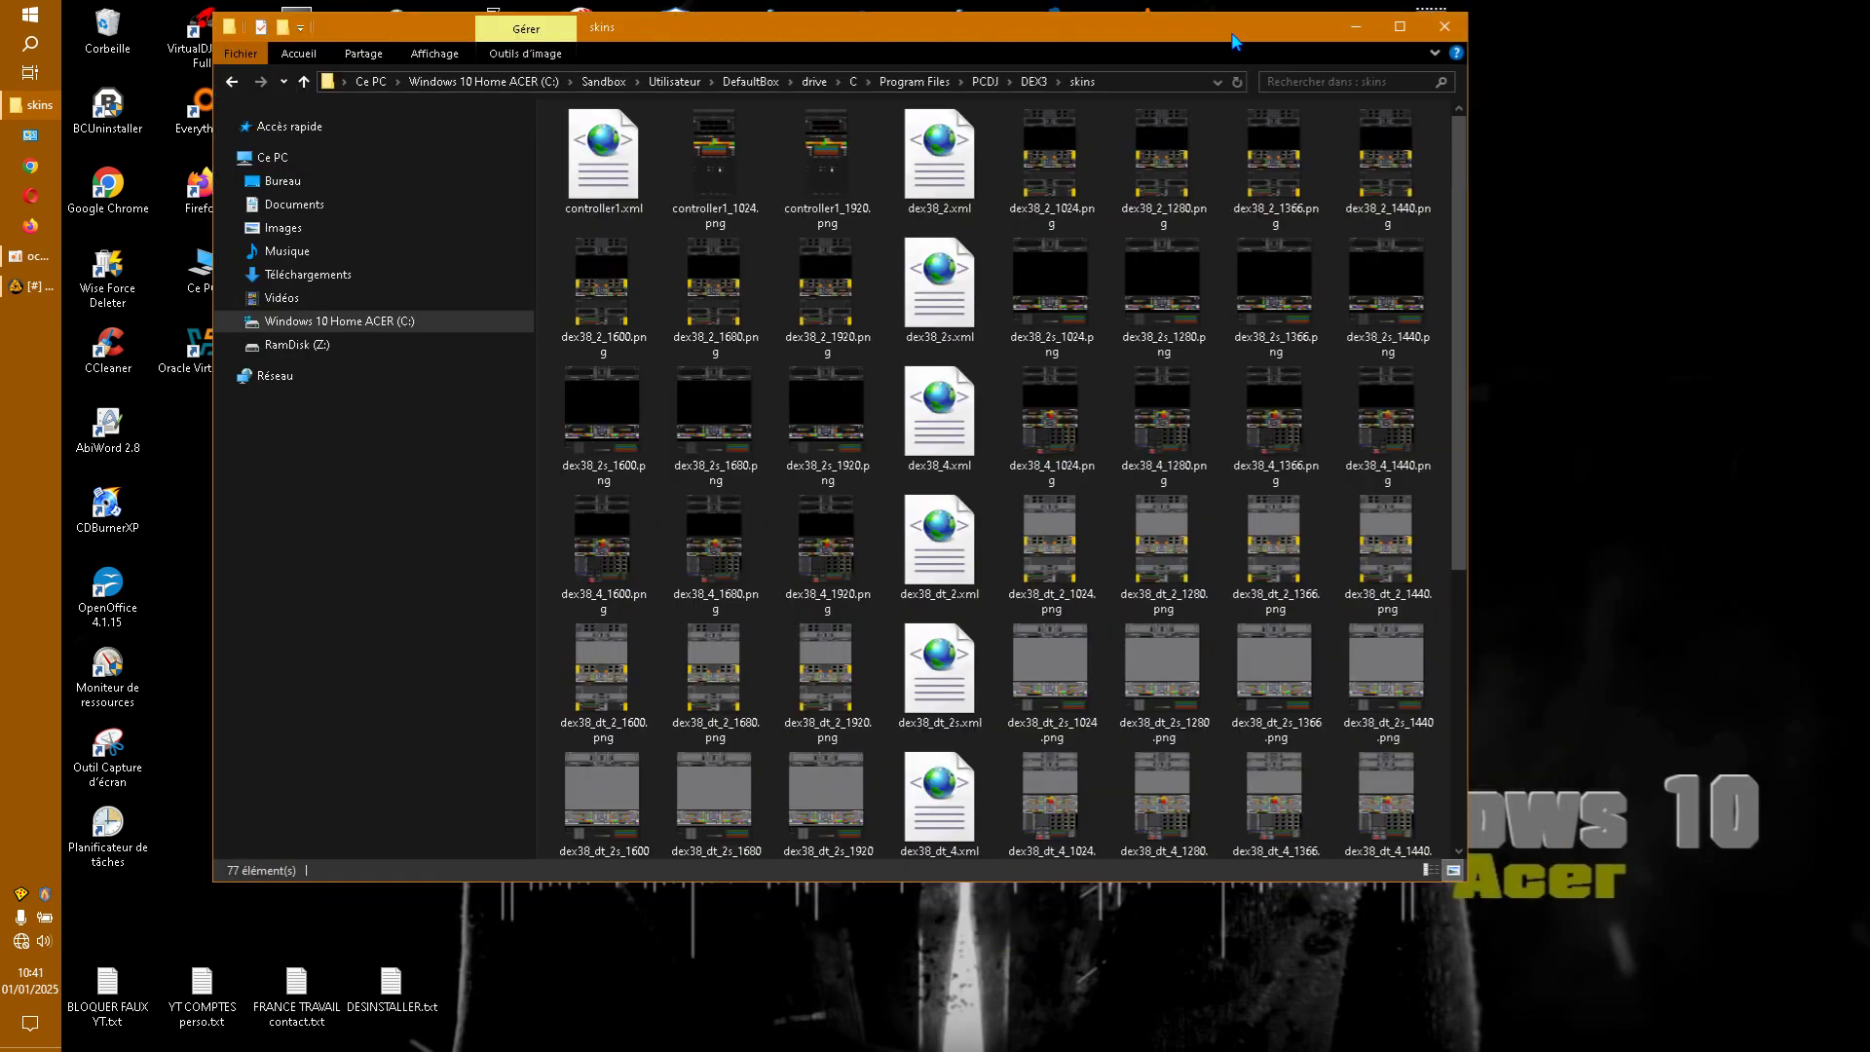
{"action": "left_click_drag", "start_coordinate": [1467, 881], "coordinate": [1740, 1025]}
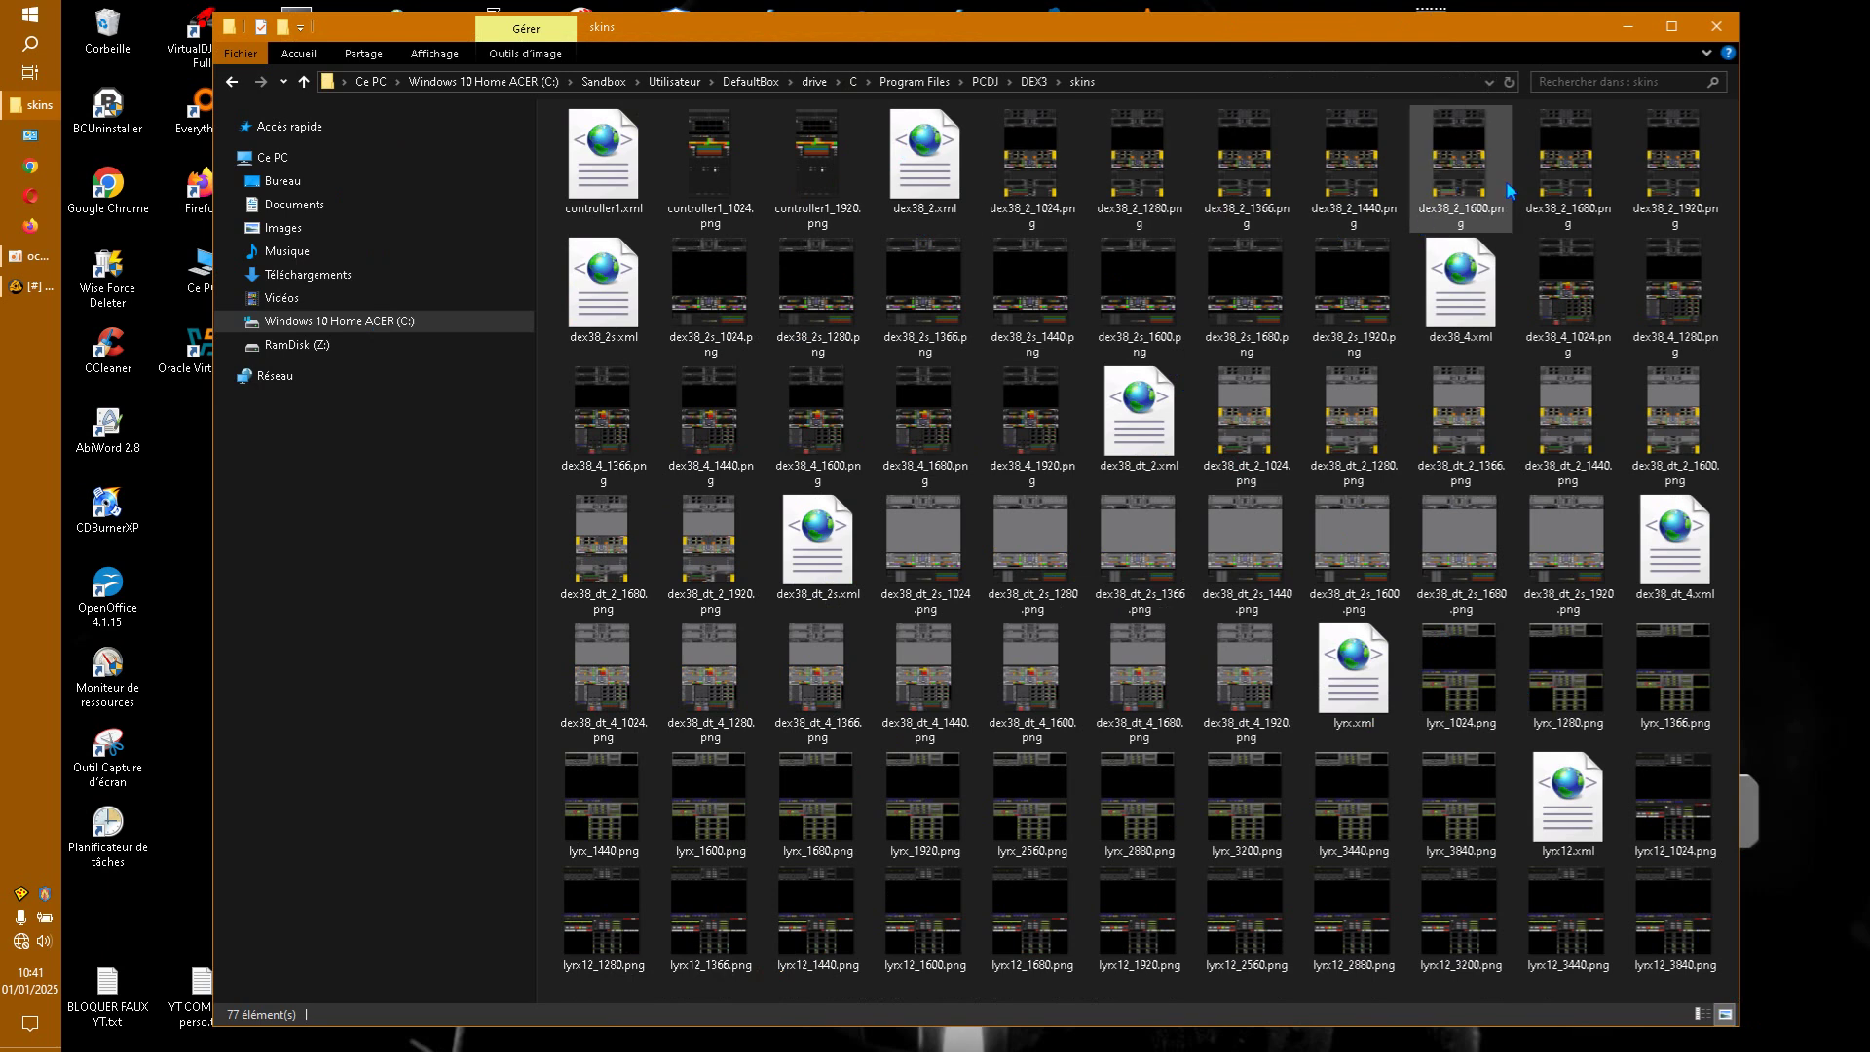
{"action": "right_click", "coordinate": [1082, 439]}
{"action": "mouse_move", "coordinate": [1151, 455]}
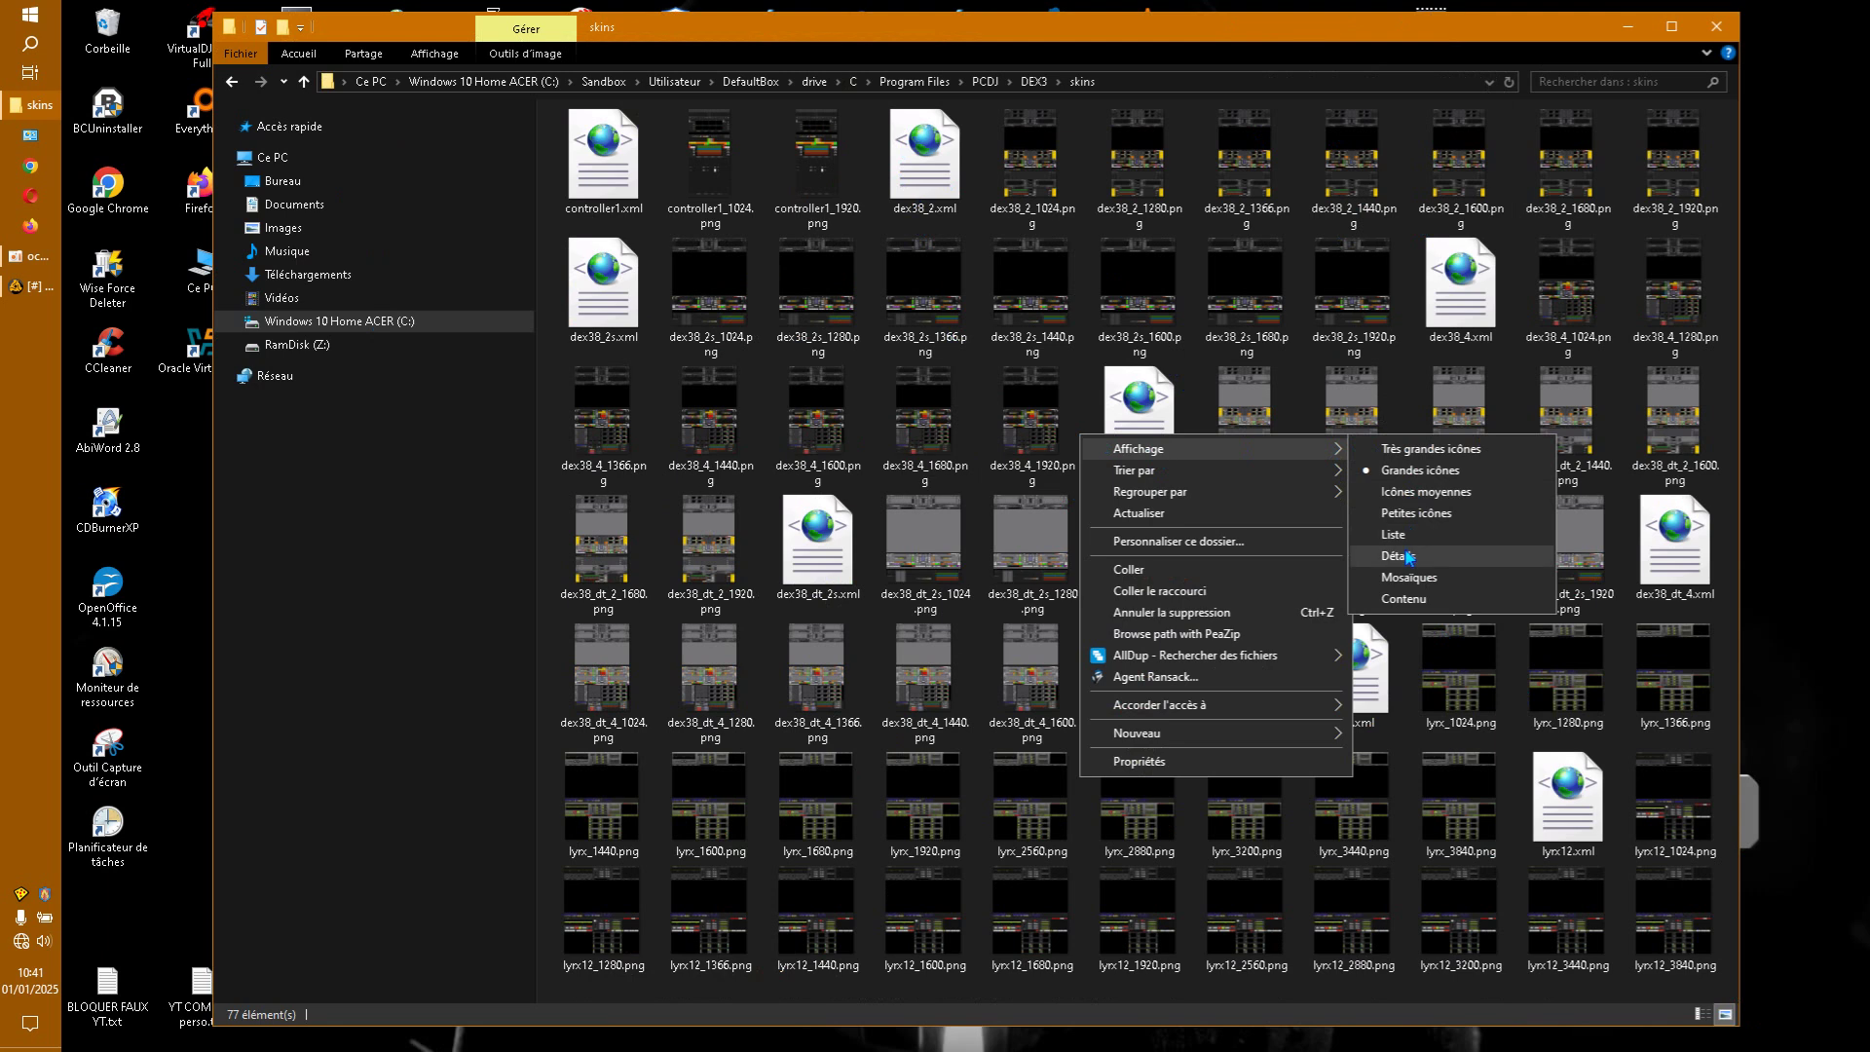
{"action": "left_click", "coordinate": [1409, 556]}
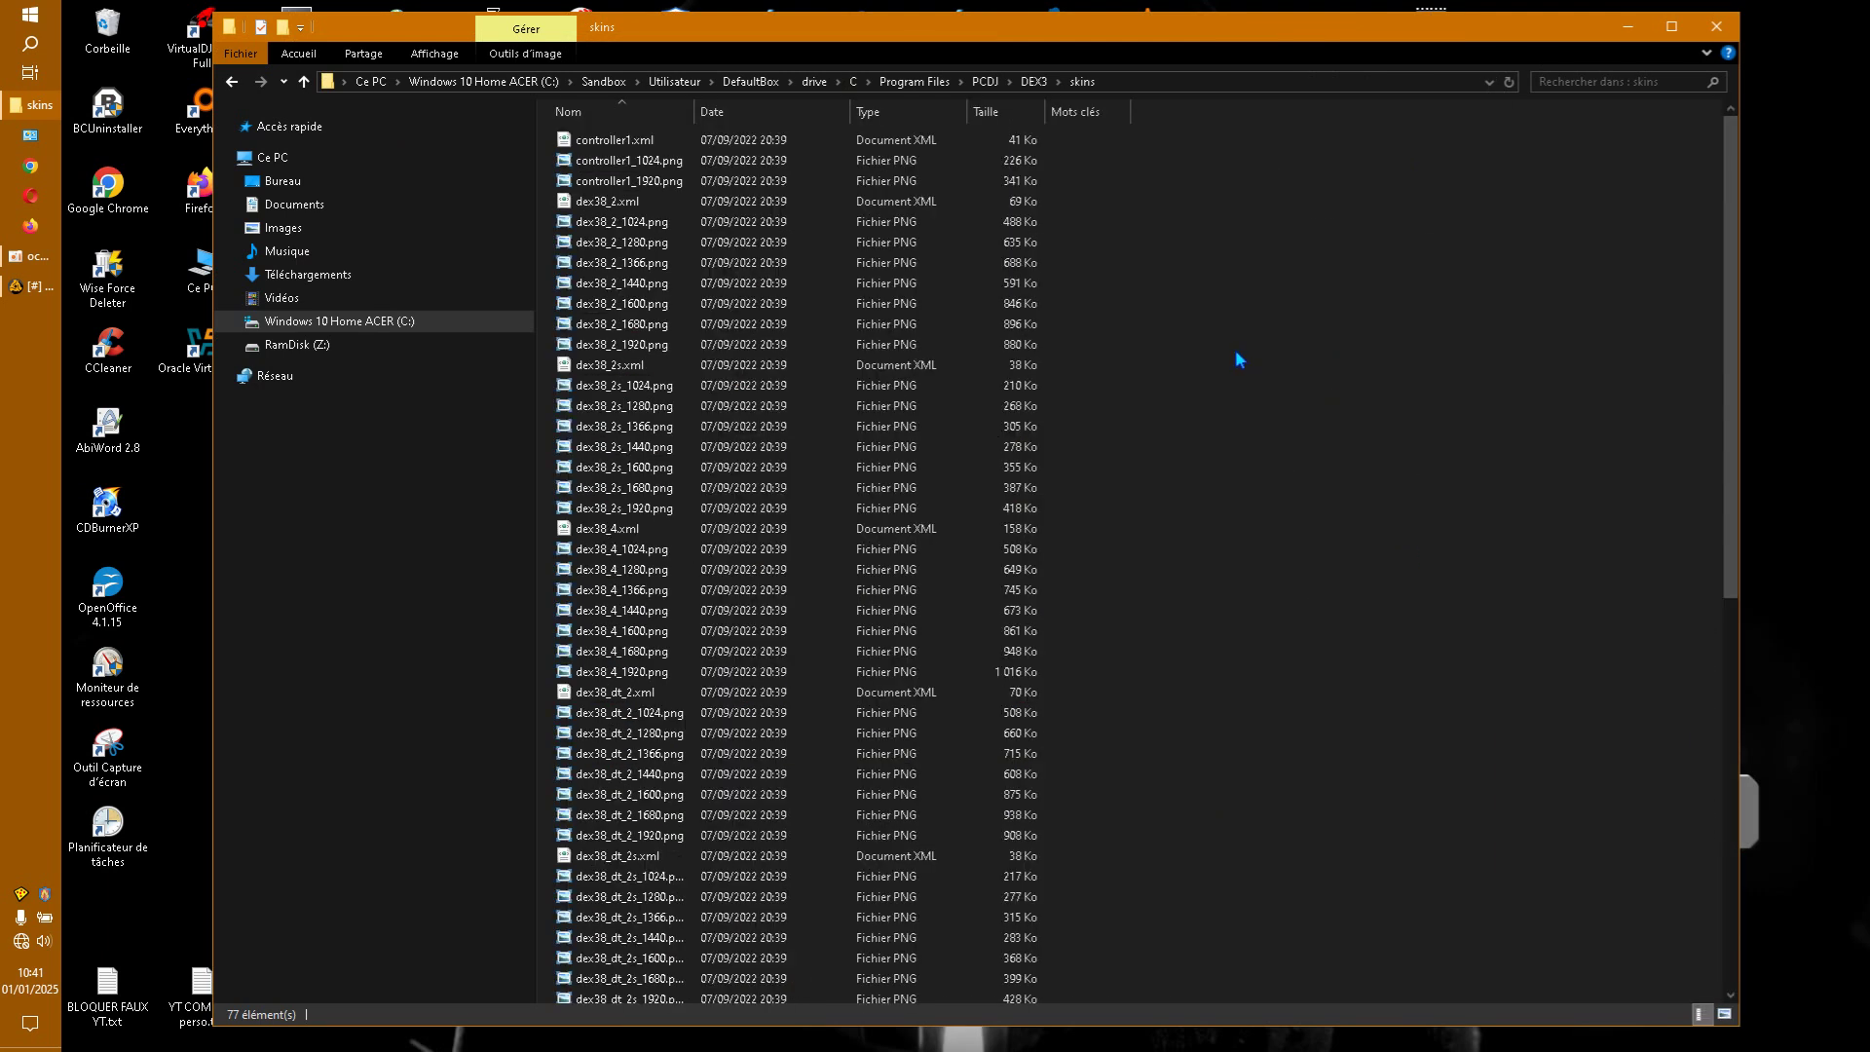
{"action": "scroll", "coordinate": [1224, 330], "scroll_direction": "down", "scroll_amount": 10}
{"action": "scroll", "coordinate": [1224, 330], "scroll_direction": "up", "scroll_amount": 10}
{"action": "left_click_drag", "start_coordinate": [742, 118], "coordinate": [749, 127]}
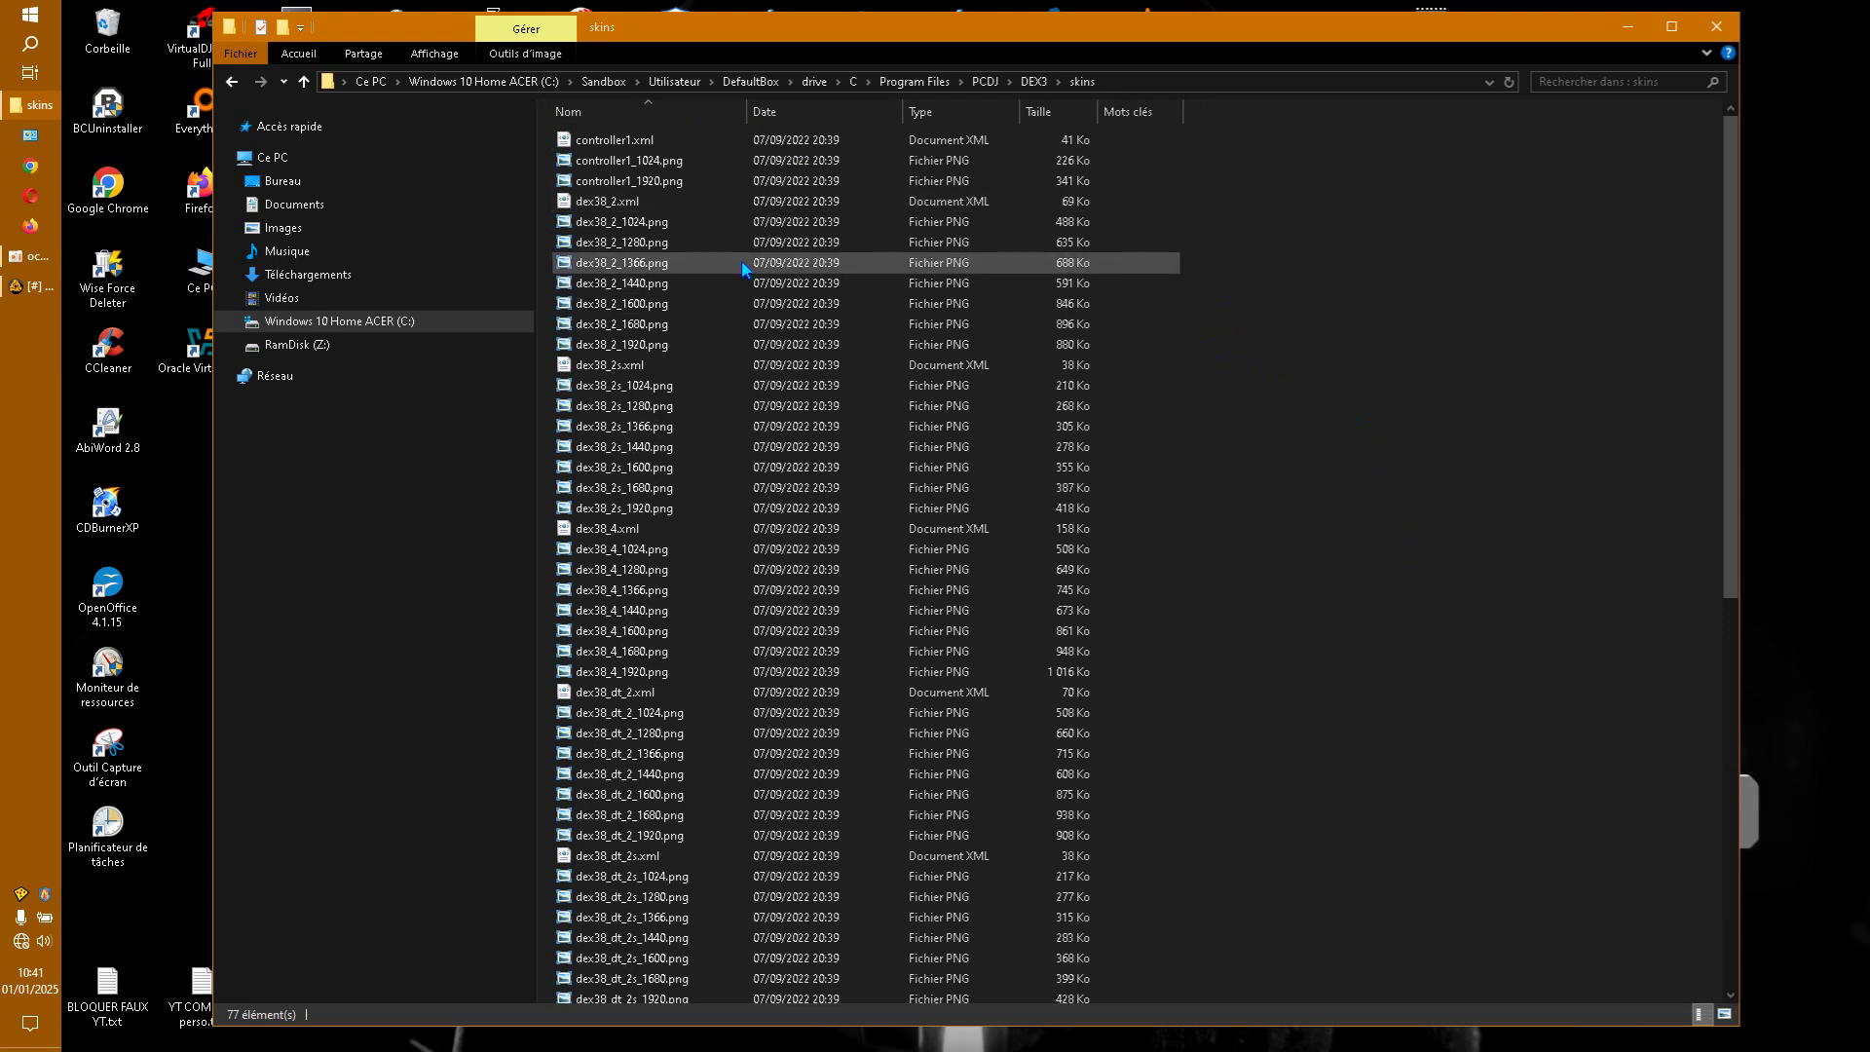
Delete controller1_1024.png from the skins folder, sending it to the recycle bin
{"action": "right_click", "coordinate": [648, 164]}
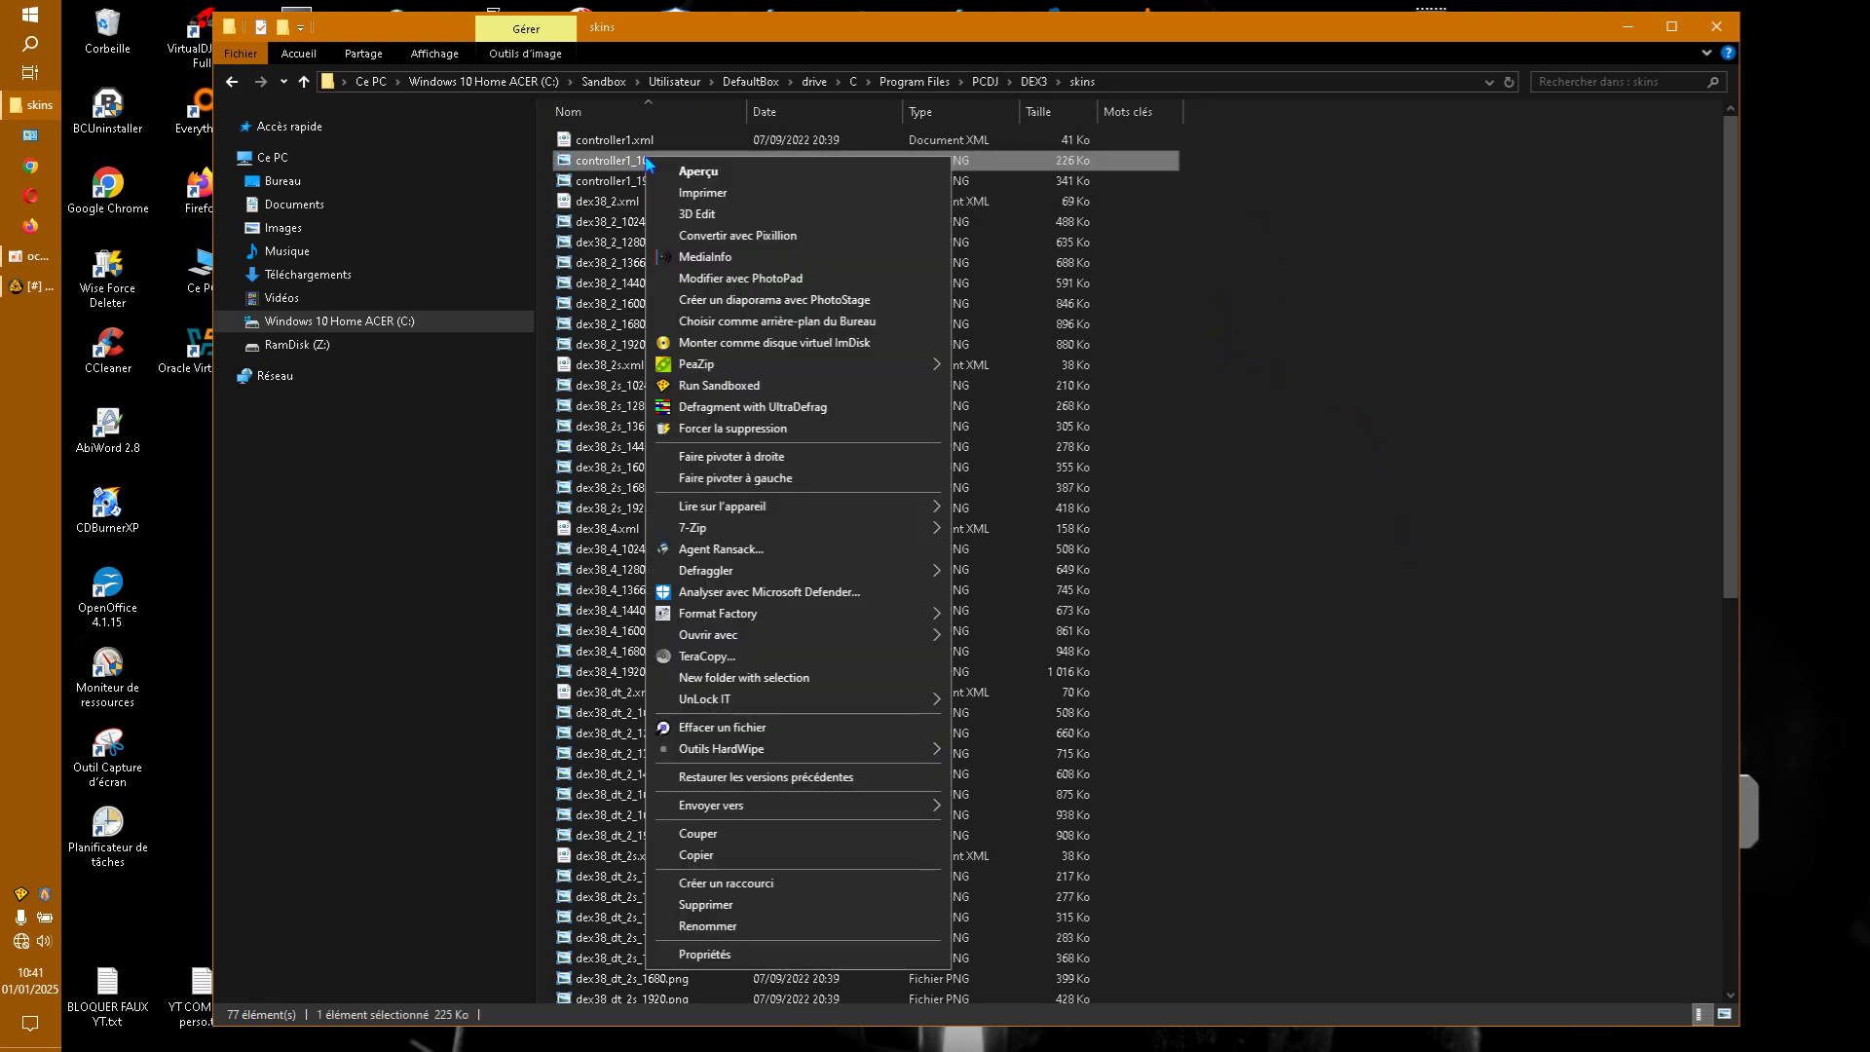
{"action": "left_click", "coordinate": [726, 905]}
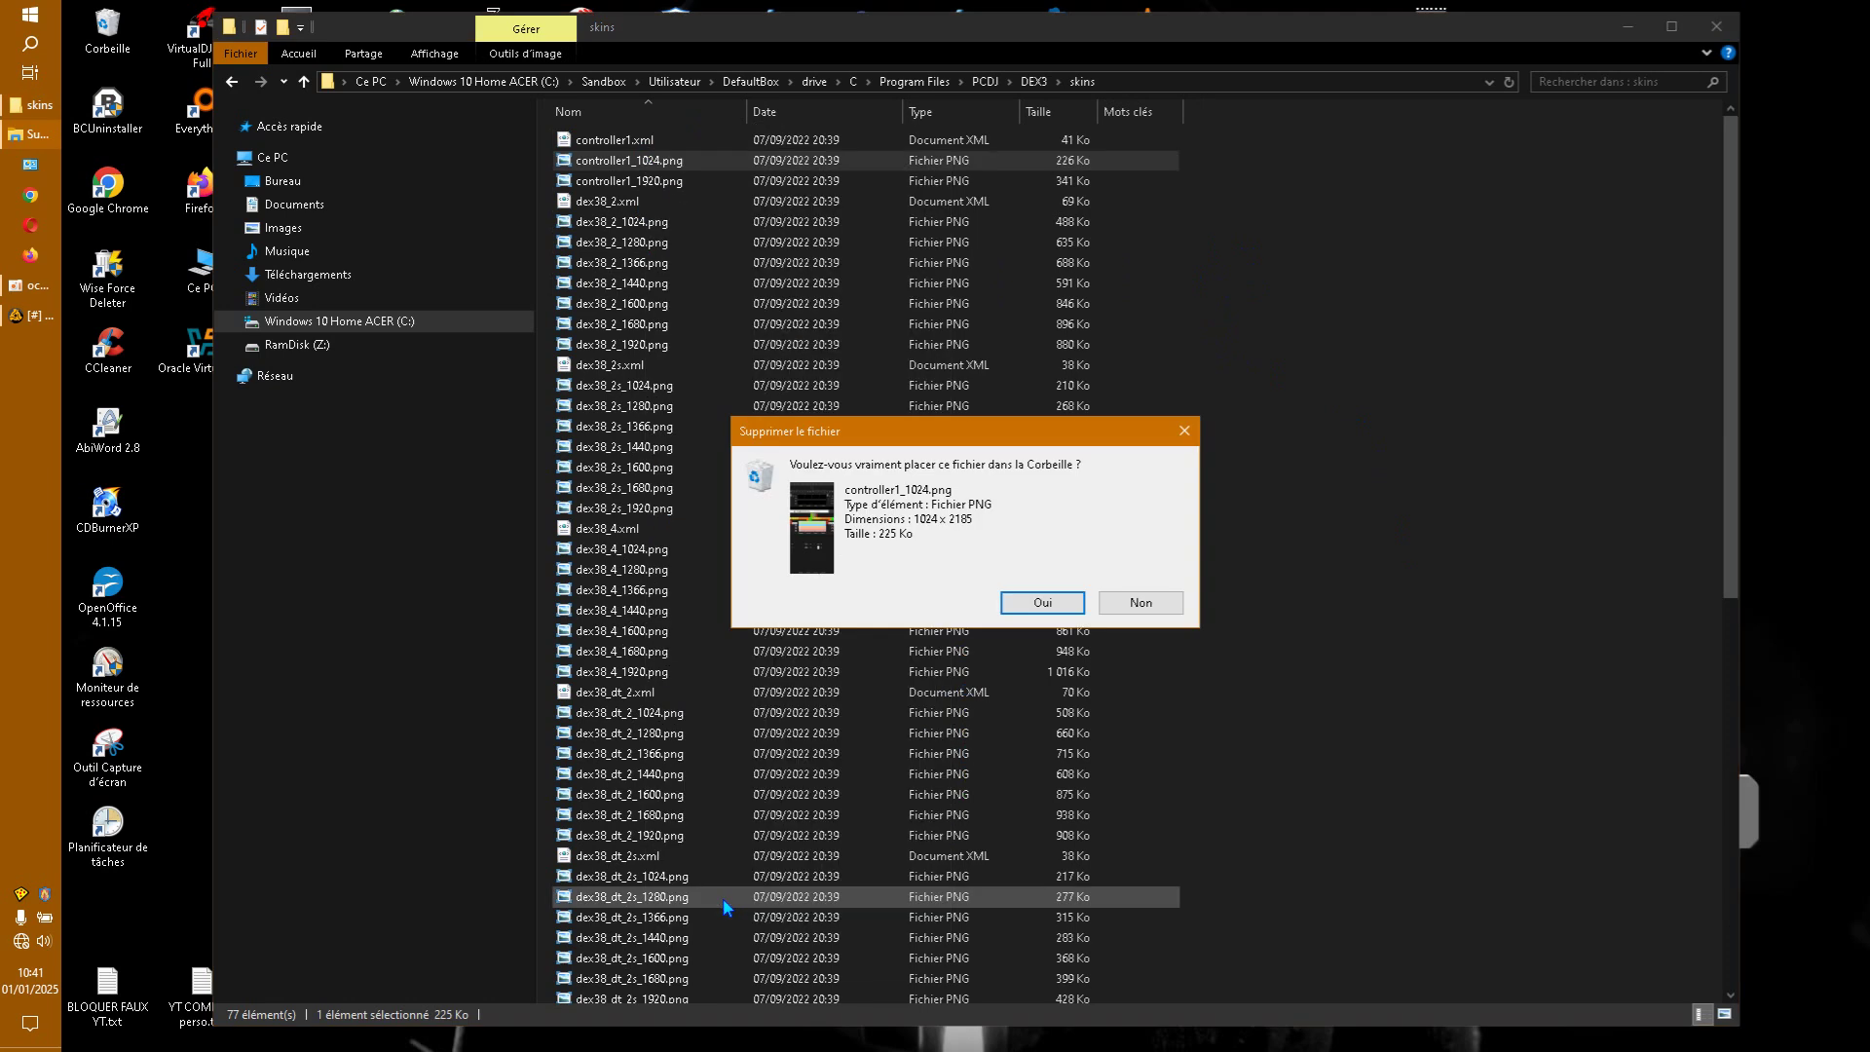
{"action": "left_click", "coordinate": [1050, 599]}
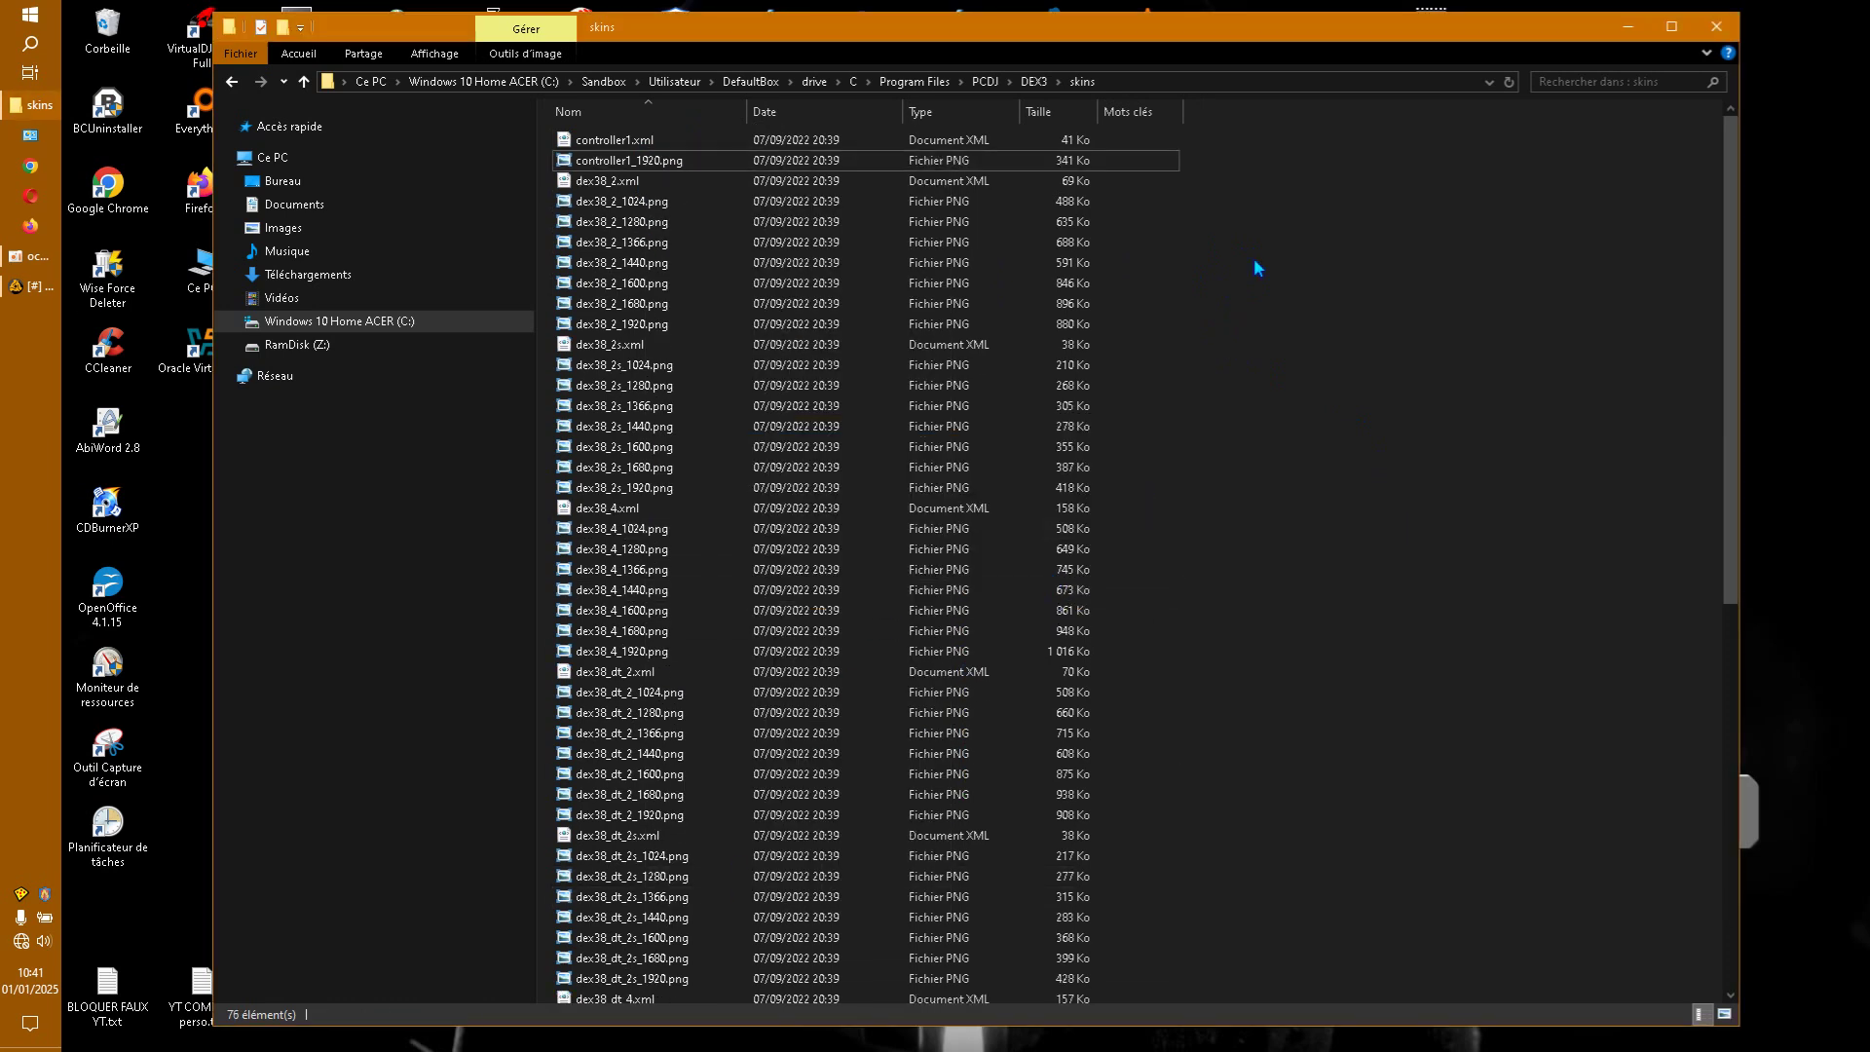
Delete the six dex38_2 PNG images from 1024 to 1680, keeping dex38_2_1920.png
{"action": "left_click", "coordinate": [644, 202]}
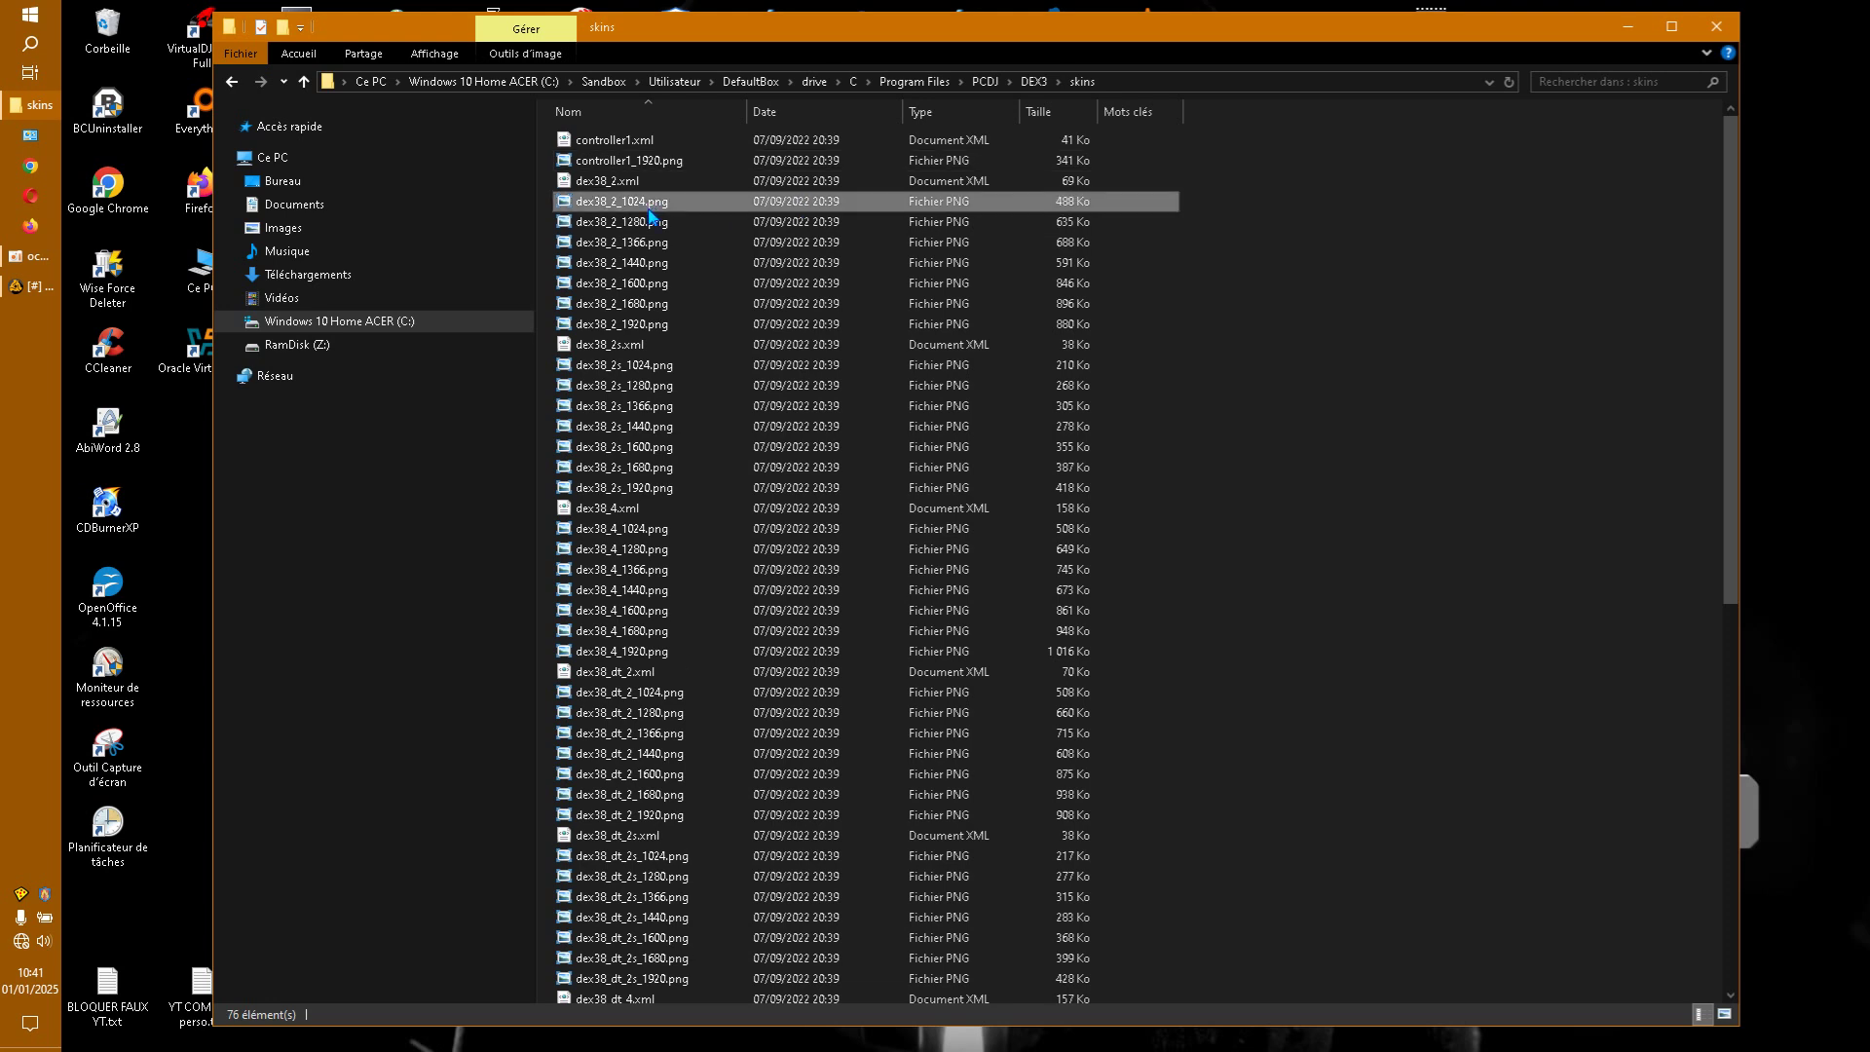
{"action": "left_click", "coordinate": [644, 222], "text": "ctrl"}
{"action": "left_click", "coordinate": [648, 242], "text": "ctrl"}
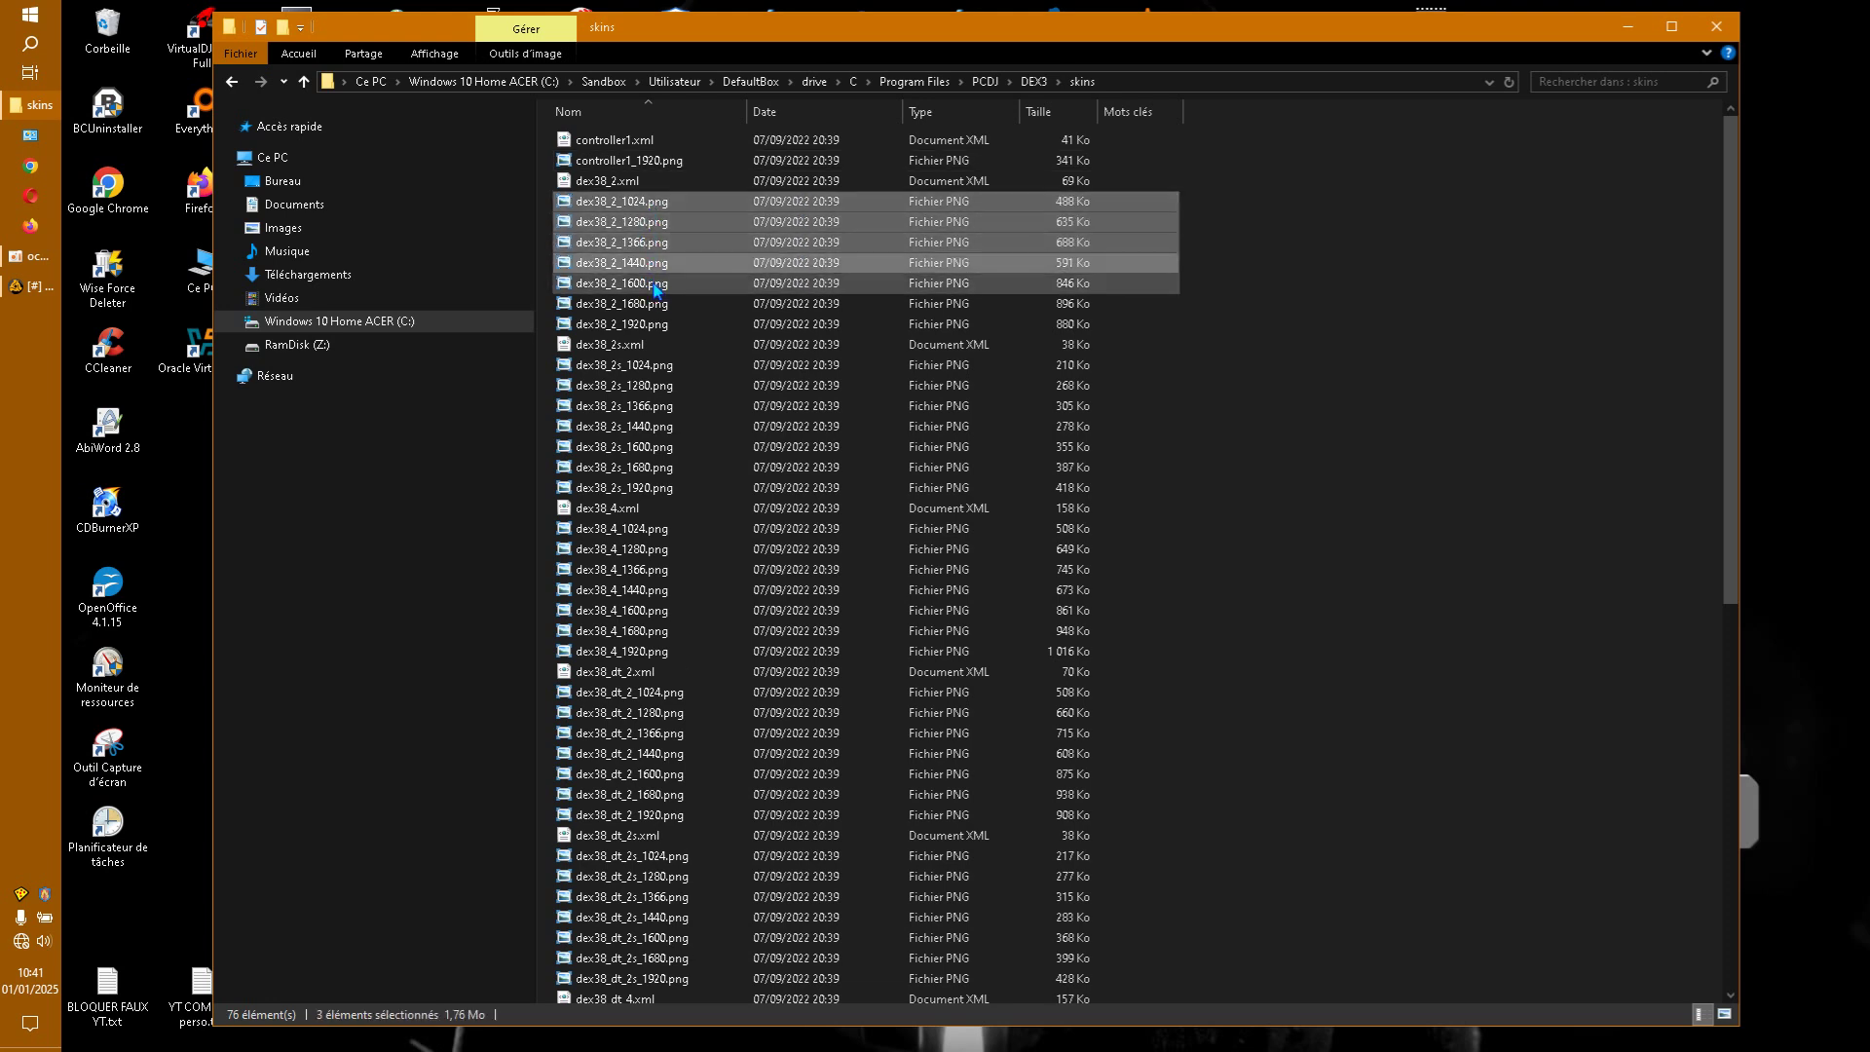
{"action": "left_click", "coordinate": [652, 263], "text": "ctrl"}
{"action": "left_click", "coordinate": [656, 284], "text": "ctrl"}
{"action": "left_click", "coordinate": [650, 303], "text": "ctrl"}
{"action": "right_click", "coordinate": [651, 303]}
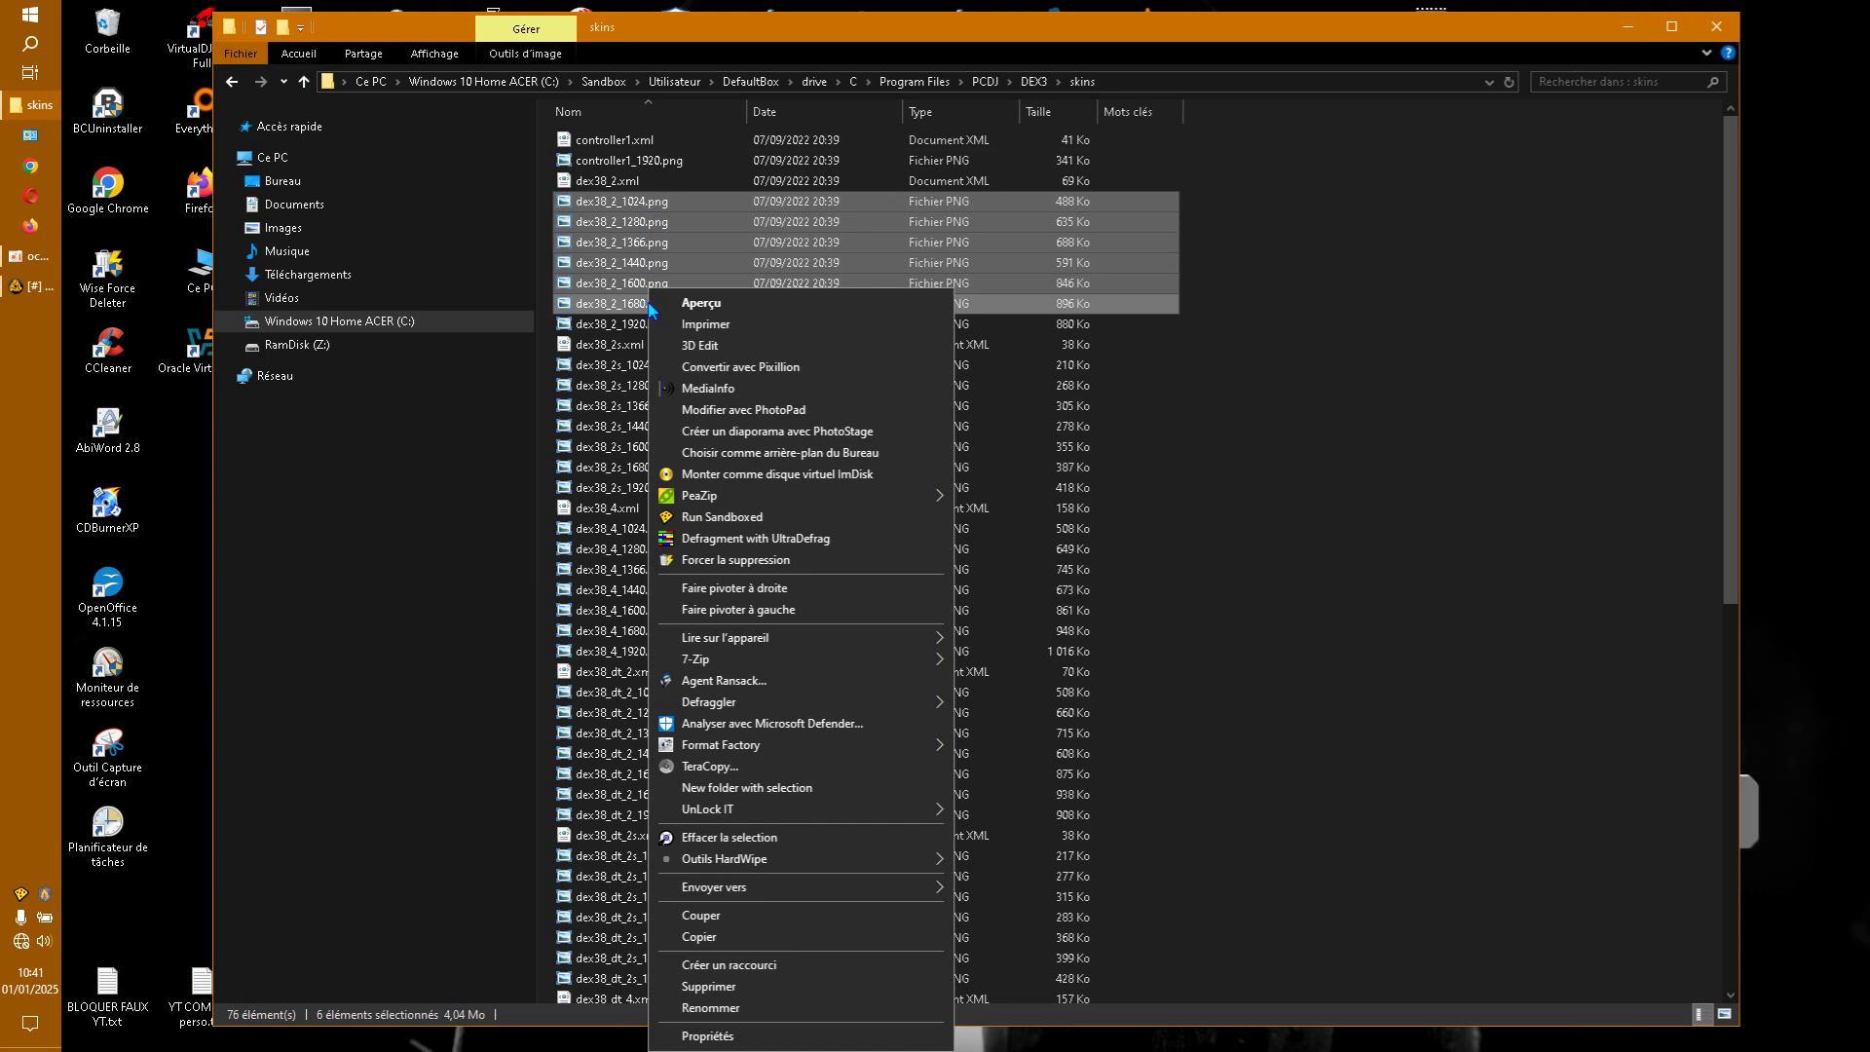
{"action": "left_click", "coordinate": [721, 985]}
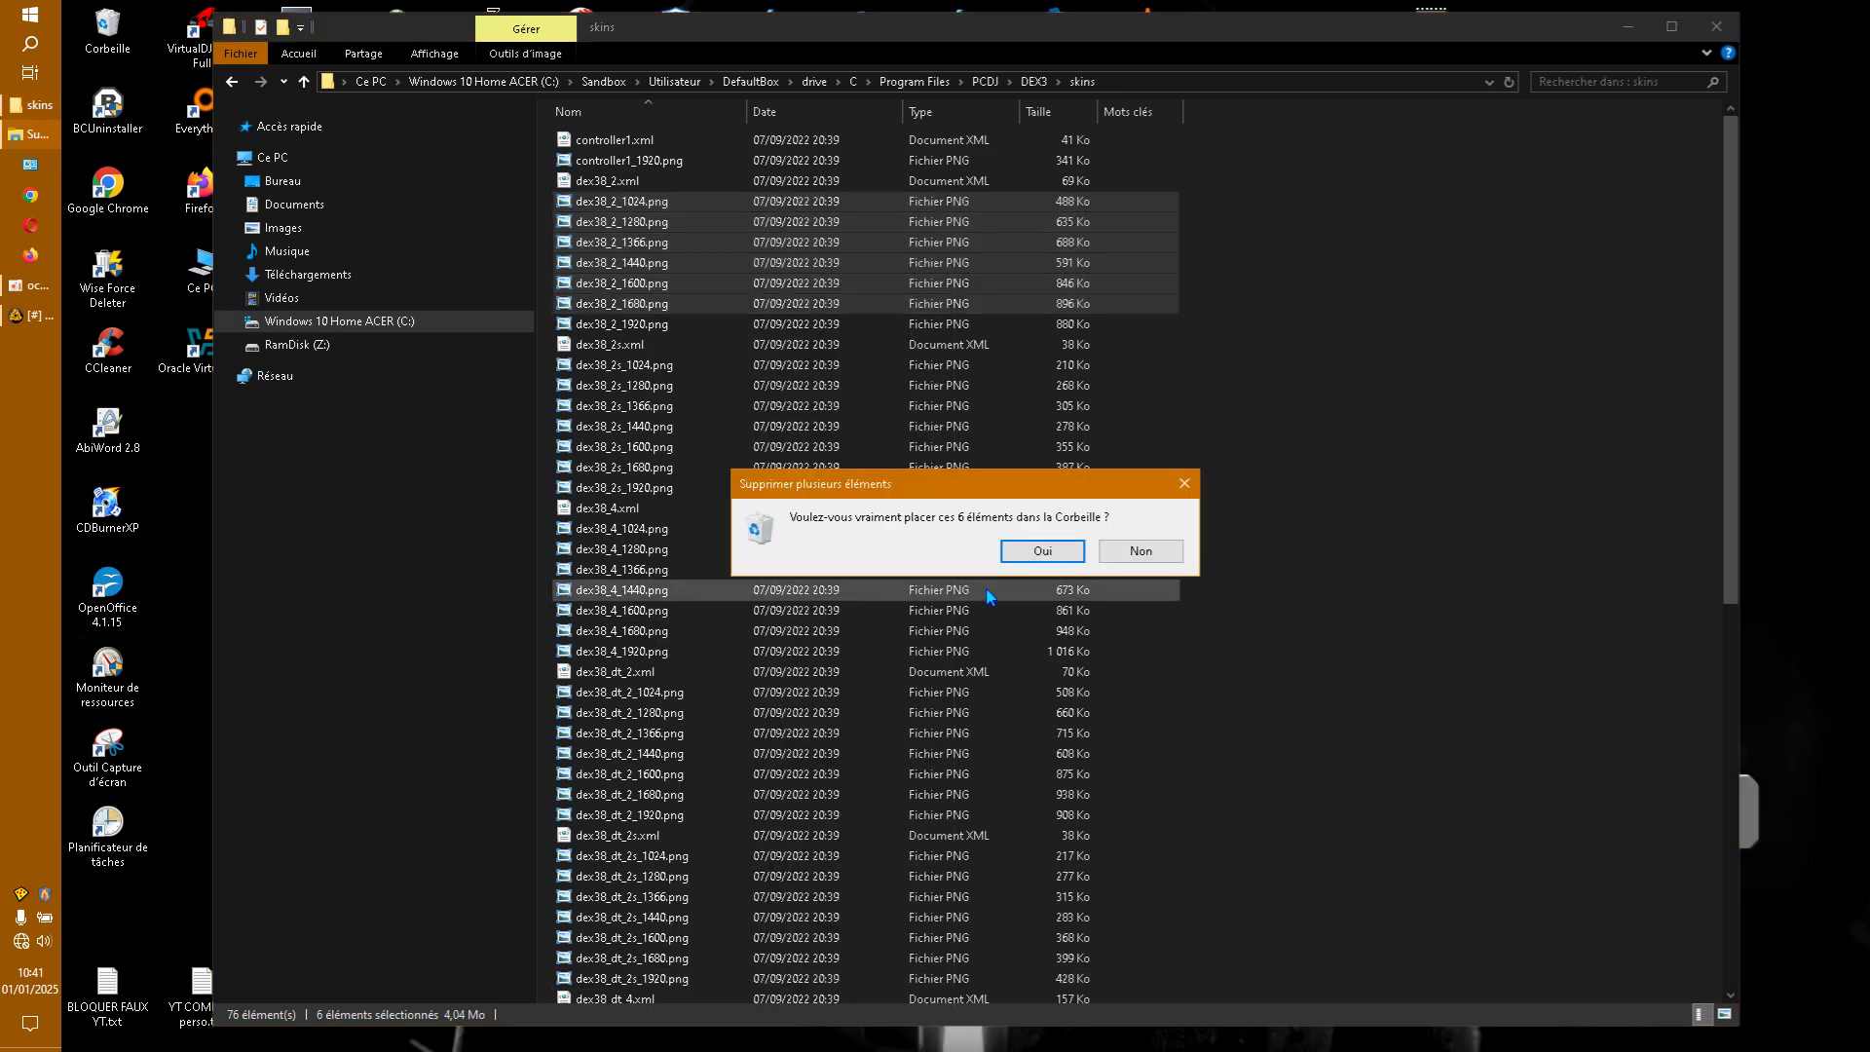
{"action": "left_click", "coordinate": [1034, 552]}
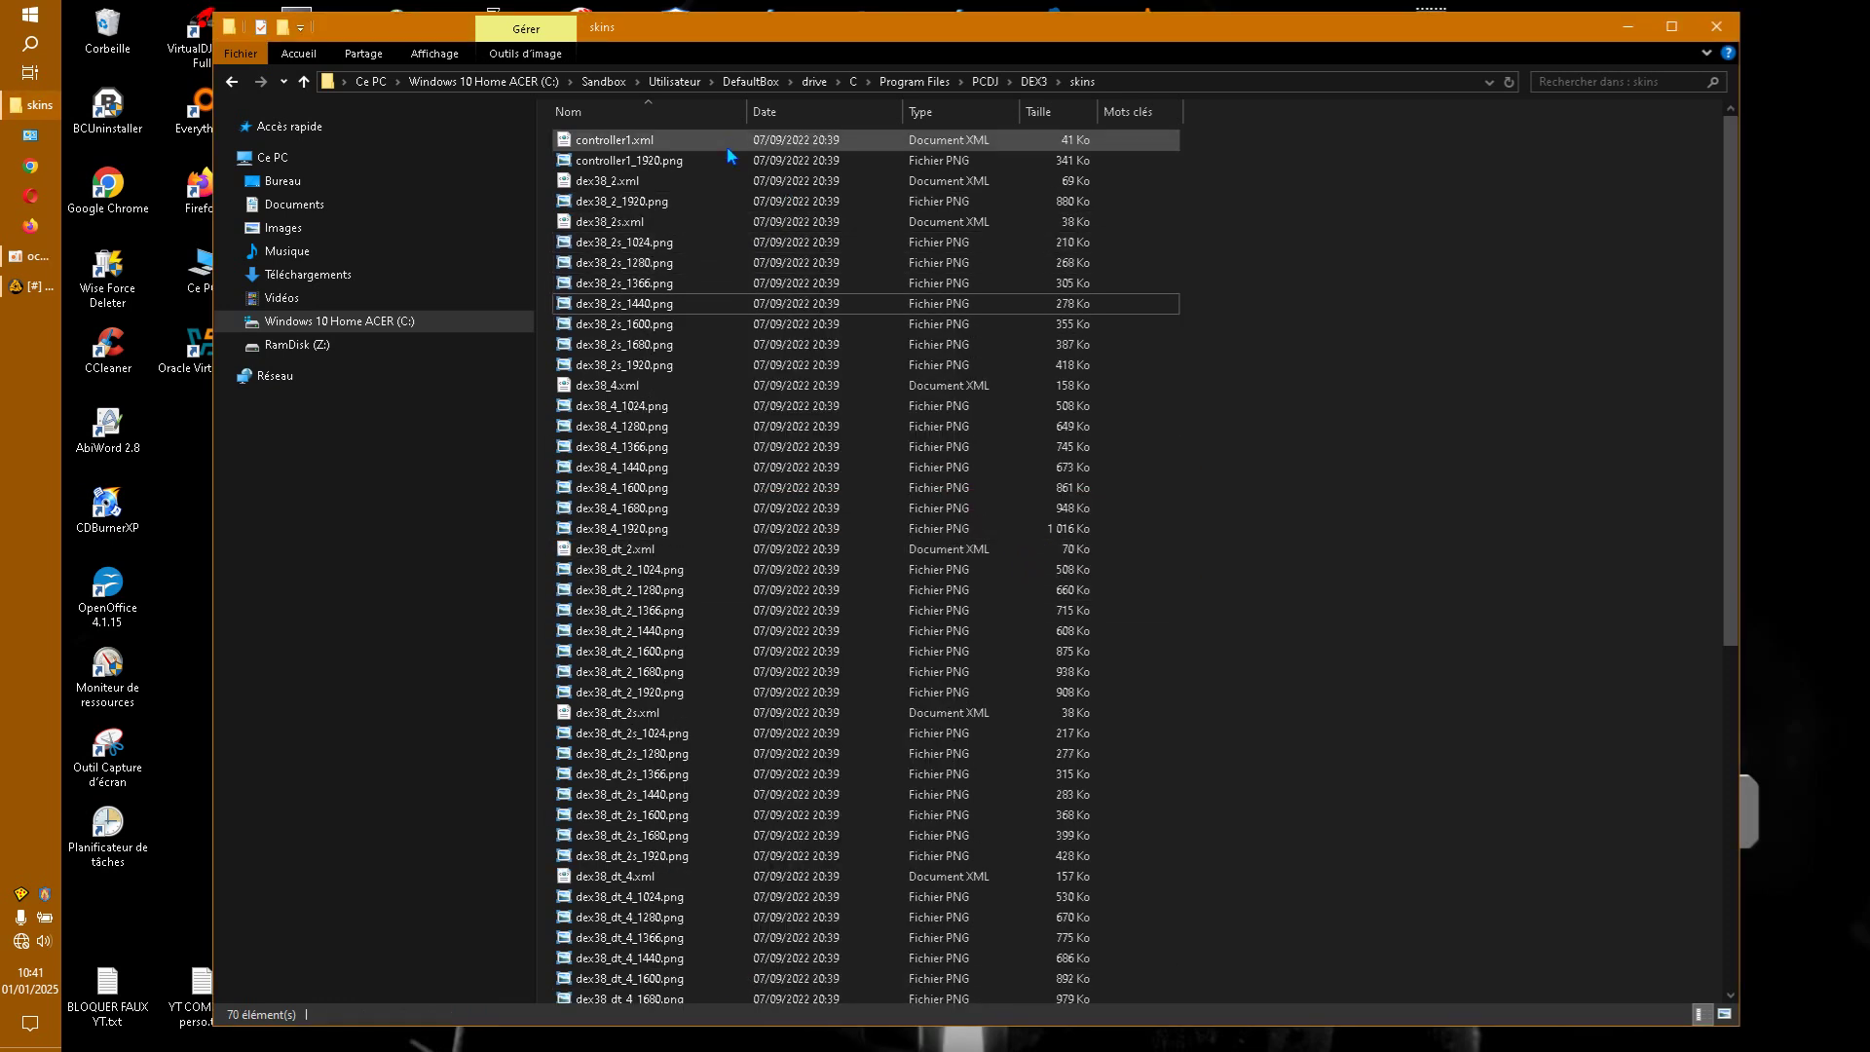
Delete the six dex38_2s PNG images from 1024 to 1680, keeping the 1920 version
{"action": "left_click", "coordinate": [671, 252]}
{"action": "left_click", "coordinate": [643, 263], "text": "ctrl"}
{"action": "left_click", "coordinate": [643, 283], "text": "ctrl"}
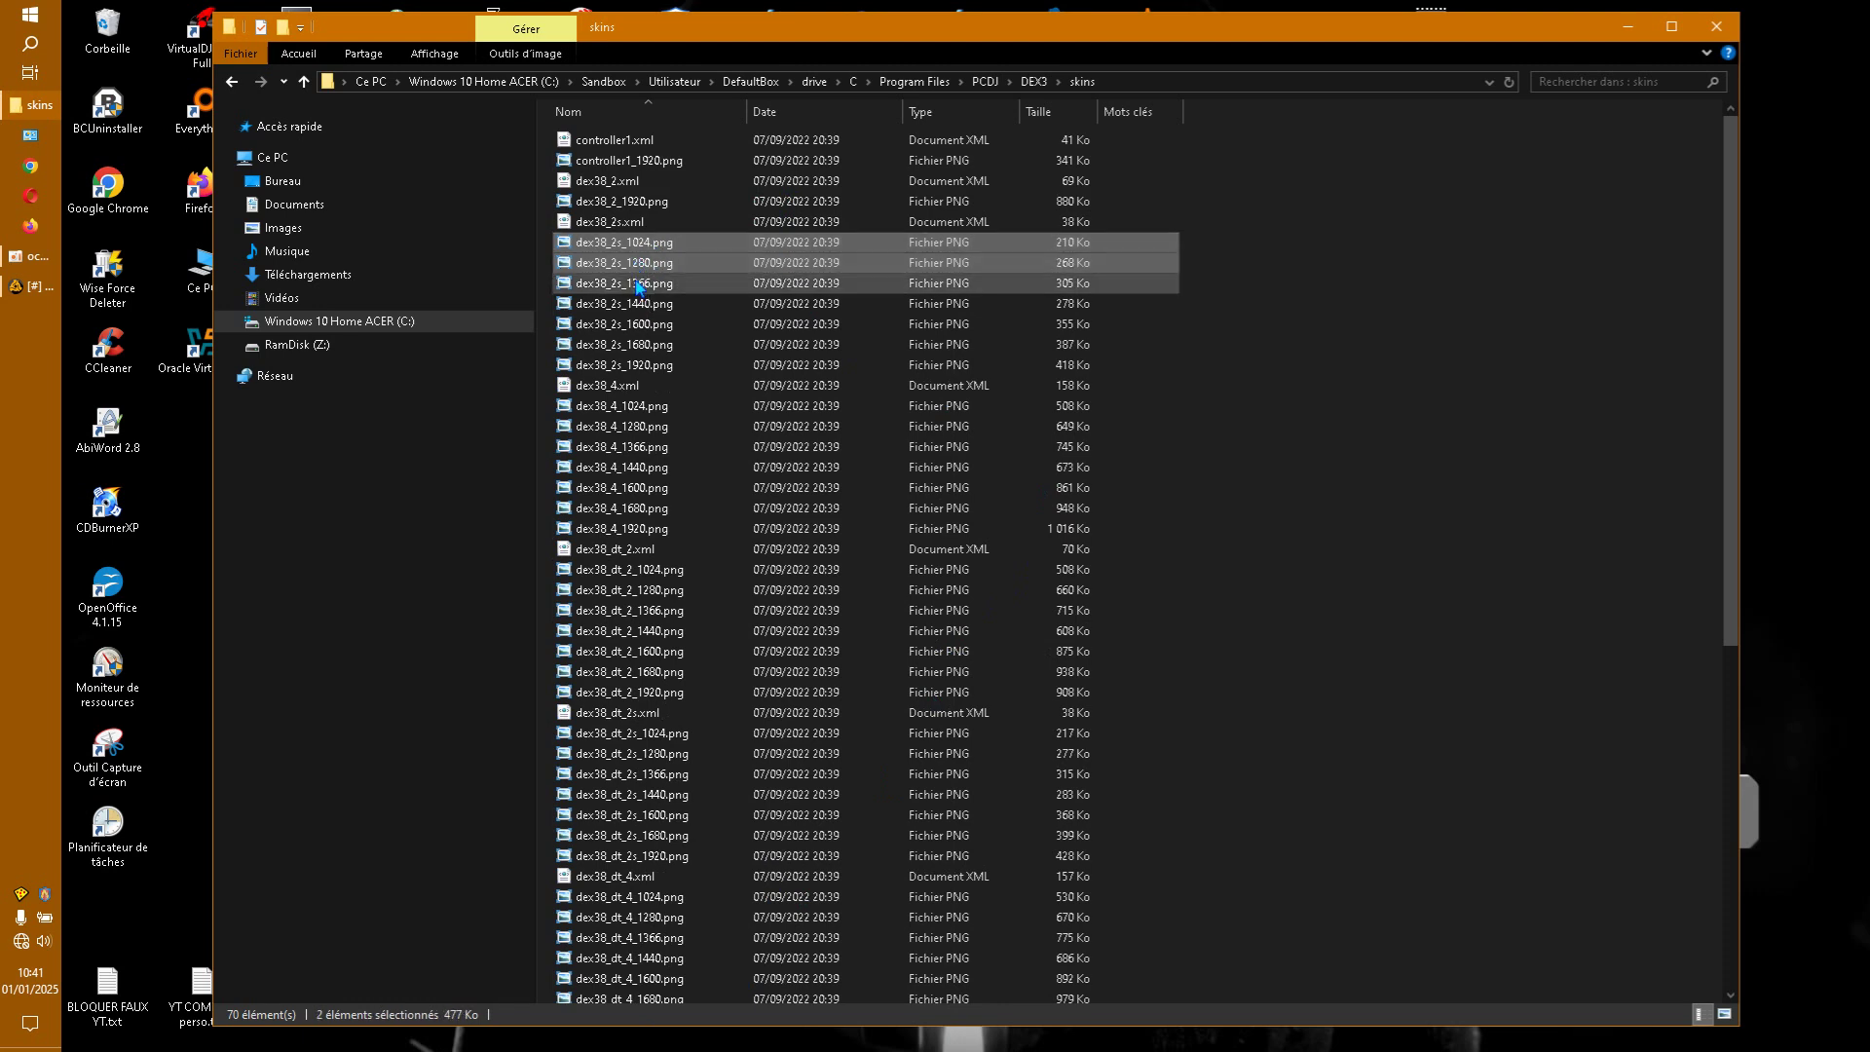
{"action": "left_click", "coordinate": [640, 307], "text": "ctrl"}
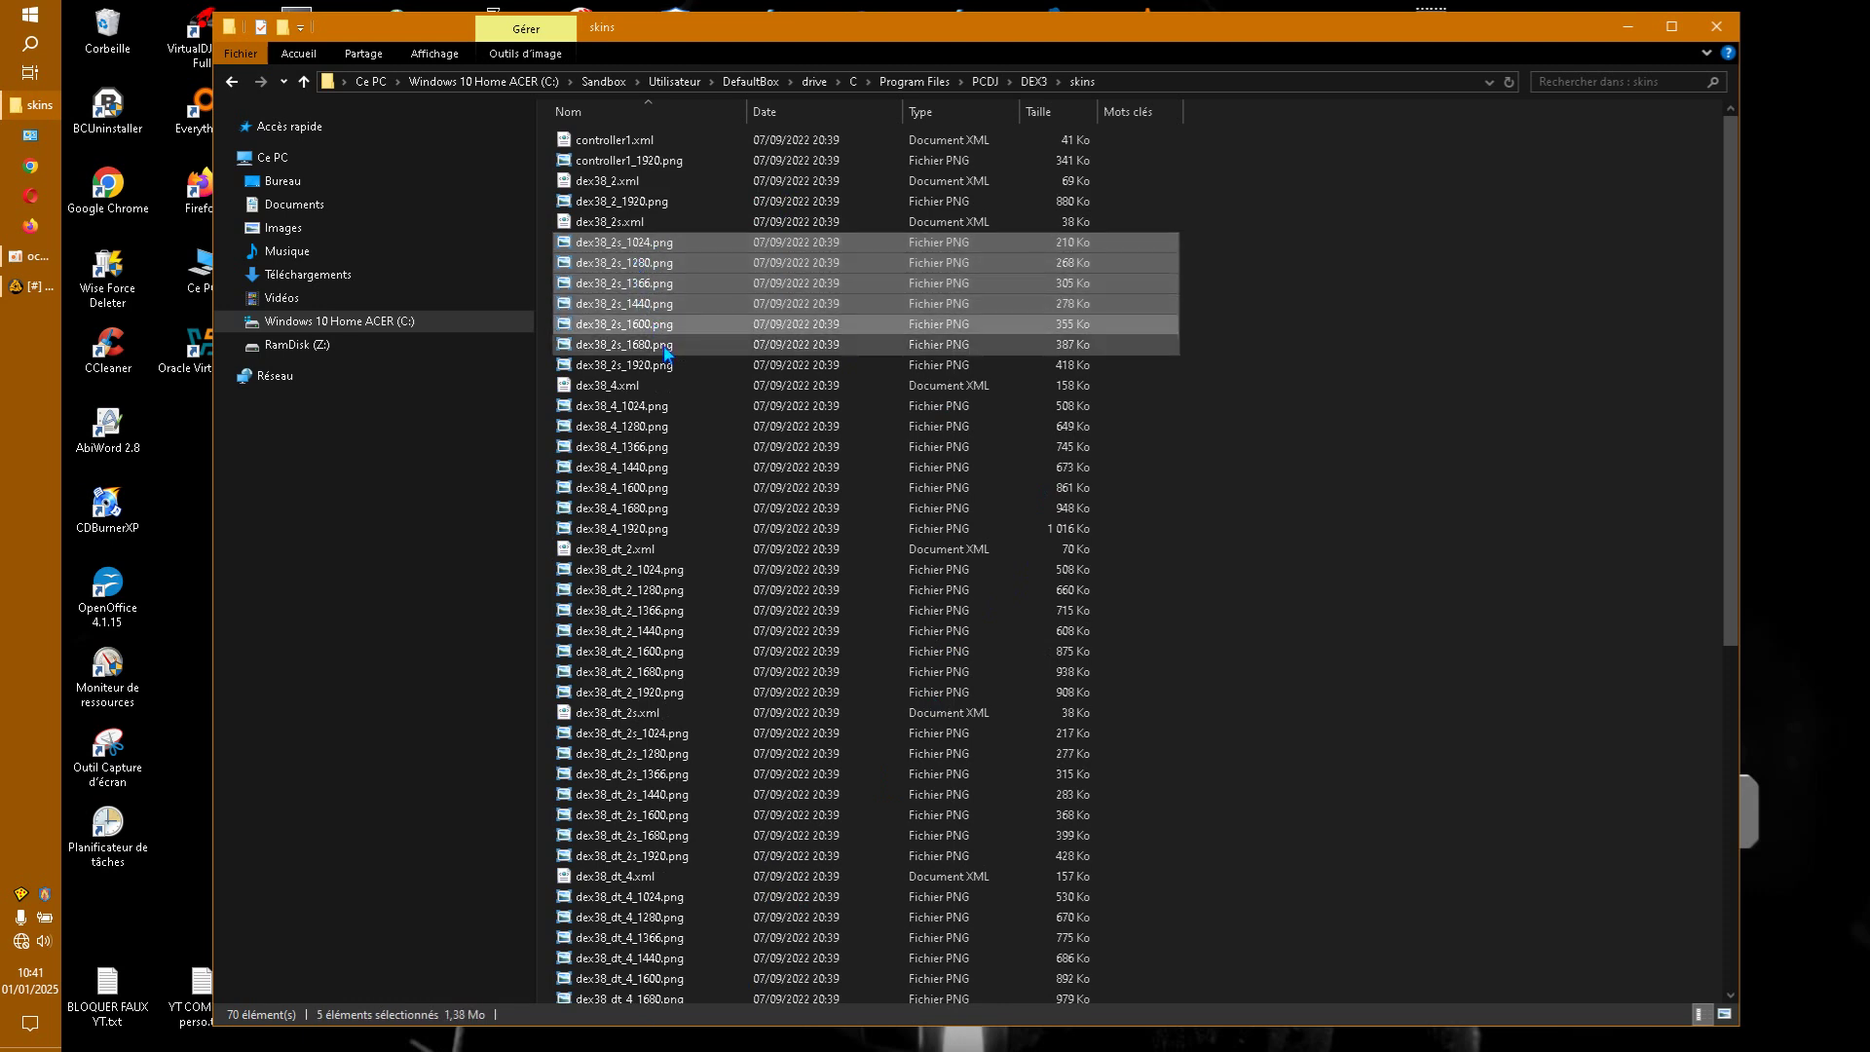
{"action": "left_click", "coordinate": [668, 346], "text": "ctrl"}
{"action": "right_click", "coordinate": [666, 346]}
{"action": "left_click", "coordinate": [724, 987]}
{"action": "left_click", "coordinate": [1073, 553]}
Delete the six dex38_4 PNG images from 1024 to 1680, keeping dex38_4_1920.png
{"action": "left_click", "coordinate": [648, 285]}
{"action": "left_click", "coordinate": [648, 325], "text": "shift"}
{"action": "left_click", "coordinate": [651, 386], "text": "shift"}
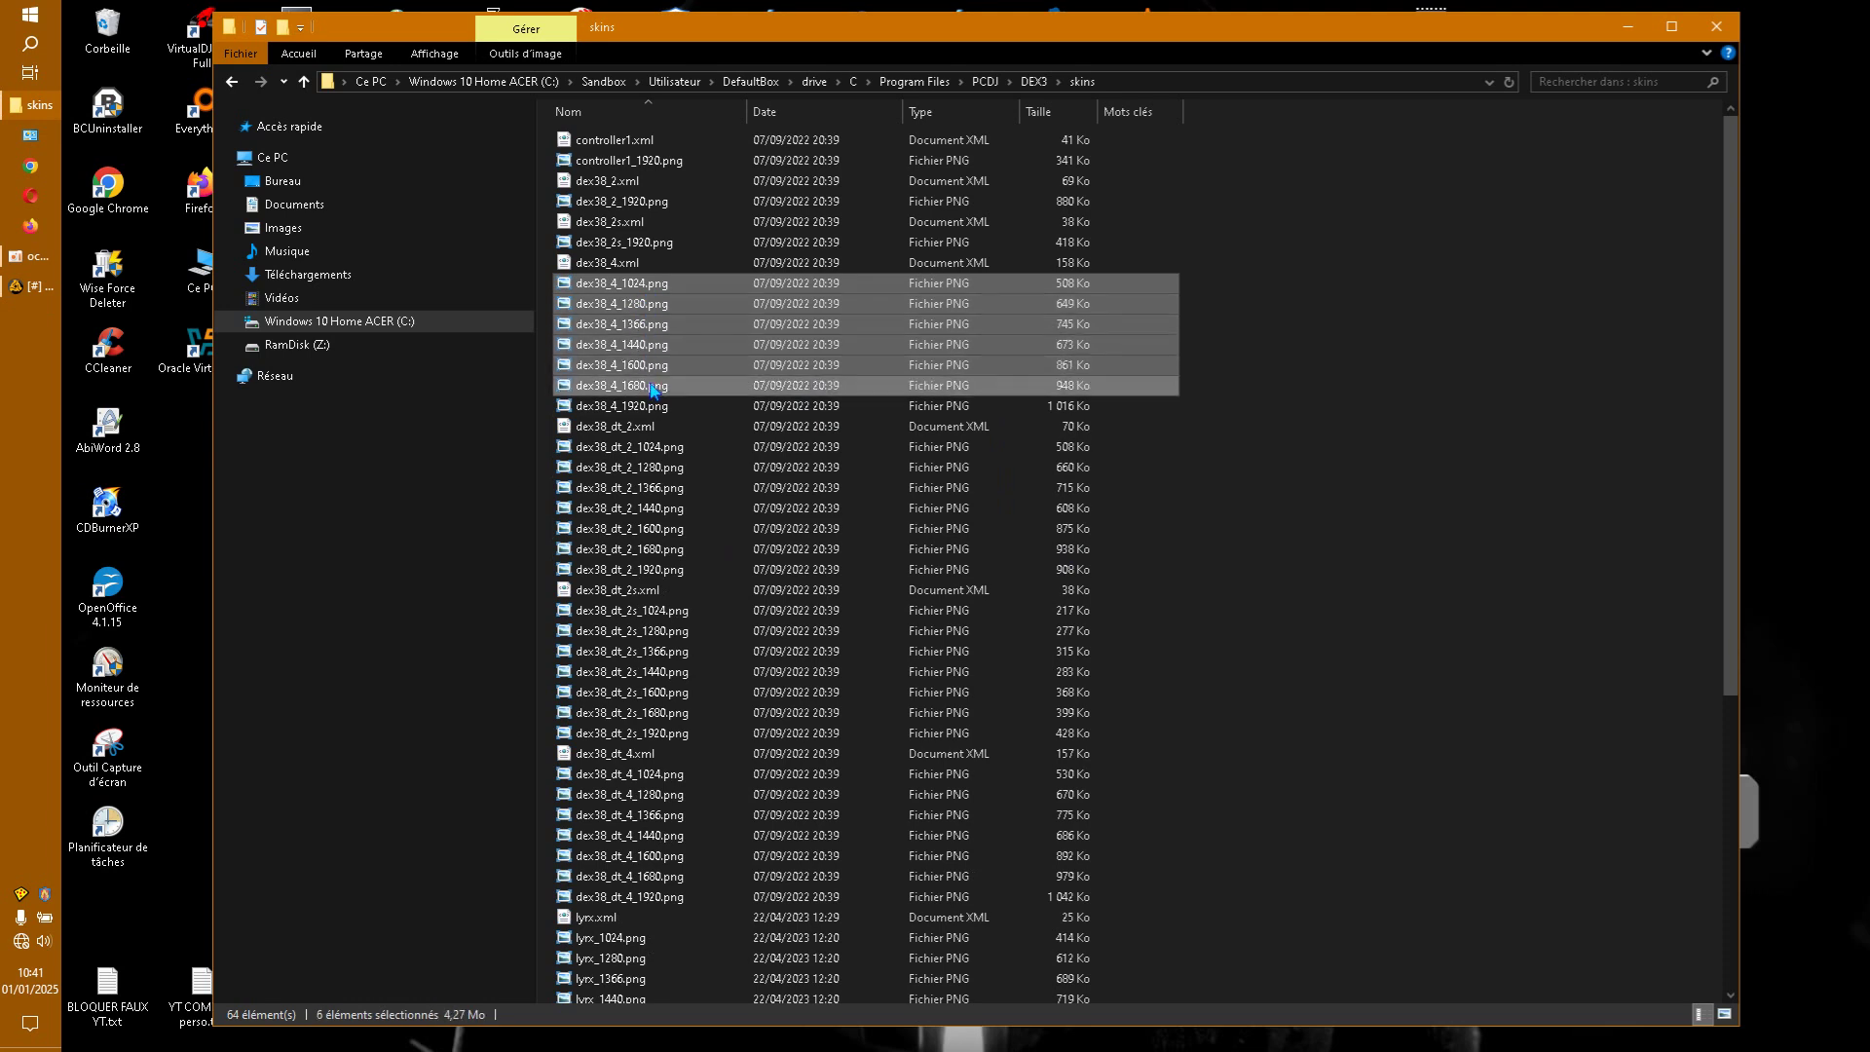
{"action": "right_click", "coordinate": [651, 385]}
{"action": "left_click", "coordinate": [793, 990]}
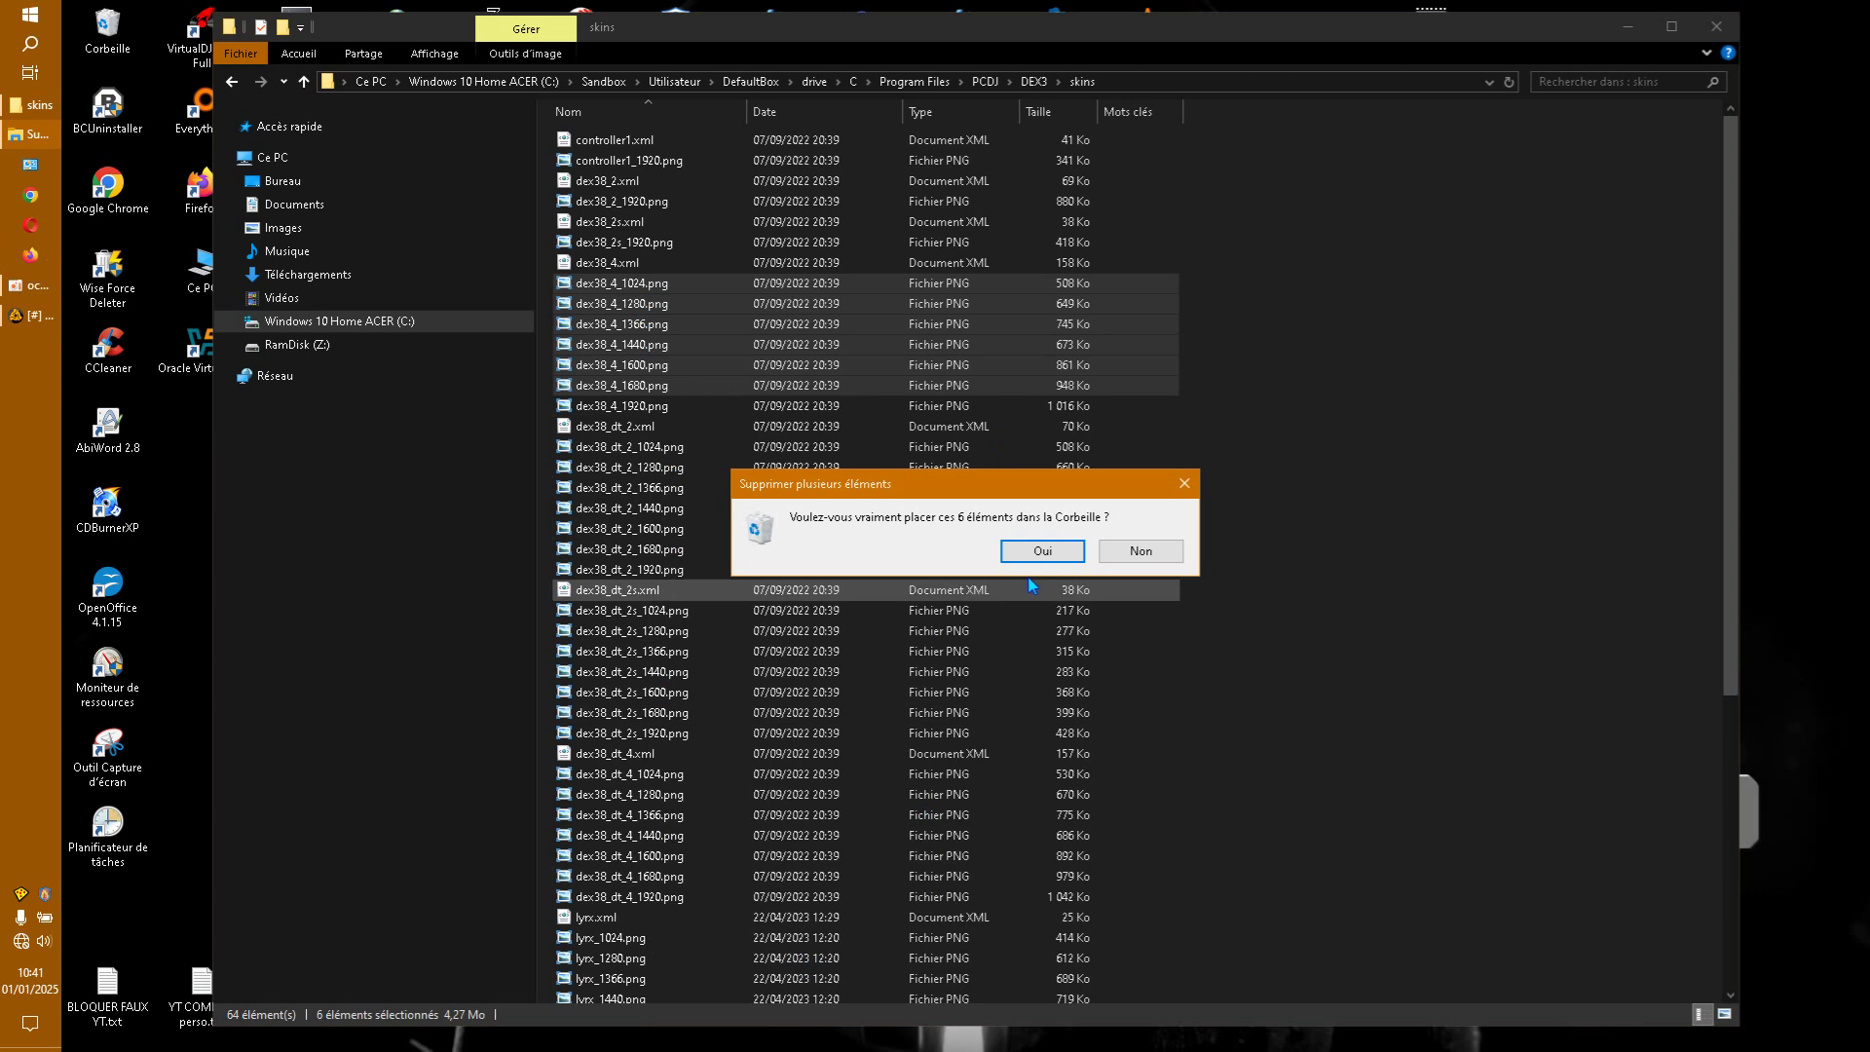
{"action": "left_click", "coordinate": [1042, 550]}
Delete the six dex38_dt_2 PNG images from 1024 to 1680, keeping the 1920 version
{"action": "left_click", "coordinate": [673, 326]}
{"action": "left_click", "coordinate": [672, 346], "text": "shift"}
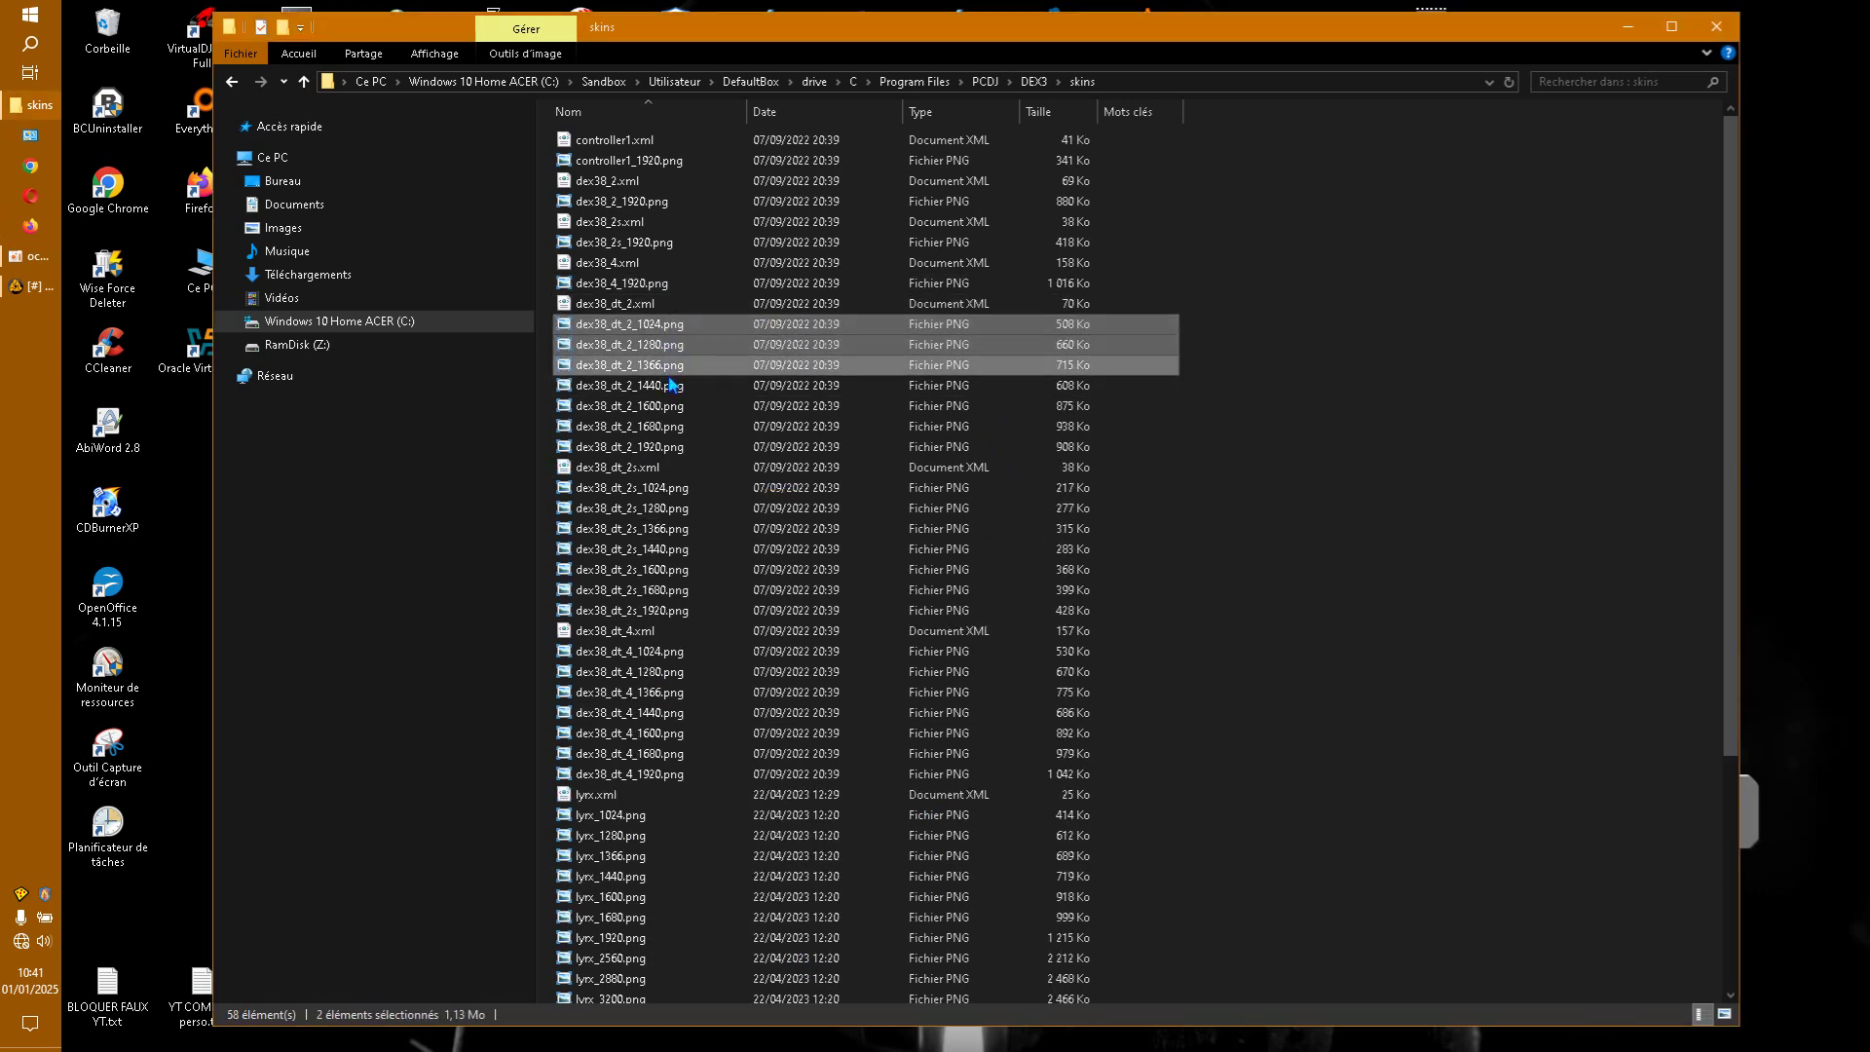
{"action": "left_click", "coordinate": [673, 407], "text": "shift"}
{"action": "left_click", "coordinate": [672, 429], "text": "shift"}
{"action": "right_click", "coordinate": [672, 429]}
{"action": "left_click", "coordinate": [781, 986]}
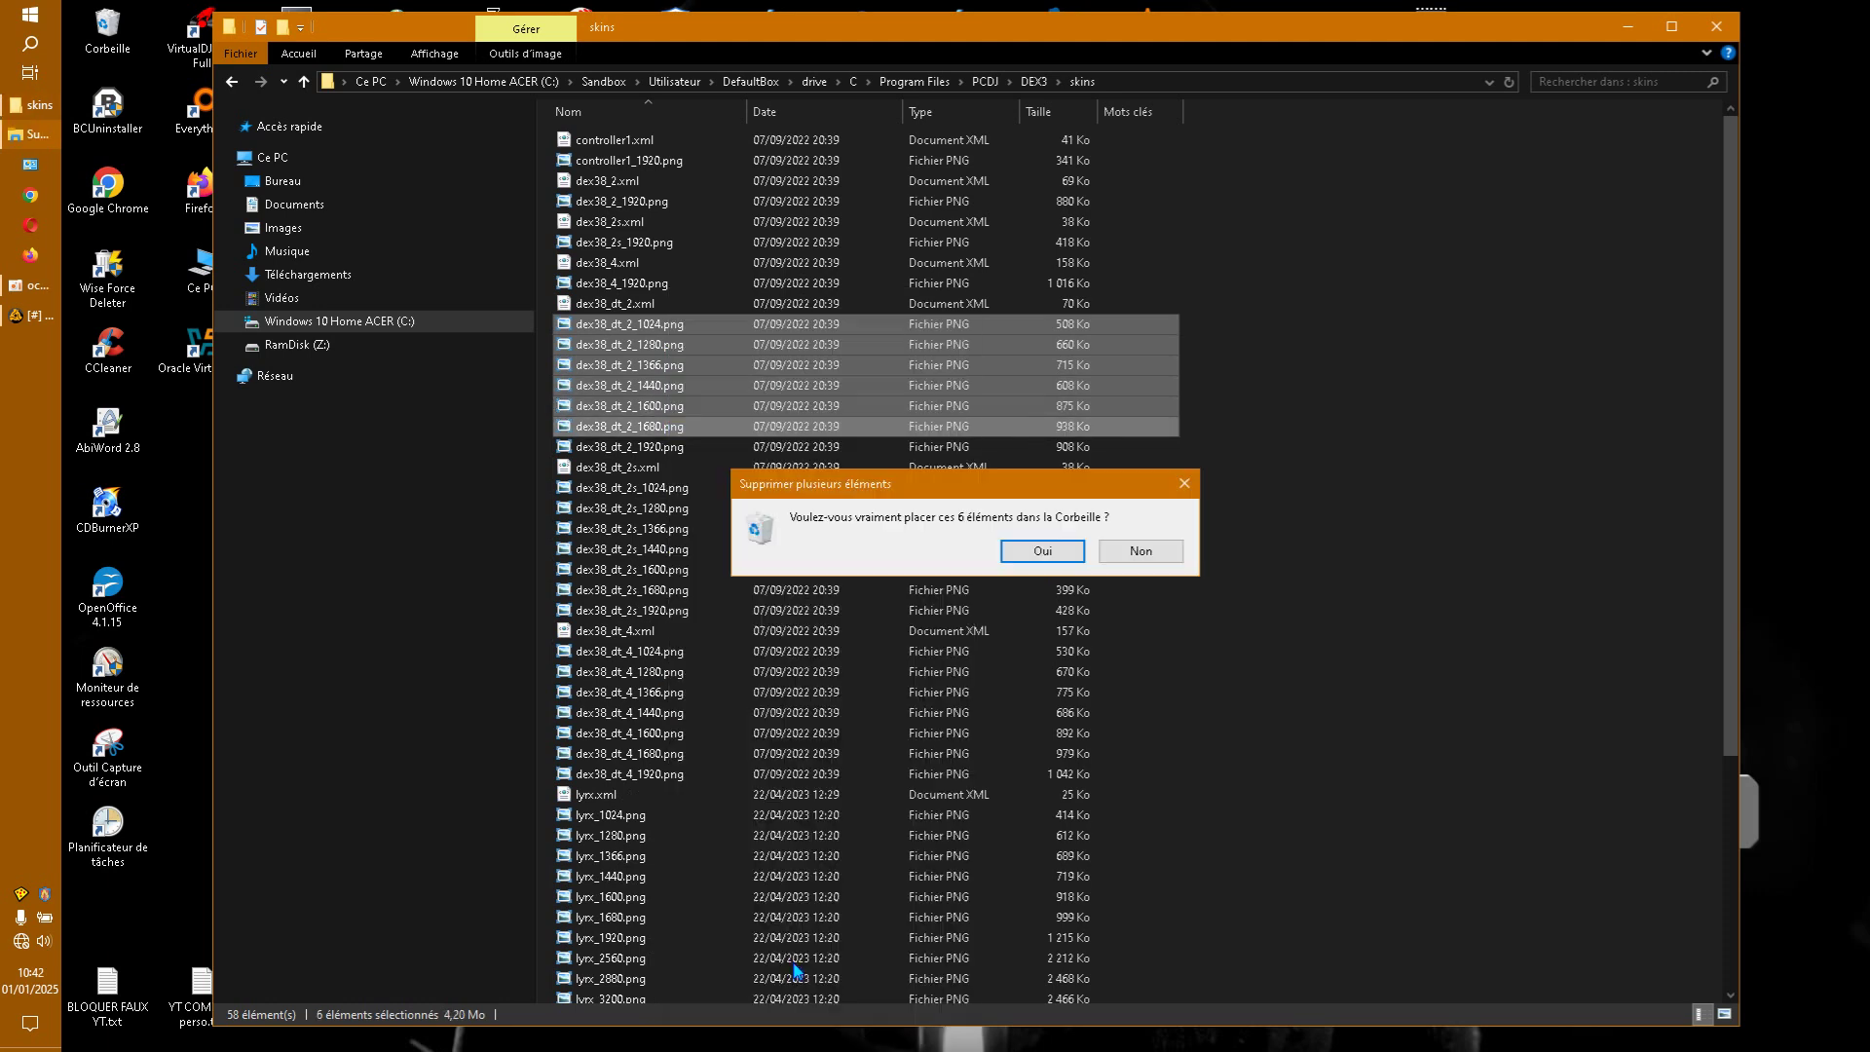
{"action": "left_click", "coordinate": [1036, 552]}
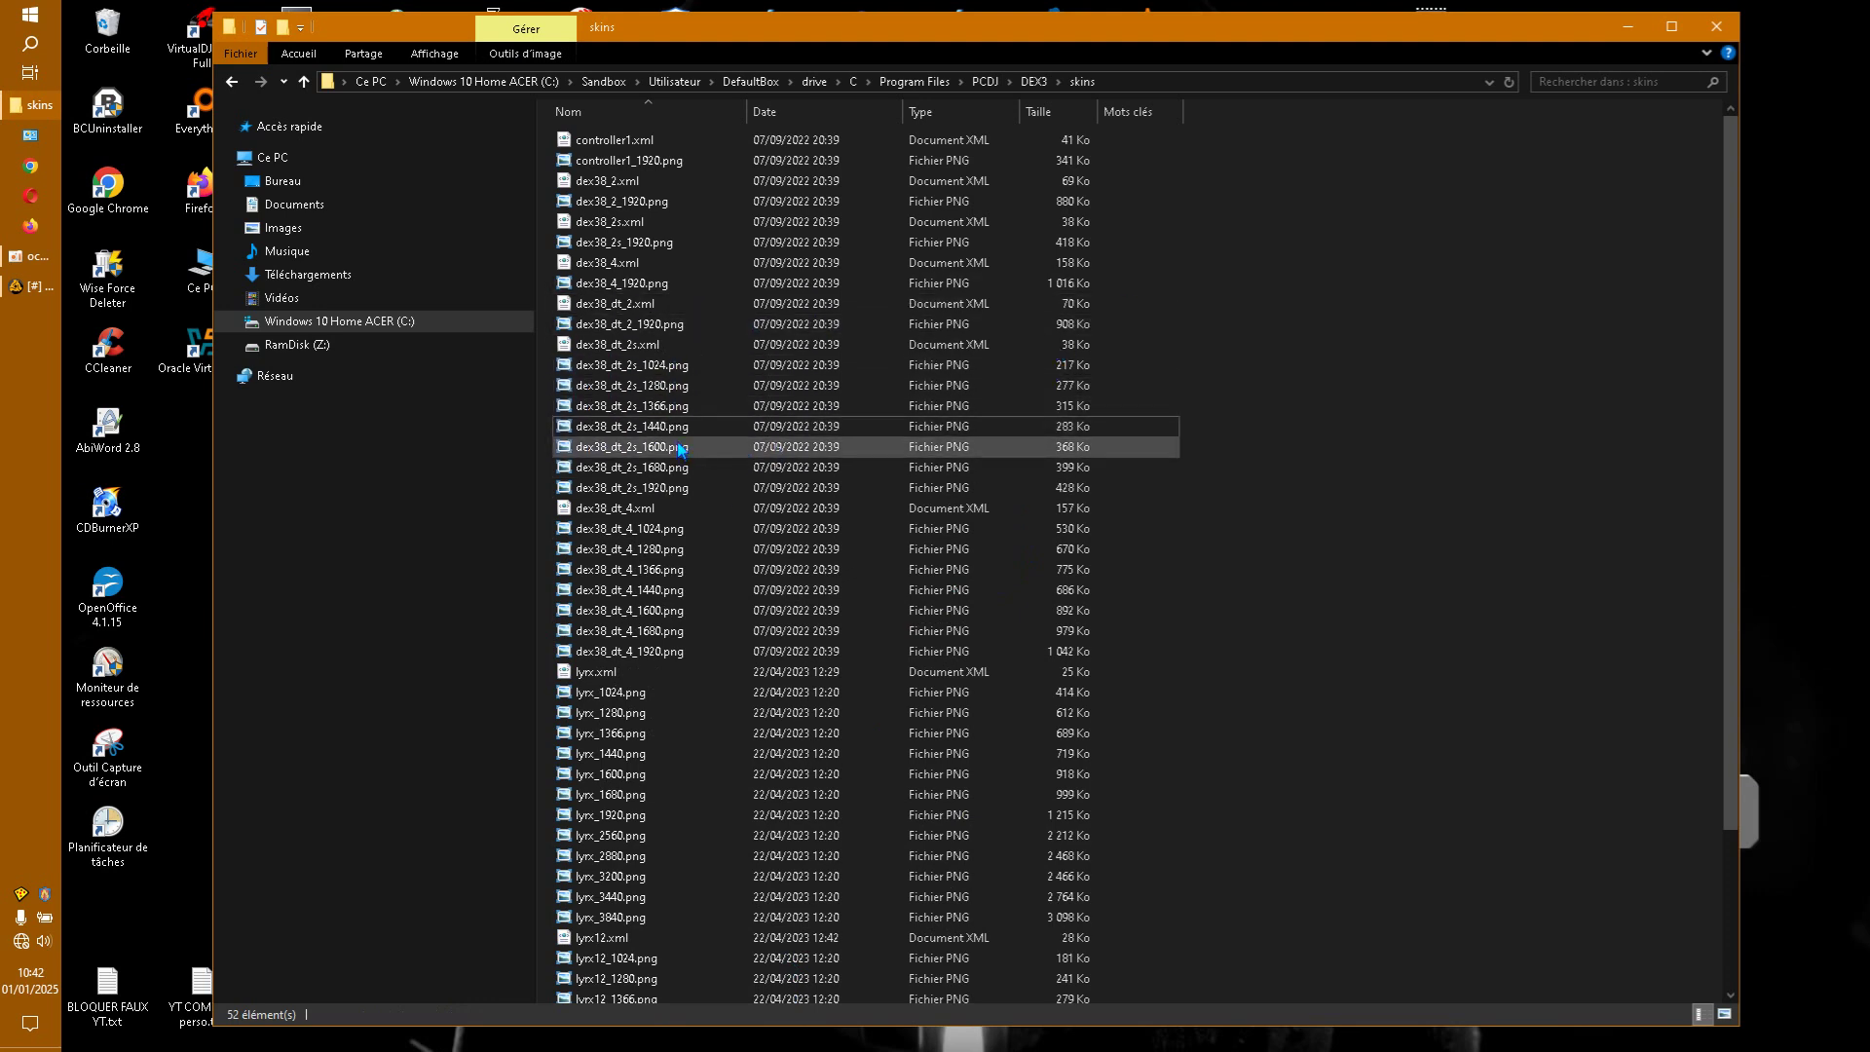
Delete the six dex38_dt_2s PNG images from 1024 to 1680, keeping dex38_dt_2s_1920.png
{"action": "left_click", "coordinate": [679, 368]}
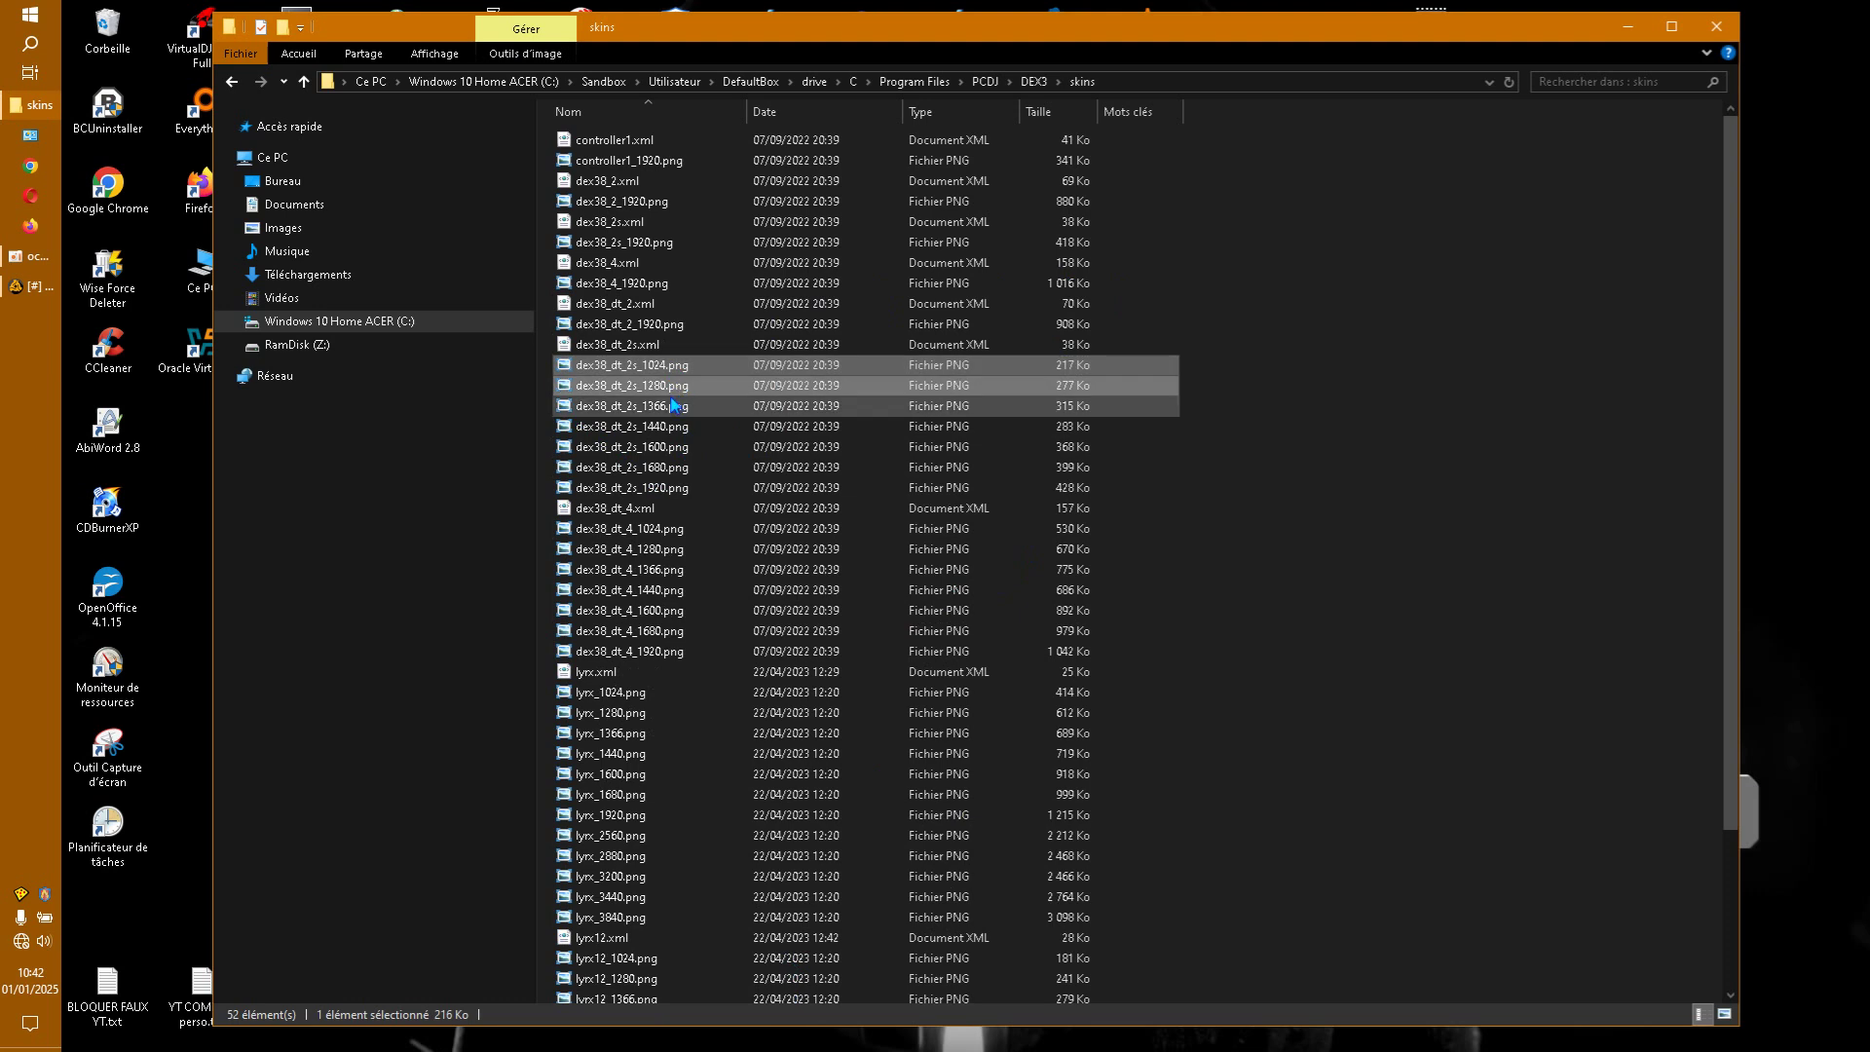
{"action": "left_click", "coordinate": [670, 406], "text": "ctrl"}
{"action": "left_click", "coordinate": [672, 427], "text": "ctrl"}
{"action": "left_click", "coordinate": [677, 447], "text": "ctrl"}
{"action": "left_click", "coordinate": [679, 470], "text": "ctrl"}
{"action": "right_click", "coordinate": [679, 469]}
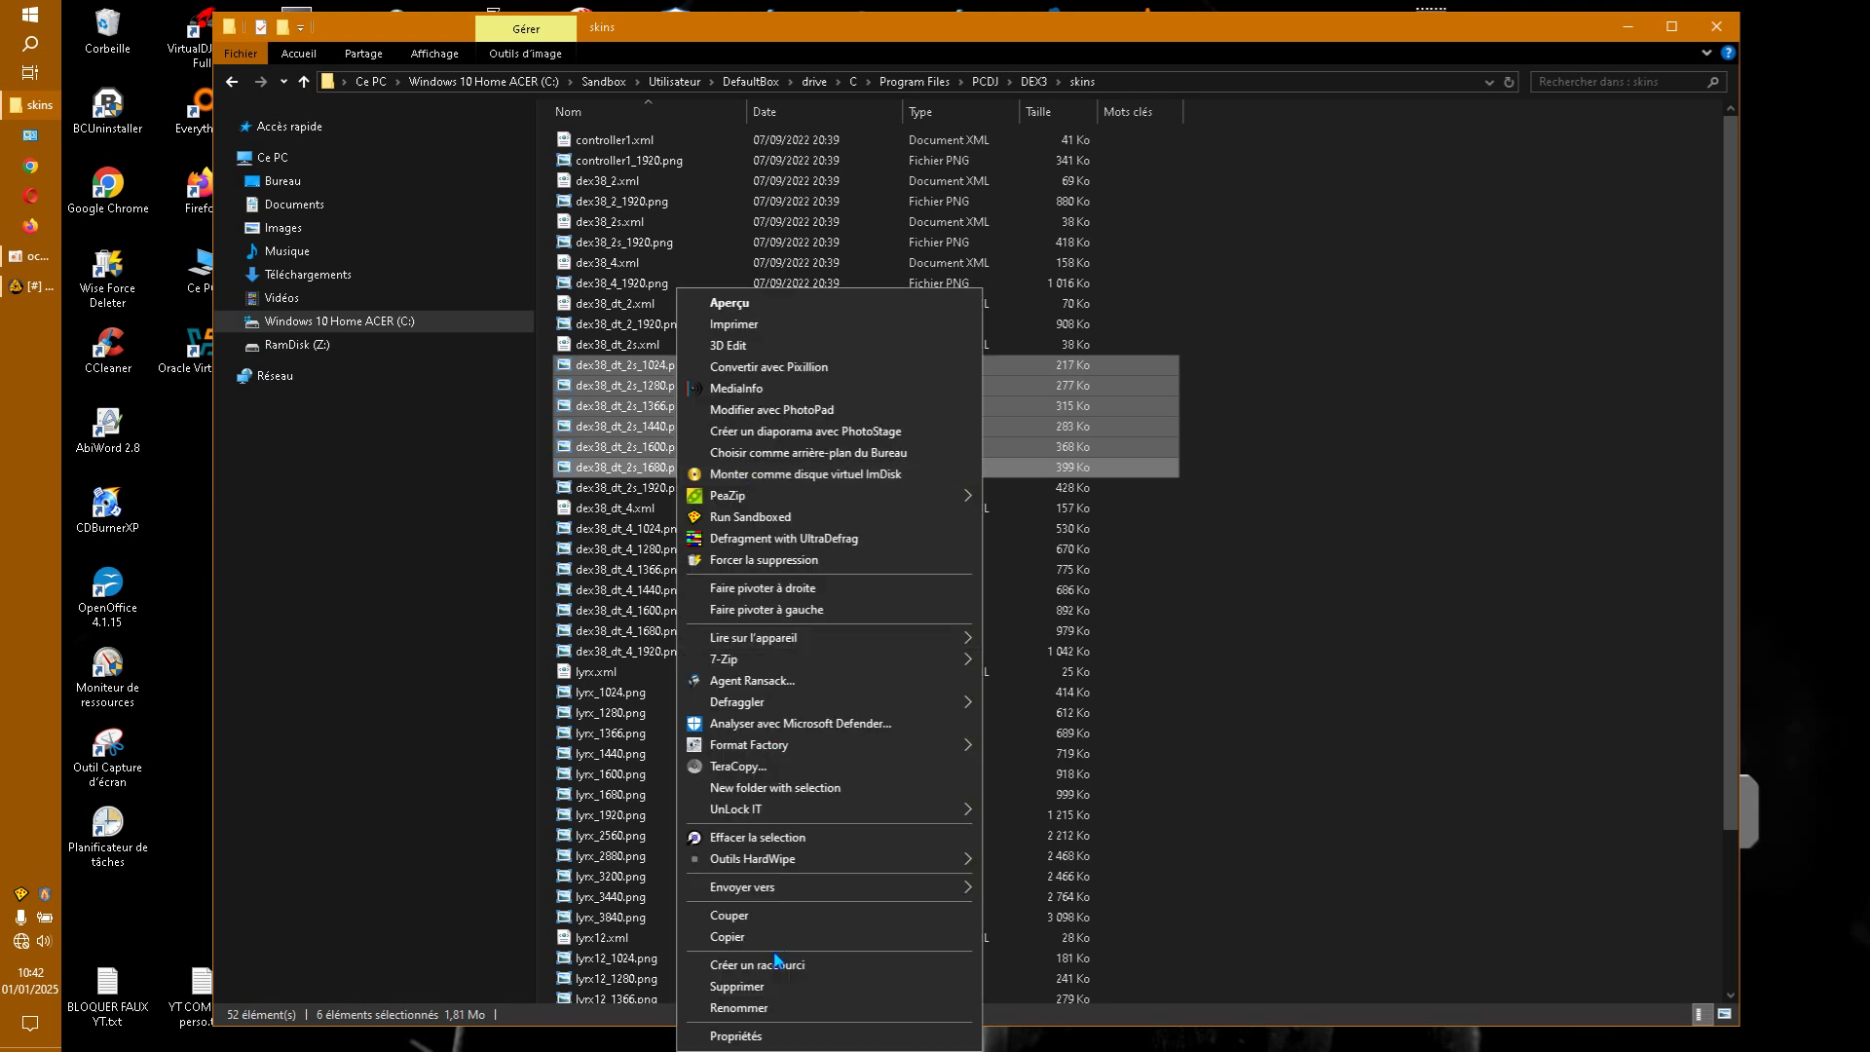
{"action": "left_click", "coordinate": [765, 985]}
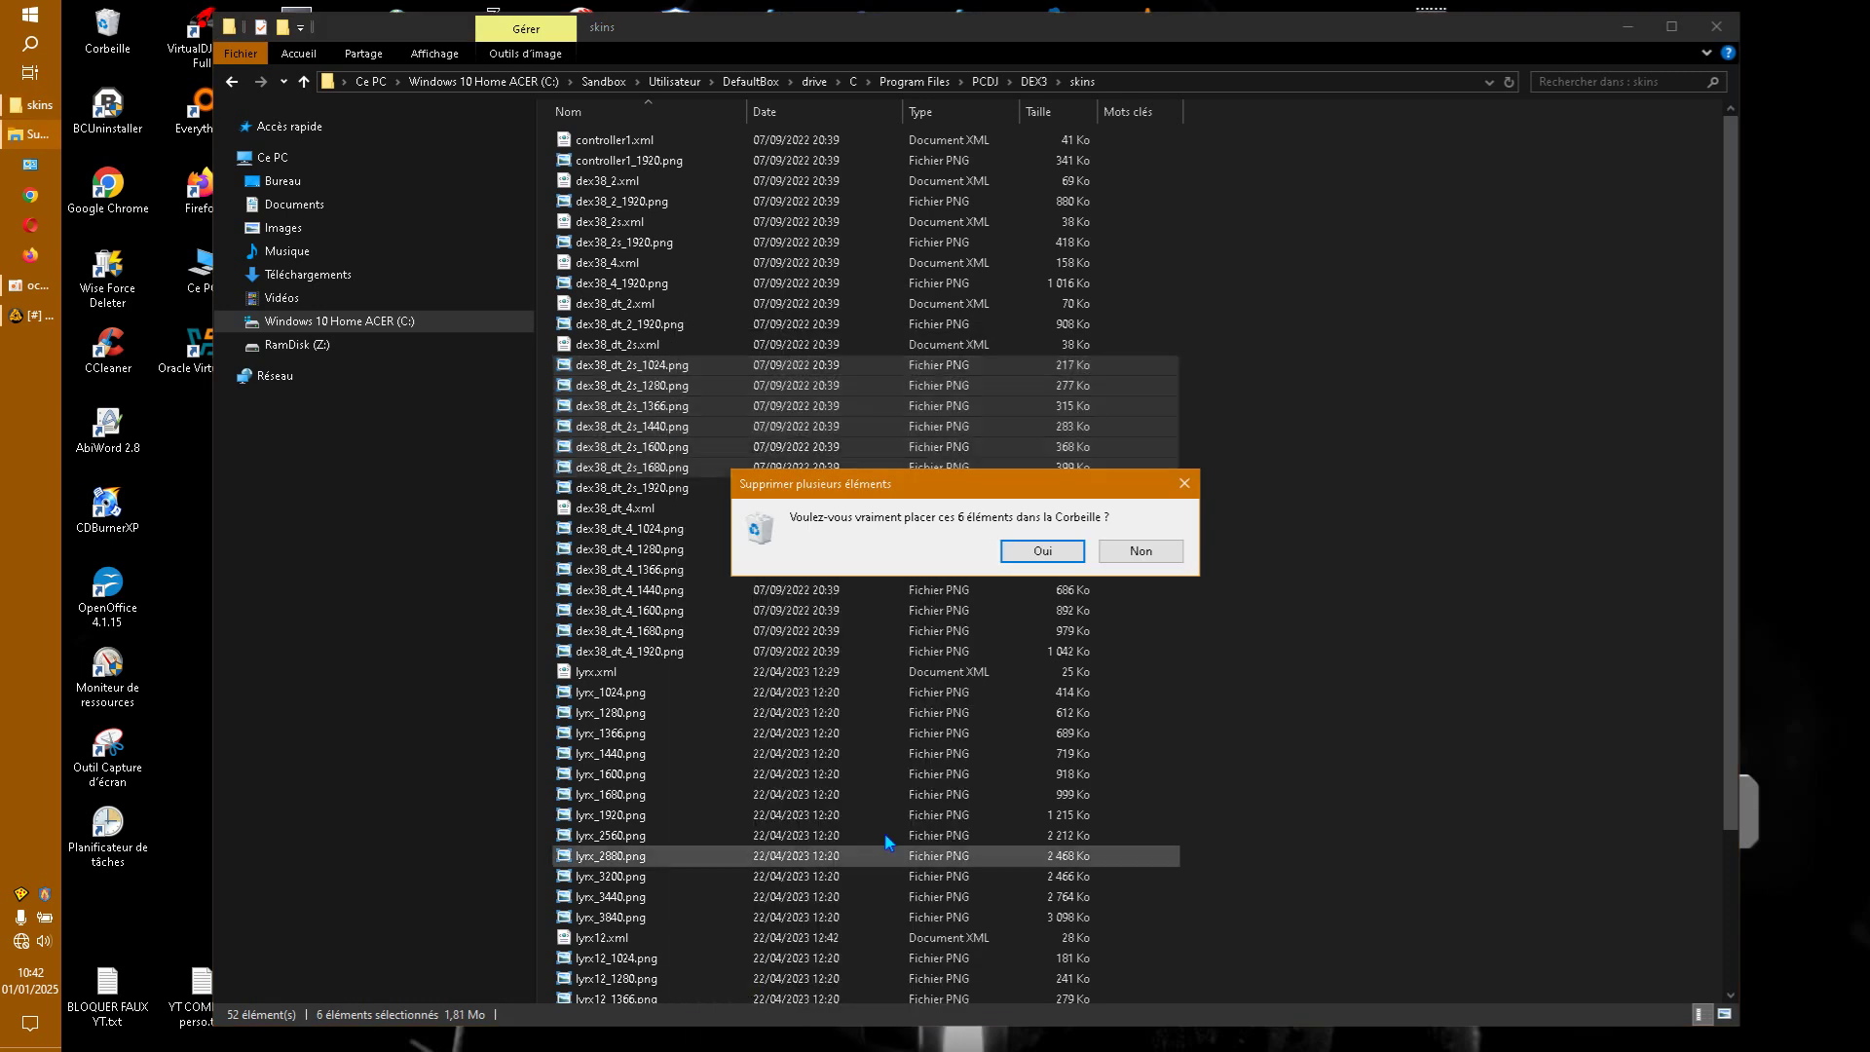
{"action": "left_click", "coordinate": [1020, 556]}
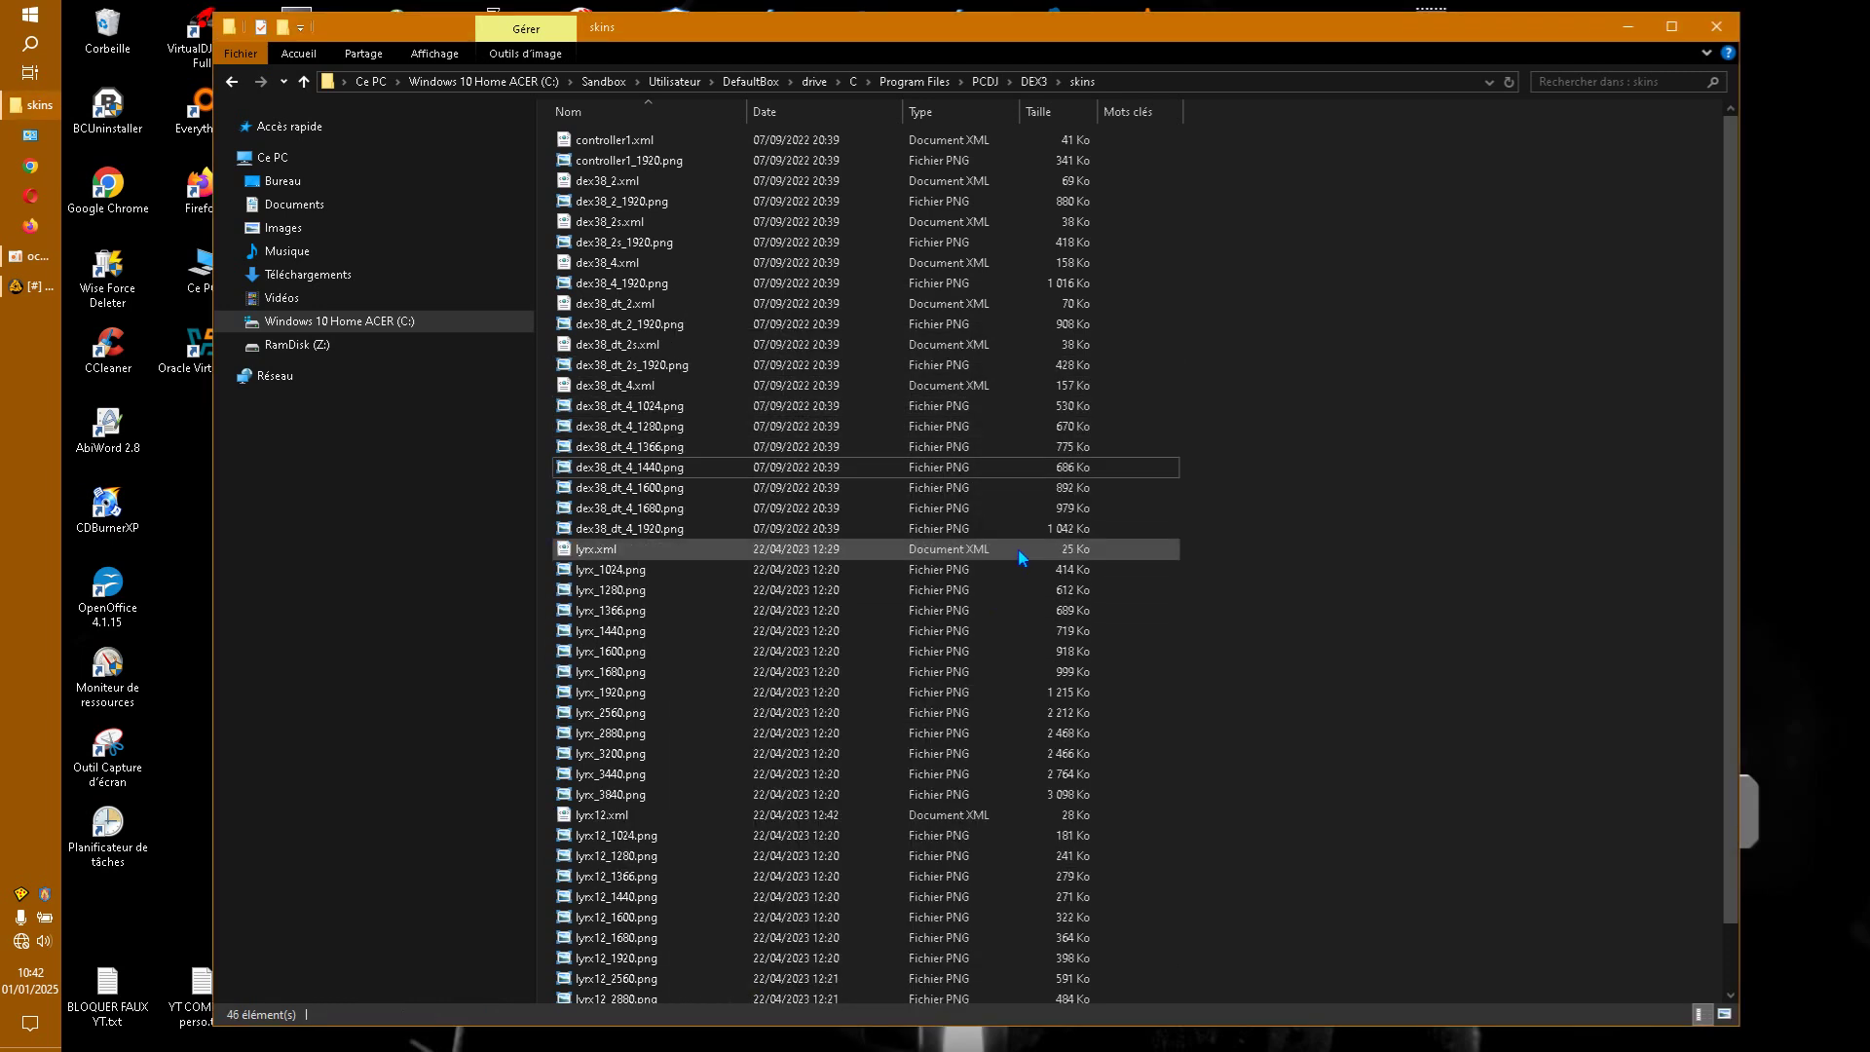
Delete the six dex38_dt_4 PNG images from 1024 to 1680, keeping dex38_dt_4_1920.png
{"action": "left_click", "coordinate": [682, 407]}
{"action": "left_click", "coordinate": [680, 429], "text": "ctrl"}
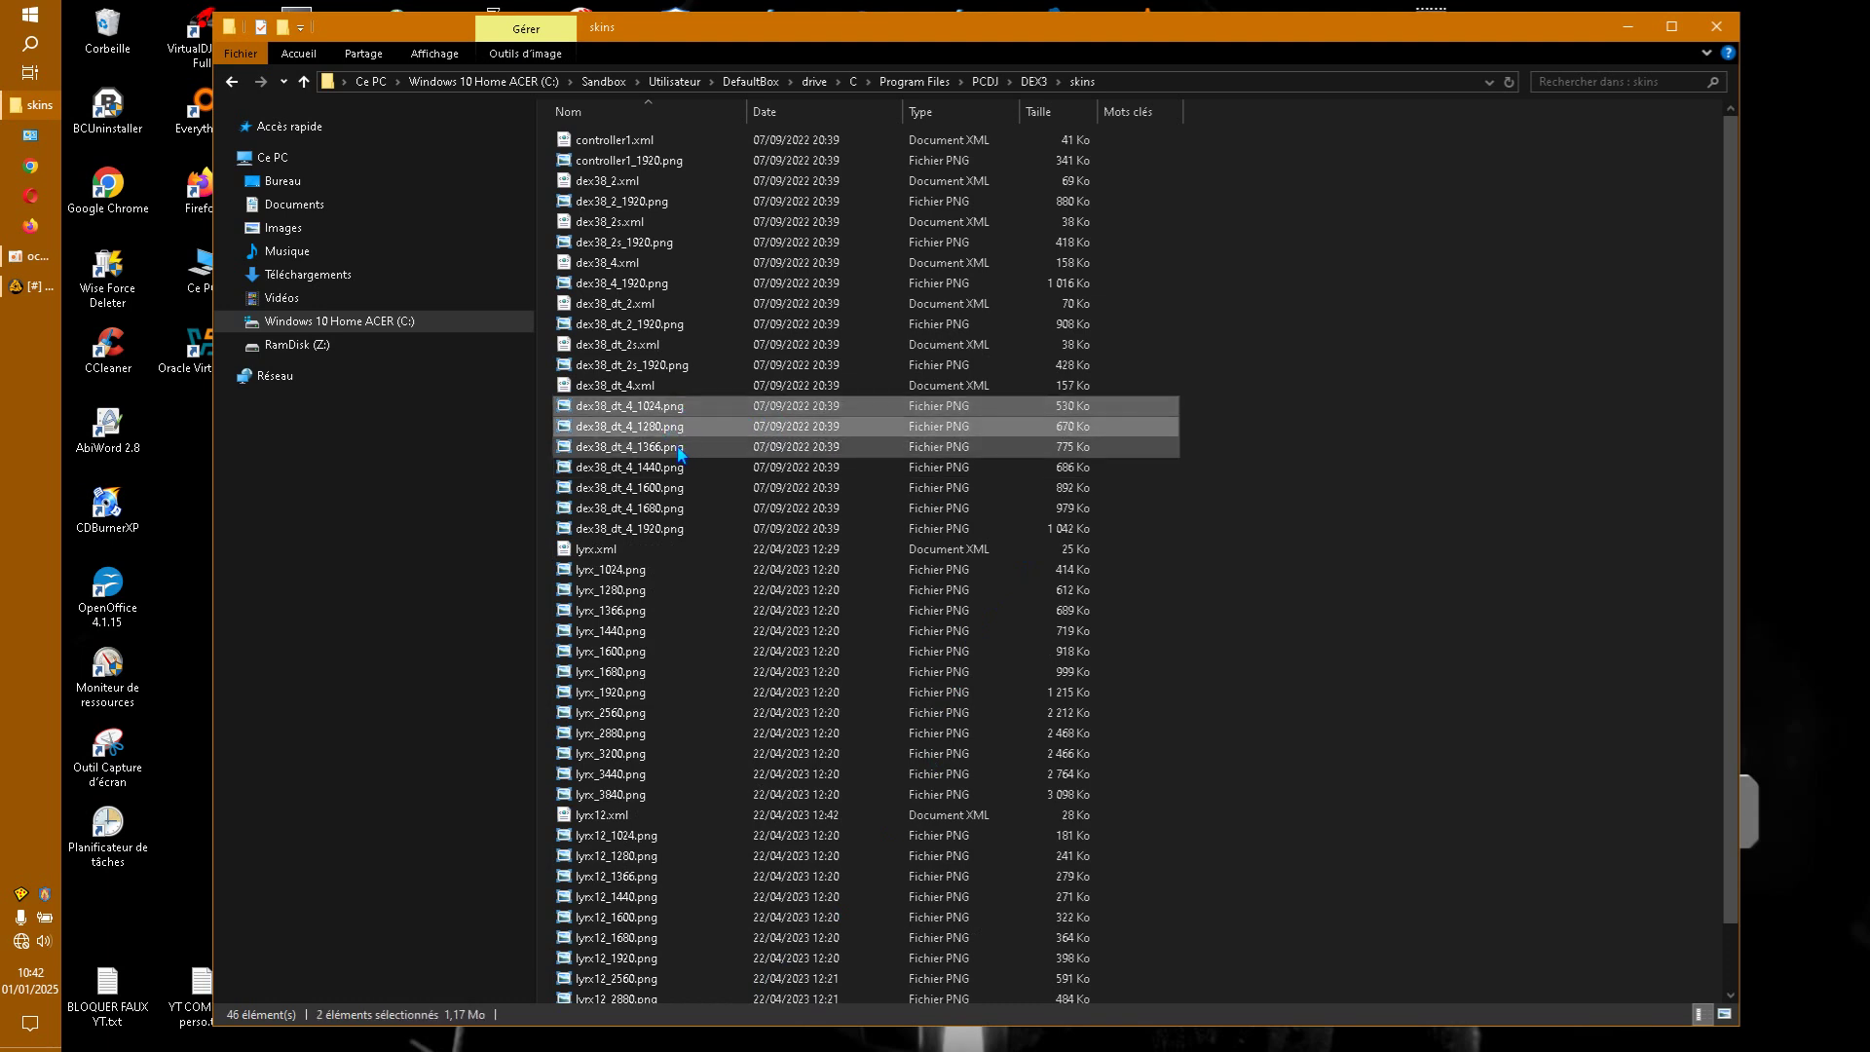
{"action": "left_click", "coordinate": [680, 450], "text": "ctrl"}
{"action": "left_click", "coordinate": [678, 471], "text": "ctrl"}
{"action": "left_click", "coordinate": [675, 490], "text": "ctrl"}
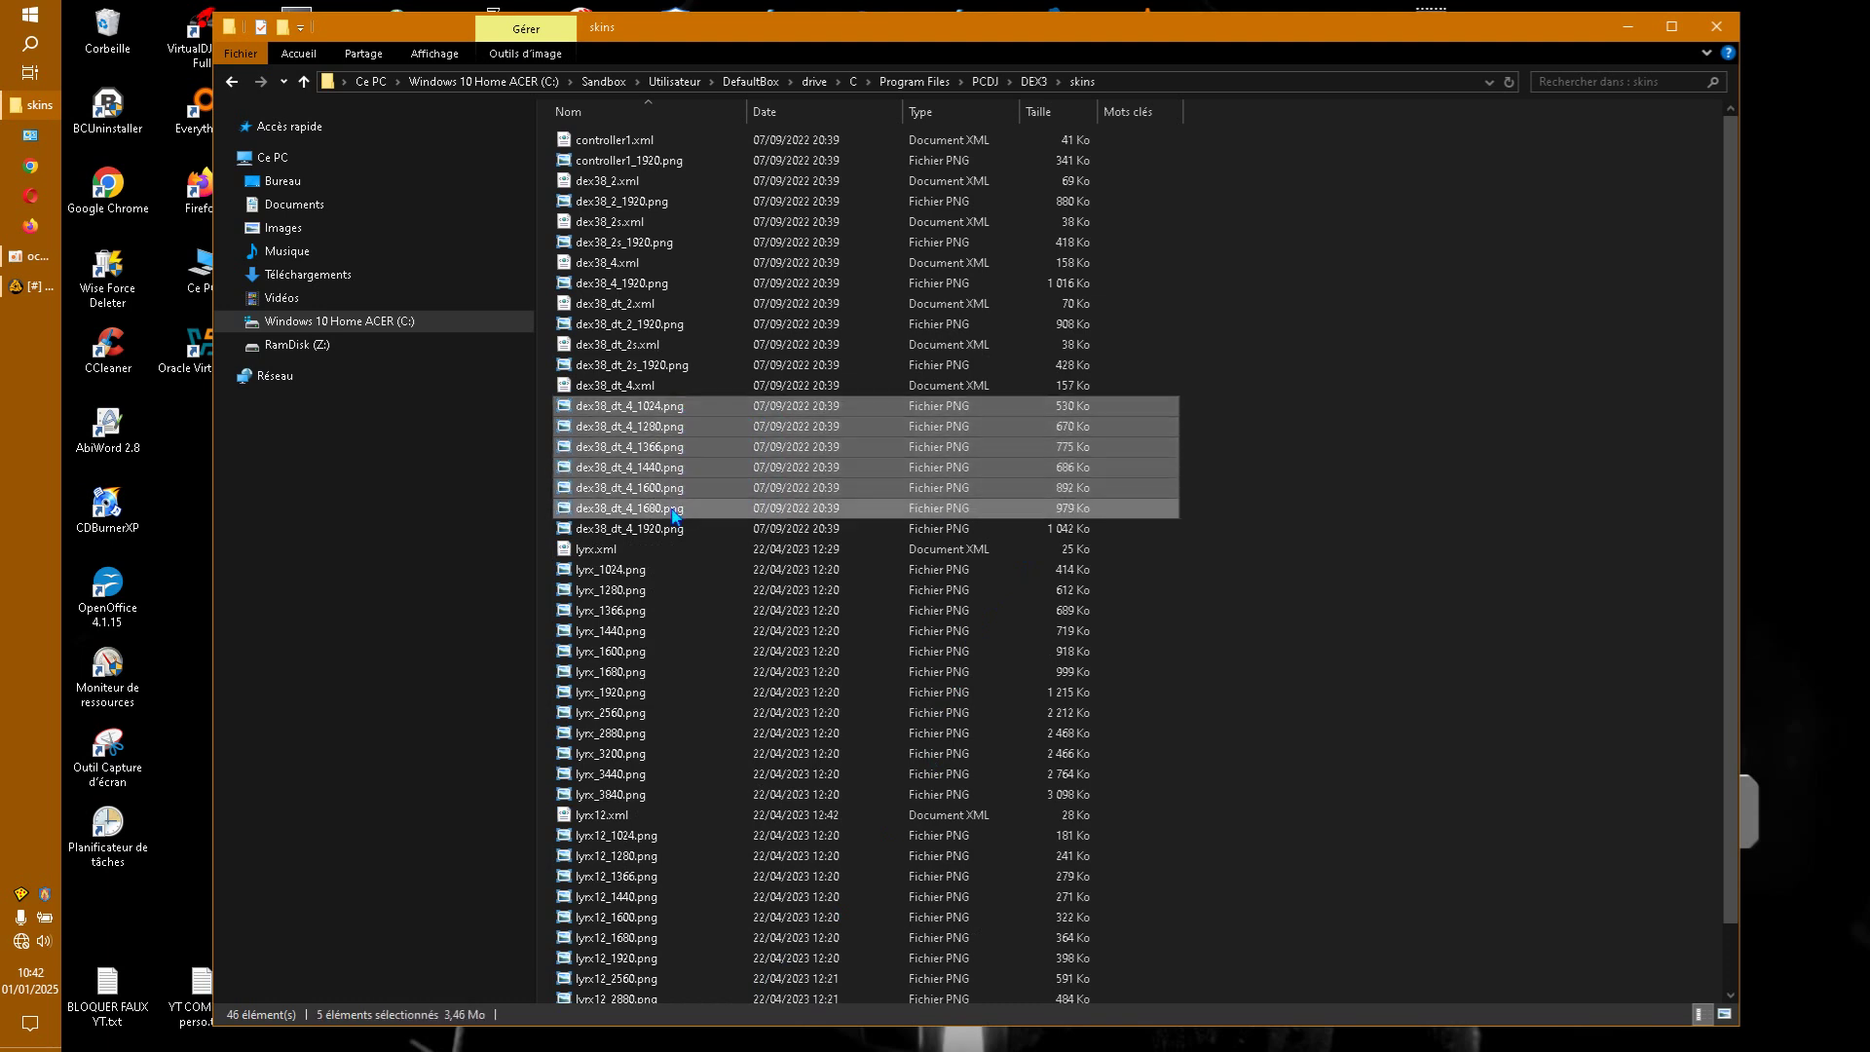
{"action": "left_click", "coordinate": [675, 510], "text": "ctrl"}
{"action": "right_click", "coordinate": [675, 510]}
{"action": "left_click", "coordinate": [759, 987]}
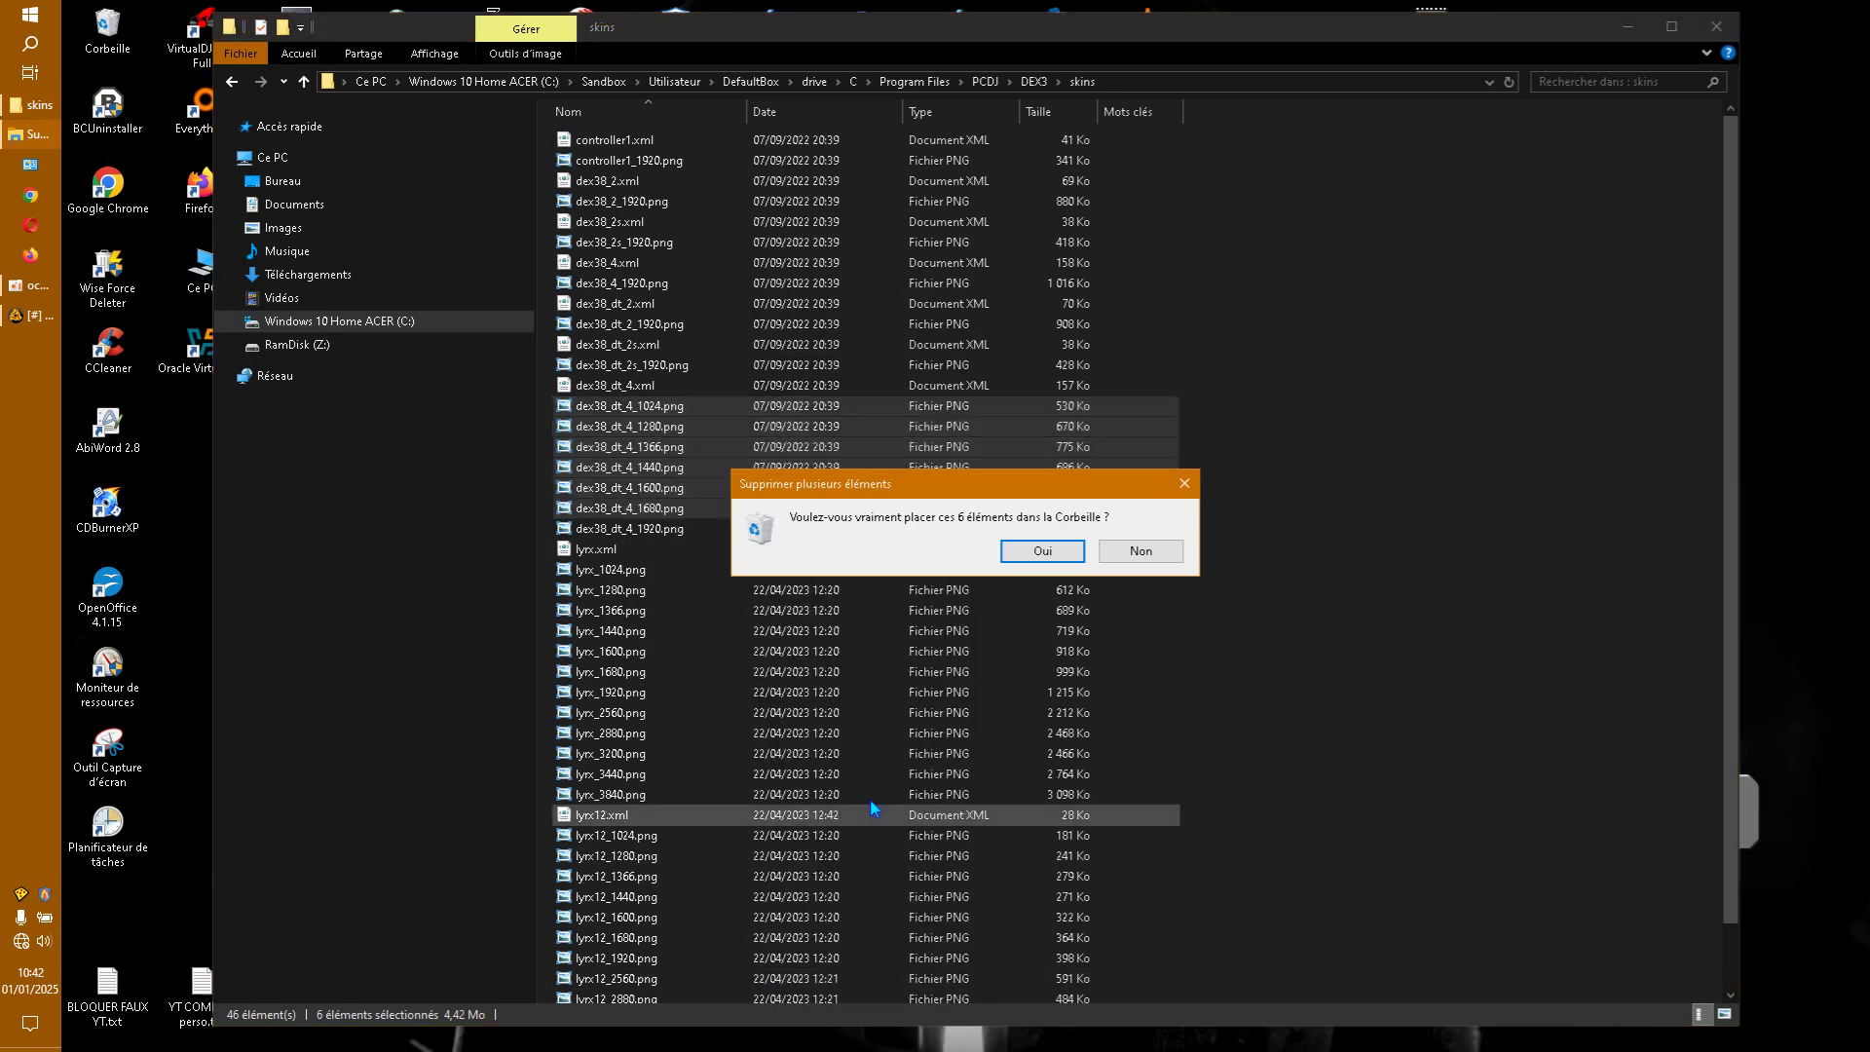
{"action": "left_click", "coordinate": [1063, 553]}
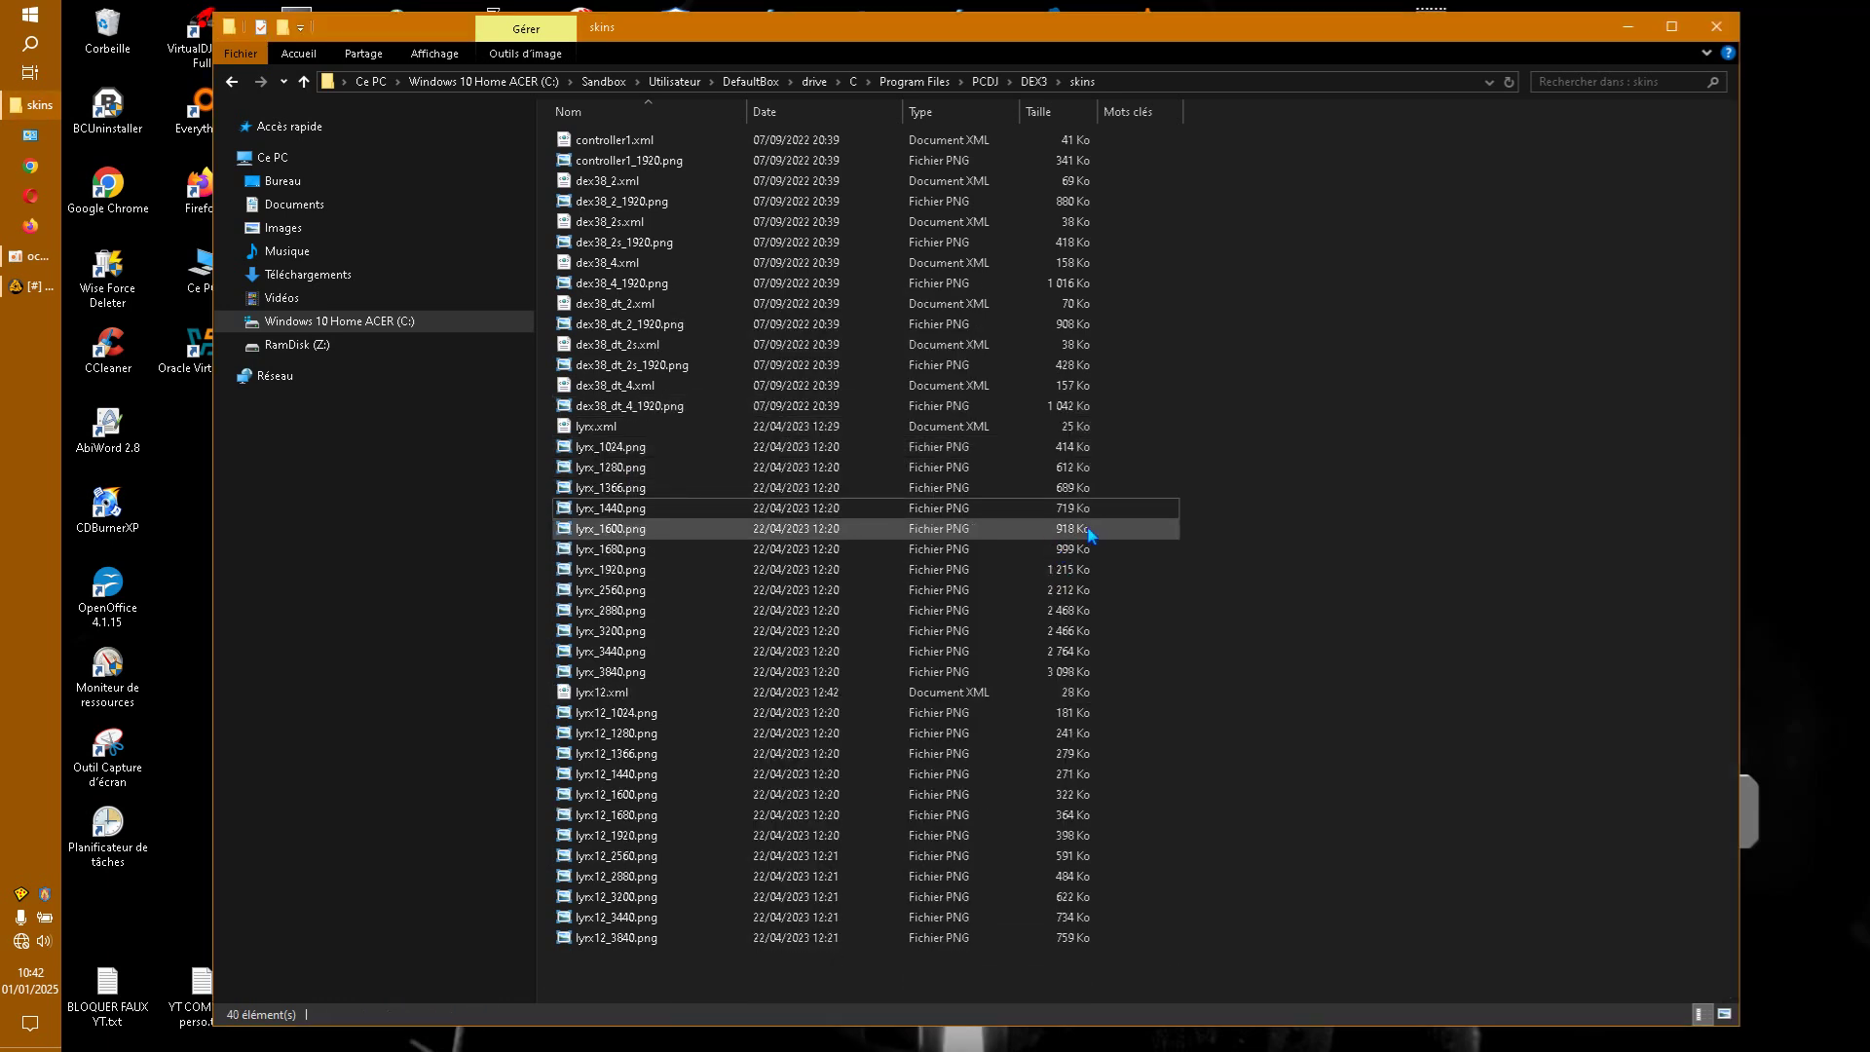
Delete the eleven lyrx PNG images from 1024 to 1680 and 2560 to 3840, keeping lyrx_1920.png
{"action": "left_click", "coordinate": [618, 447]}
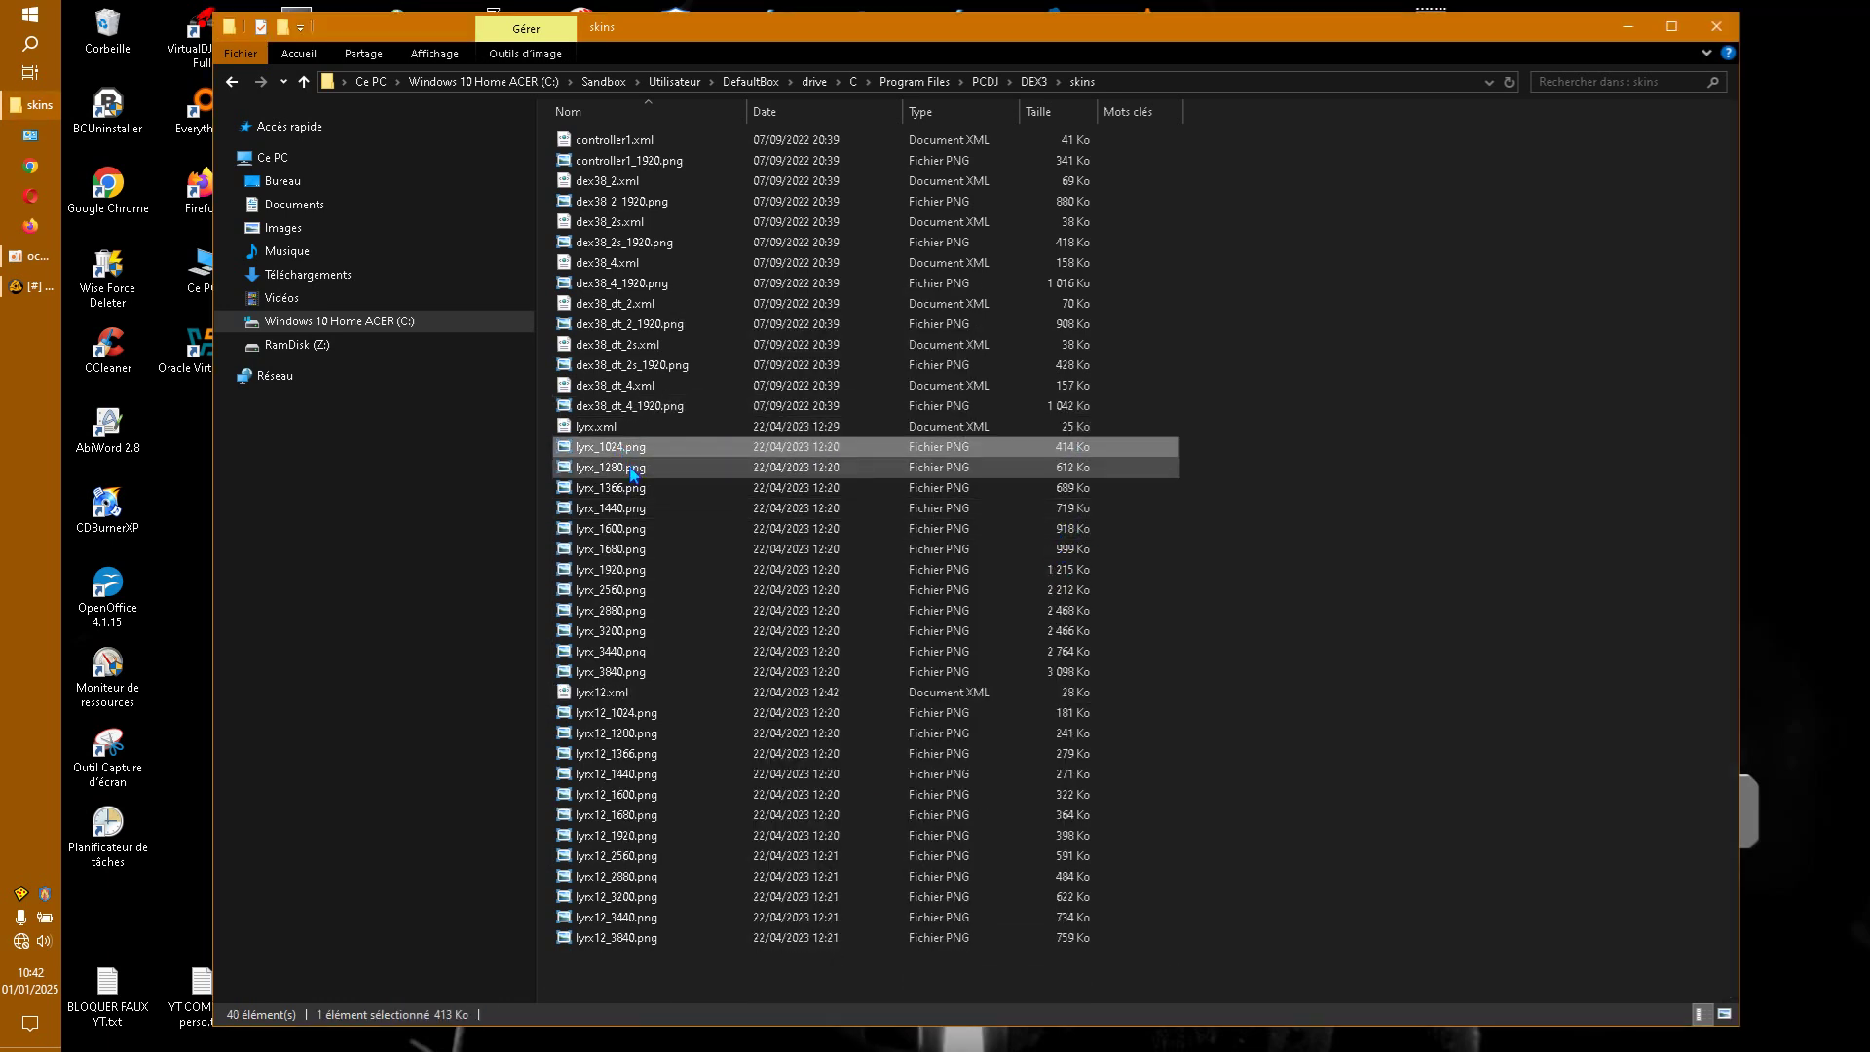
{"action": "left_click", "coordinate": [631, 468], "text": "ctrl"}
{"action": "left_click", "coordinate": [631, 488], "text": "ctrl"}
{"action": "left_click", "coordinate": [632, 509], "text": "ctrl"}
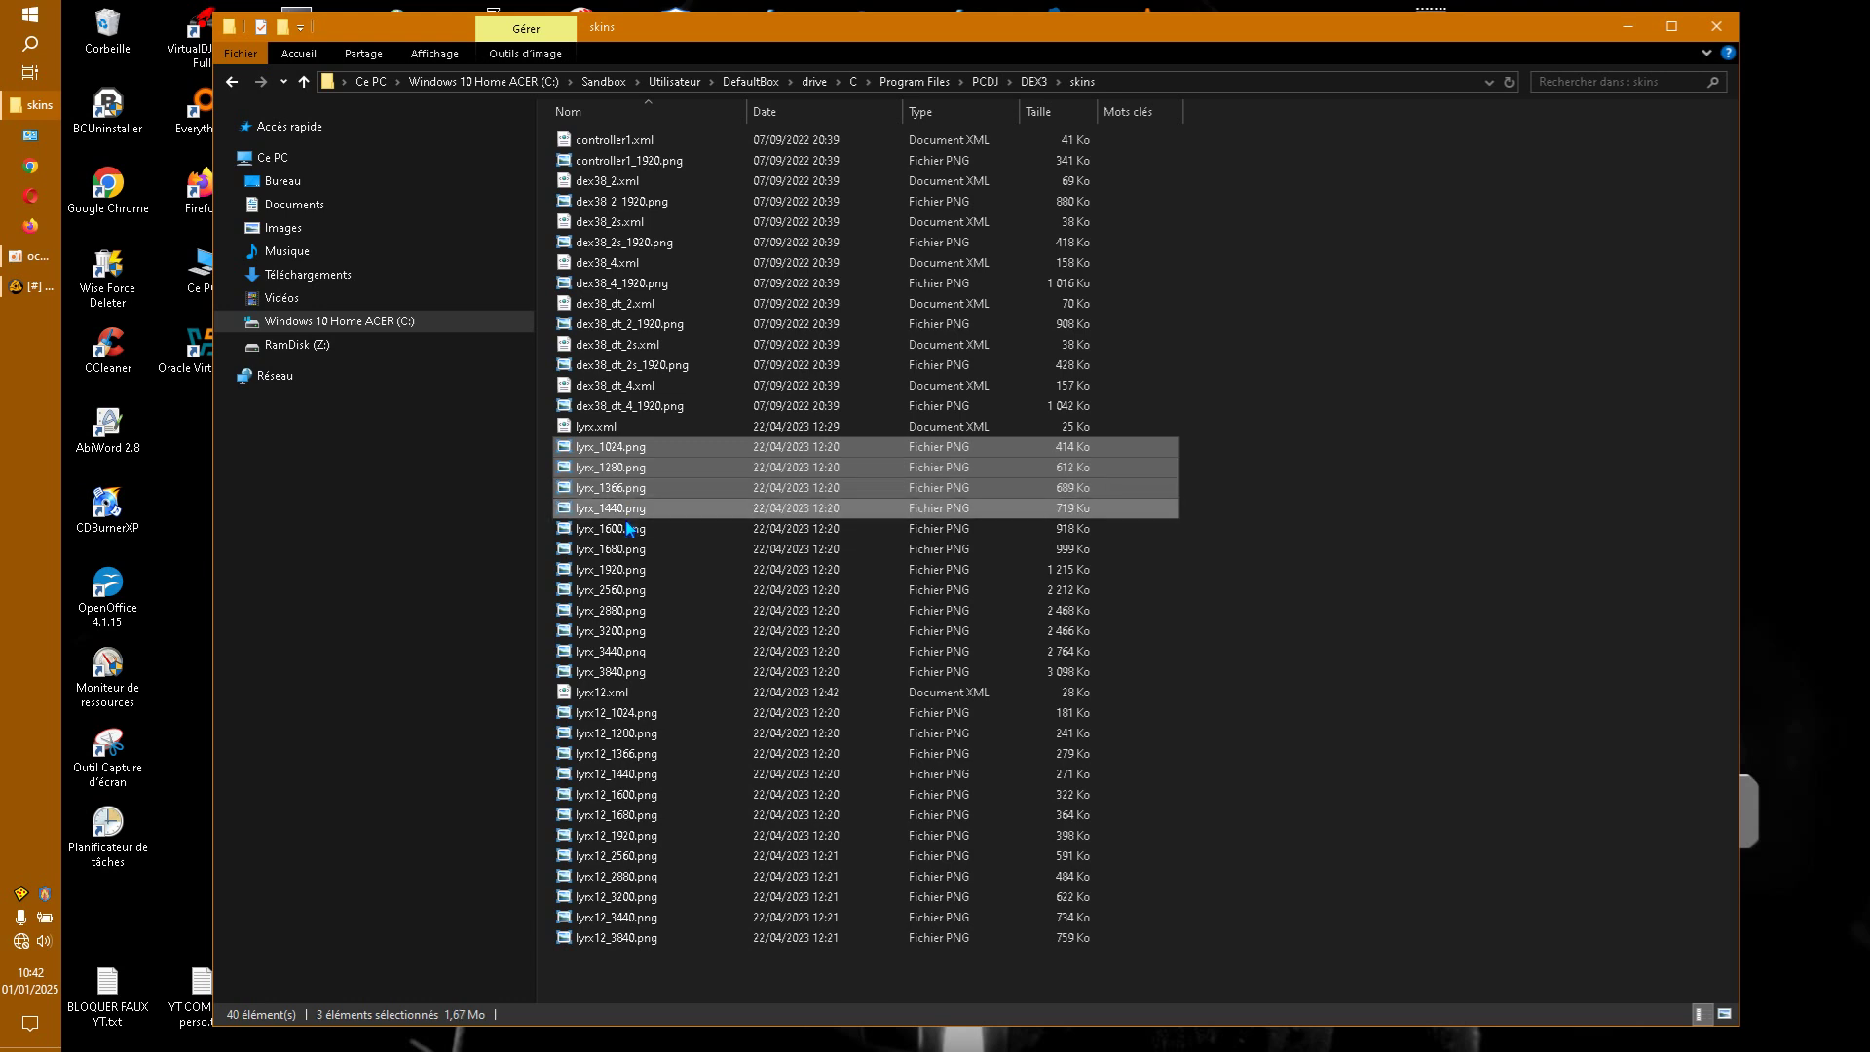
{"action": "left_click", "coordinate": [631, 529], "text": "ctrl"}
{"action": "left_click", "coordinate": [631, 550], "text": "ctrl"}
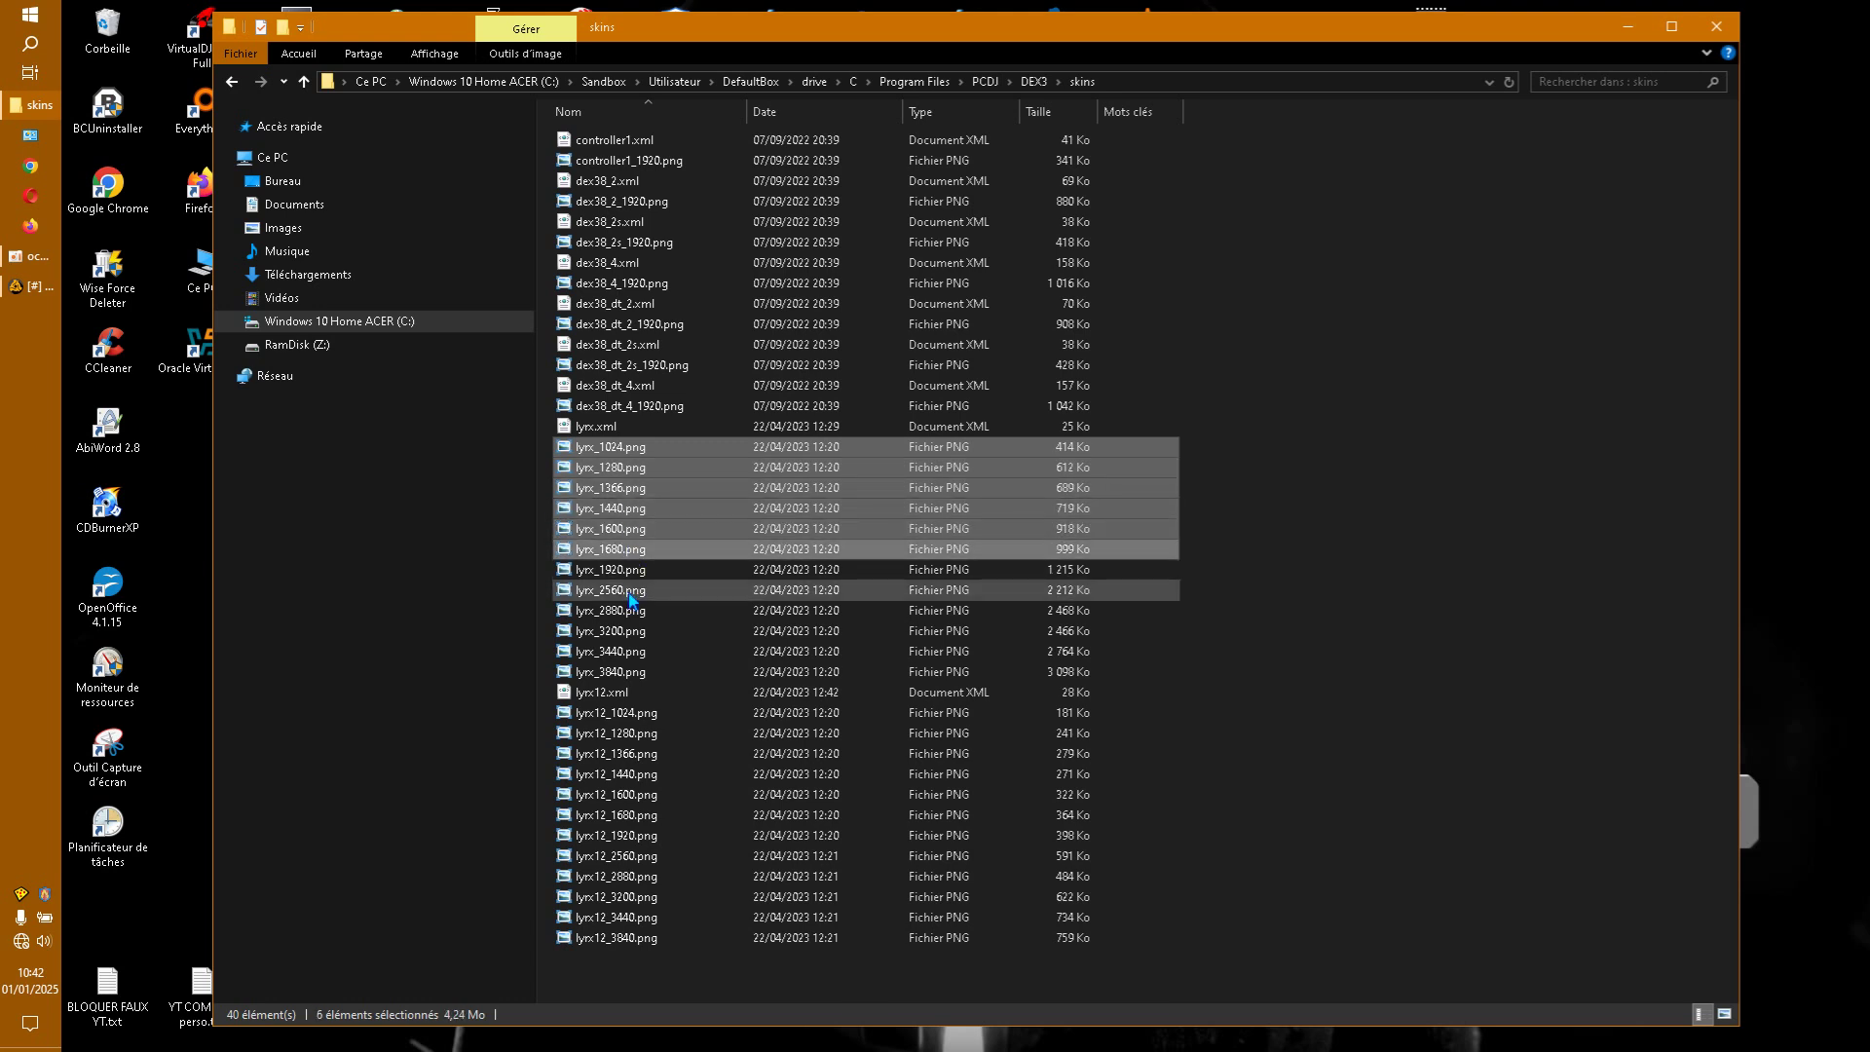
{"action": "left_click", "coordinate": [632, 590], "text": "ctrl"}
{"action": "left_click", "coordinate": [632, 611], "text": "ctrl"}
{"action": "left_click", "coordinate": [631, 631], "text": "ctrl"}
{"action": "left_click", "coordinate": [631, 651], "text": "ctrl"}
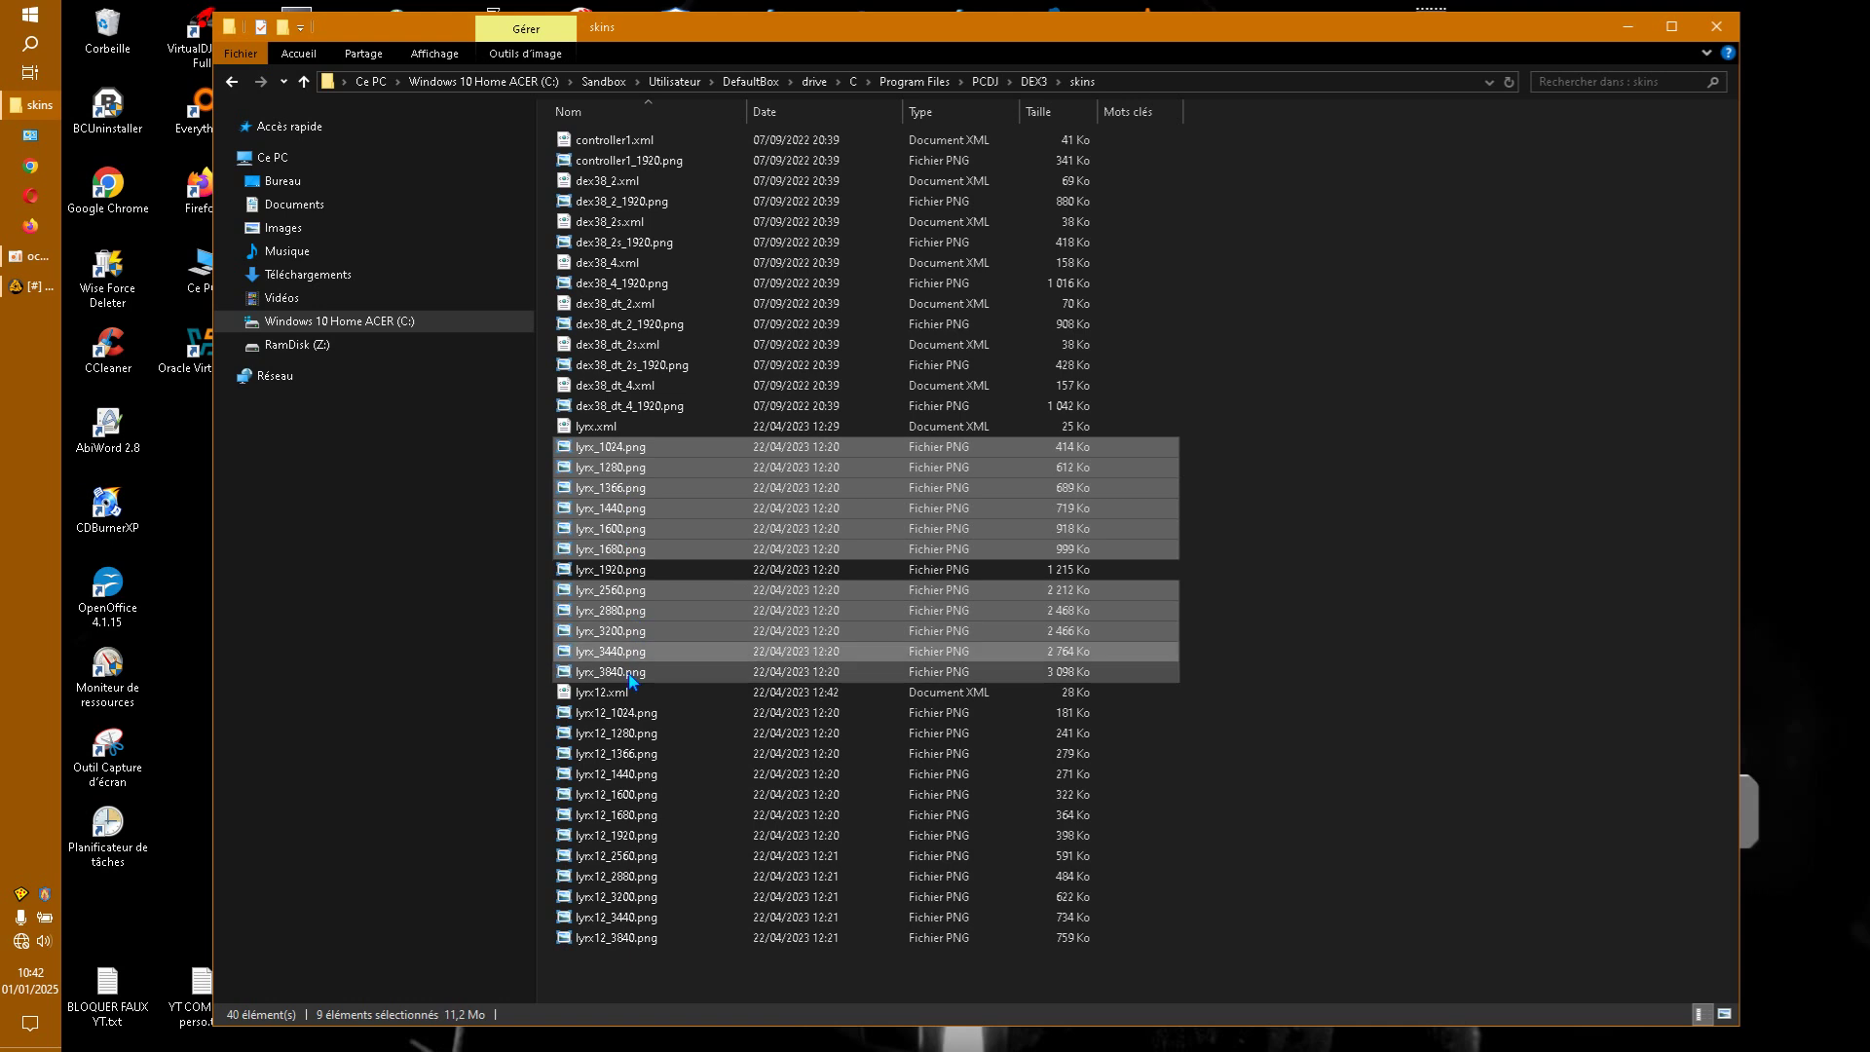
{"action": "left_click", "coordinate": [631, 672], "text": "ctrl"}
{"action": "right_click", "coordinate": [630, 682]}
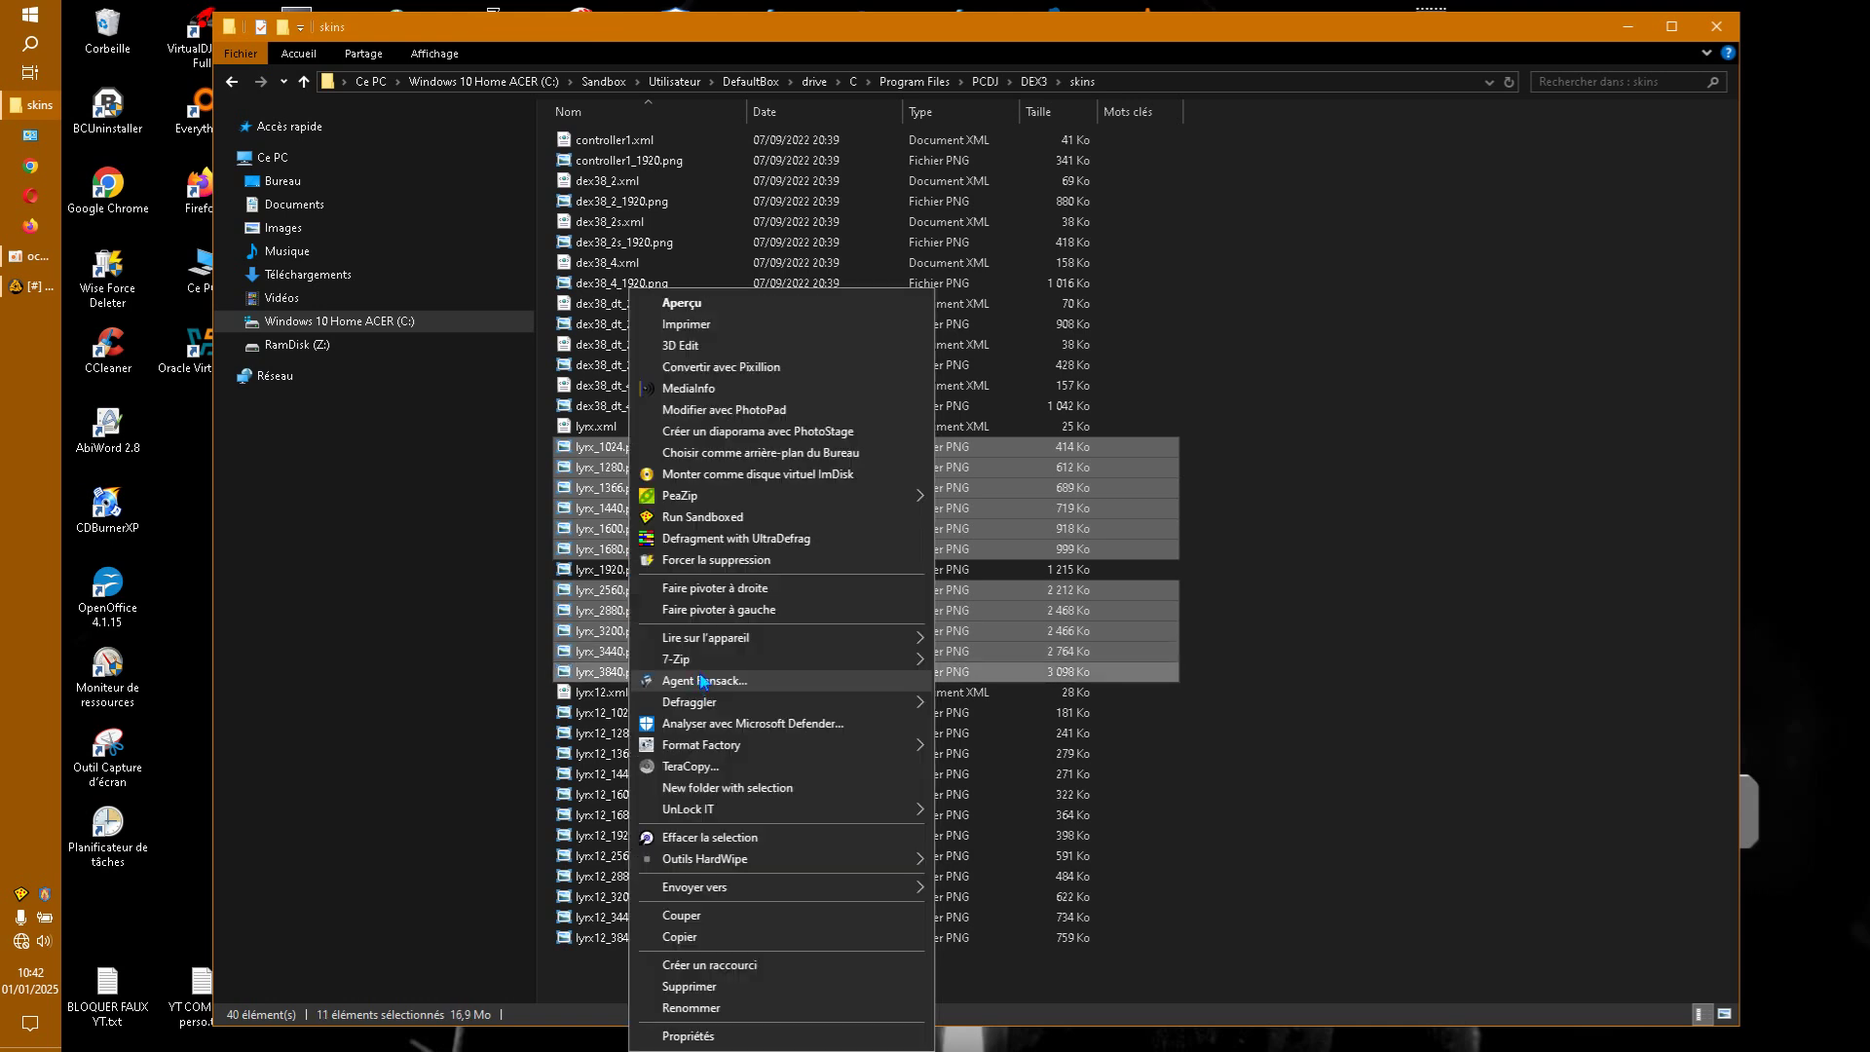
{"action": "left_click", "coordinate": [723, 986]}
{"action": "left_click", "coordinate": [1040, 557]}
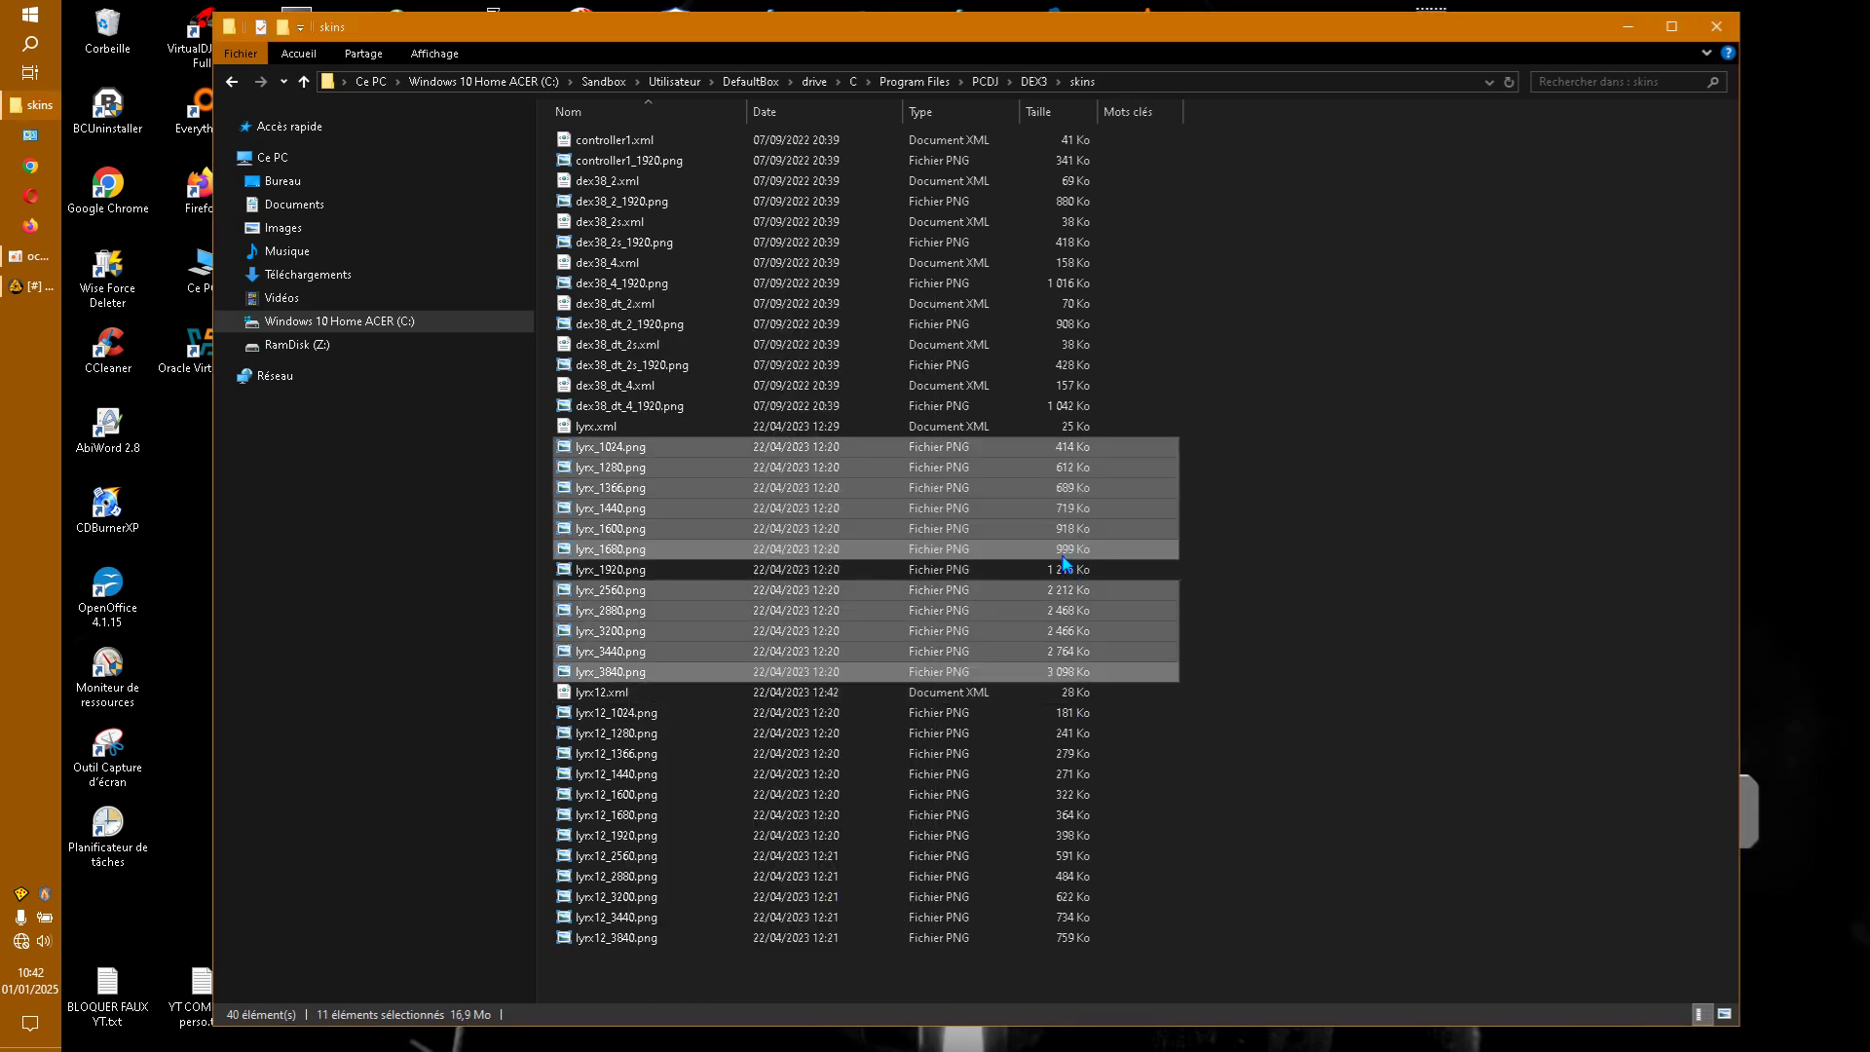
Delete the eleven lyrx12 PNG images from 1024 to 1680 and 2560 to 3840, keeping lyrx12_1920.png
{"action": "left_click", "coordinate": [629, 490]}
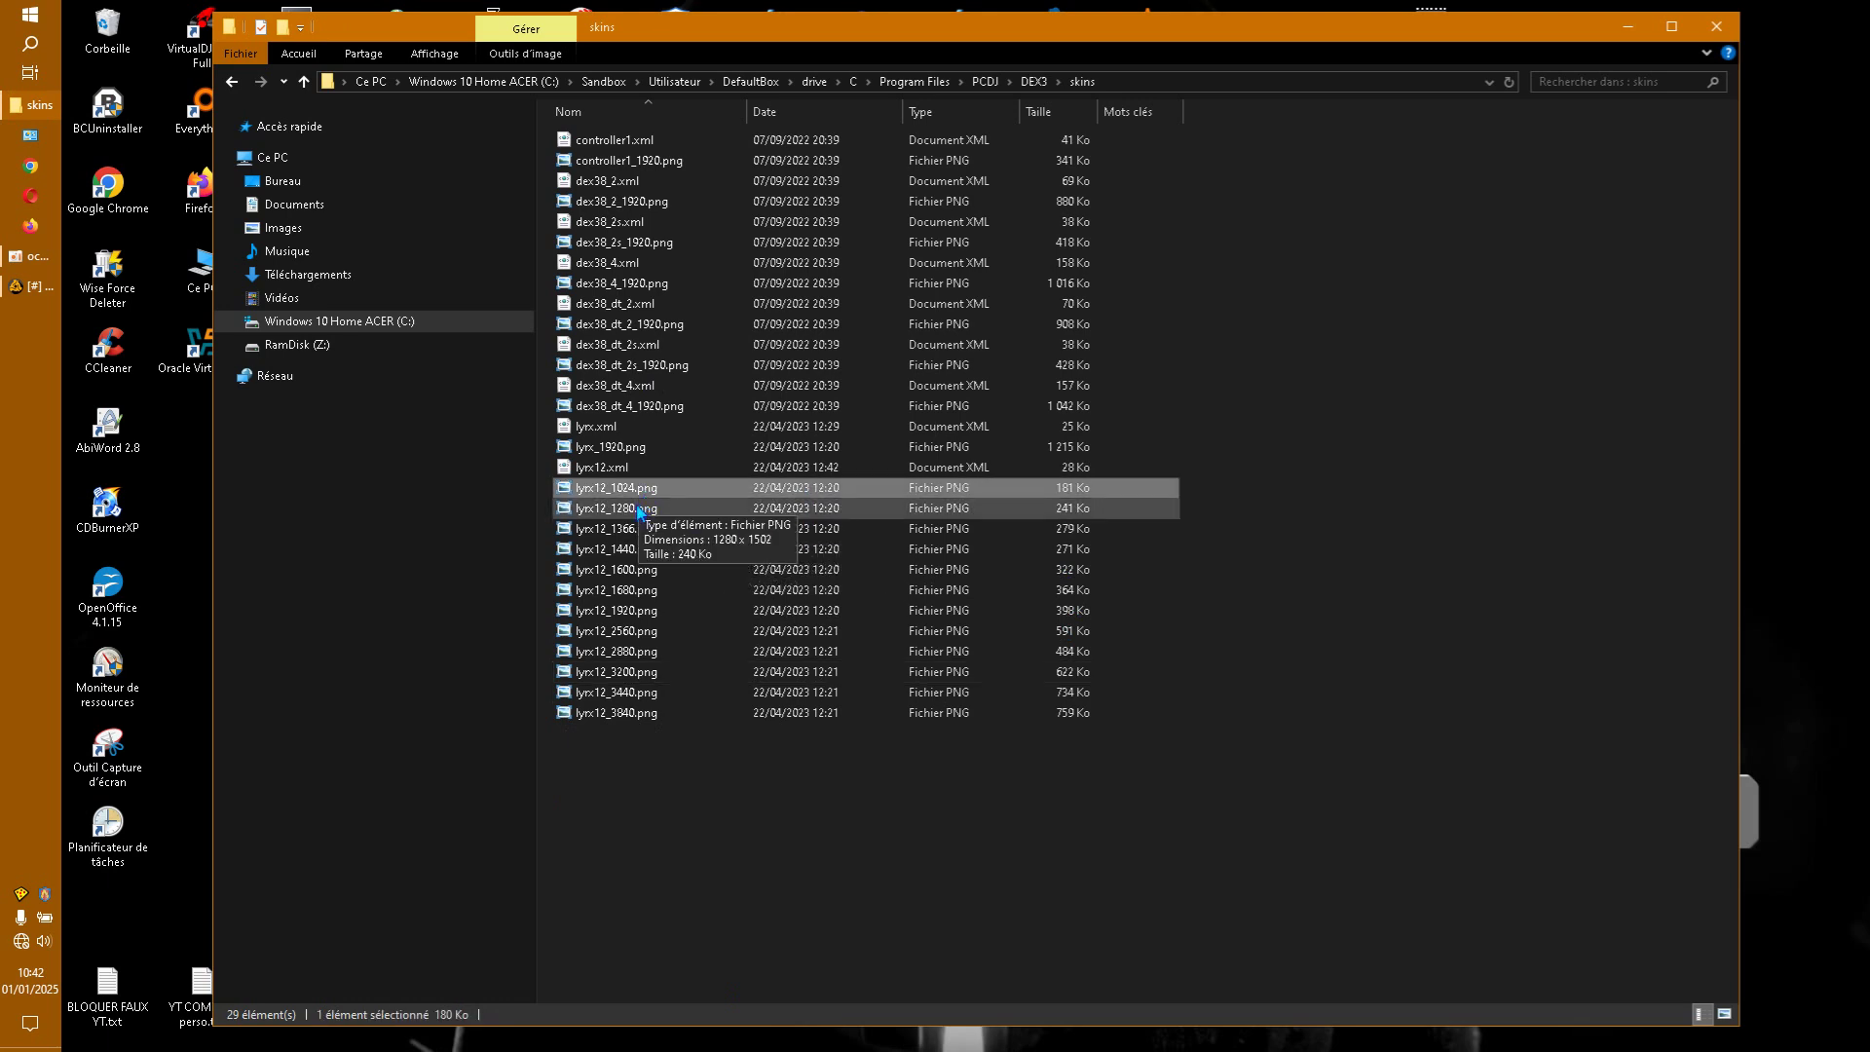
{"action": "left_click", "coordinate": [637, 508], "text": "ctrl"}
{"action": "left_click", "coordinate": [639, 529], "text": "ctrl"}
{"action": "left_click", "coordinate": [638, 549], "text": "ctrl"}
{"action": "left_click", "coordinate": [640, 573], "text": "ctrl"}
{"action": "left_click", "coordinate": [645, 592], "text": "ctrl"}
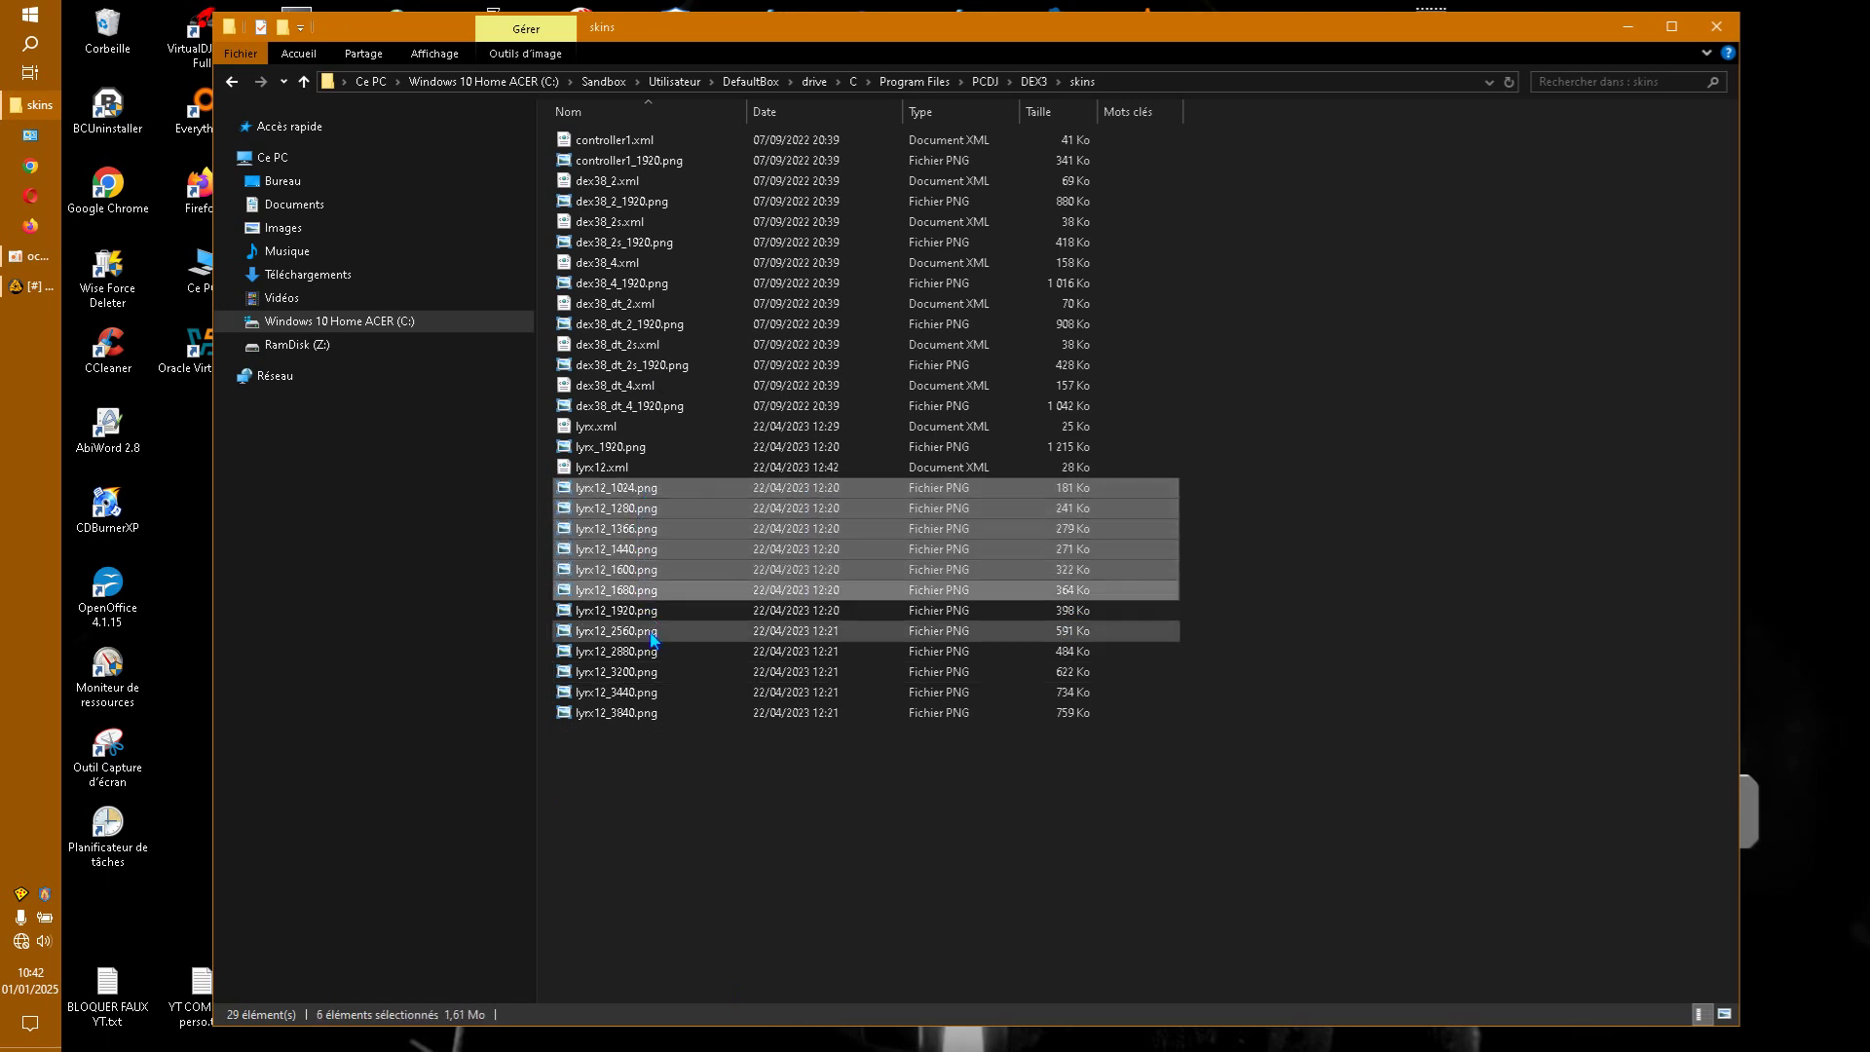
{"action": "left_click_drag", "start_coordinate": [645, 743], "coordinate": [630, 634]}
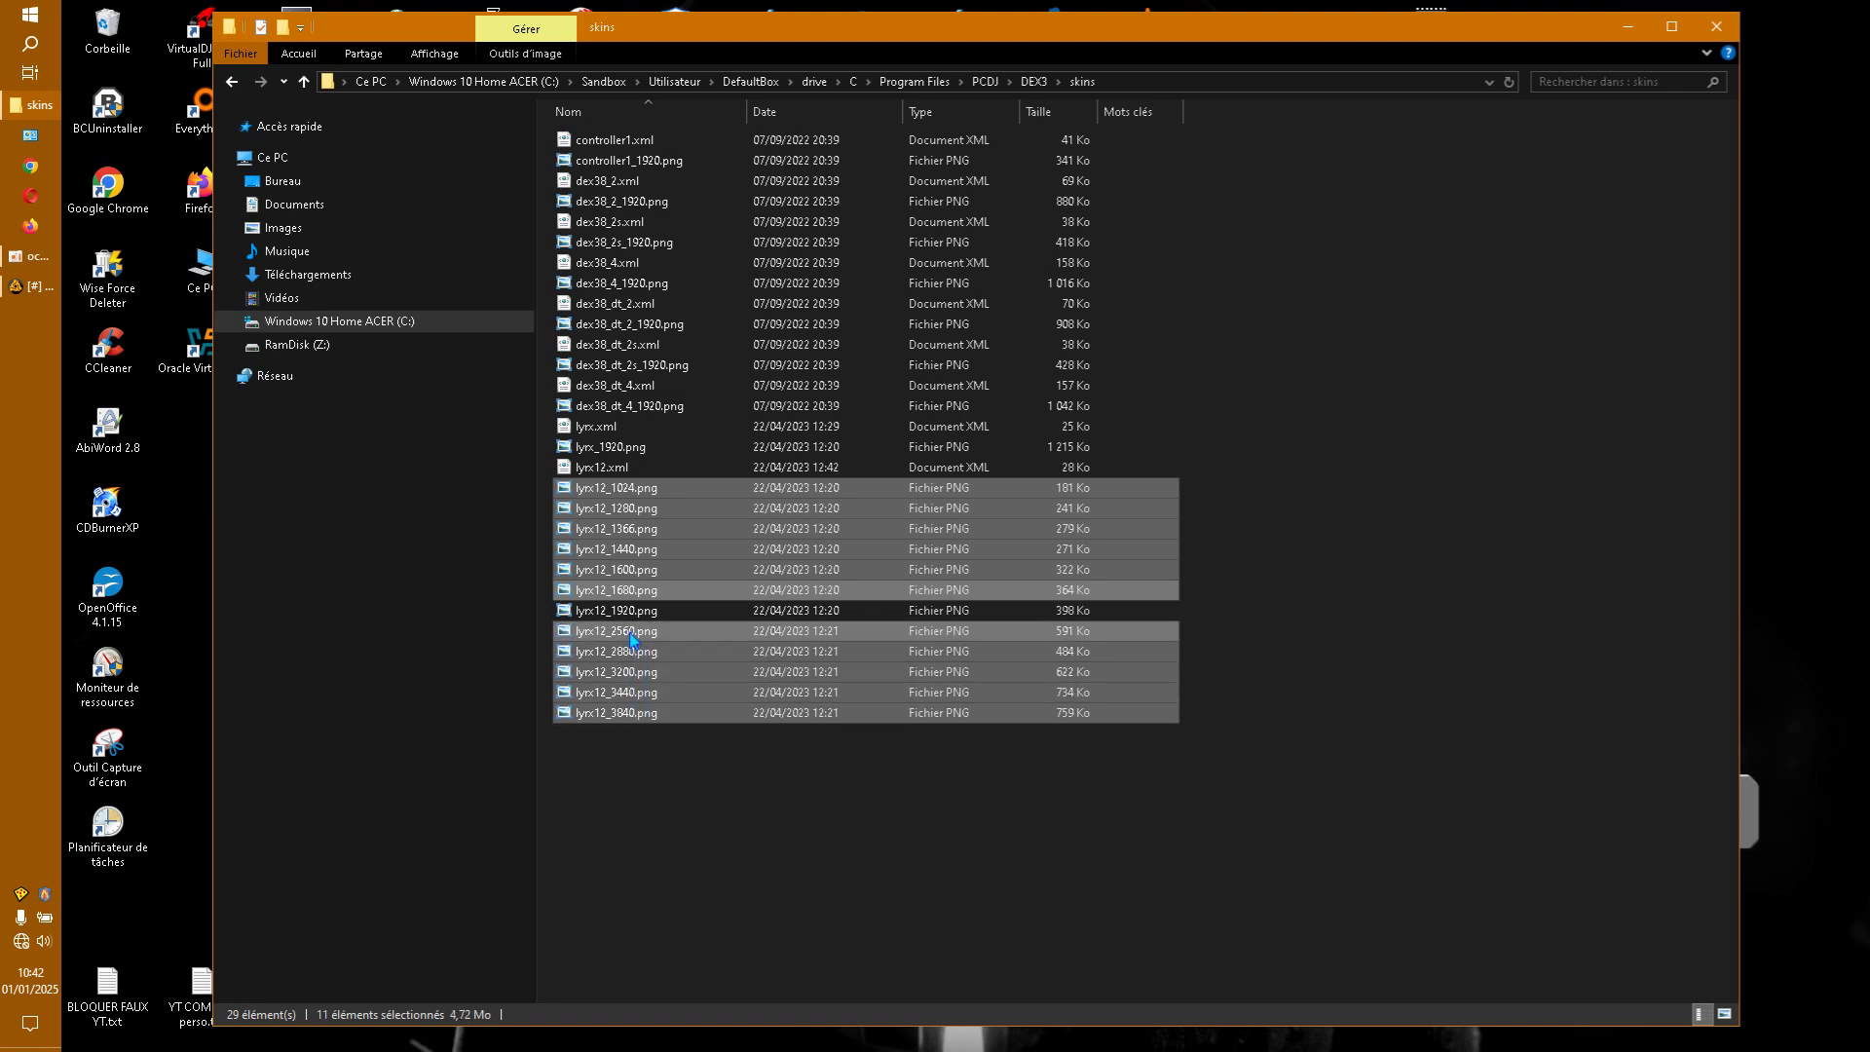
{"action": "right_click", "coordinate": [629, 635]}
{"action": "left_click", "coordinate": [727, 984]}
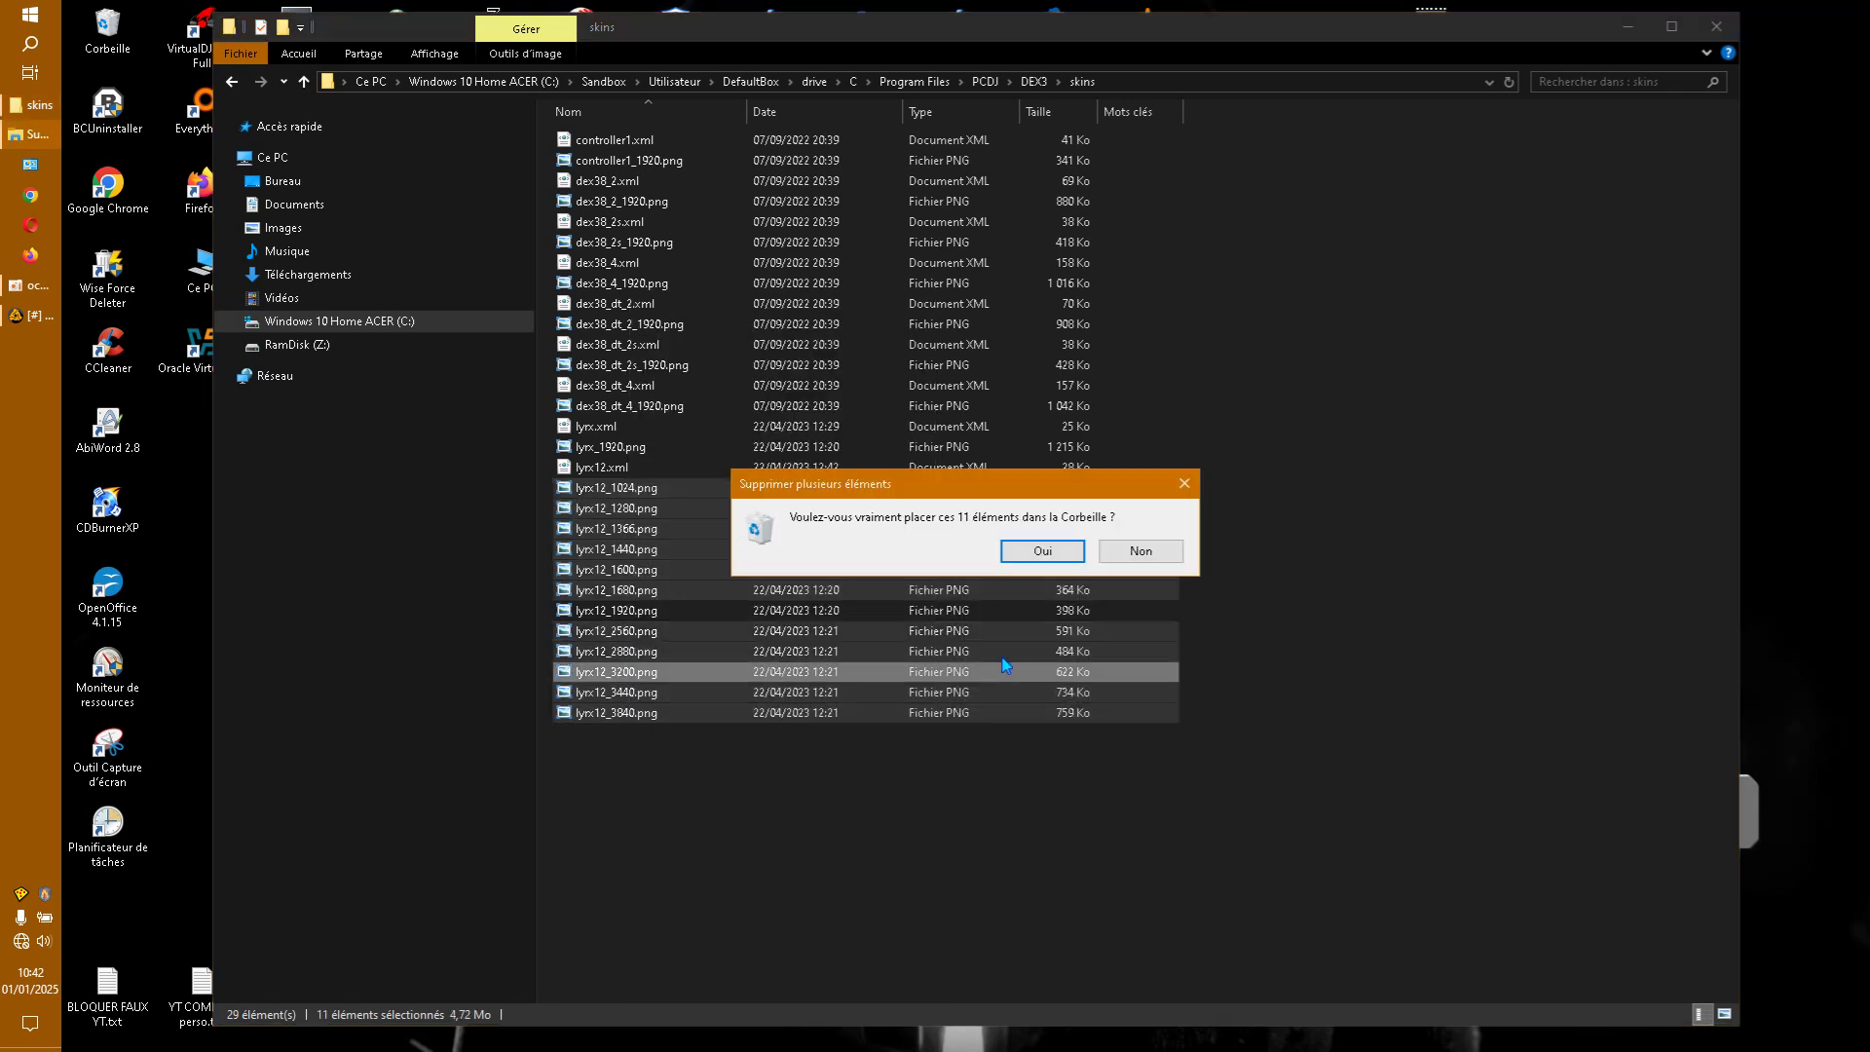
{"action": "left_click", "coordinate": [1031, 551]}
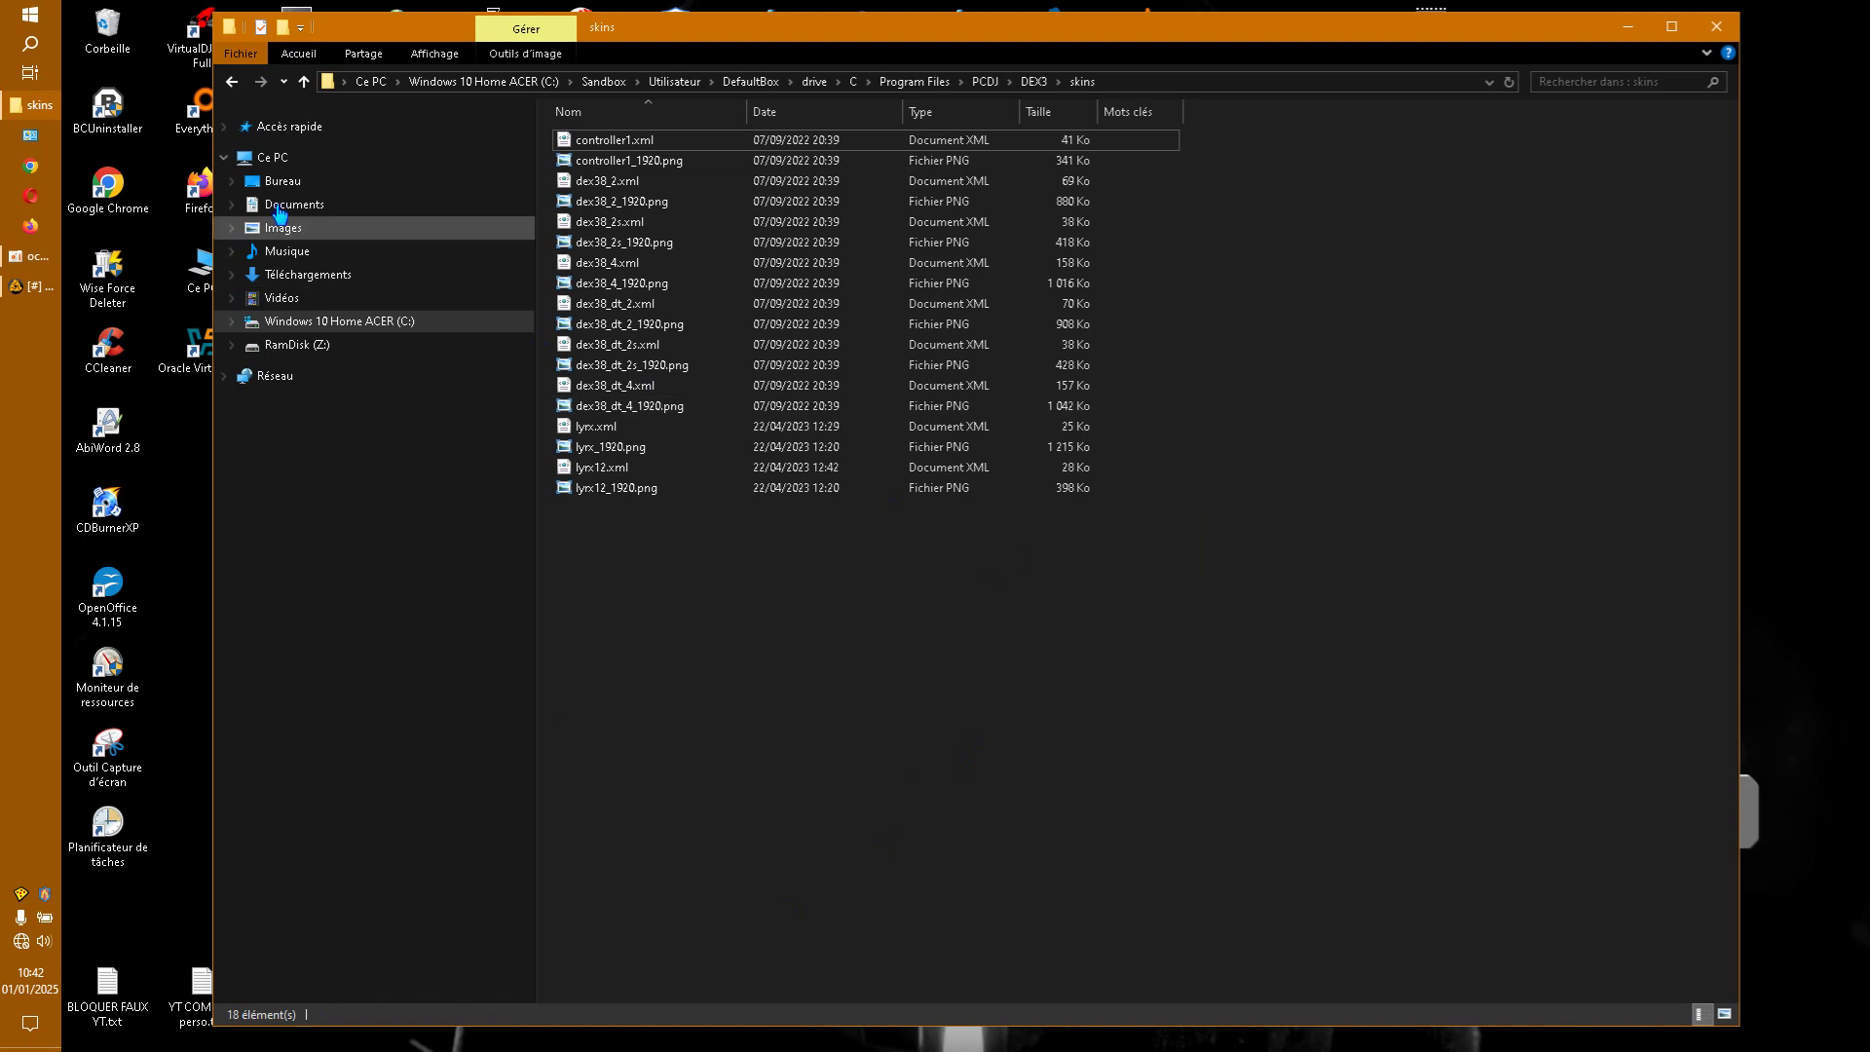
Empty the Recycle Bin, permanently removing the deleted files
{"action": "right_click", "coordinate": [115, 43]}
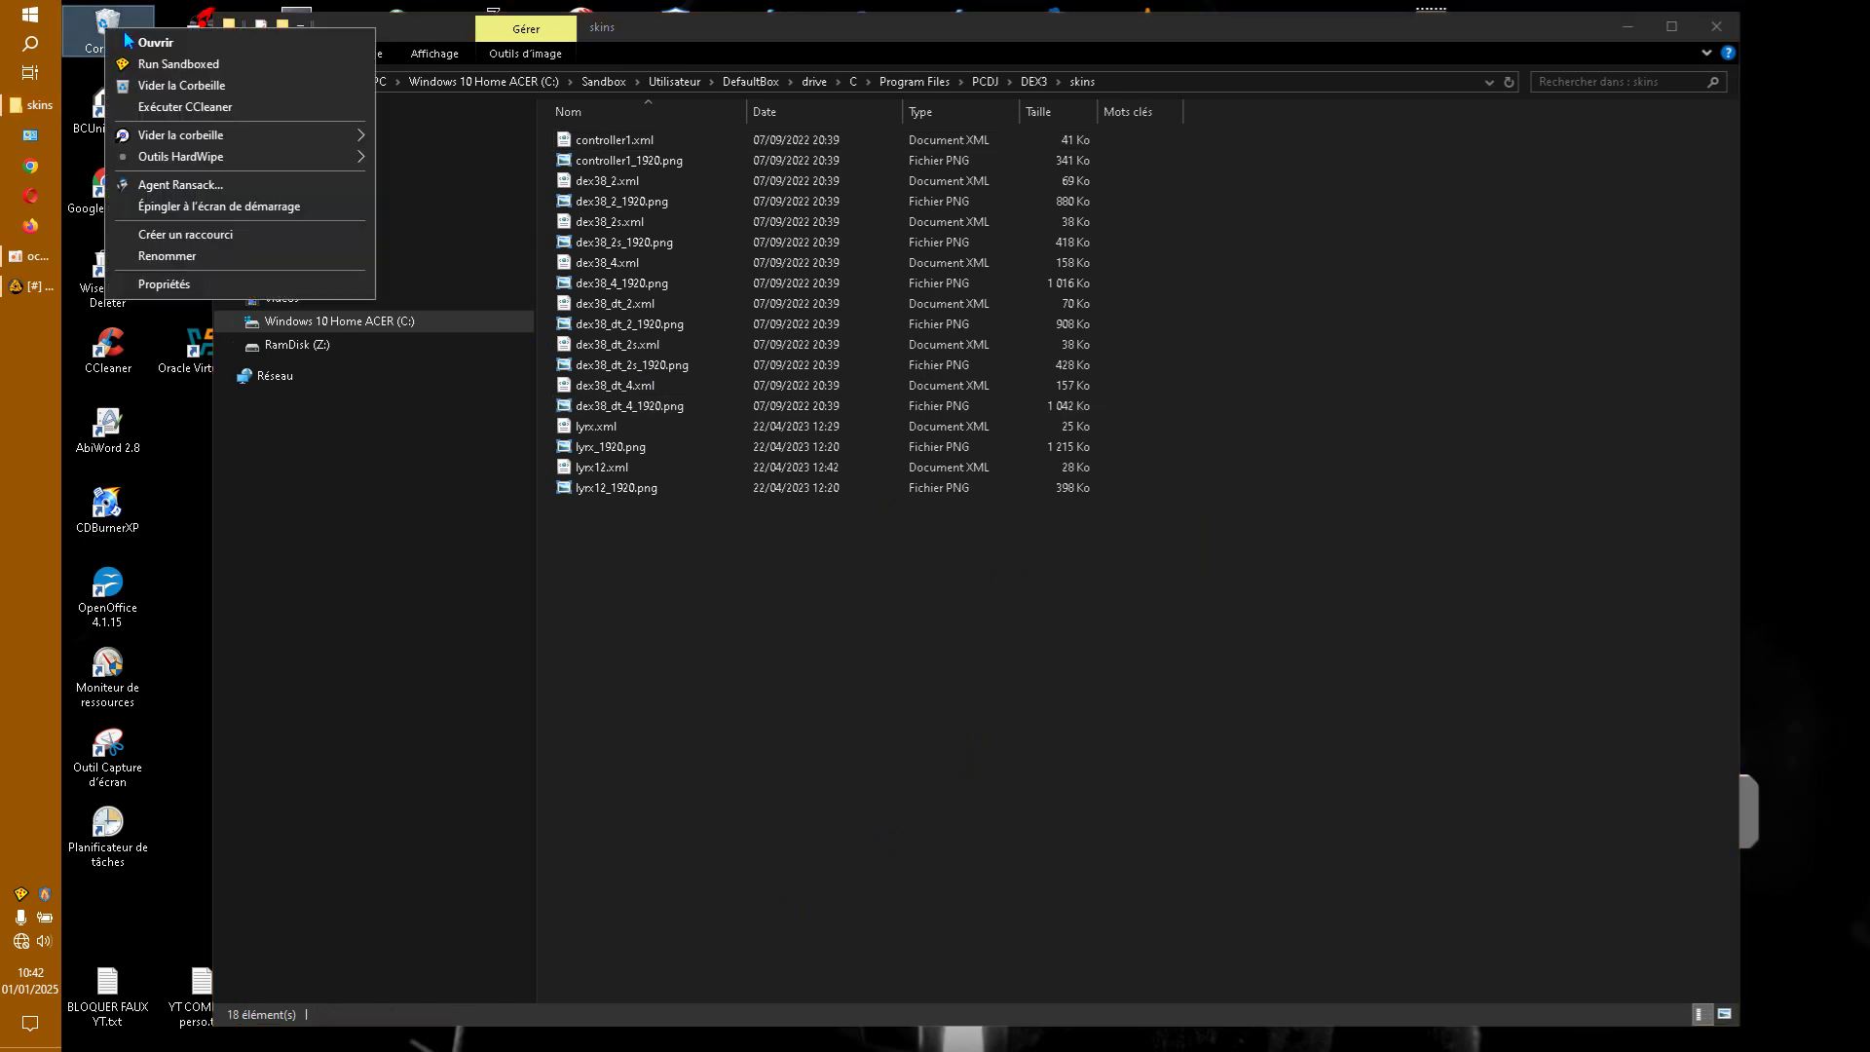
{"action": "left_click", "coordinate": [146, 62]}
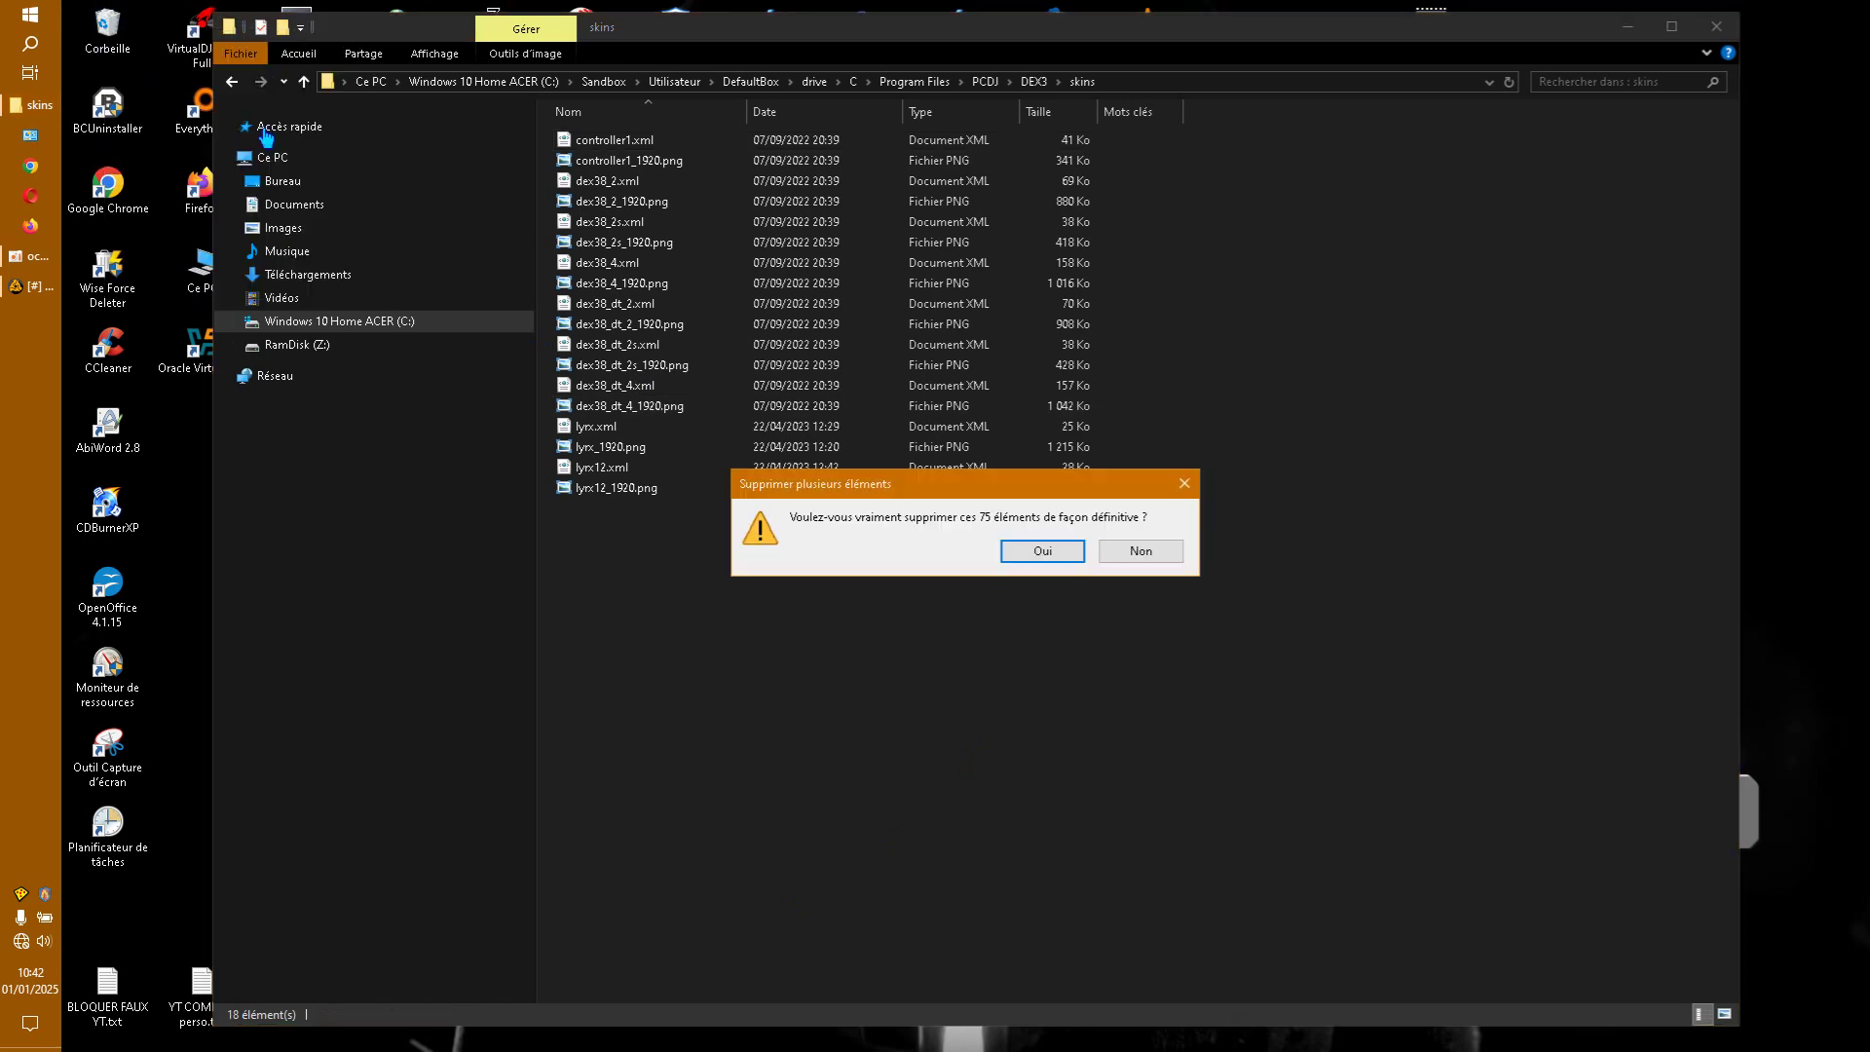
{"action": "left_click", "coordinate": [1042, 552]}
Paste the DenonHC4500_Dex3_Skin, DEX3_SlamDunks_Skin and dex3_touch_skin_ratio_16_9 folders into the skins folder
{"action": "right_click", "coordinate": [799, 657]}
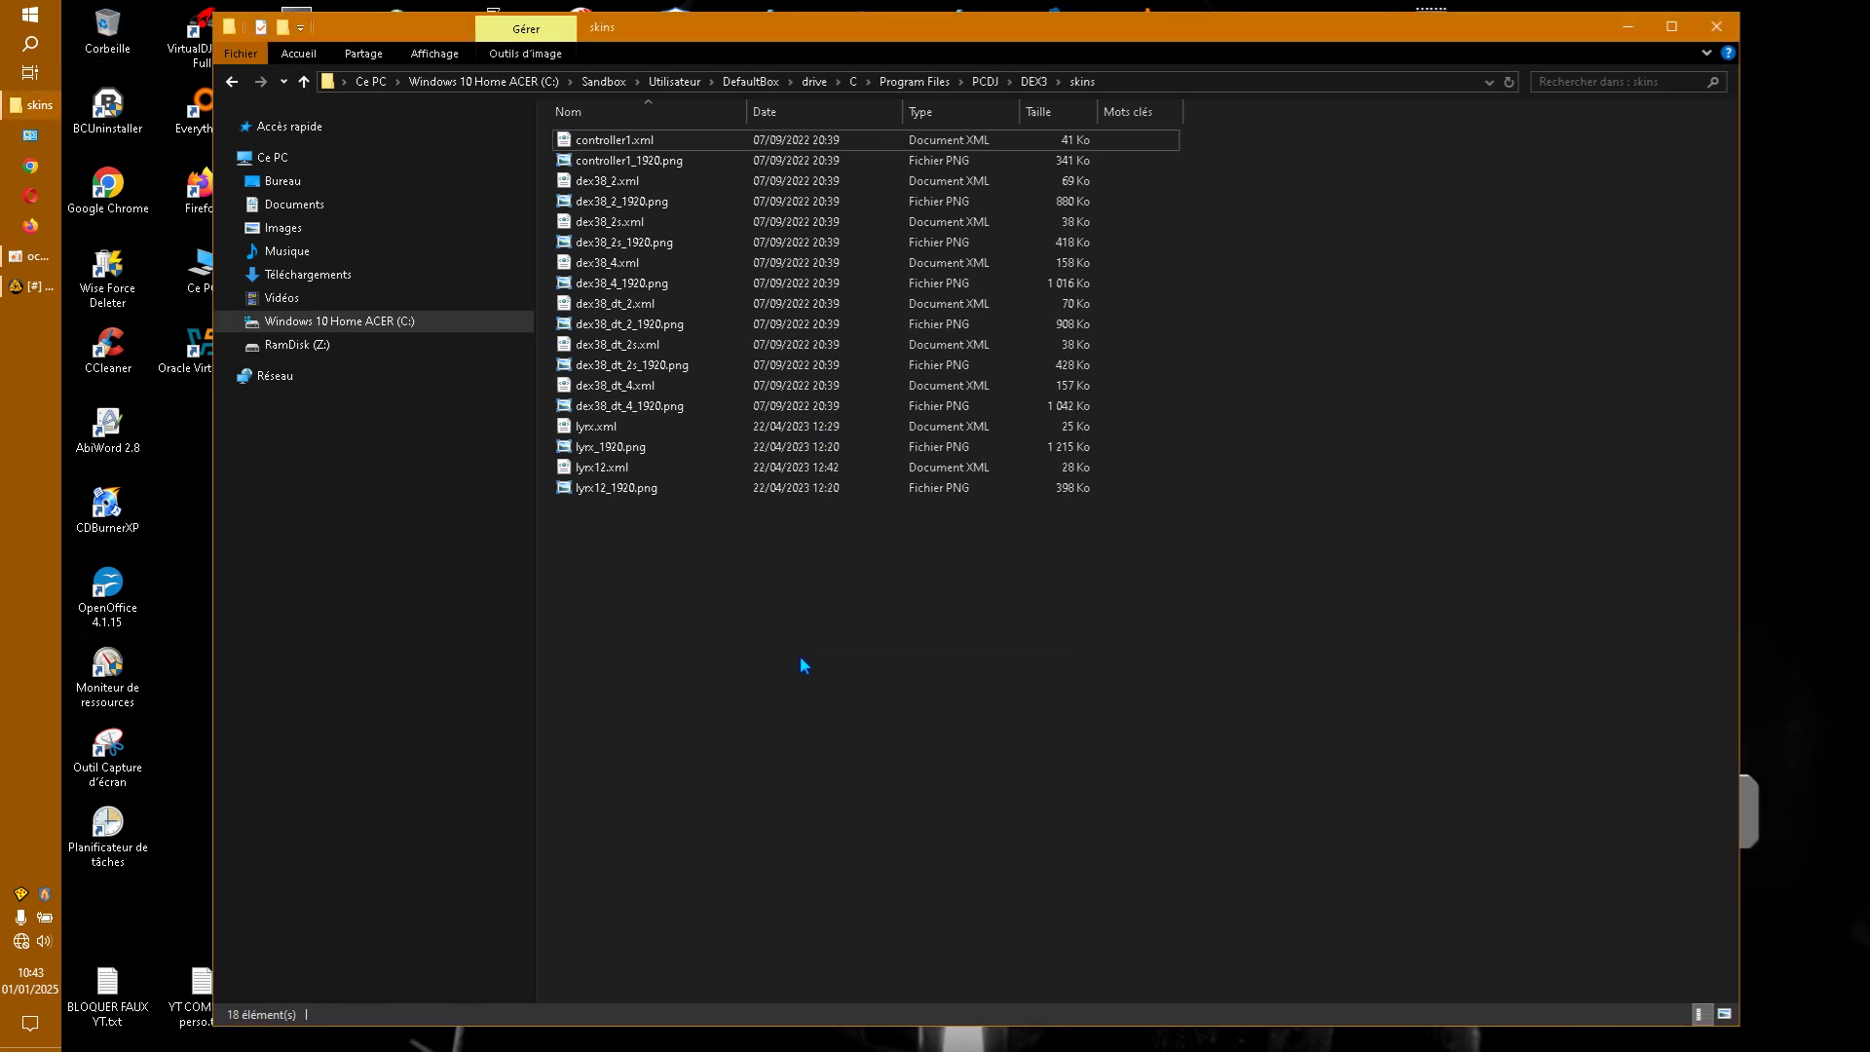
{"action": "left_click", "coordinate": [867, 800]}
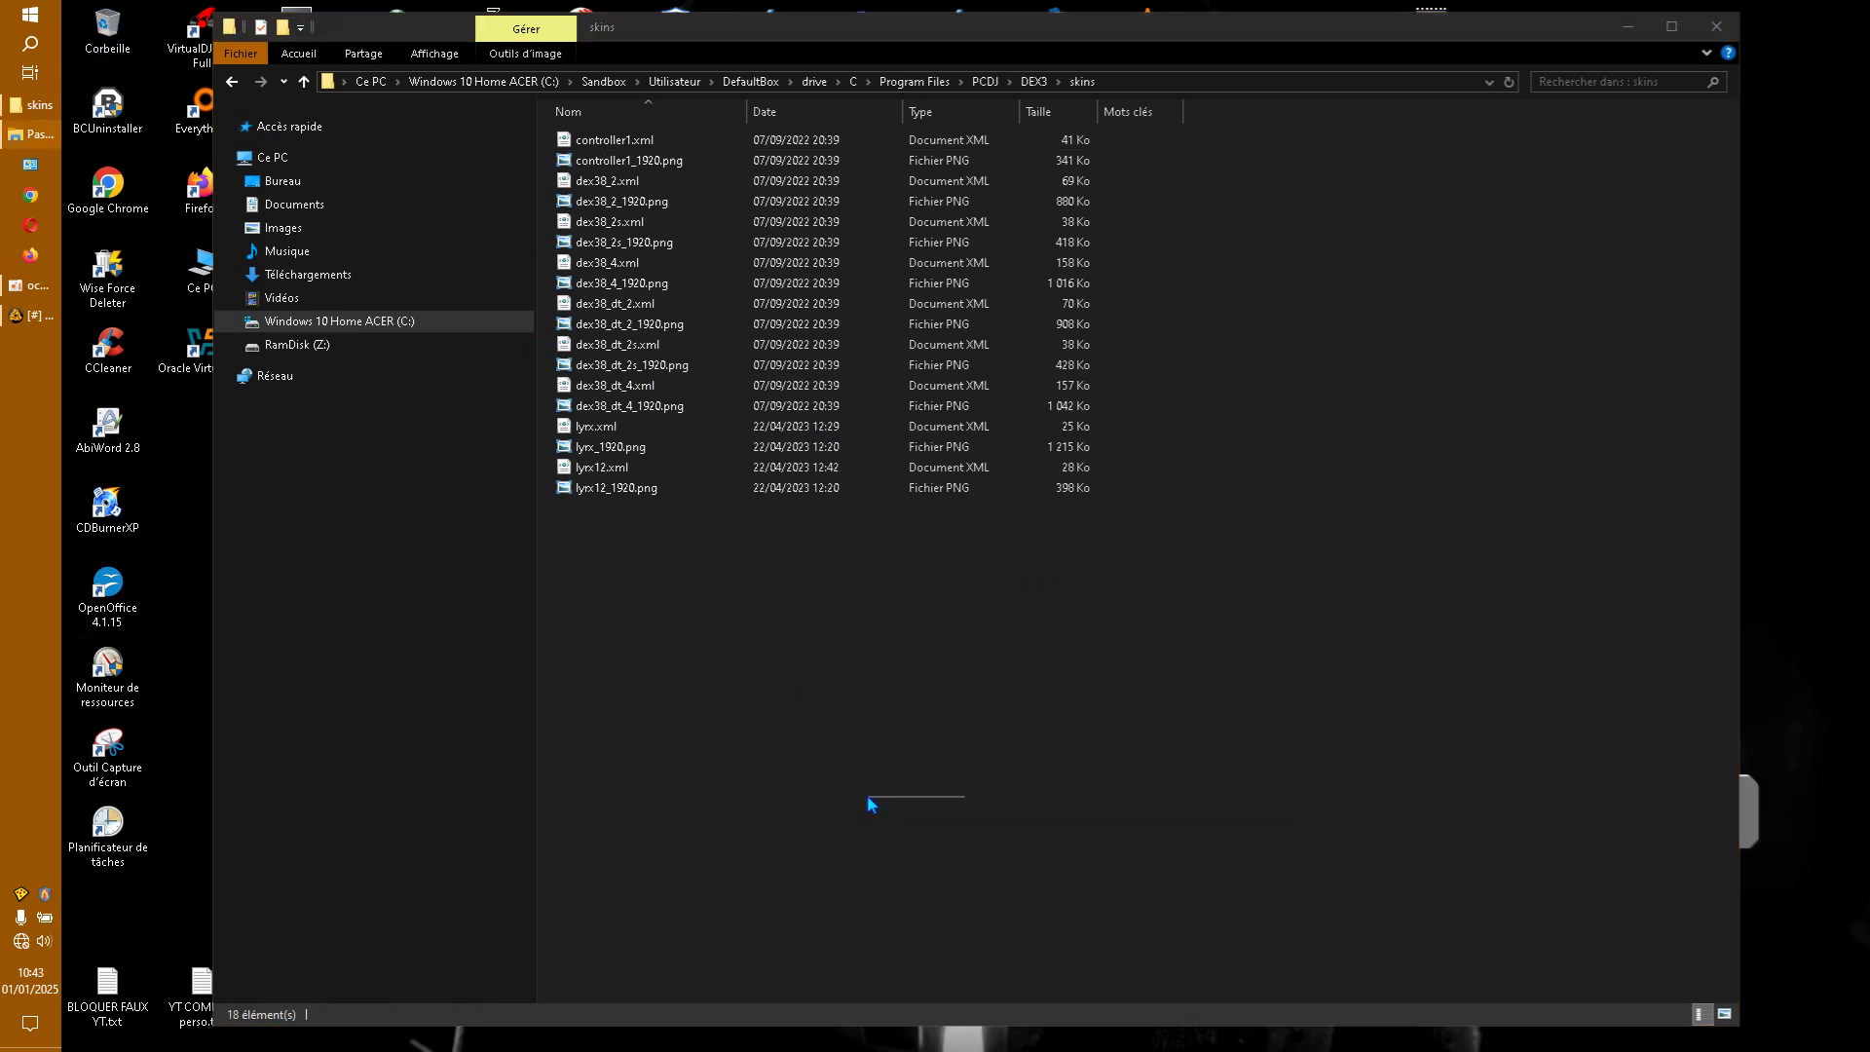
{"action": "left_click", "coordinate": [960, 844]}
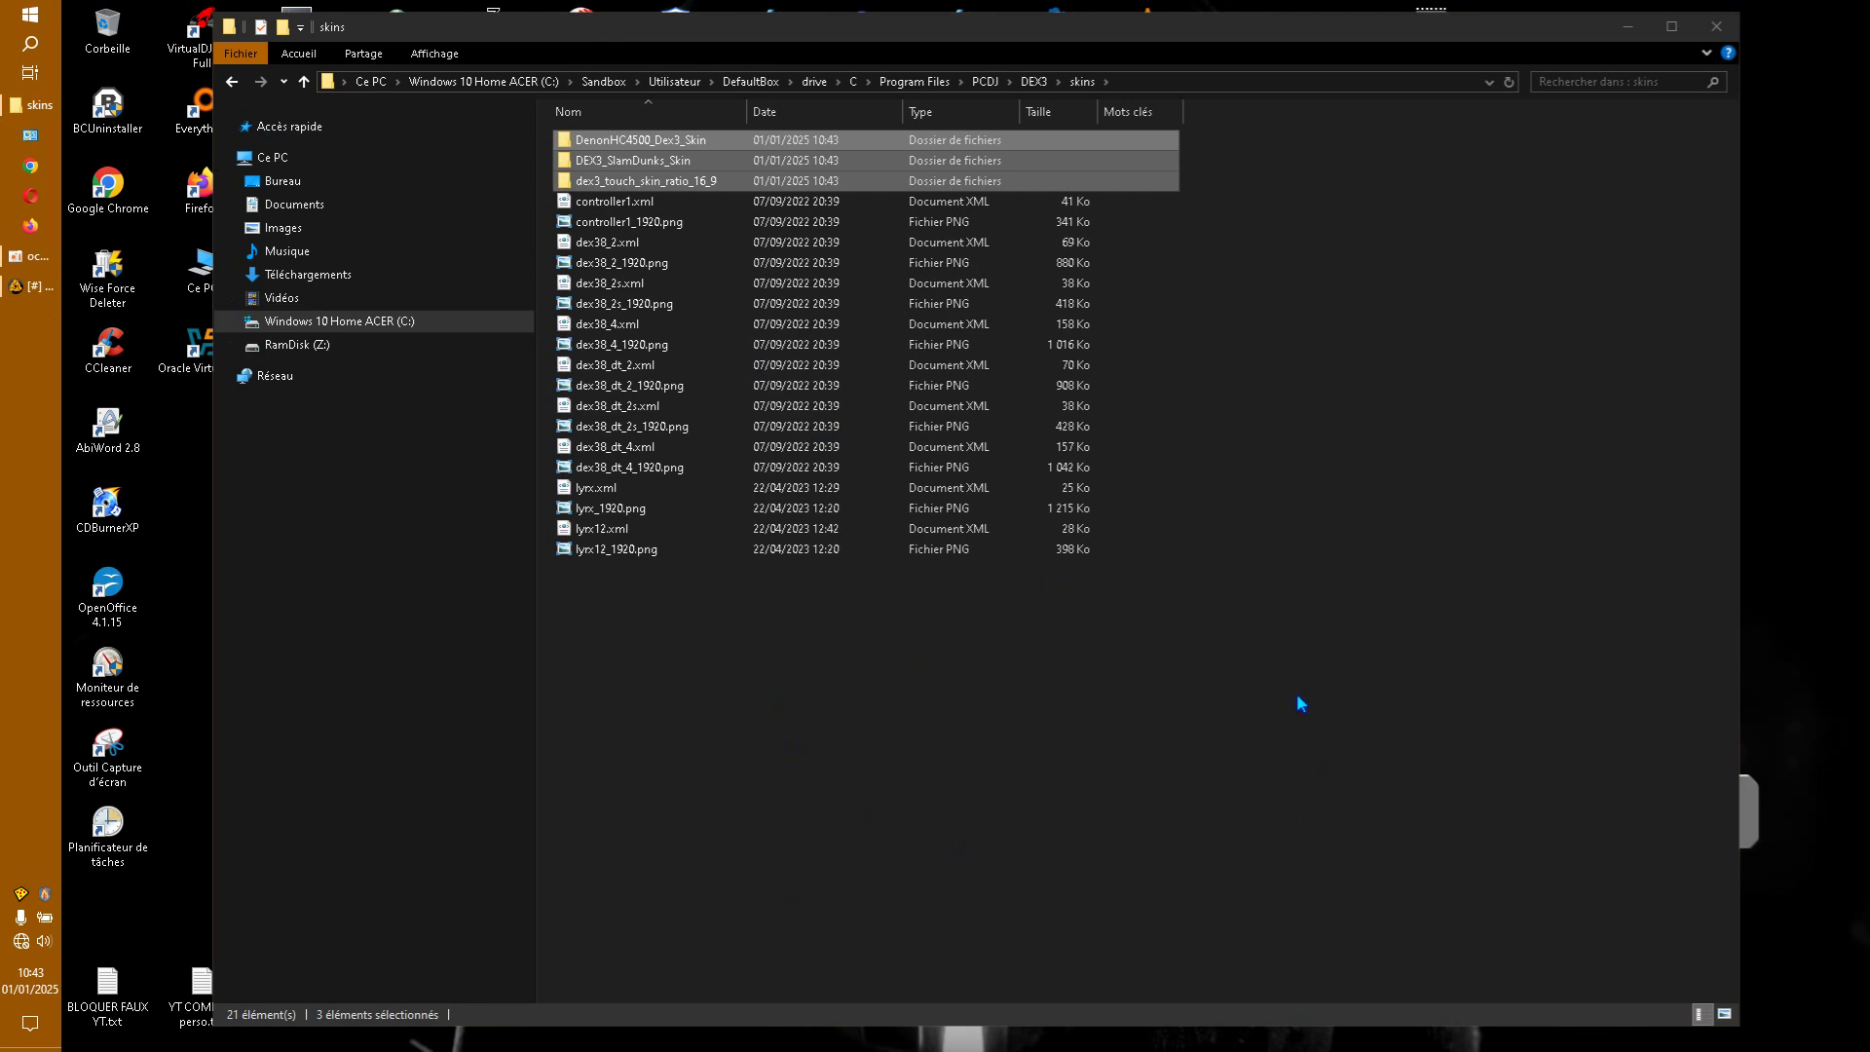
{"action": "left_click", "coordinate": [905, 771]}
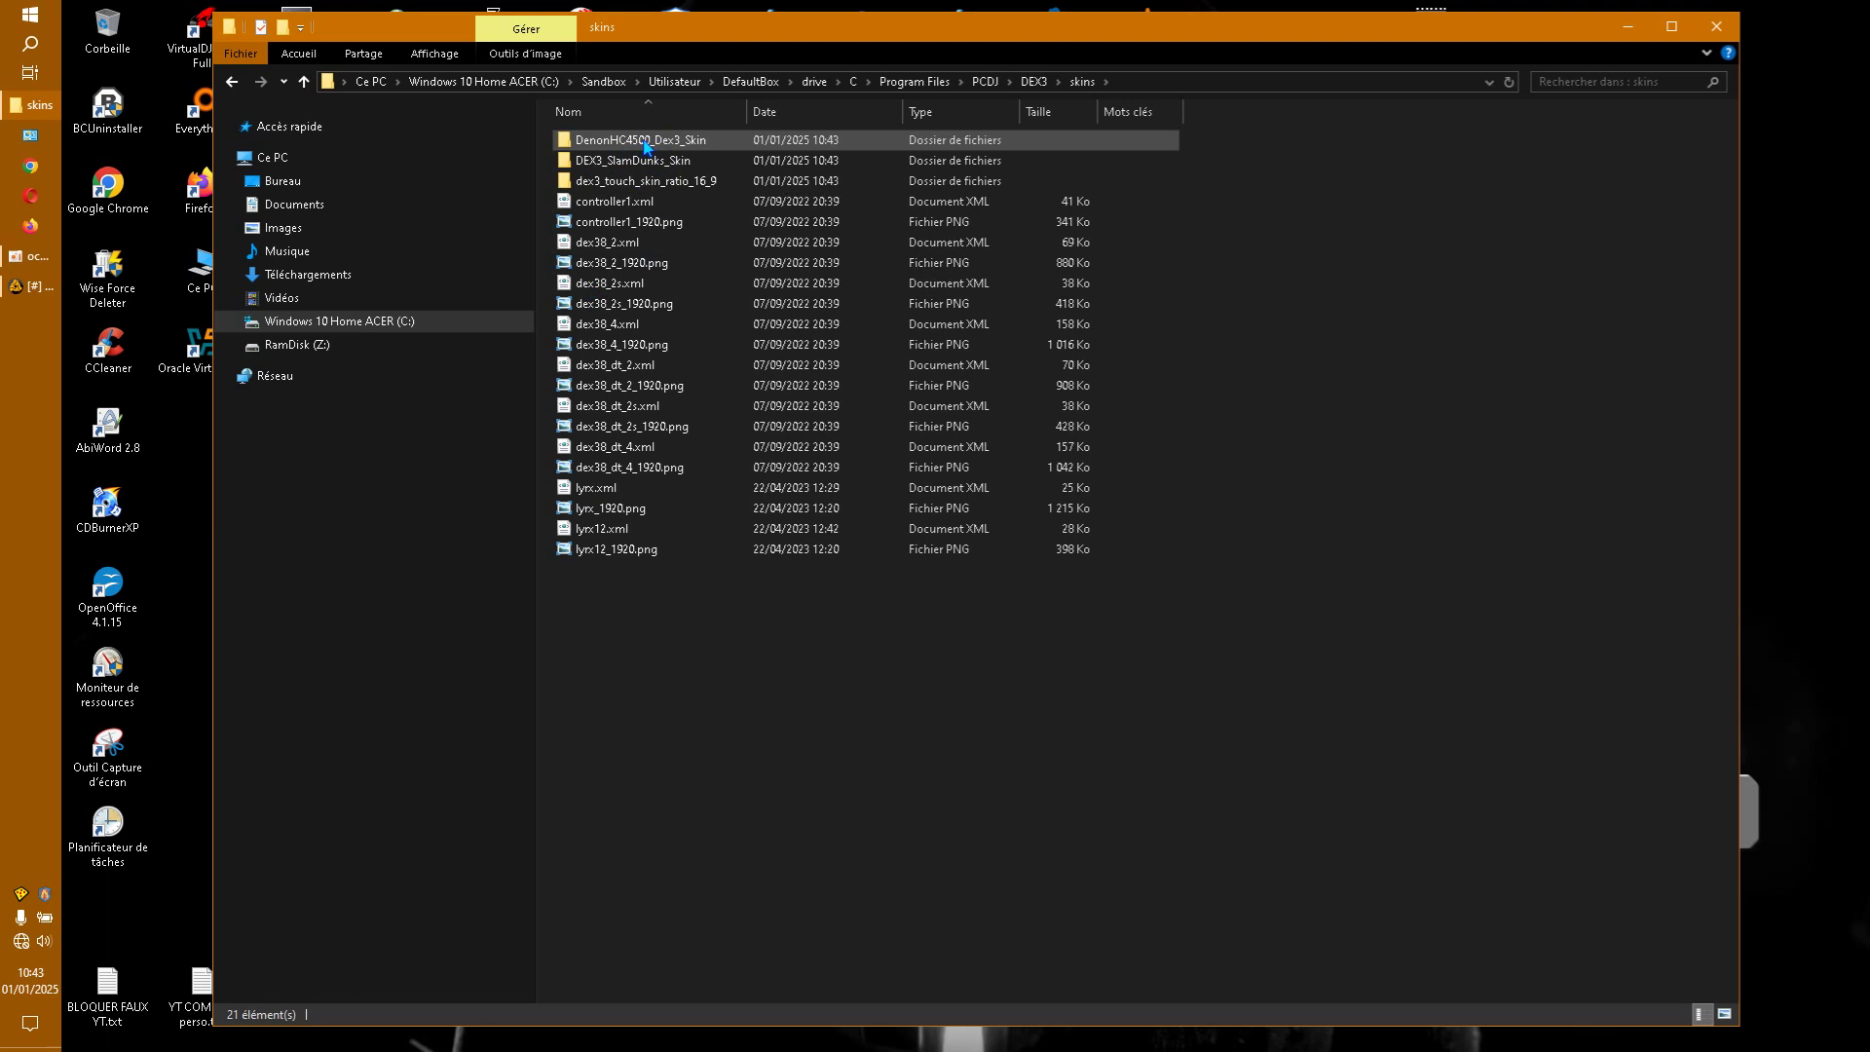
Check the files inside the DenonHC4500_Dex3_Skin folder and return to the skins folder
{"action": "double_click", "coordinate": [648, 147]}
{"action": "left_click_drag", "start_coordinate": [603, 297], "coordinate": [681, 187]}
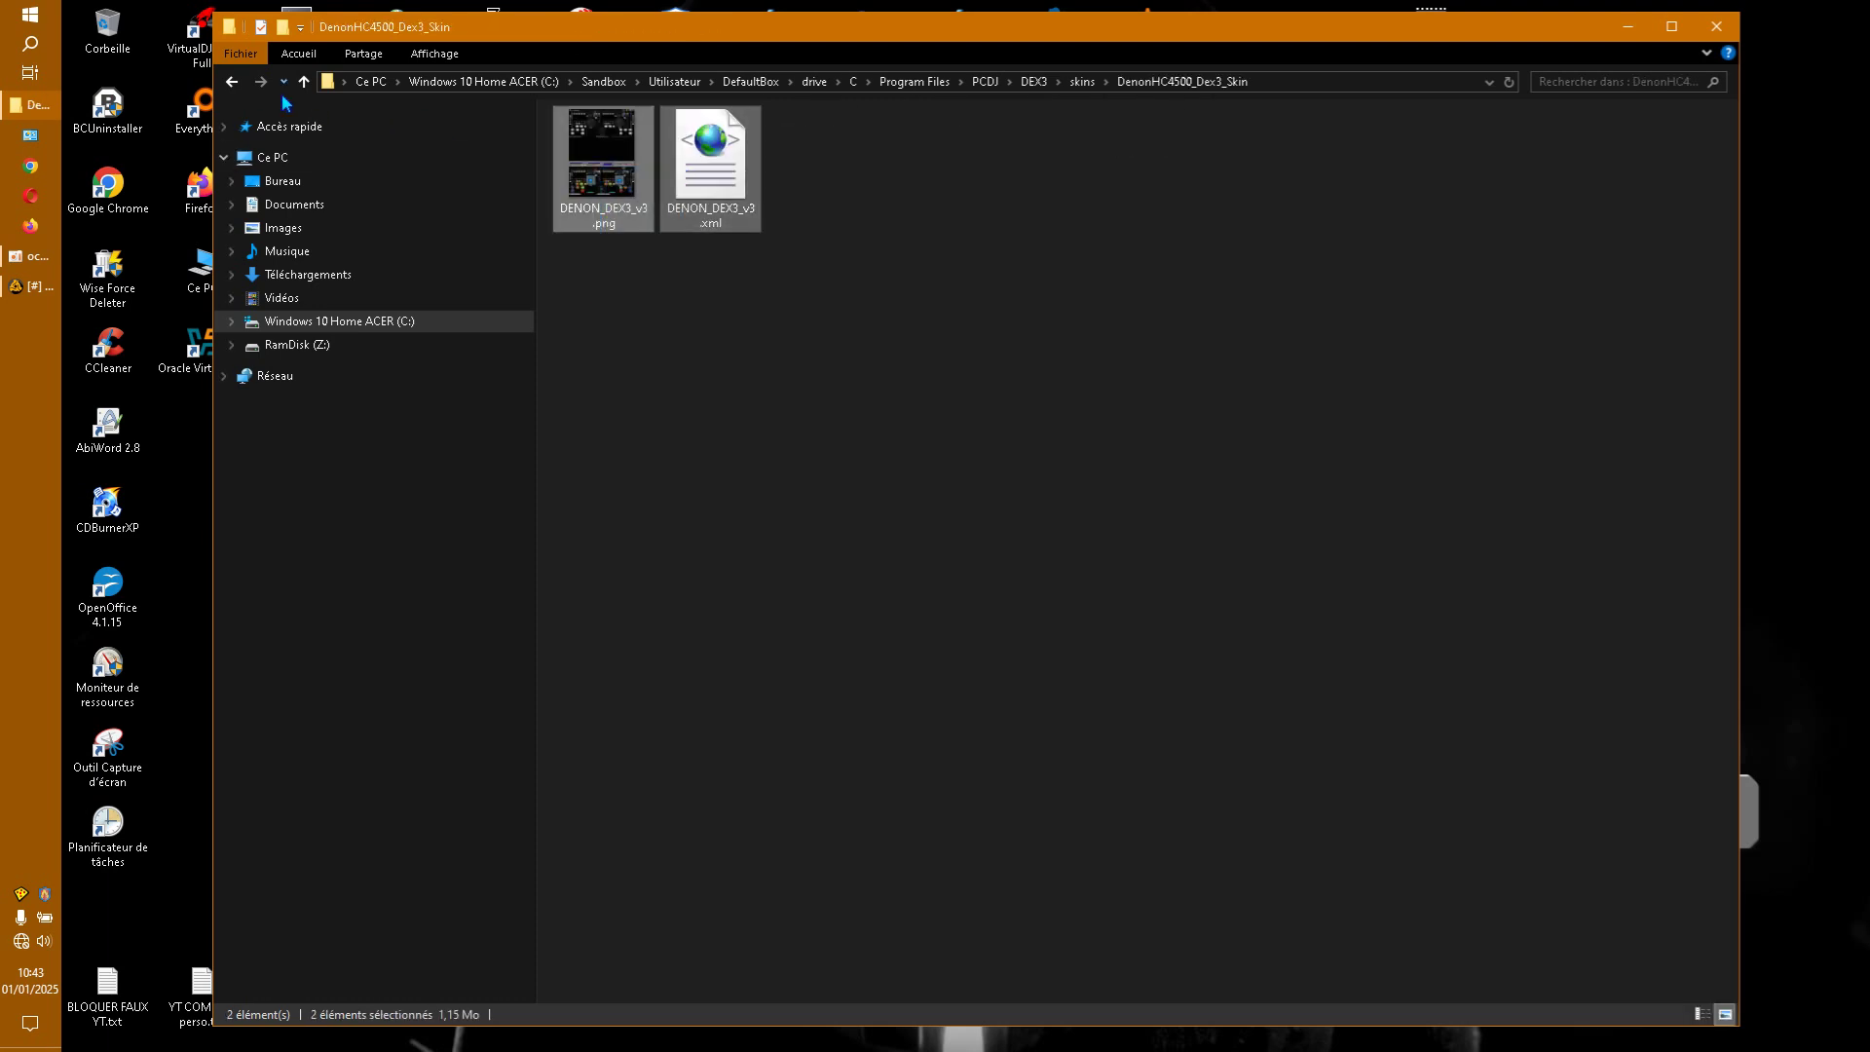
{"action": "left_click", "coordinate": [234, 84]}
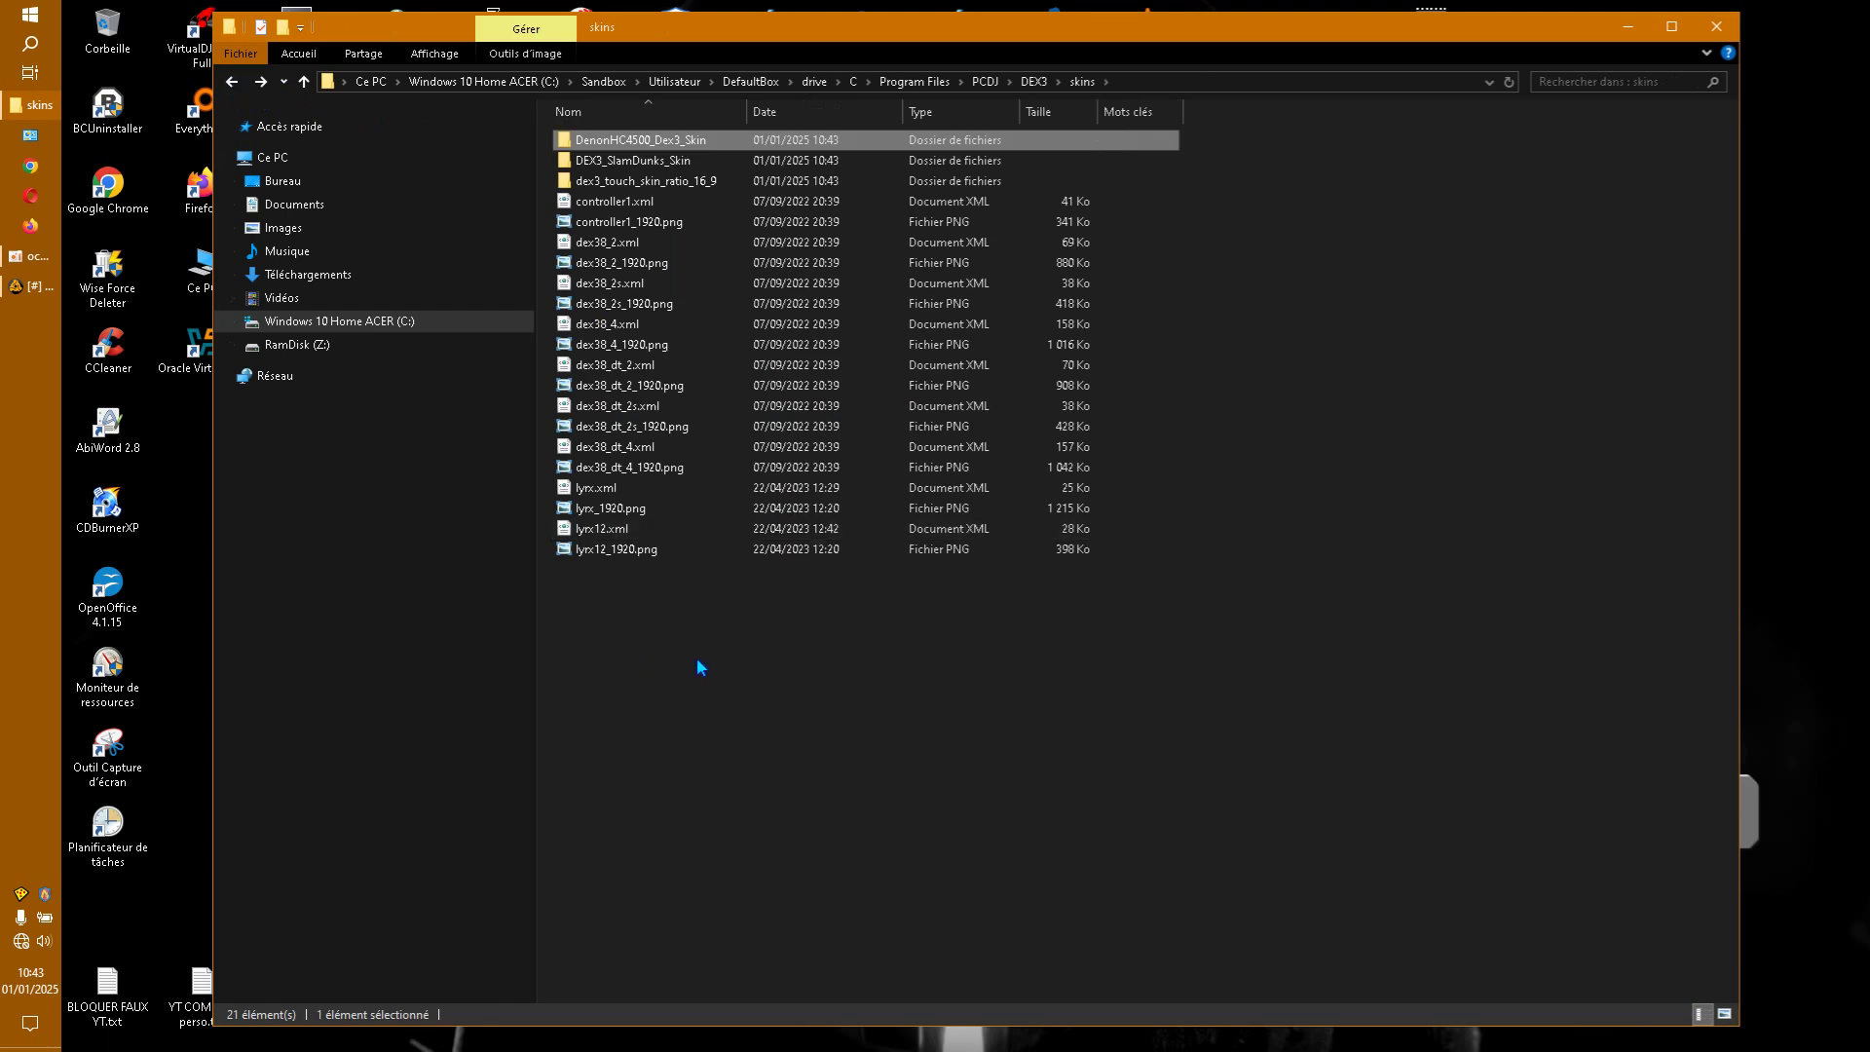
{"action": "left_click", "coordinate": [660, 761]}
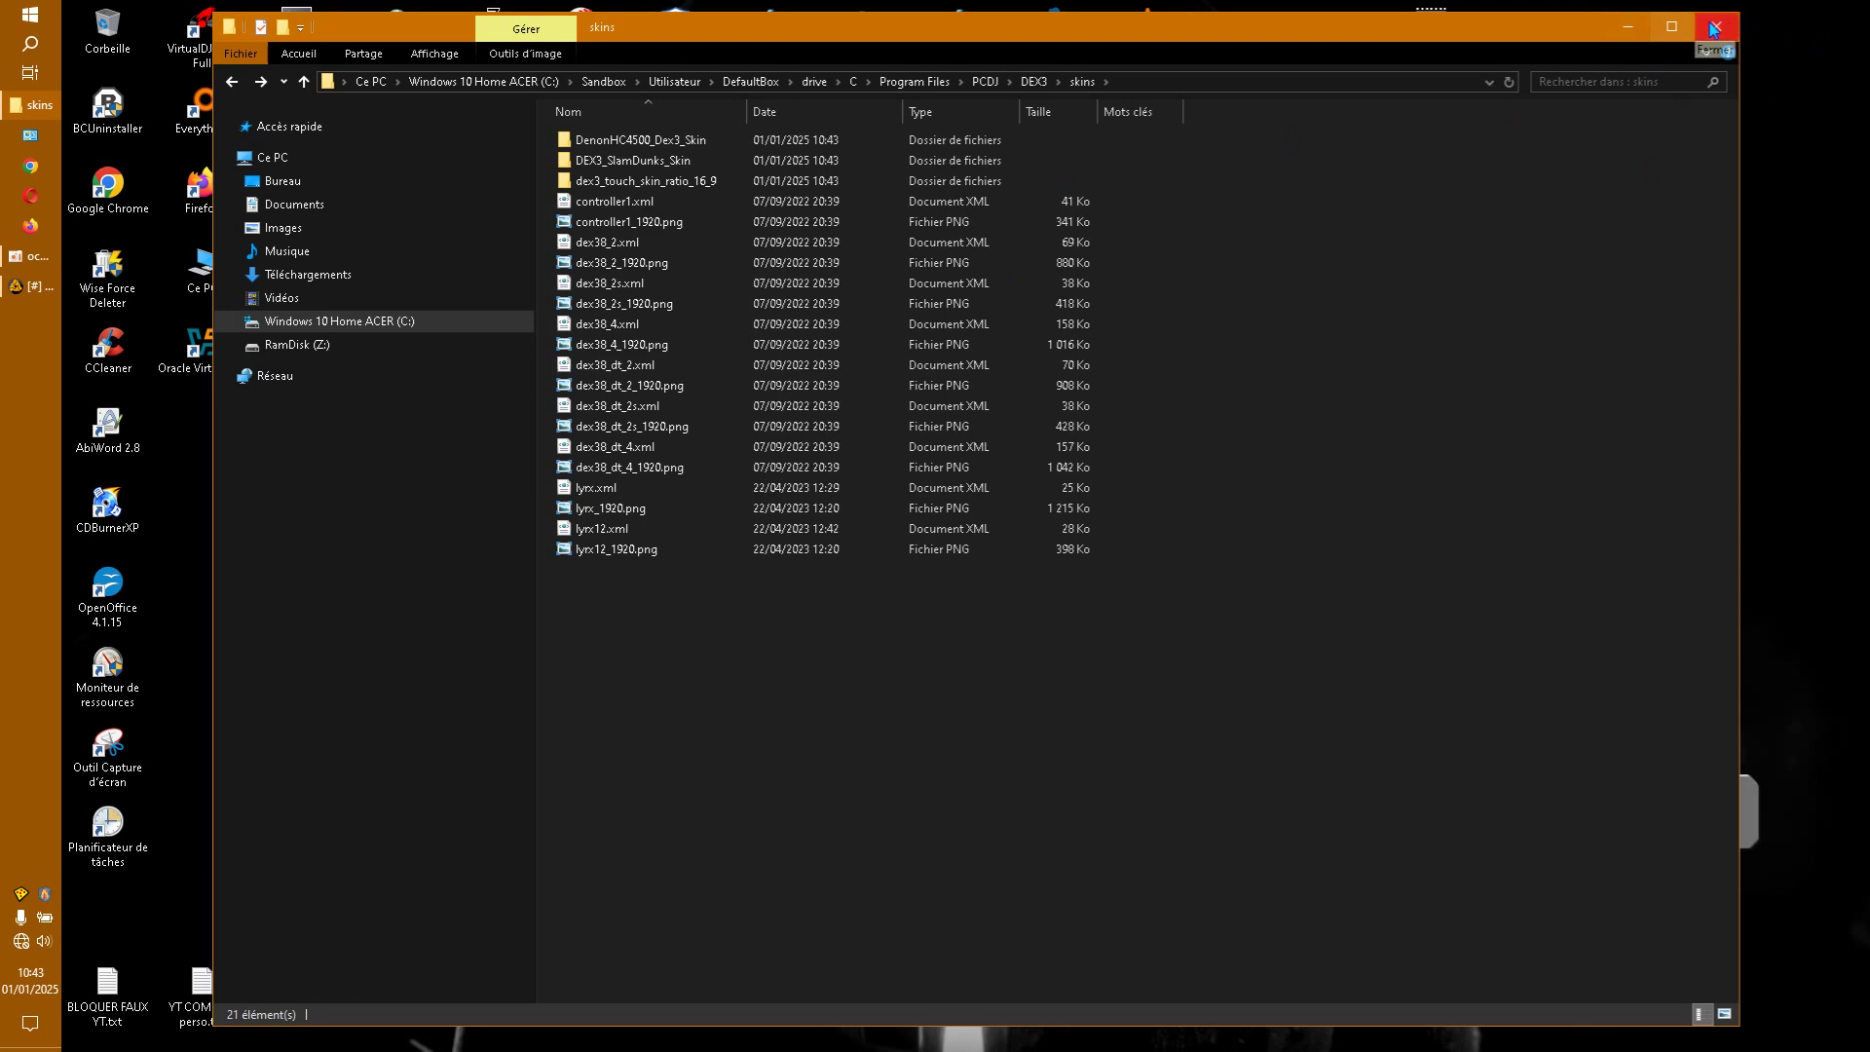
Switch to DEX 3 and set the user interface skin to DEX 3.8 Nighttime (2 decks) in the preferences
{"action": "left_click", "coordinate": [1641, 31]}
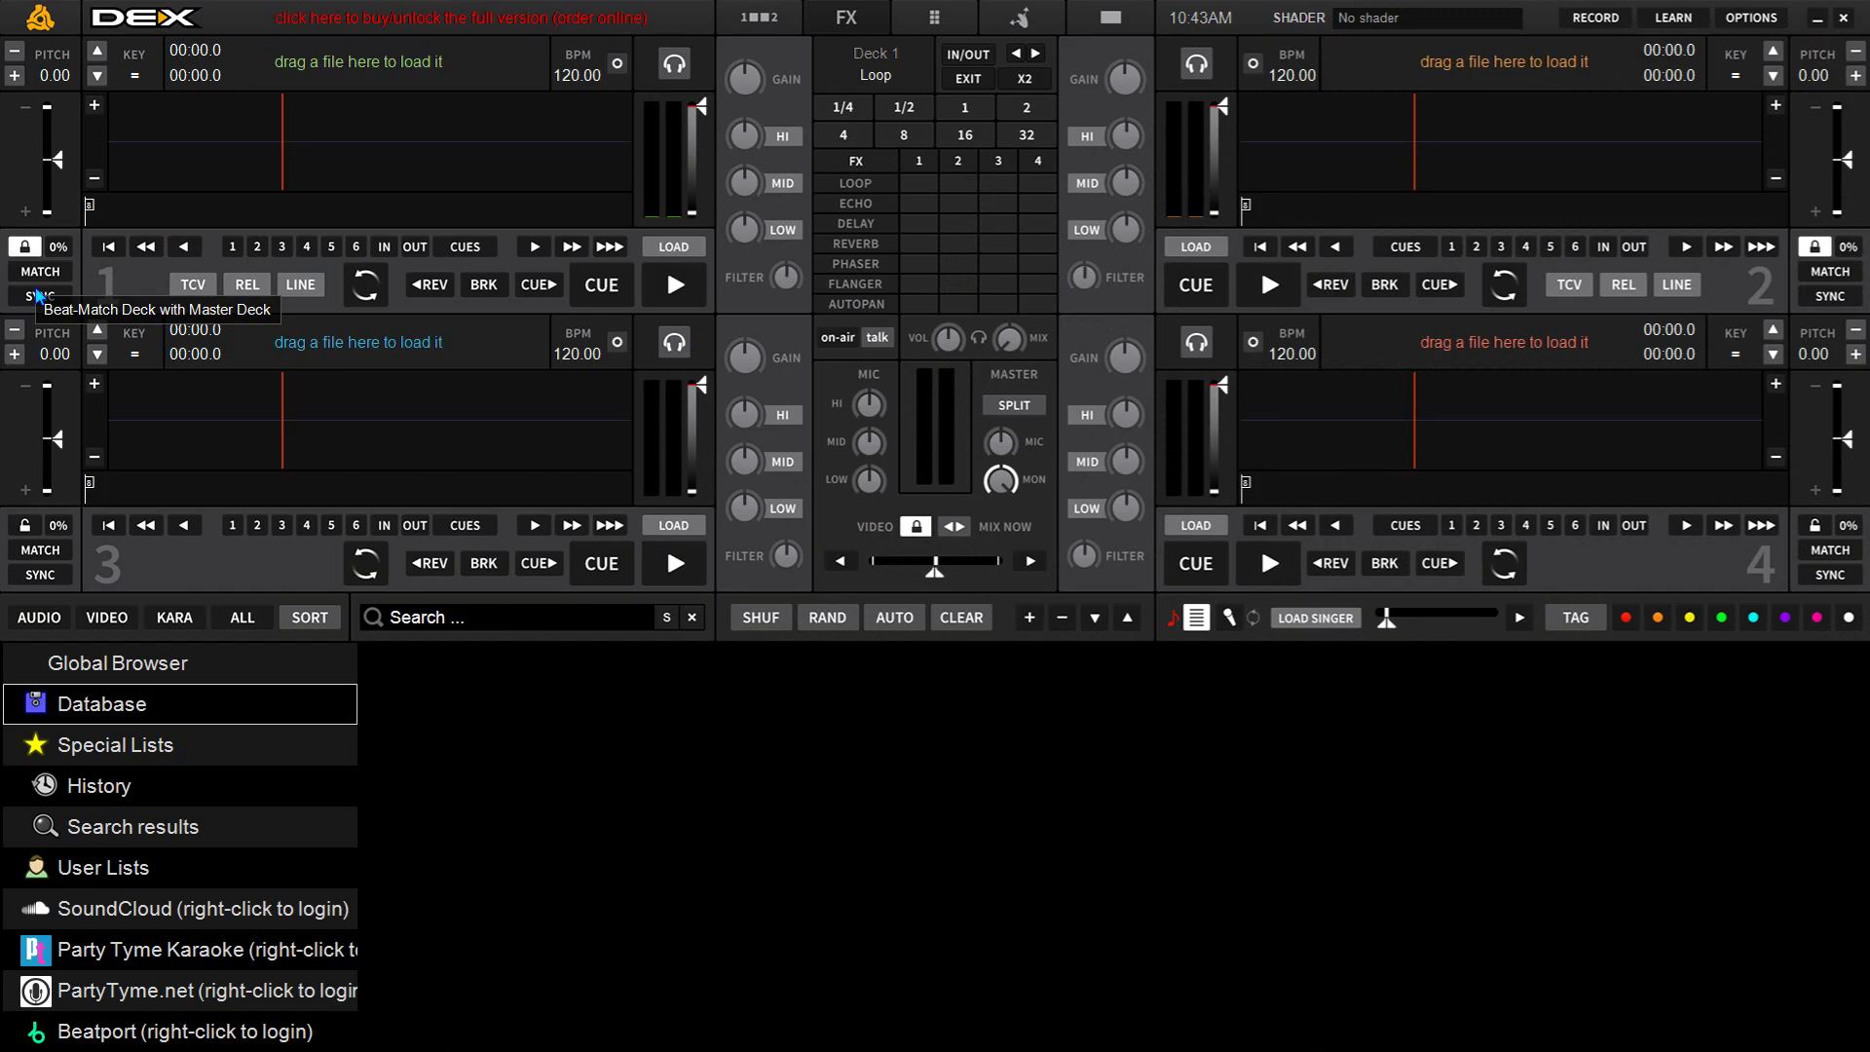
{"action": "left_click", "coordinate": [34, 286]}
{"action": "left_click", "coordinate": [1753, 18]}
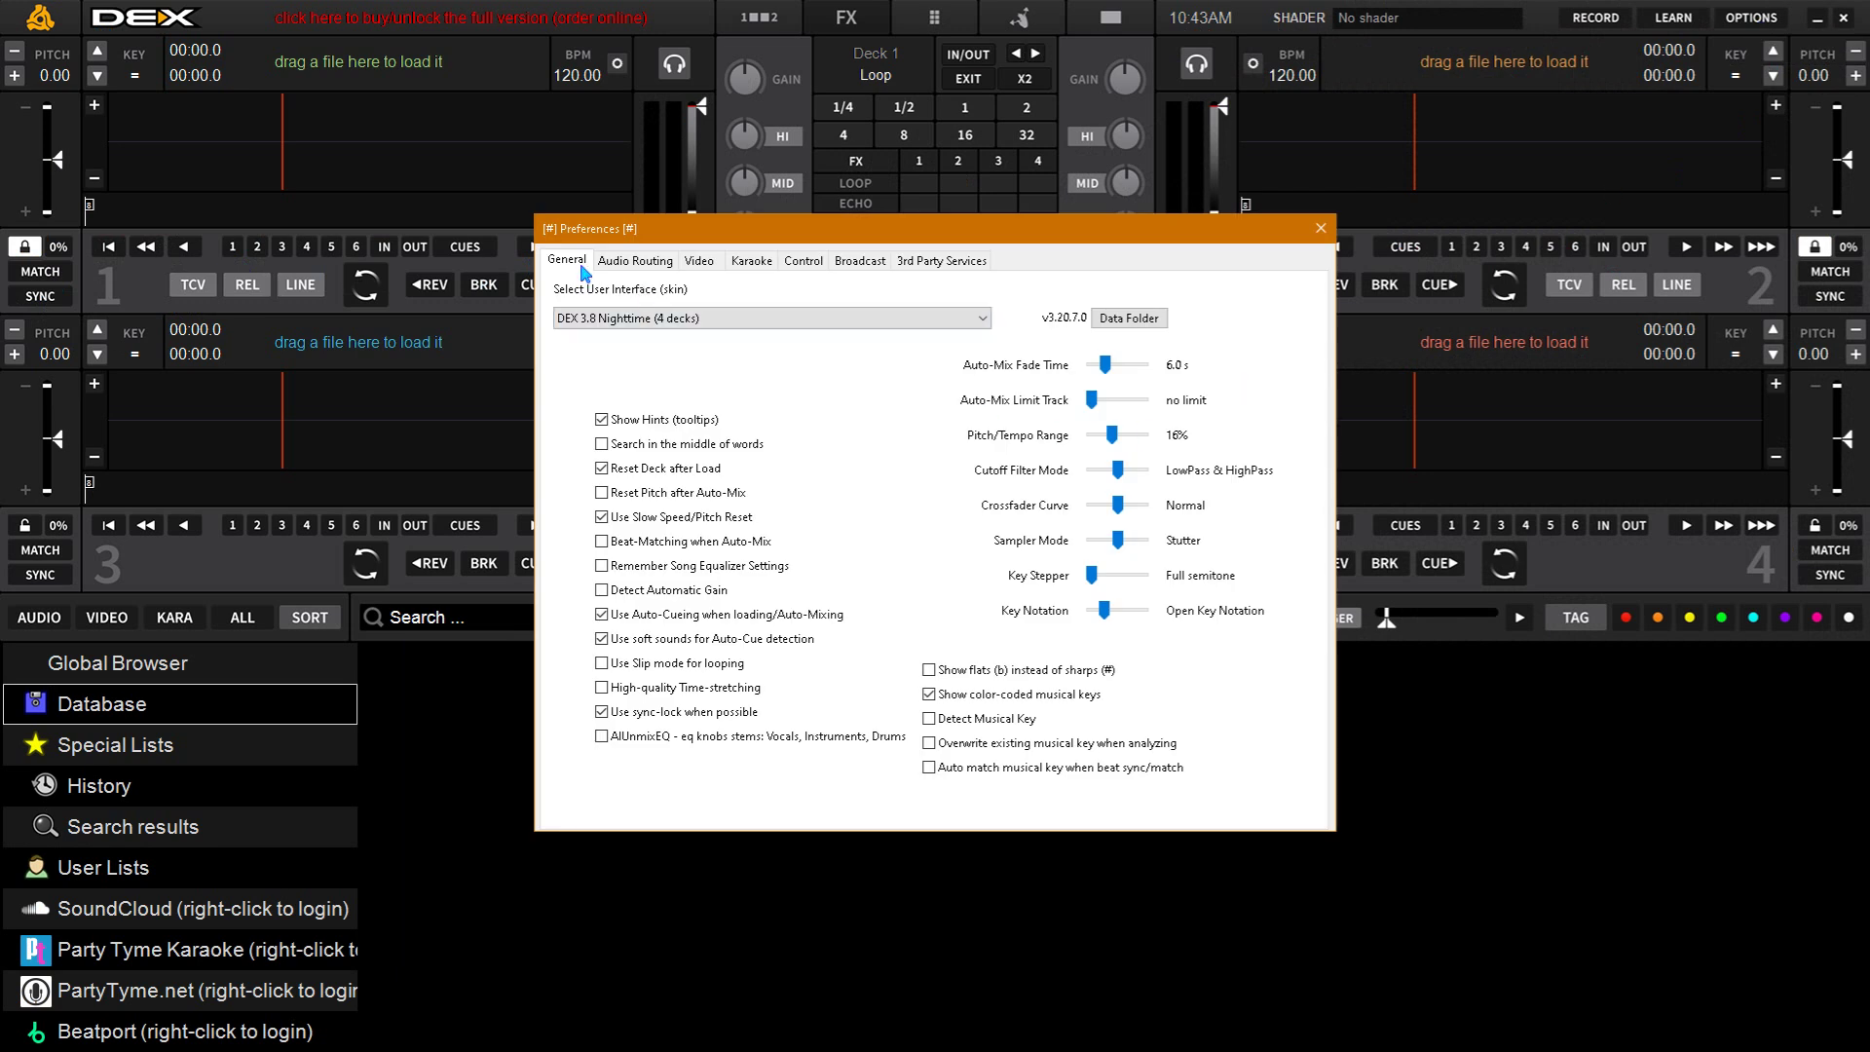
{"action": "left_click", "coordinate": [971, 322]}
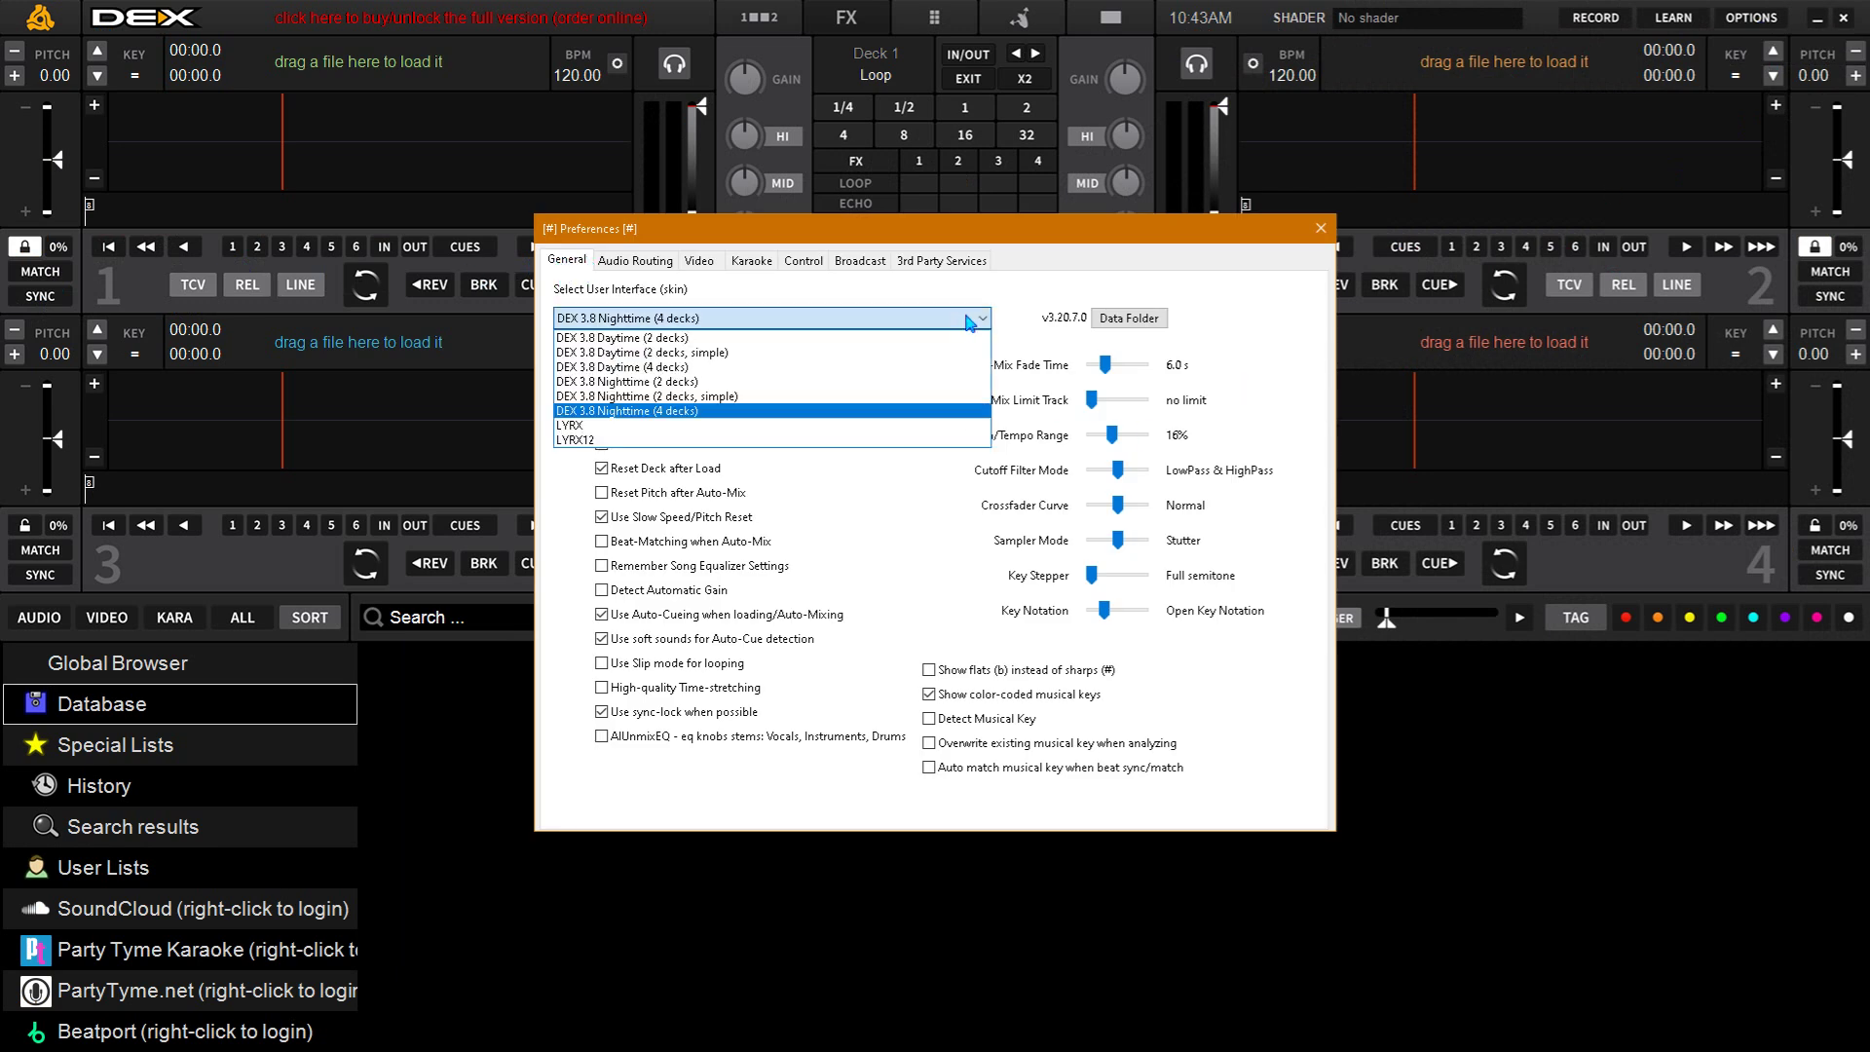
{"action": "left_click", "coordinate": [697, 381]}
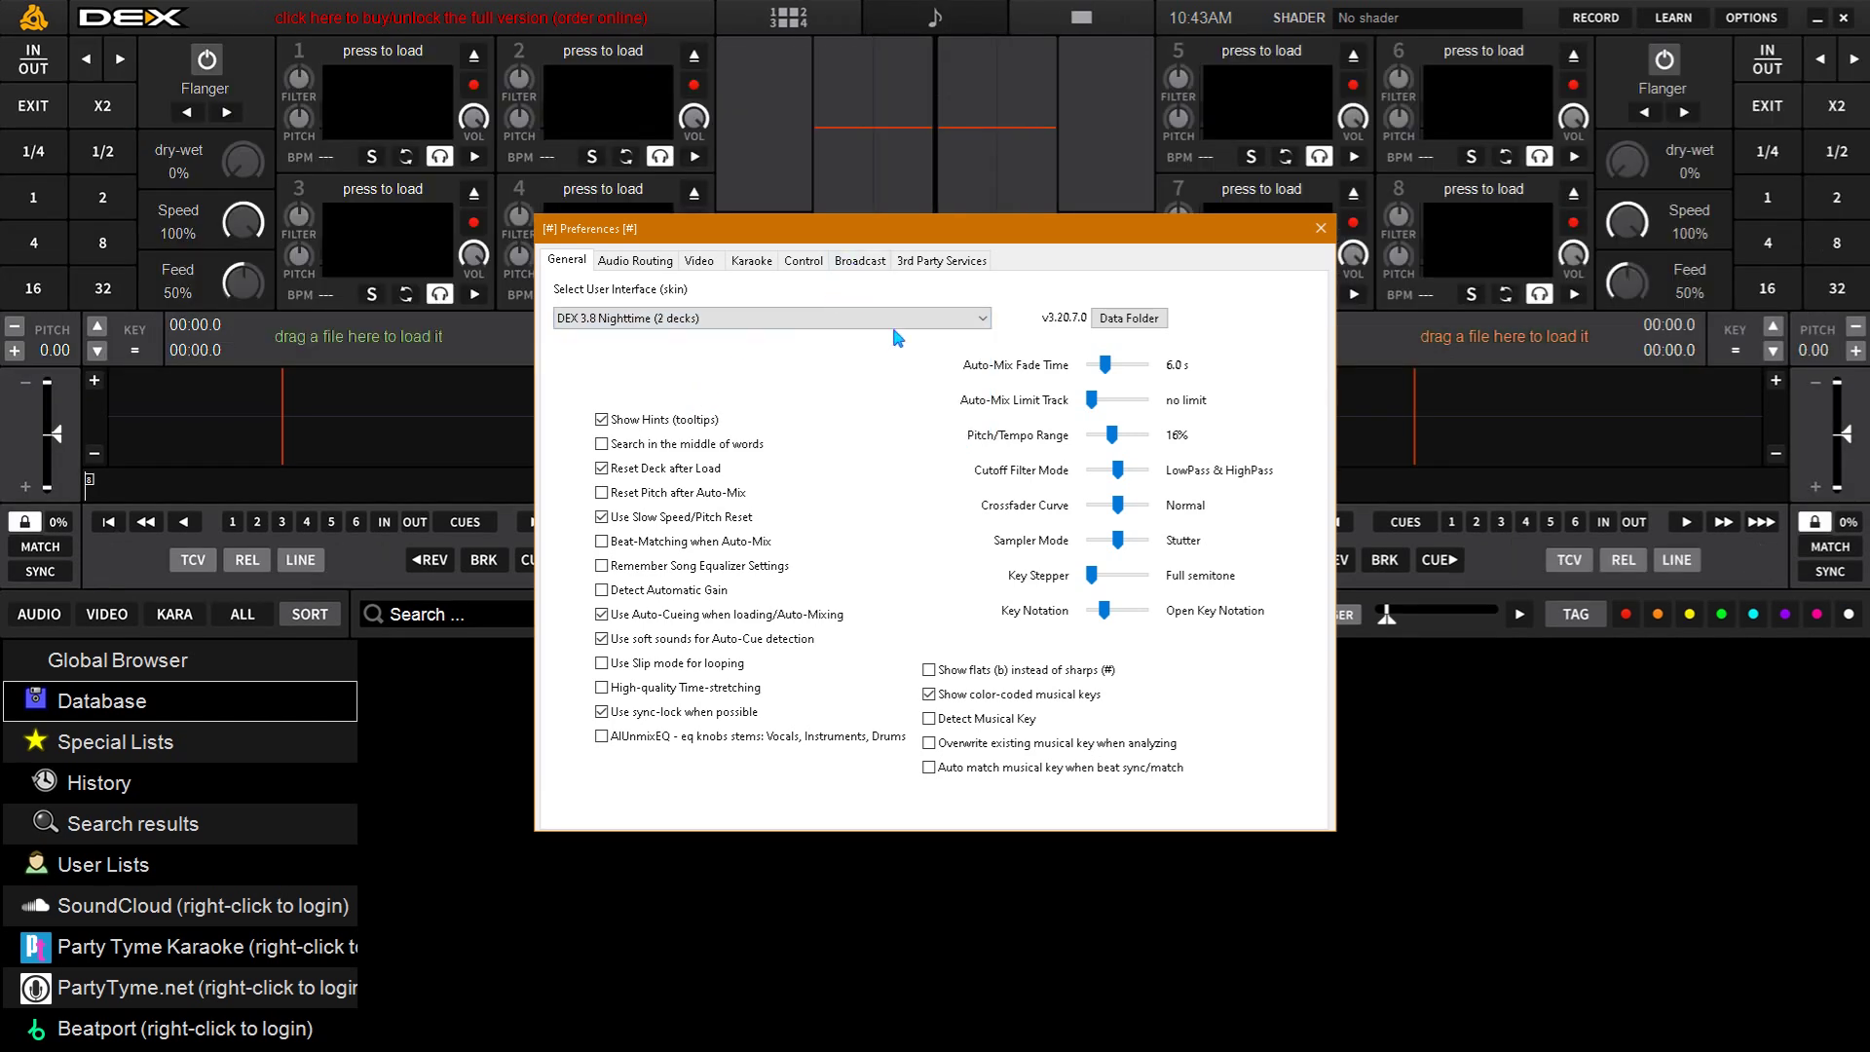
Check the list of available skins, close the preferences and exit DEX 3
{"action": "left_click", "coordinate": [962, 327]}
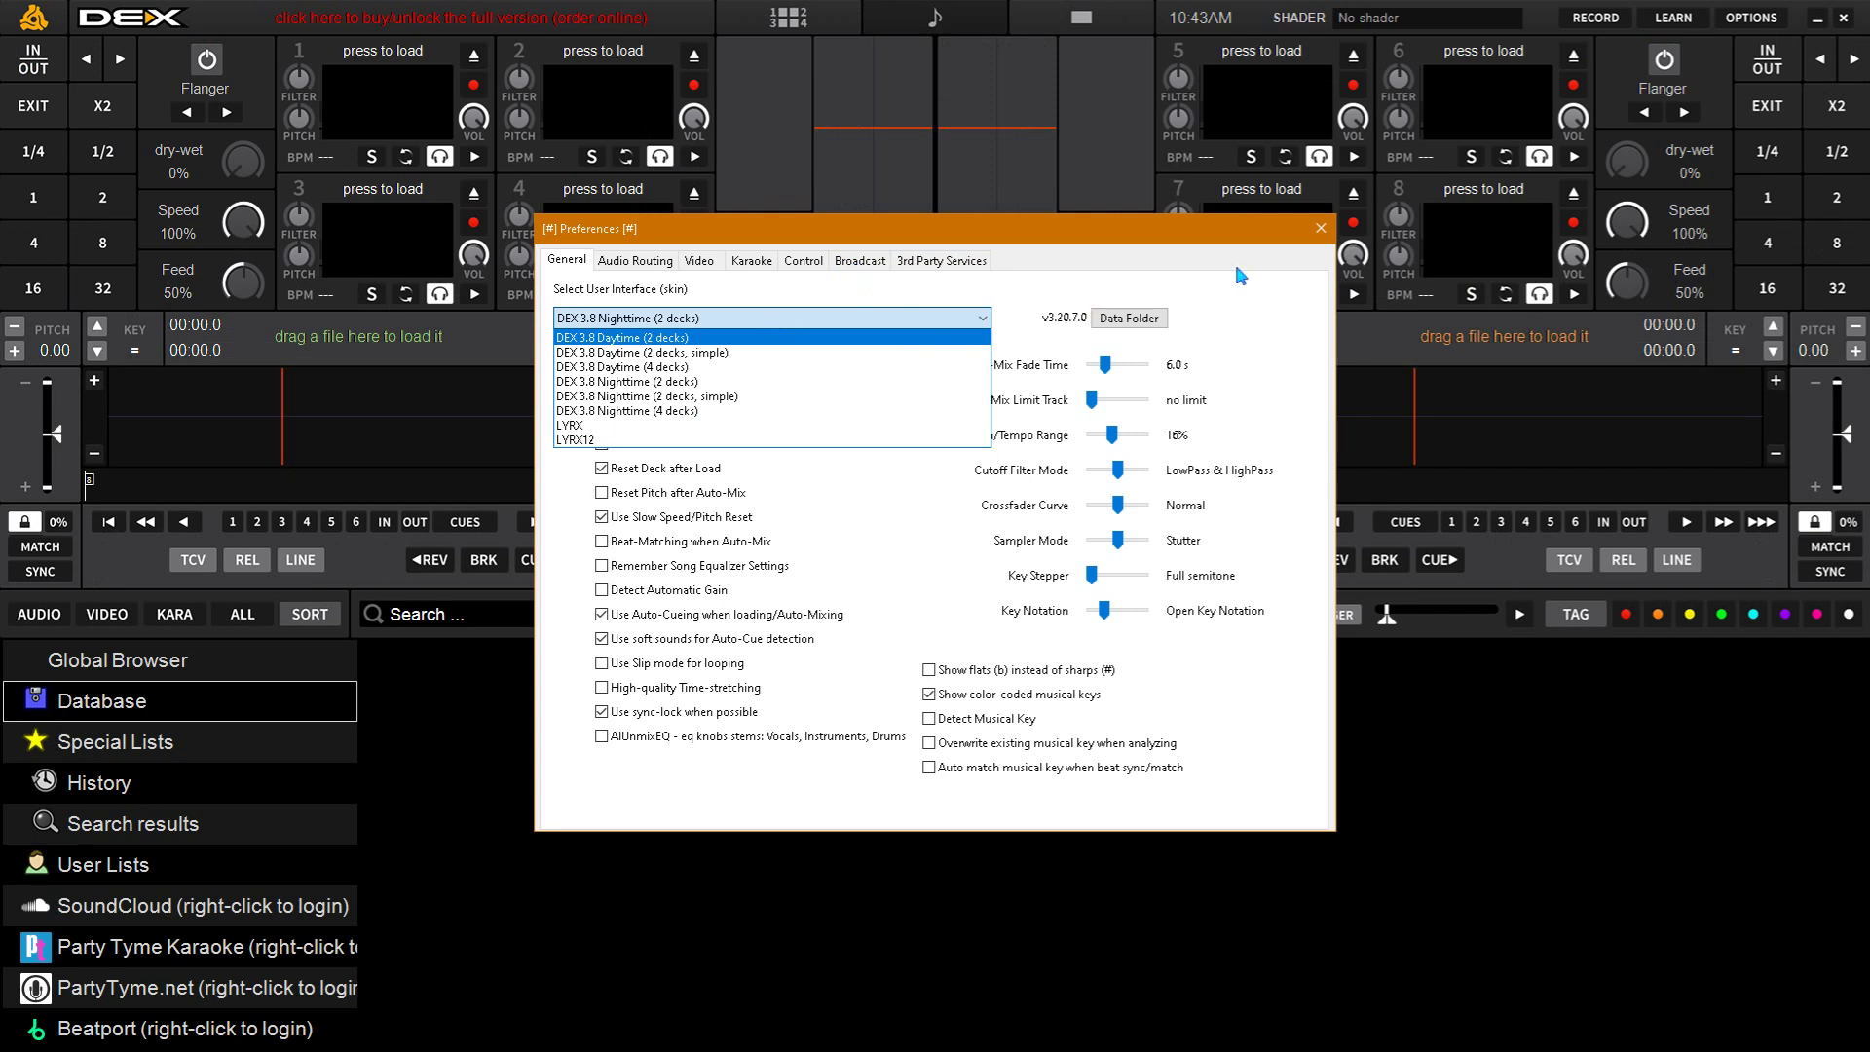
{"action": "left_click", "coordinate": [1320, 232]}
{"action": "left_click", "coordinate": [1321, 232]}
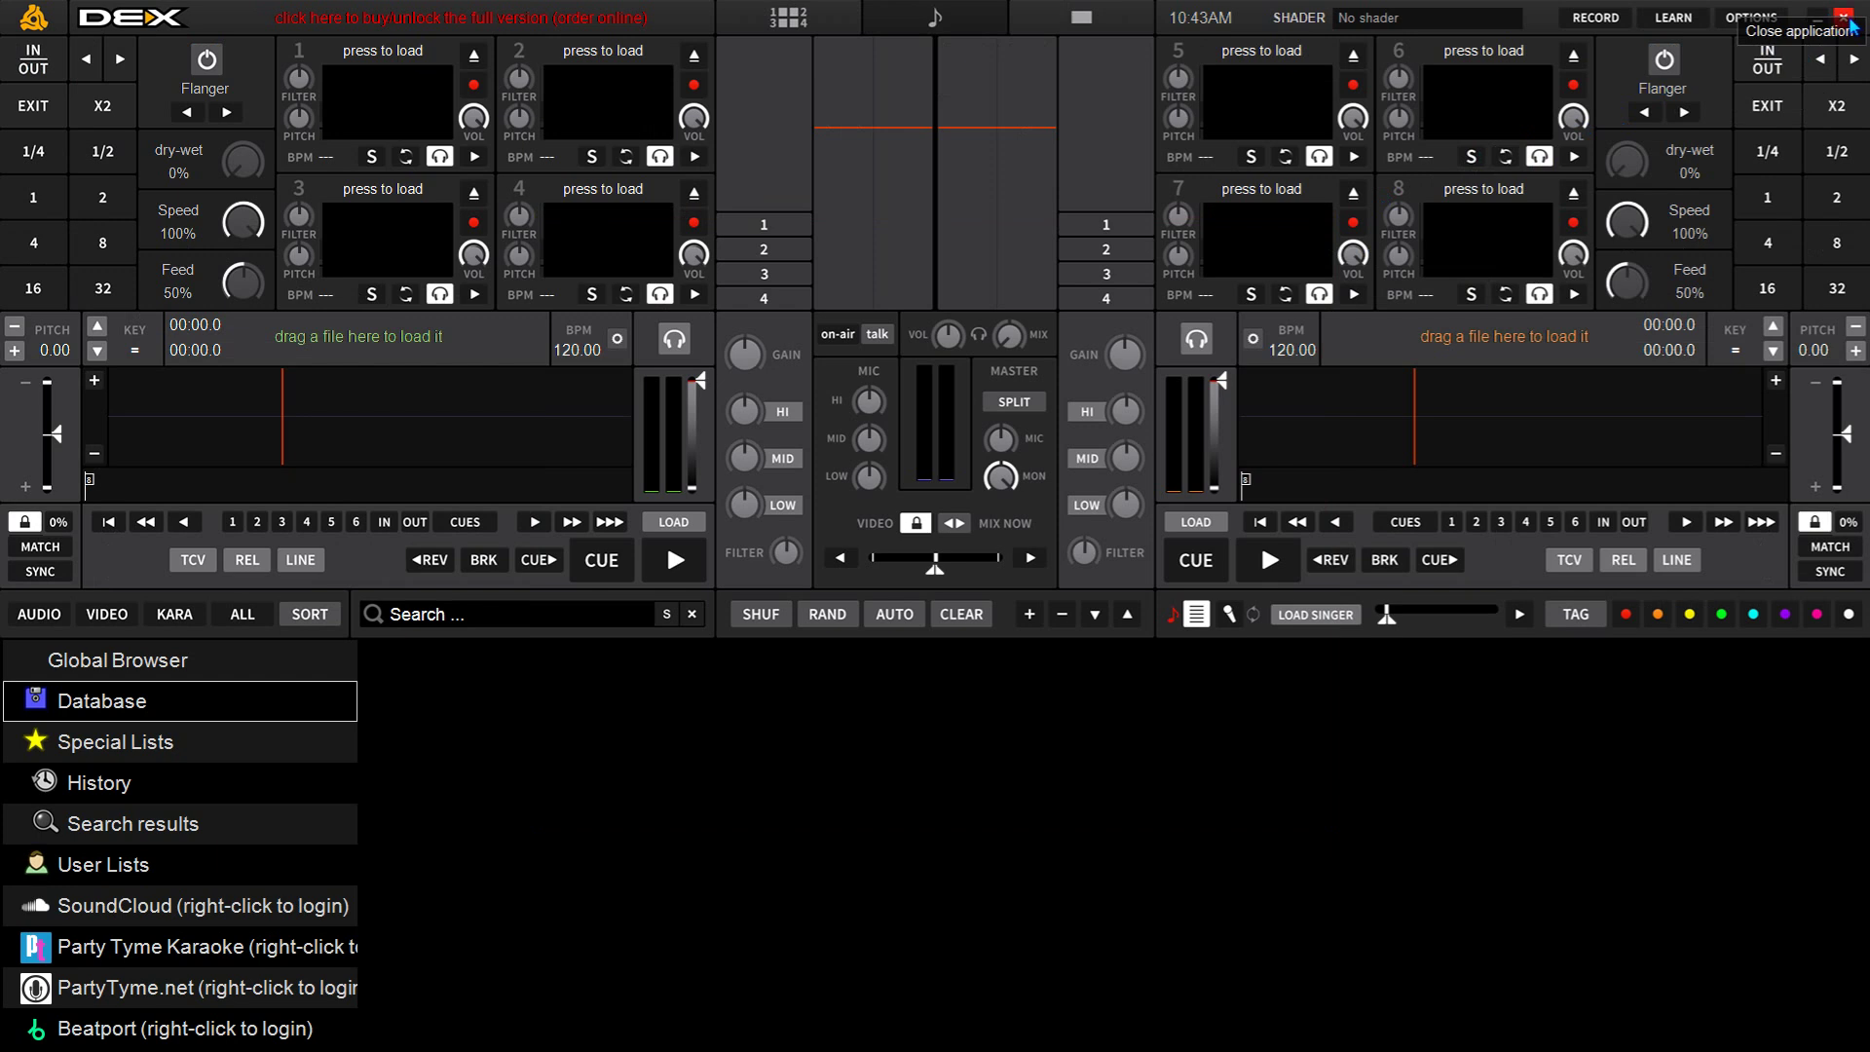
{"action": "left_click", "coordinate": [1850, 23]}
{"action": "left_click", "coordinate": [974, 534]}
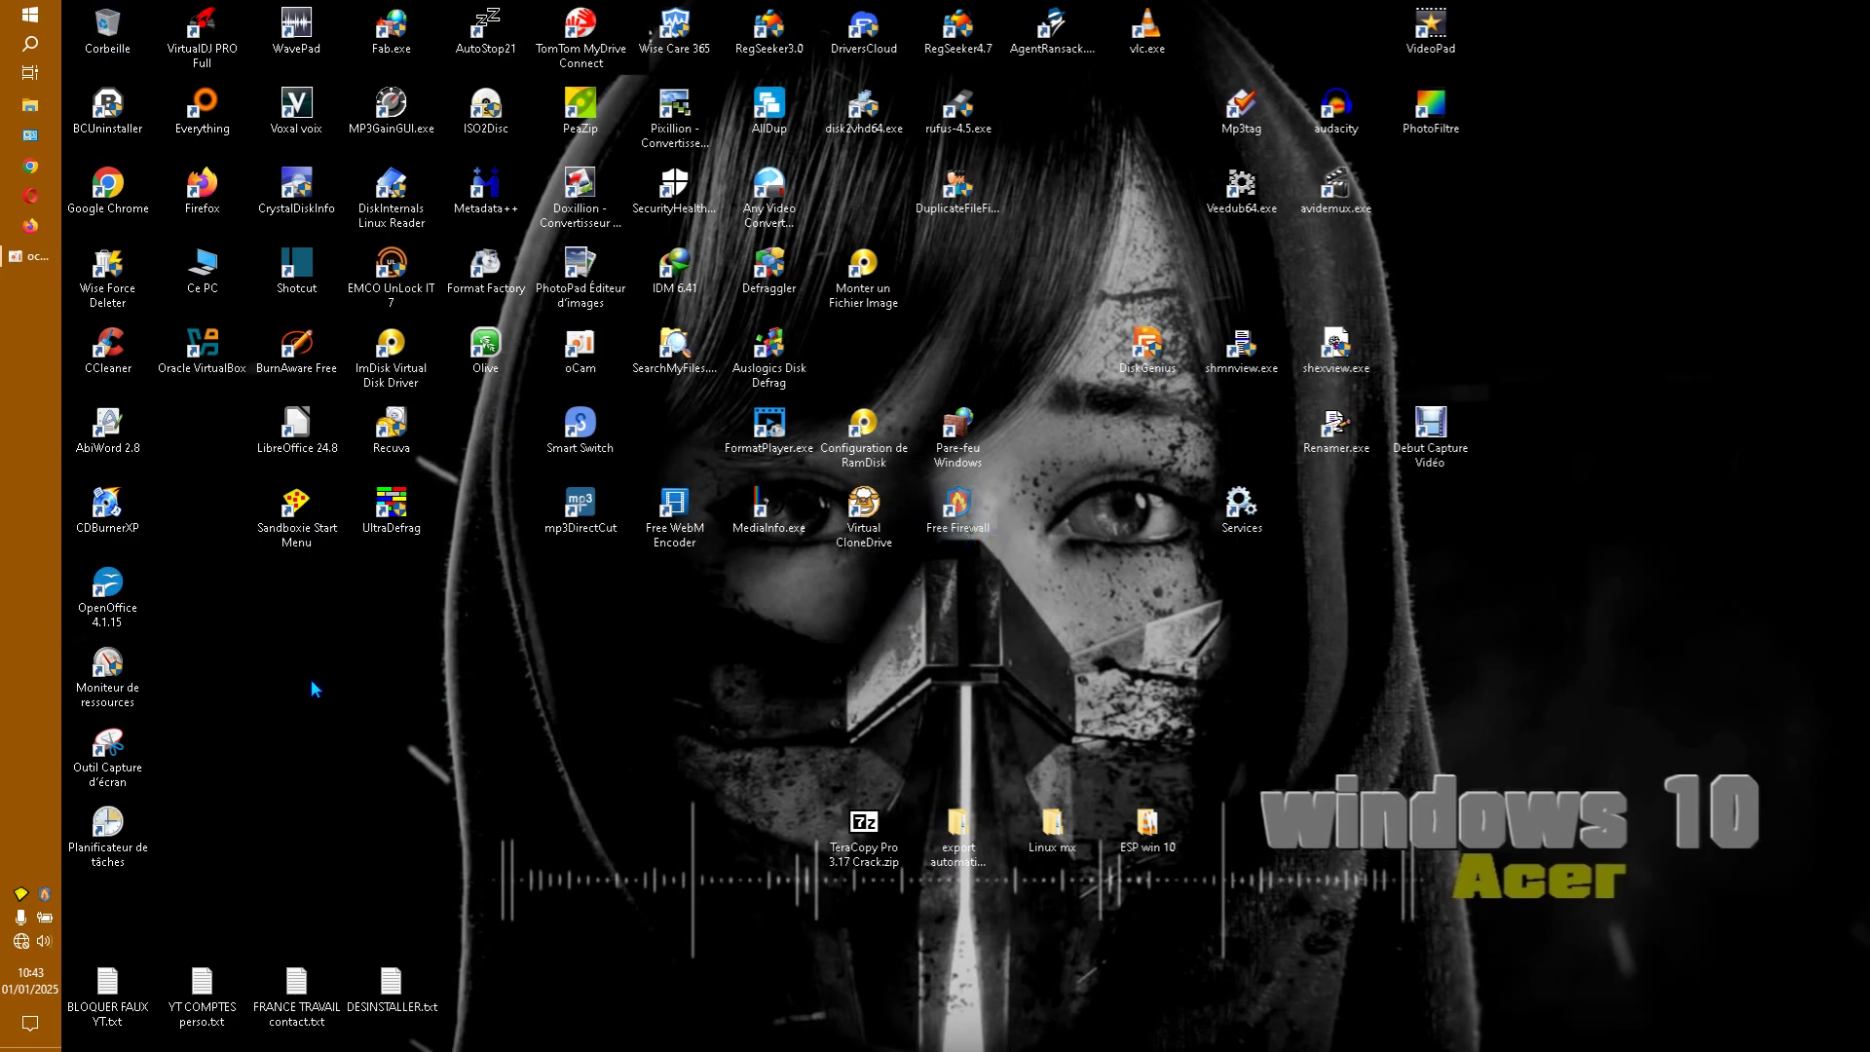
{"action": "right_click", "coordinate": [20, 897]}
{"action": "mouse_move", "coordinate": [84, 939]}
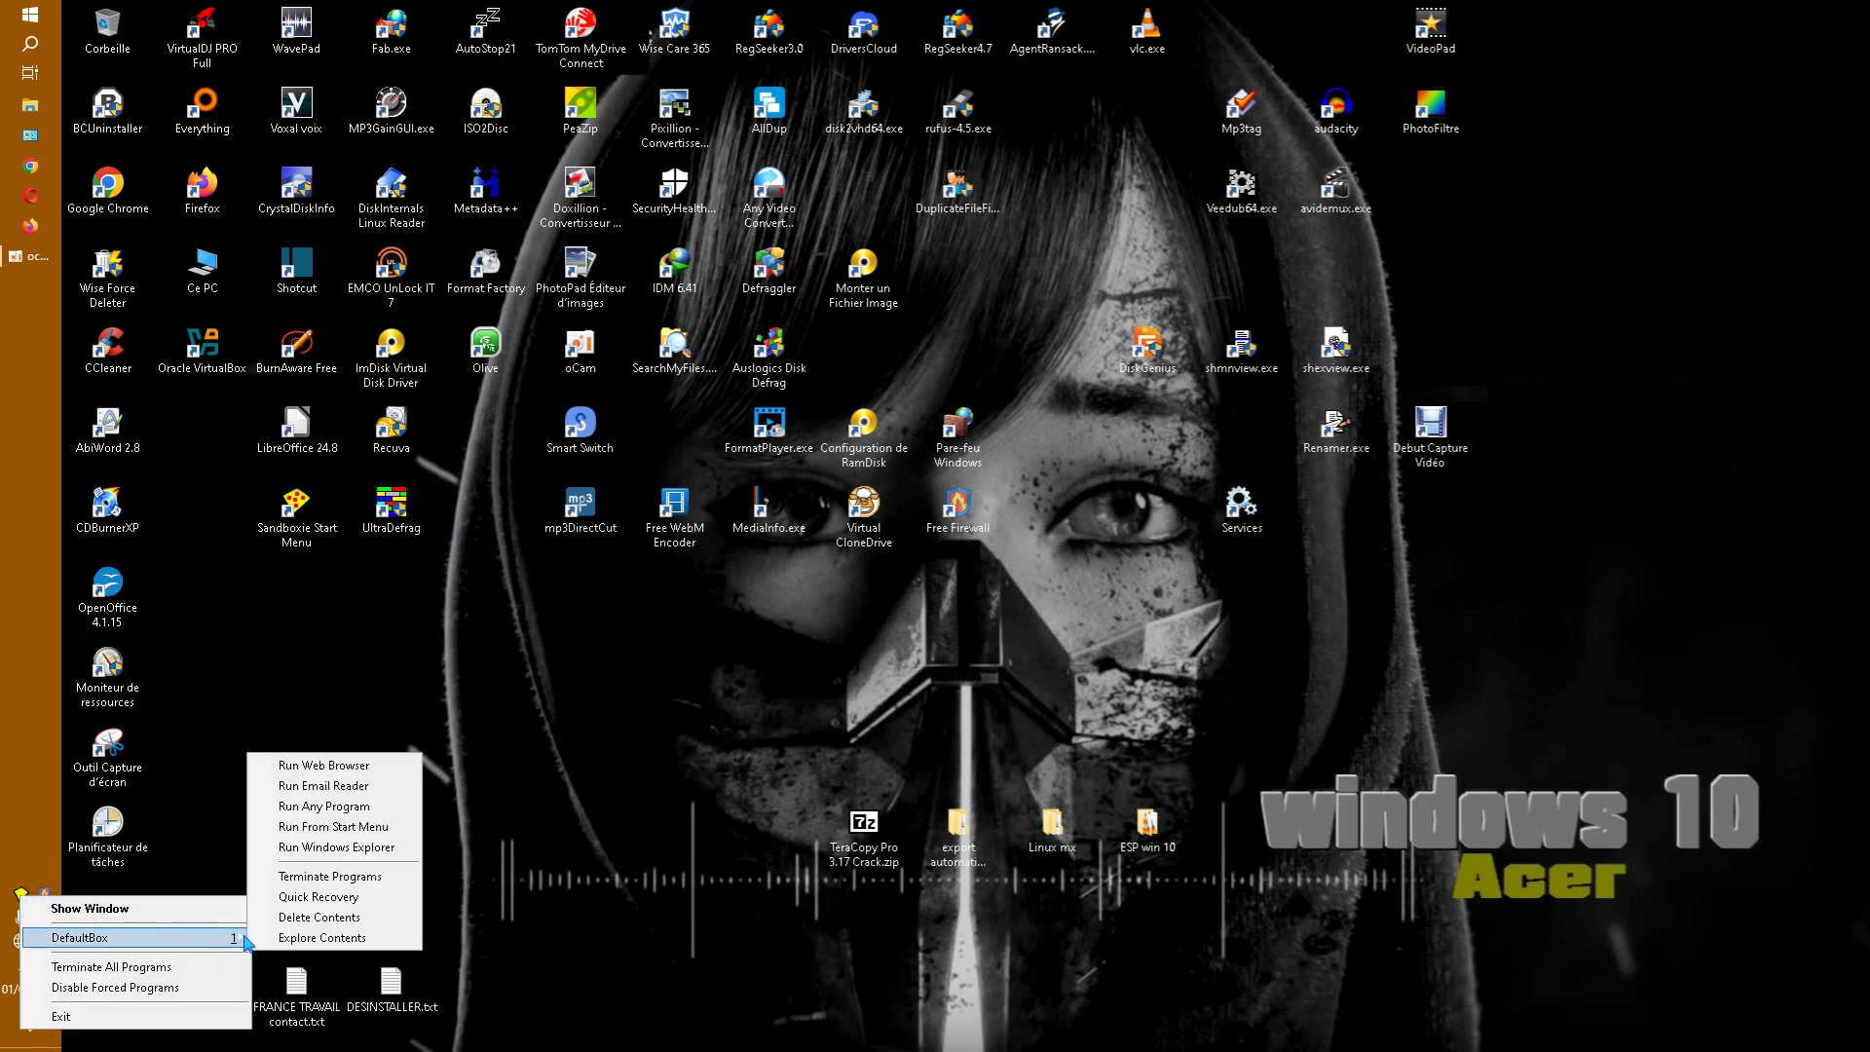
{"action": "left_click", "coordinate": [336, 827]}
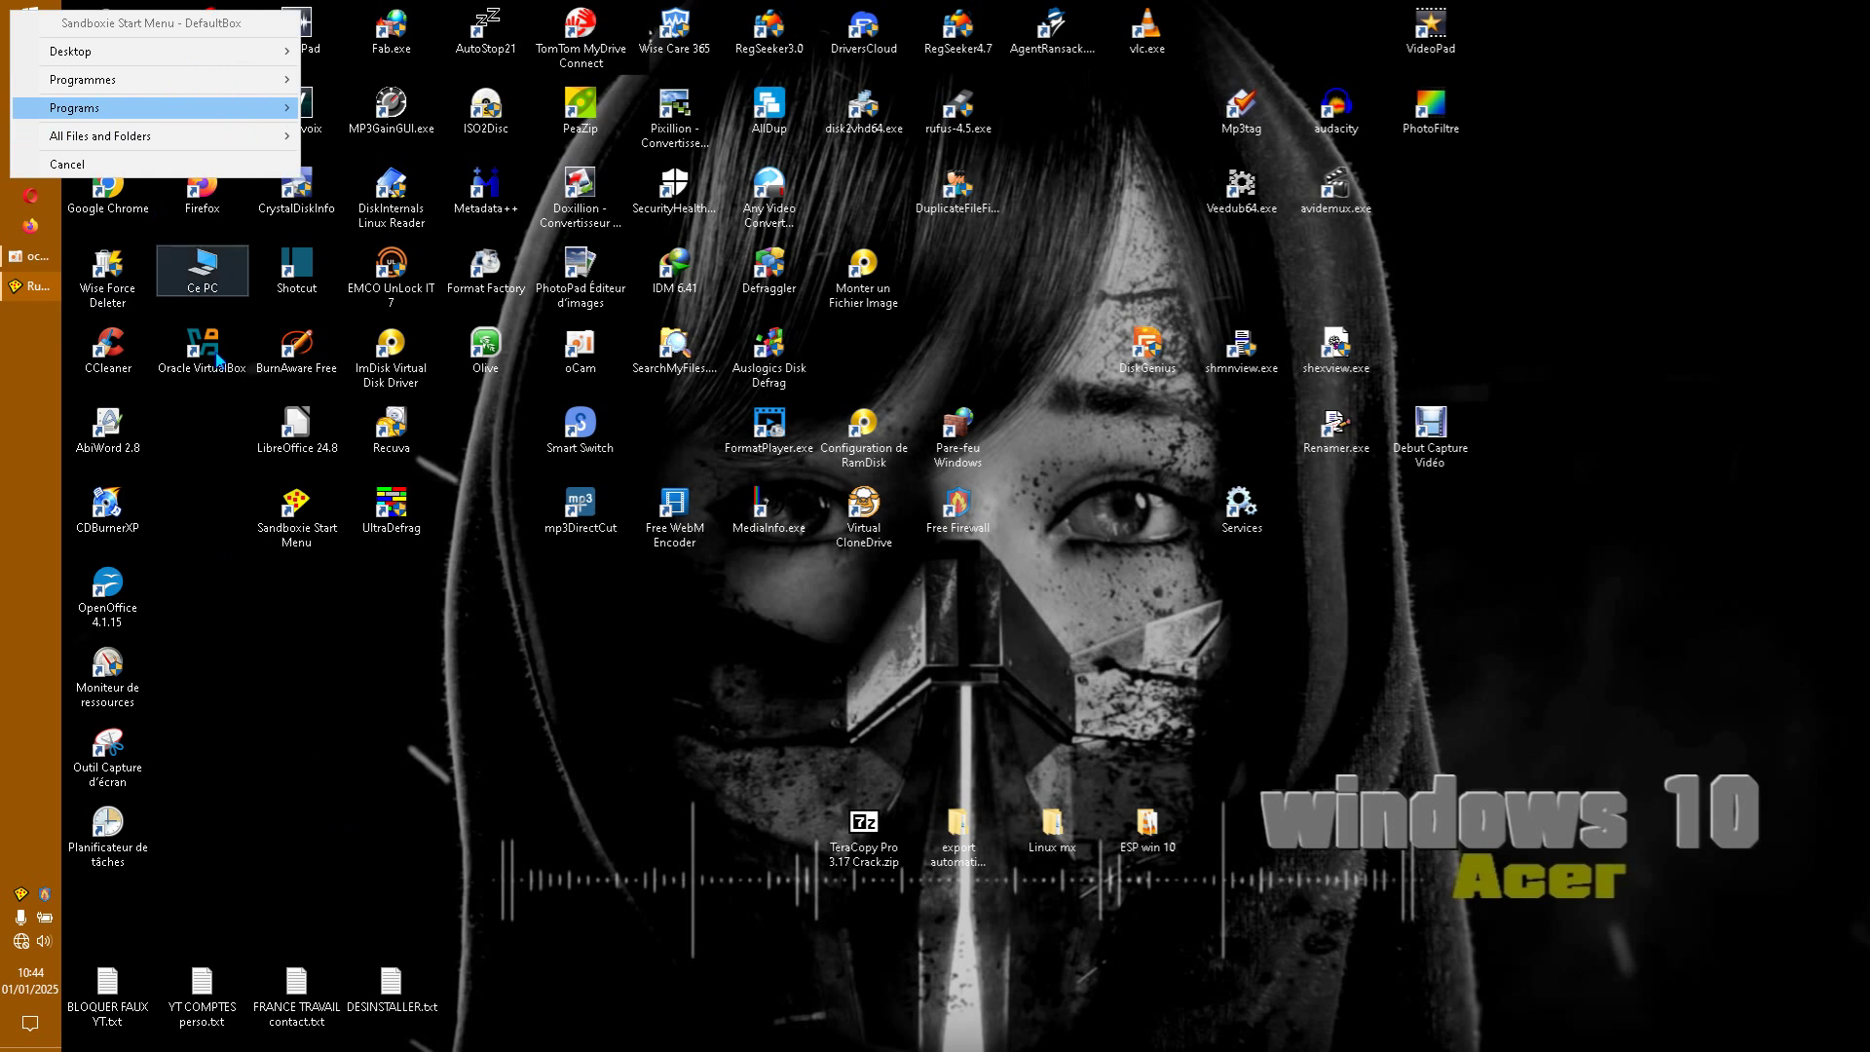
{"action": "left_click", "coordinate": [223, 617]}
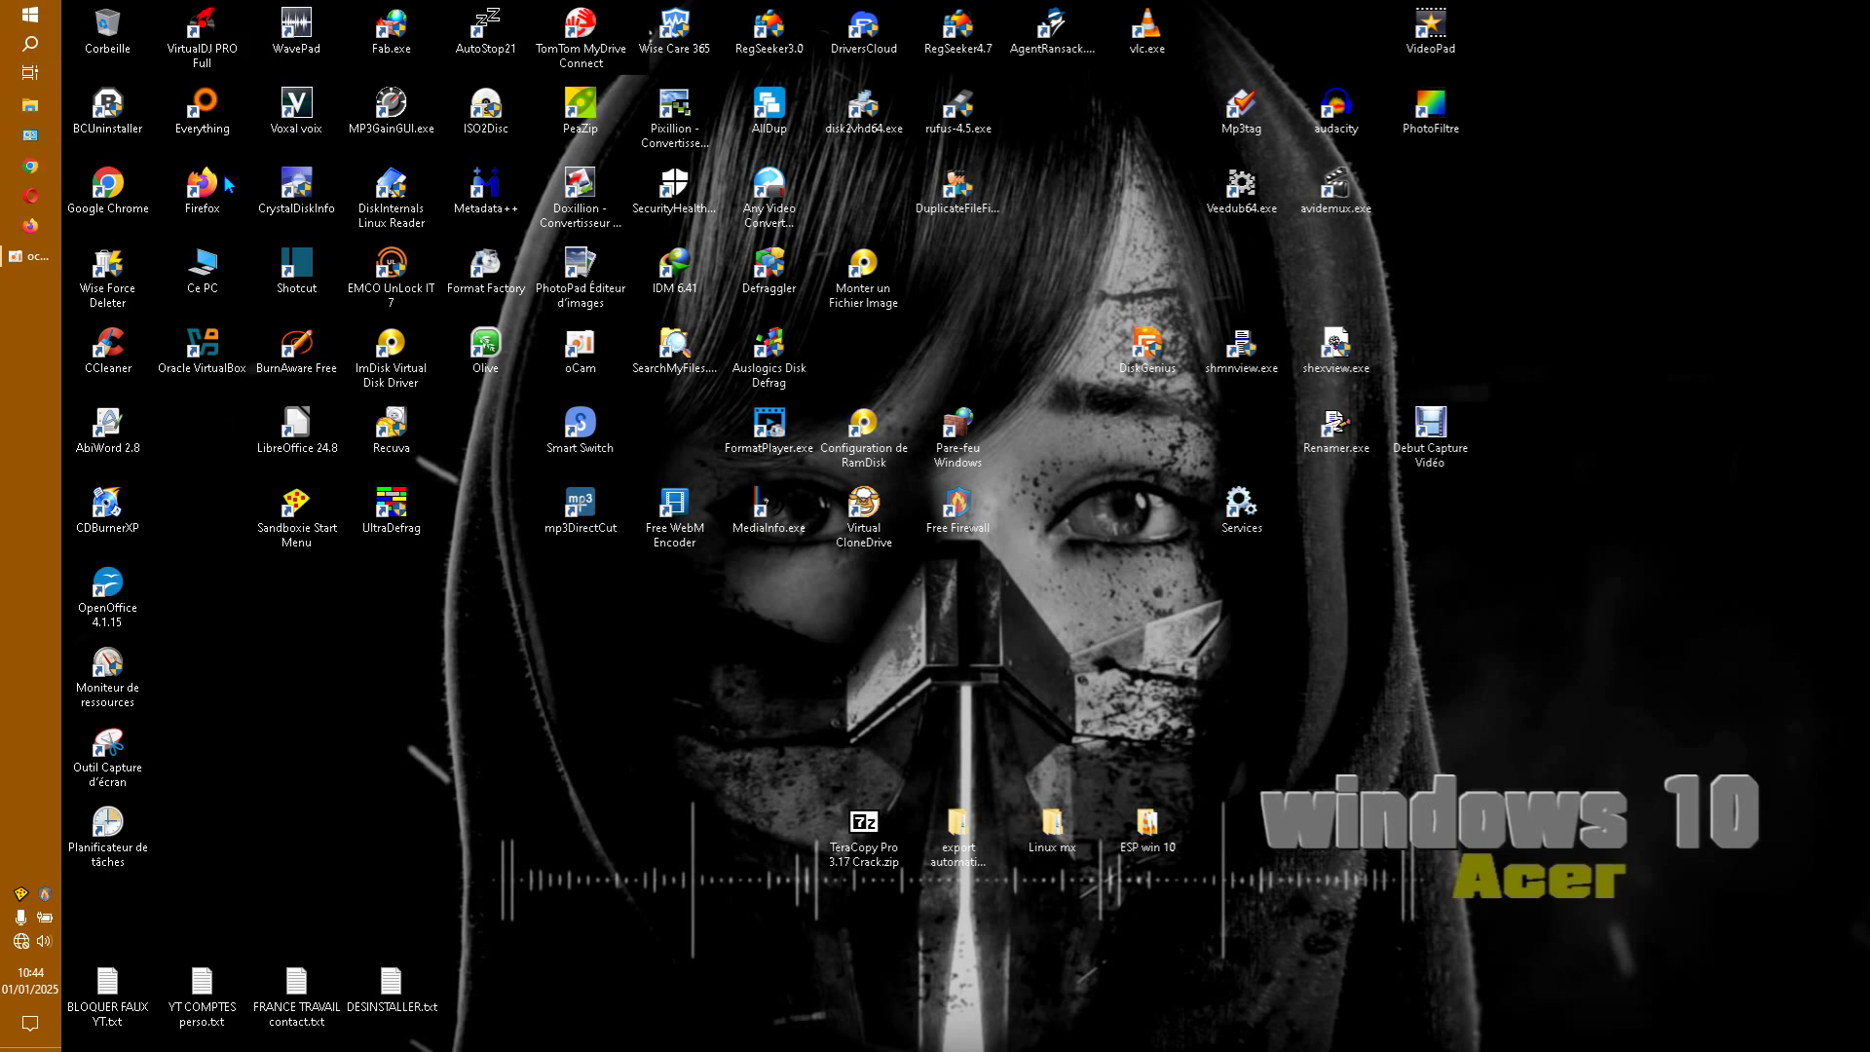
{"action": "right_click", "coordinate": [24, 898]}
{"action": "mouse_move", "coordinate": [102, 938]}
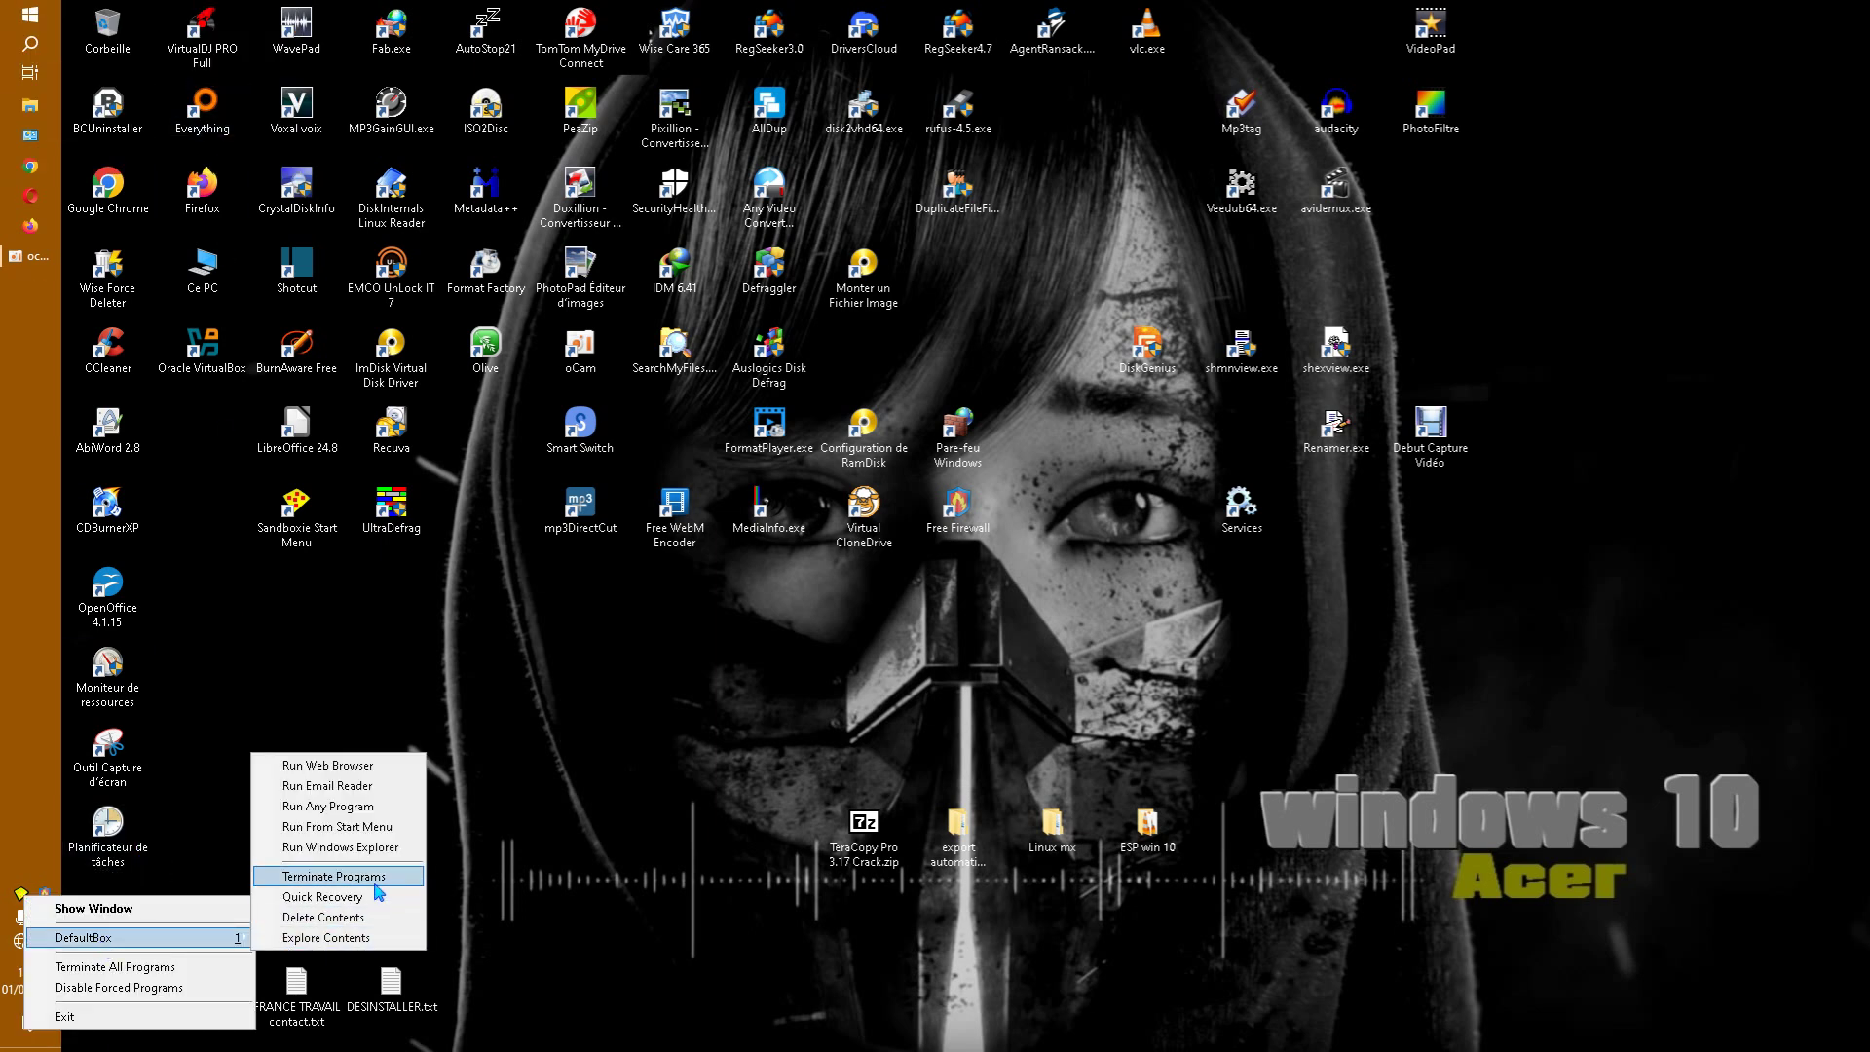
{"action": "left_click", "coordinate": [357, 833]}
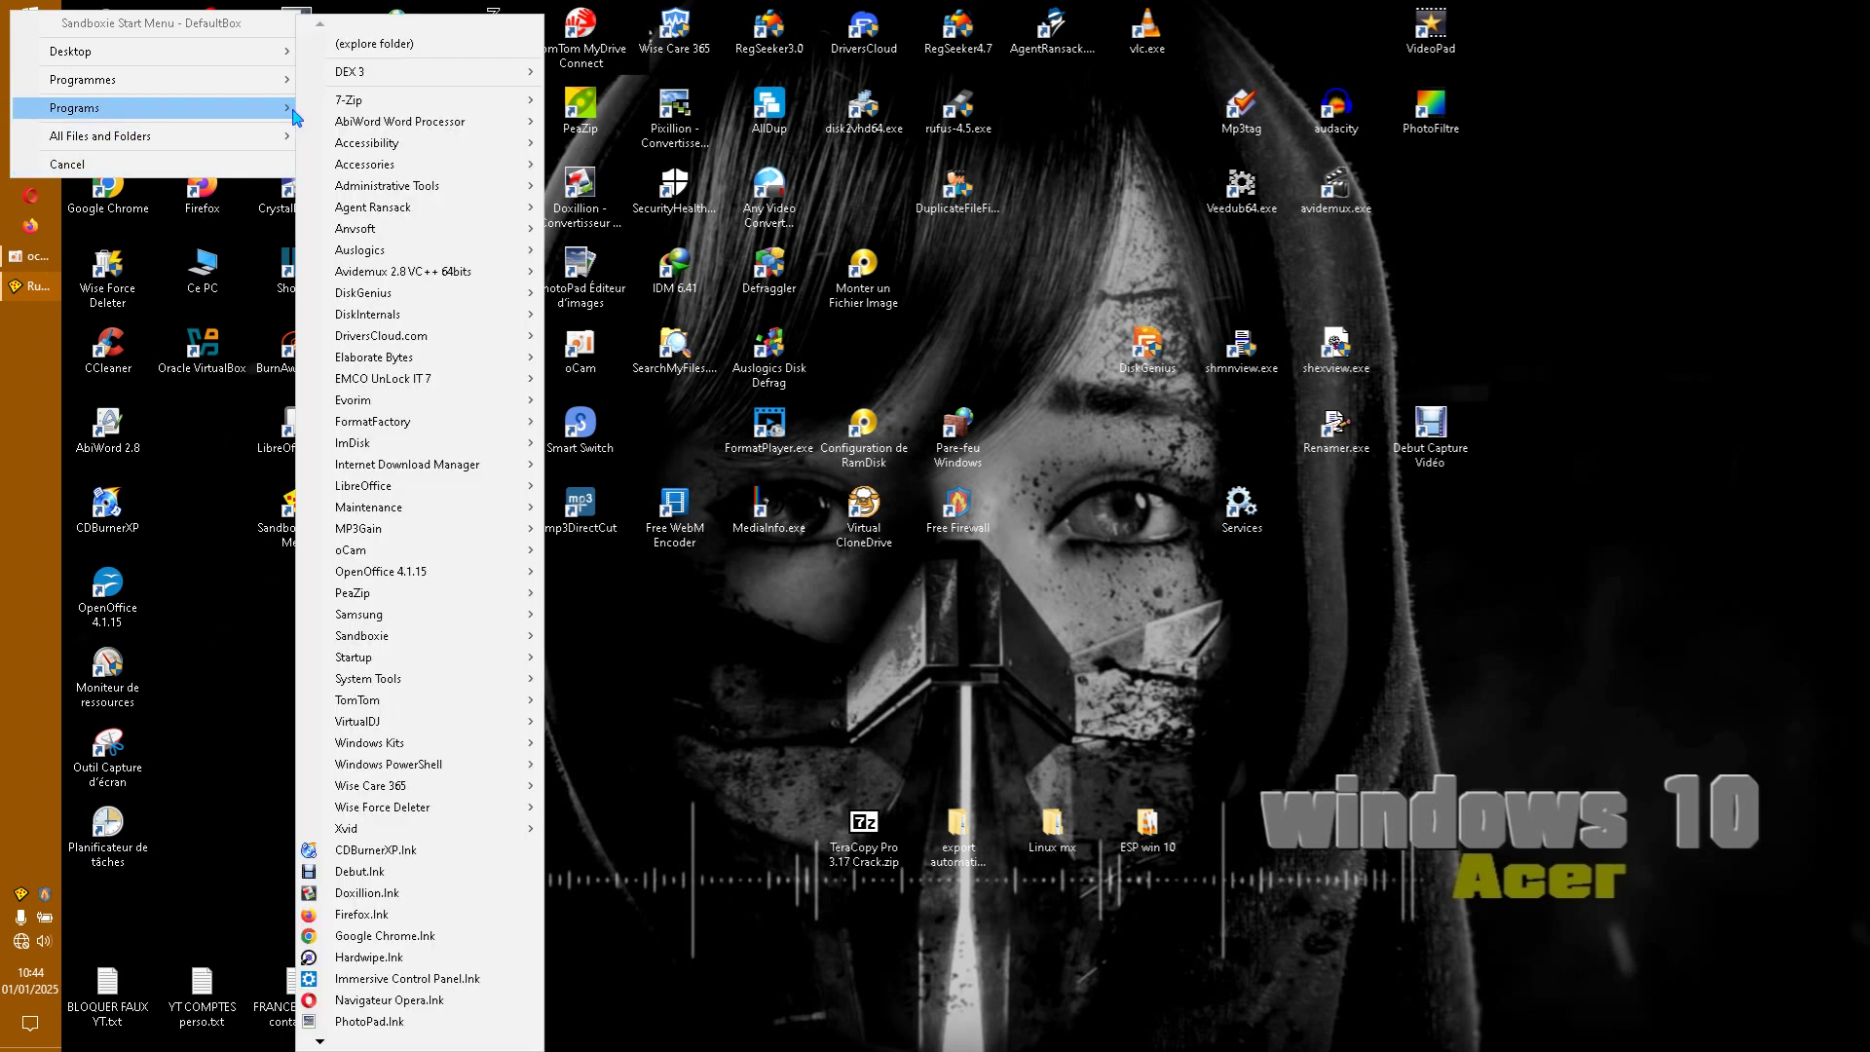
{"action": "mouse_move", "coordinate": [267, 88]}
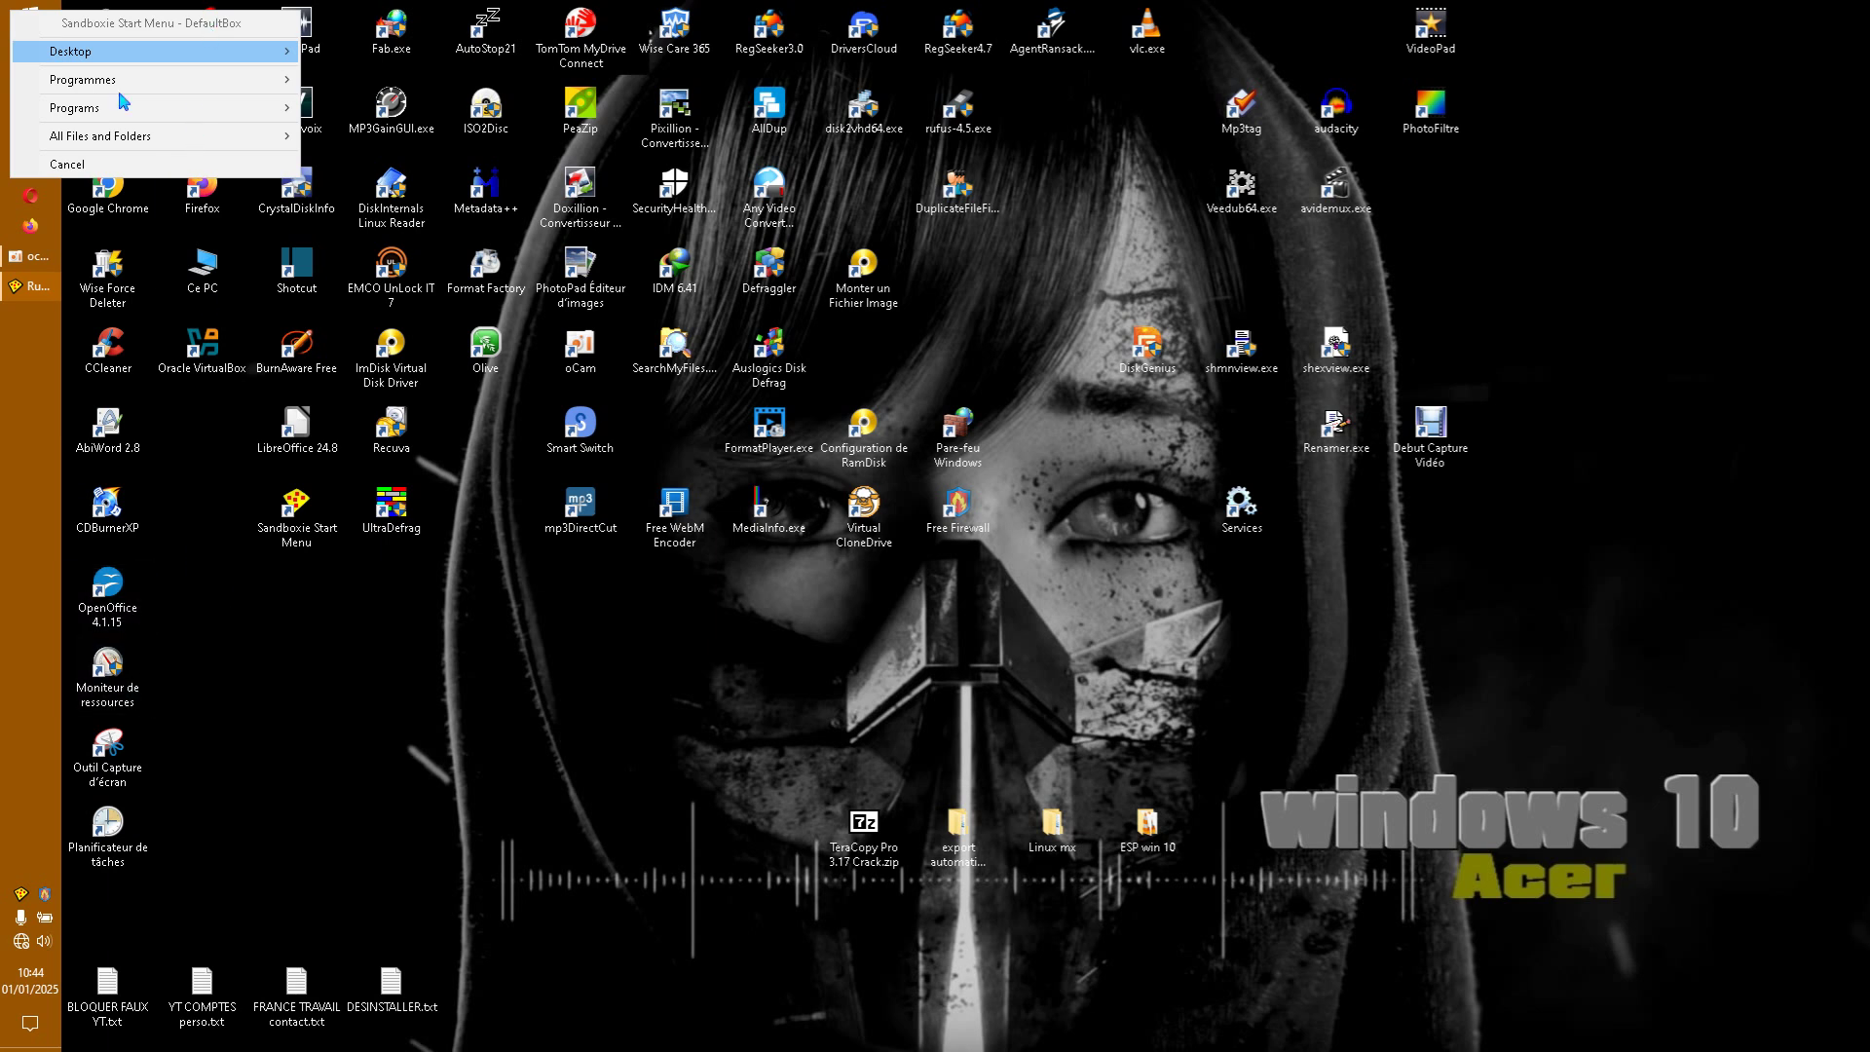
{"action": "key", "text": "alt+F4"}
{"action": "key", "text": "Return"}
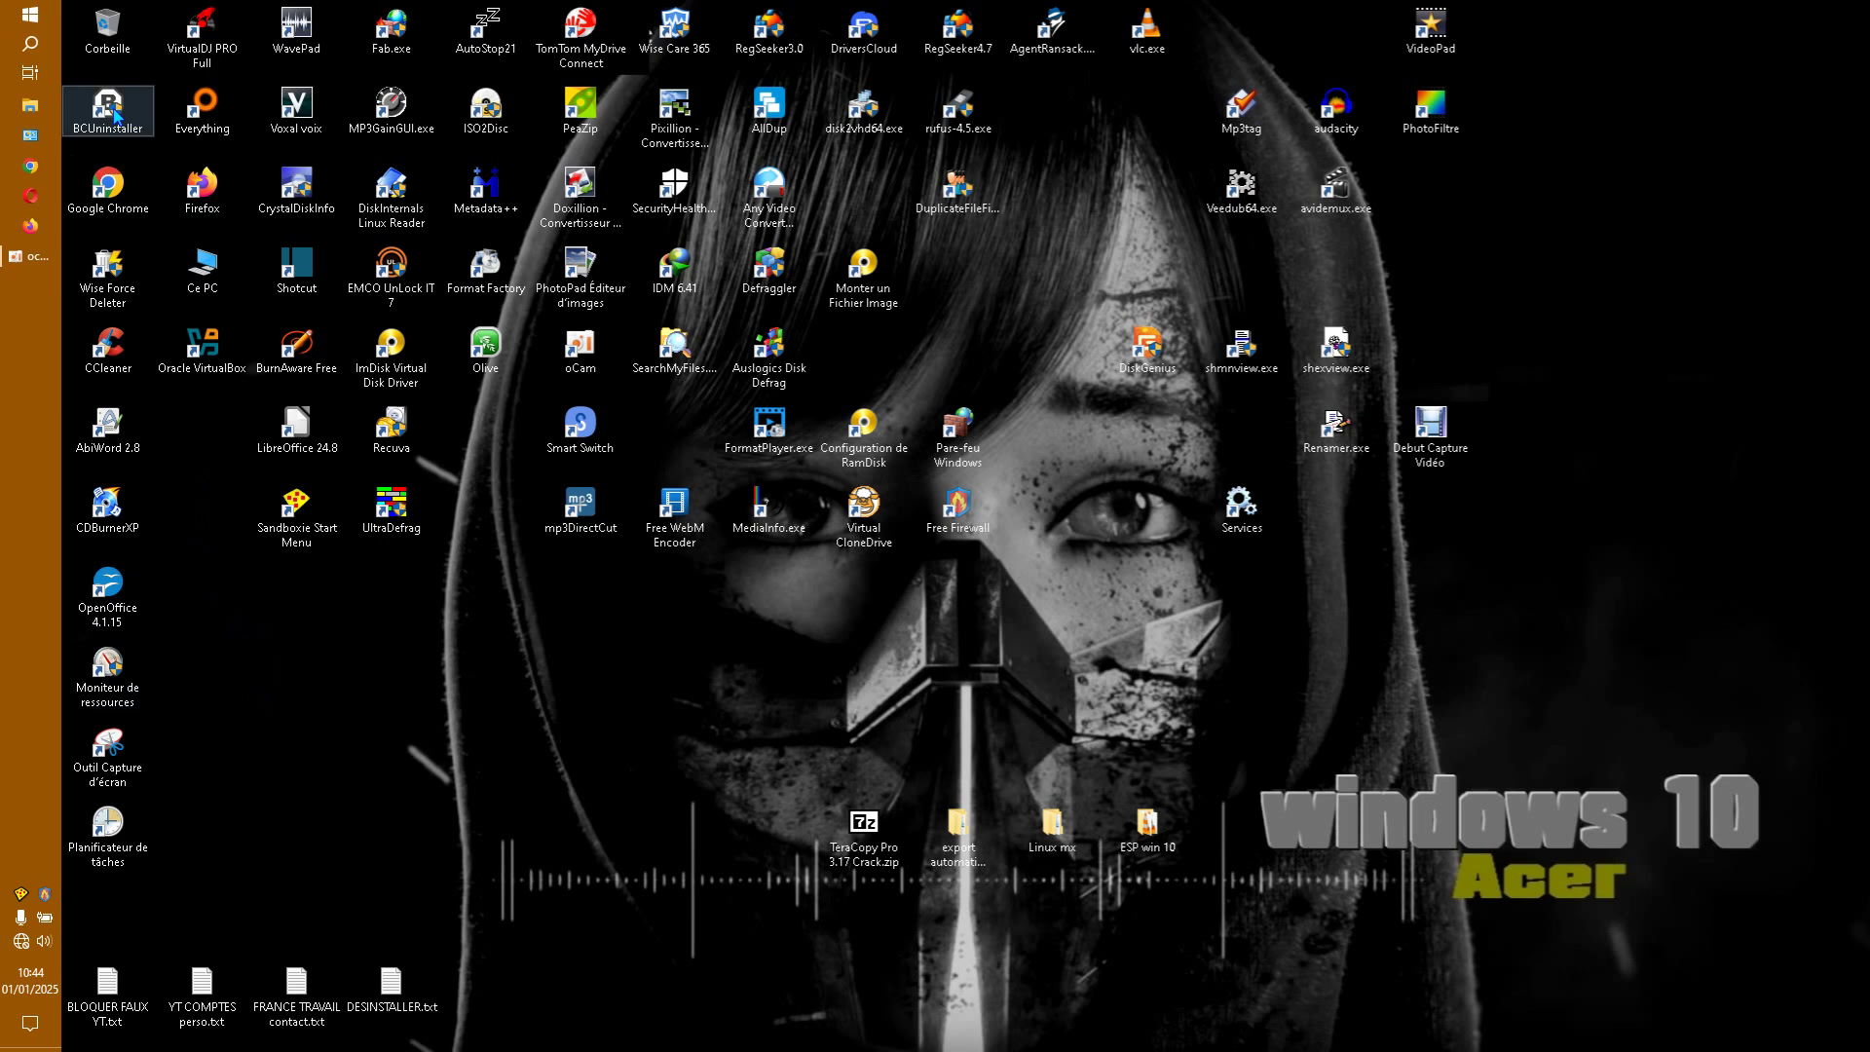
{"action": "right_click", "coordinate": [20, 899]}
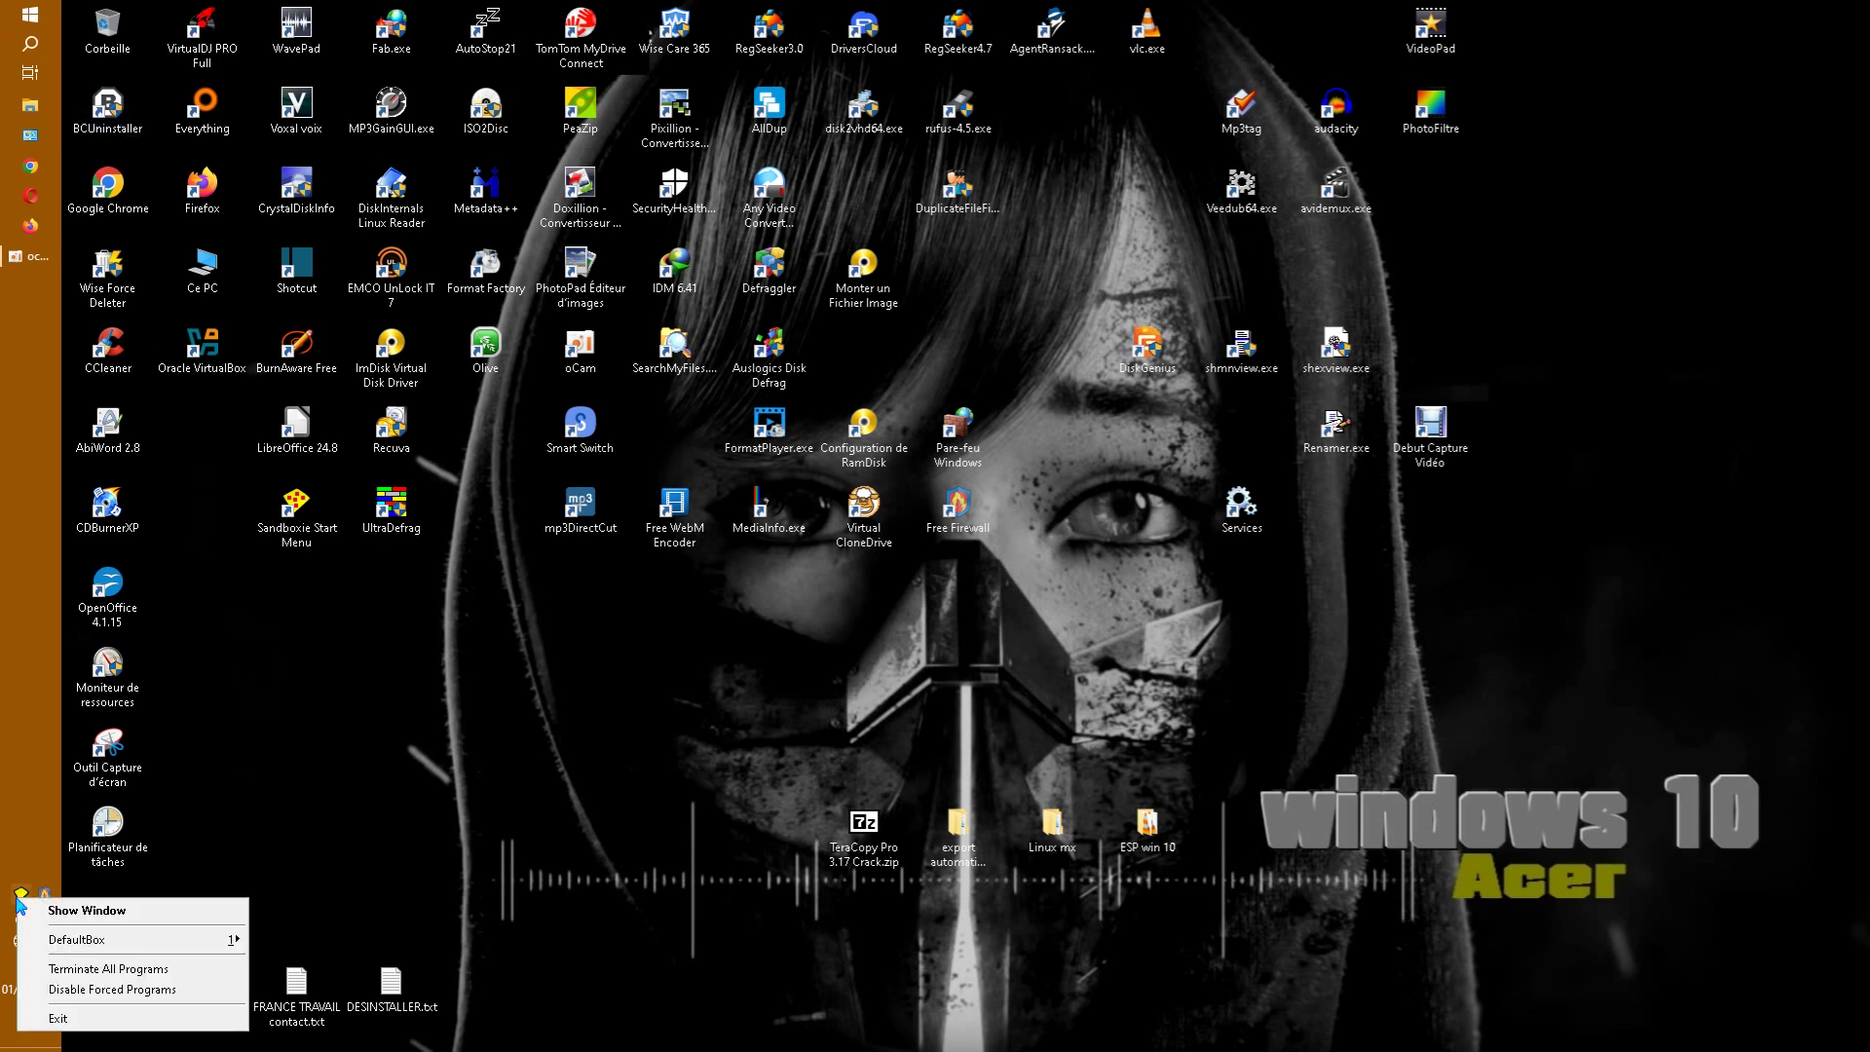
{"action": "mouse_move", "coordinate": [127, 940]}
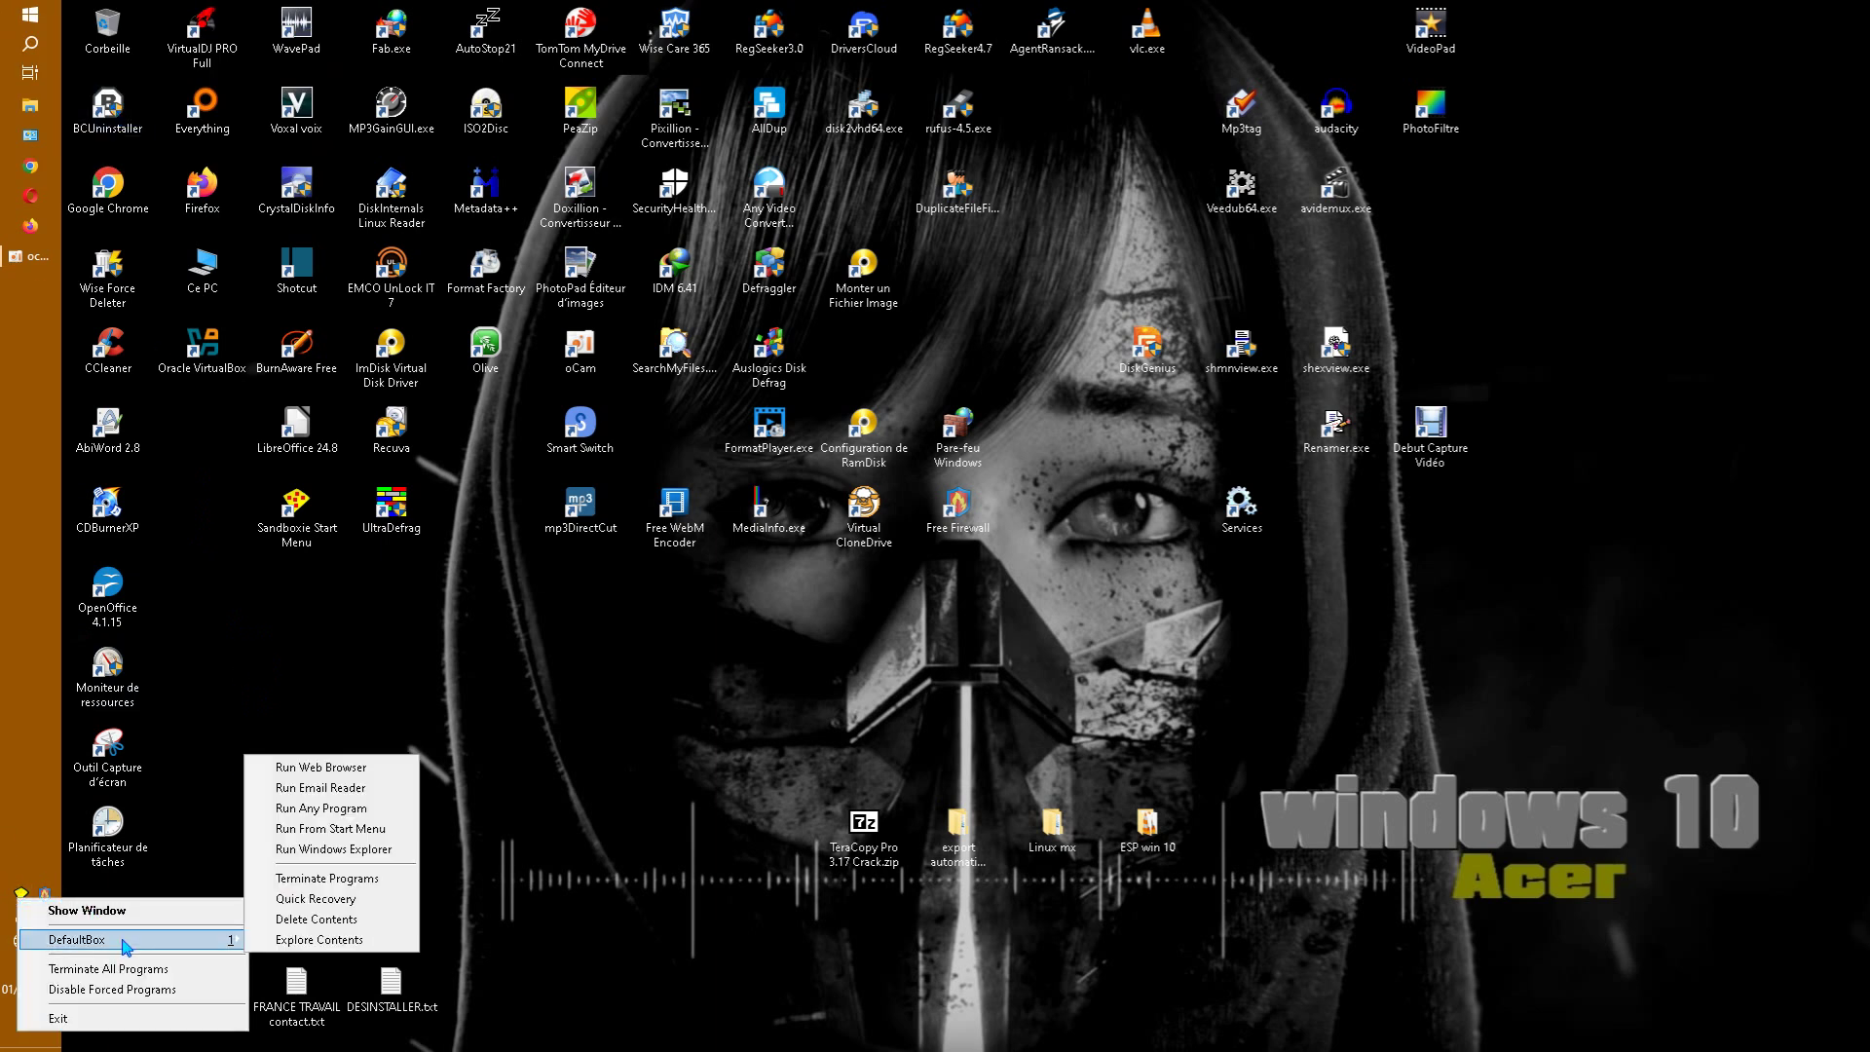
{"action": "left_click", "coordinate": [331, 809]}
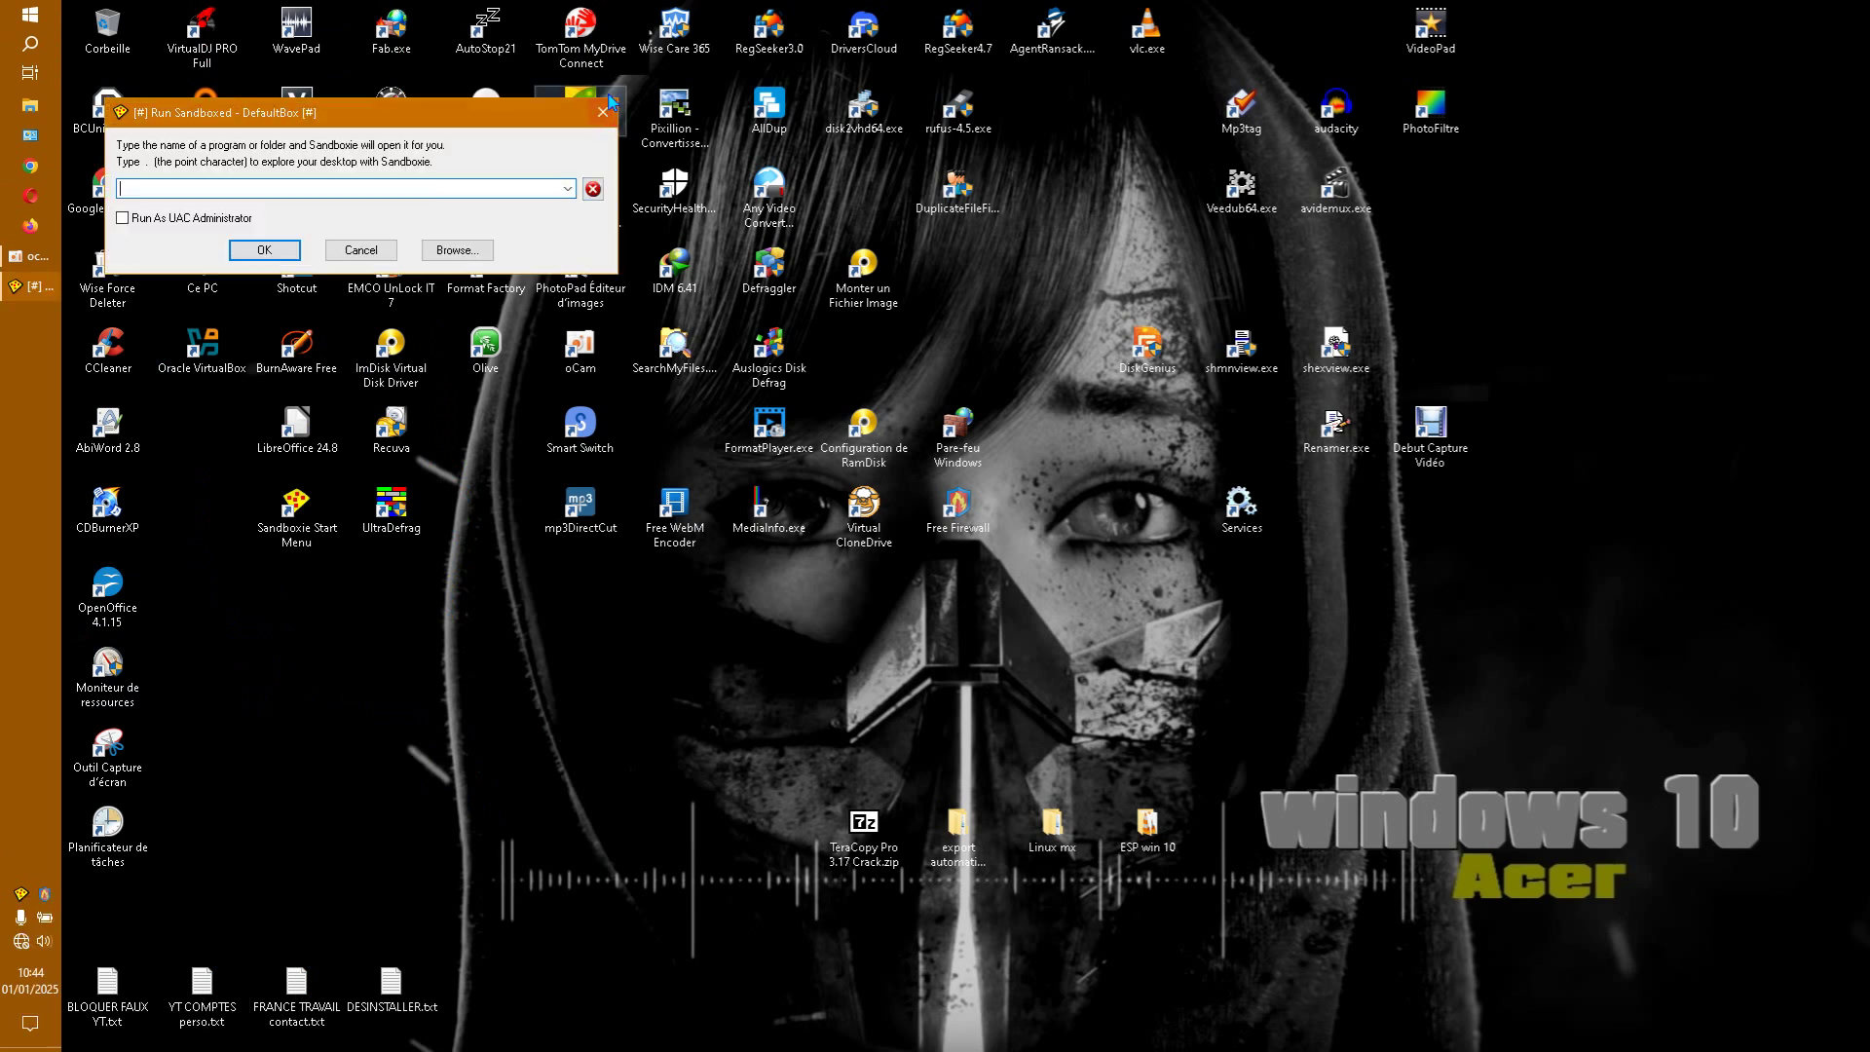
{"action": "left_click", "coordinate": [602, 112]}
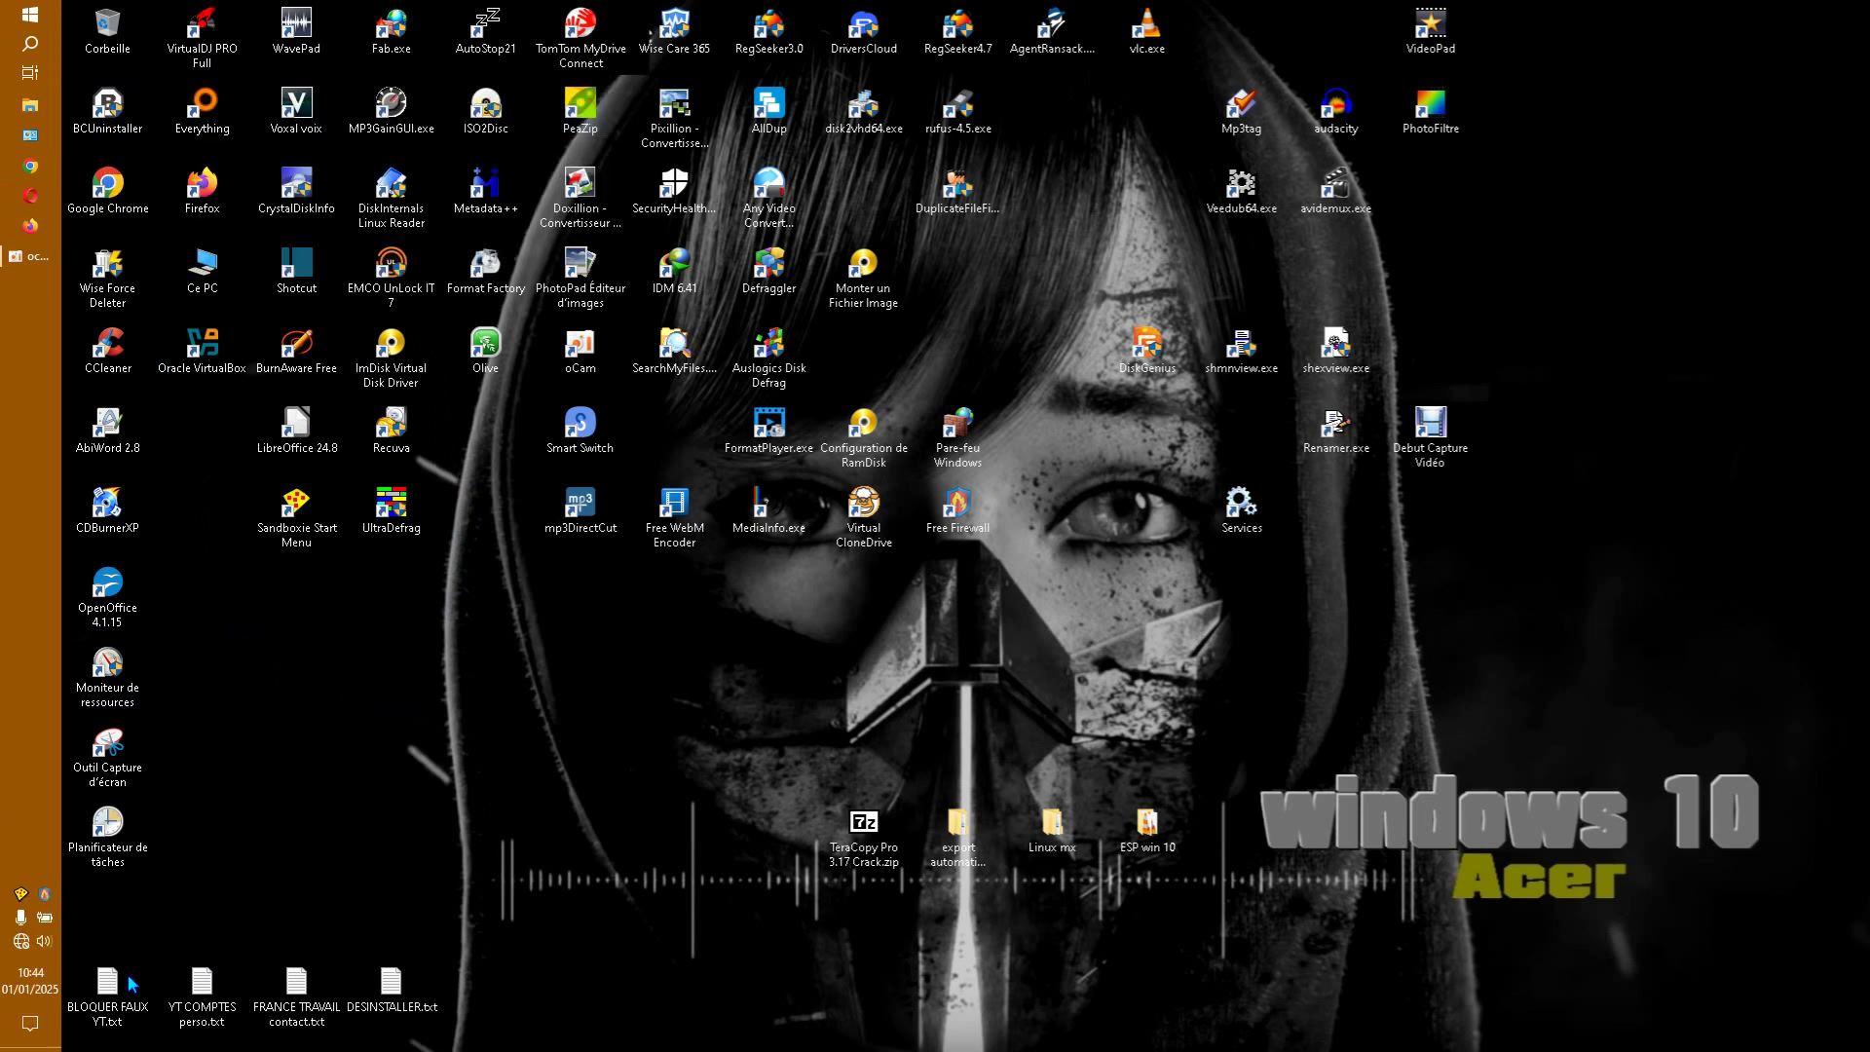
{"action": "right_click", "coordinate": [20, 896]}
{"action": "mouse_move", "coordinate": [88, 937]}
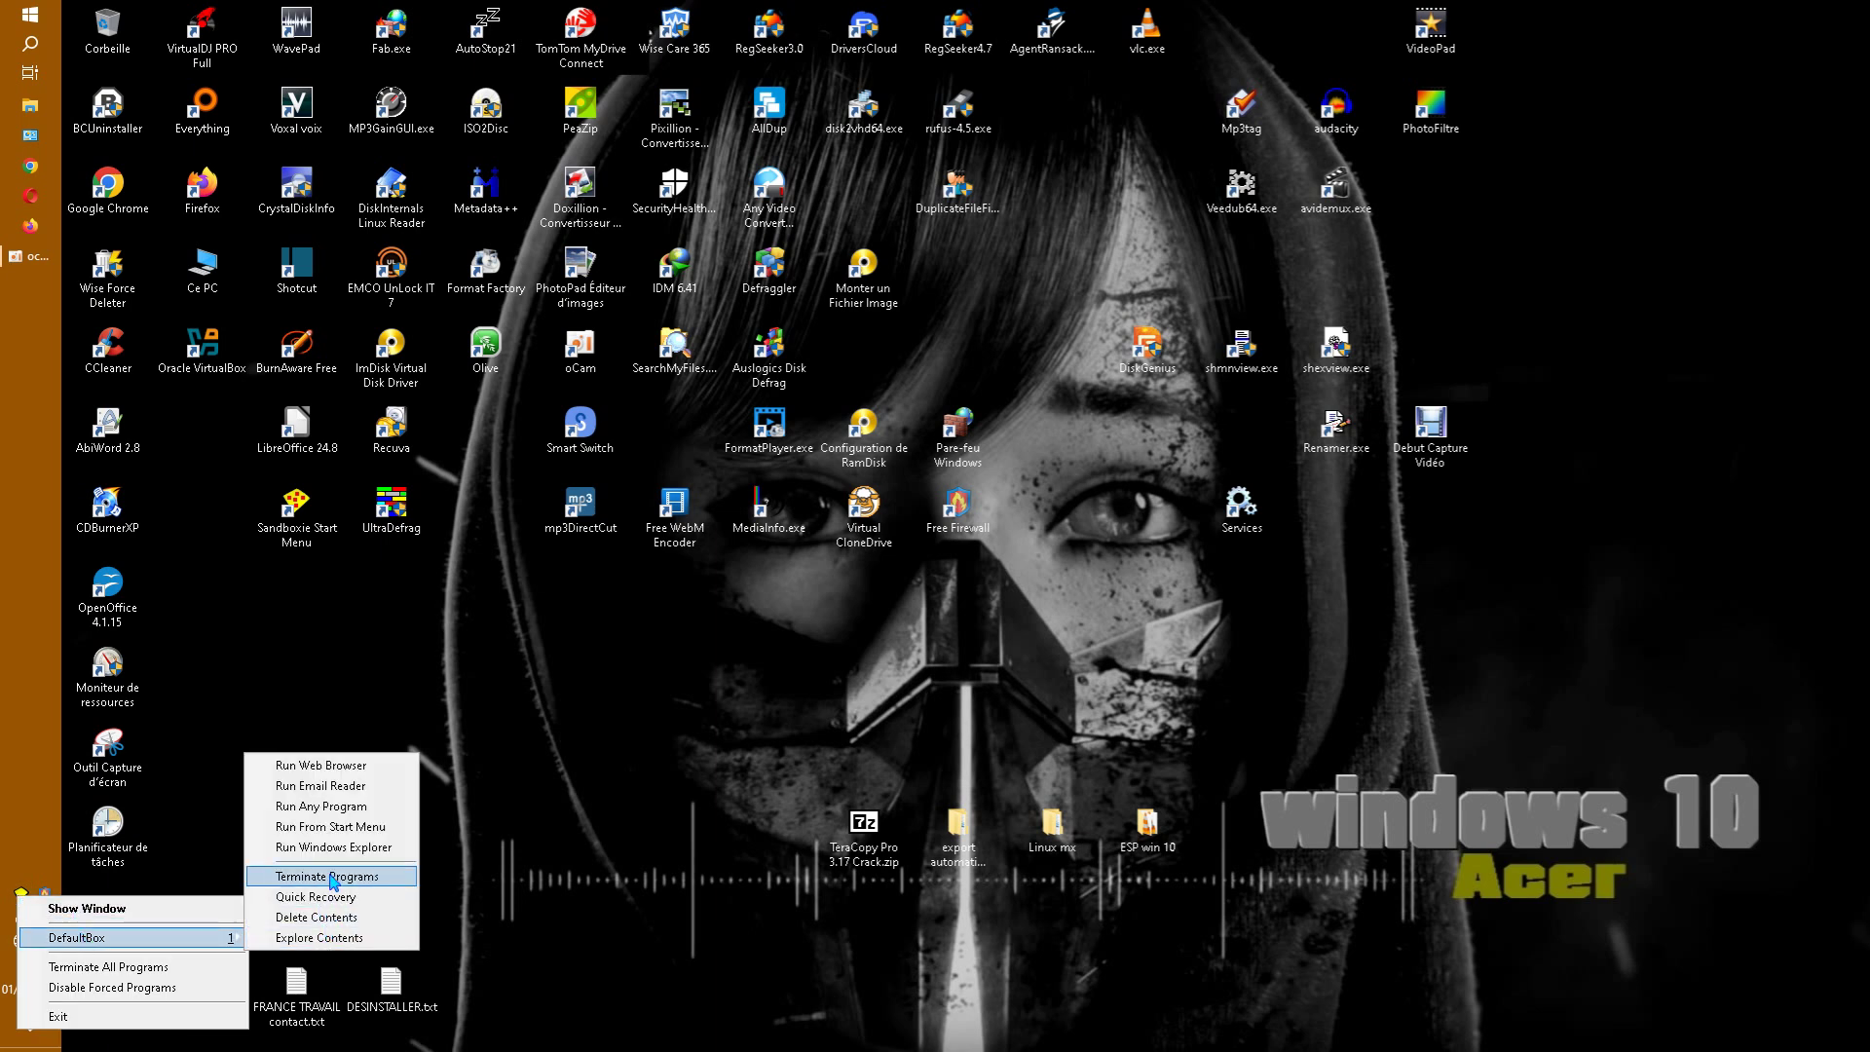
{"action": "left_click", "coordinate": [346, 808]}
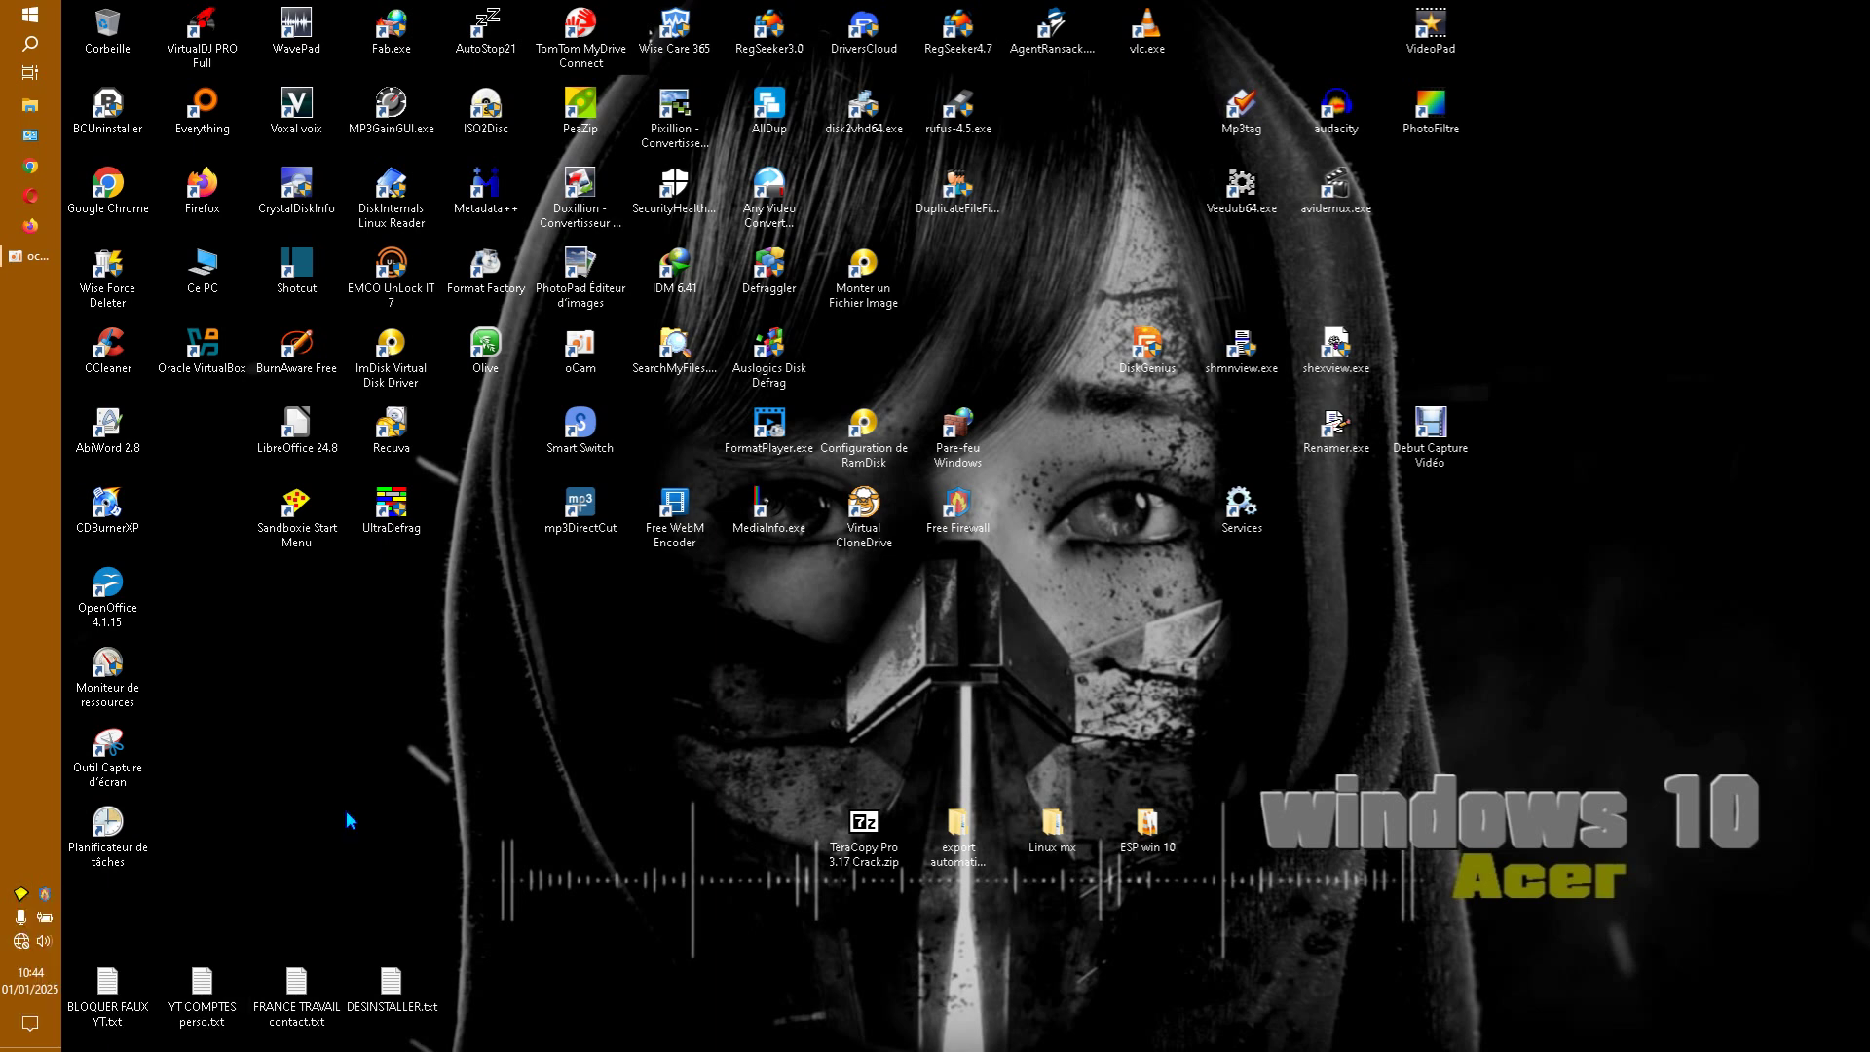
{"action": "left_click", "coordinate": [601, 113]}
Launch DEX 3 inside the DefaultBox sandbox and start a demo session without adding any songs
{"action": "right_click", "coordinate": [21, 893]}
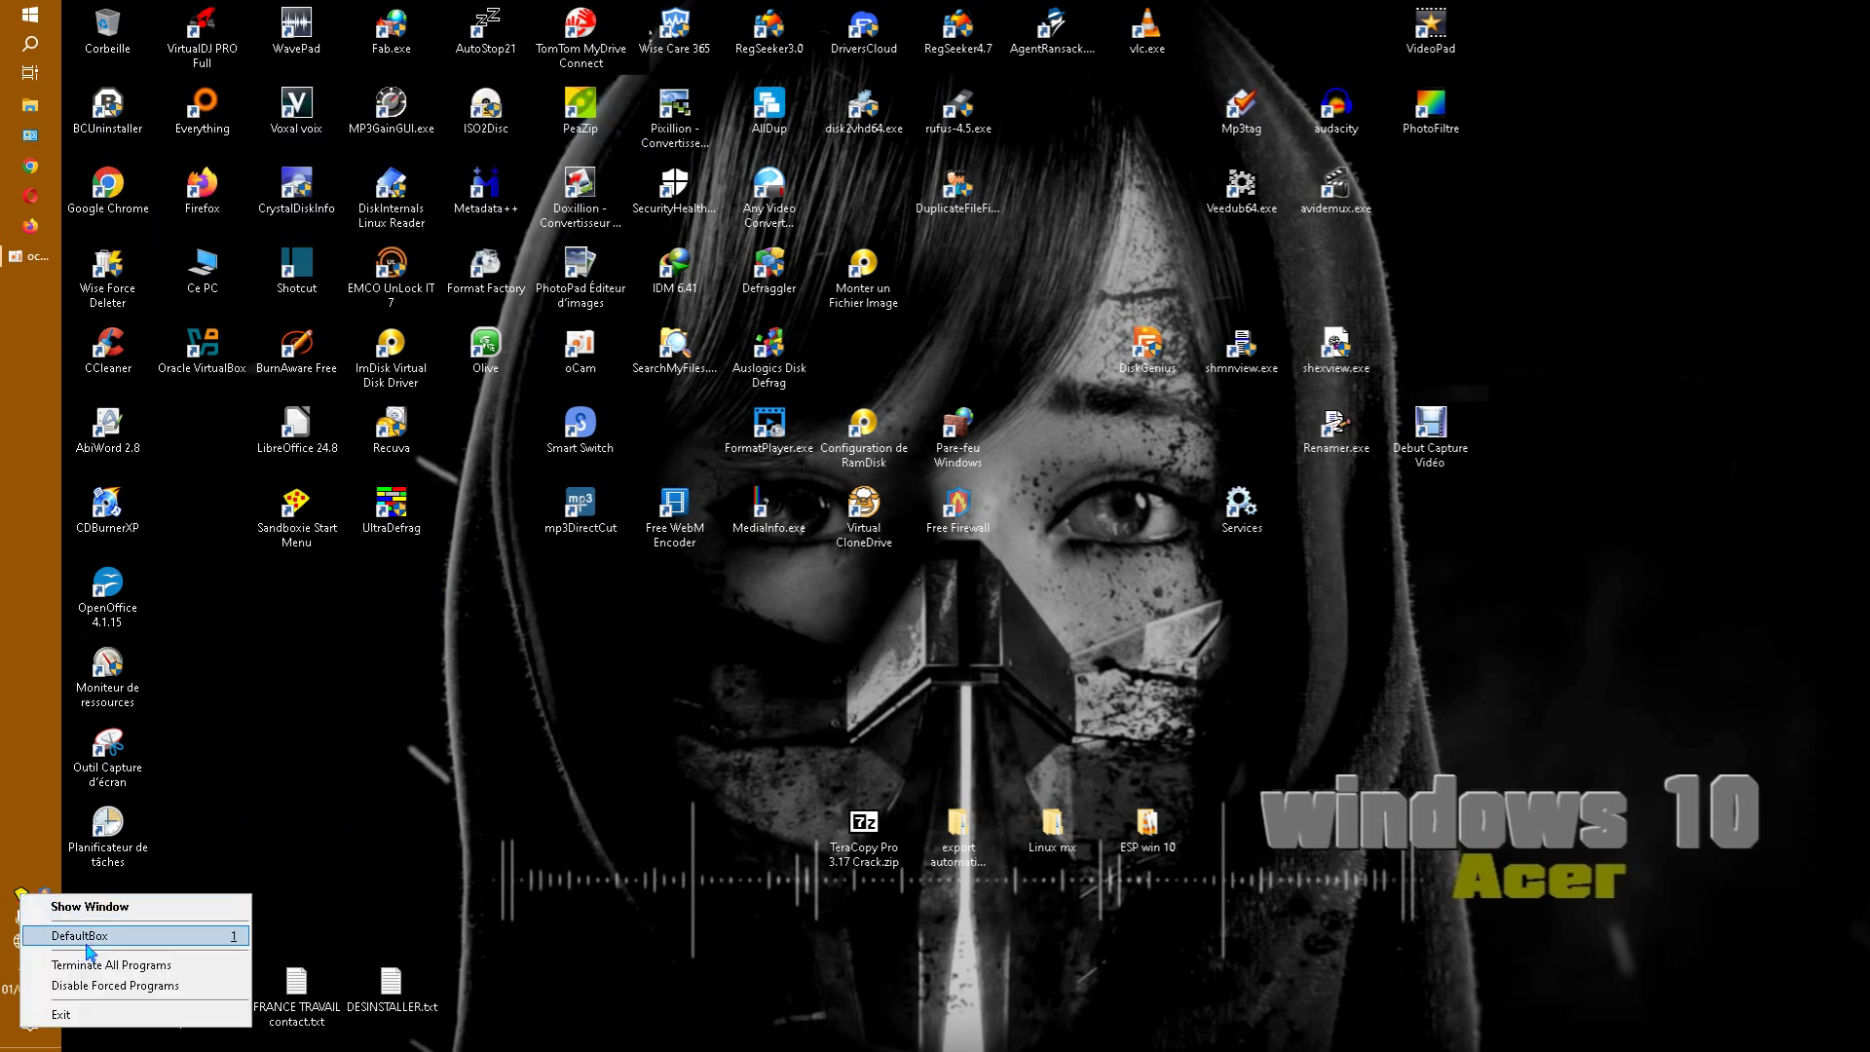
{"action": "mouse_move", "coordinate": [127, 942]}
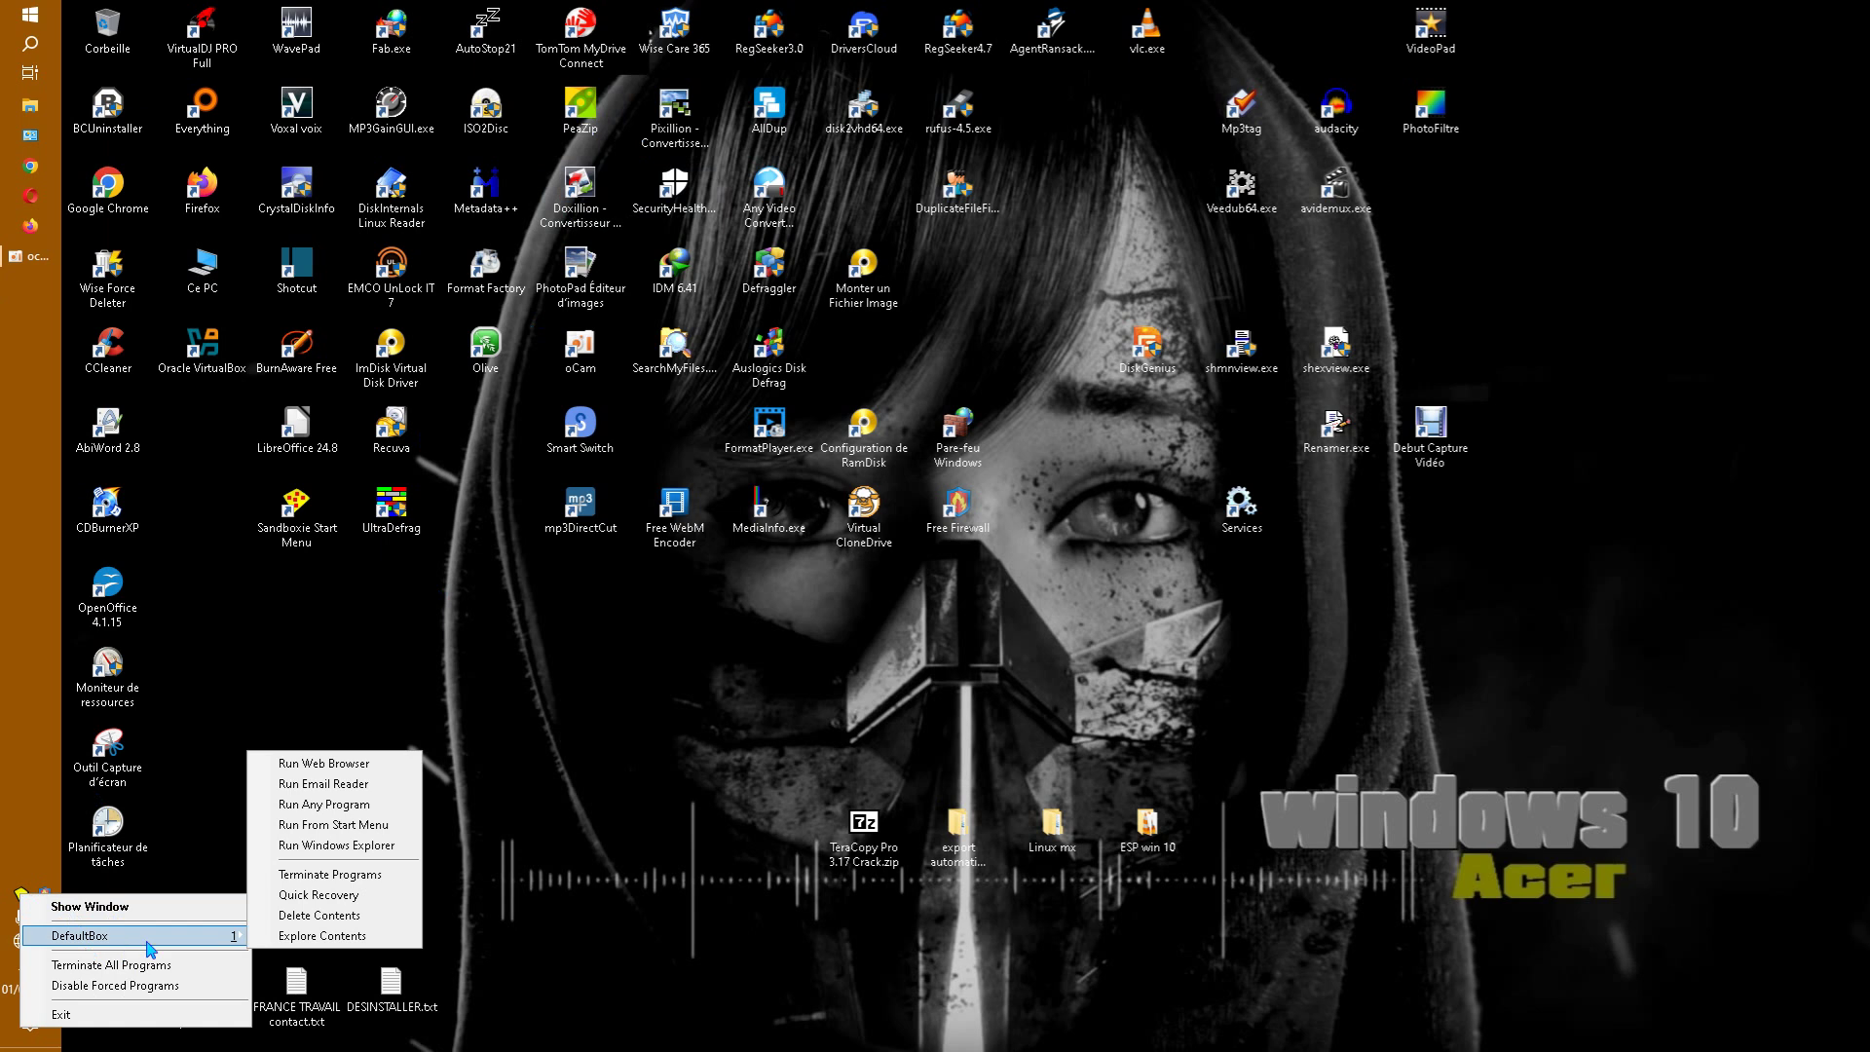
{"action": "mouse_move", "coordinate": [234, 937]}
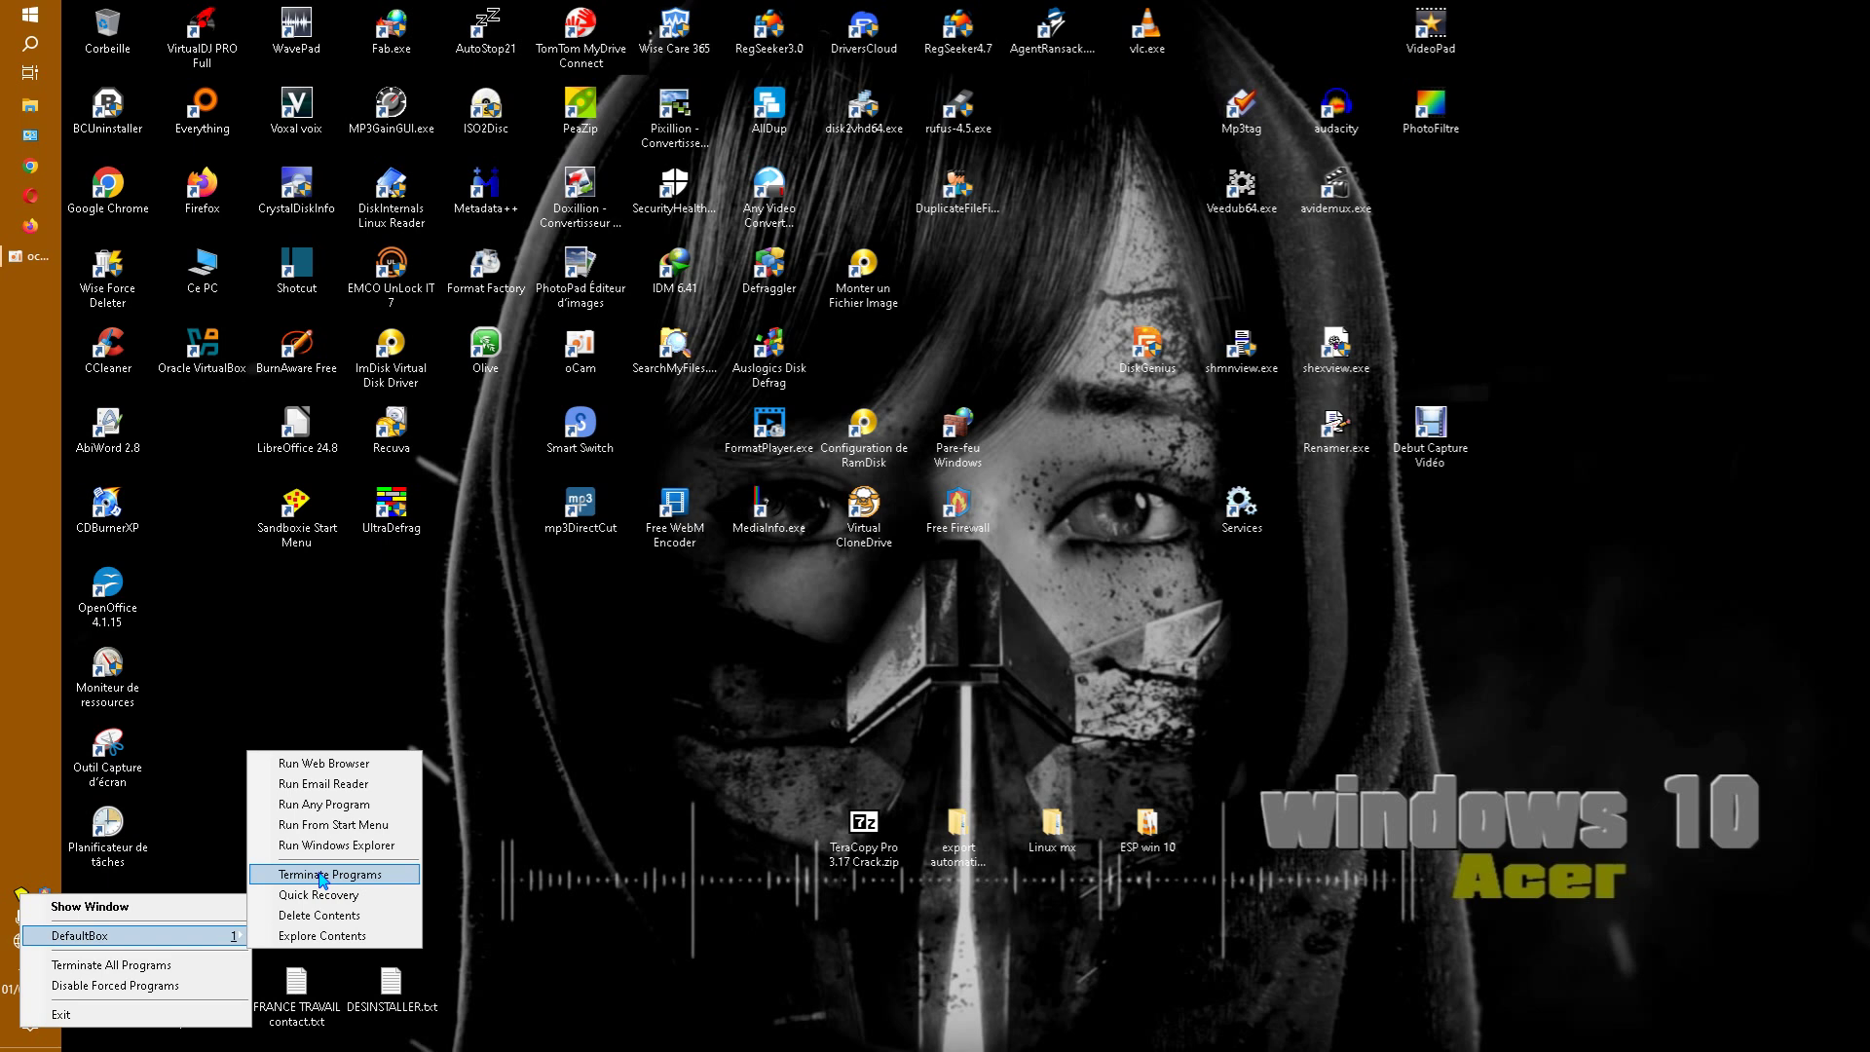
{"action": "left_click", "coordinate": [352, 827]}
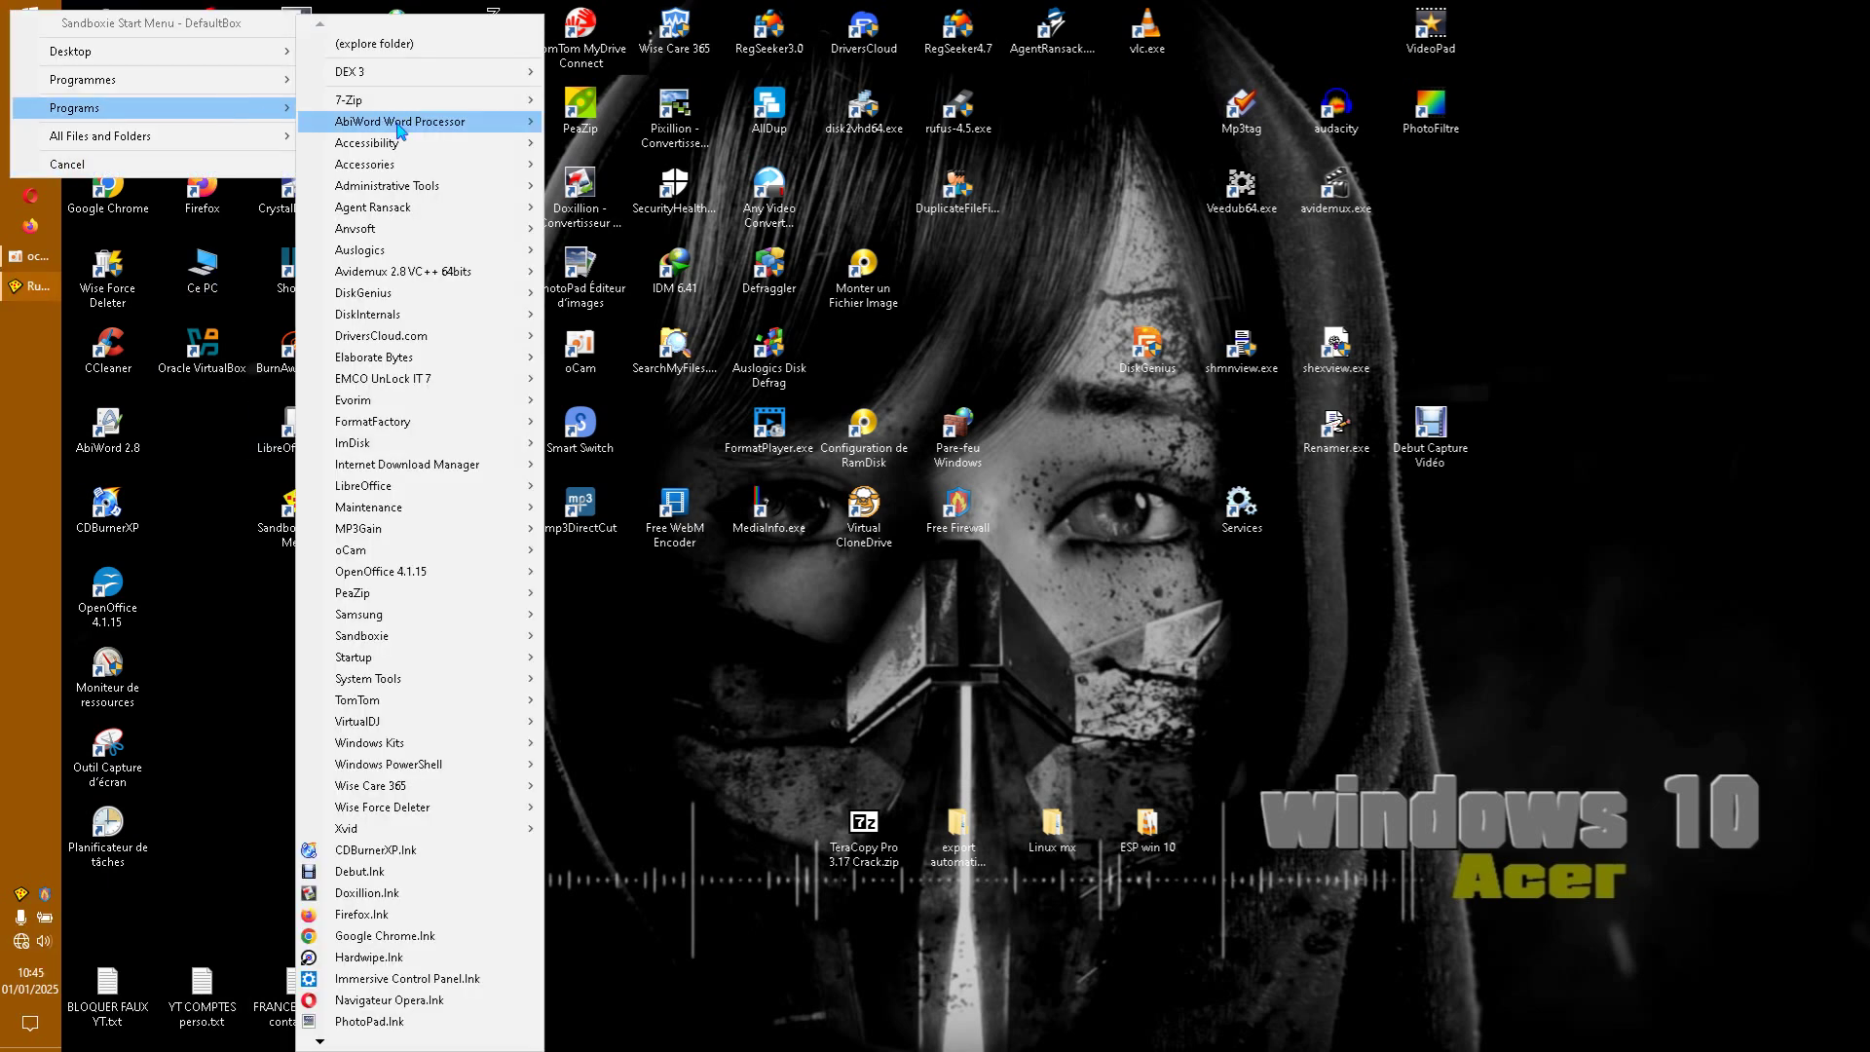
{"action": "mouse_move", "coordinate": [524, 82]}
{"action": "left_click", "coordinate": [596, 101]}
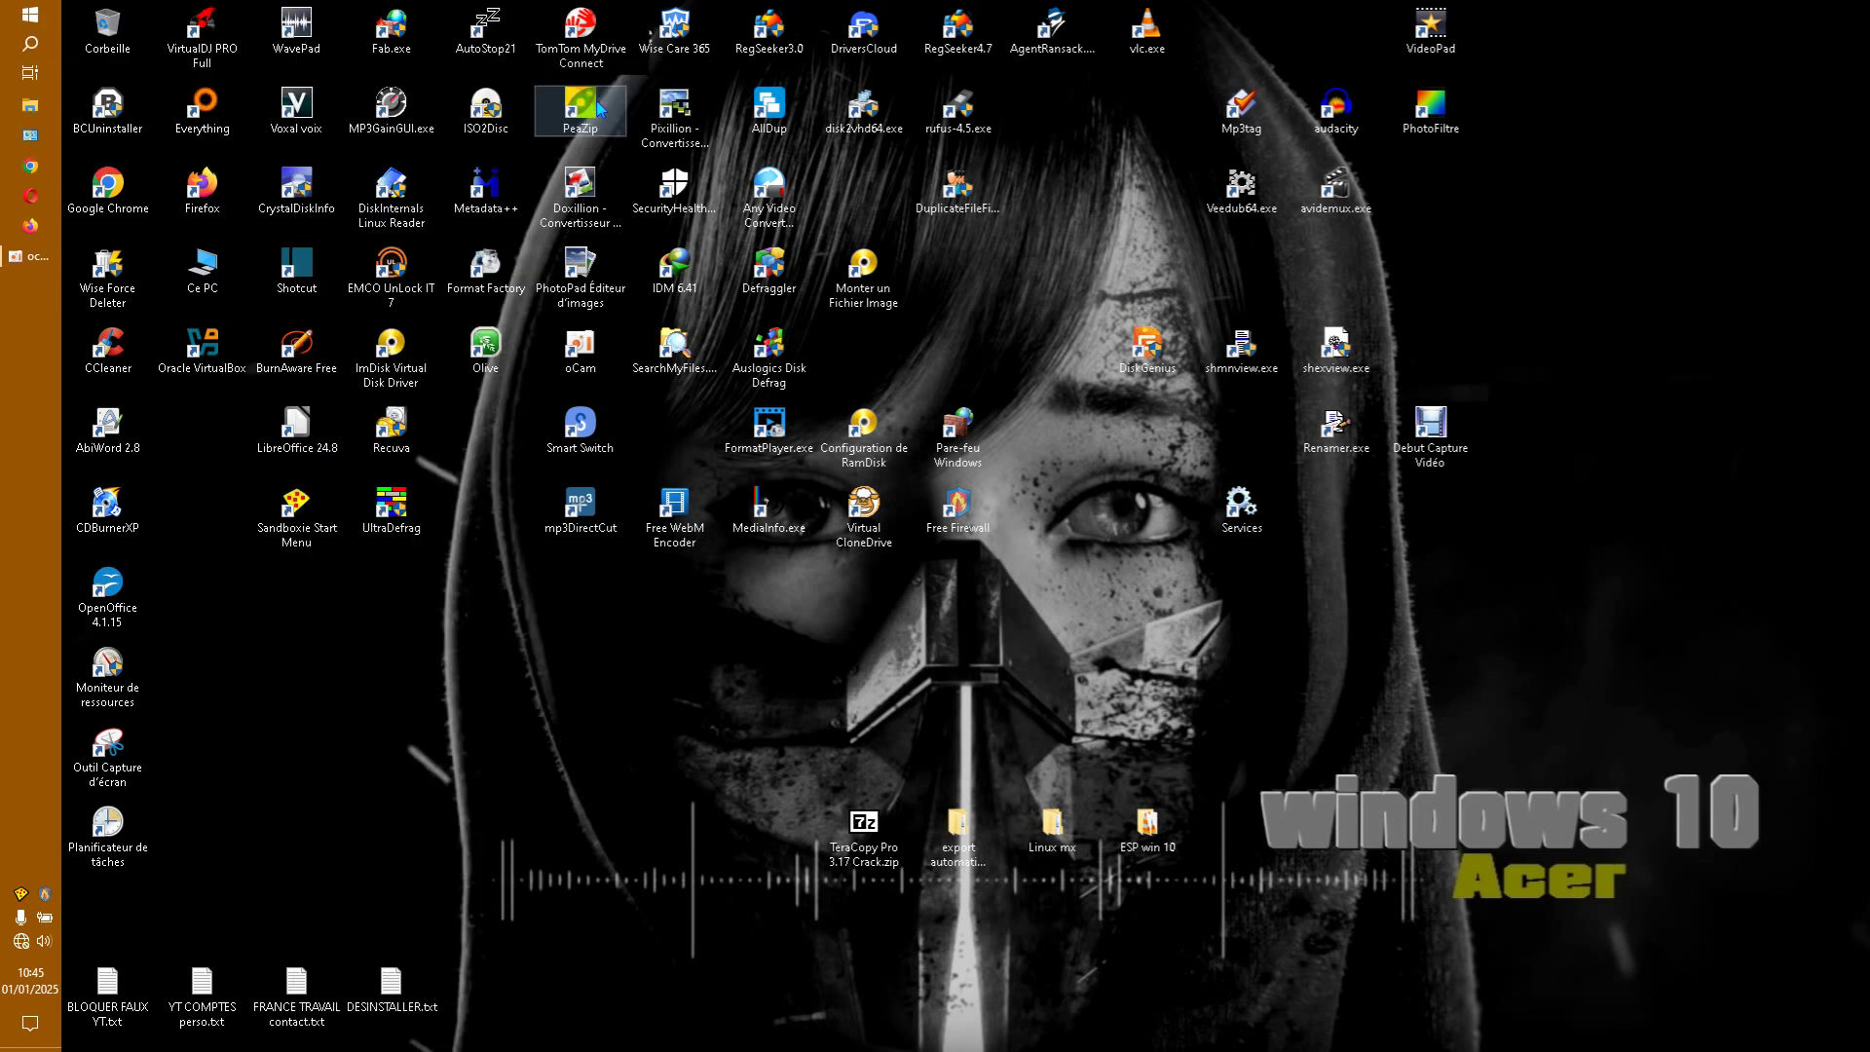
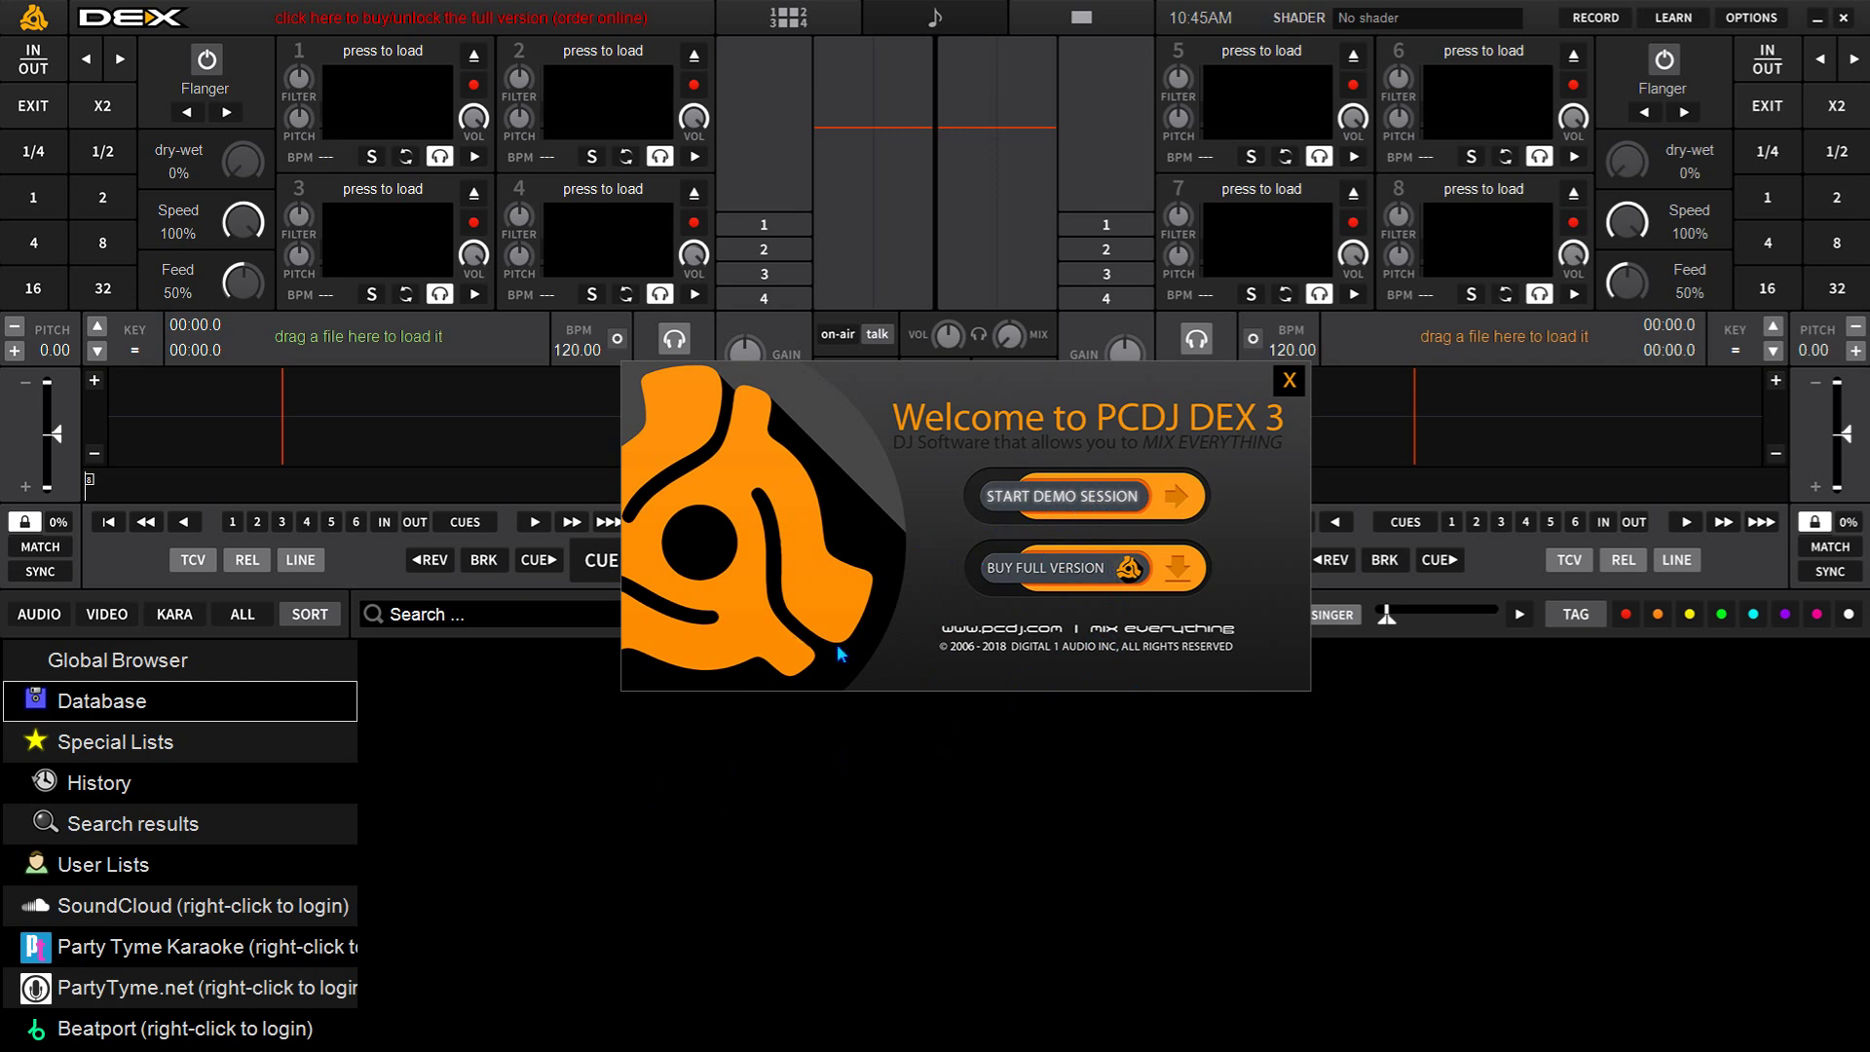
{"action": "left_click", "coordinate": [1099, 514]}
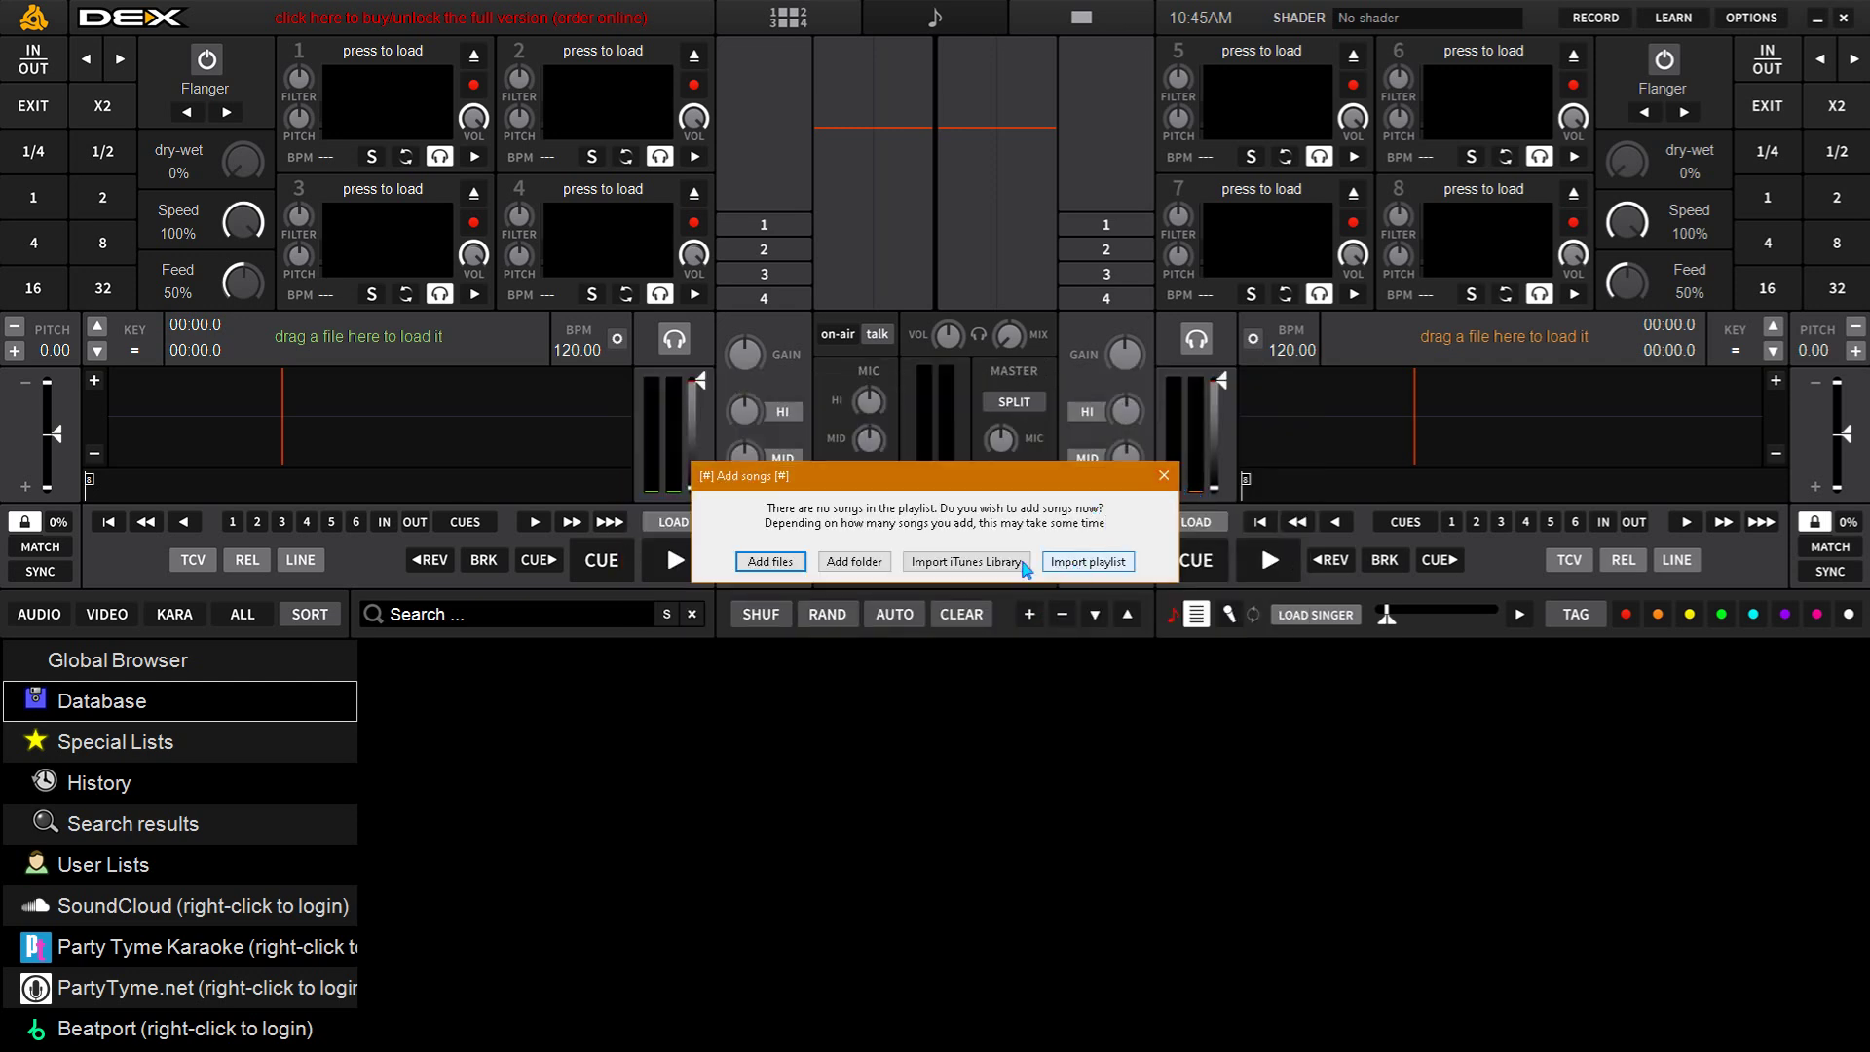
{"action": "left_click", "coordinate": [1164, 475]}
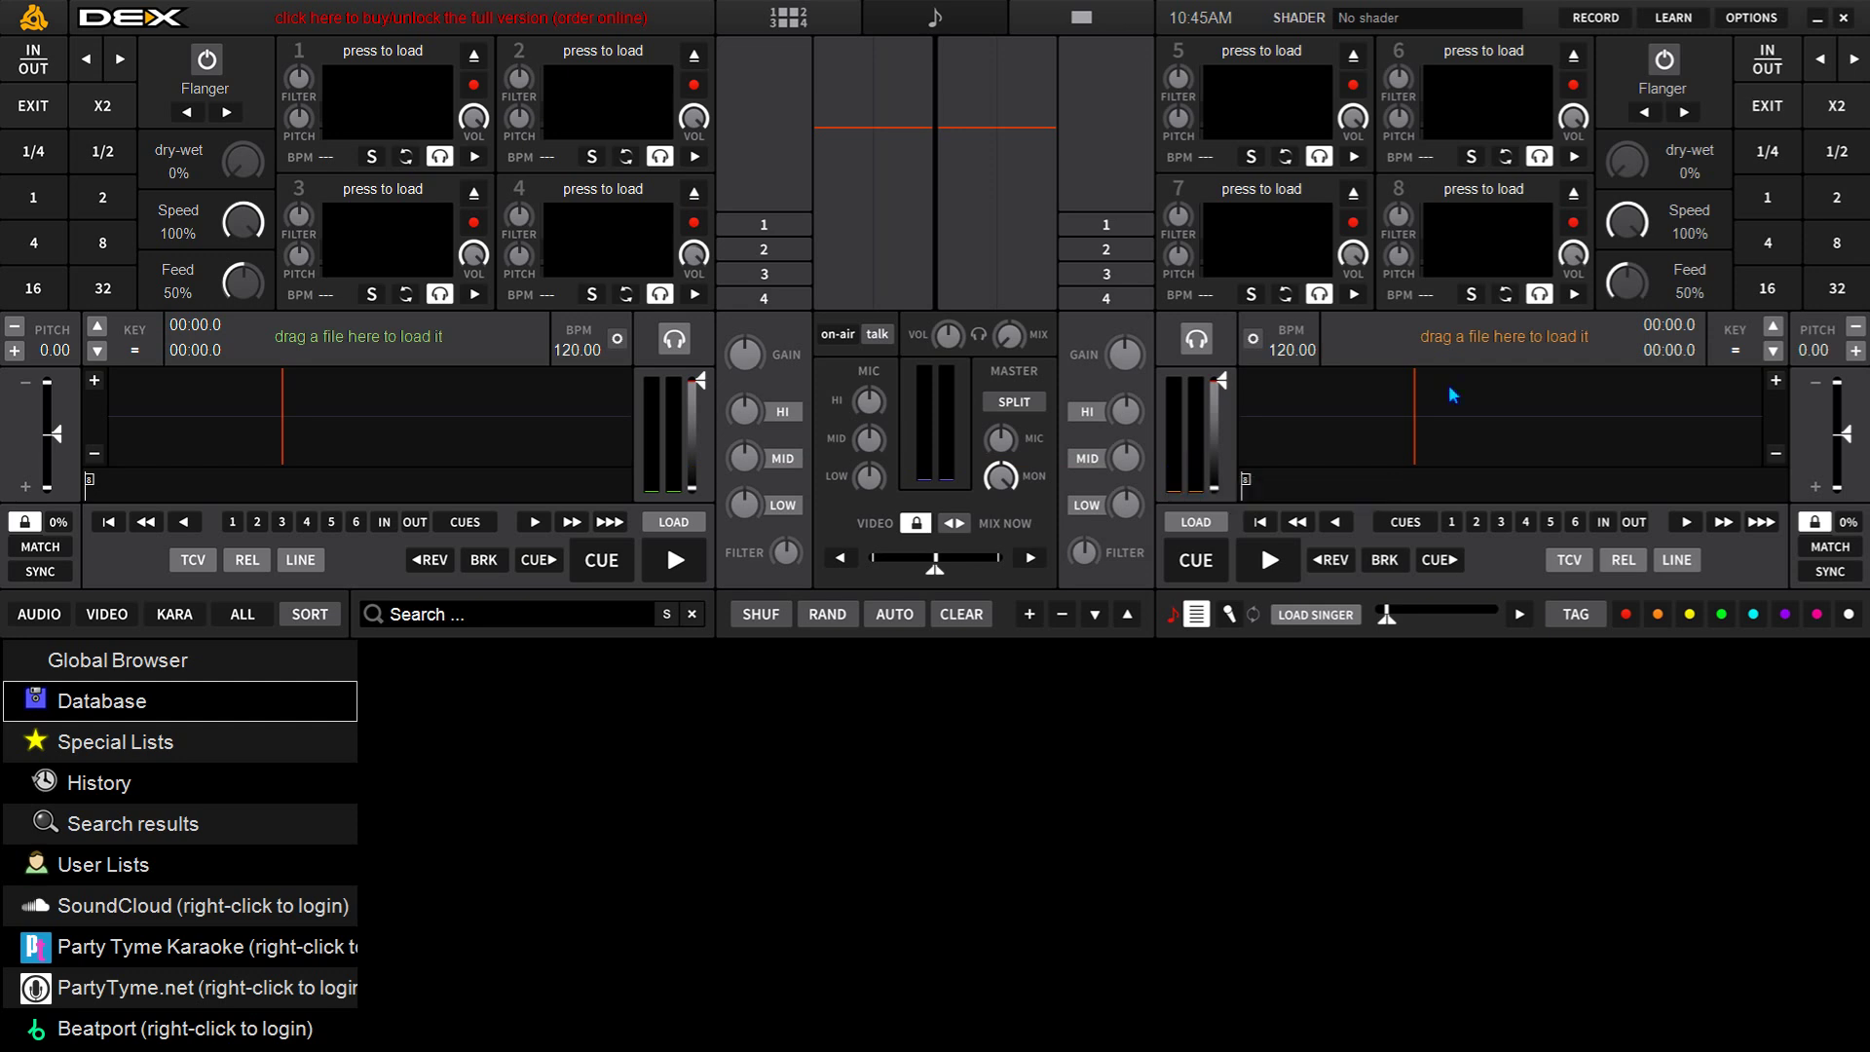
Check the list of user interface skins in the preferences, close them and minimise DEX 3
{"action": "left_click", "coordinate": [1752, 17]}
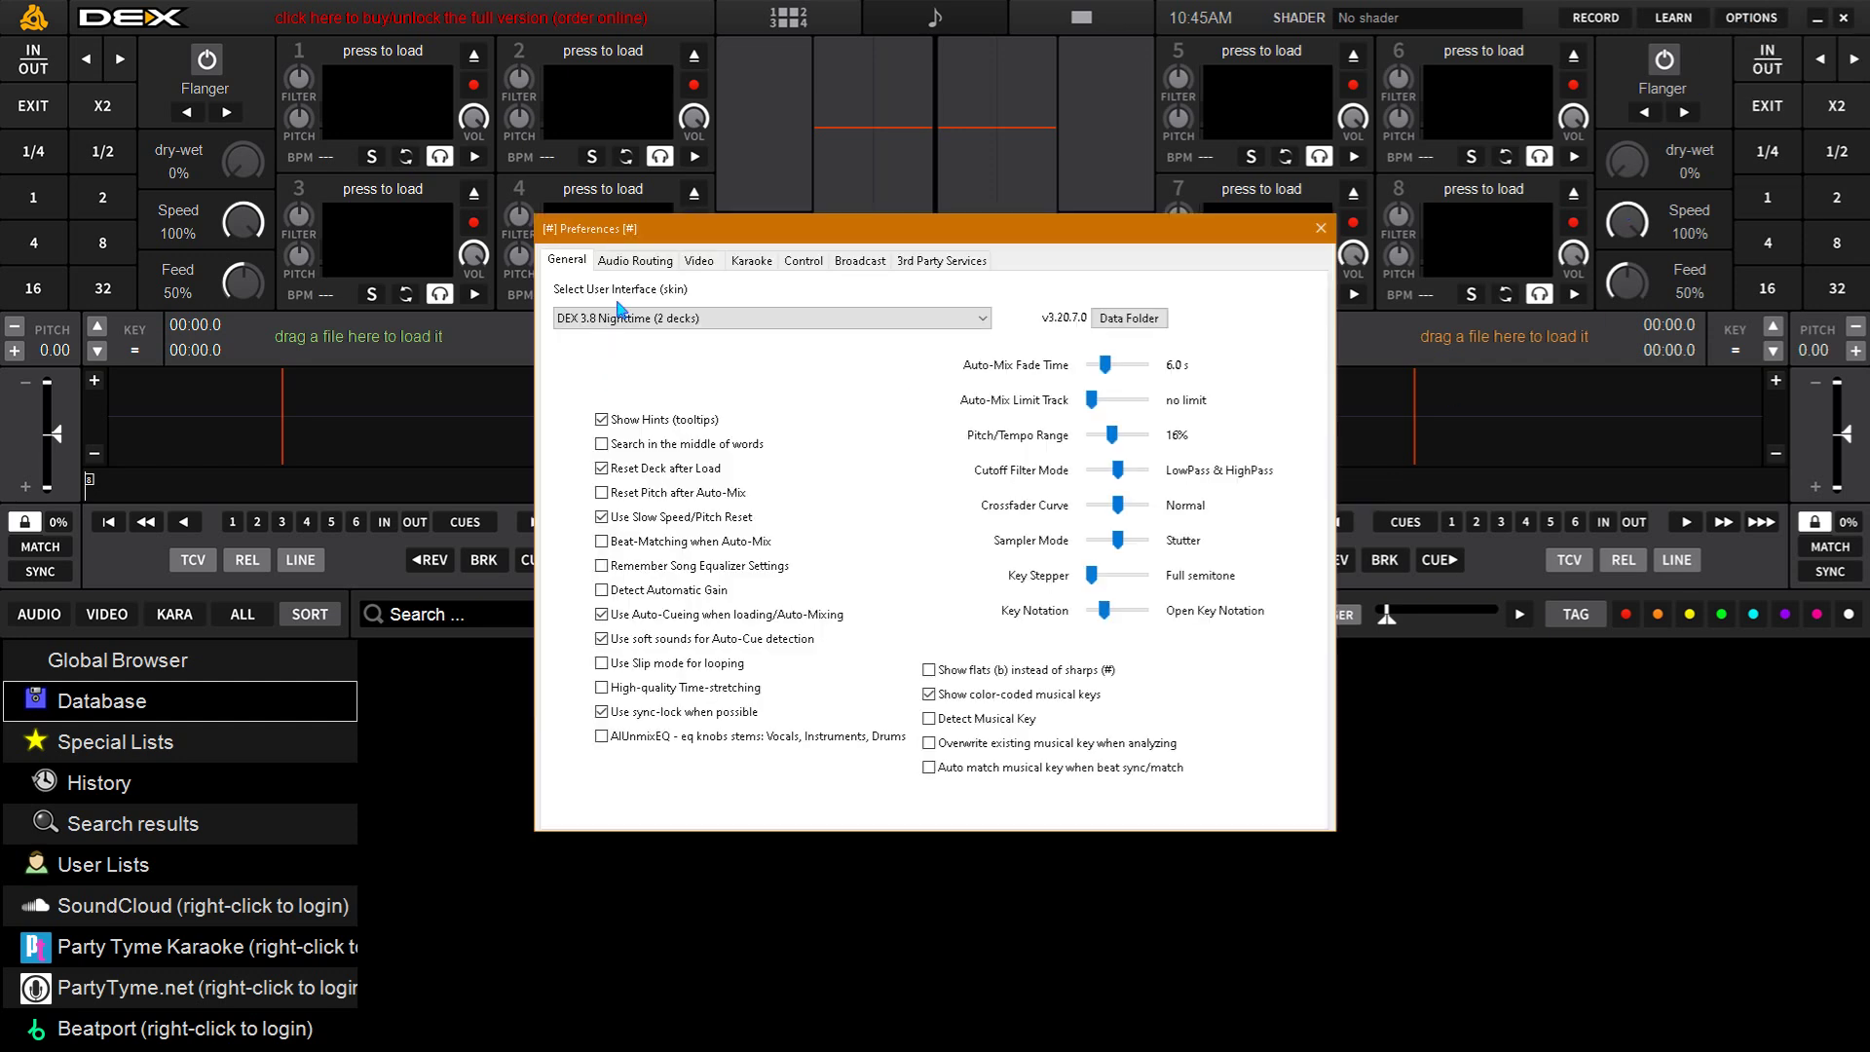
{"action": "left_click", "coordinate": [809, 326]}
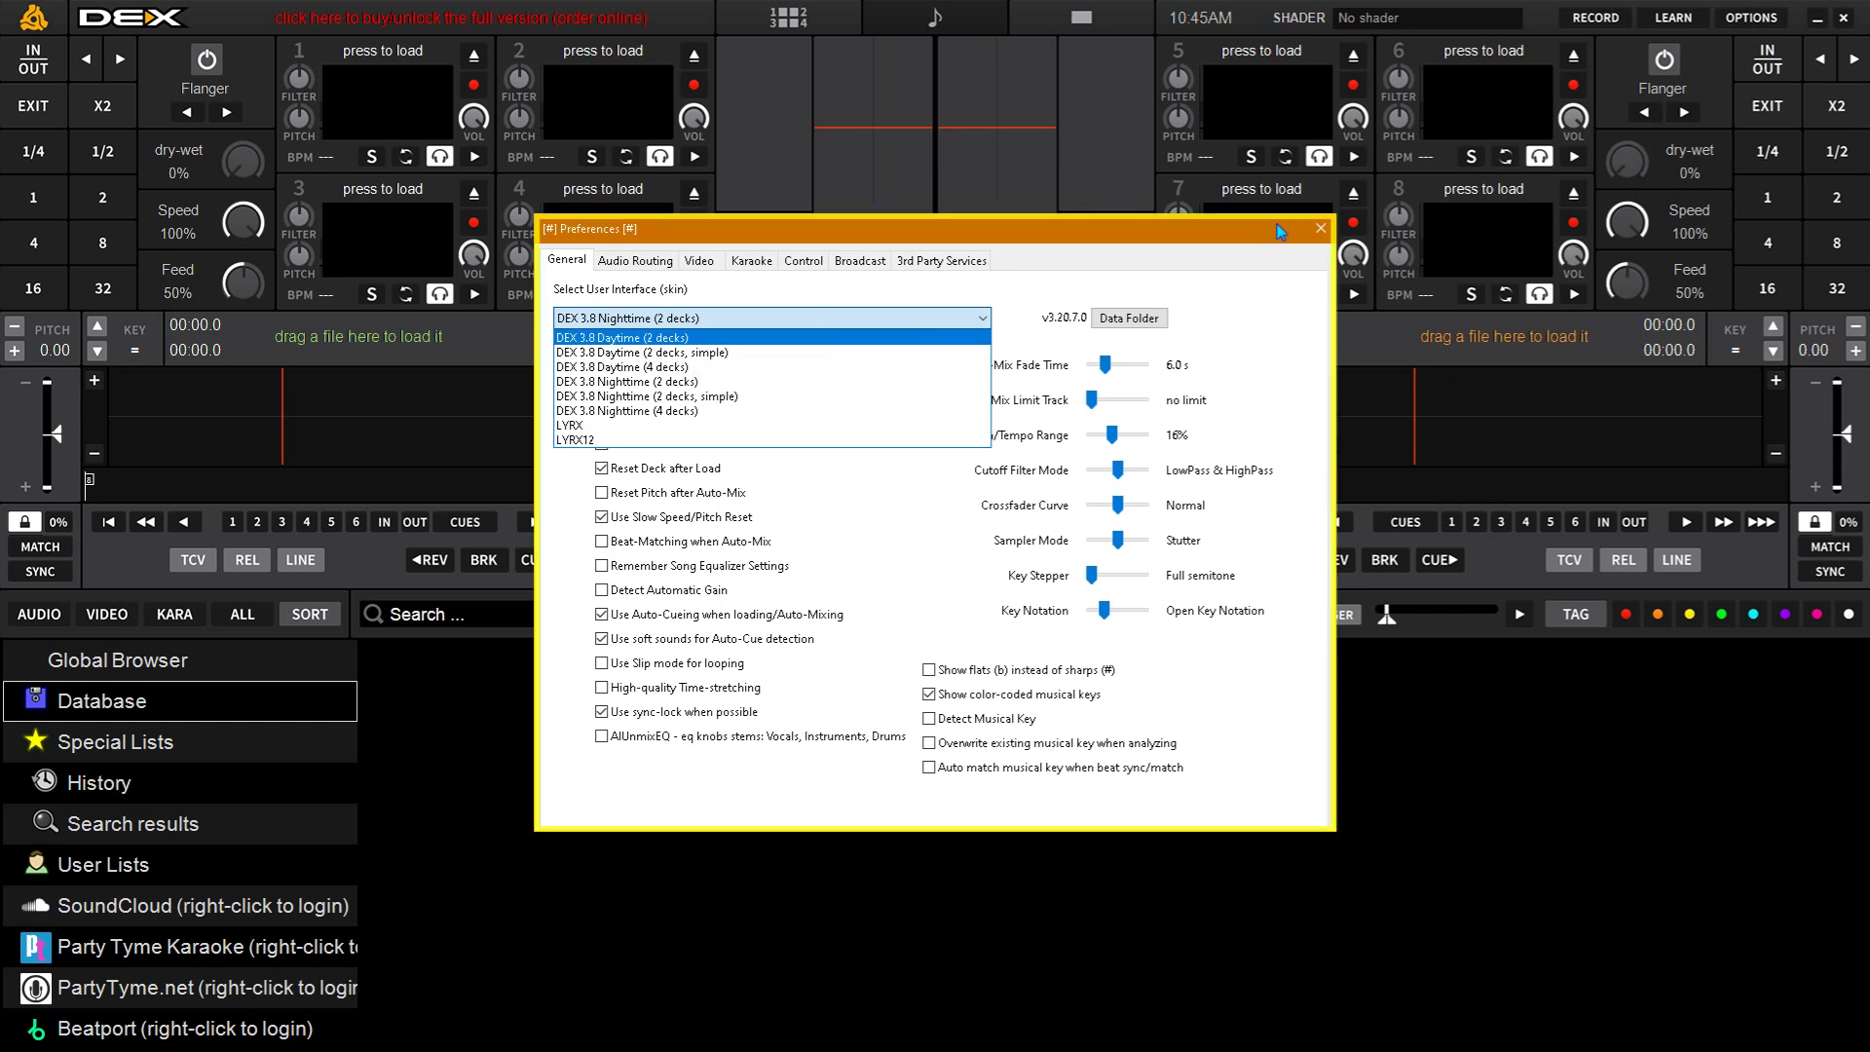
{"action": "left_click", "coordinate": [1322, 234]}
{"action": "left_click", "coordinate": [1322, 234]}
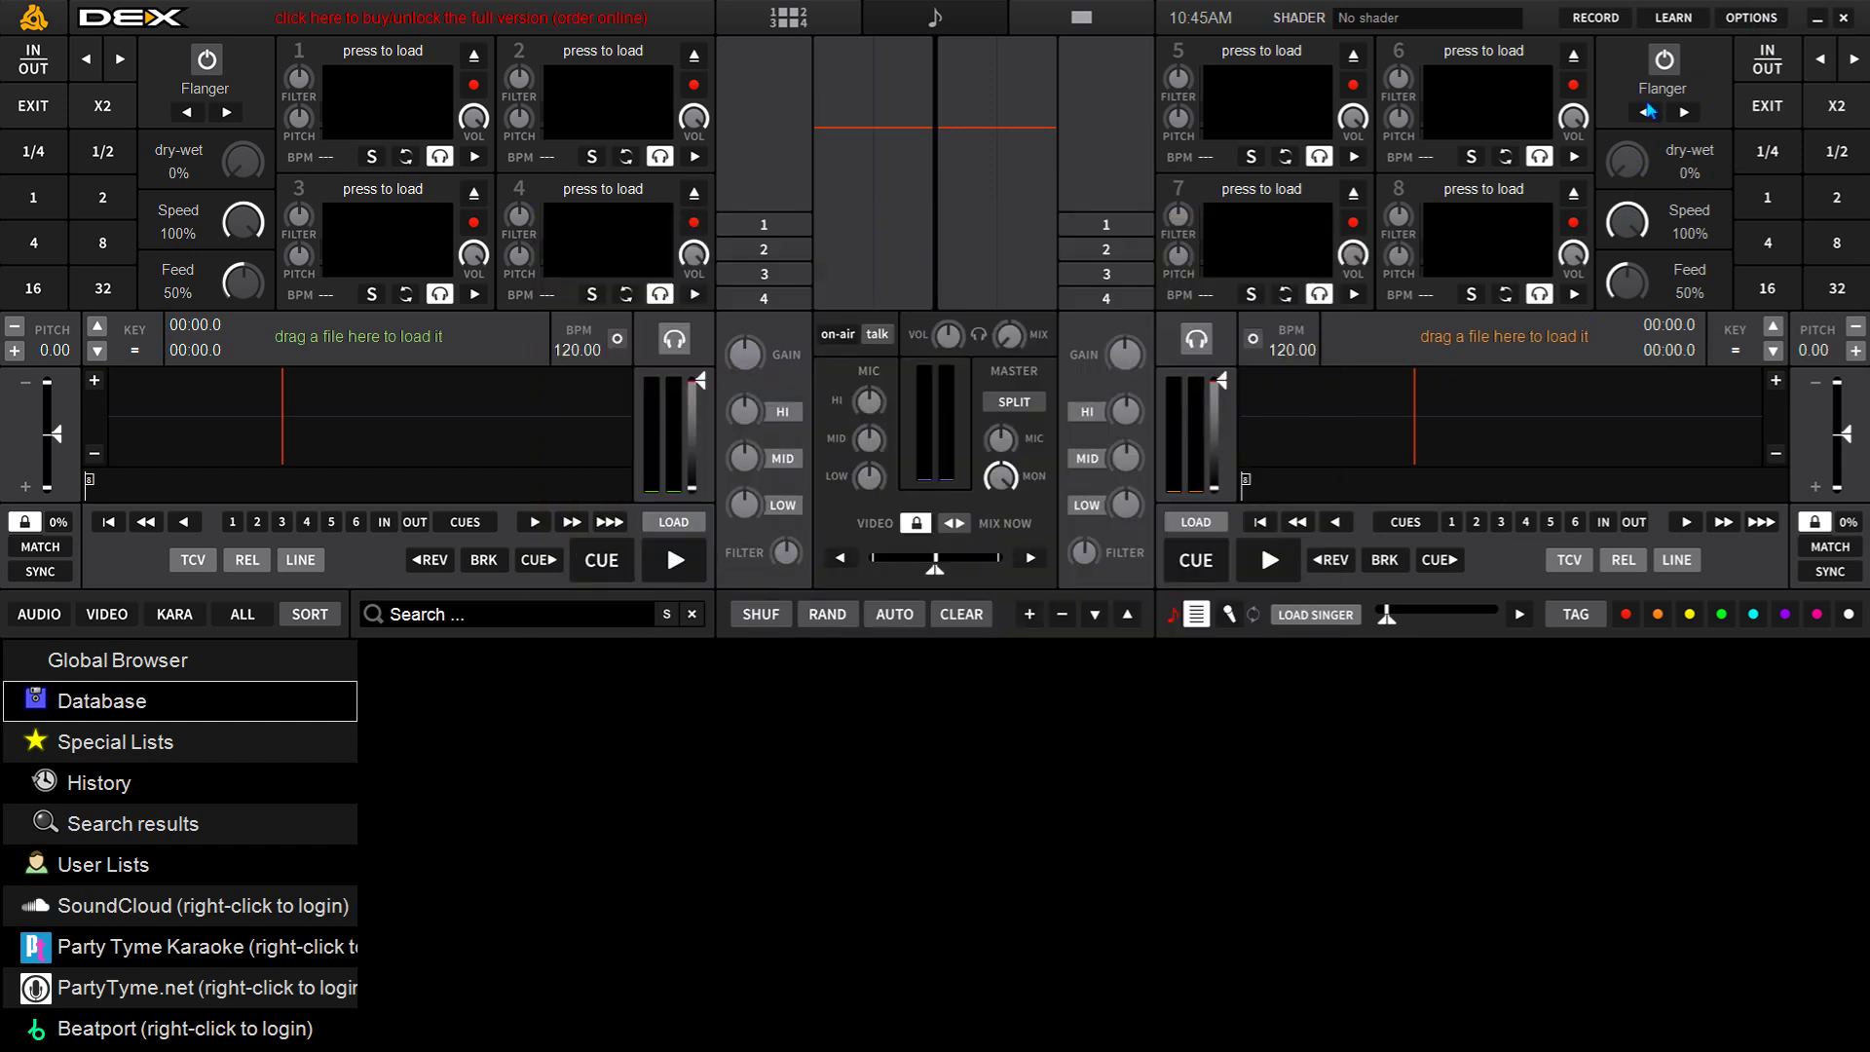
{"action": "left_click", "coordinate": [1823, 18]}
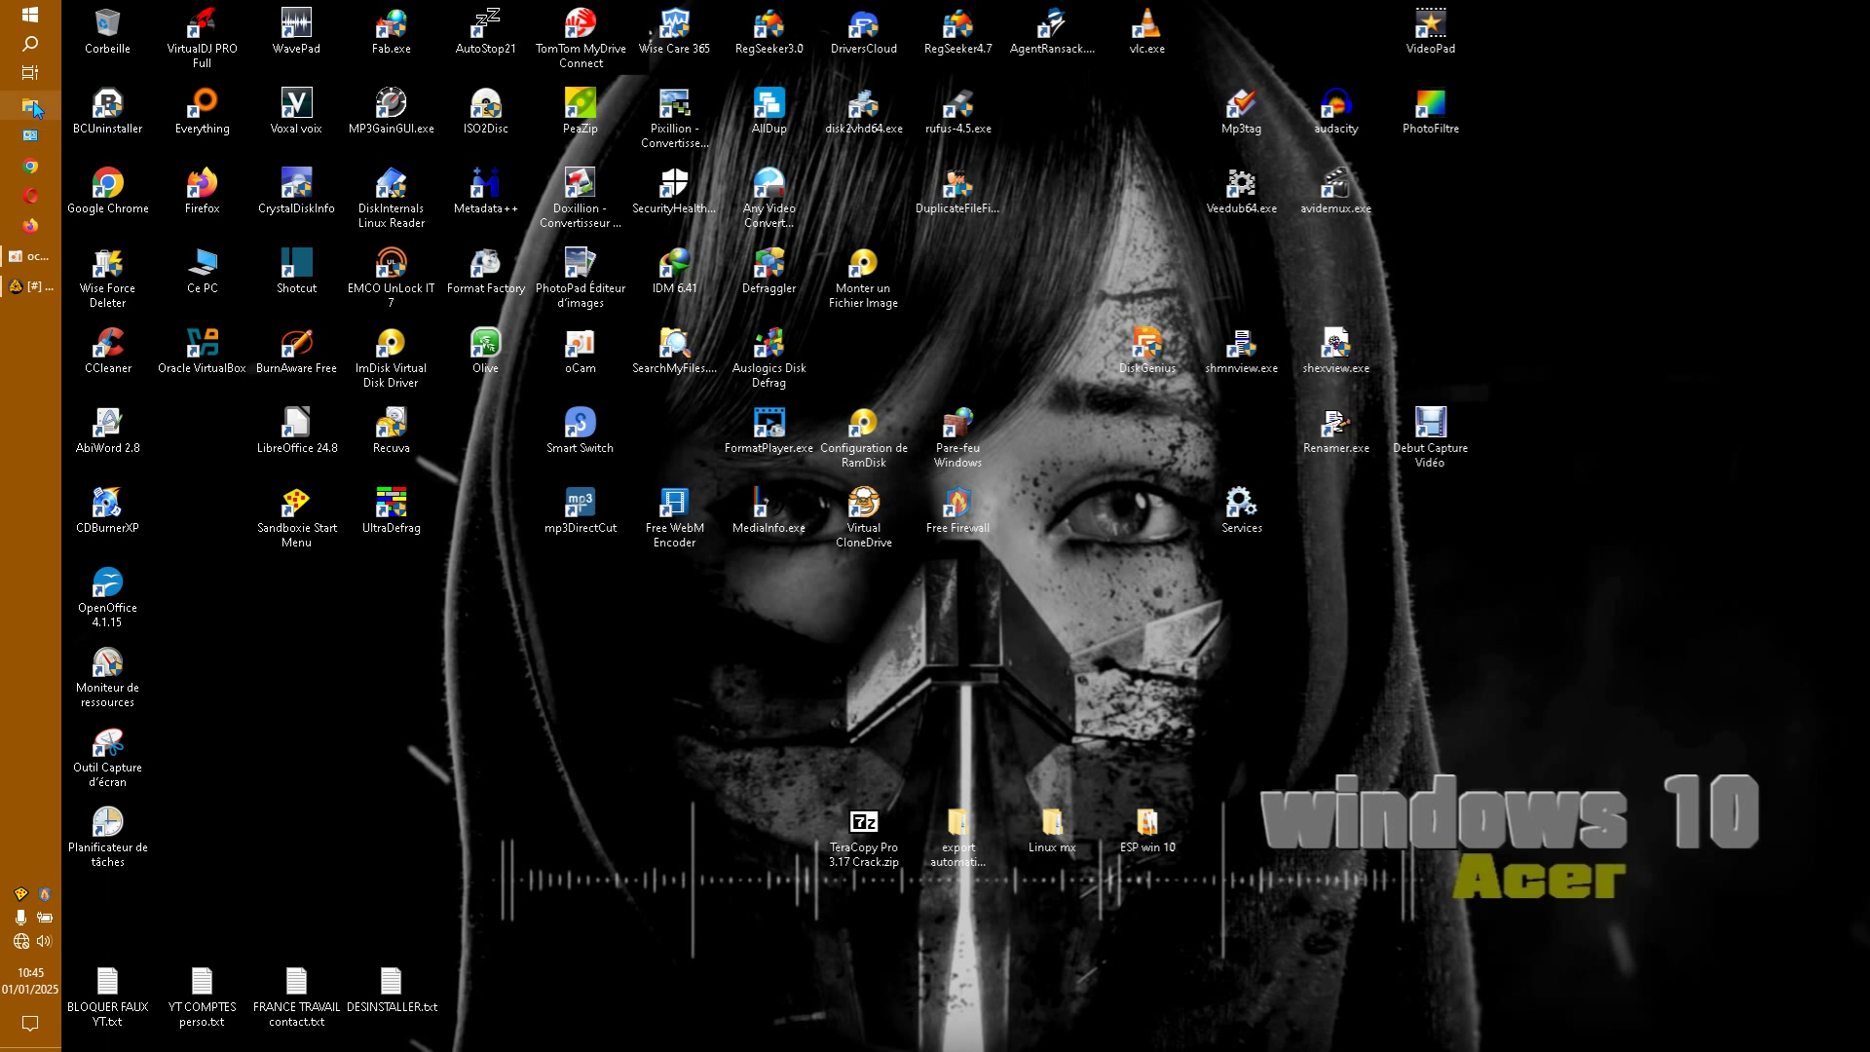
Open File Explorer at the sandboxed DEX3 program folder, C:\Sandbox\Utilisateur\DefaultBox\drive\C\Program Files\PCDJ\DEX3
{"action": "left_click", "coordinate": [32, 108]}
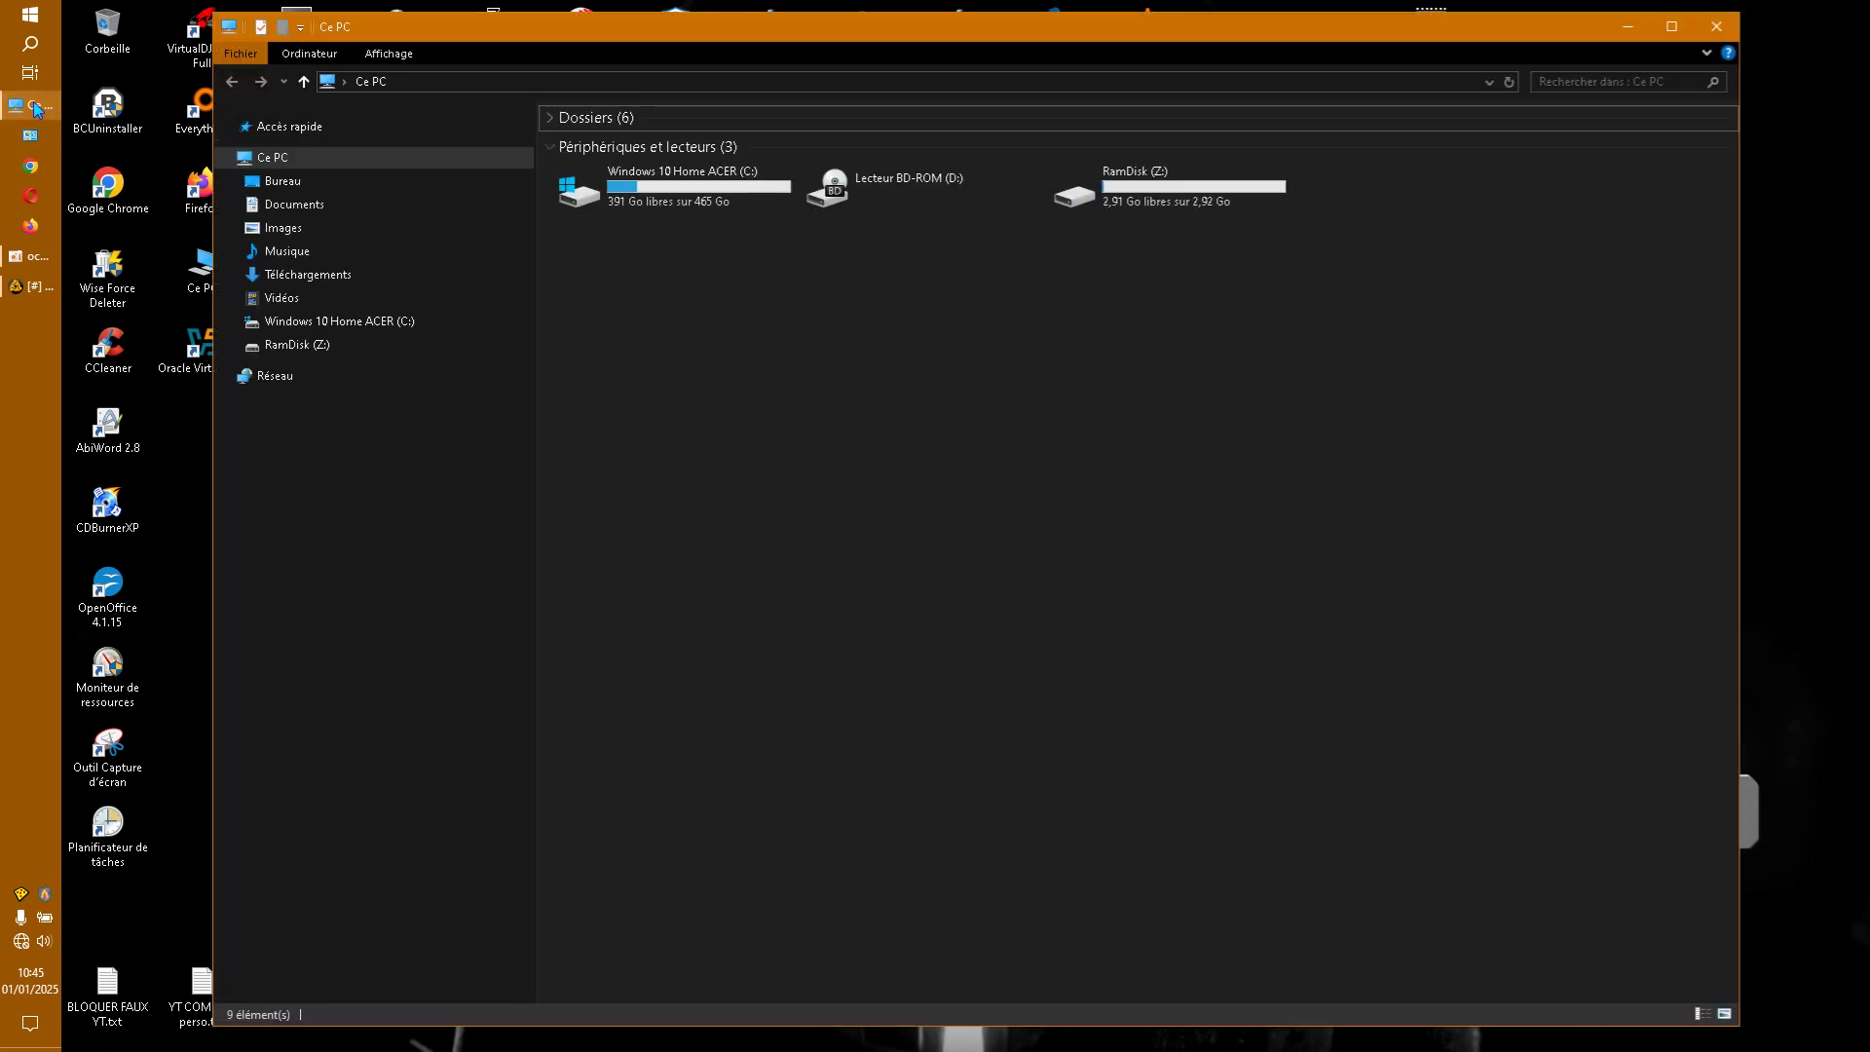
{"action": "double_click", "coordinate": [629, 198]}
{"action": "double_click", "coordinate": [612, 339]}
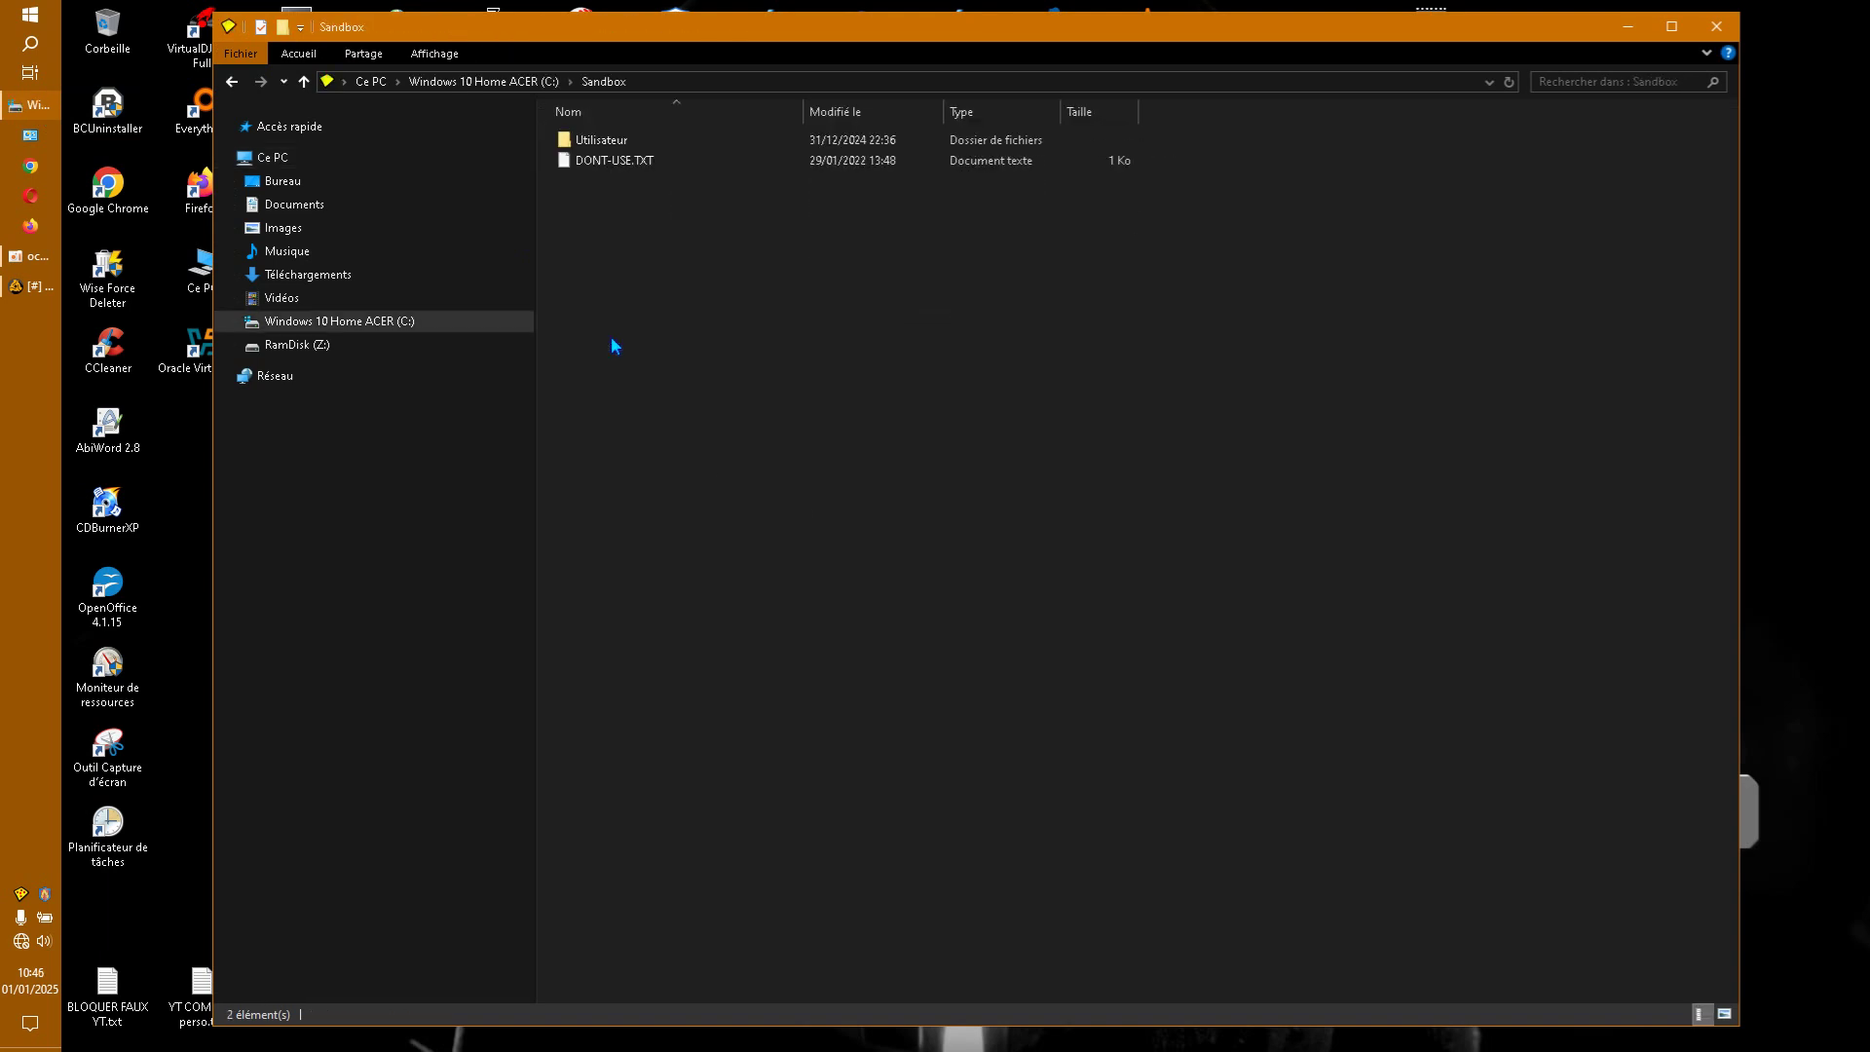
{"action": "double_click", "coordinate": [623, 140]}
{"action": "double_click", "coordinate": [621, 141]}
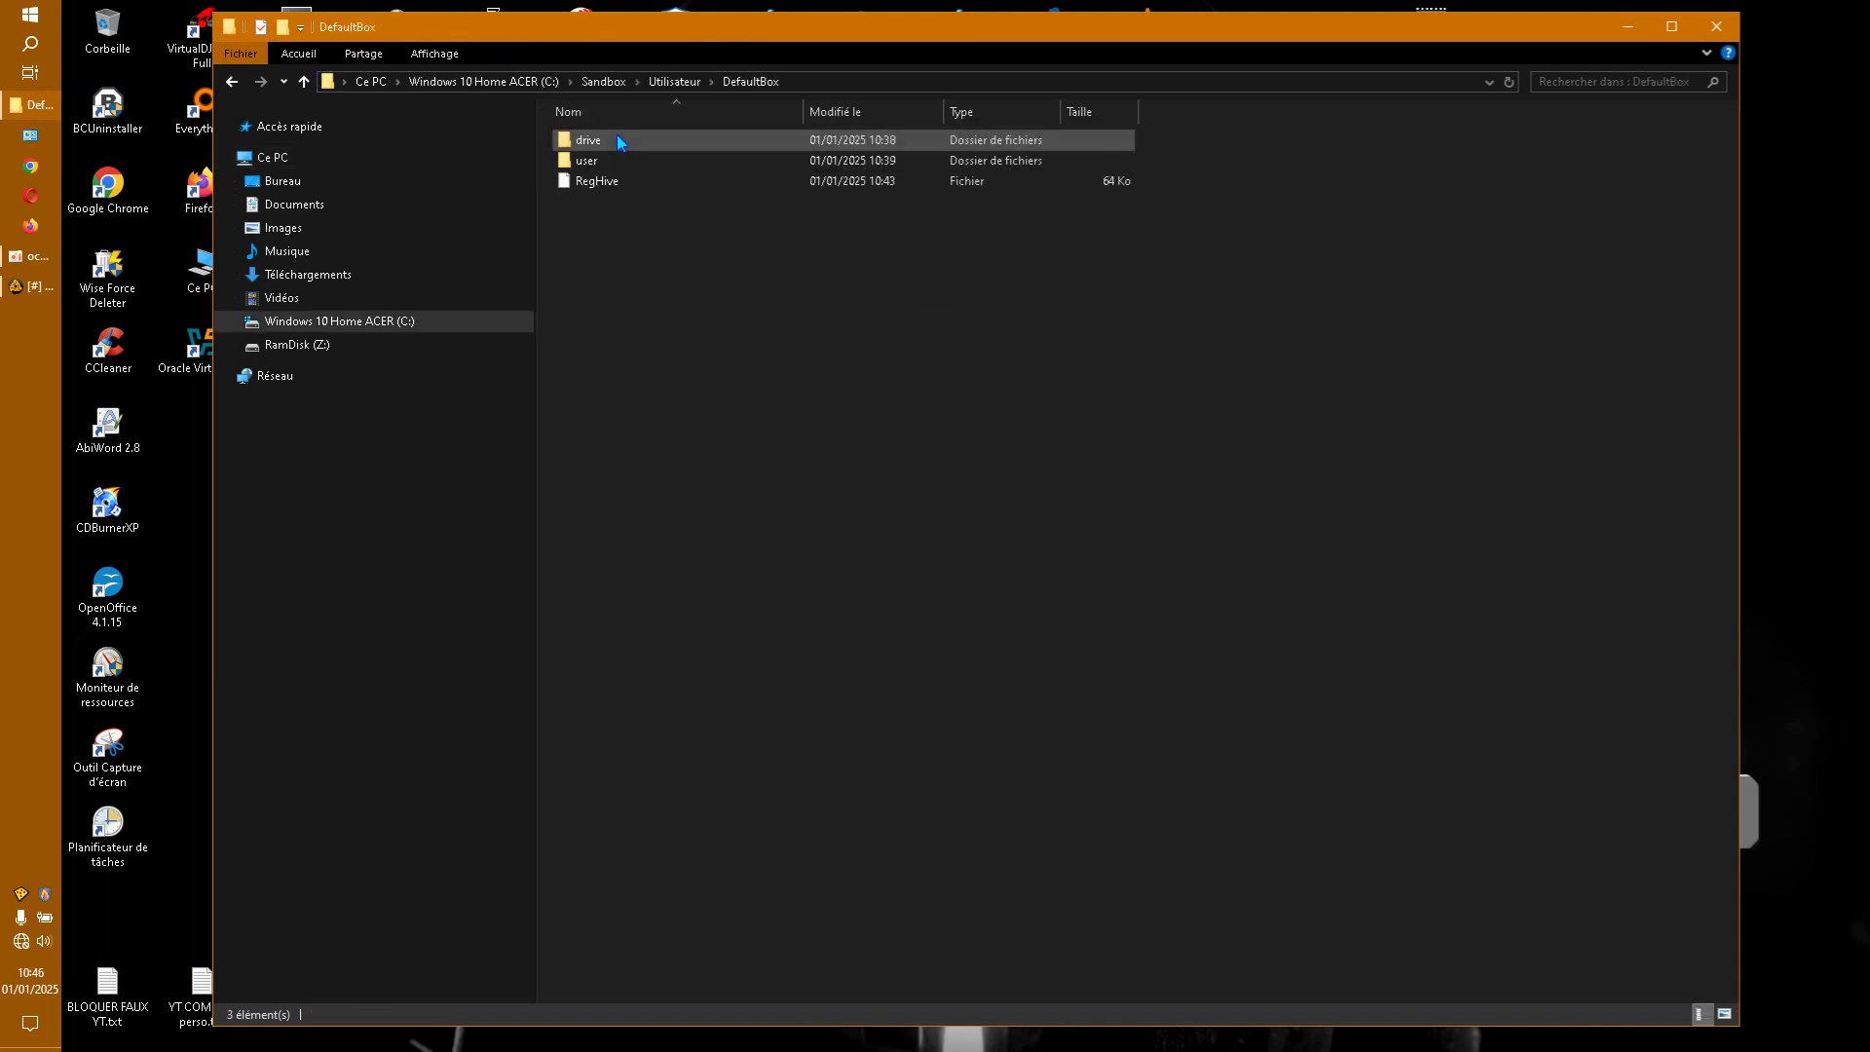
{"action": "double_click", "coordinate": [616, 142]}
{"action": "double_click", "coordinate": [616, 142]}
{"action": "double_click", "coordinate": [616, 142]}
{"action": "double_click", "coordinate": [615, 144]}
{"action": "double_click", "coordinate": [618, 144]}
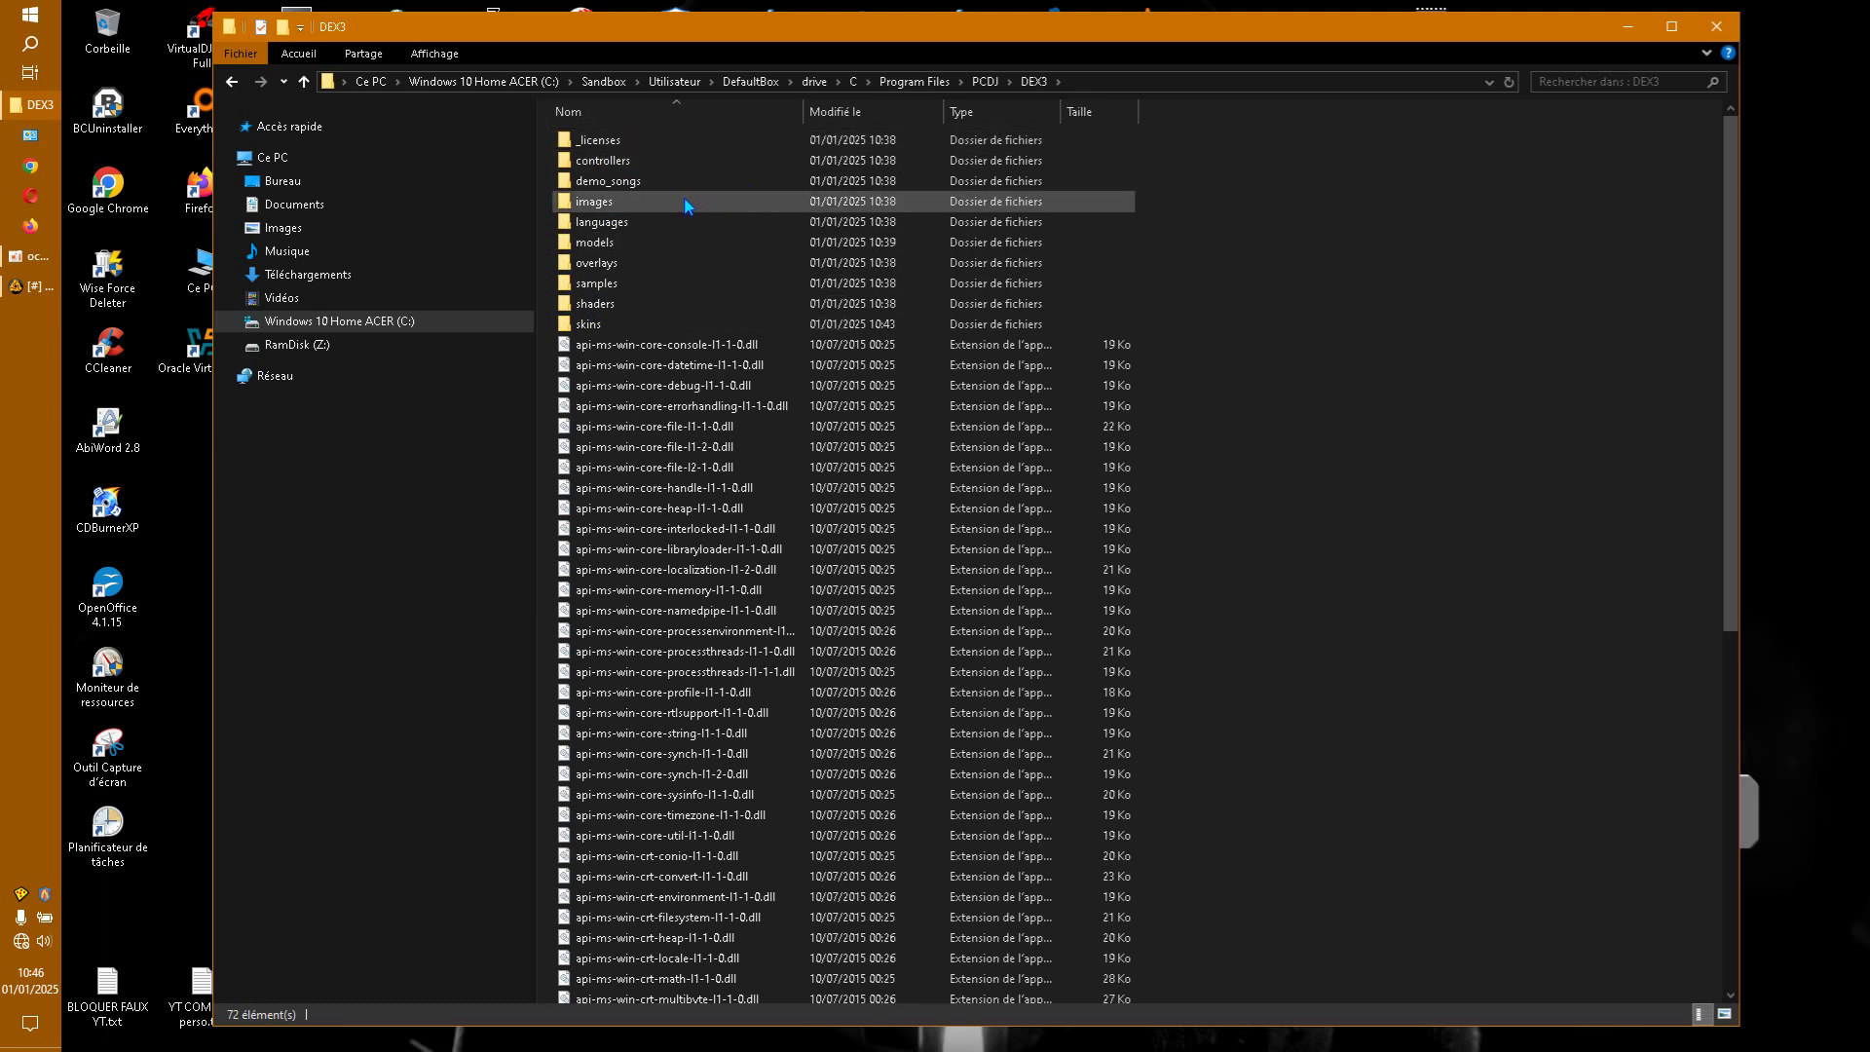
Look inside the demo_songs, languages and samples folders of DEX3 and open its skins folder
{"action": "double_click", "coordinate": [659, 186]}
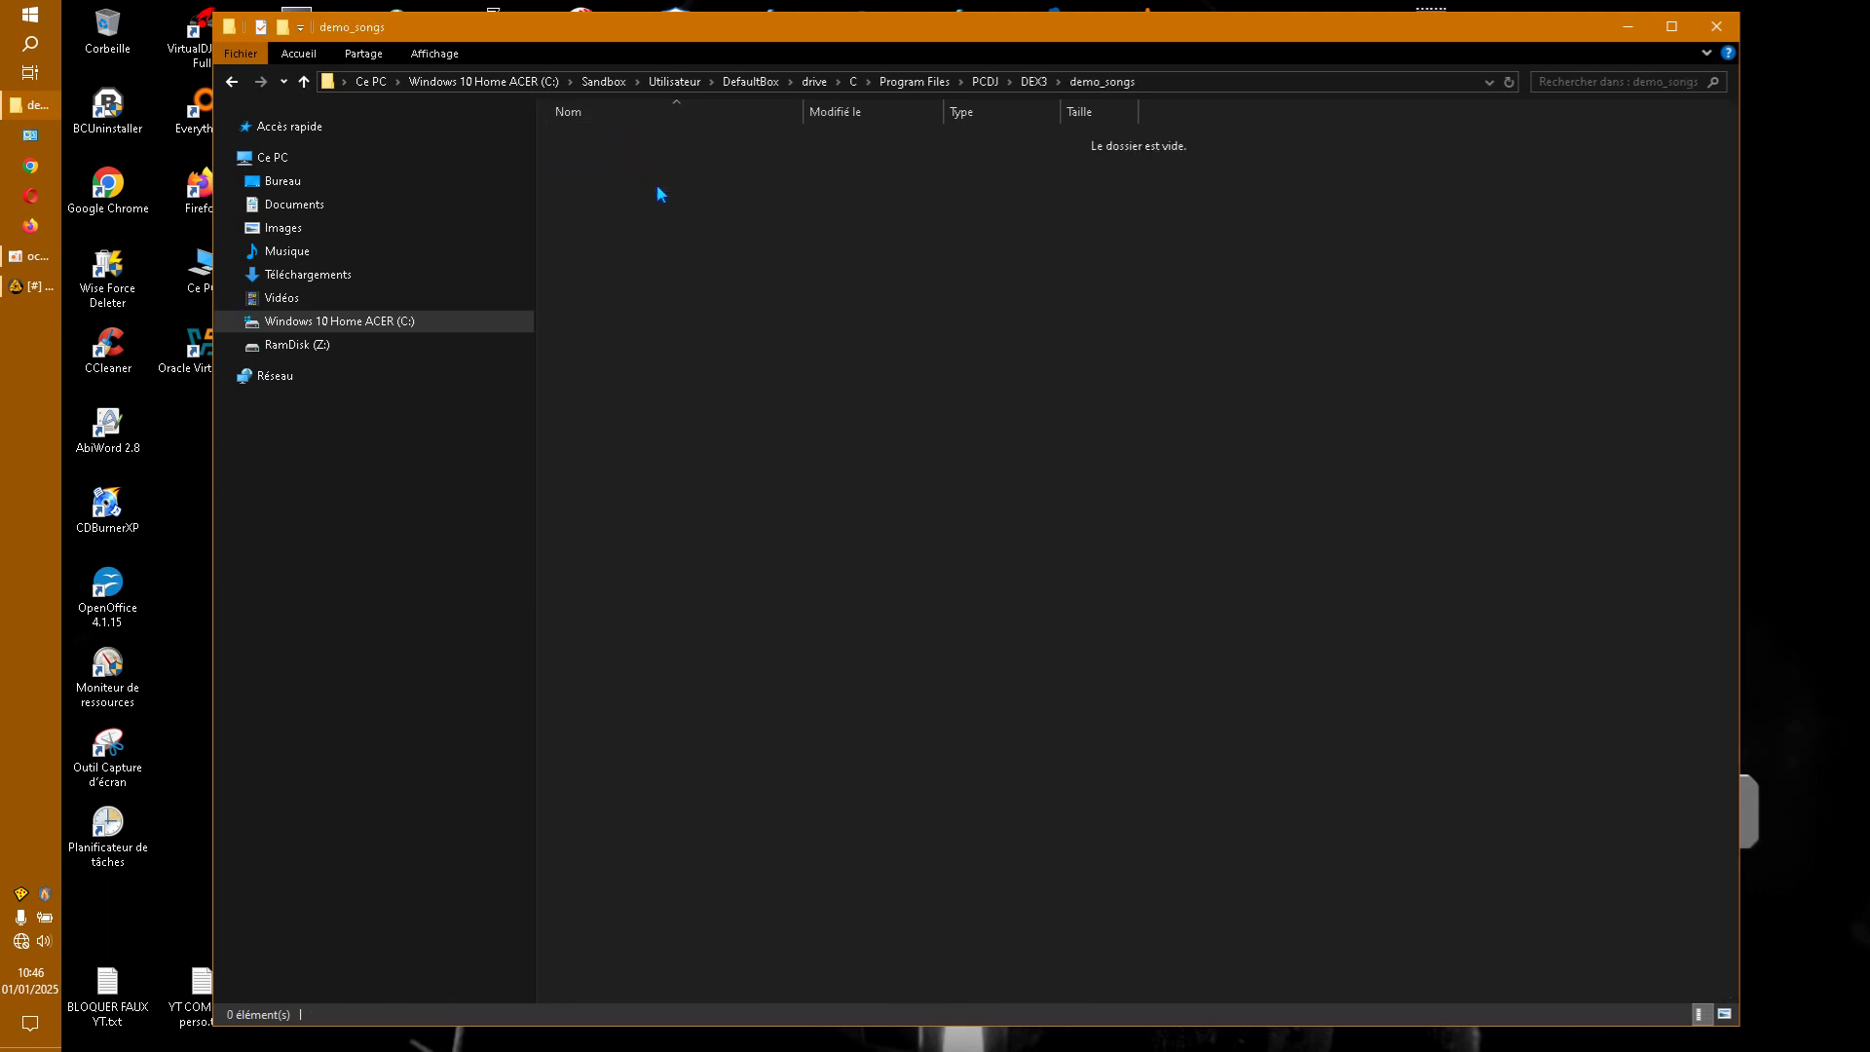
{"action": "left_click", "coordinate": [240, 86]}
{"action": "left_click", "coordinate": [579, 229]}
{"action": "double_click", "coordinate": [579, 229]}
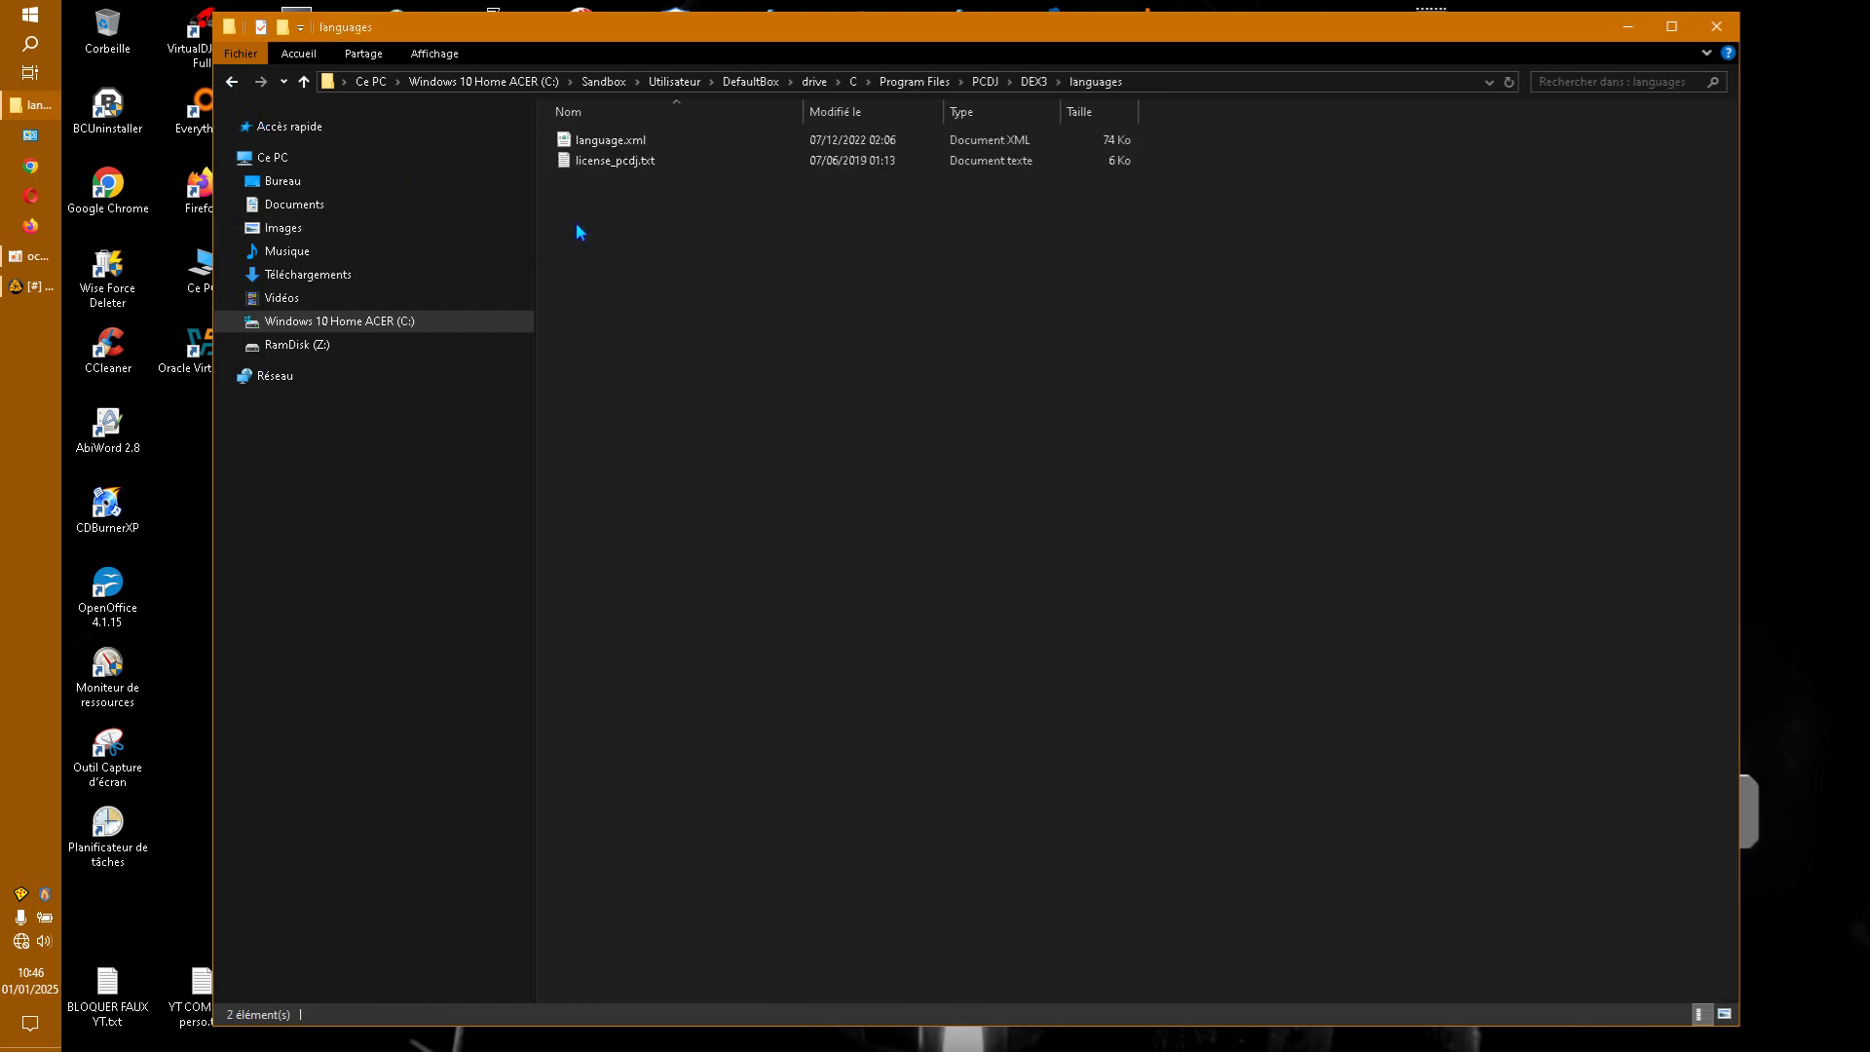
{"action": "left_click", "coordinate": [234, 83]}
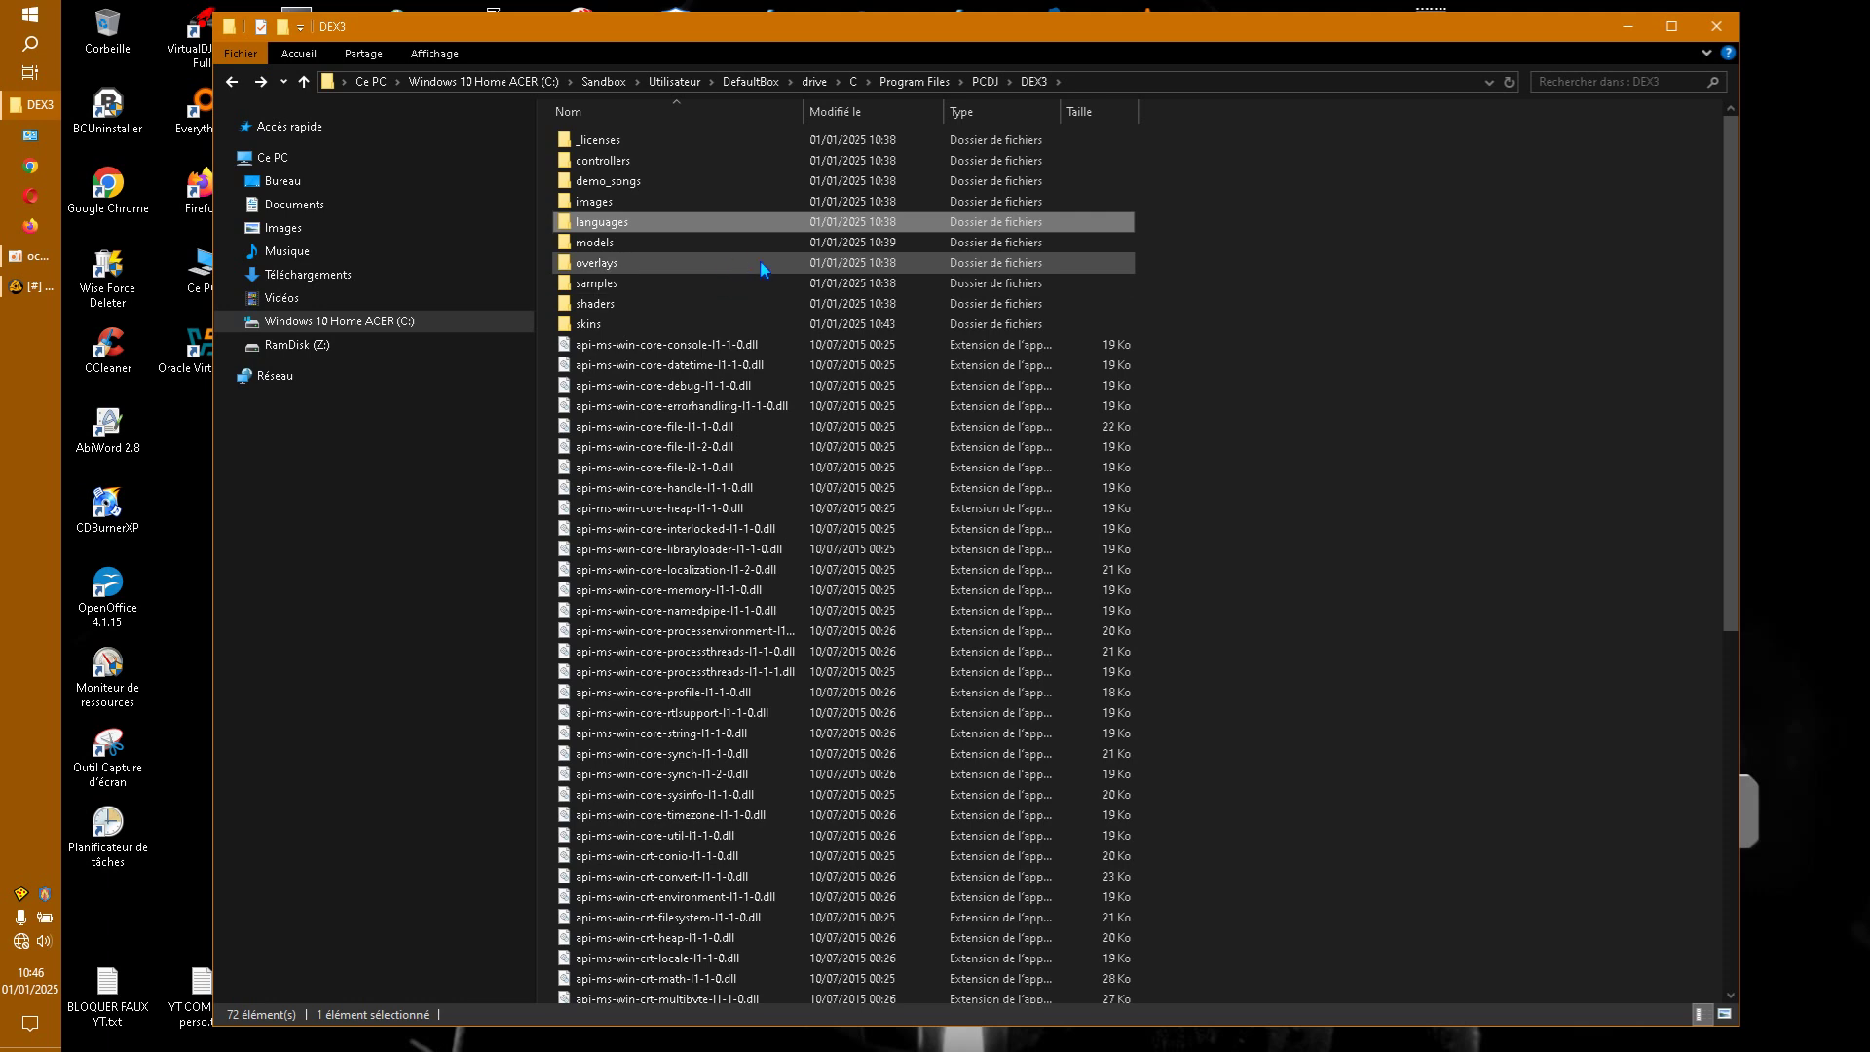
{"action": "double_click", "coordinate": [649, 288]}
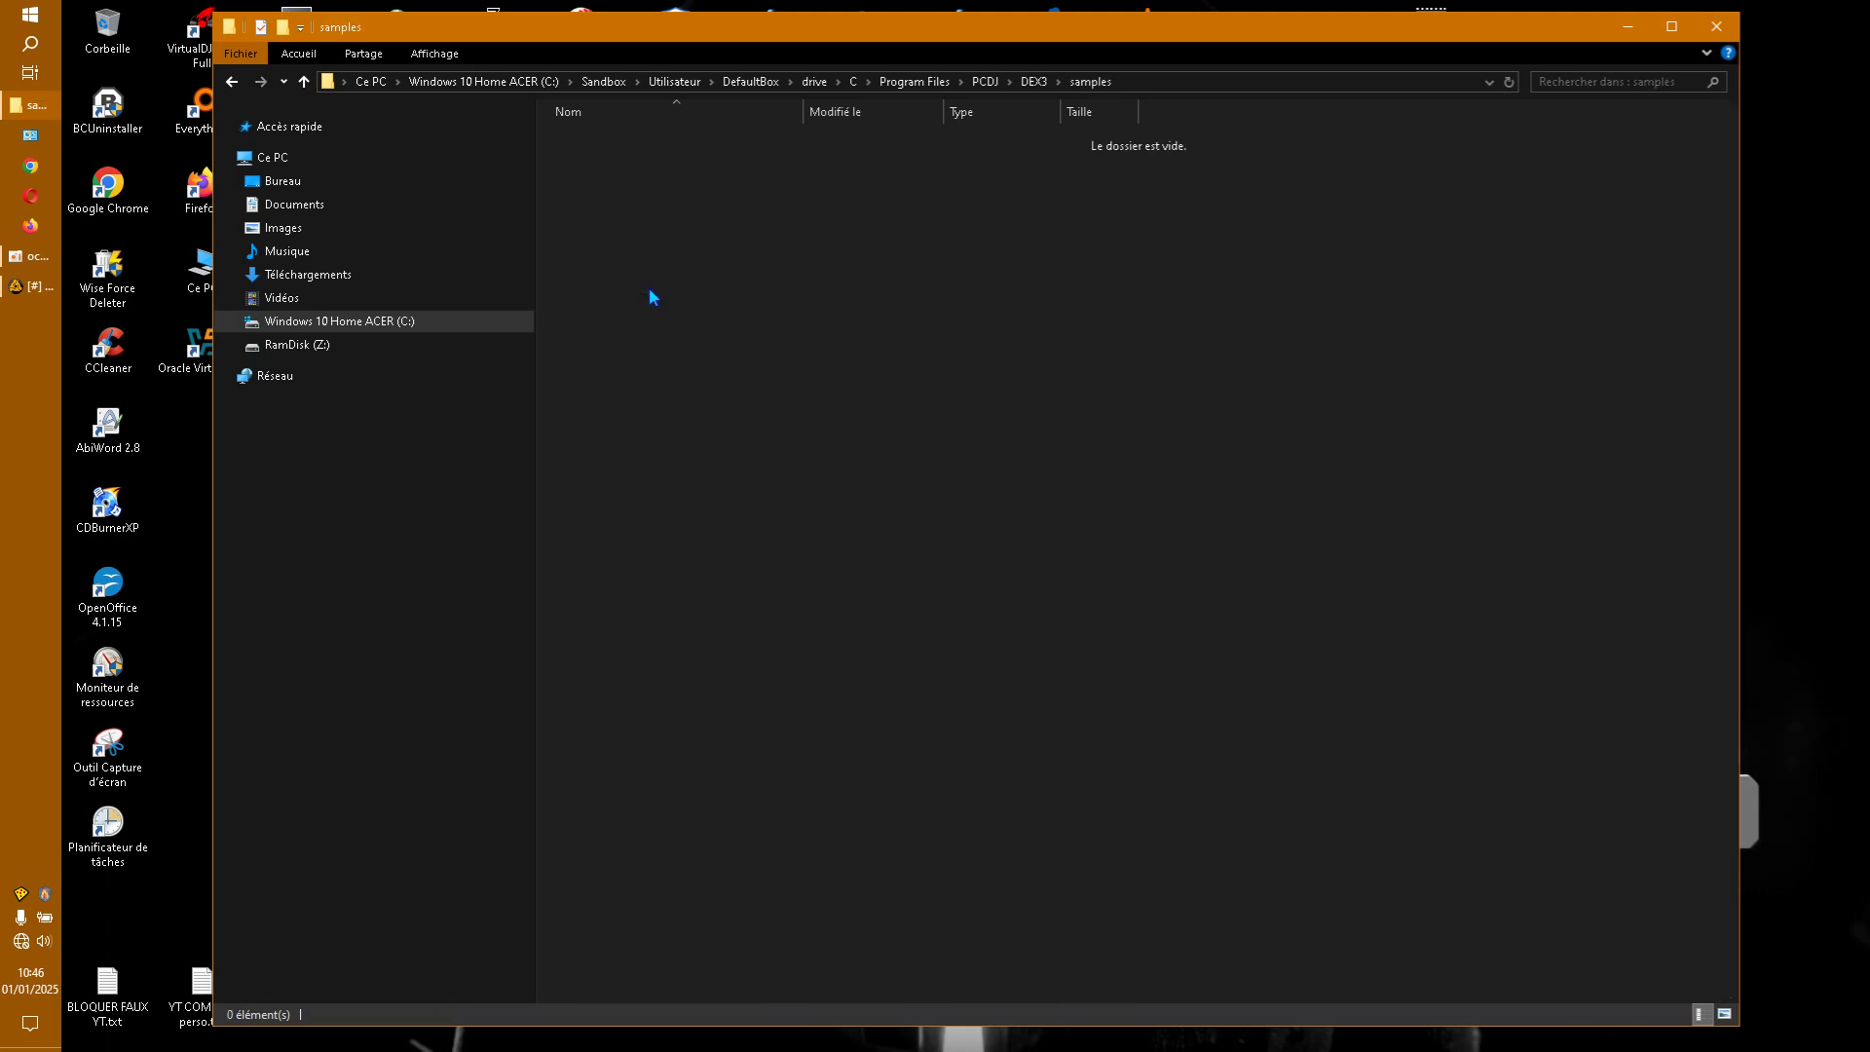
{"action": "left_click", "coordinate": [234, 83]}
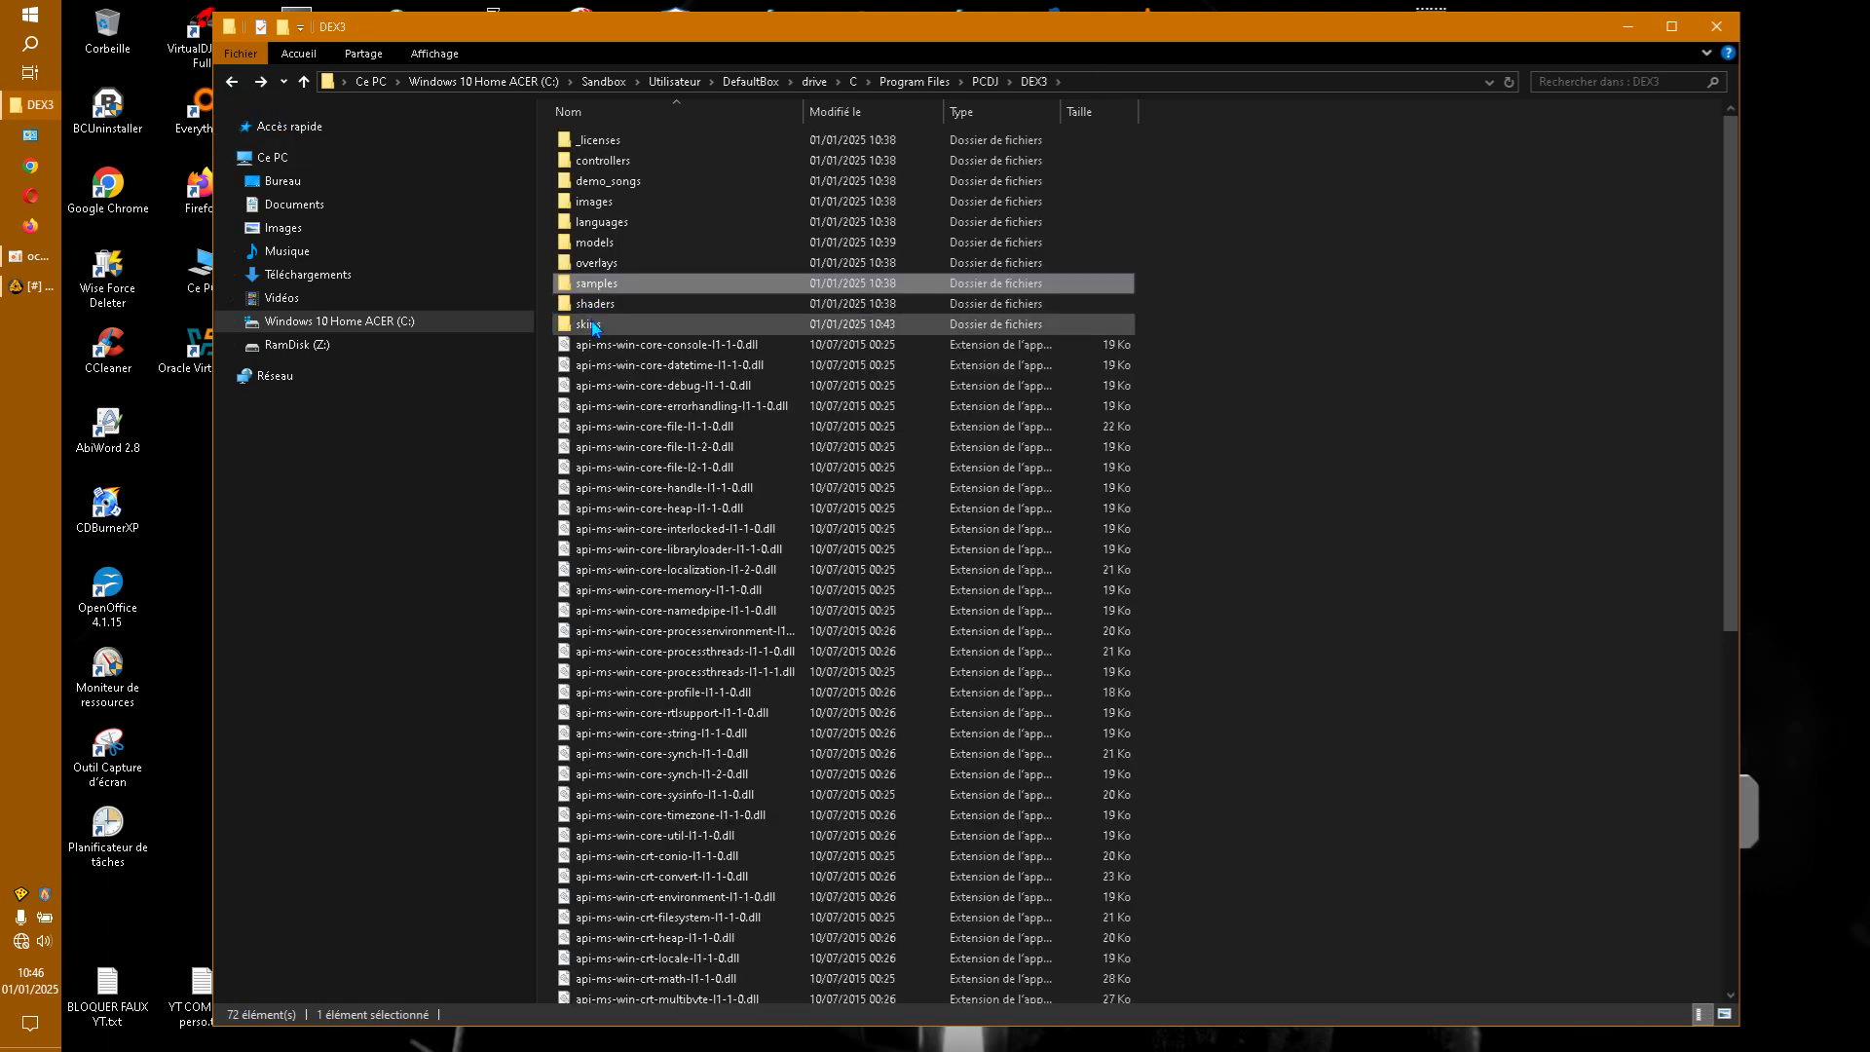
{"action": "double_click", "coordinate": [594, 324]}
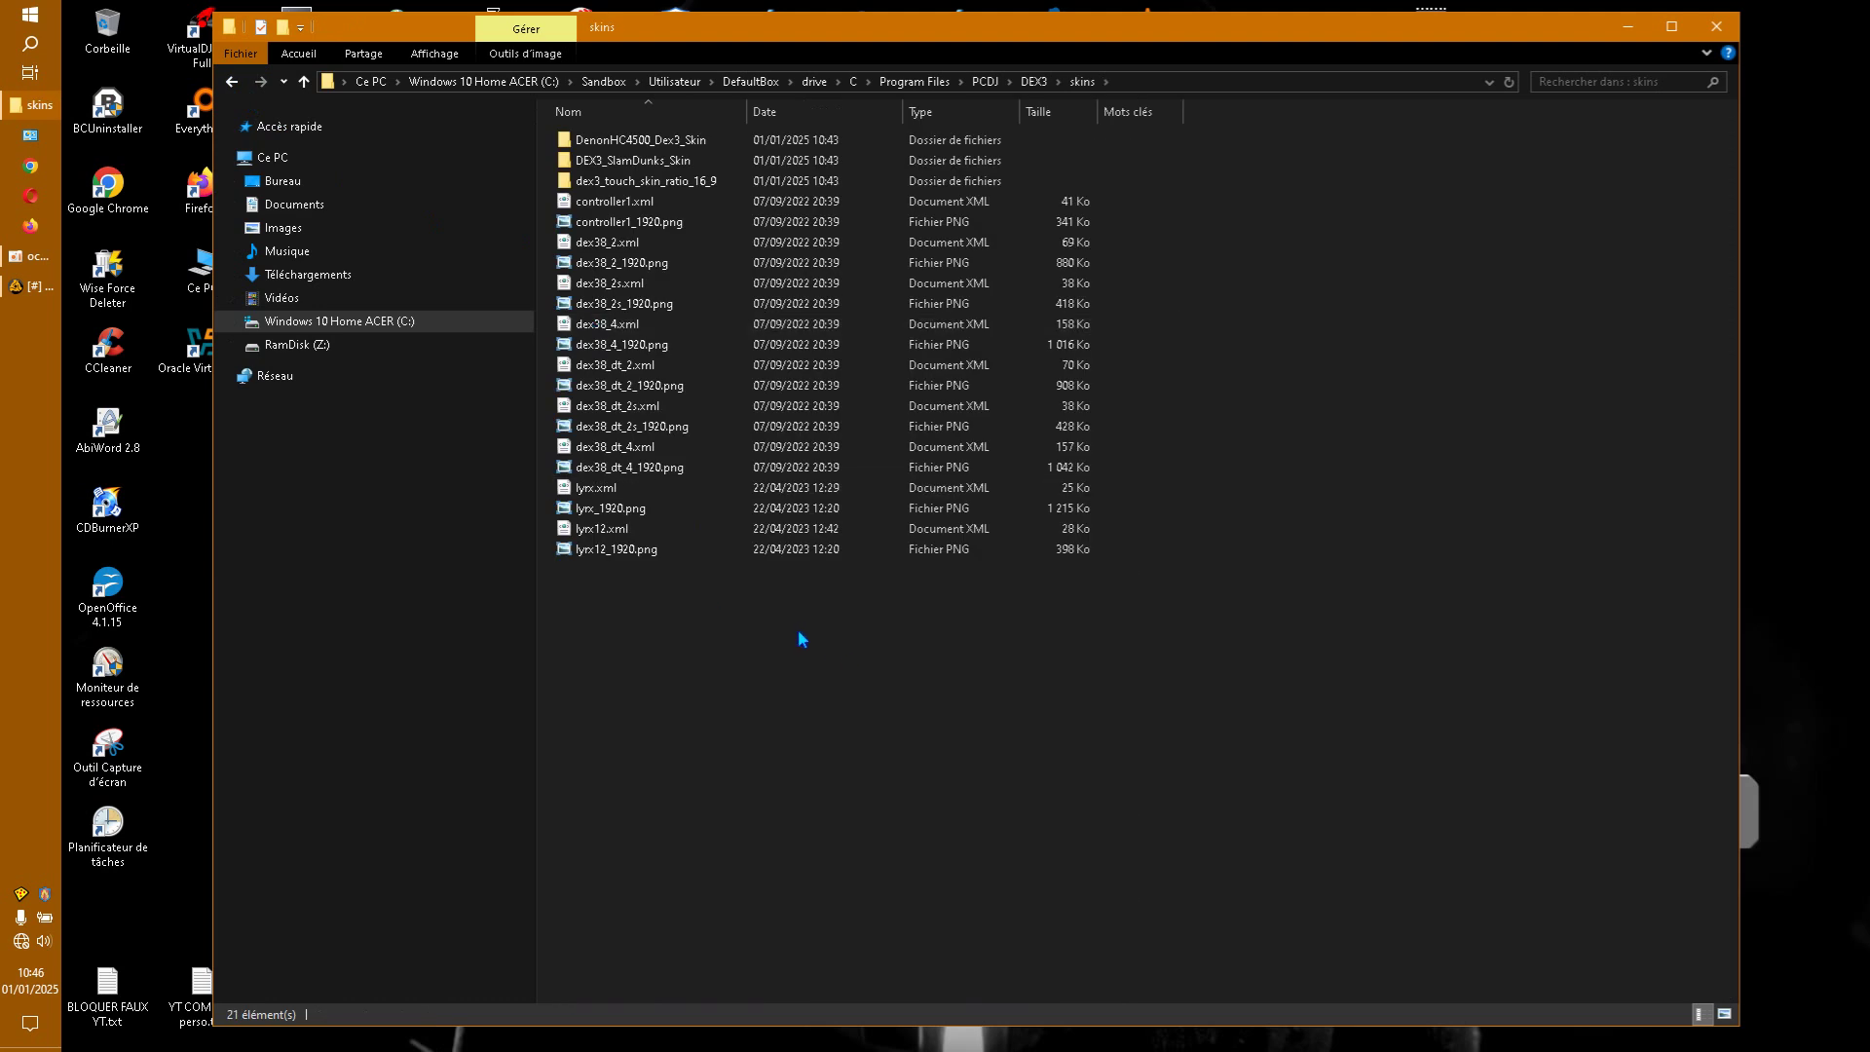
Copy the two DENON_DEX3_v3 files from the DenonHC4500_Dex3_Skin folder into the parent skins folder
{"action": "left_click", "coordinate": [653, 146]}
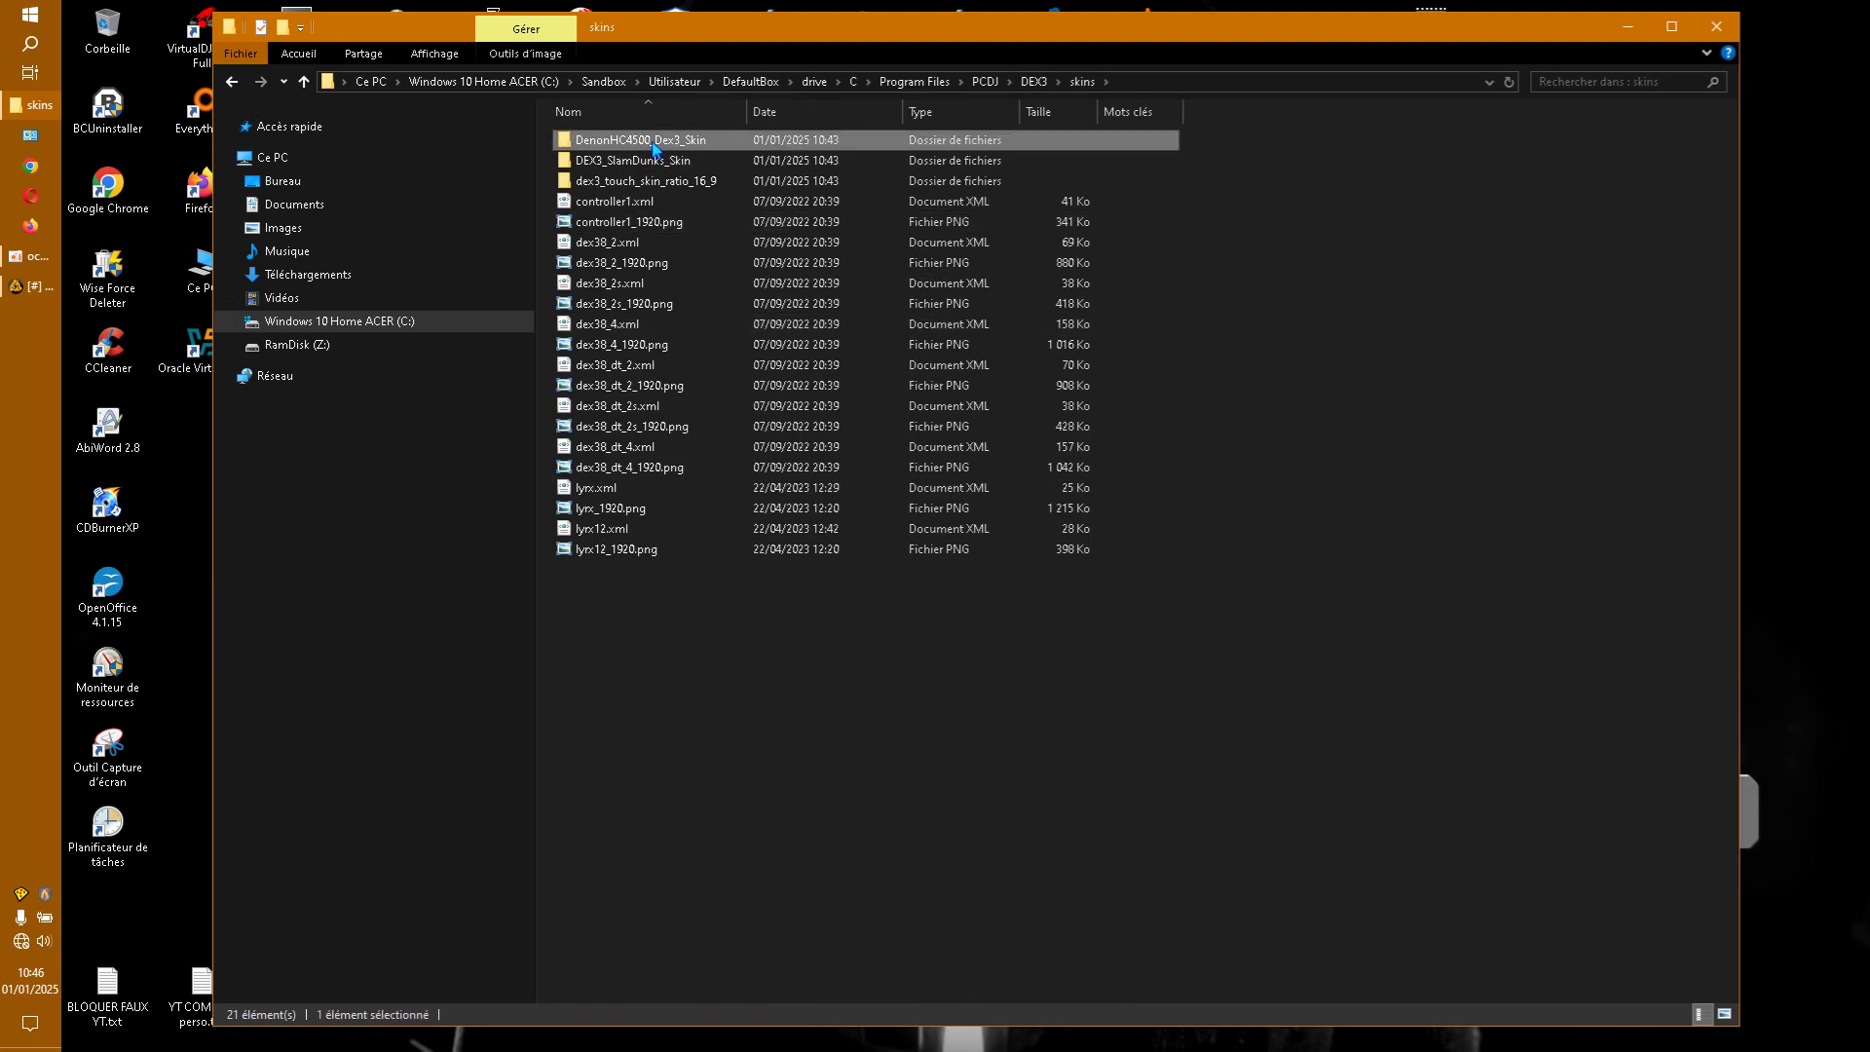
{"action": "double_click", "coordinate": [653, 147]}
{"action": "left_click_drag", "start_coordinate": [598, 296], "coordinate": [712, 171]}
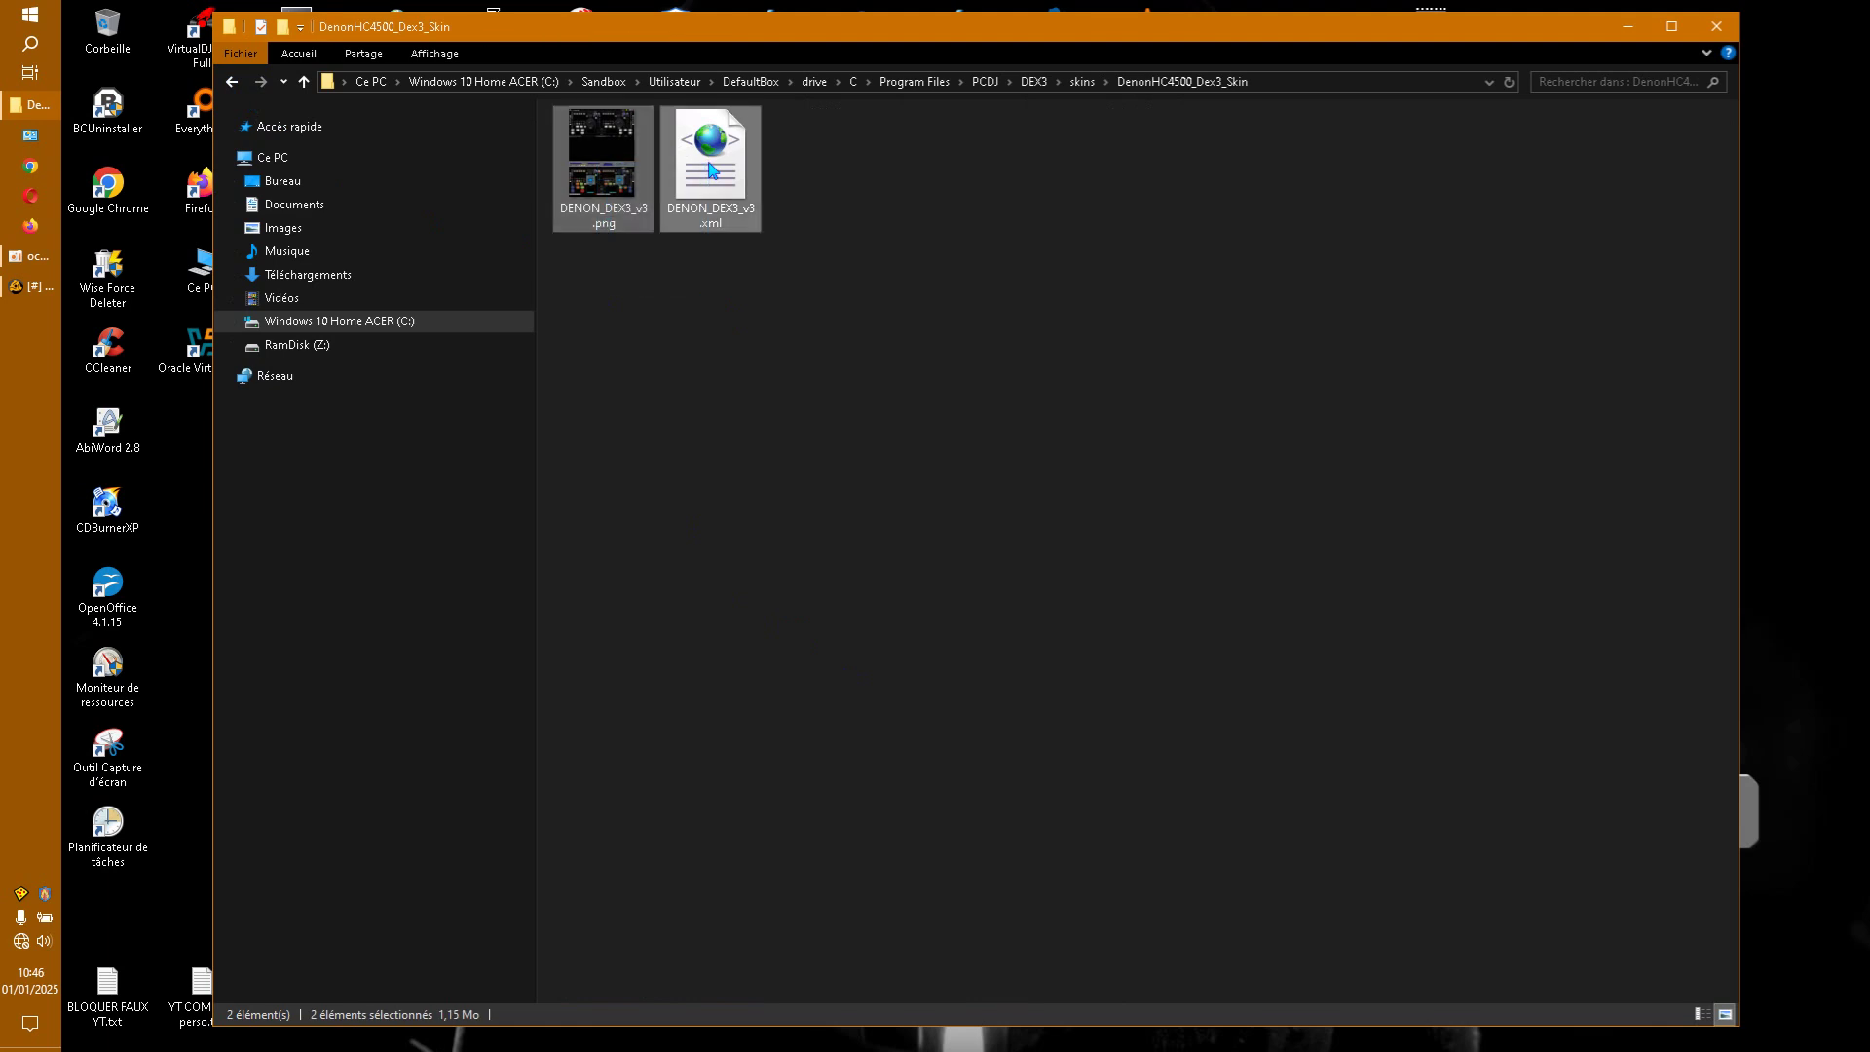
{"action": "right_click", "coordinate": [711, 171]}
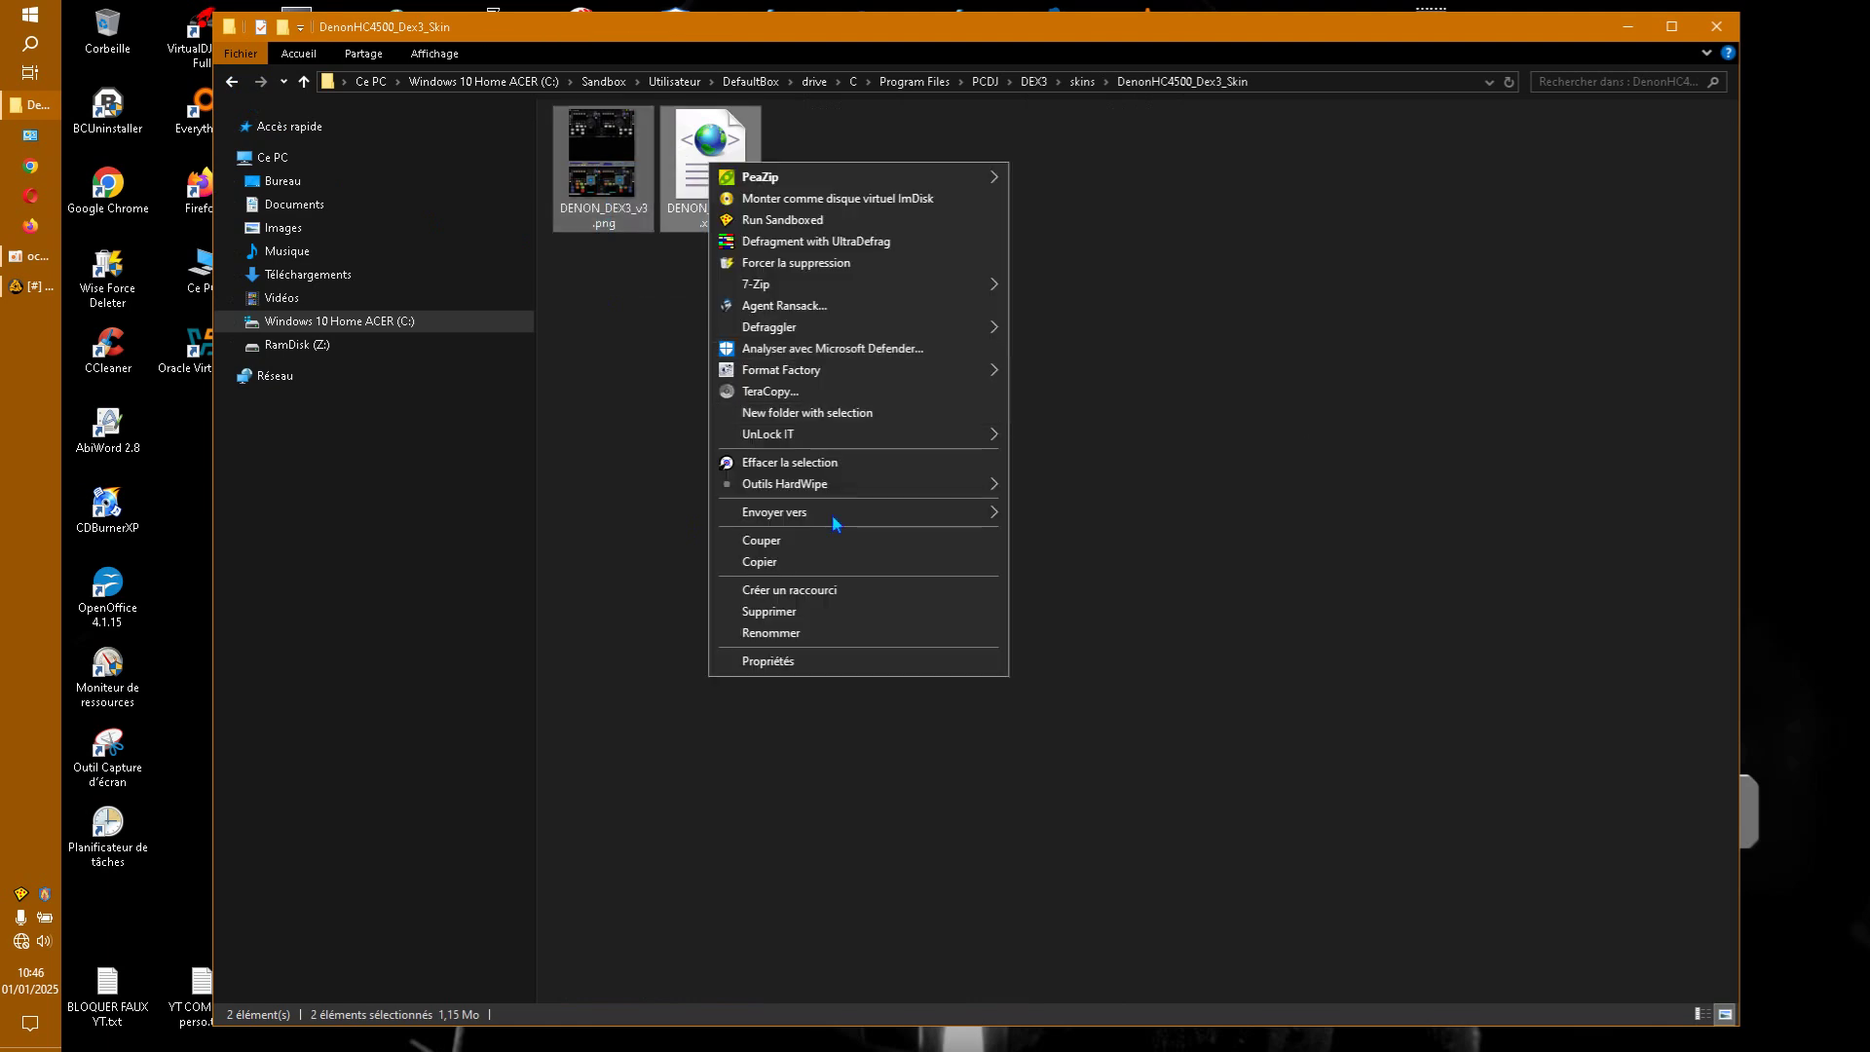
{"action": "left_click", "coordinate": [765, 563]}
{"action": "left_click", "coordinate": [237, 83]}
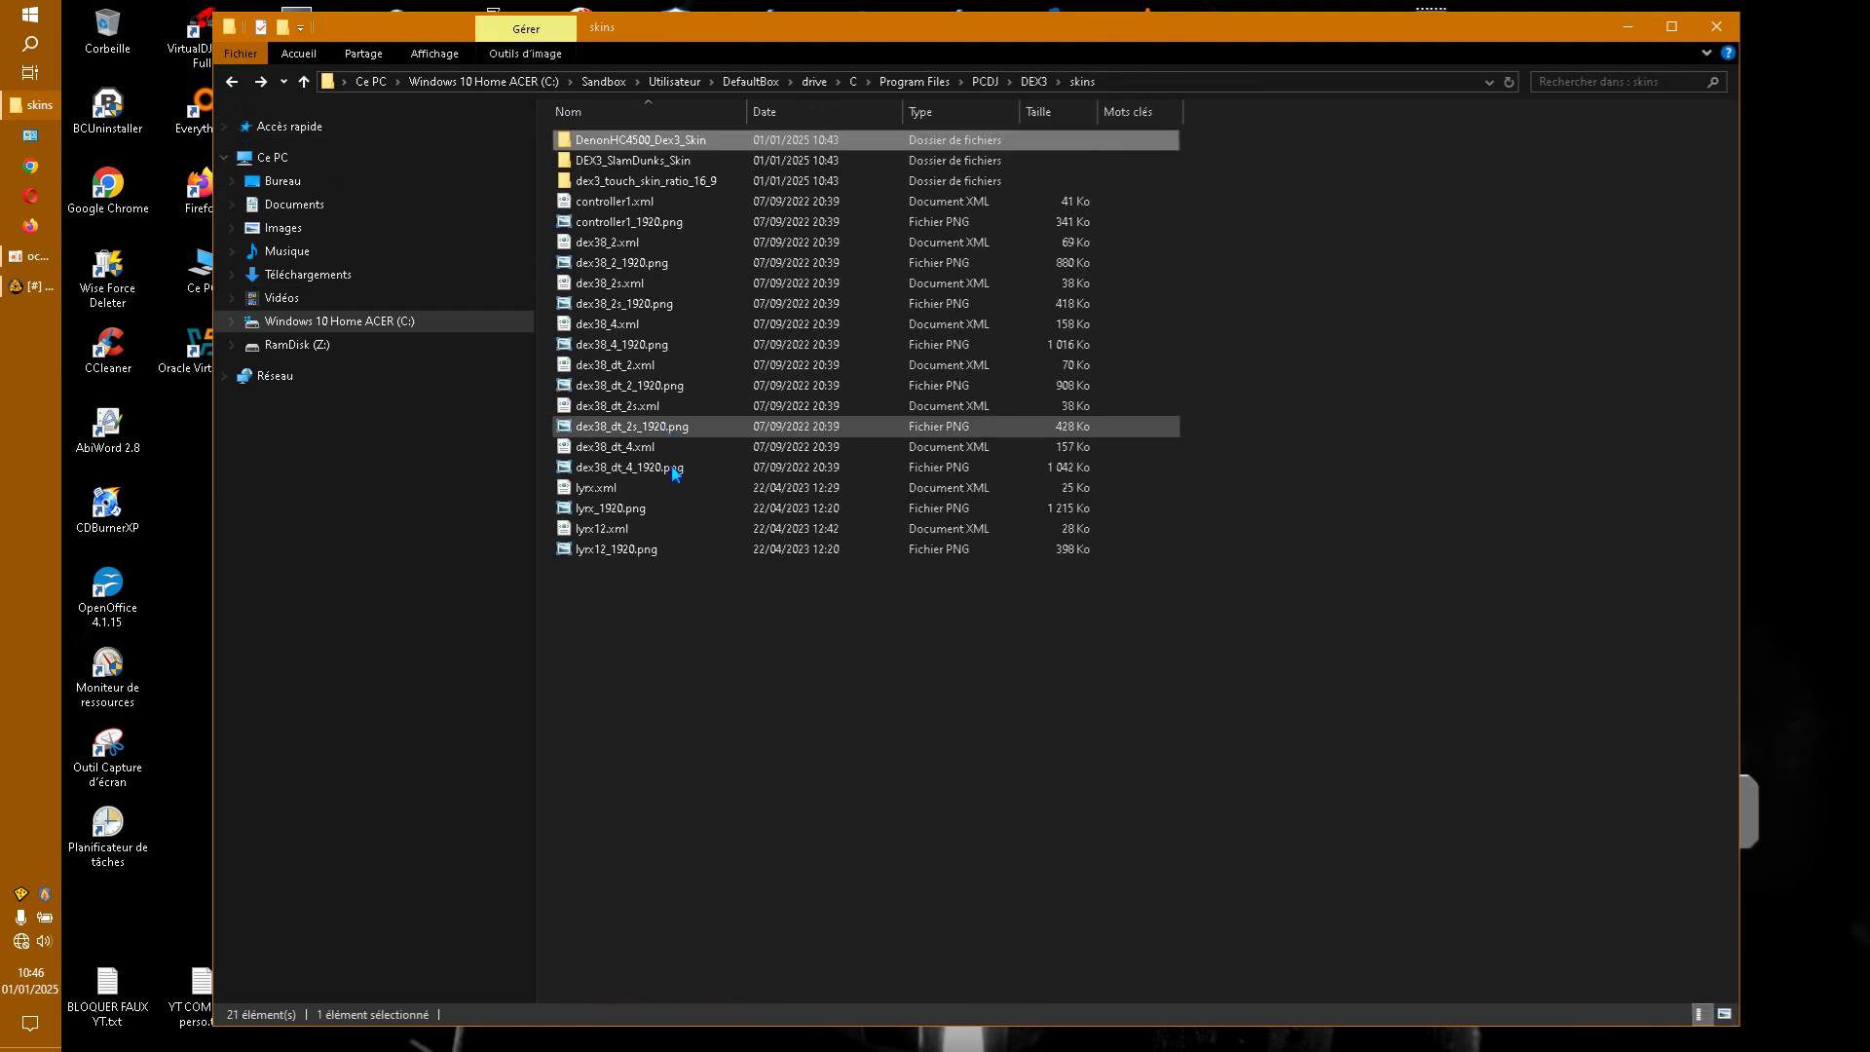
{"action": "right_click", "coordinate": [693, 646]}
{"action": "left_click", "coordinate": [787, 774]}
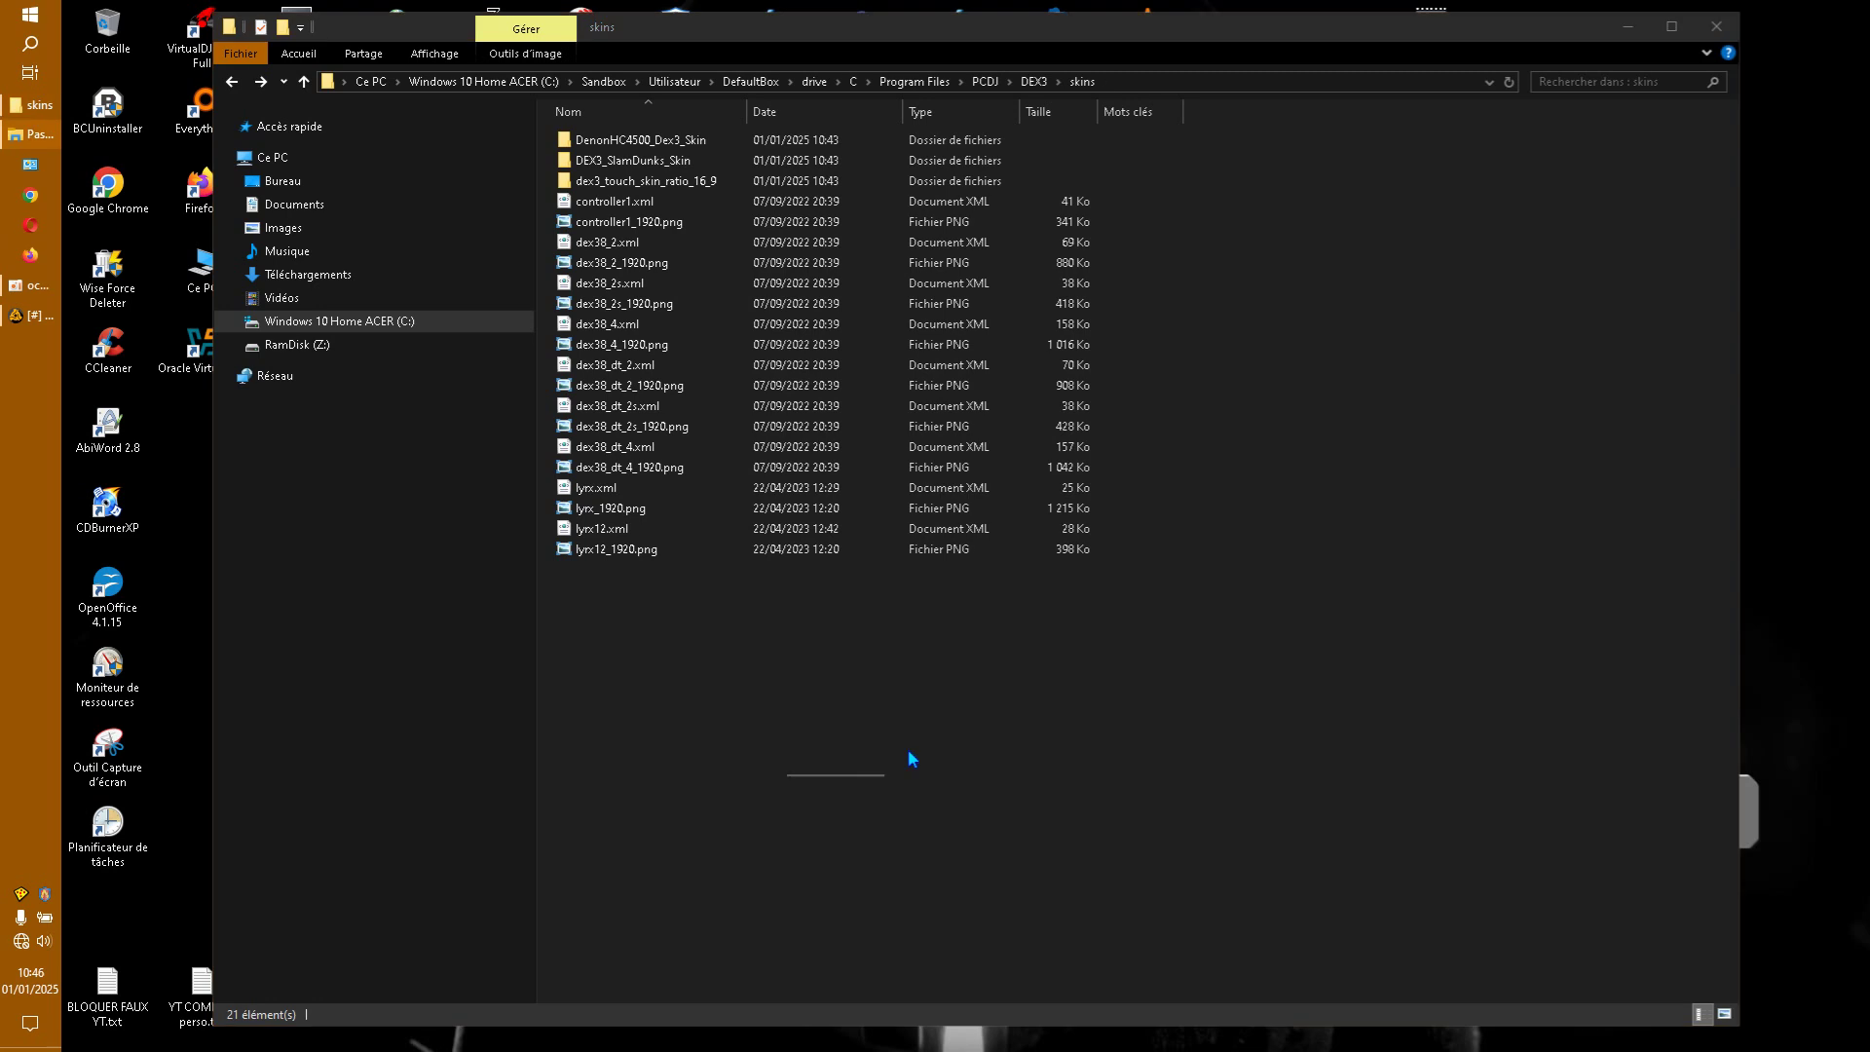
{"action": "left_click", "coordinate": [960, 824]}
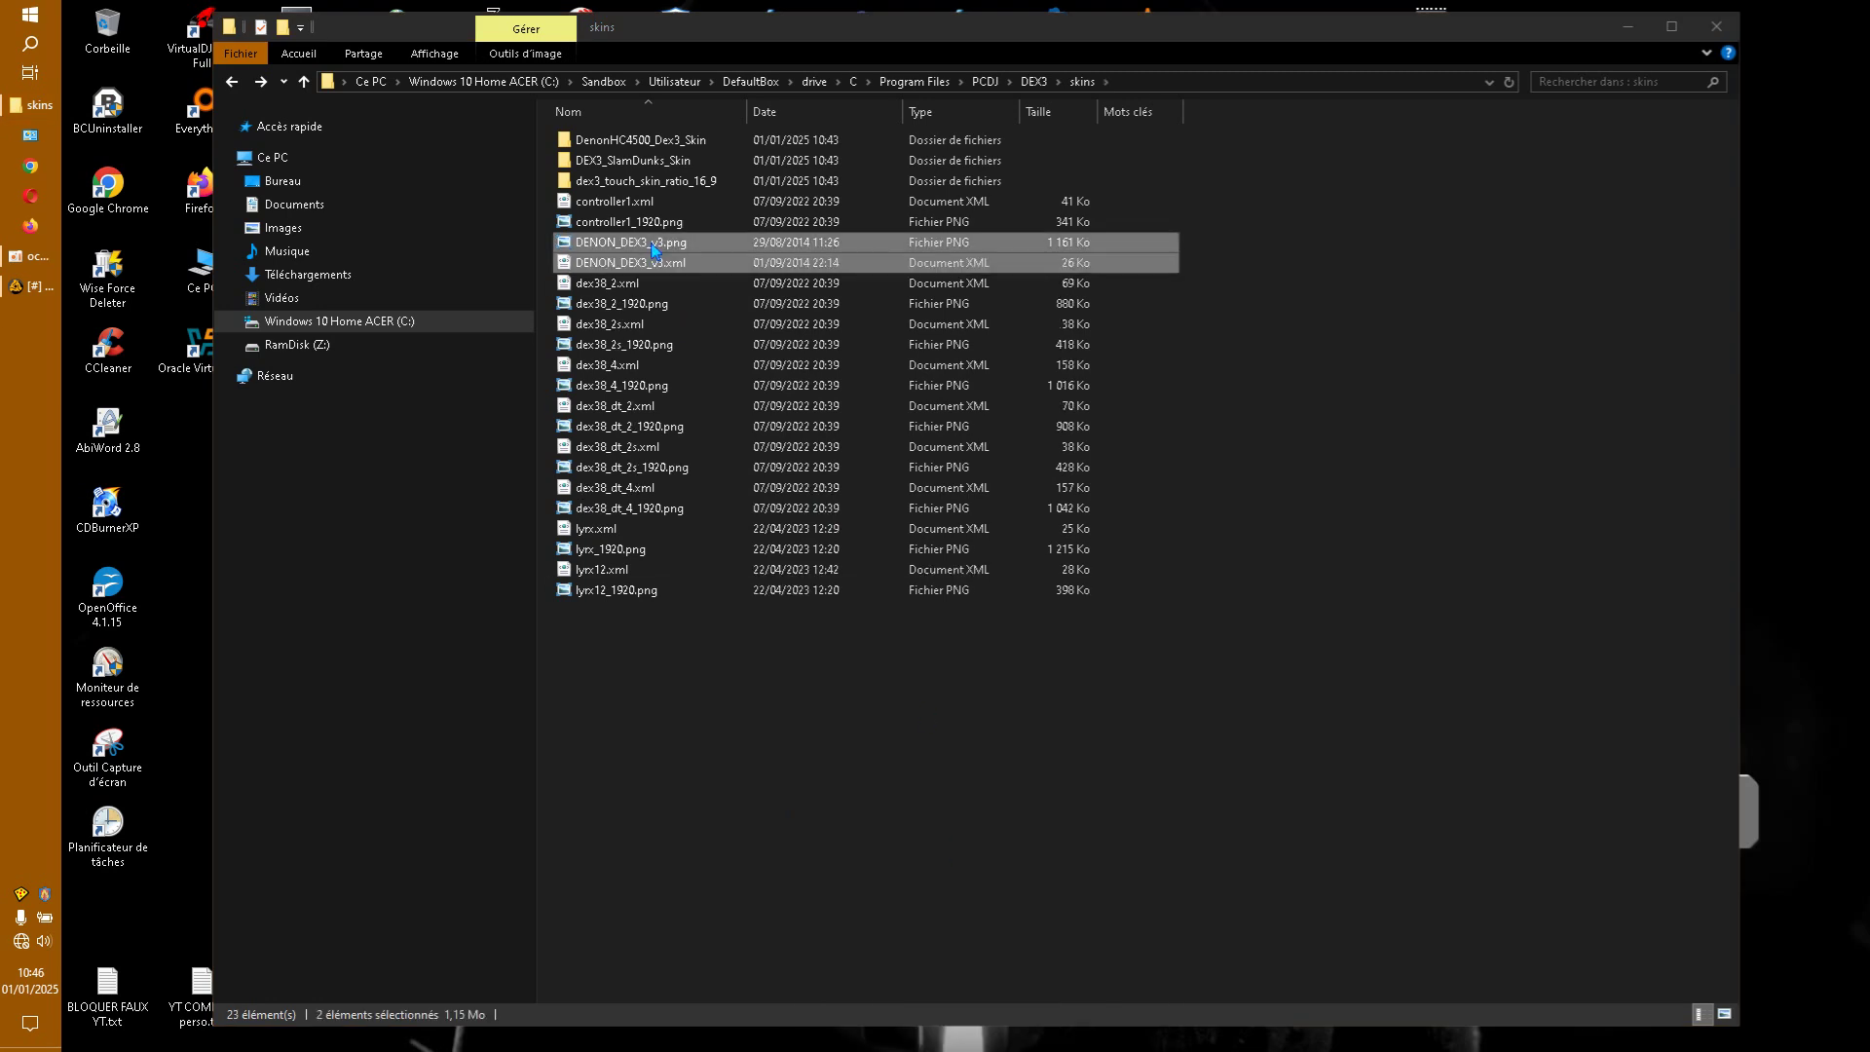
Copy all four dex_35_n2 and dex35_n2 skin files from the DEX3_SlamDunks_Skin folder into the parent skins folder
{"action": "double_click", "coordinate": [662, 160]}
{"action": "left_click", "coordinate": [609, 144]}
{"action": "left_click_drag", "start_coordinate": [609, 144], "coordinate": [974, 136]}
{"action": "right_click", "coordinate": [894, 138]}
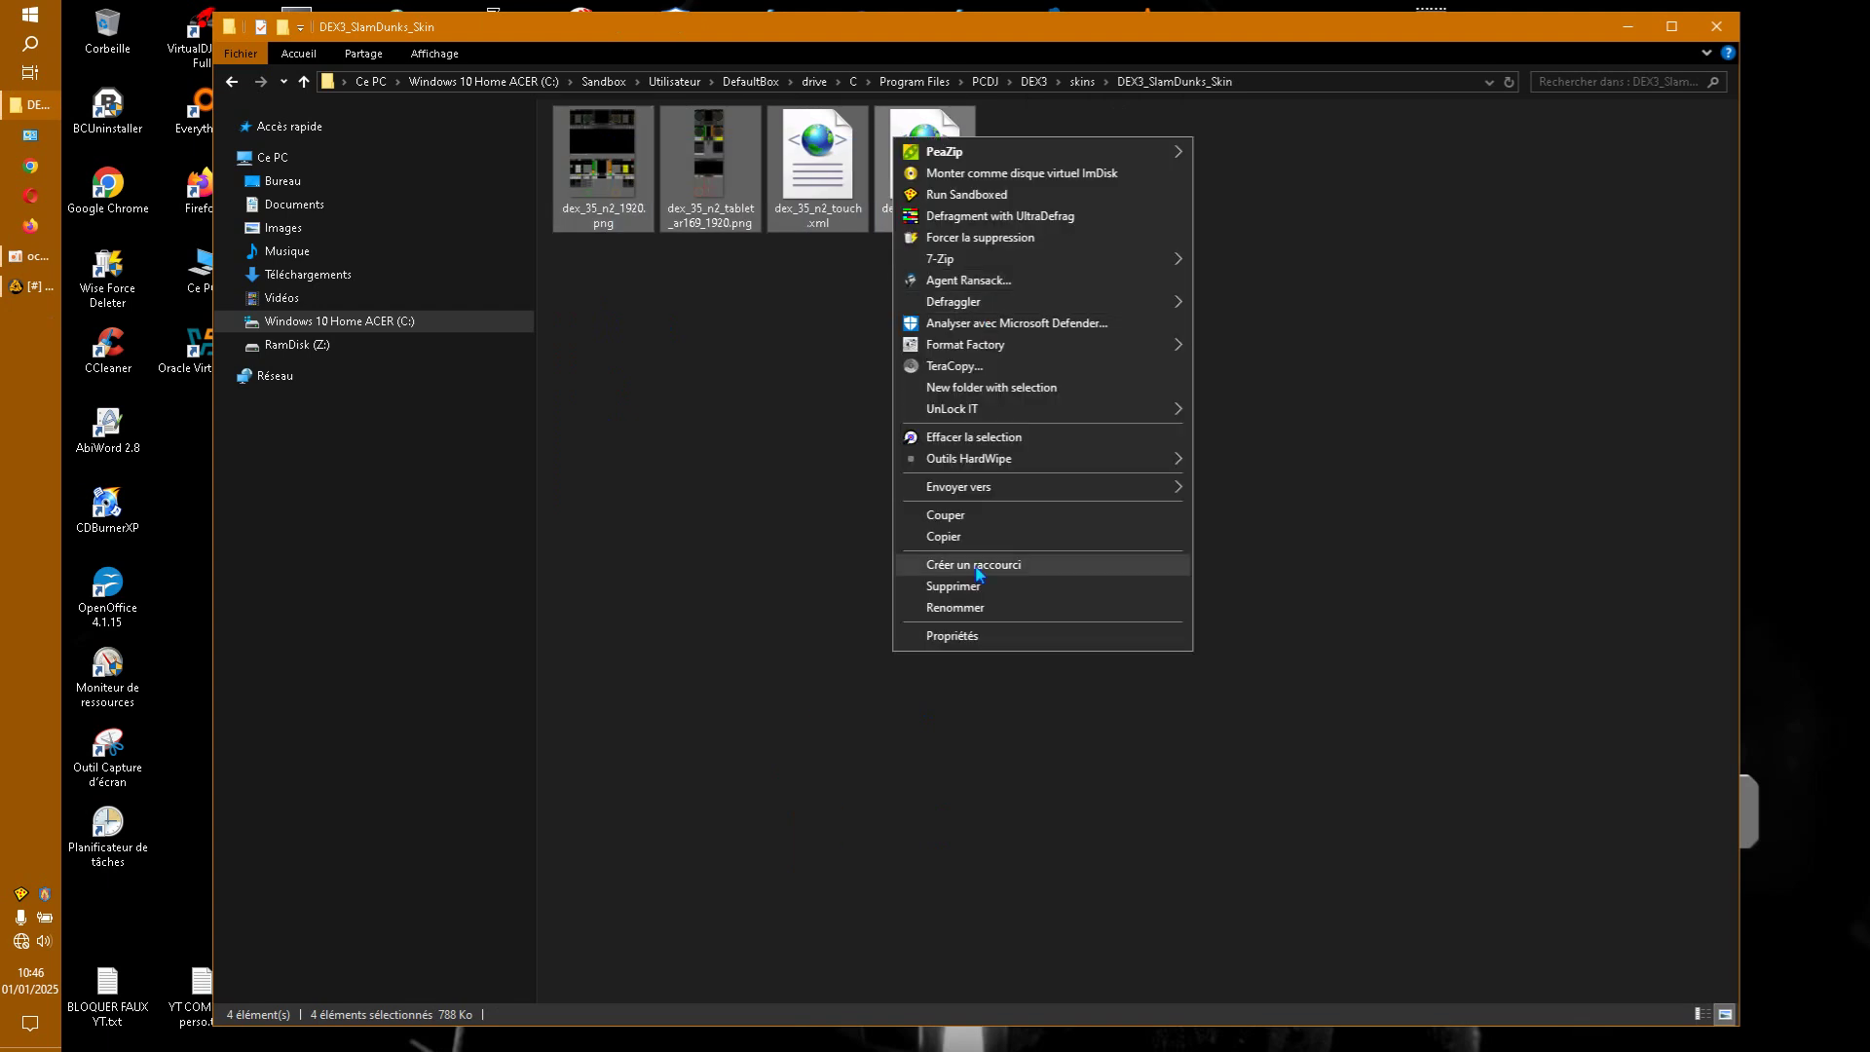
{"action": "left_click", "coordinate": [979, 539]}
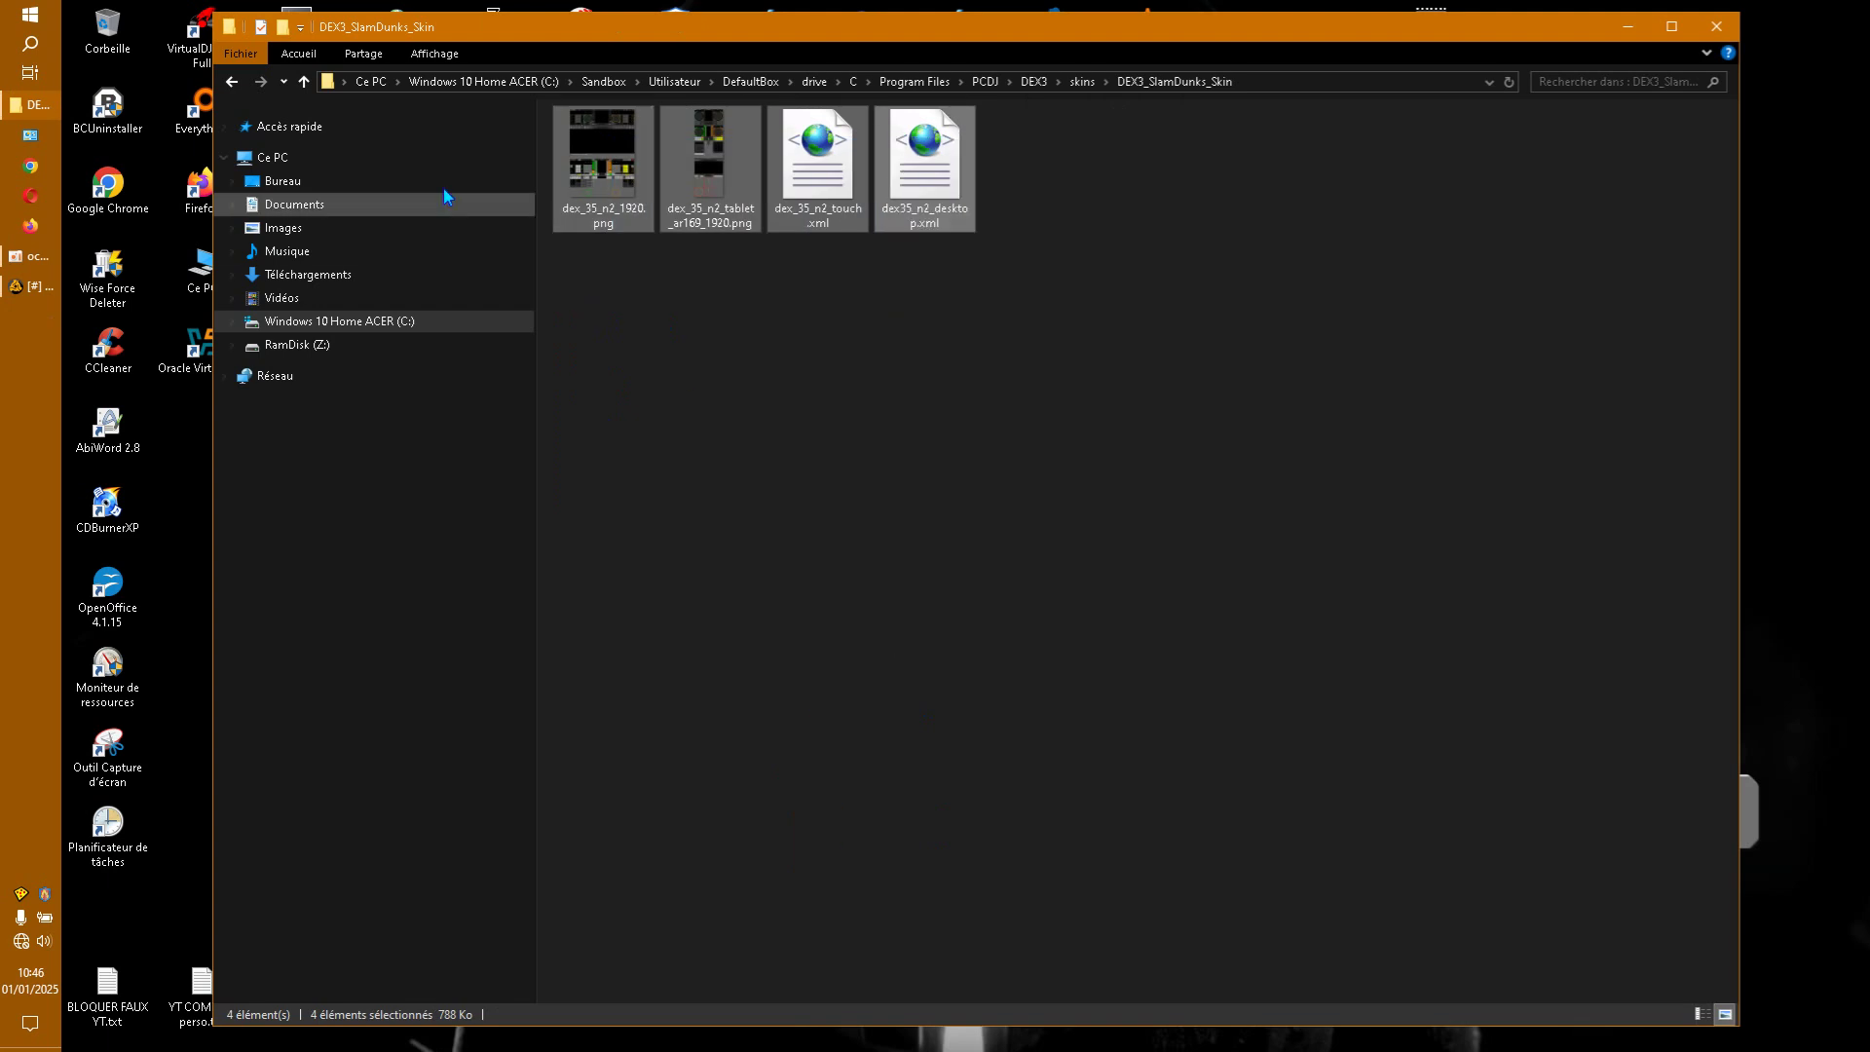
{"action": "left_click", "coordinate": [232, 82]}
{"action": "right_click", "coordinate": [666, 703]}
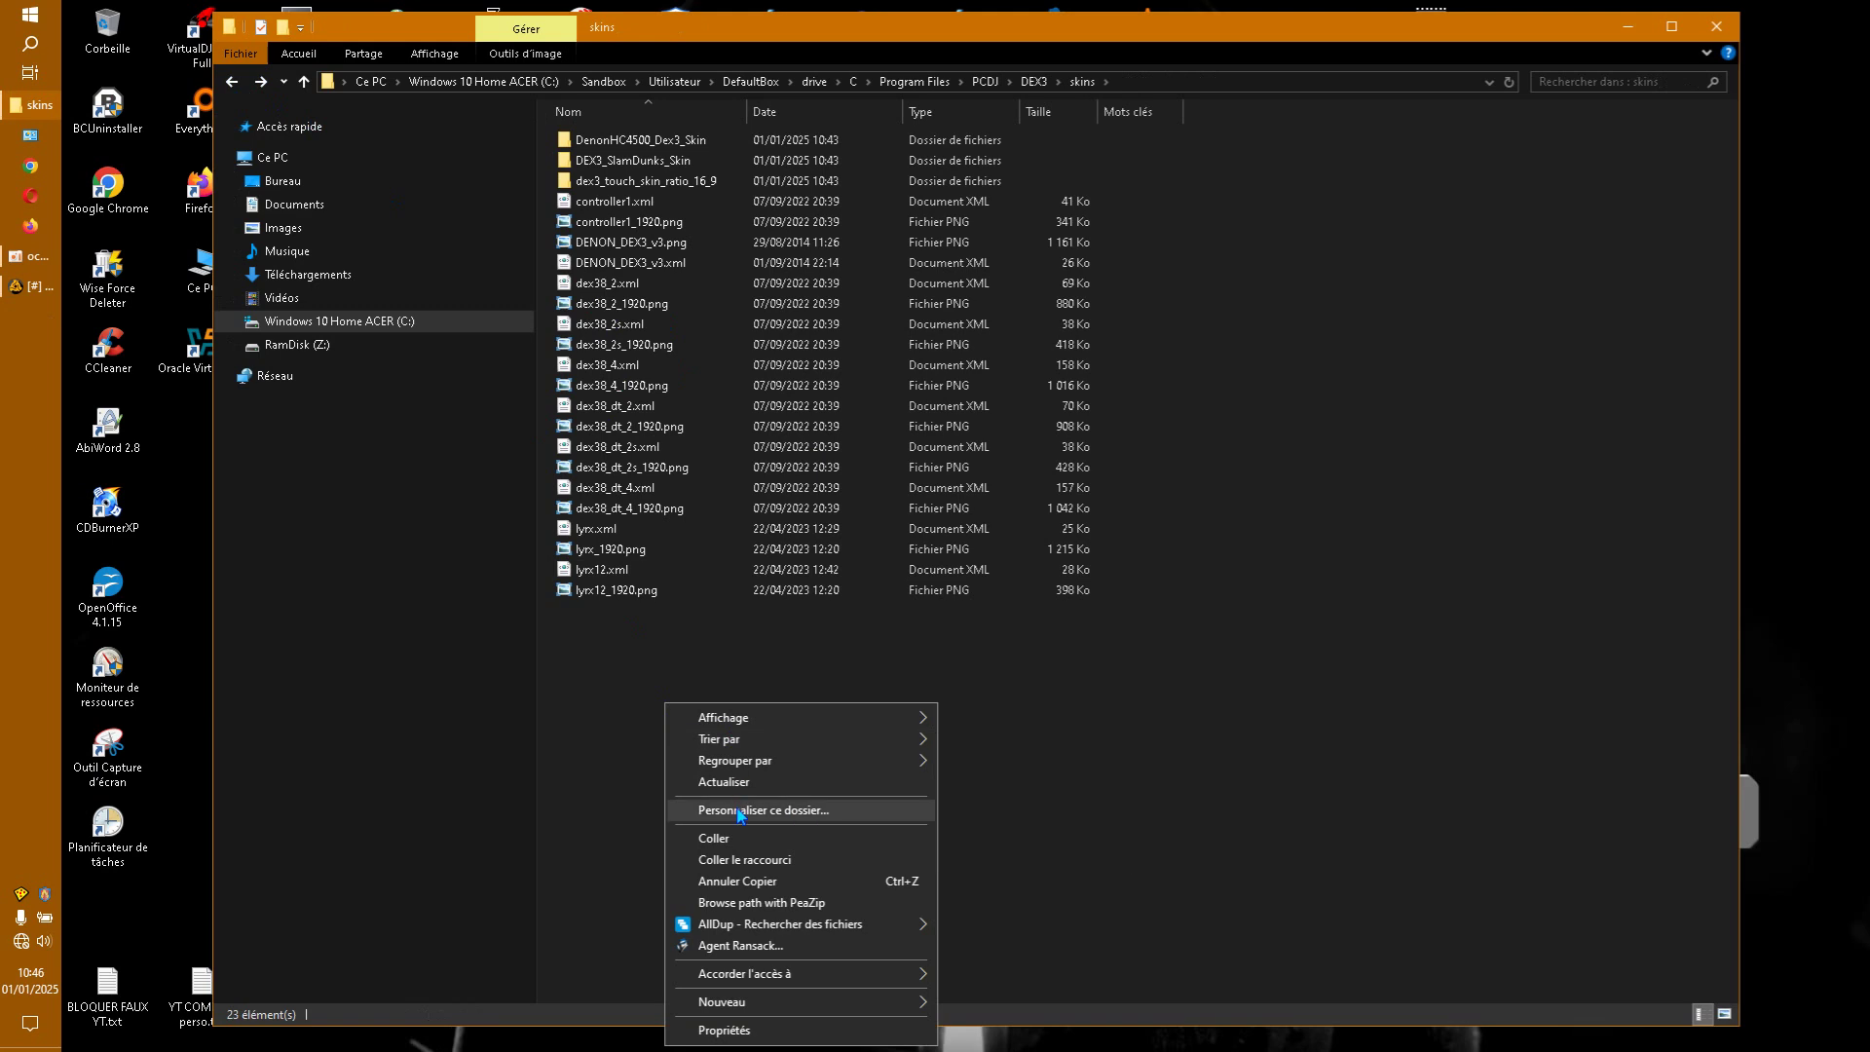
{"action": "left_click", "coordinate": [770, 837]}
{"action": "left_click", "coordinate": [854, 823]}
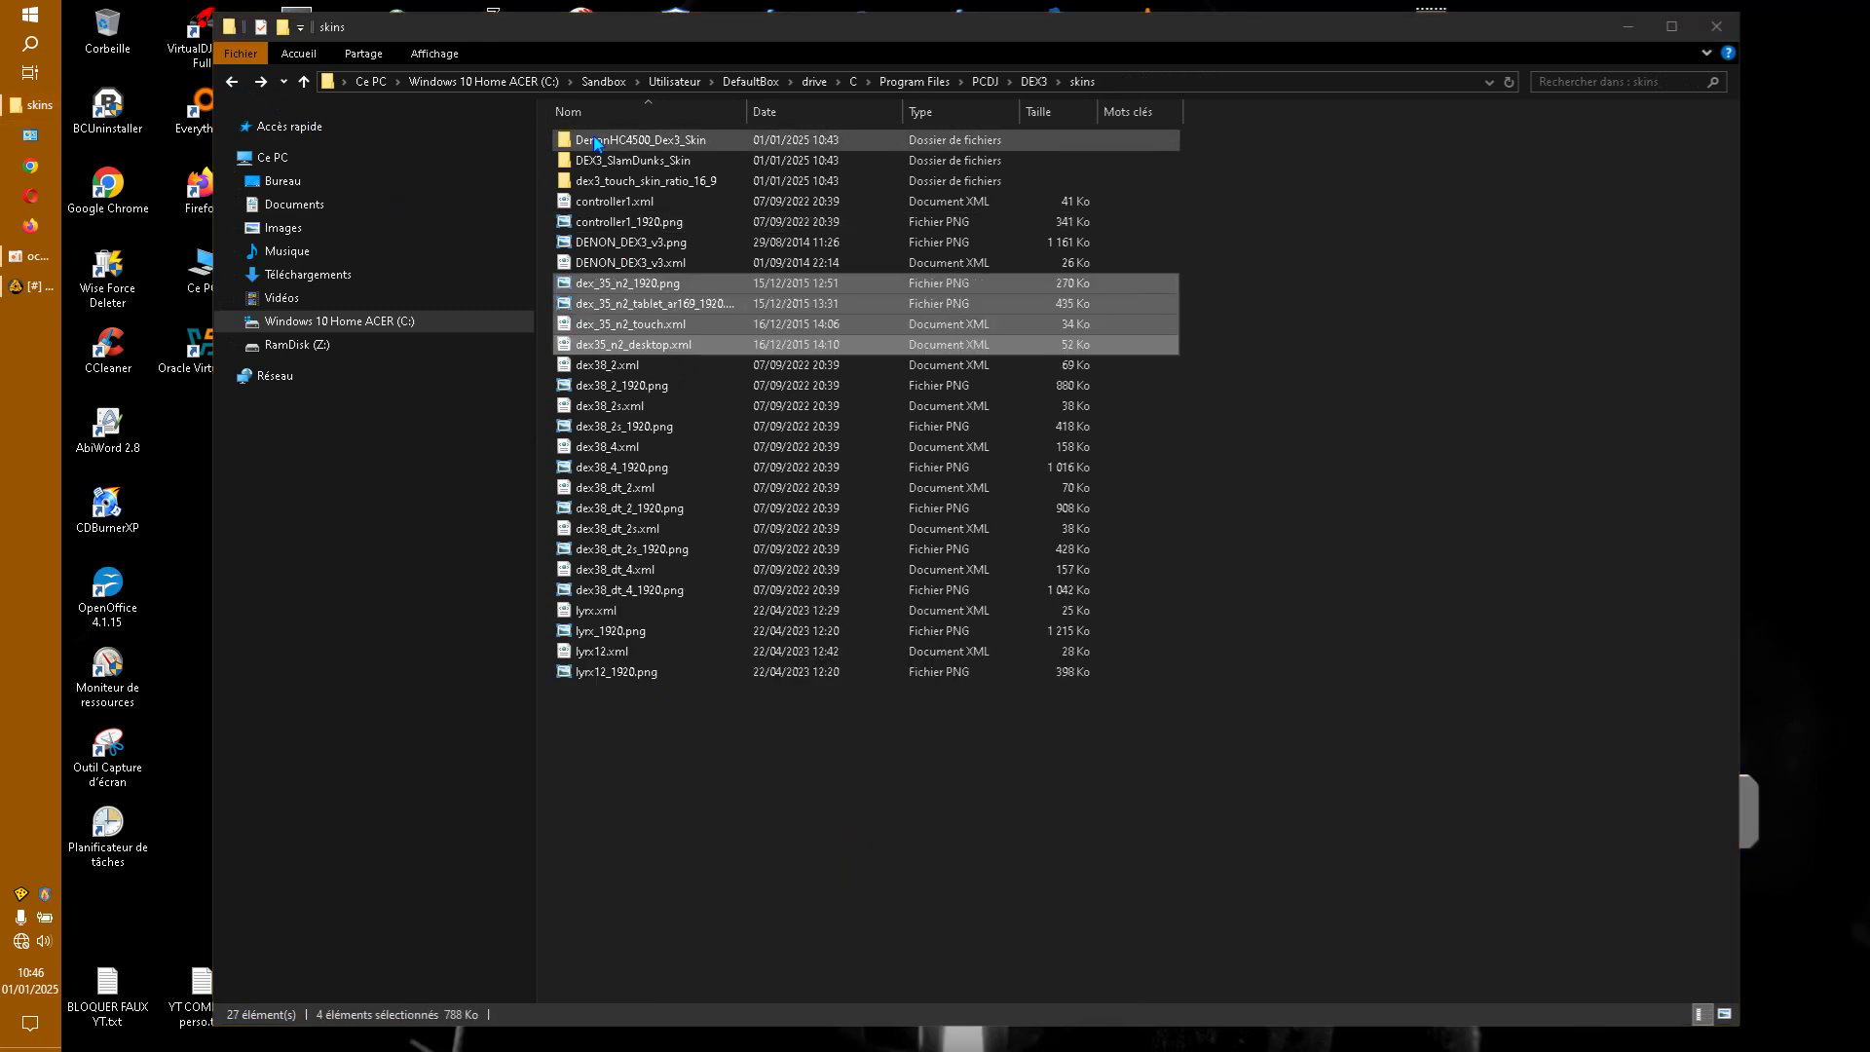
Copy touch_skin_1920.png and touch_skin_Ratio_16_9.xml from dex3_touch_skin_ratio_16_9 into the skins folder using Explorer to paste, and close the folder window
{"action": "double_click", "coordinate": [624, 181]}
{"action": "left_click_drag", "start_coordinate": [610, 231], "coordinate": [705, 167]}
{"action": "right_click", "coordinate": [705, 168]}
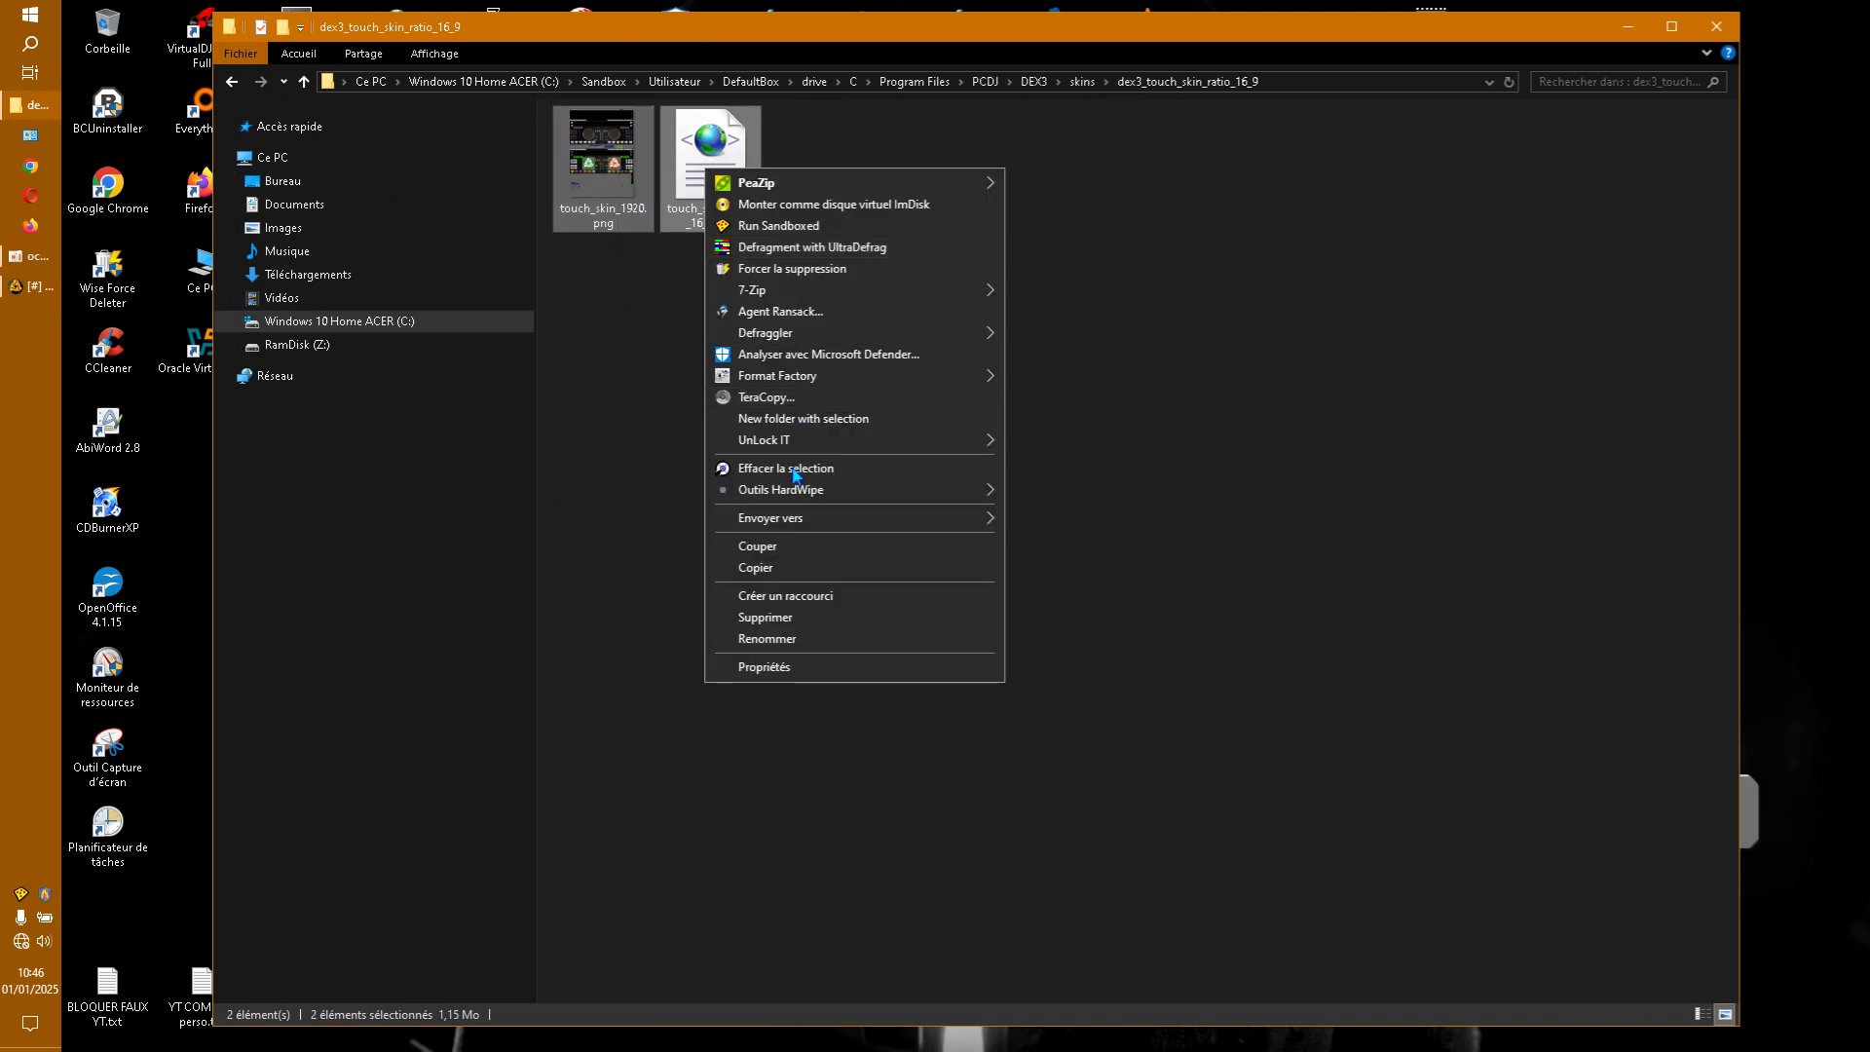
{"action": "left_click", "coordinate": [780, 568]}
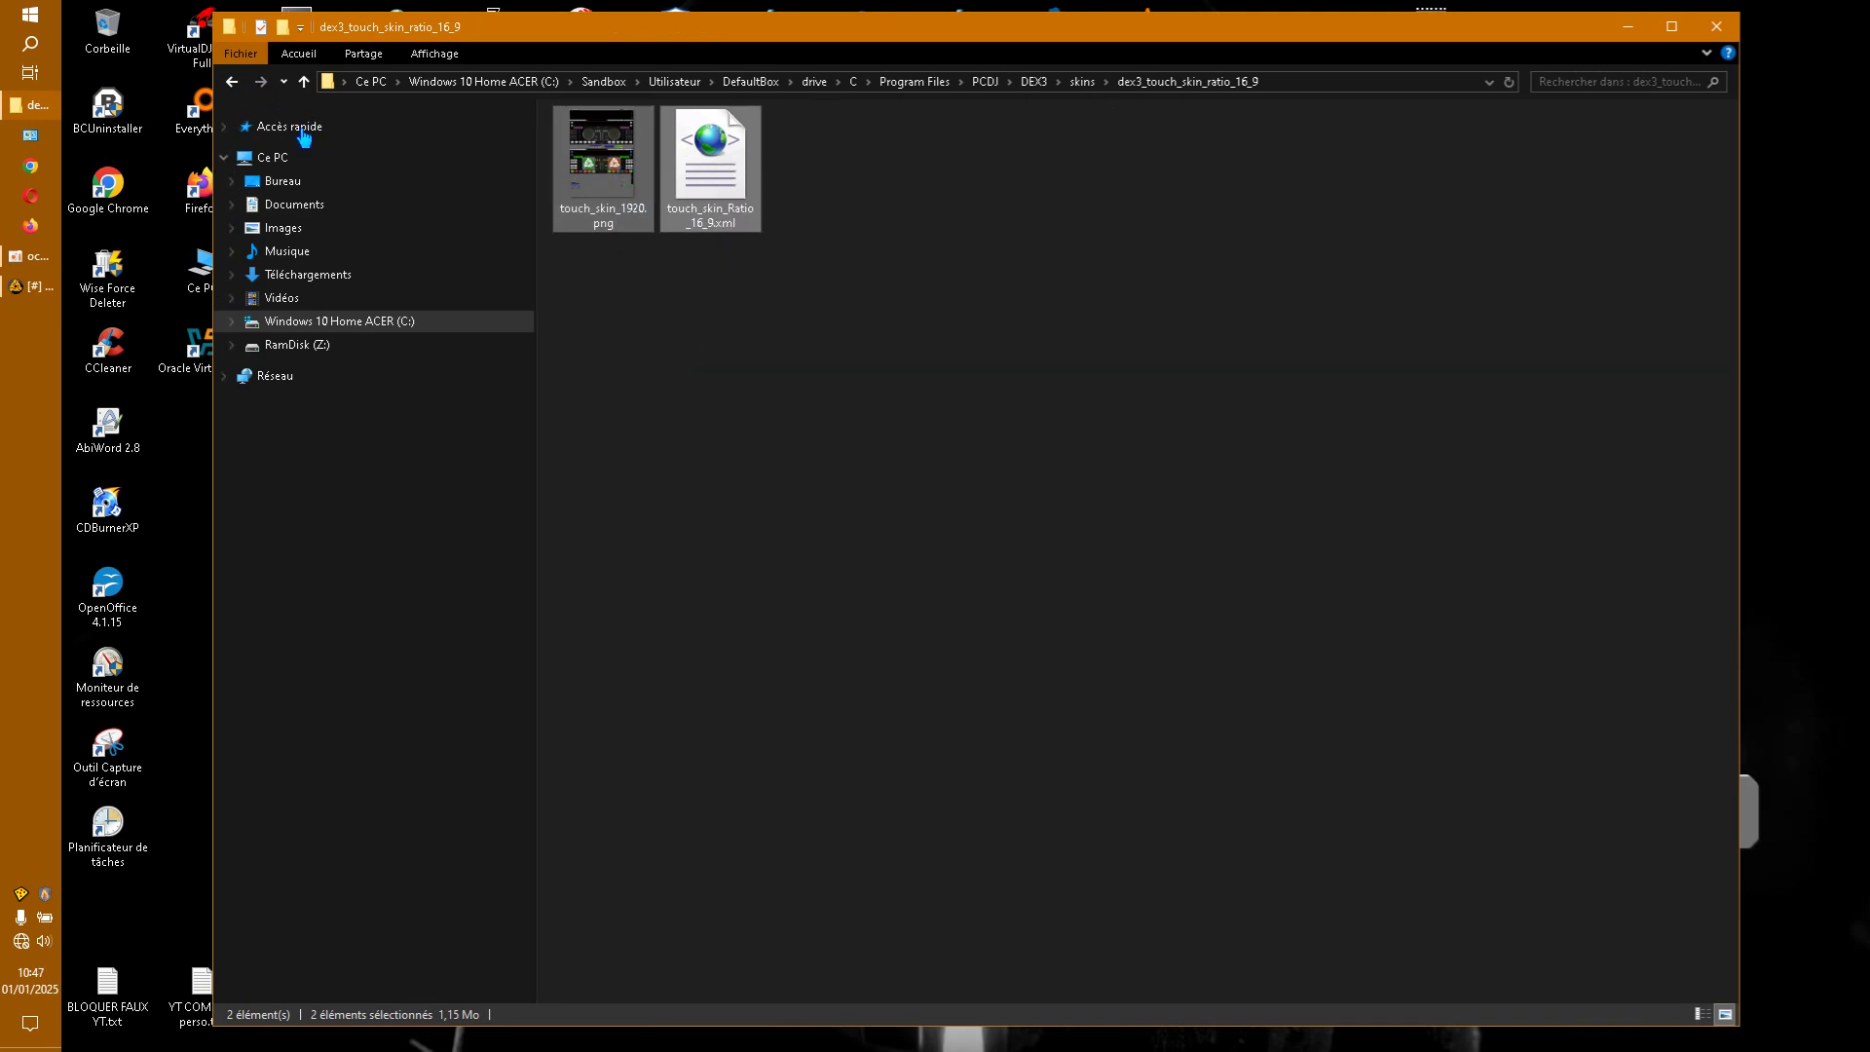
{"action": "left_click", "coordinate": [233, 82]}
{"action": "right_click", "coordinate": [878, 842]}
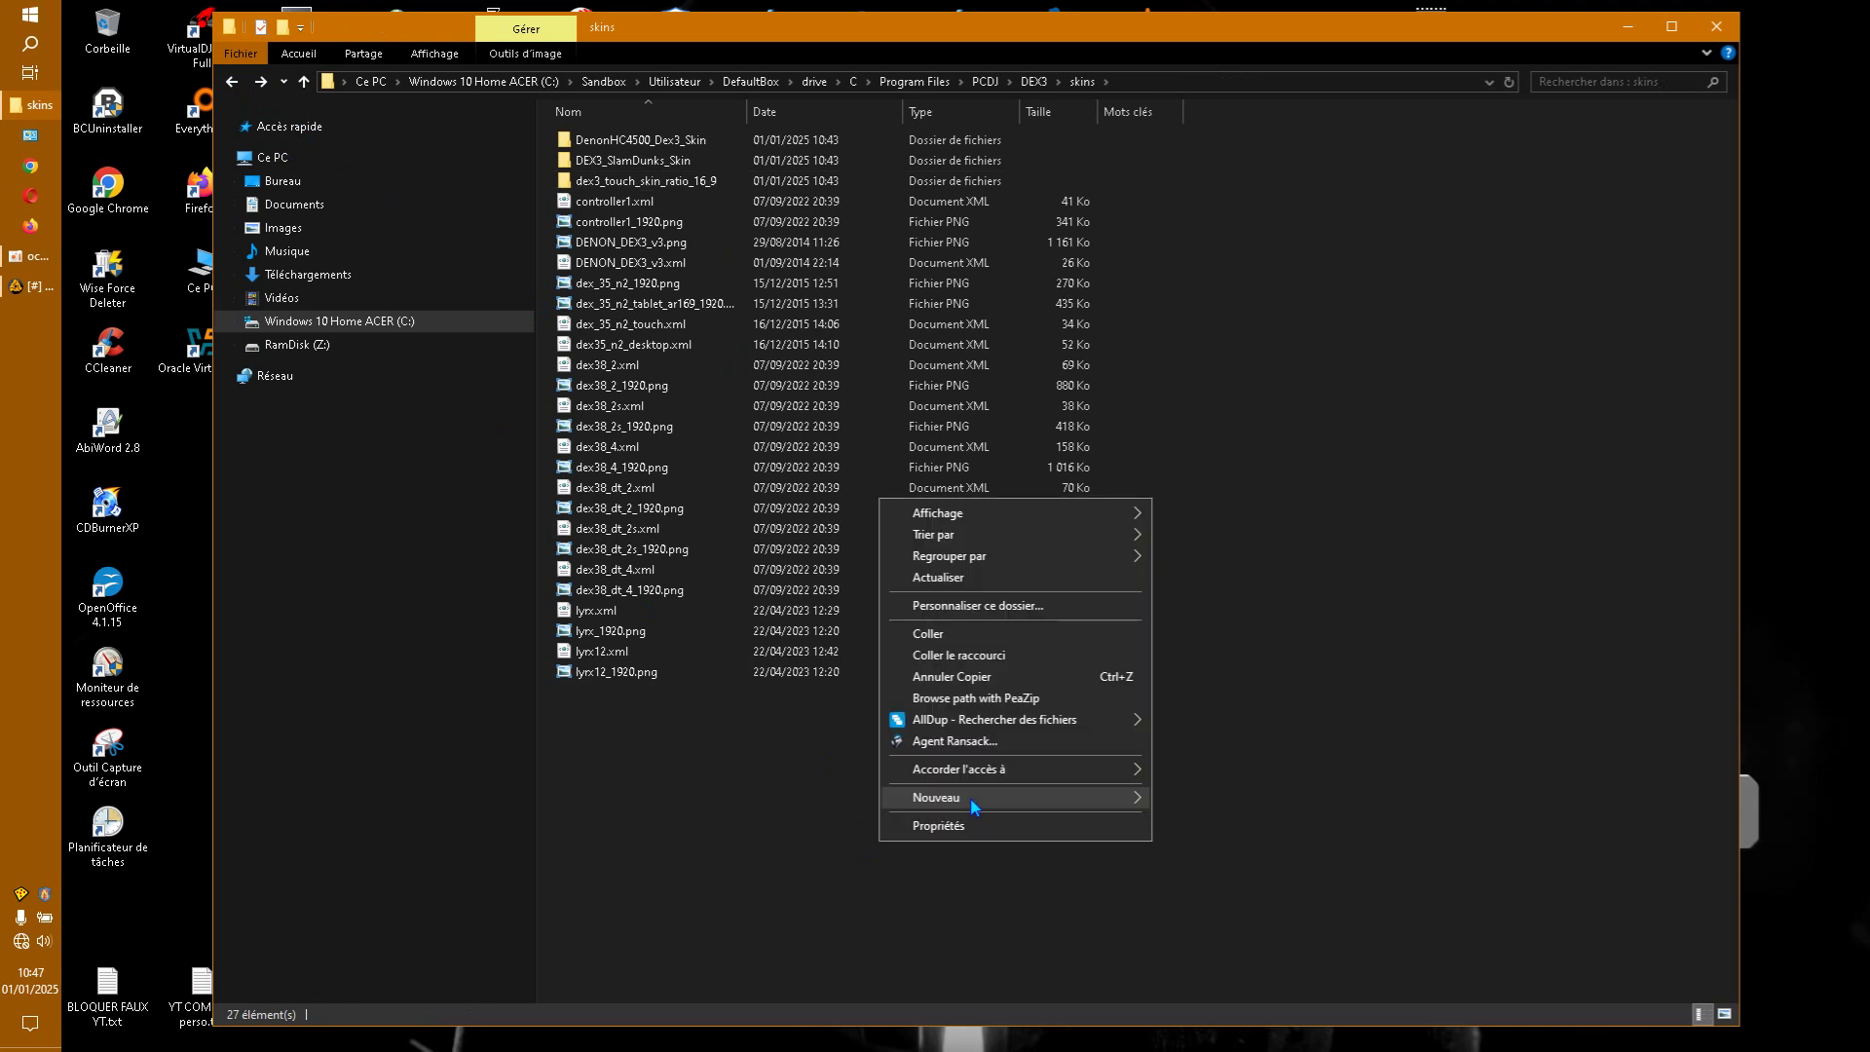
{"action": "left_click", "coordinate": [945, 635]}
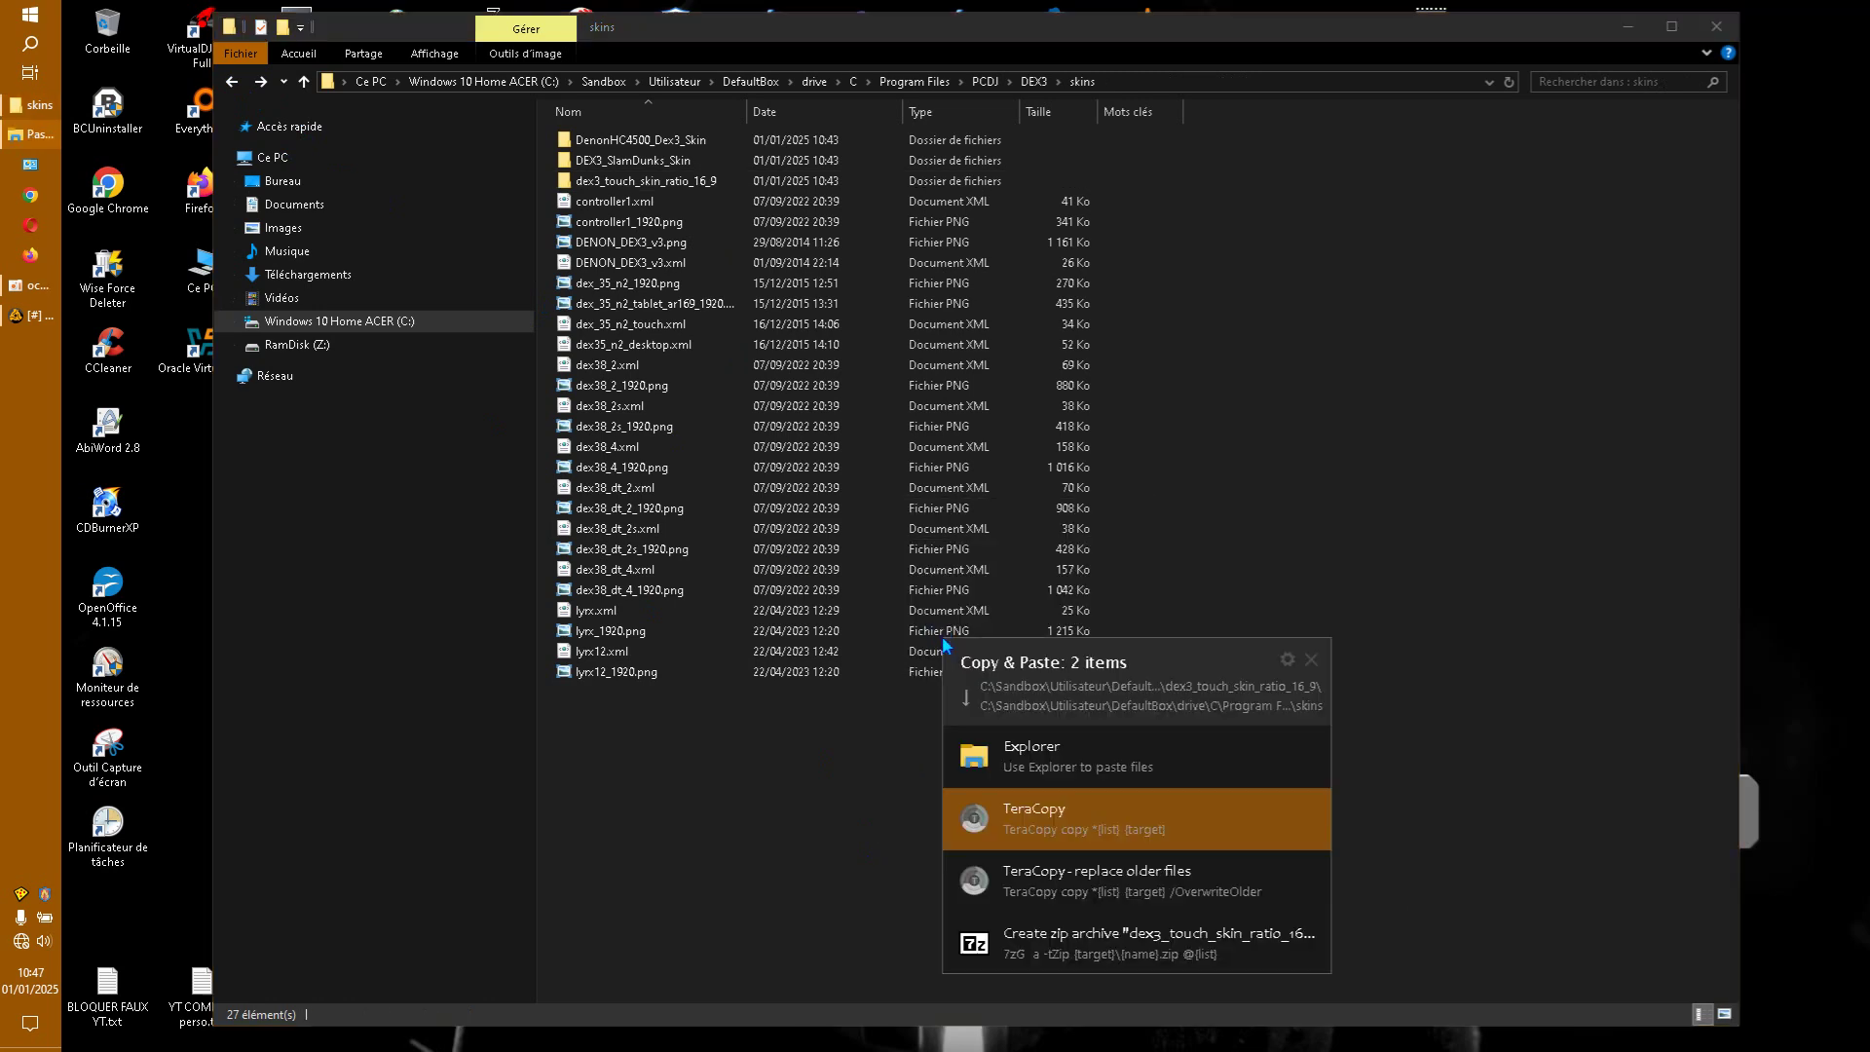
{"action": "left_click", "coordinate": [1005, 776]}
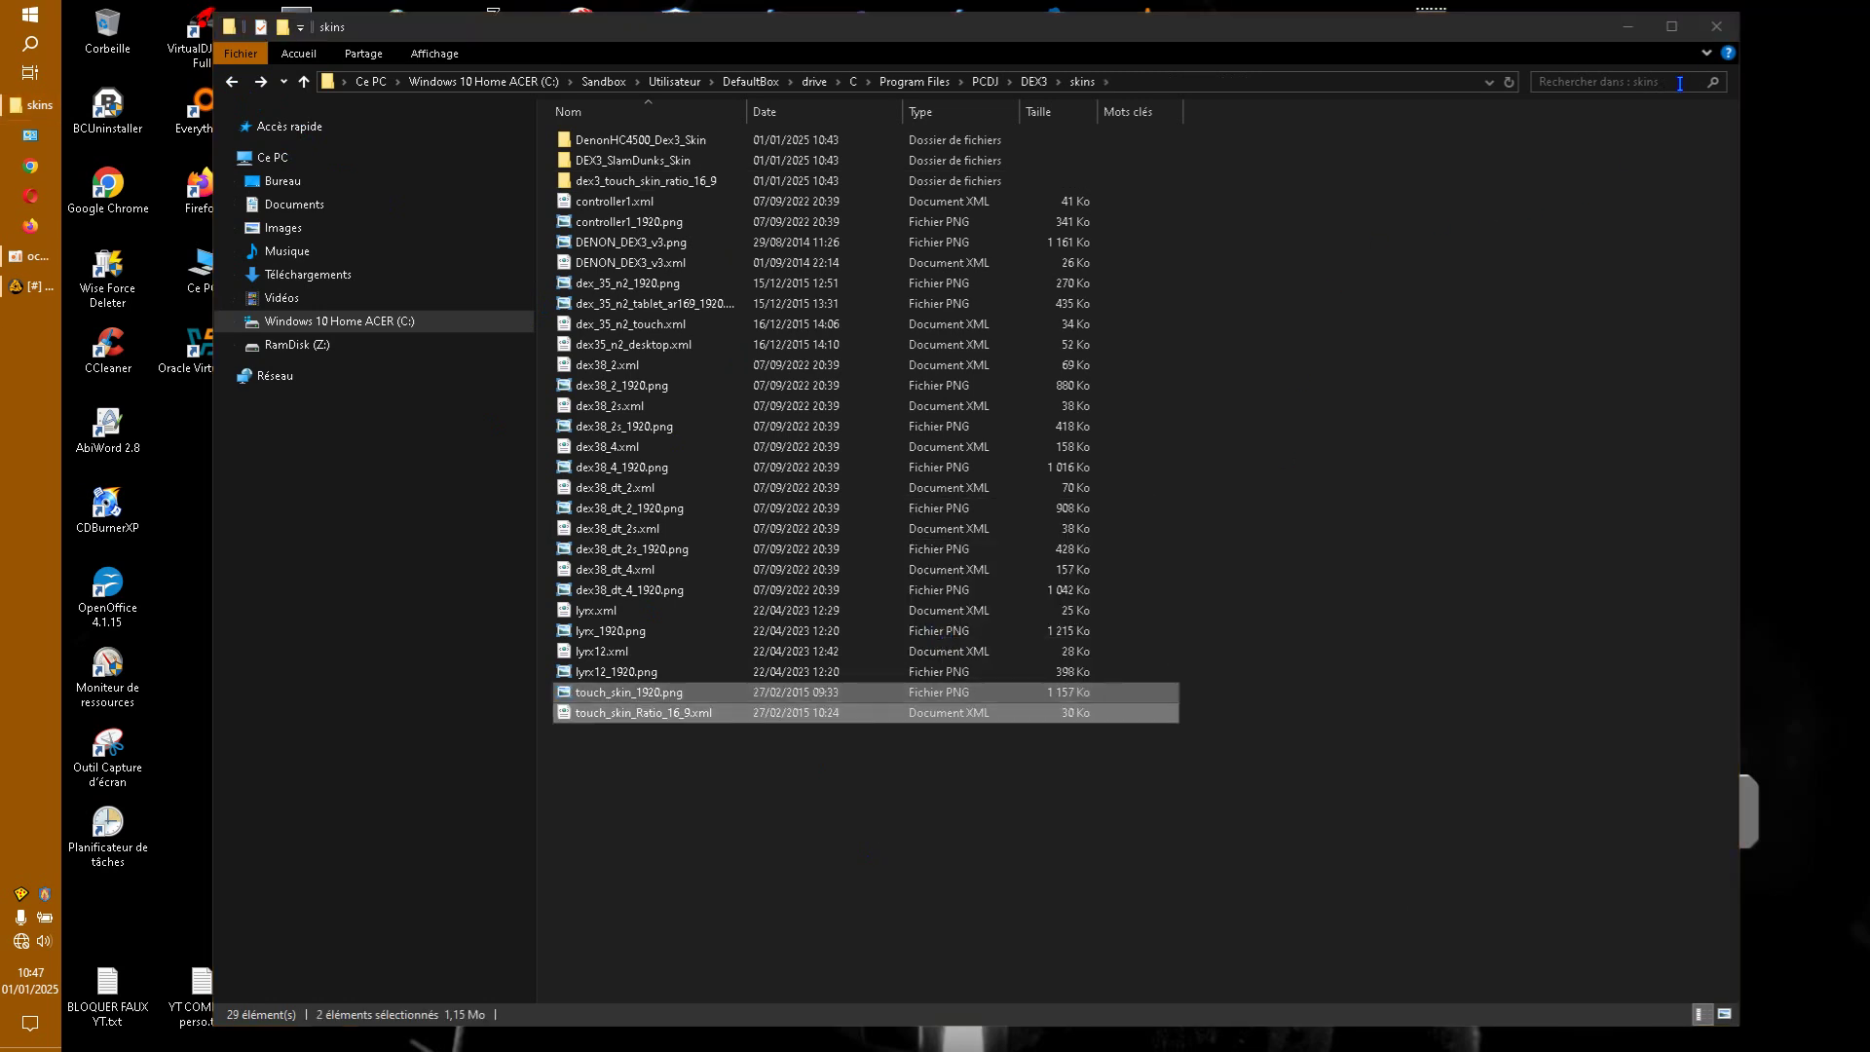
{"action": "left_click", "coordinate": [1717, 26]}
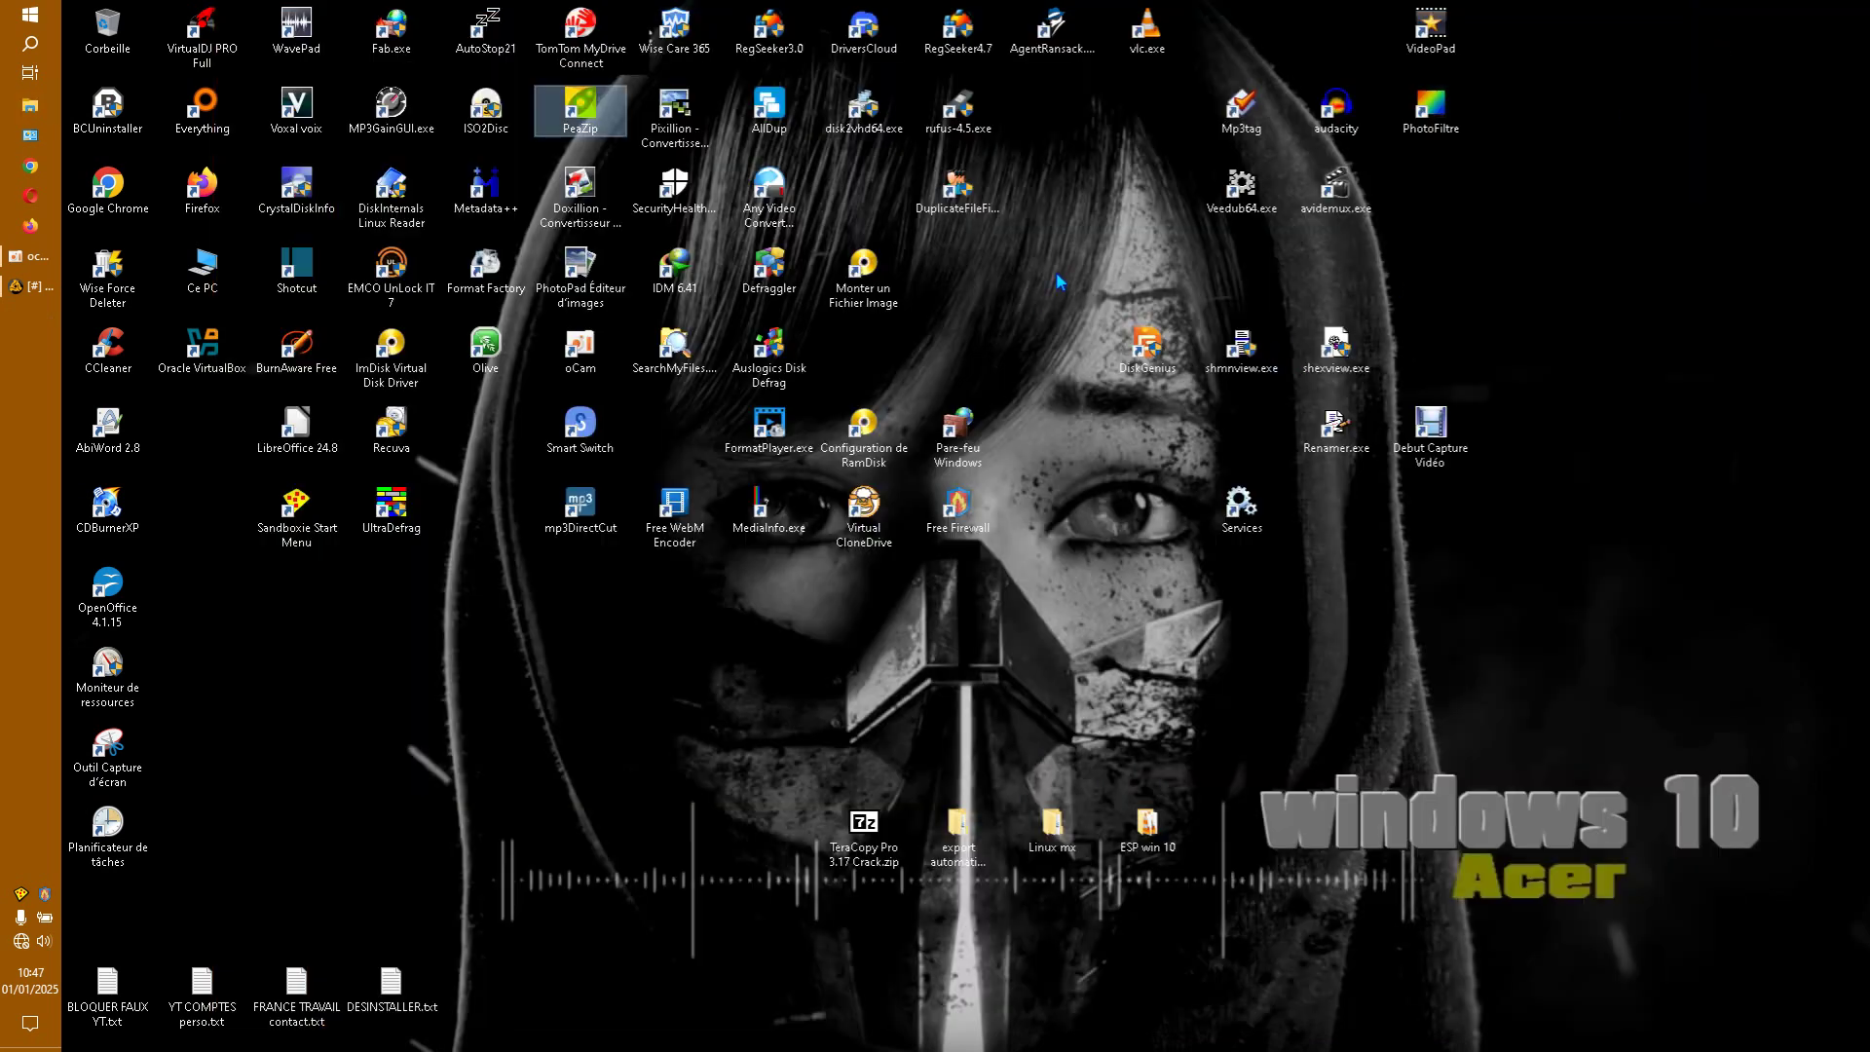
Switch back to DEX 3 and check the list of user interface skins in the preferences
{"action": "left_click", "coordinate": [35, 286]}
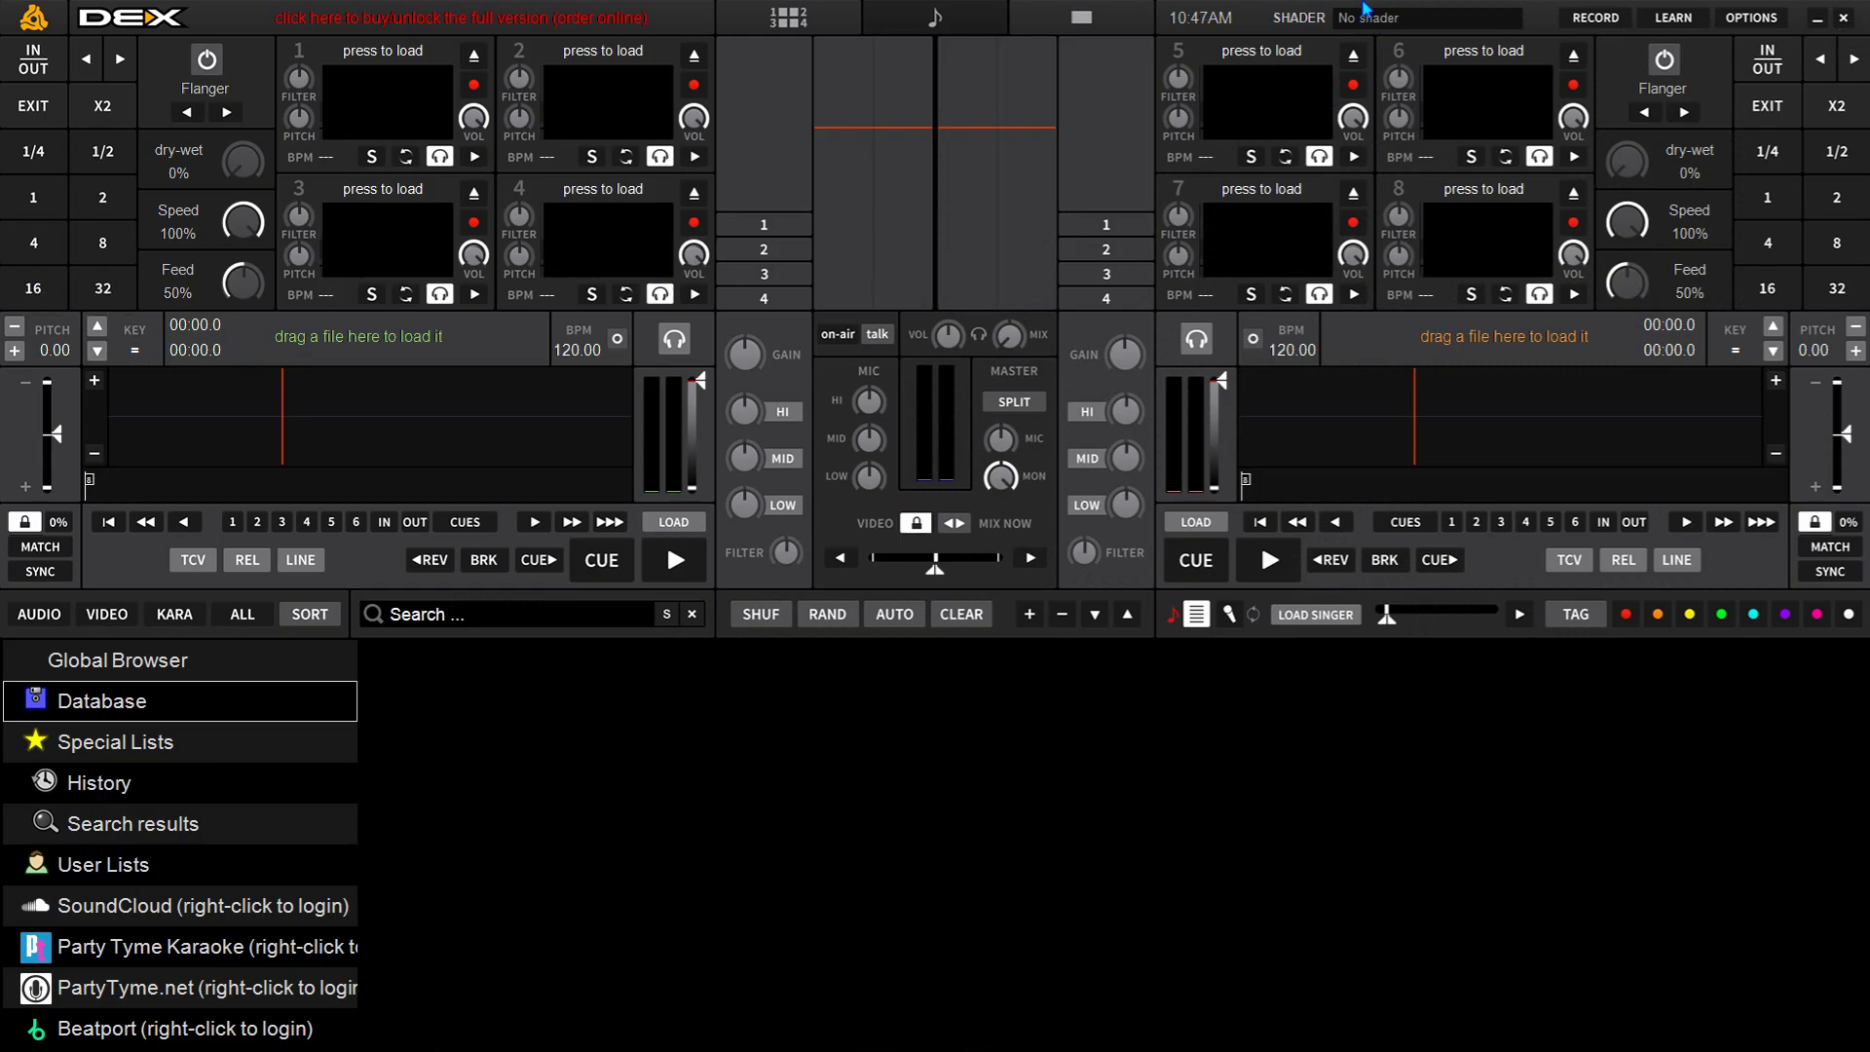
{"action": "left_click", "coordinate": [1782, 16]}
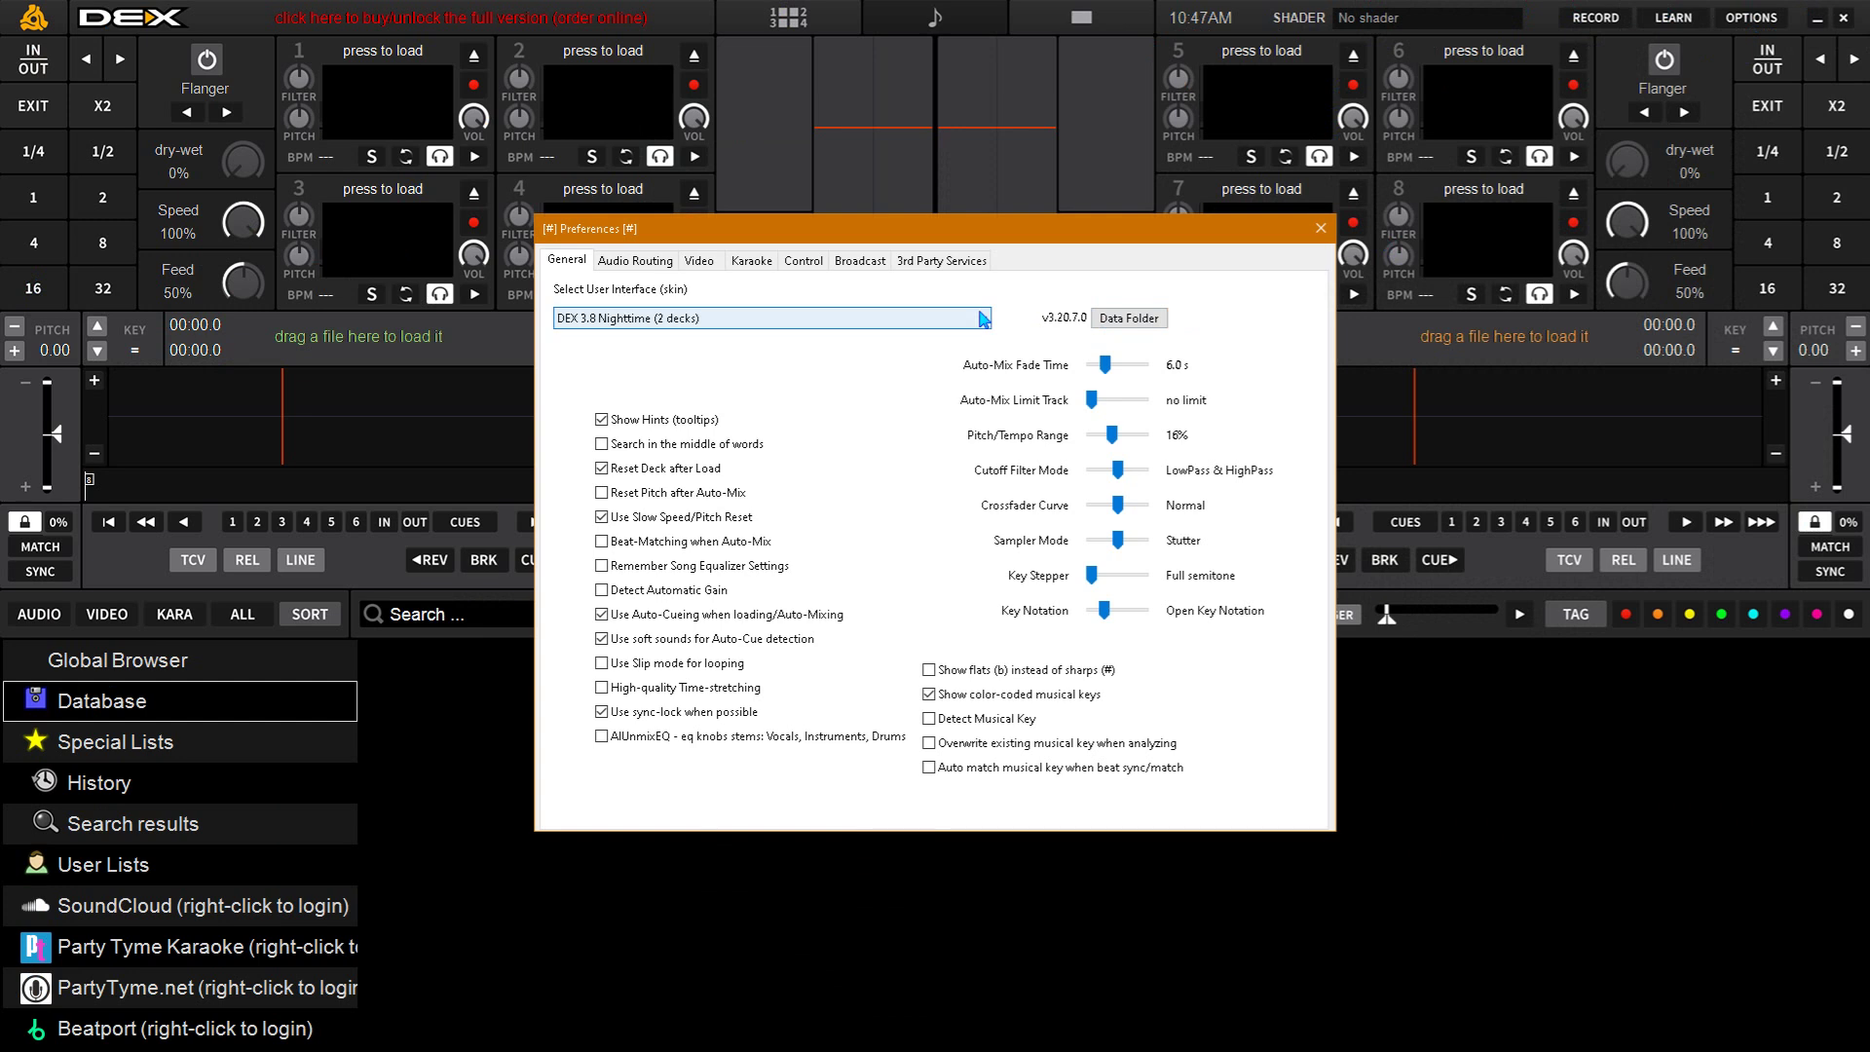
{"action": "left_click", "coordinate": [910, 321]}
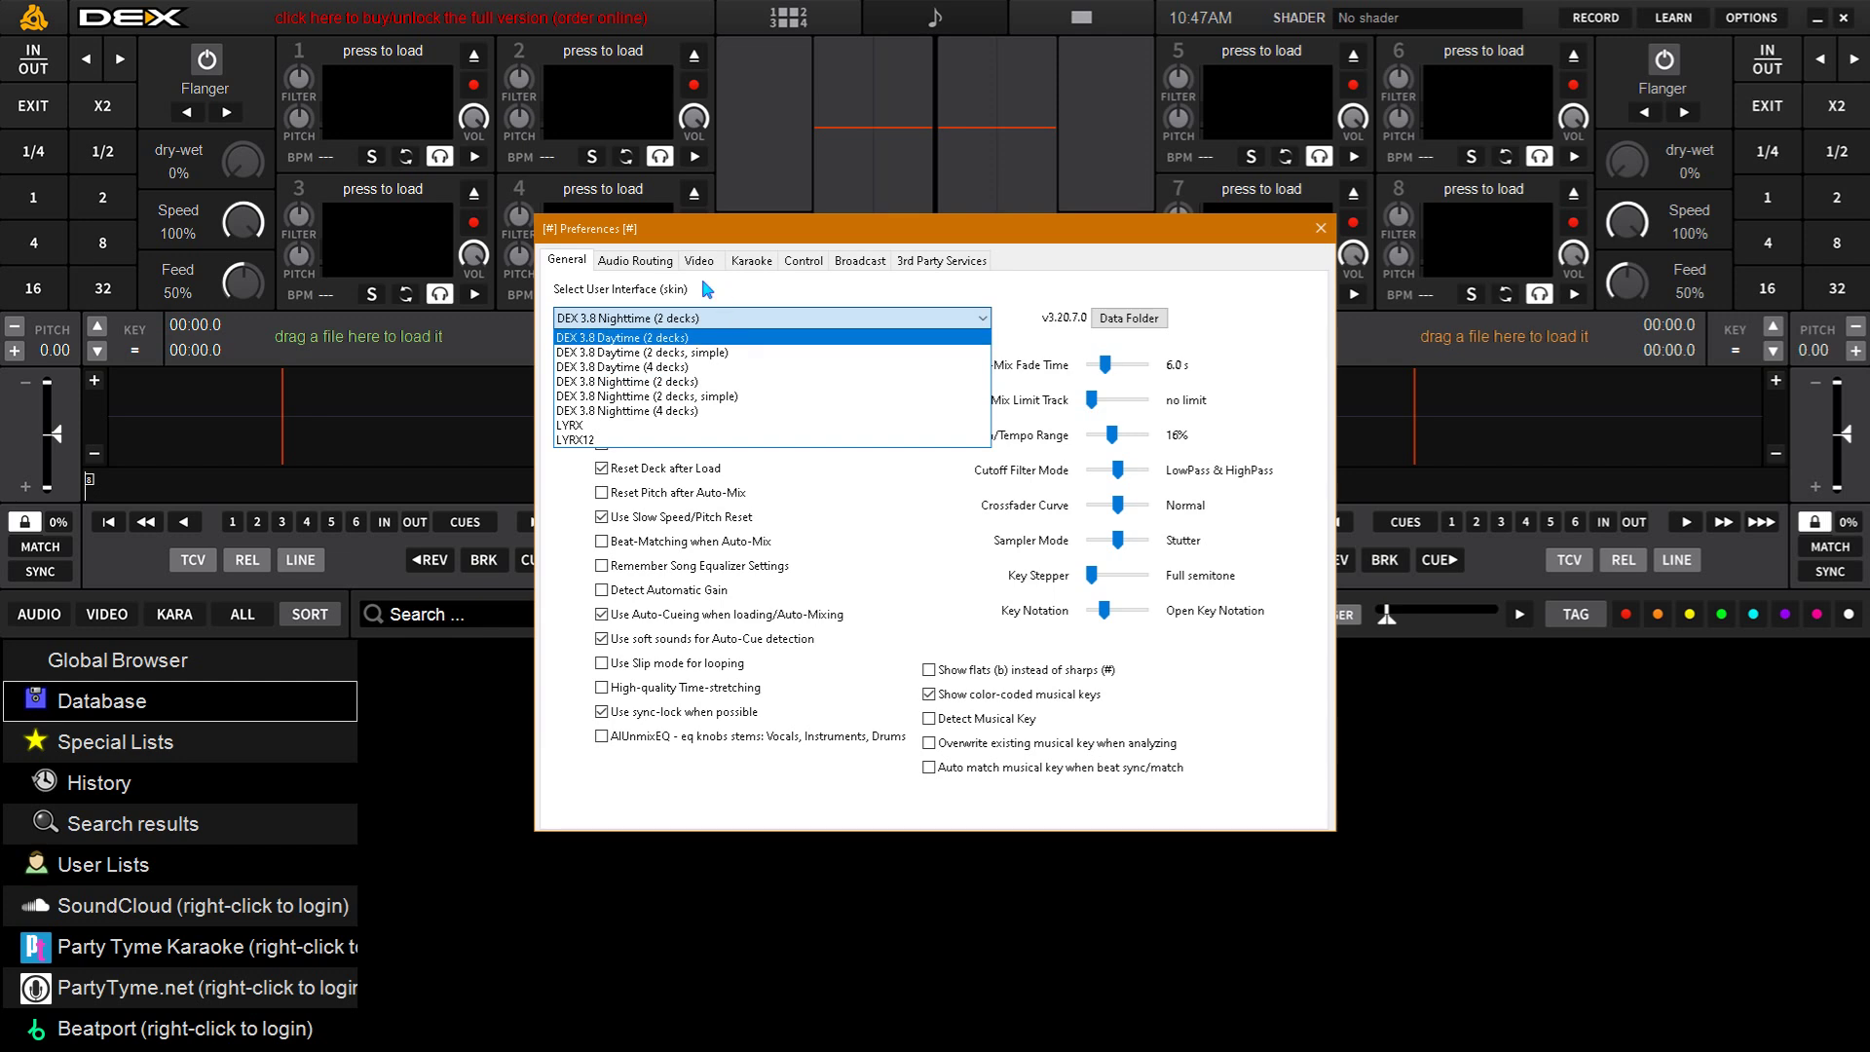
Look through the Audio Routing, Video, Karaoke, Control, Broadcast and 3rd Party Services preferences
{"action": "left_click", "coordinate": [662, 261]}
{"action": "left_click", "coordinate": [662, 265]}
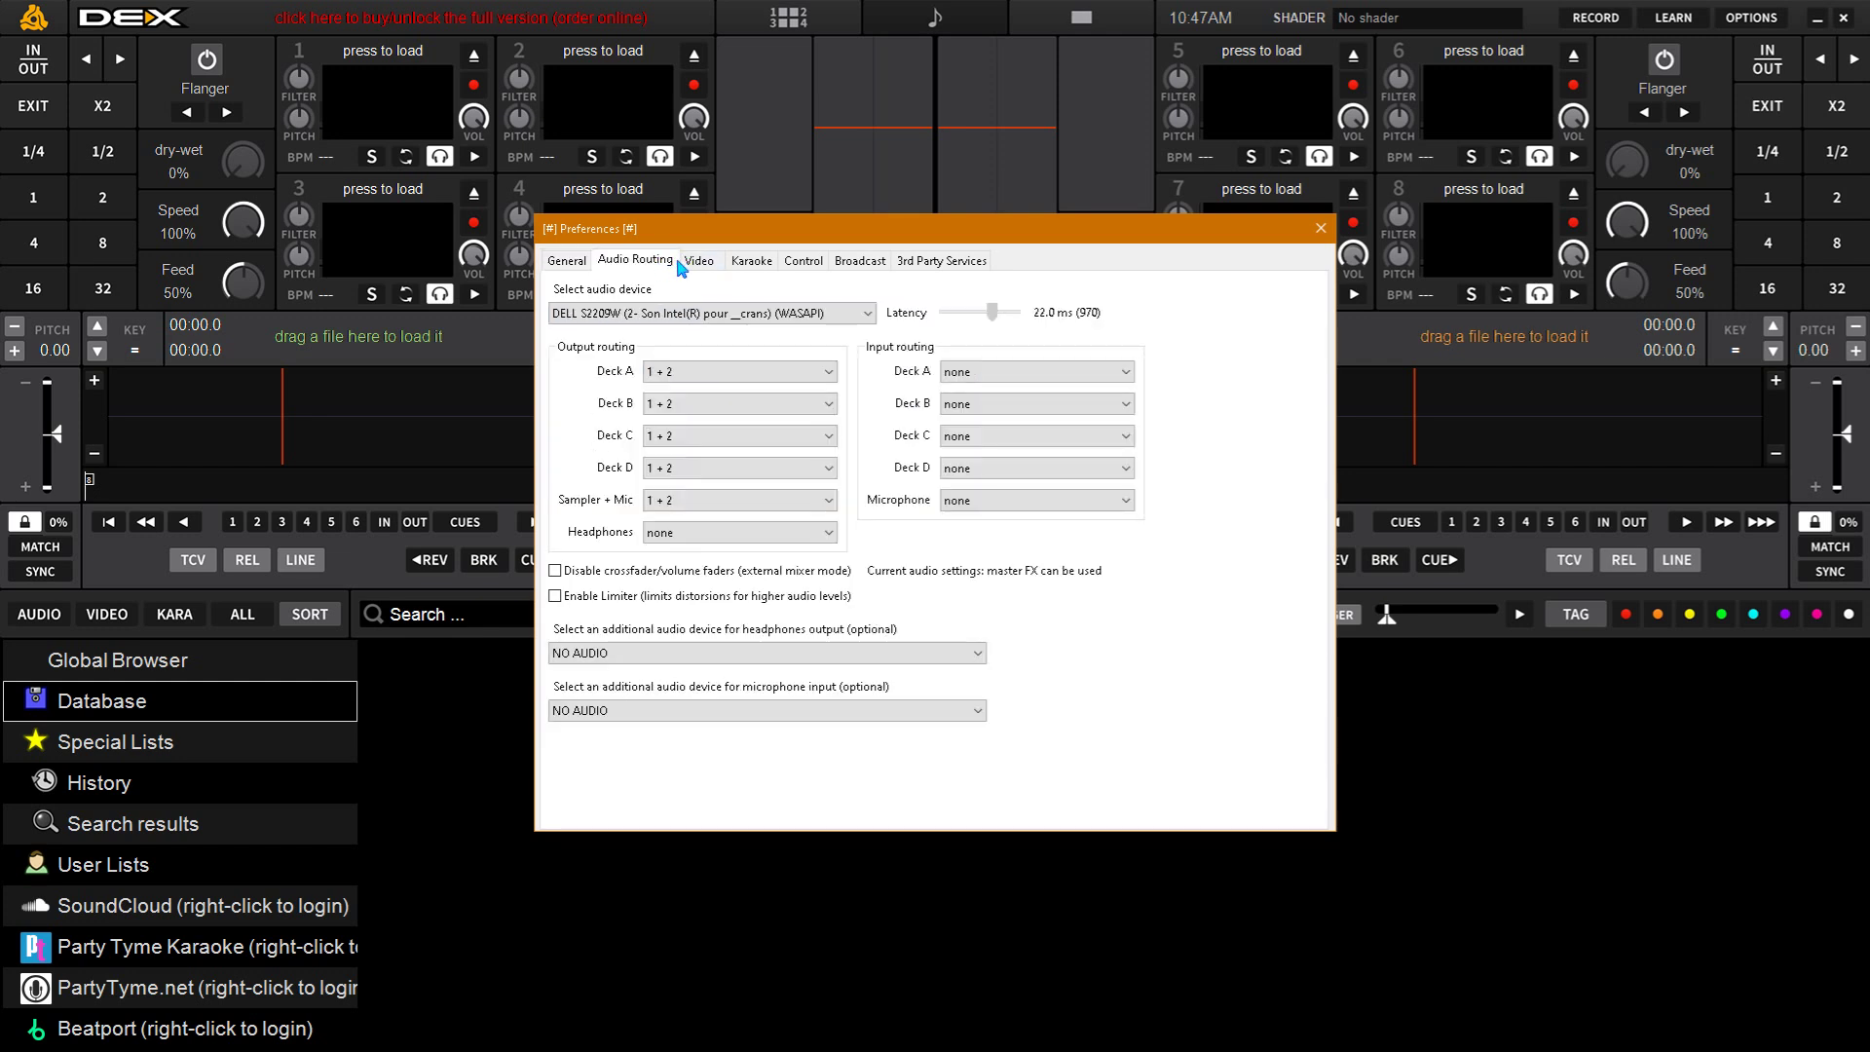
{"action": "left_click", "coordinate": [708, 268]}
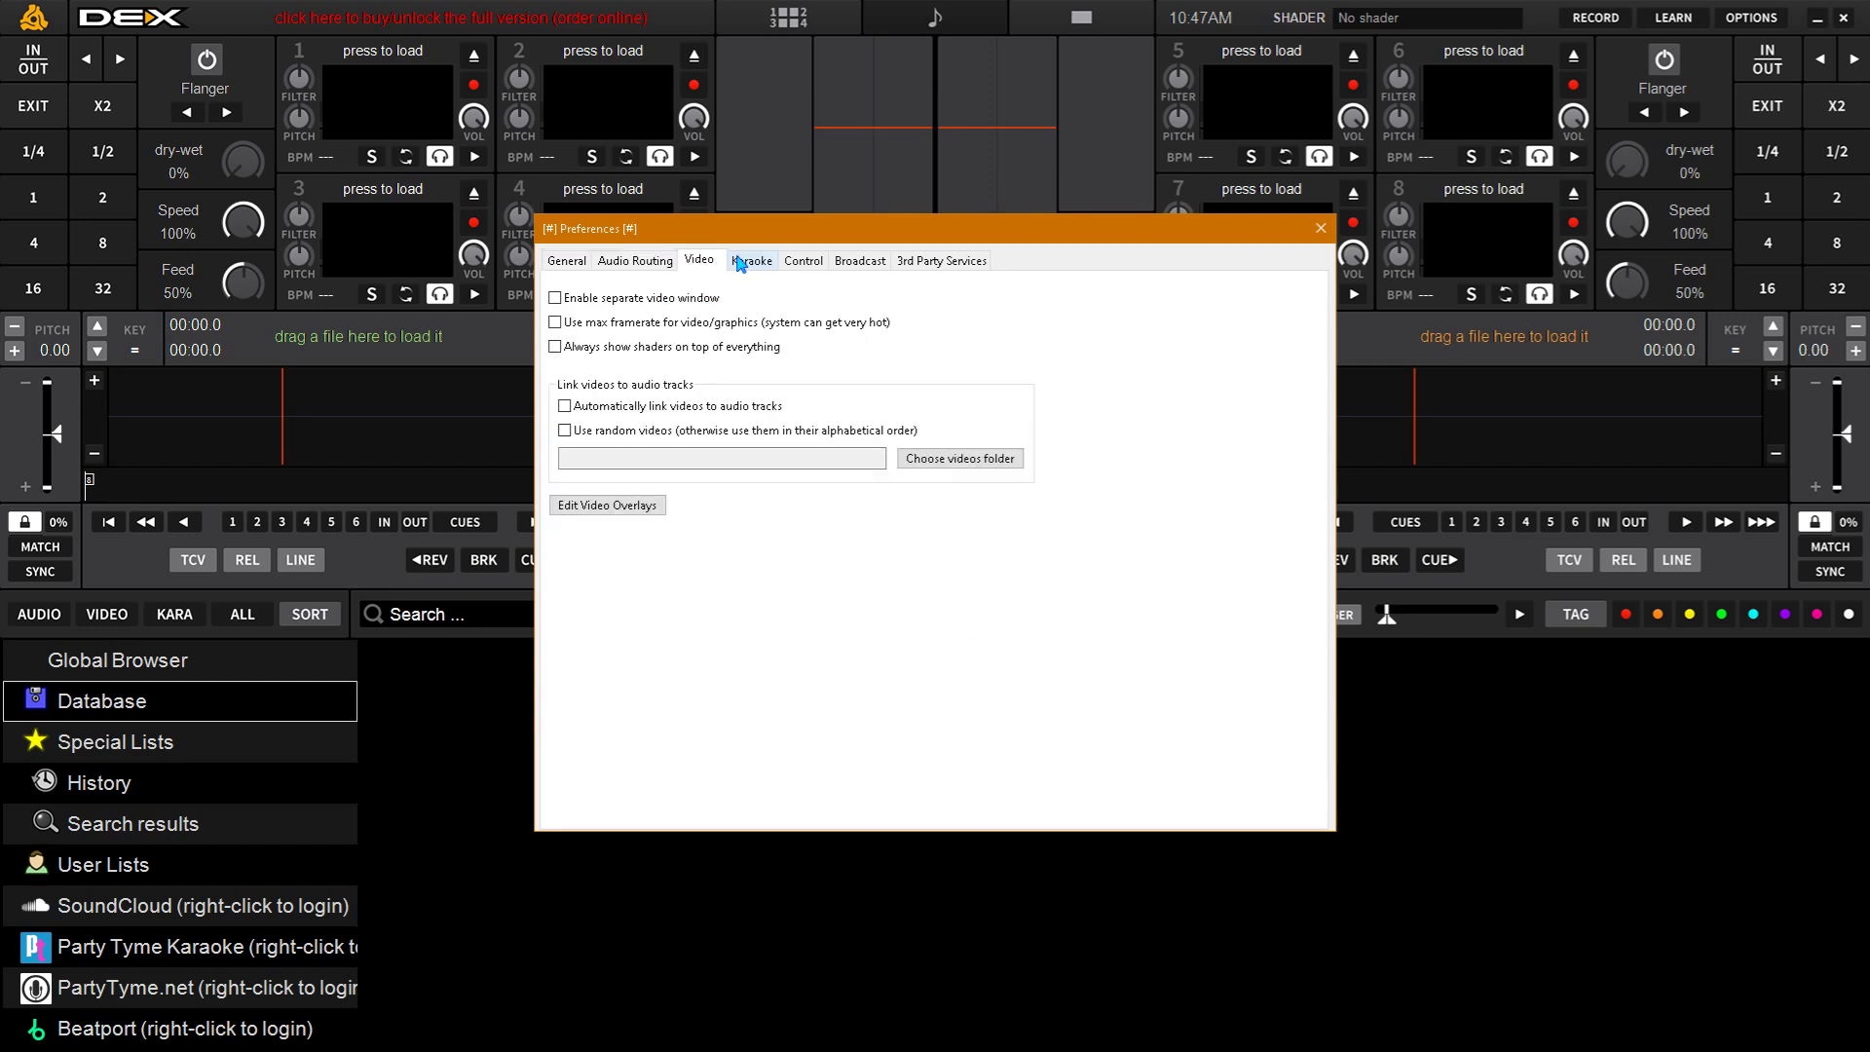
{"action": "left_click", "coordinate": [740, 265]}
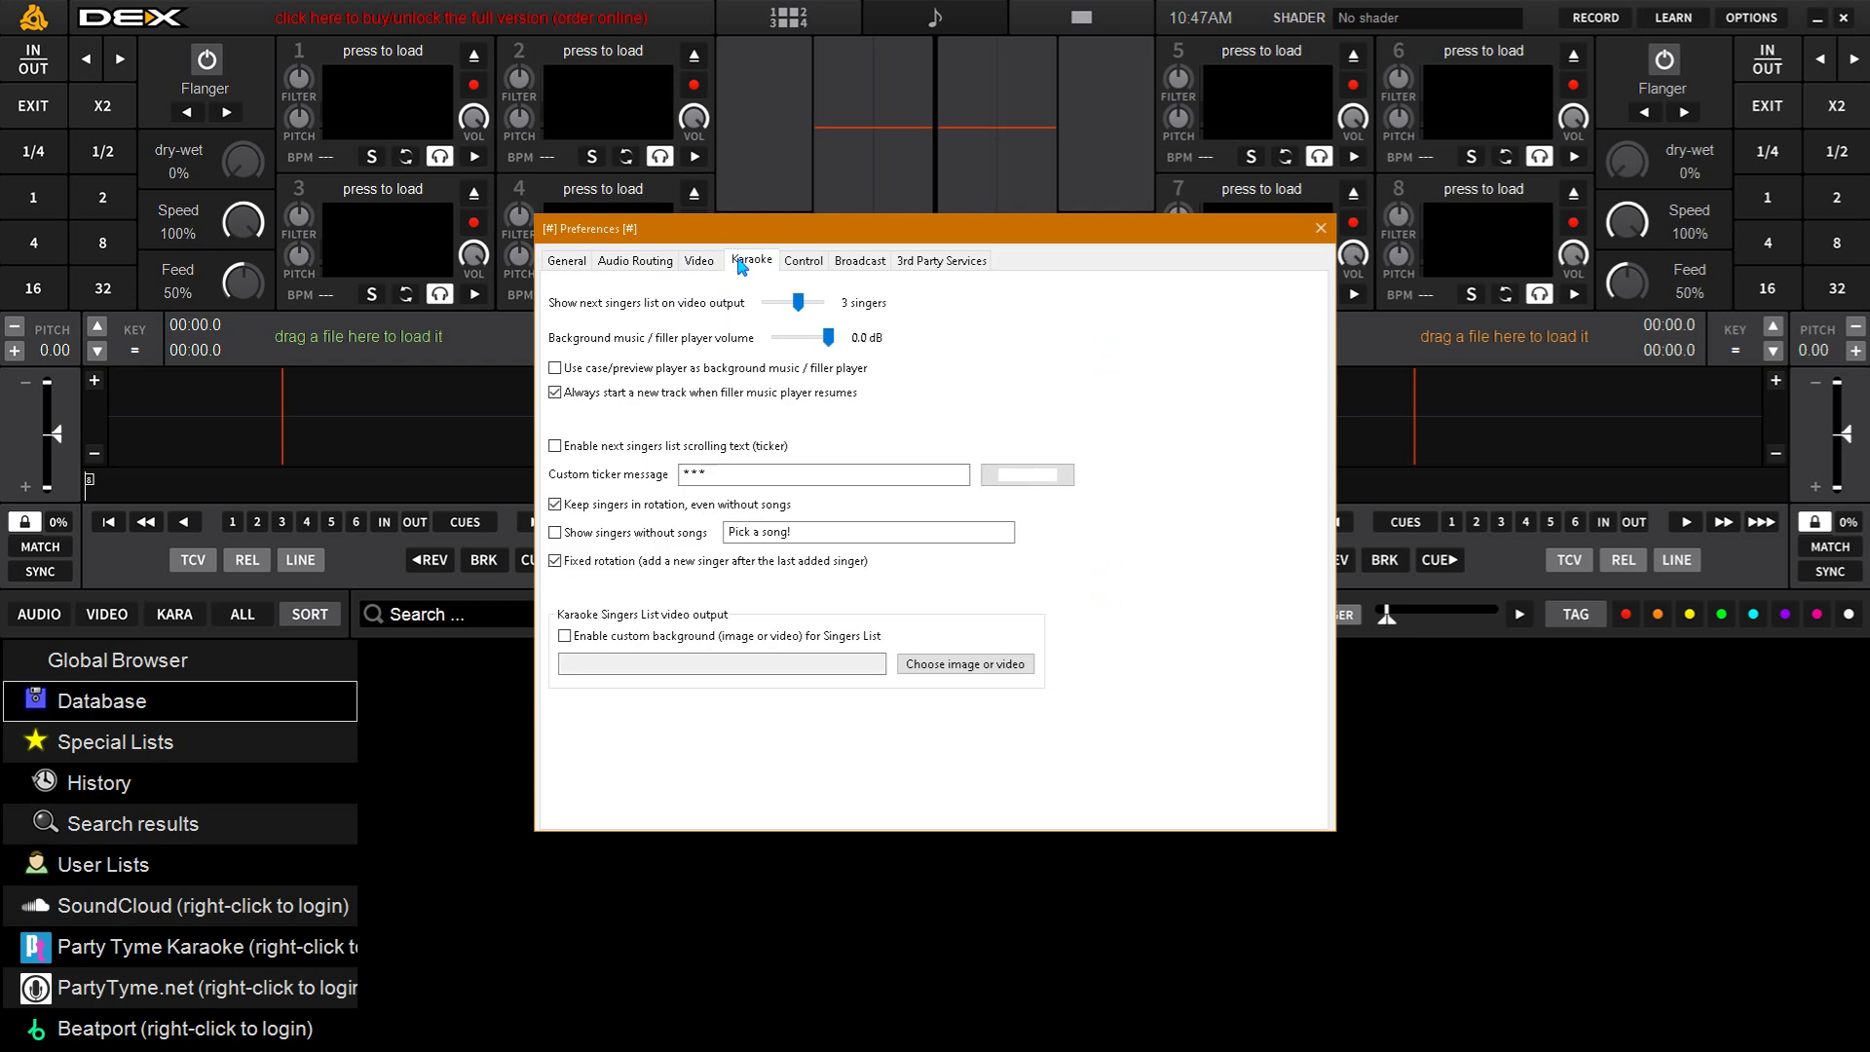
{"action": "left_click", "coordinate": [787, 269]}
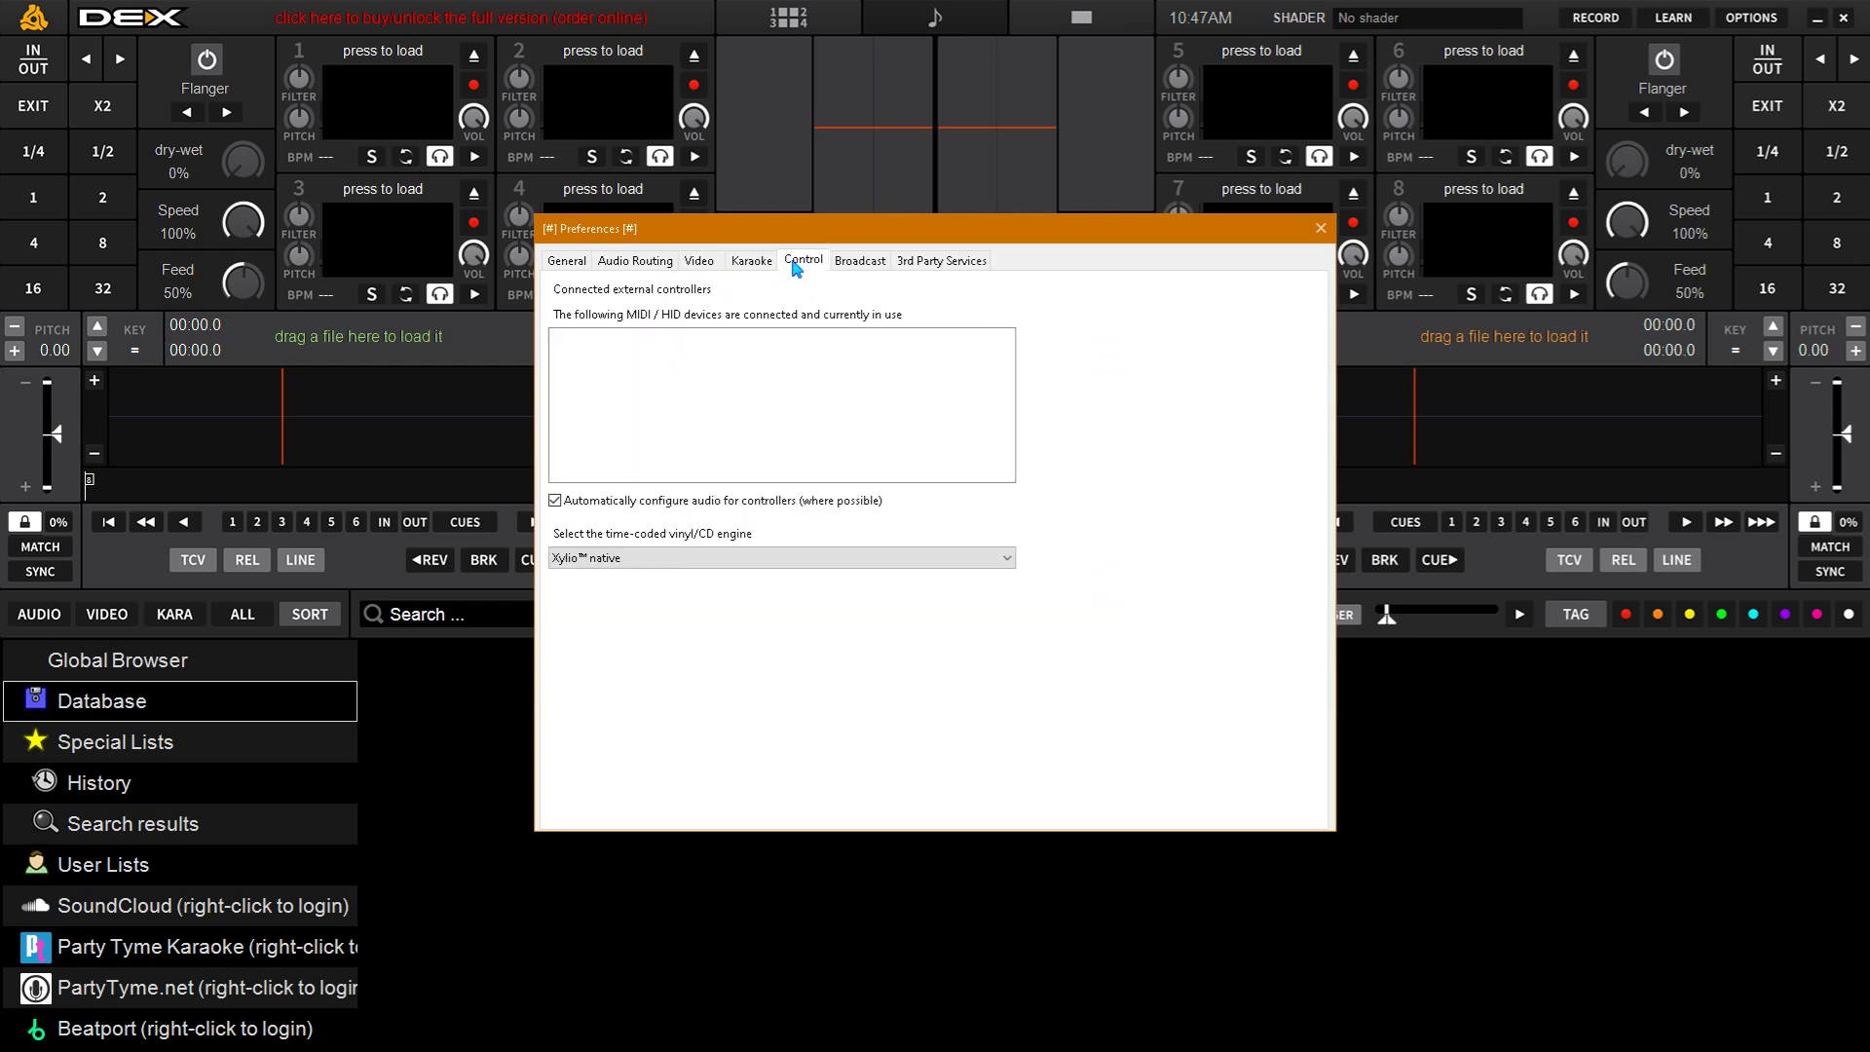
{"action": "left_click", "coordinate": [863, 269]}
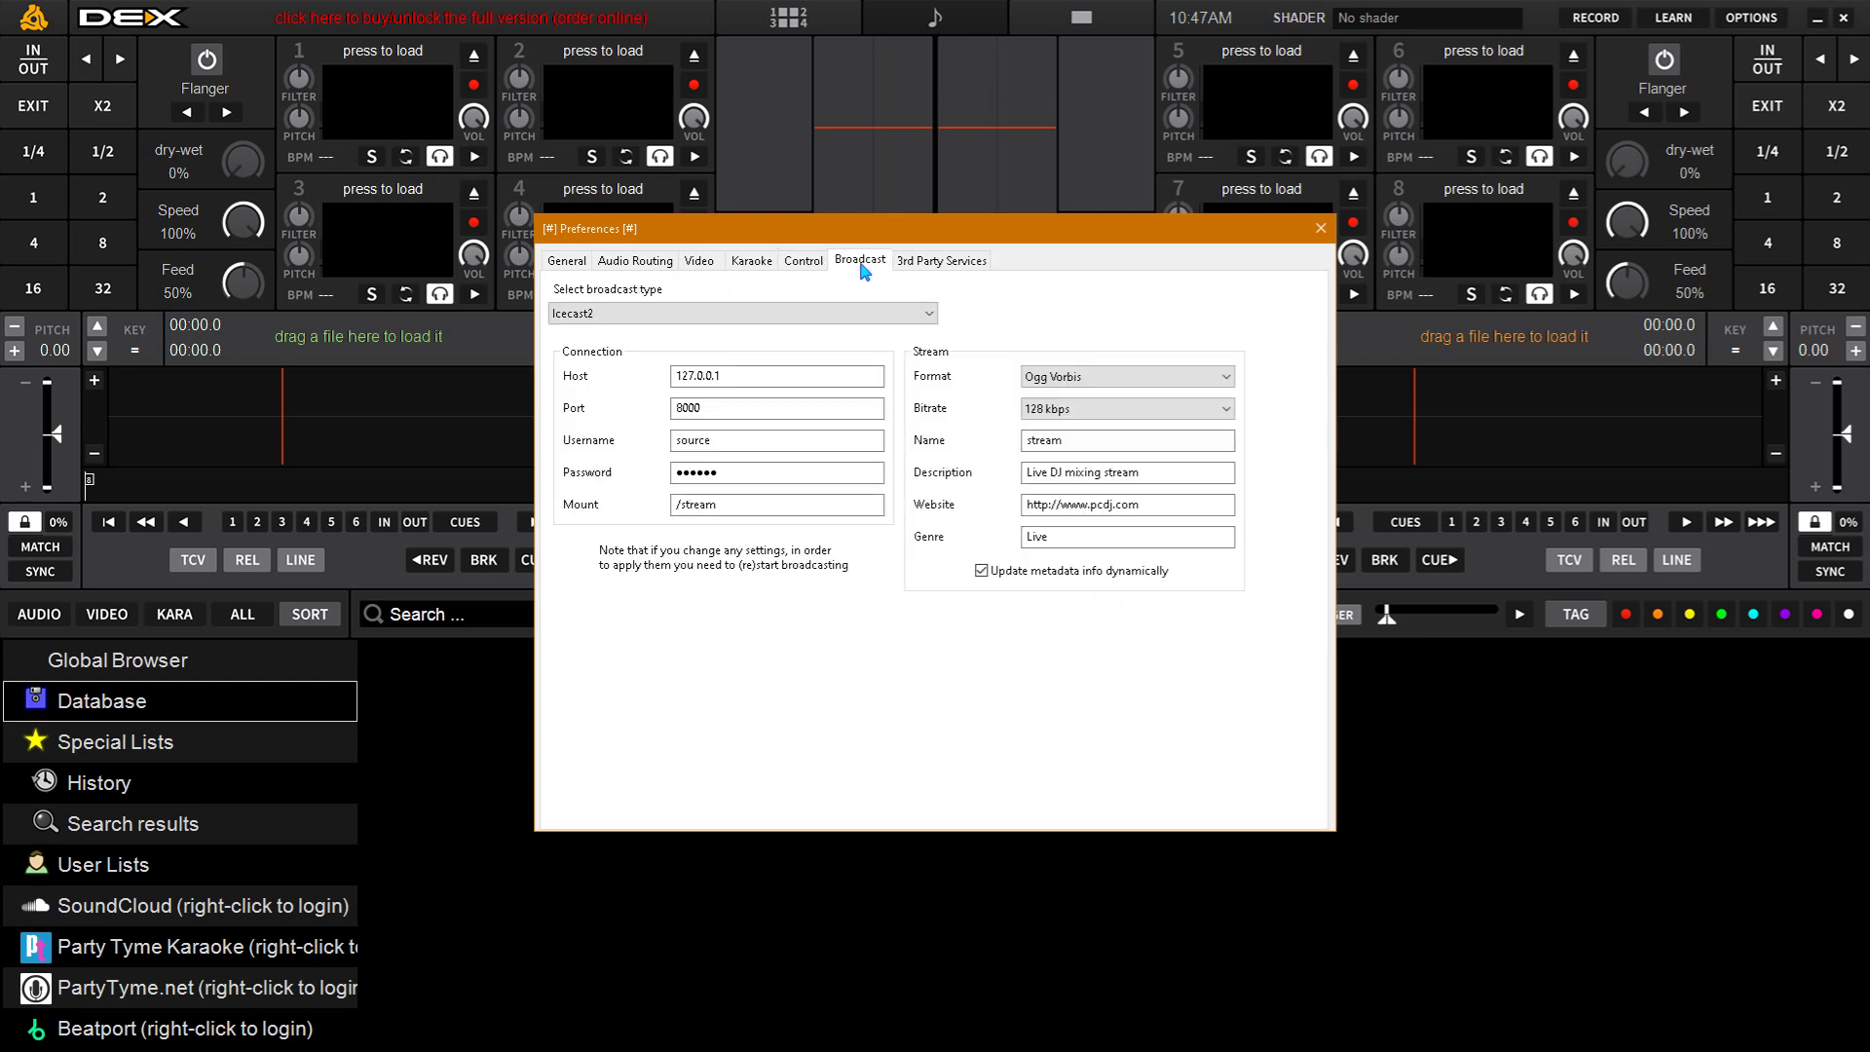
{"action": "left_click", "coordinate": [904, 265]}
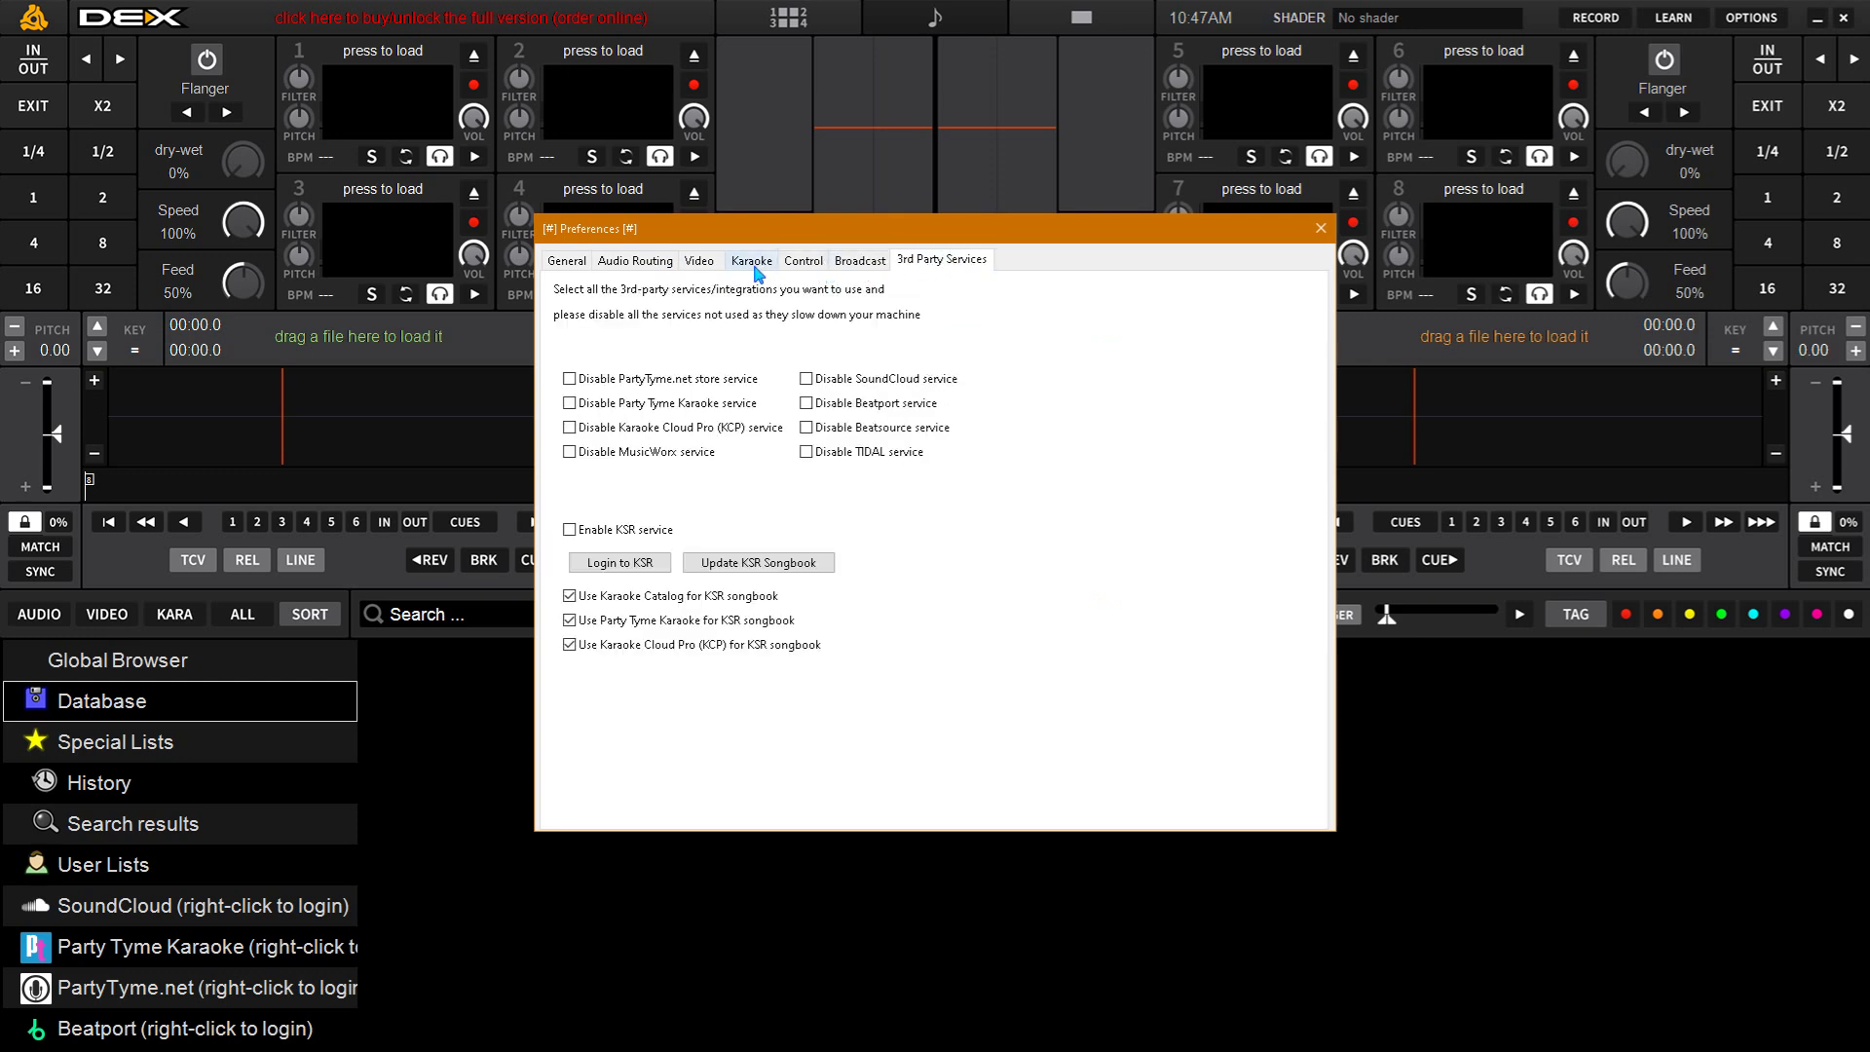
{"action": "left_click", "coordinate": [643, 265]}
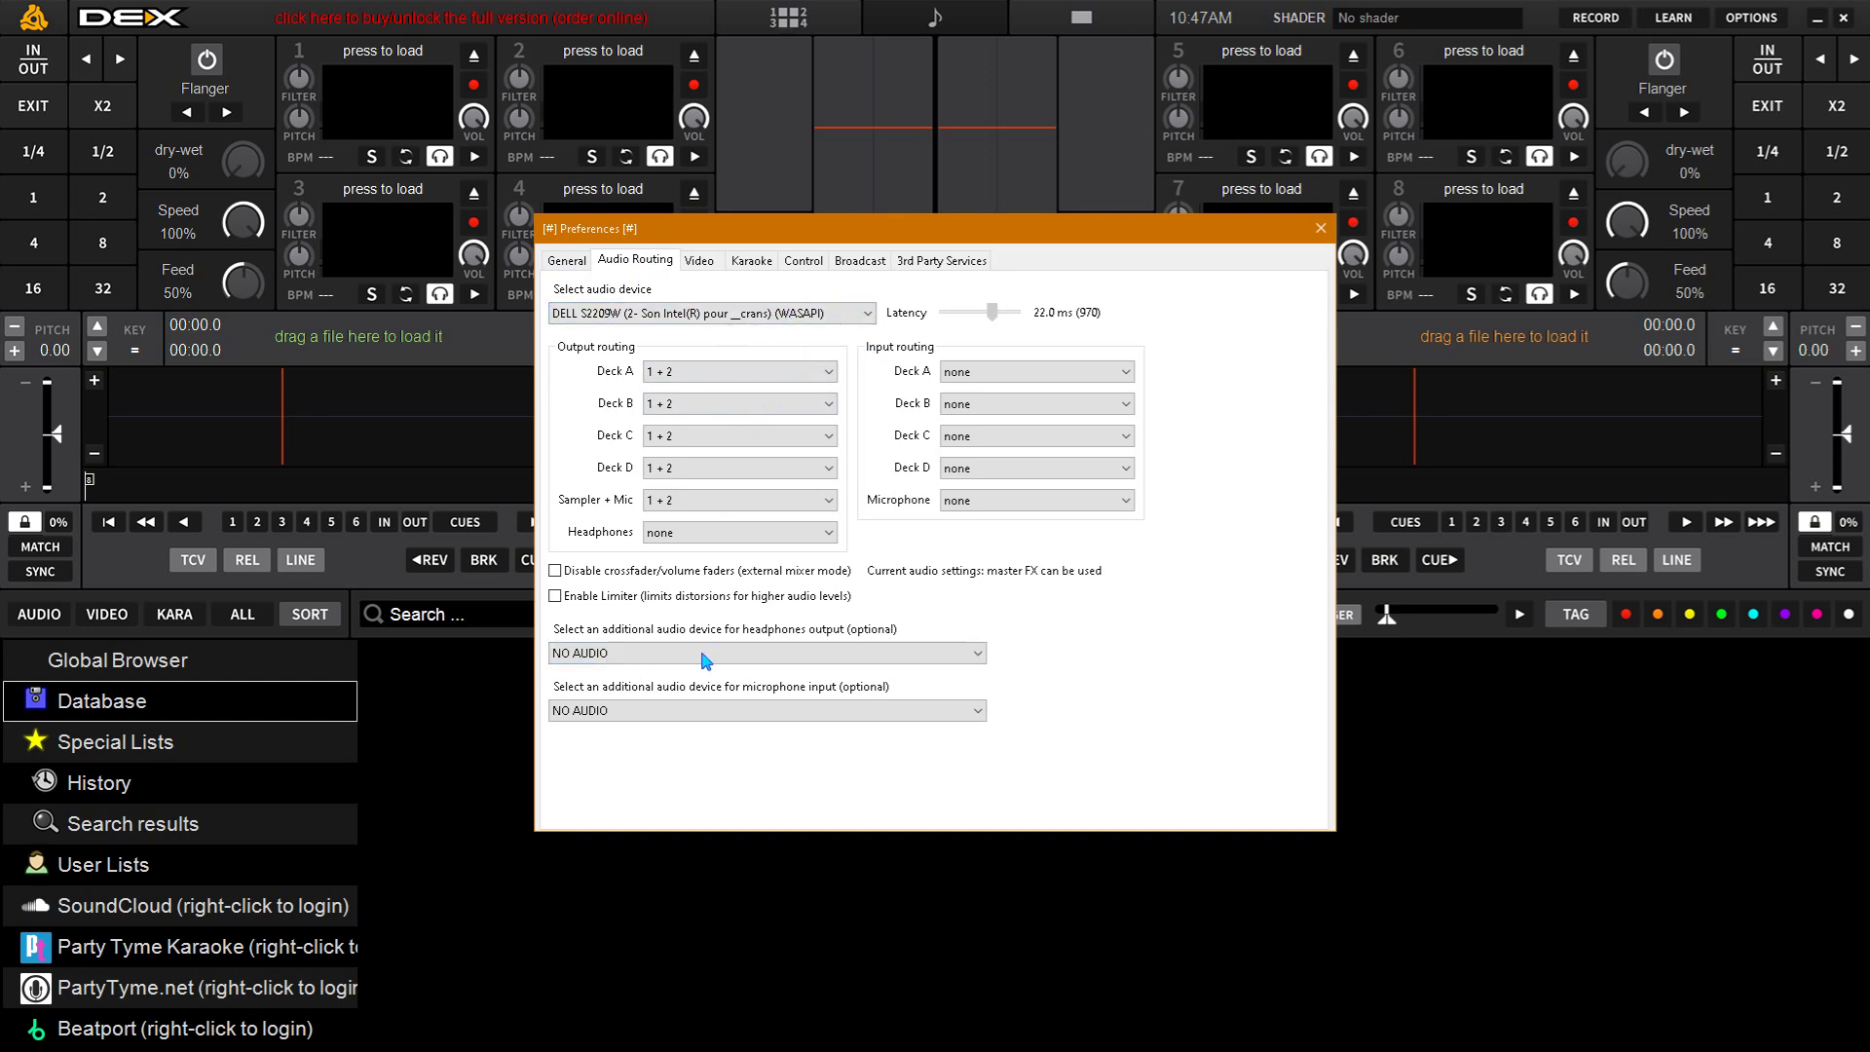
Recheck the skin choices in the General preferences and close the preferences without changing the skin
{"action": "left_click", "coordinate": [570, 260]}
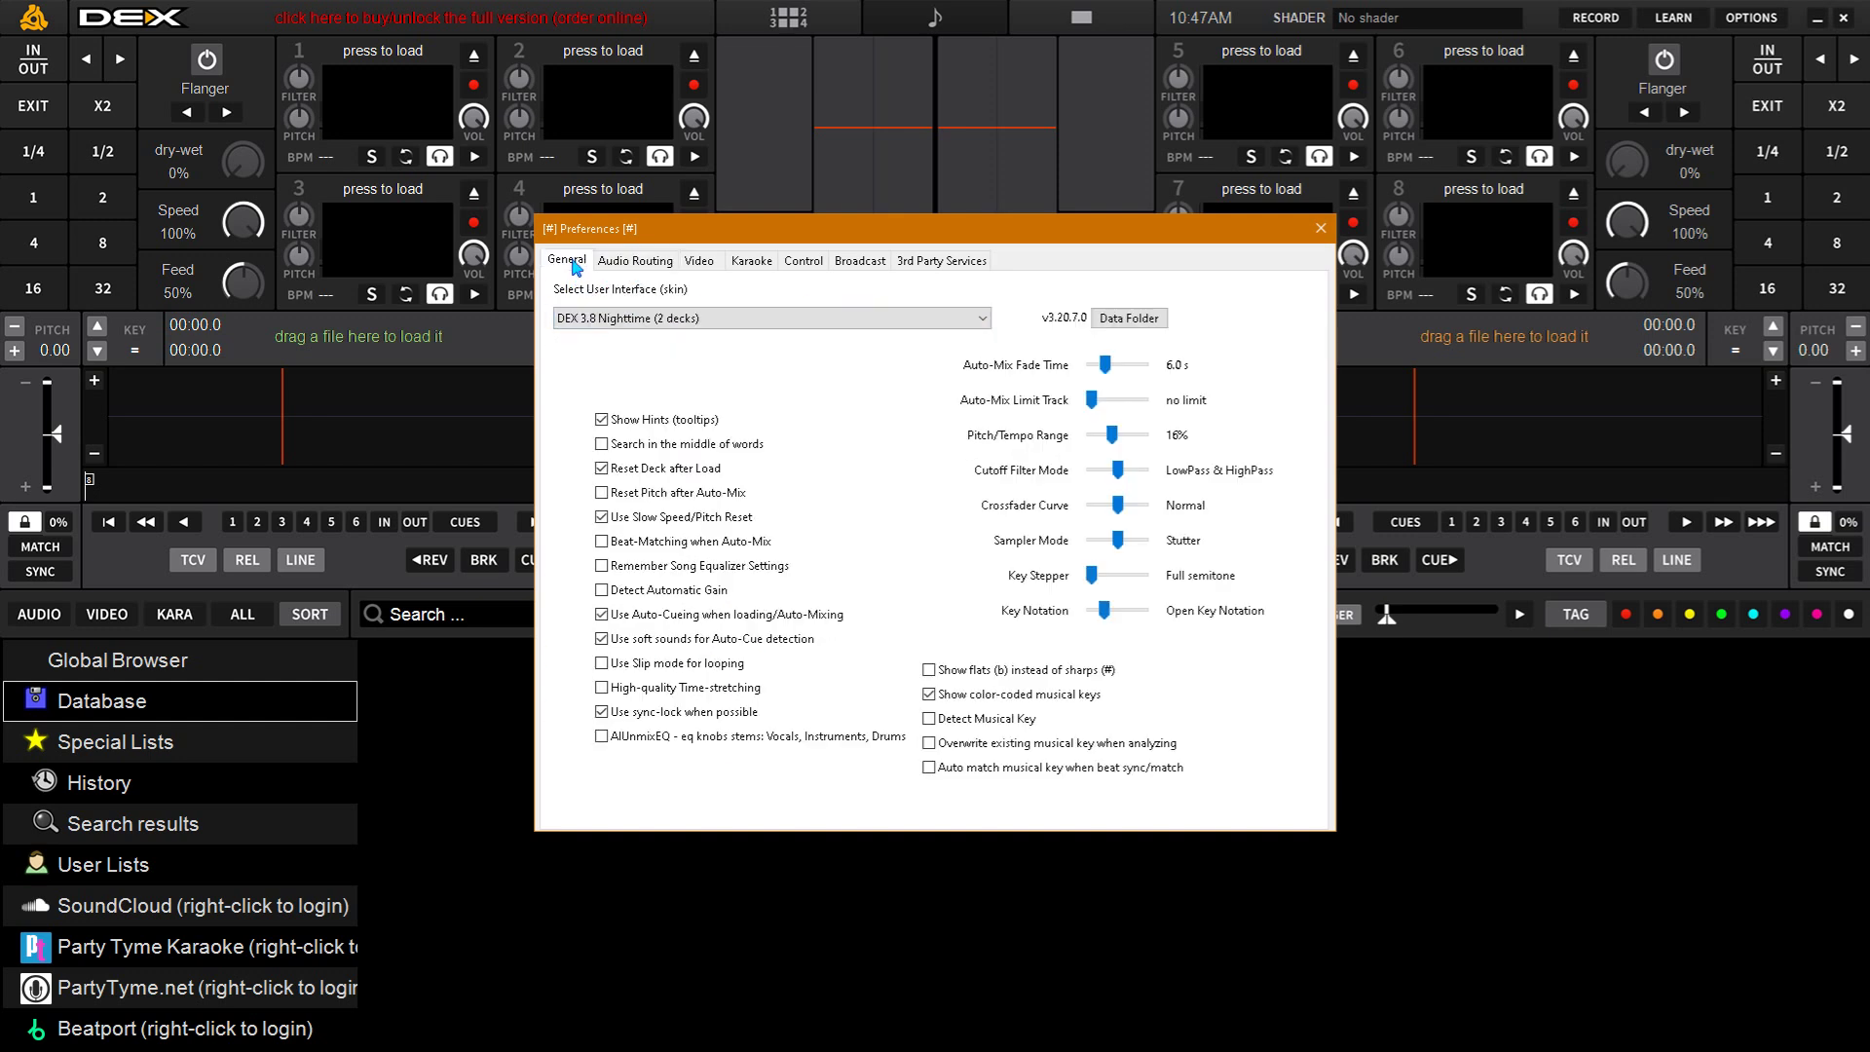
{"action": "left_click", "coordinate": [676, 320]}
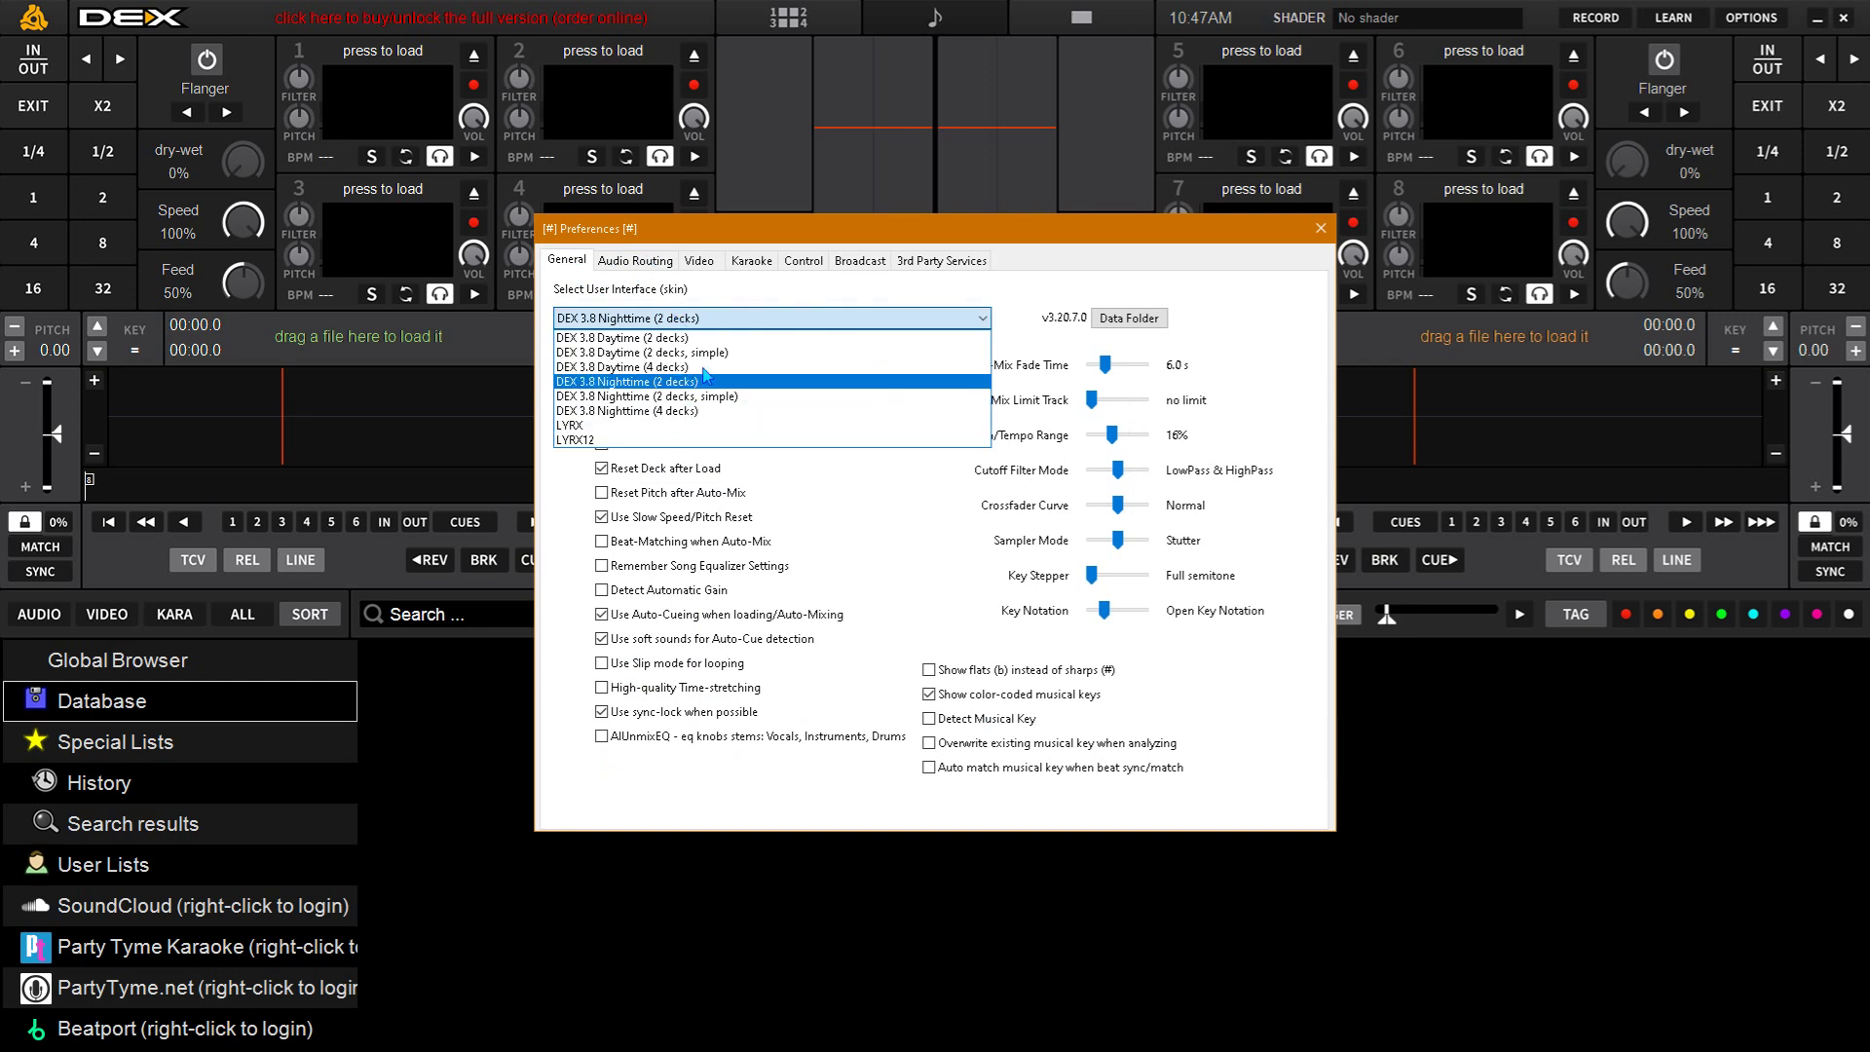
{"action": "left_click", "coordinate": [1318, 231]}
{"action": "left_click", "coordinate": [1317, 224]}
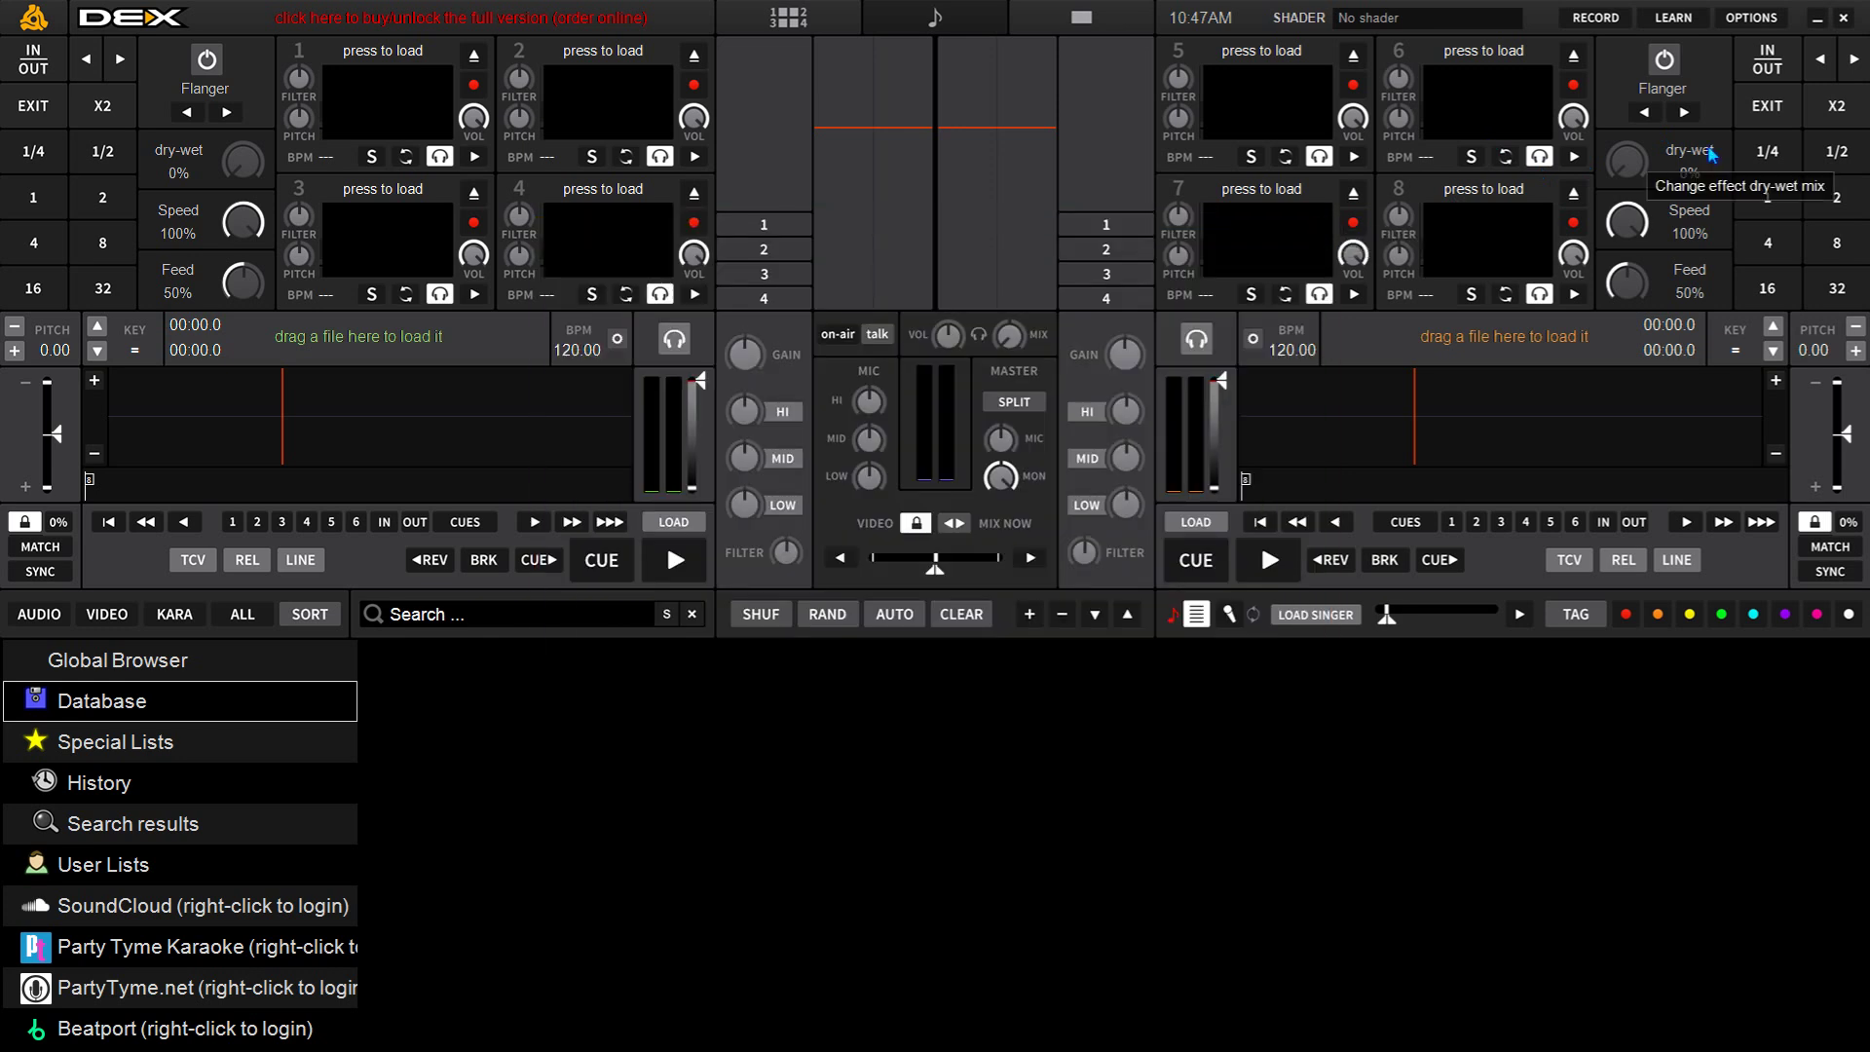
Quit DEX 3 and relaunch it from the desktop shortcuts of the DefaultBox sandbox
{"action": "left_click", "coordinate": [1844, 17]}
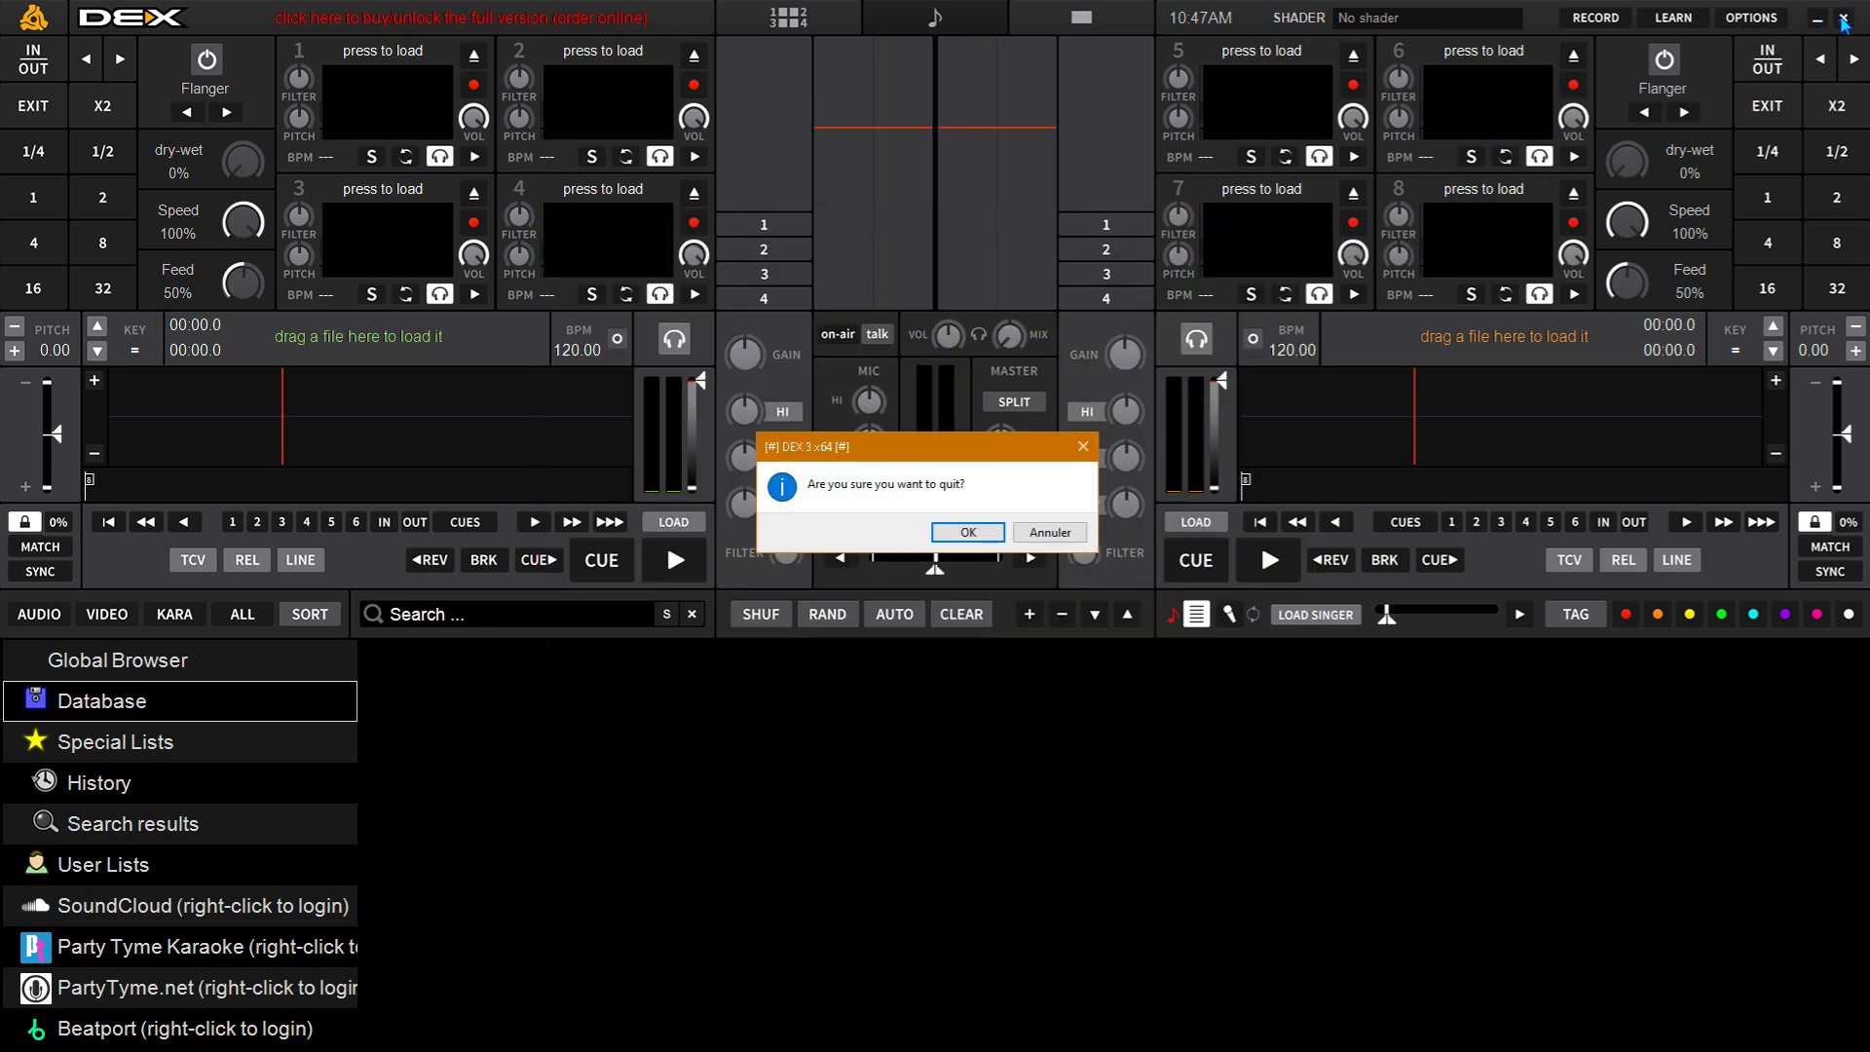
{"action": "left_click", "coordinate": [998, 532]}
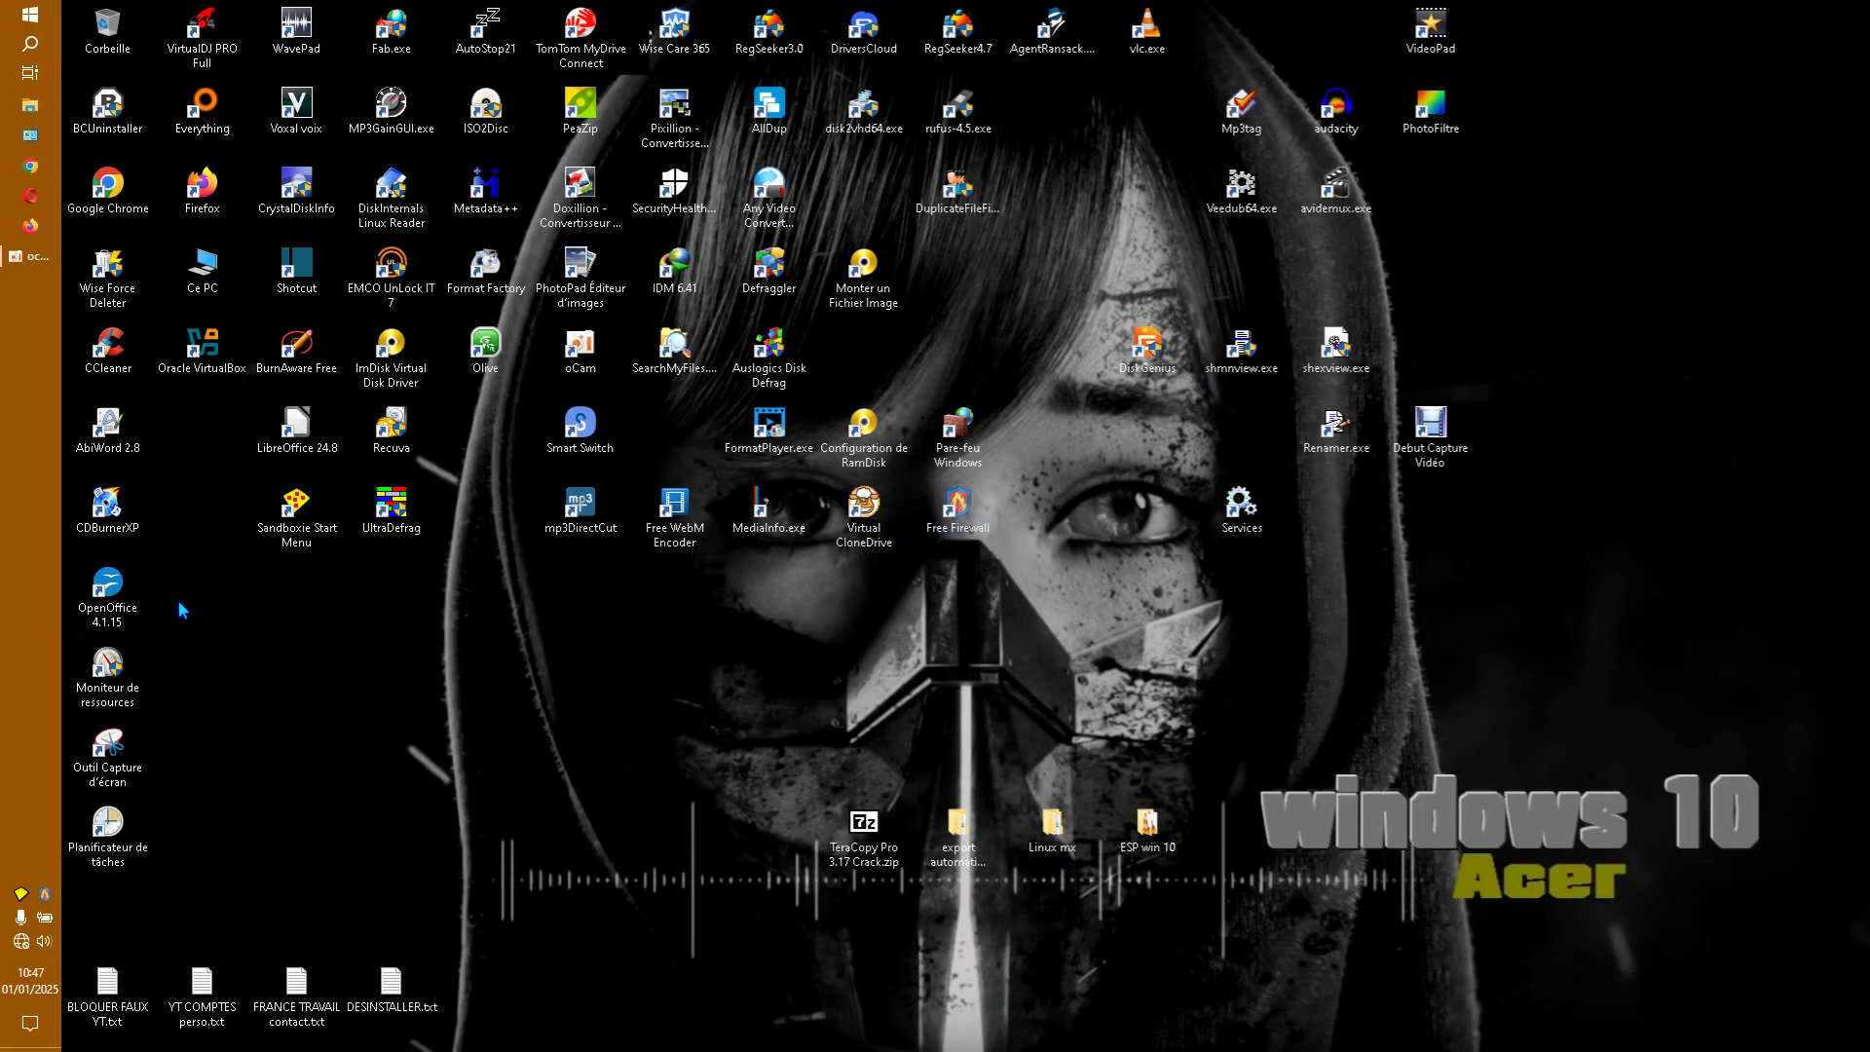
{"action": "right_click", "coordinate": [19, 906]}
{"action": "mouse_move", "coordinate": [110, 945]}
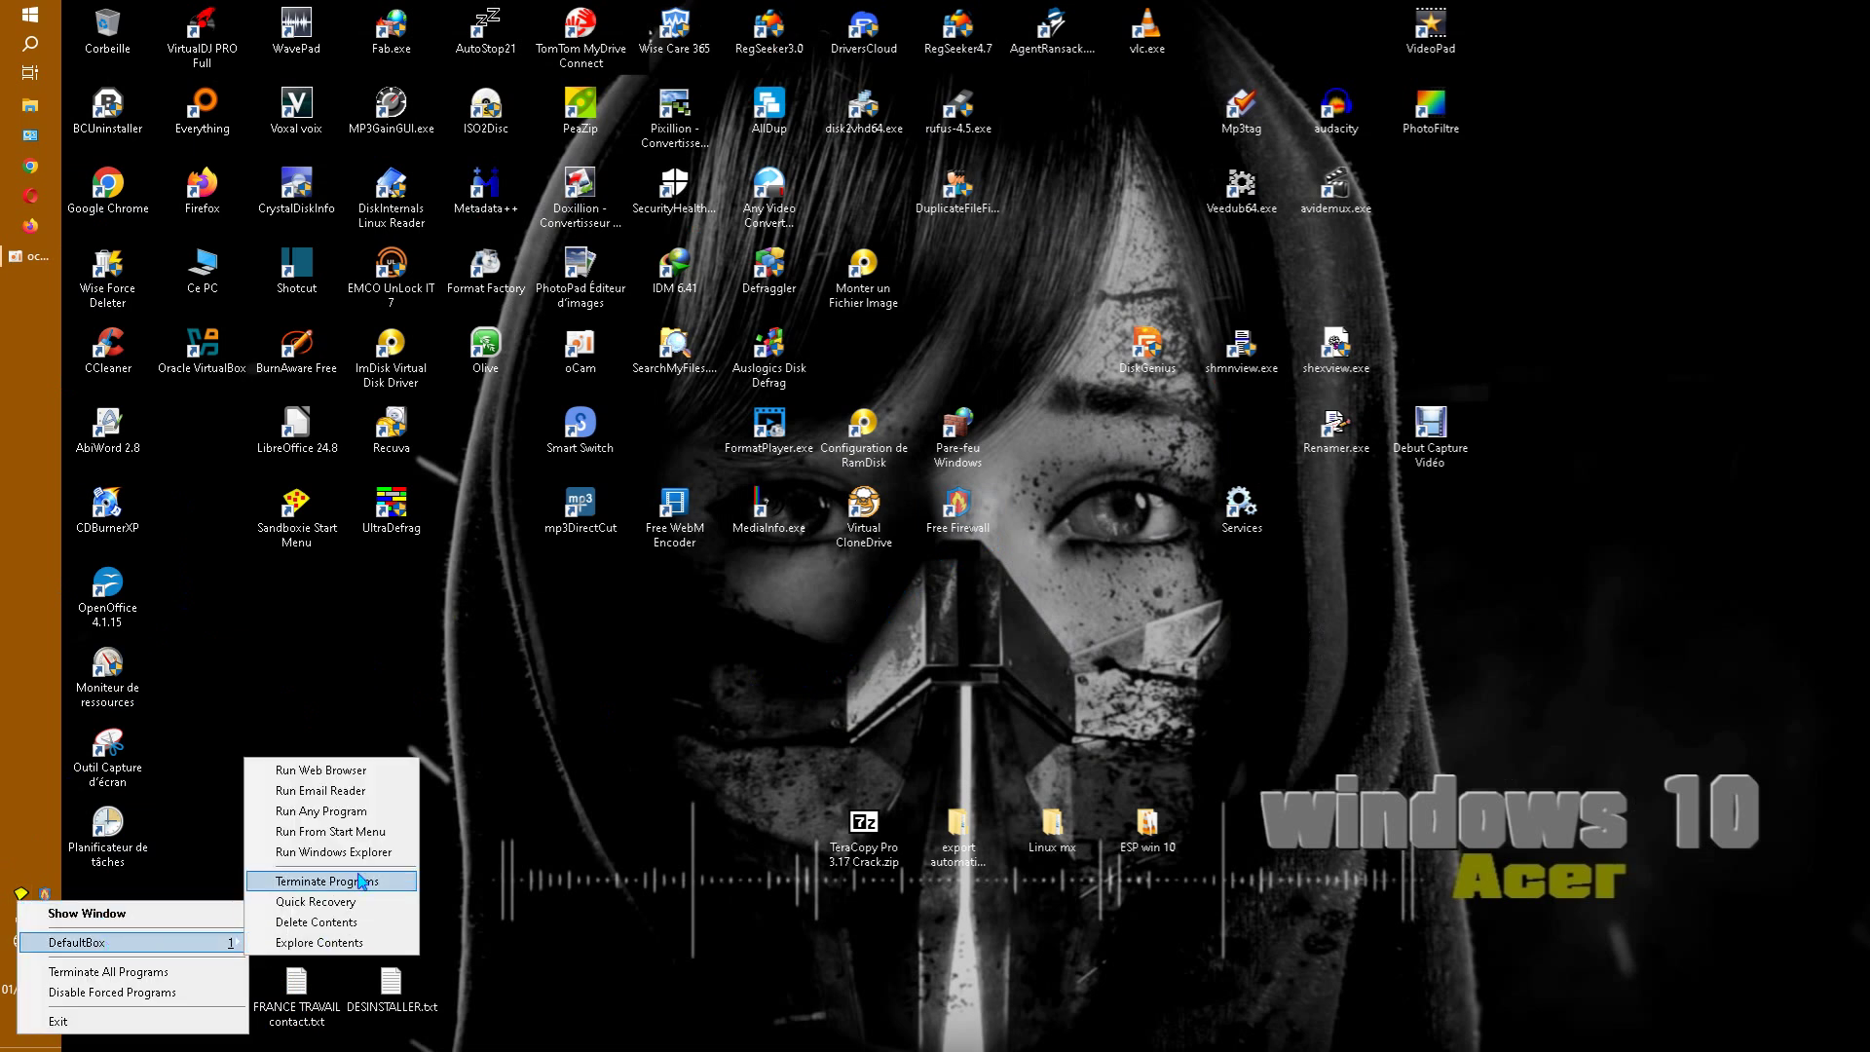
{"action": "left_click", "coordinate": [362, 831]}
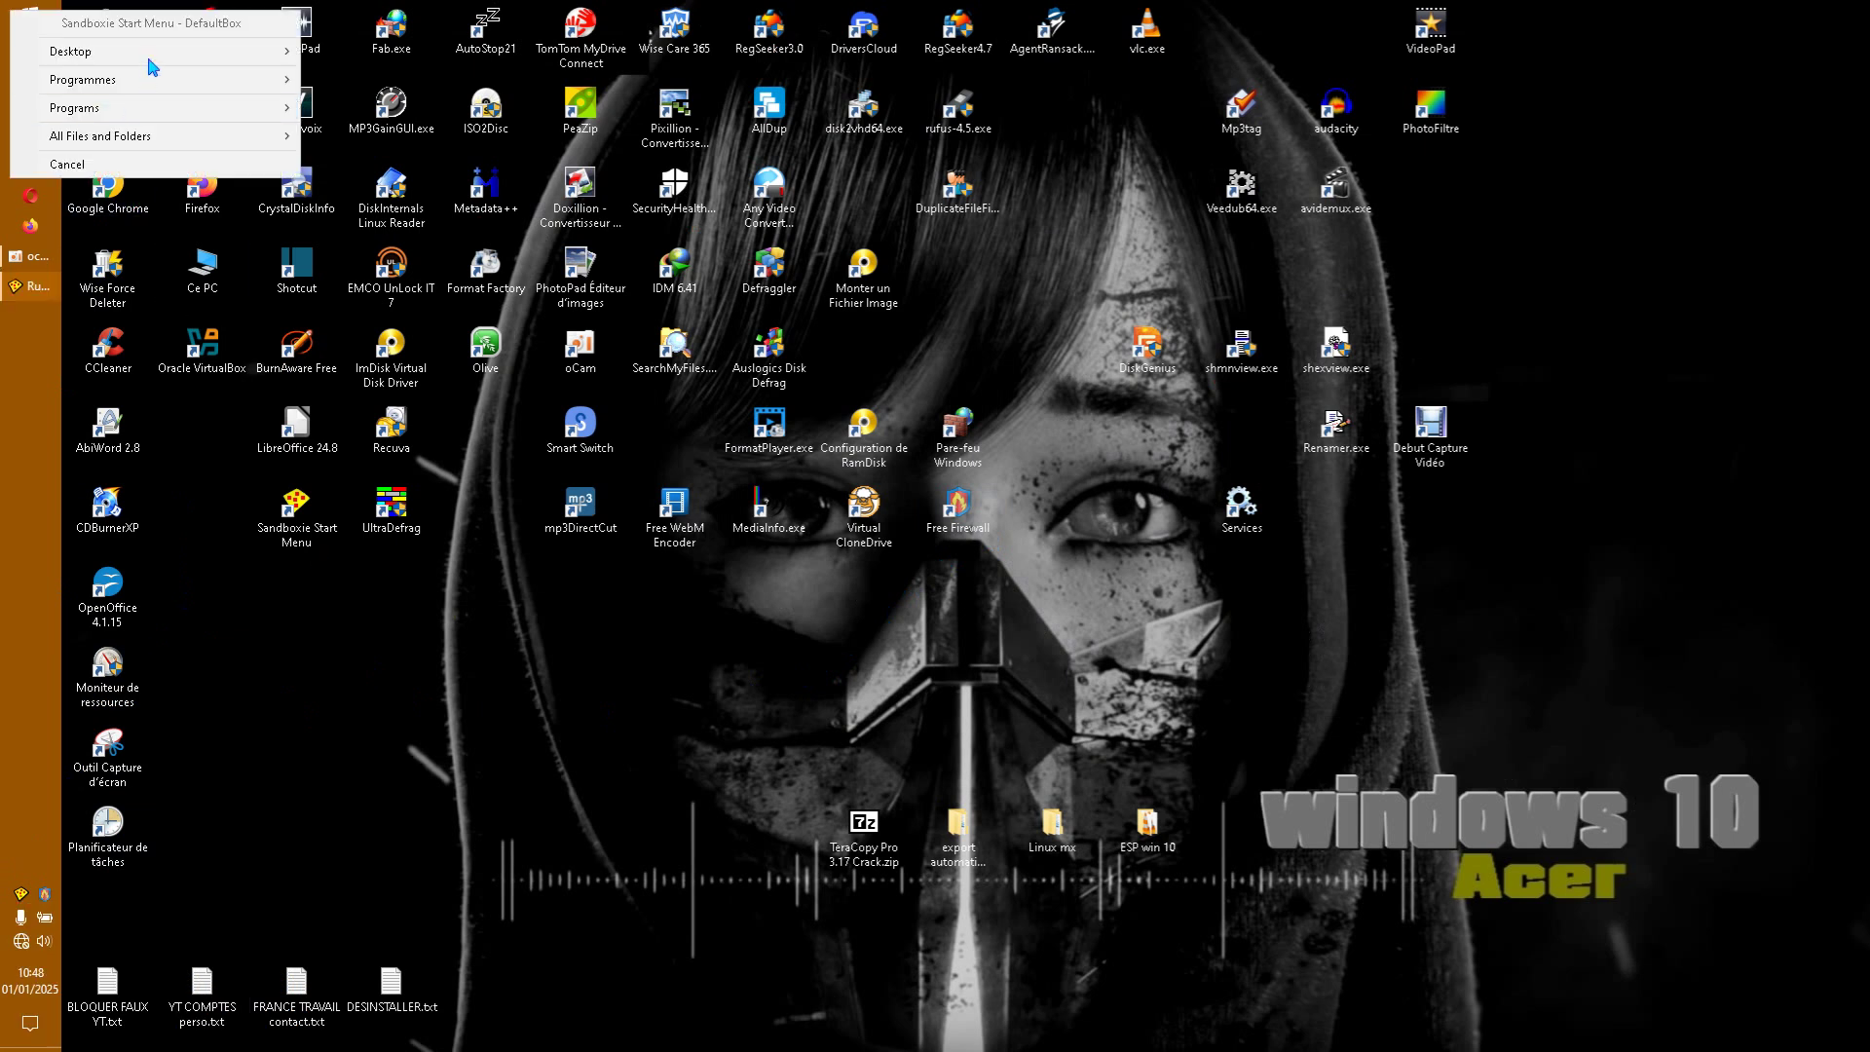
{"action": "mouse_move", "coordinate": [154, 63]}
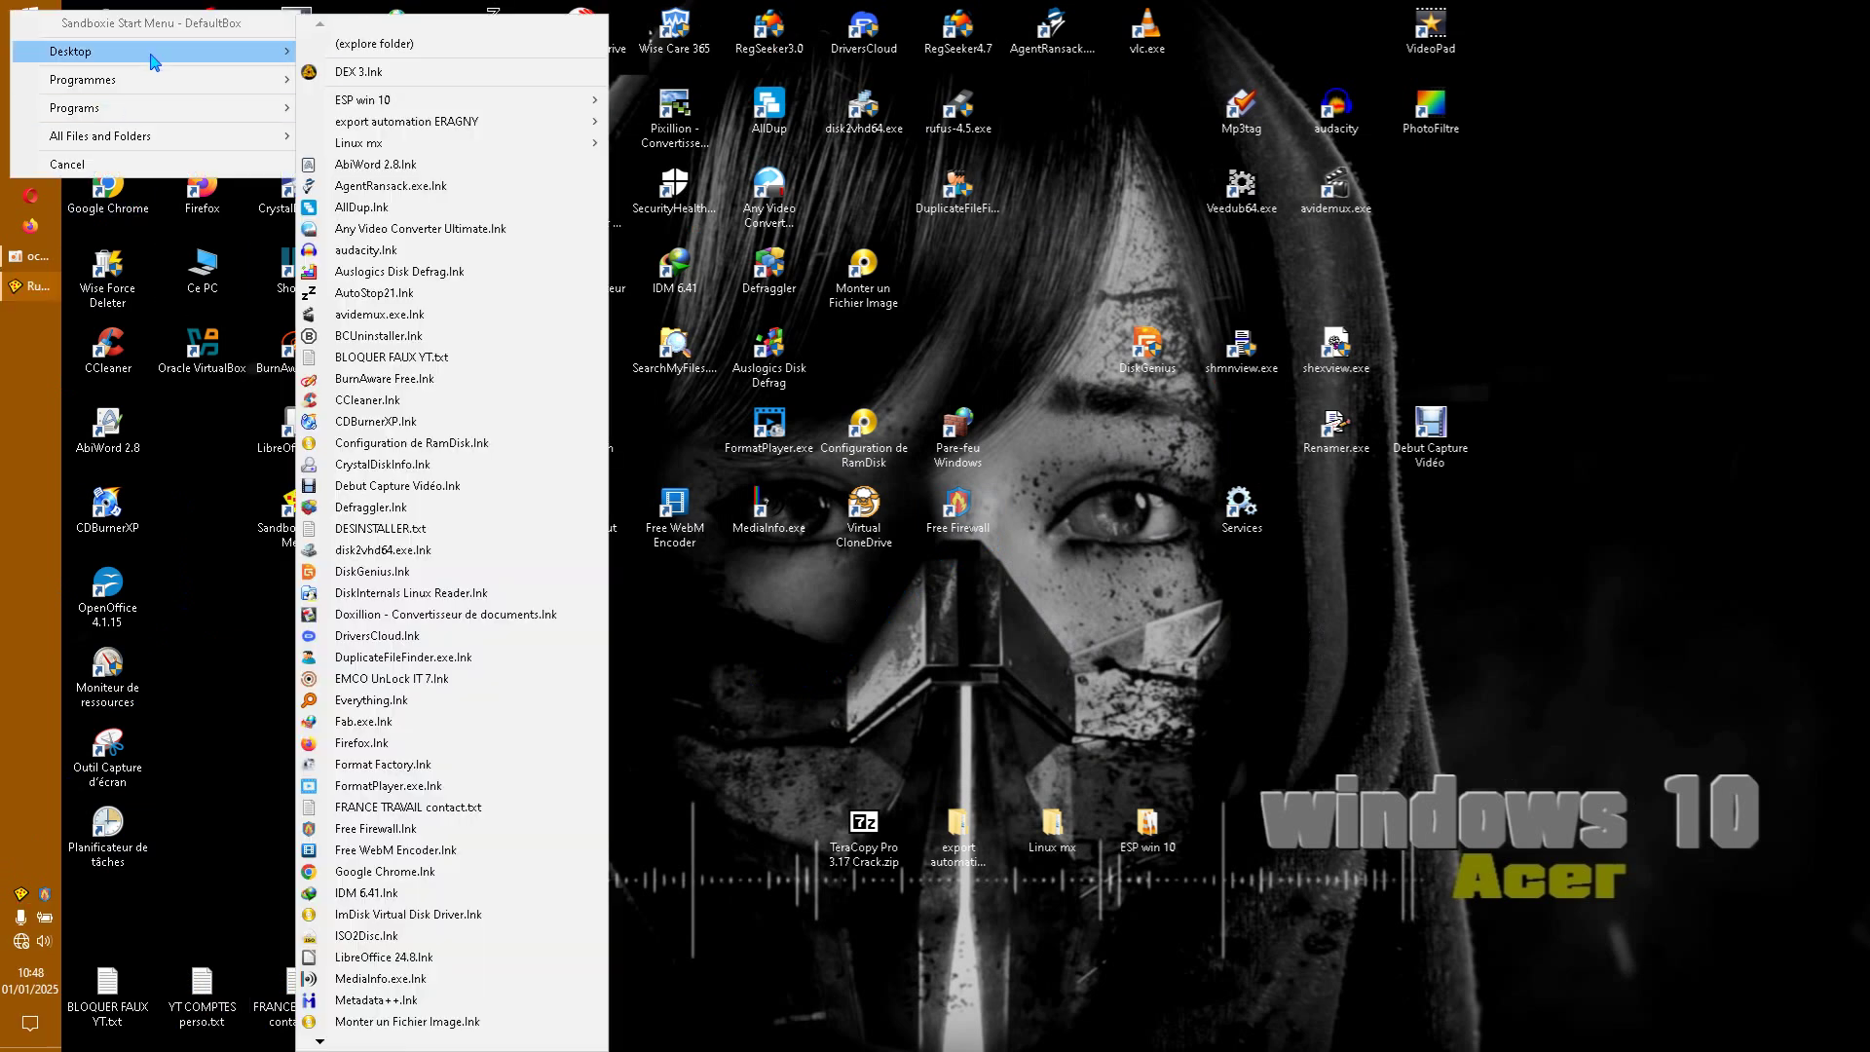
{"action": "left_click", "coordinate": [375, 74]}
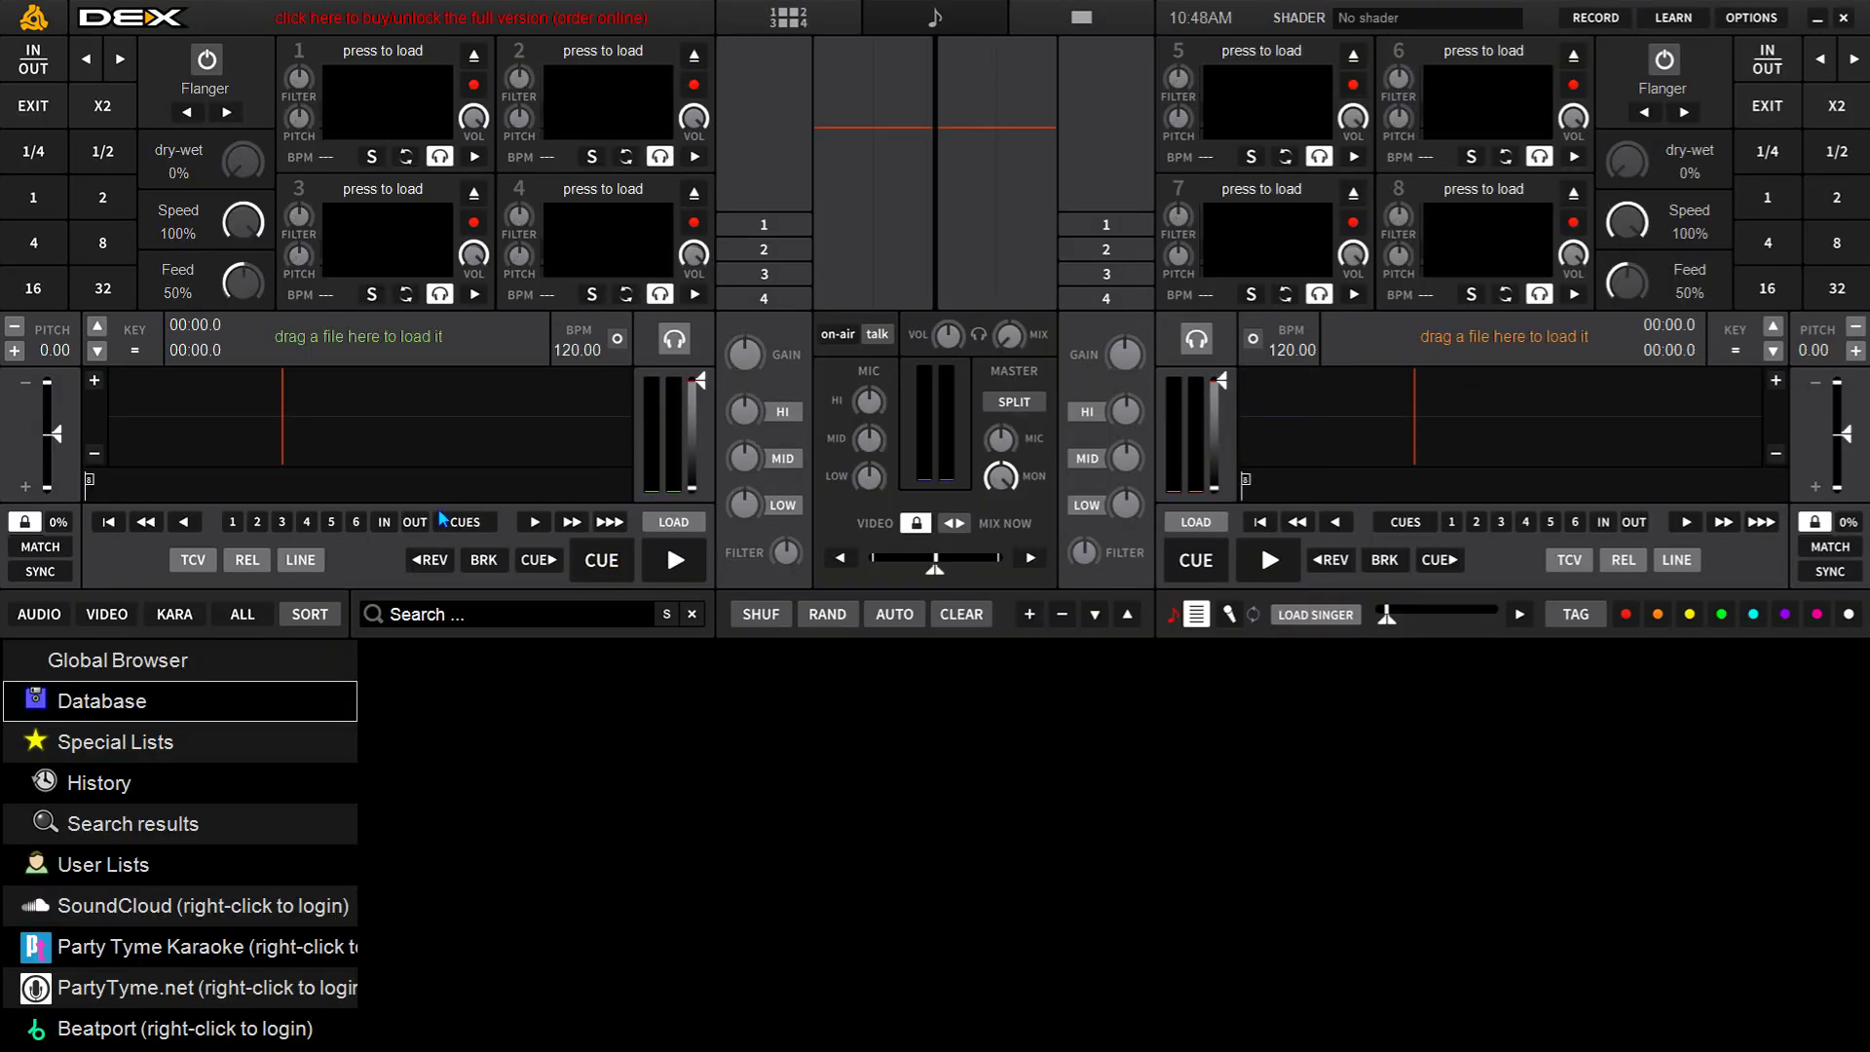
Open the preferences and set the user interface skin to Touchy Ratio 16:9
{"action": "left_click", "coordinate": [1172, 481]}
{"action": "left_click", "coordinate": [1176, 487]}
{"action": "left_click", "coordinate": [1172, 481]}
{"action": "left_click", "coordinate": [1752, 19]}
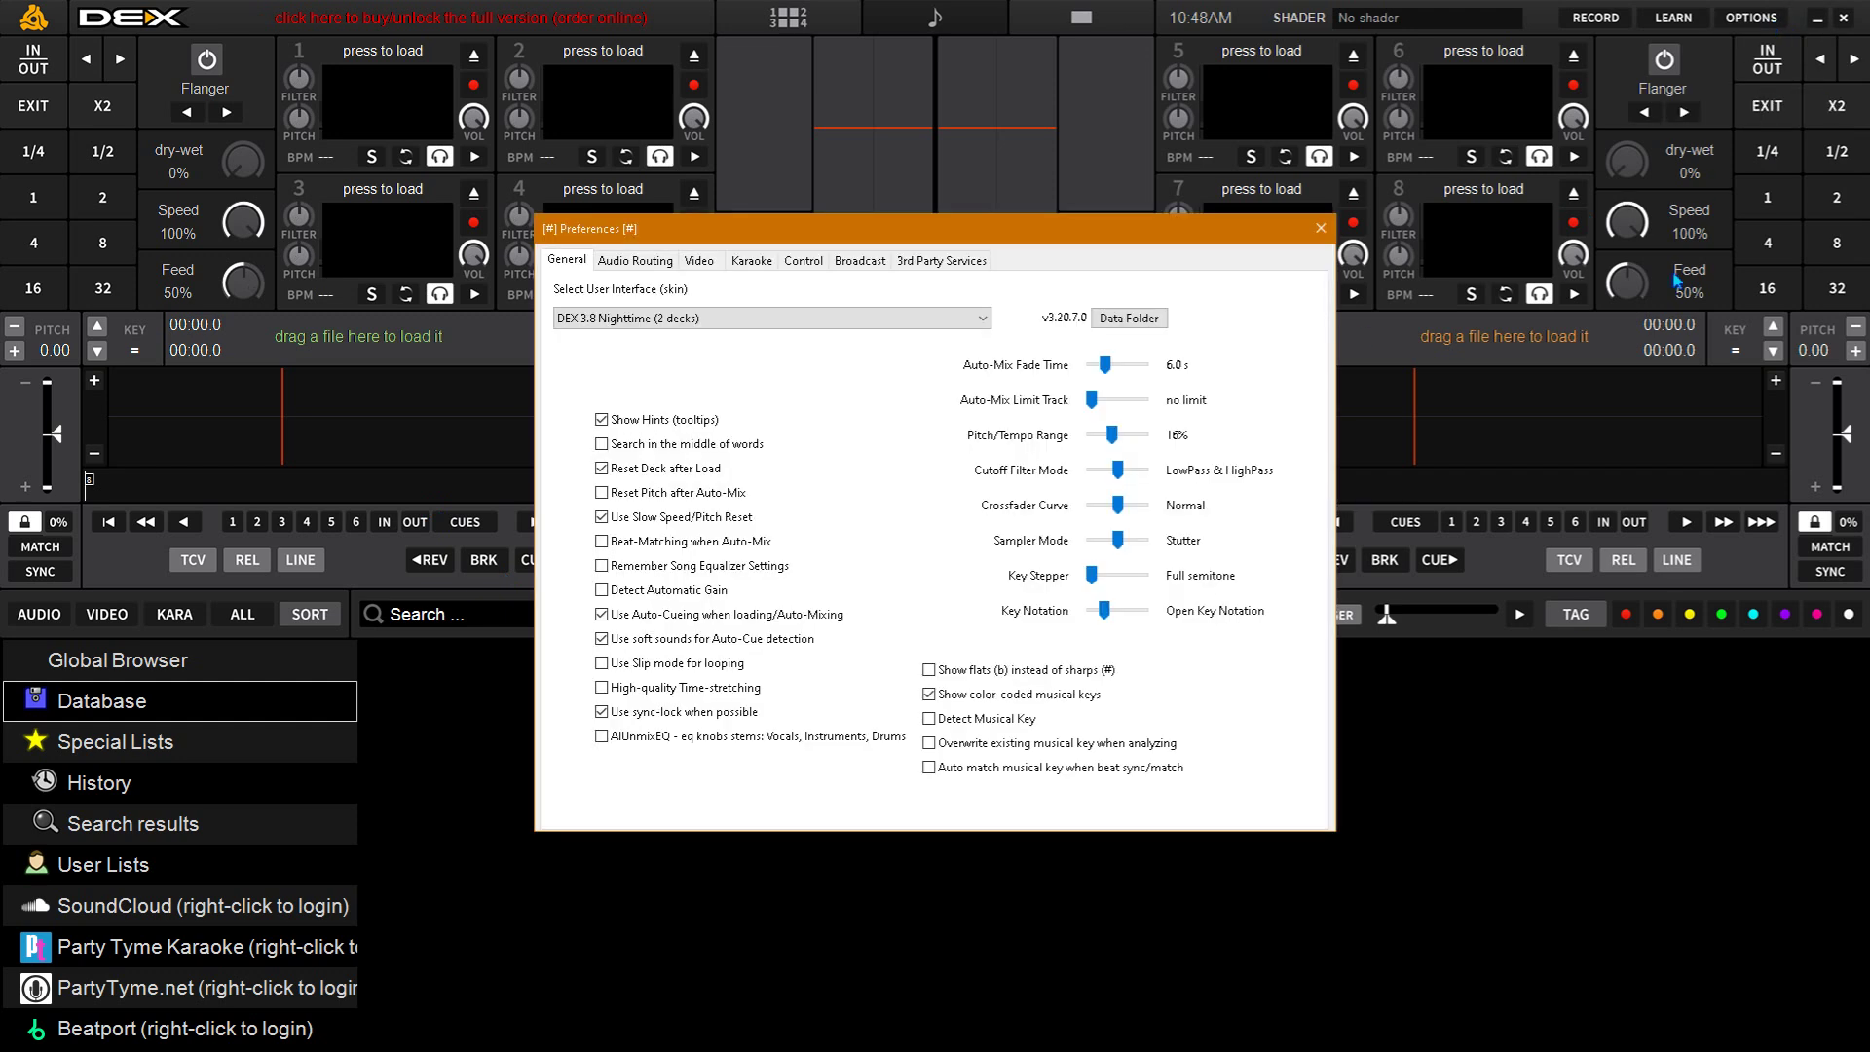
{"action": "left_click", "coordinate": [968, 322]}
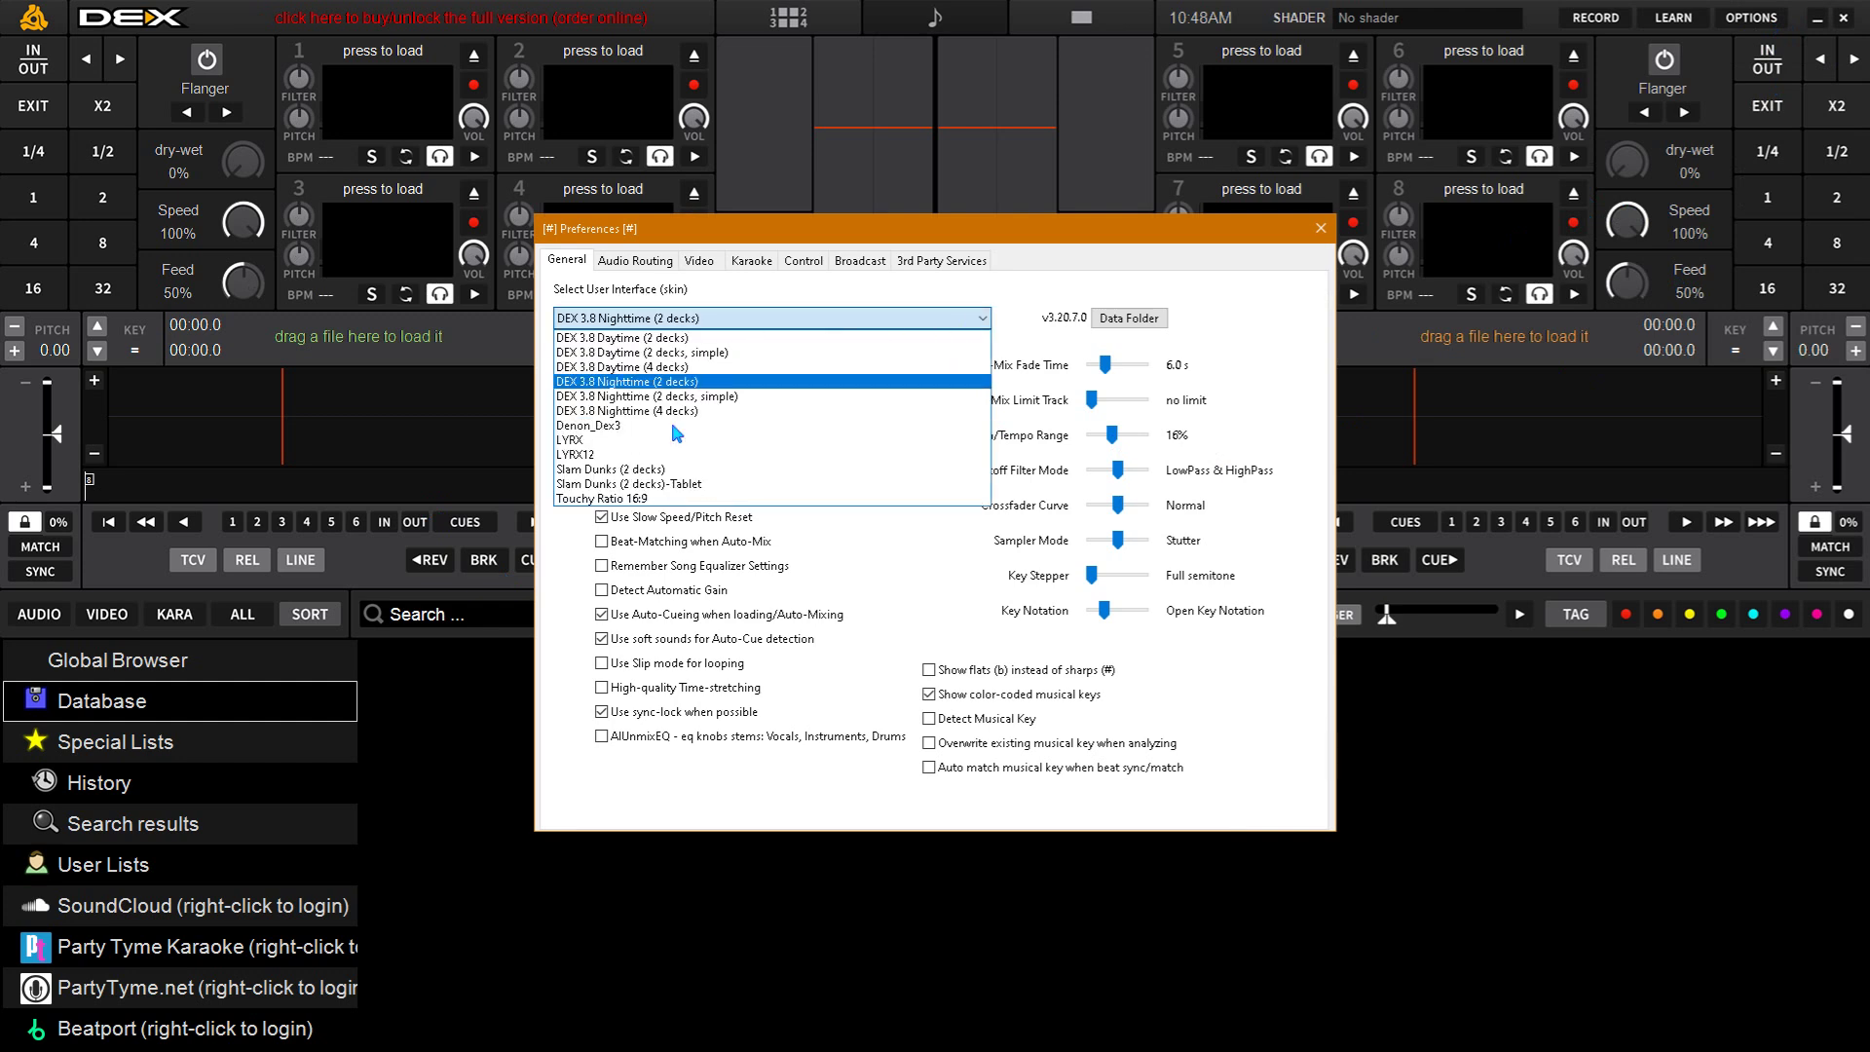
{"action": "left_click", "coordinate": [623, 499]}
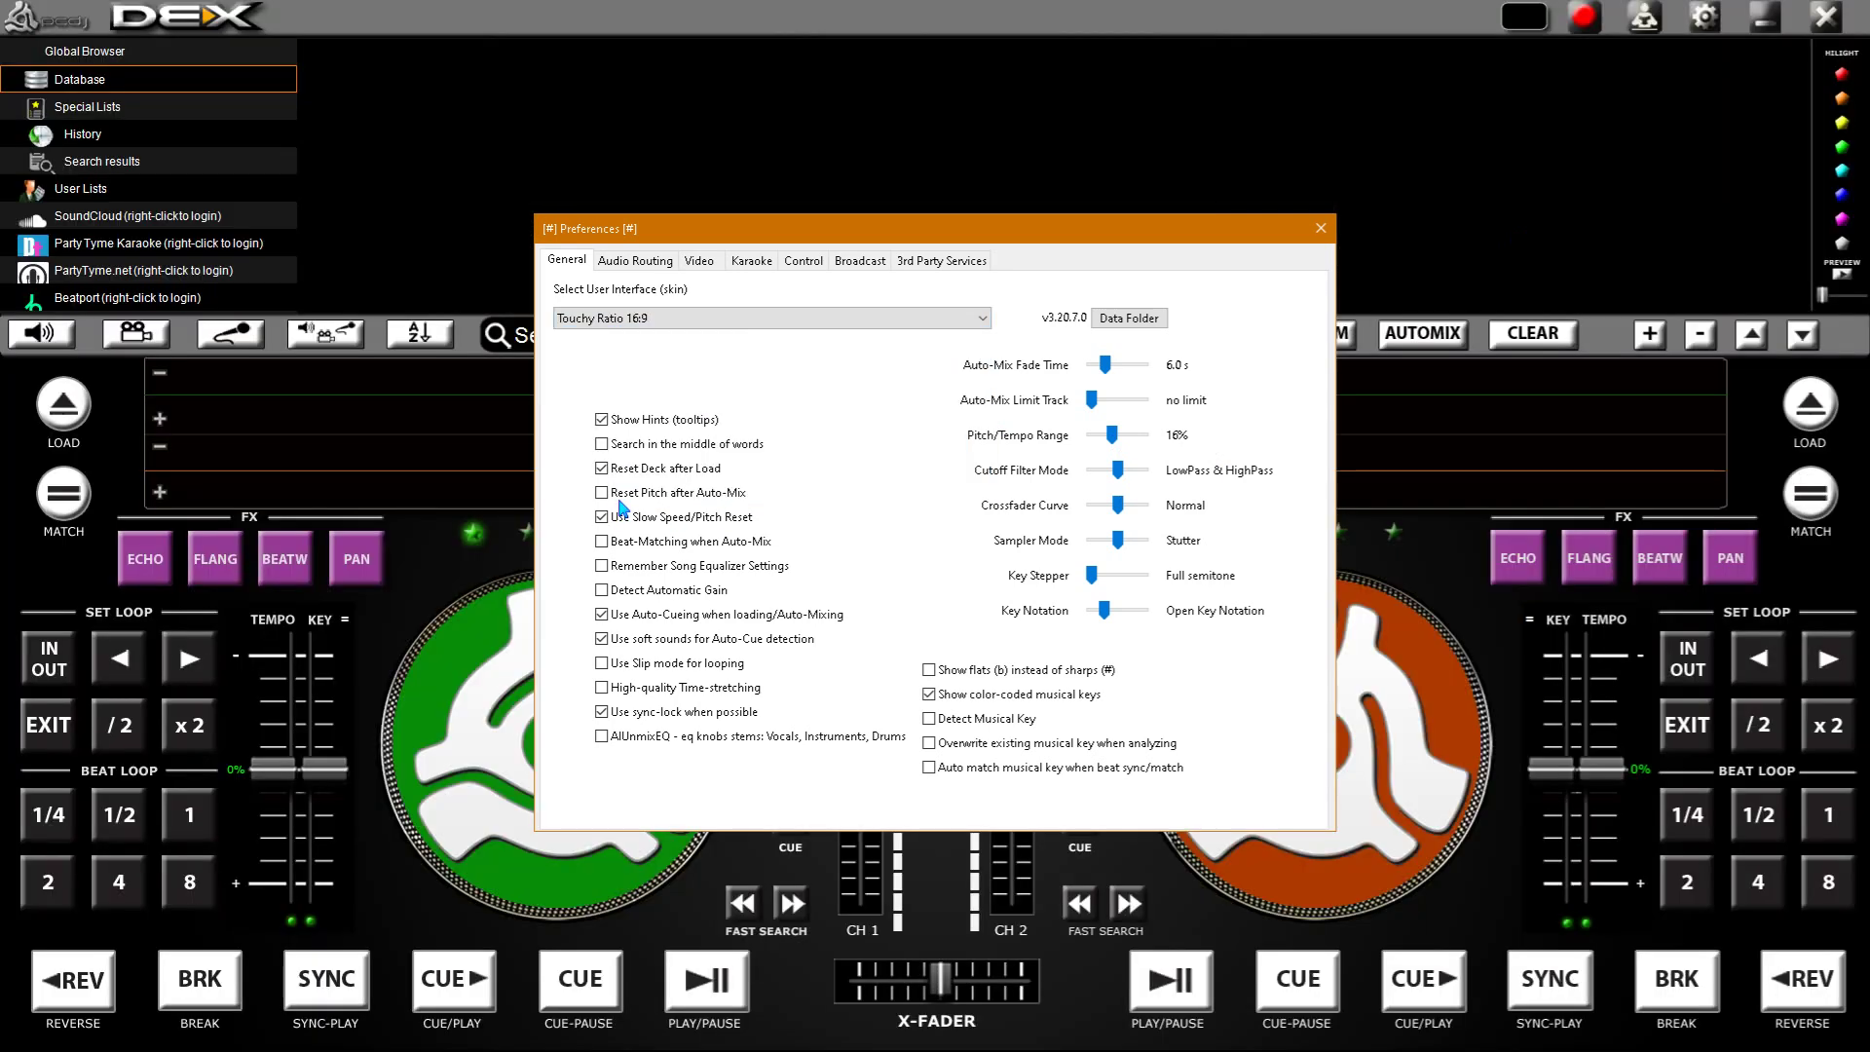
Switch the skin to Denon_Dex3 and move the preferences window around to show its decks
{"action": "left_click", "coordinate": [906, 323]}
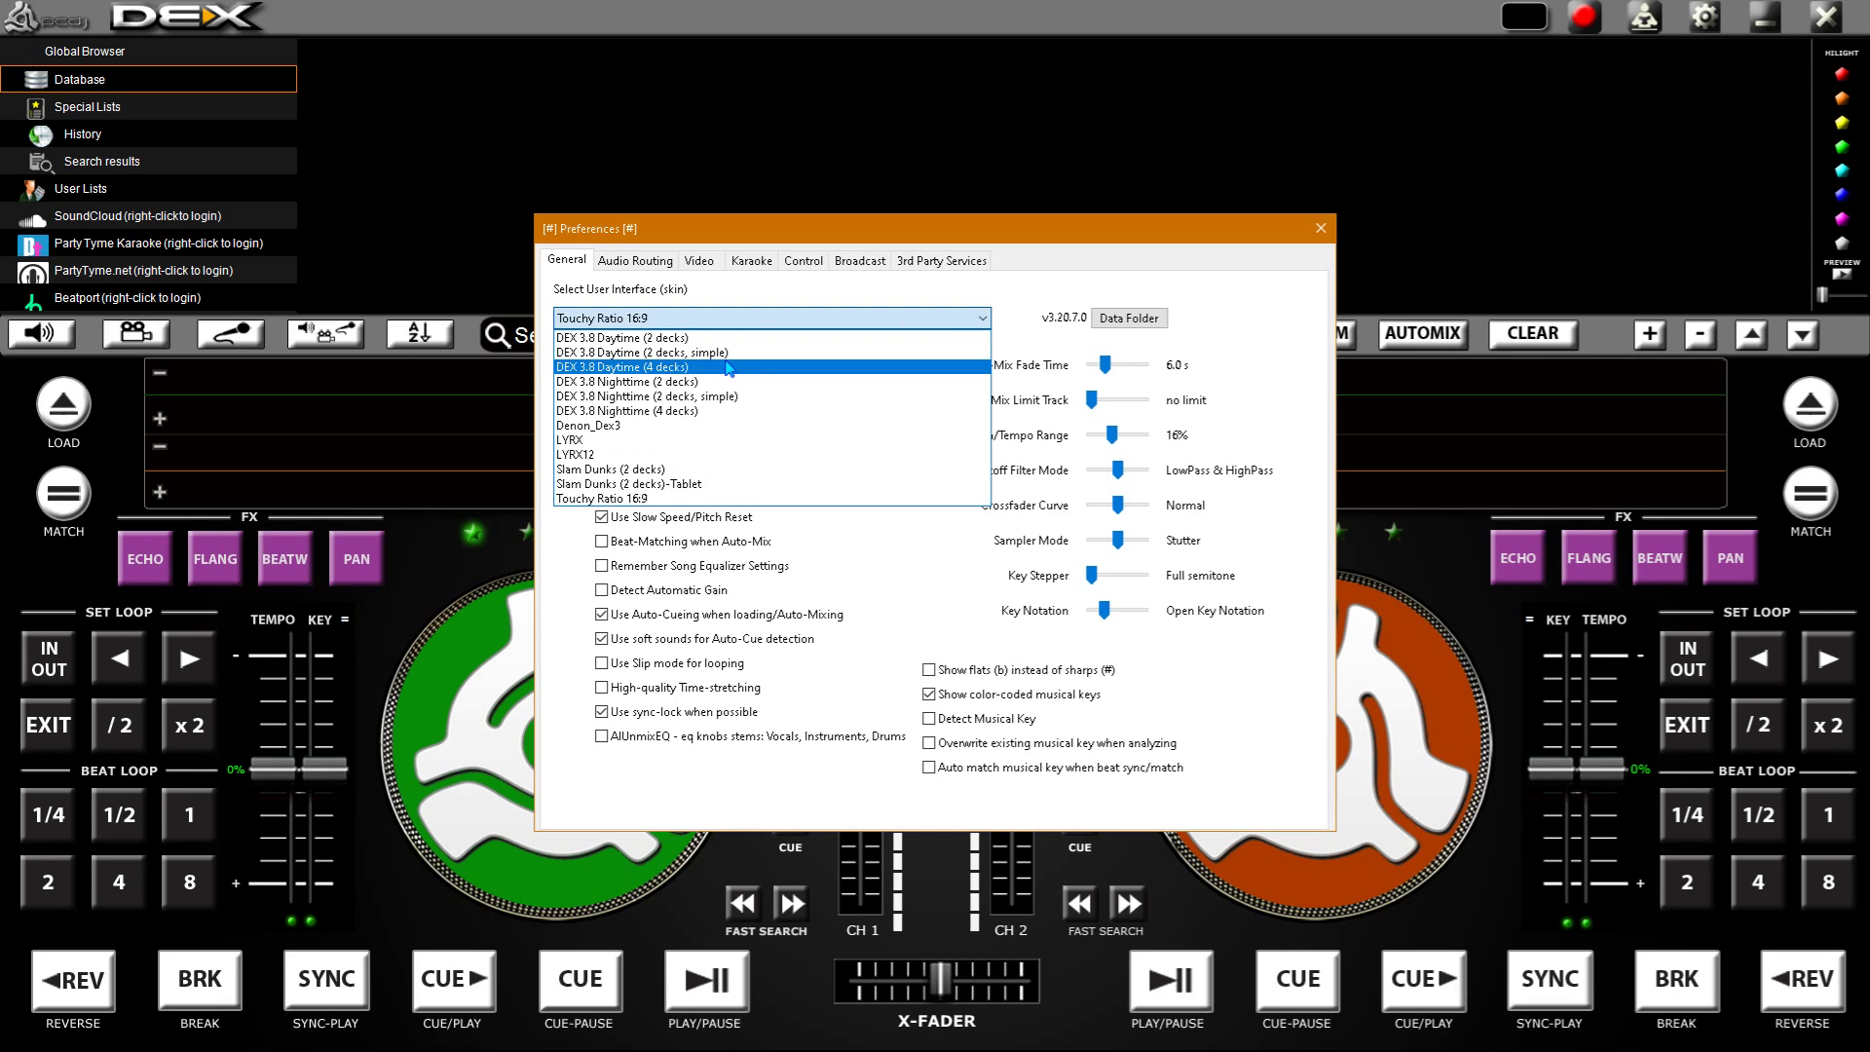
{"action": "left_click", "coordinate": [672, 427]}
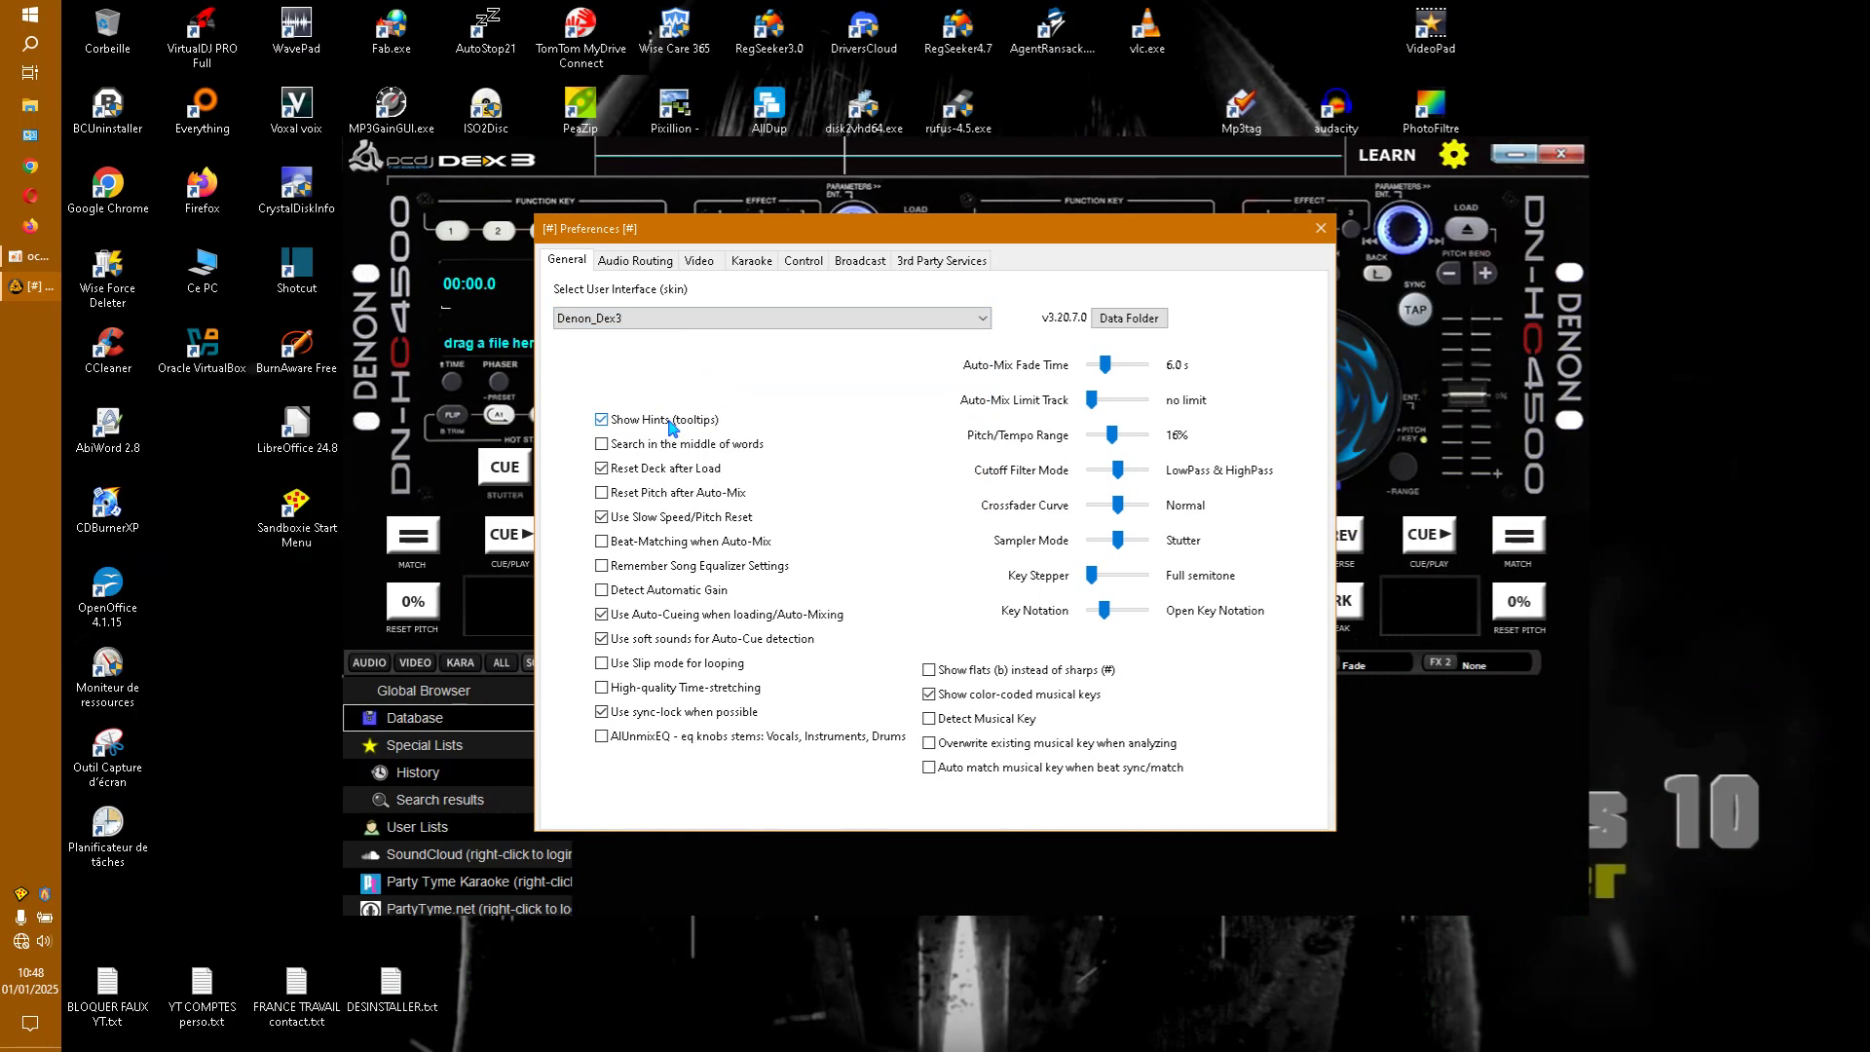
{"action": "left_click_drag", "start_coordinate": [1068, 237], "coordinate": [1407, 544]}
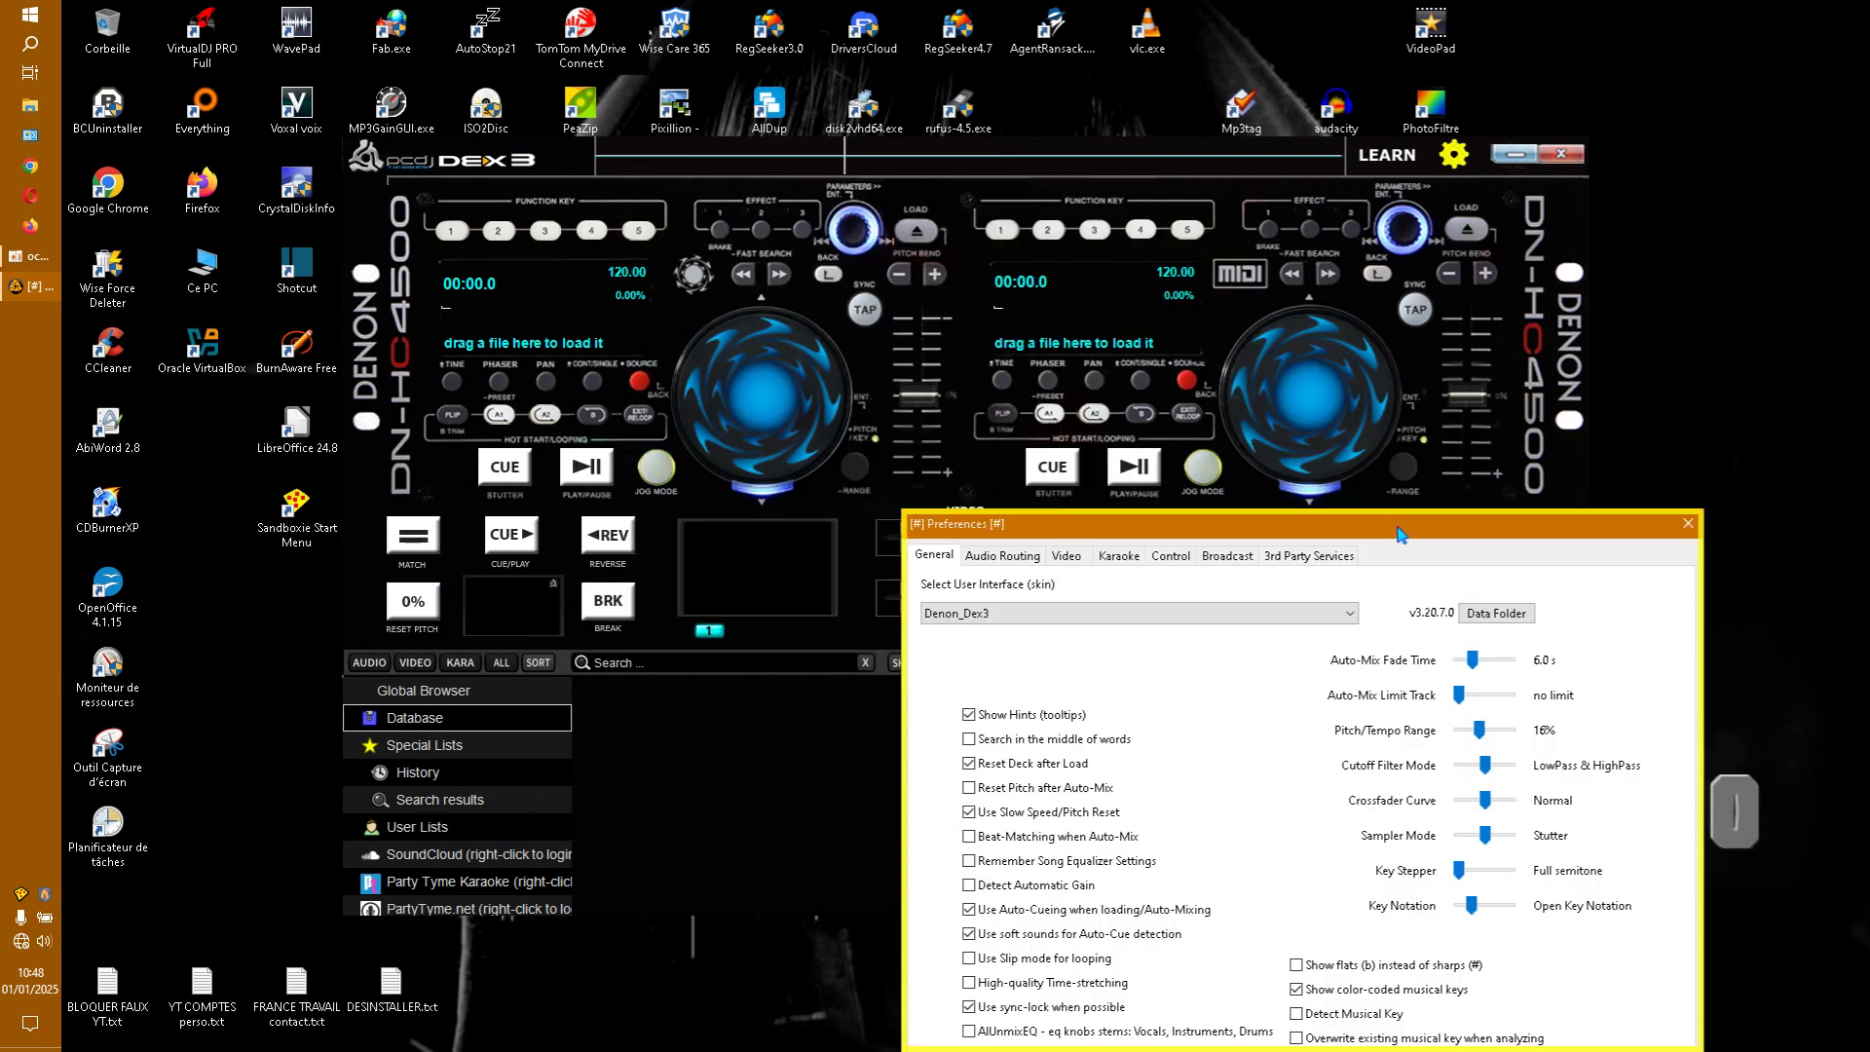
{"action": "left_click_drag", "start_coordinate": [1400, 537], "coordinate": [1383, 573]}
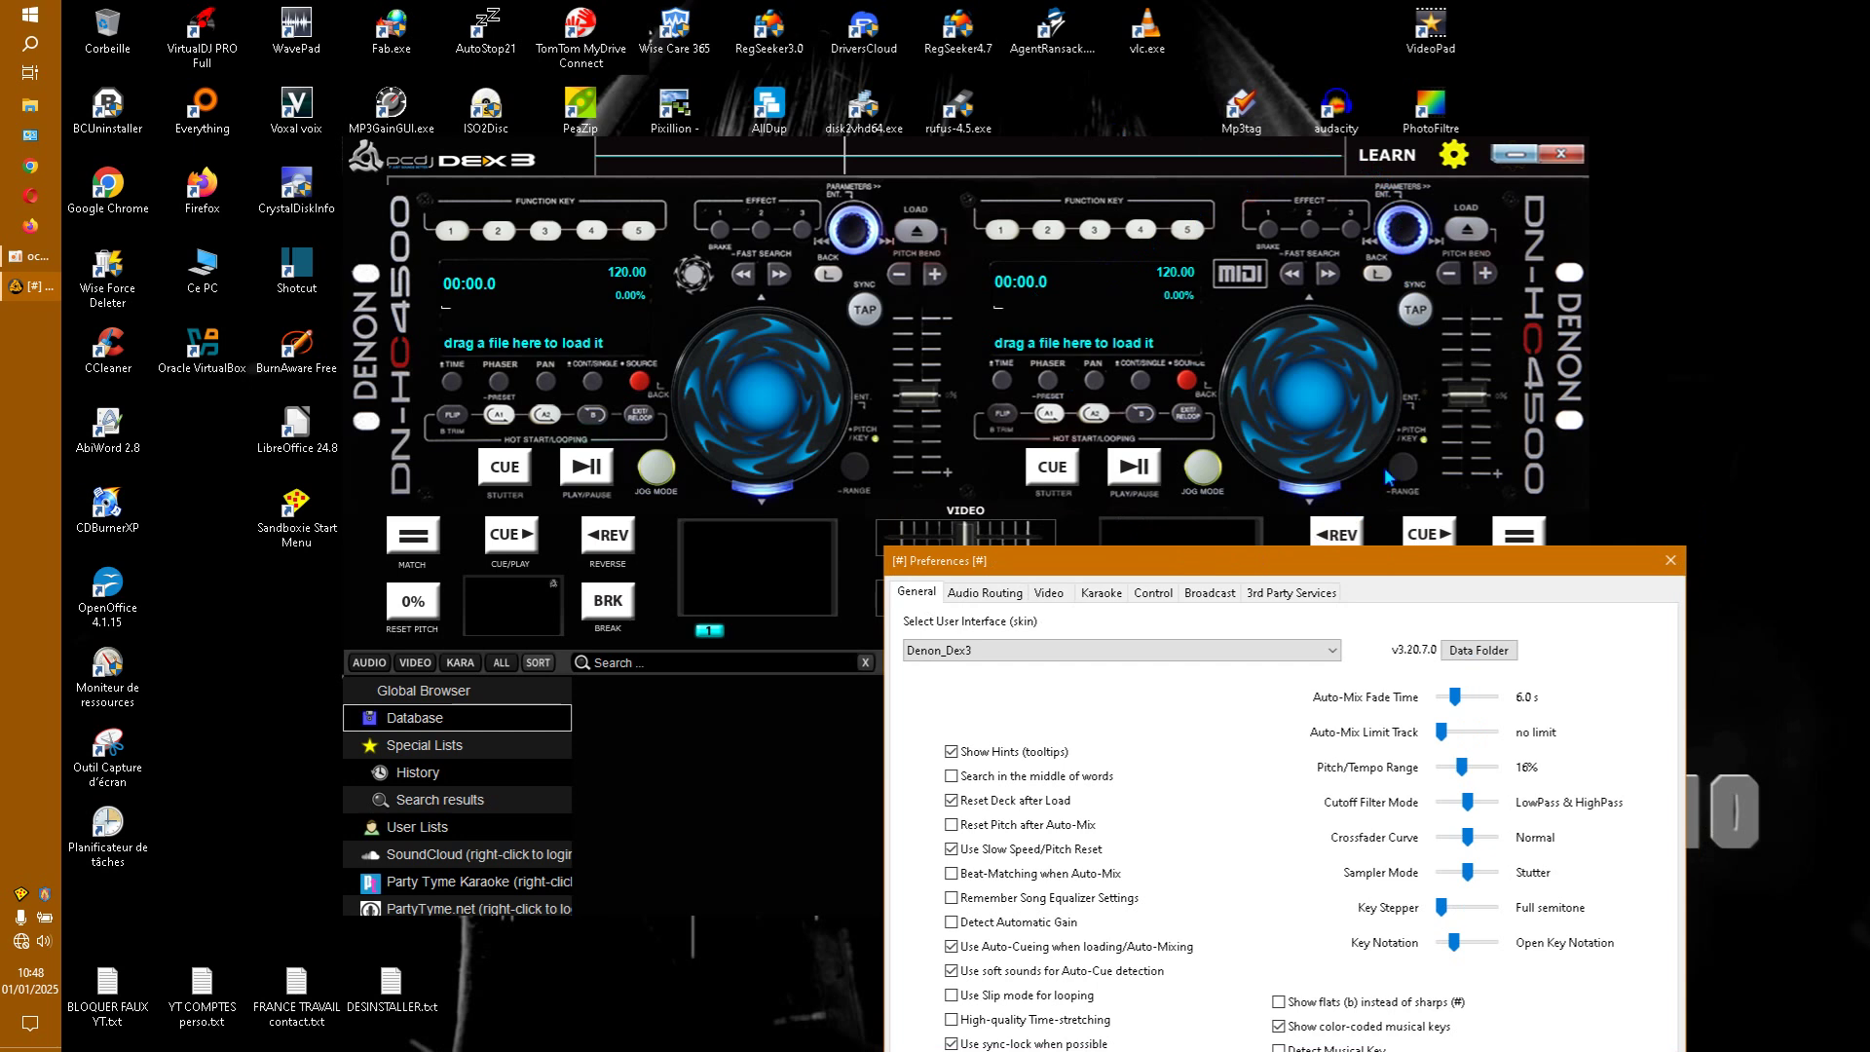
{"action": "left_click_drag", "start_coordinate": [1271, 568], "coordinate": [1272, 568]}
{"action": "left_click_drag", "start_coordinate": [954, 575], "coordinate": [954, 575]}
{"action": "left_click_drag", "start_coordinate": [1240, 567], "coordinate": [880, 84]}
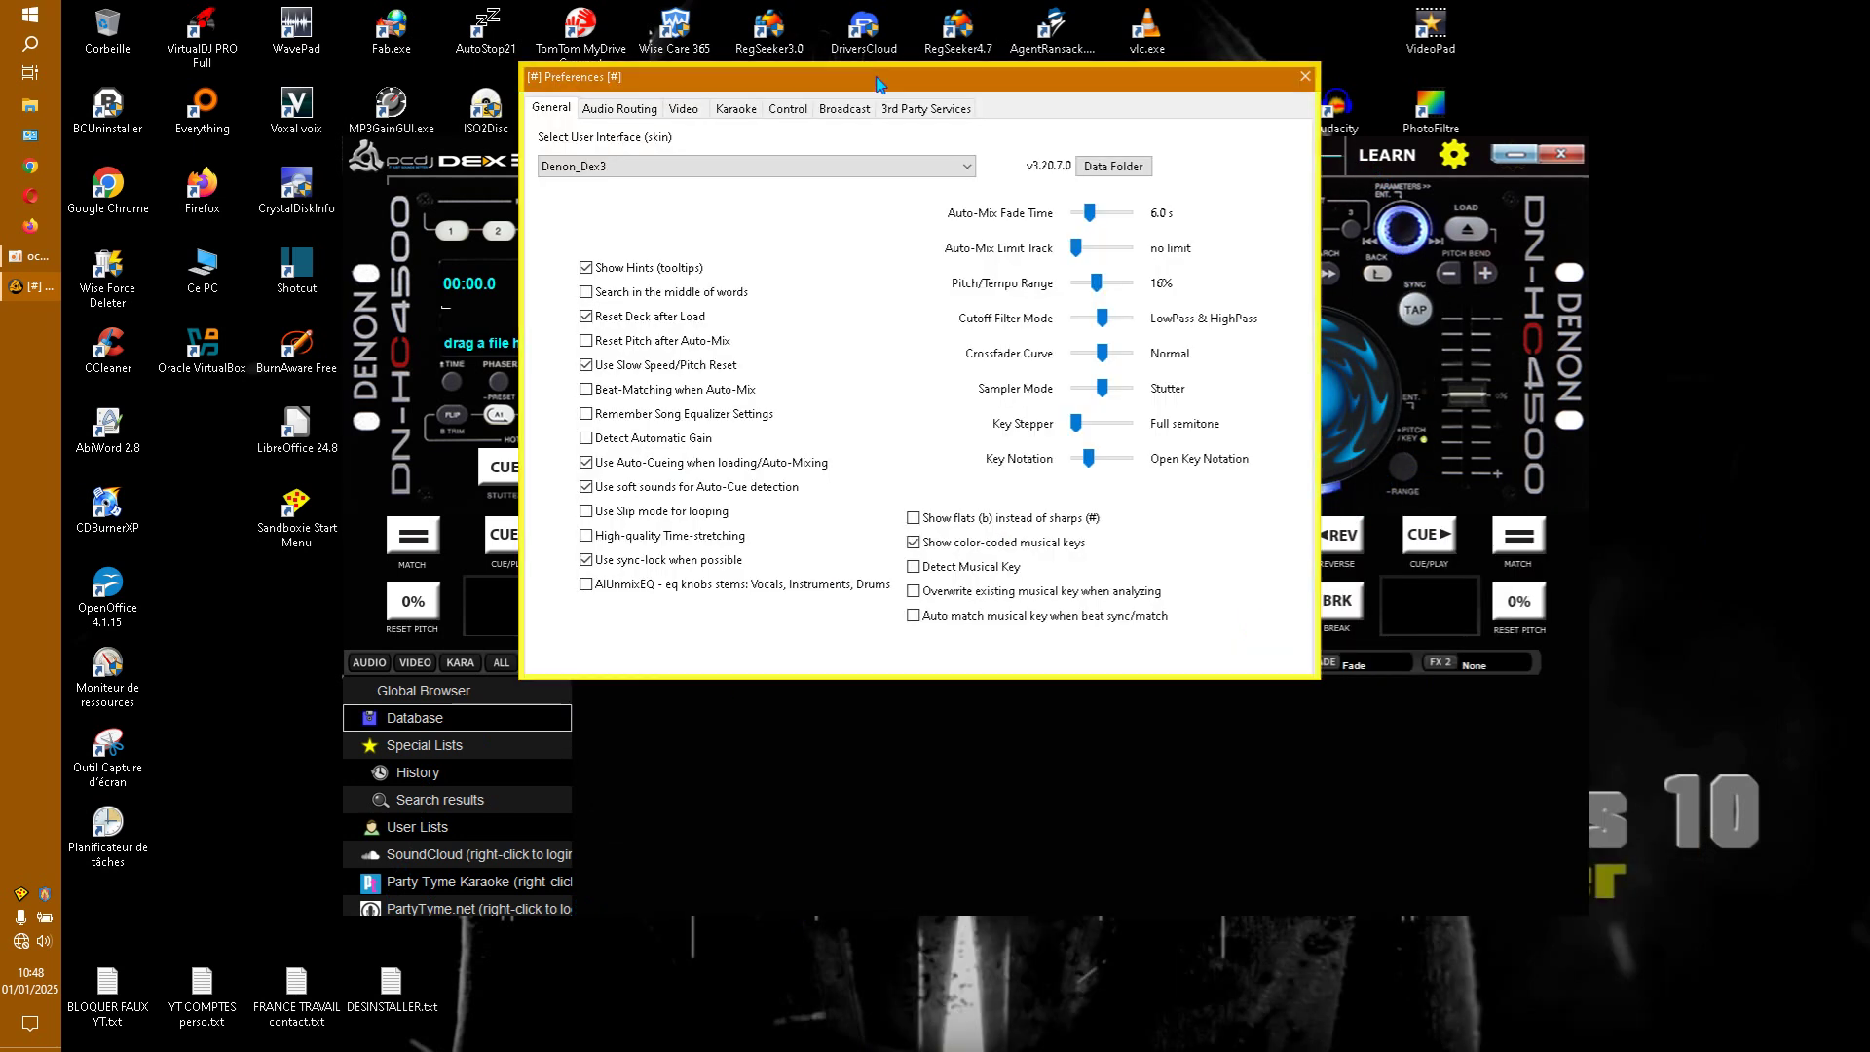
Try the Slam Dunks (2 decks) skin and its Slam Dunks (2 decks)-Tablet variant
{"action": "left_click", "coordinate": [866, 172]}
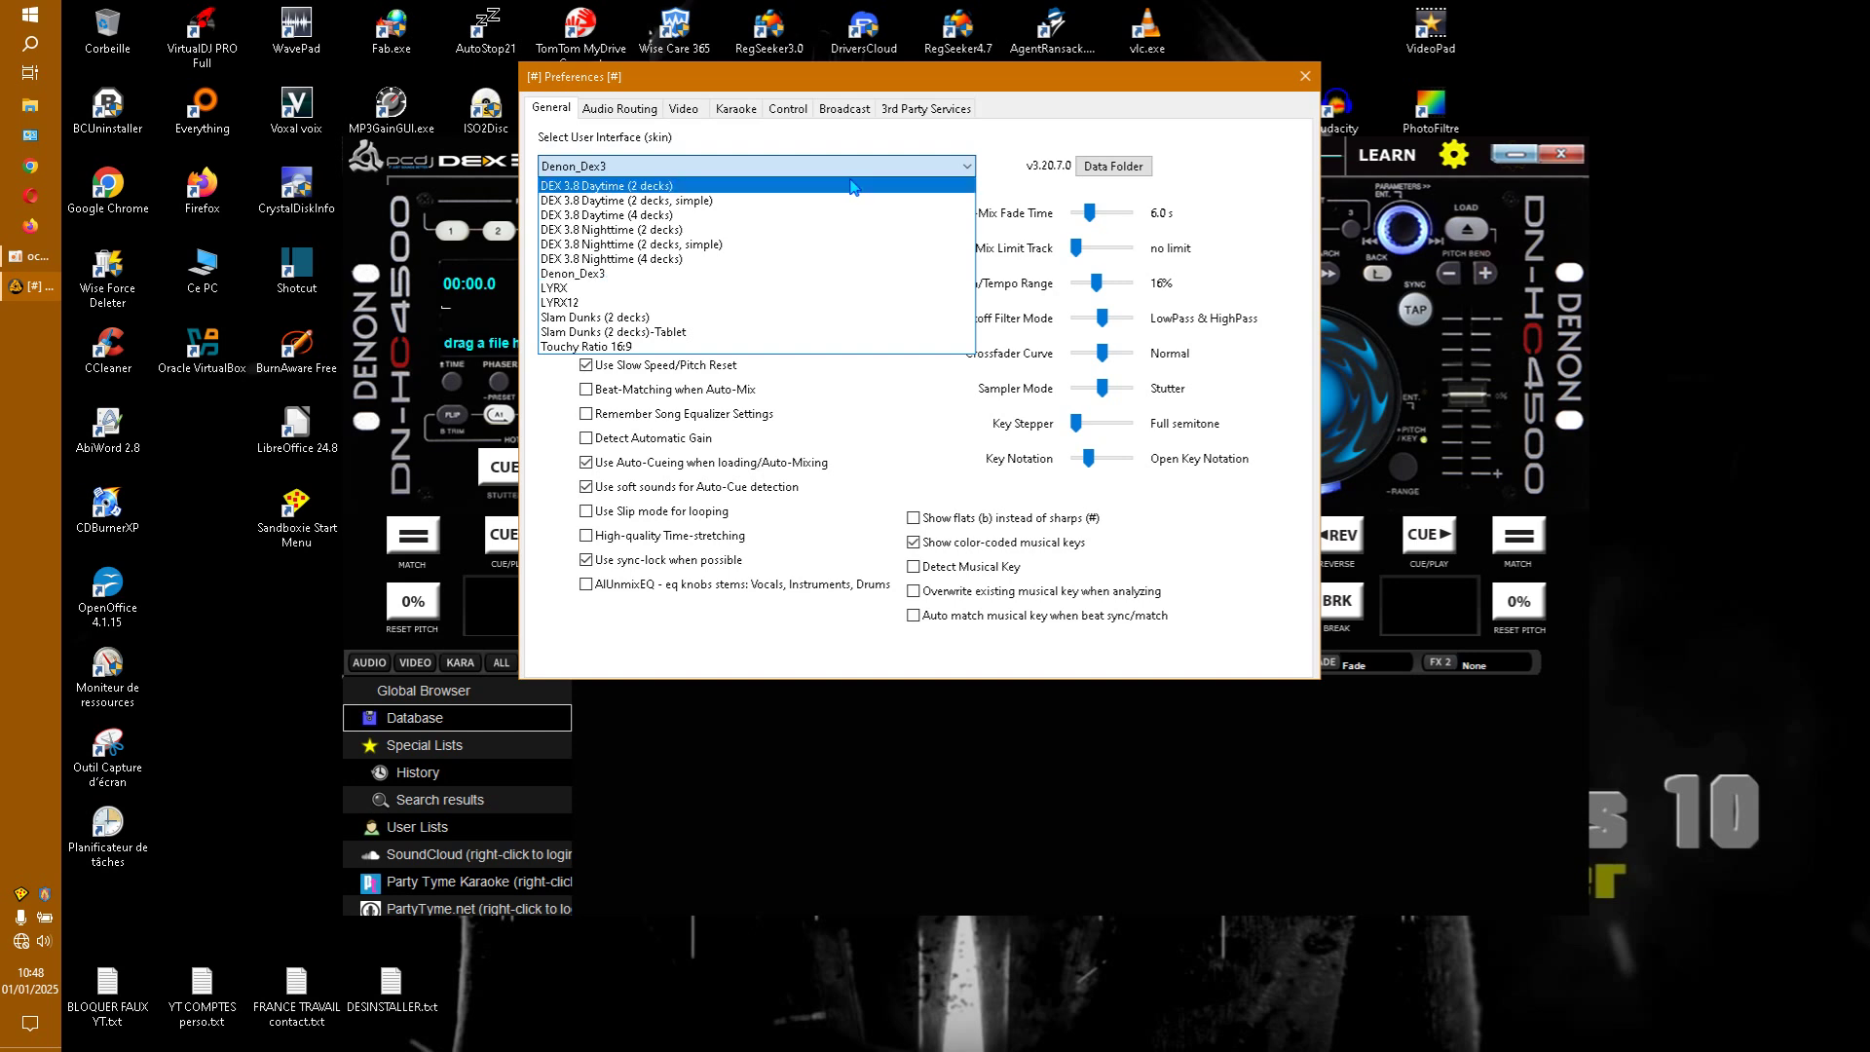
{"action": "left_click", "coordinate": [689, 318]}
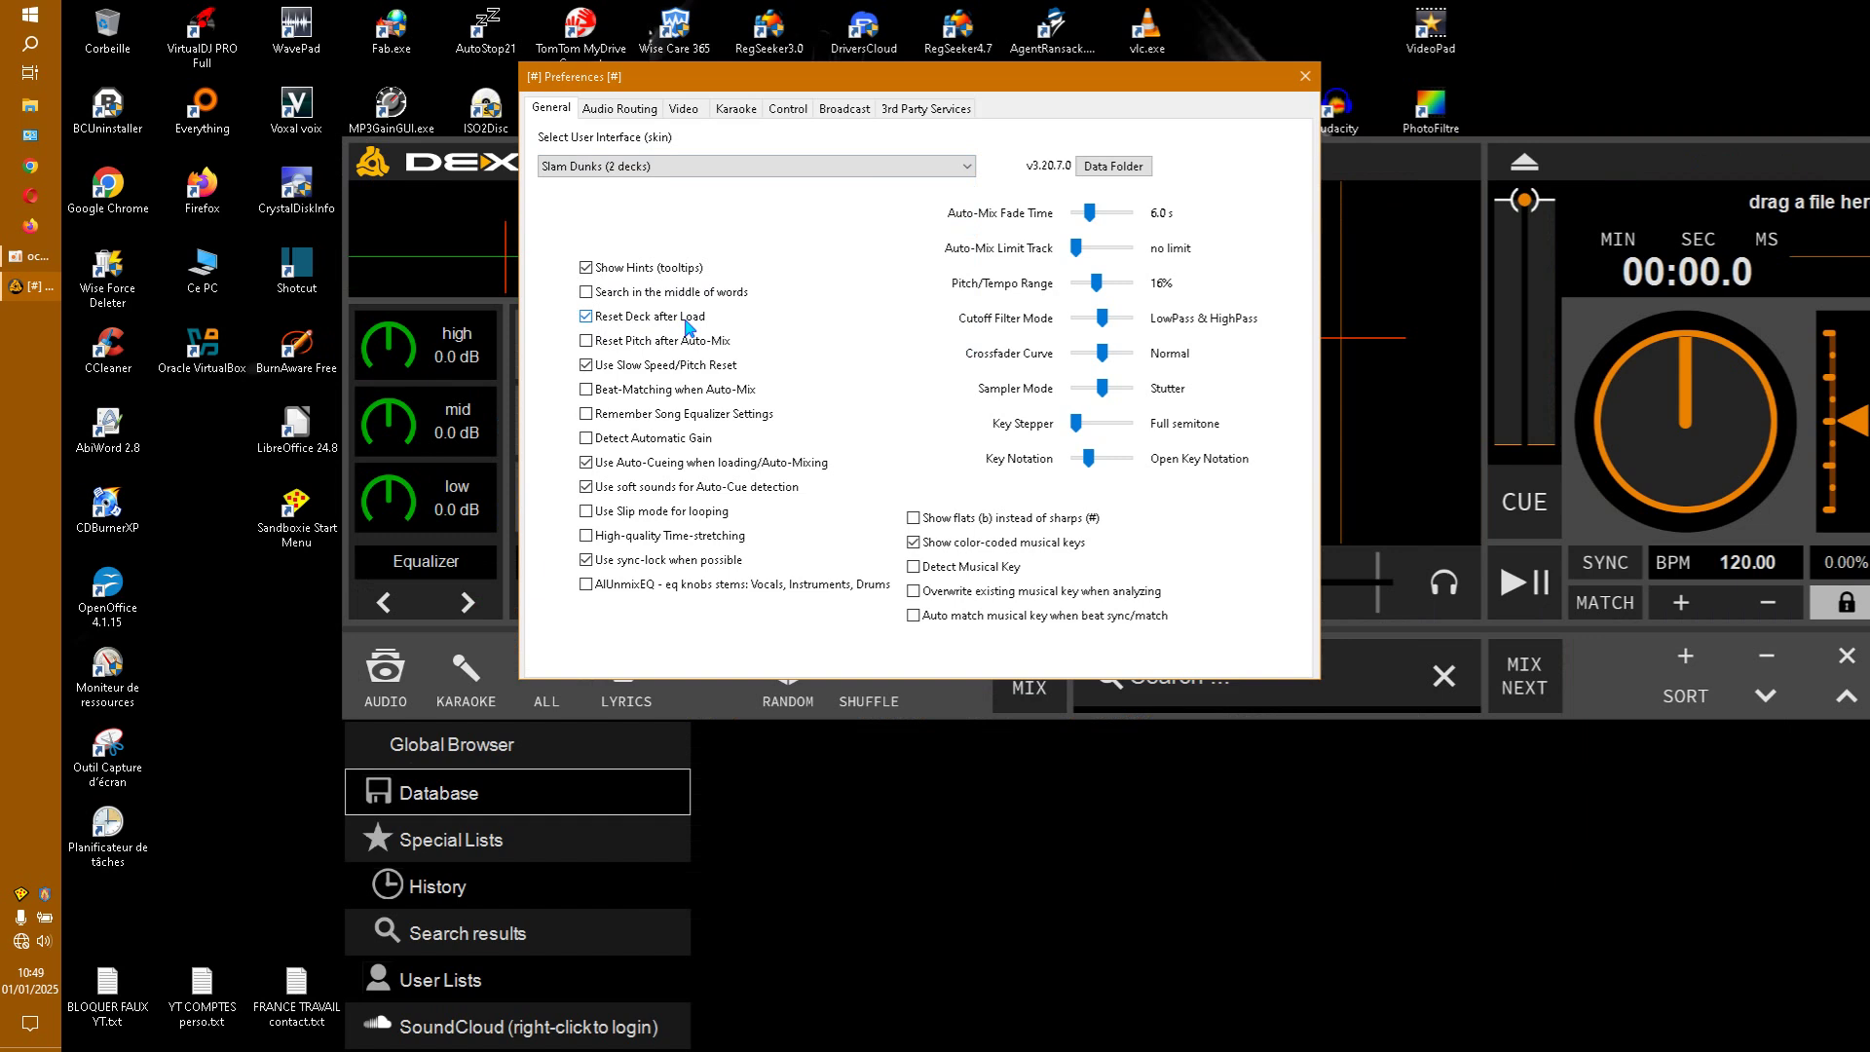
{"action": "mouse_move", "coordinate": [1040, 84]}
{"action": "left_mouse_down"}
{"action": "mouse_move", "coordinate": [854, 231]}
{"action": "mouse_move", "coordinate": [540, 407]}
{"action": "mouse_move", "coordinate": [413, 585]}
{"action": "mouse_move", "coordinate": [969, 235]}
{"action": "mouse_move", "coordinate": [1023, 184]}
{"action": "mouse_move", "coordinate": [1015, 93]}
{"action": "left_mouse_up"}
{"action": "left_click", "coordinate": [931, 185]}
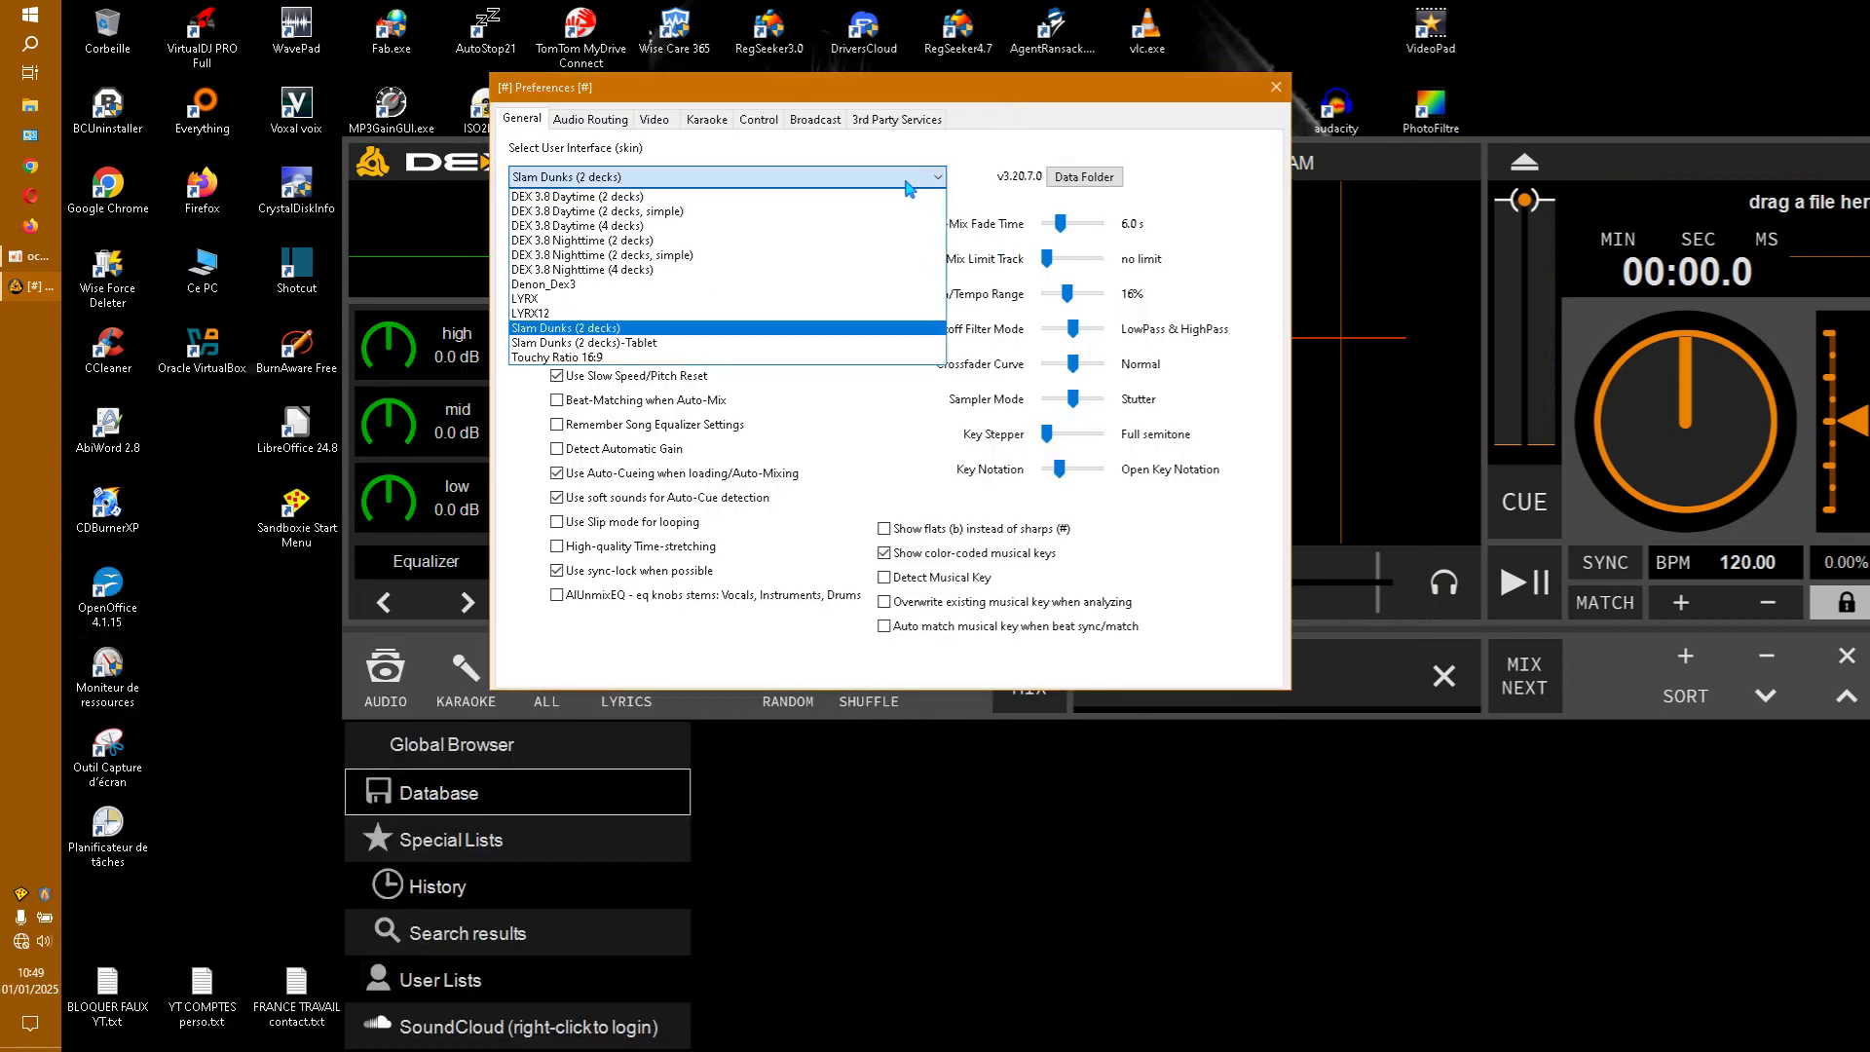
{"action": "left_click", "coordinate": [622, 344]}
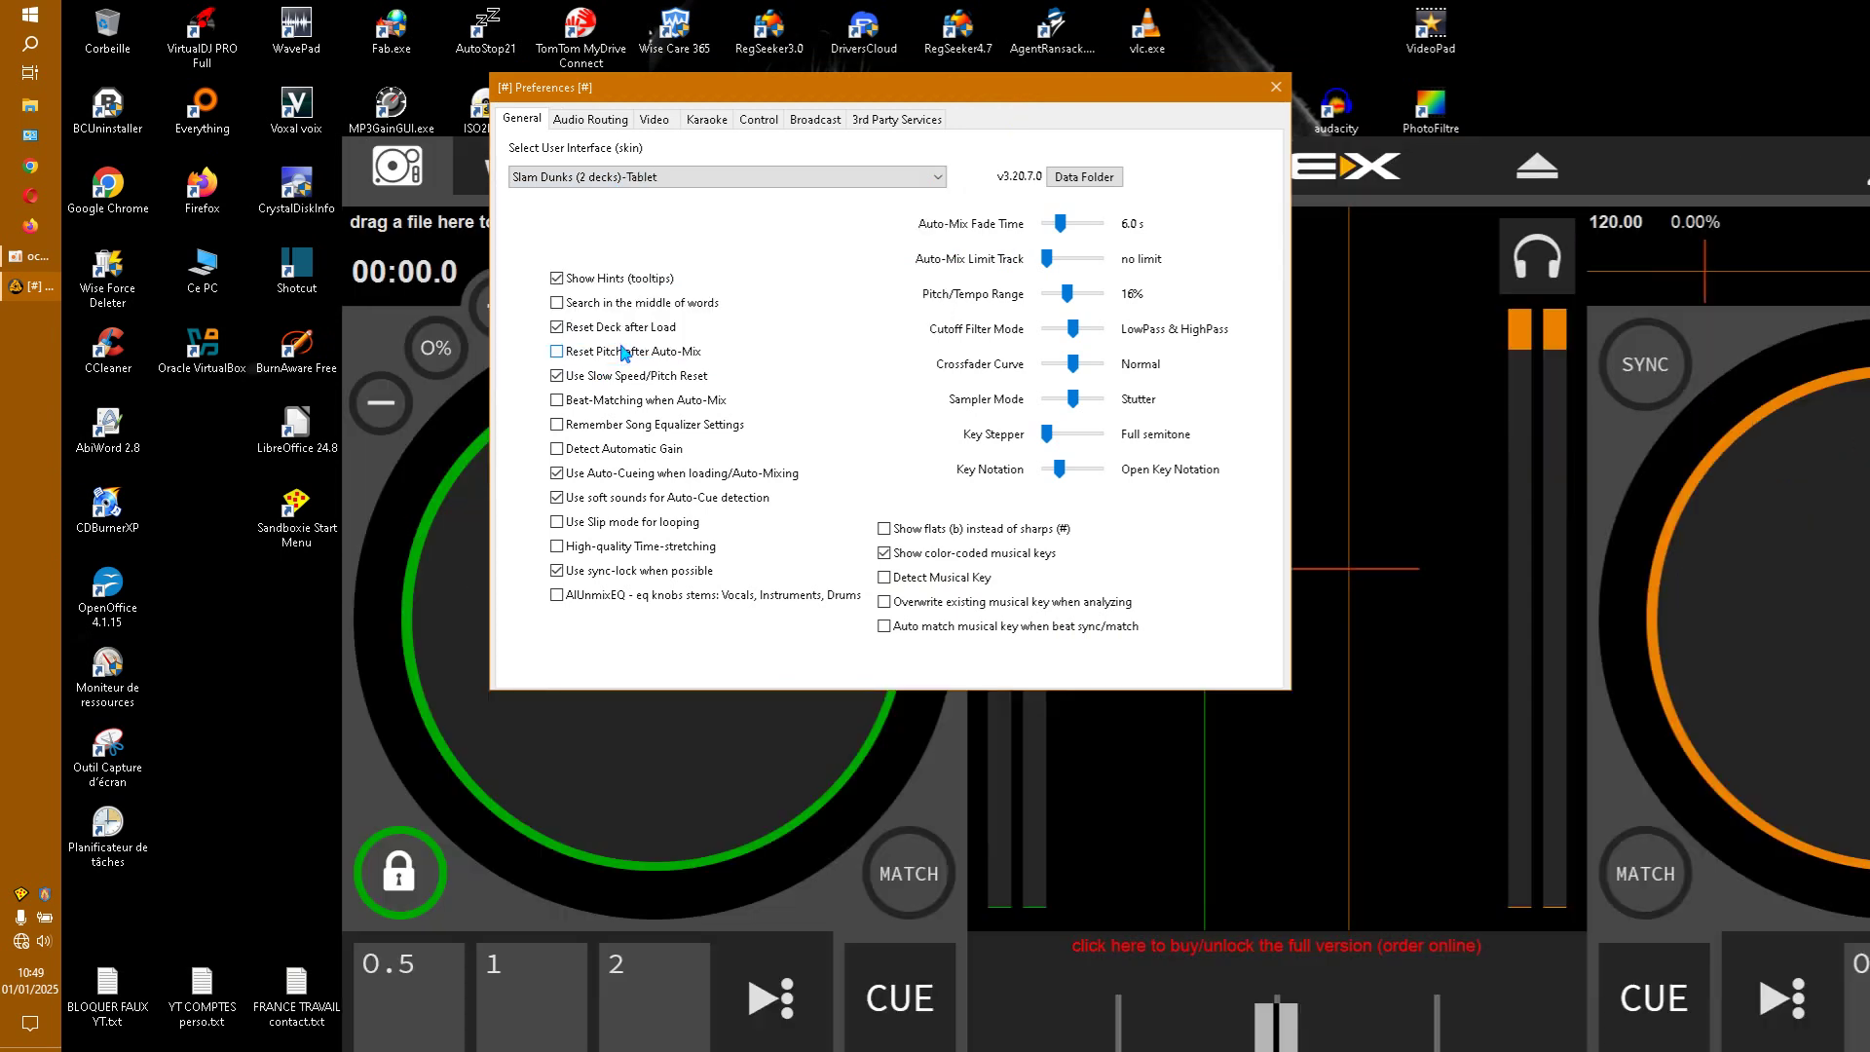
Reposition the preferences window and switch the skin back to Denon_Dex3
{"action": "left_click_drag", "start_coordinate": [968, 93], "coordinate": [938, 151]}
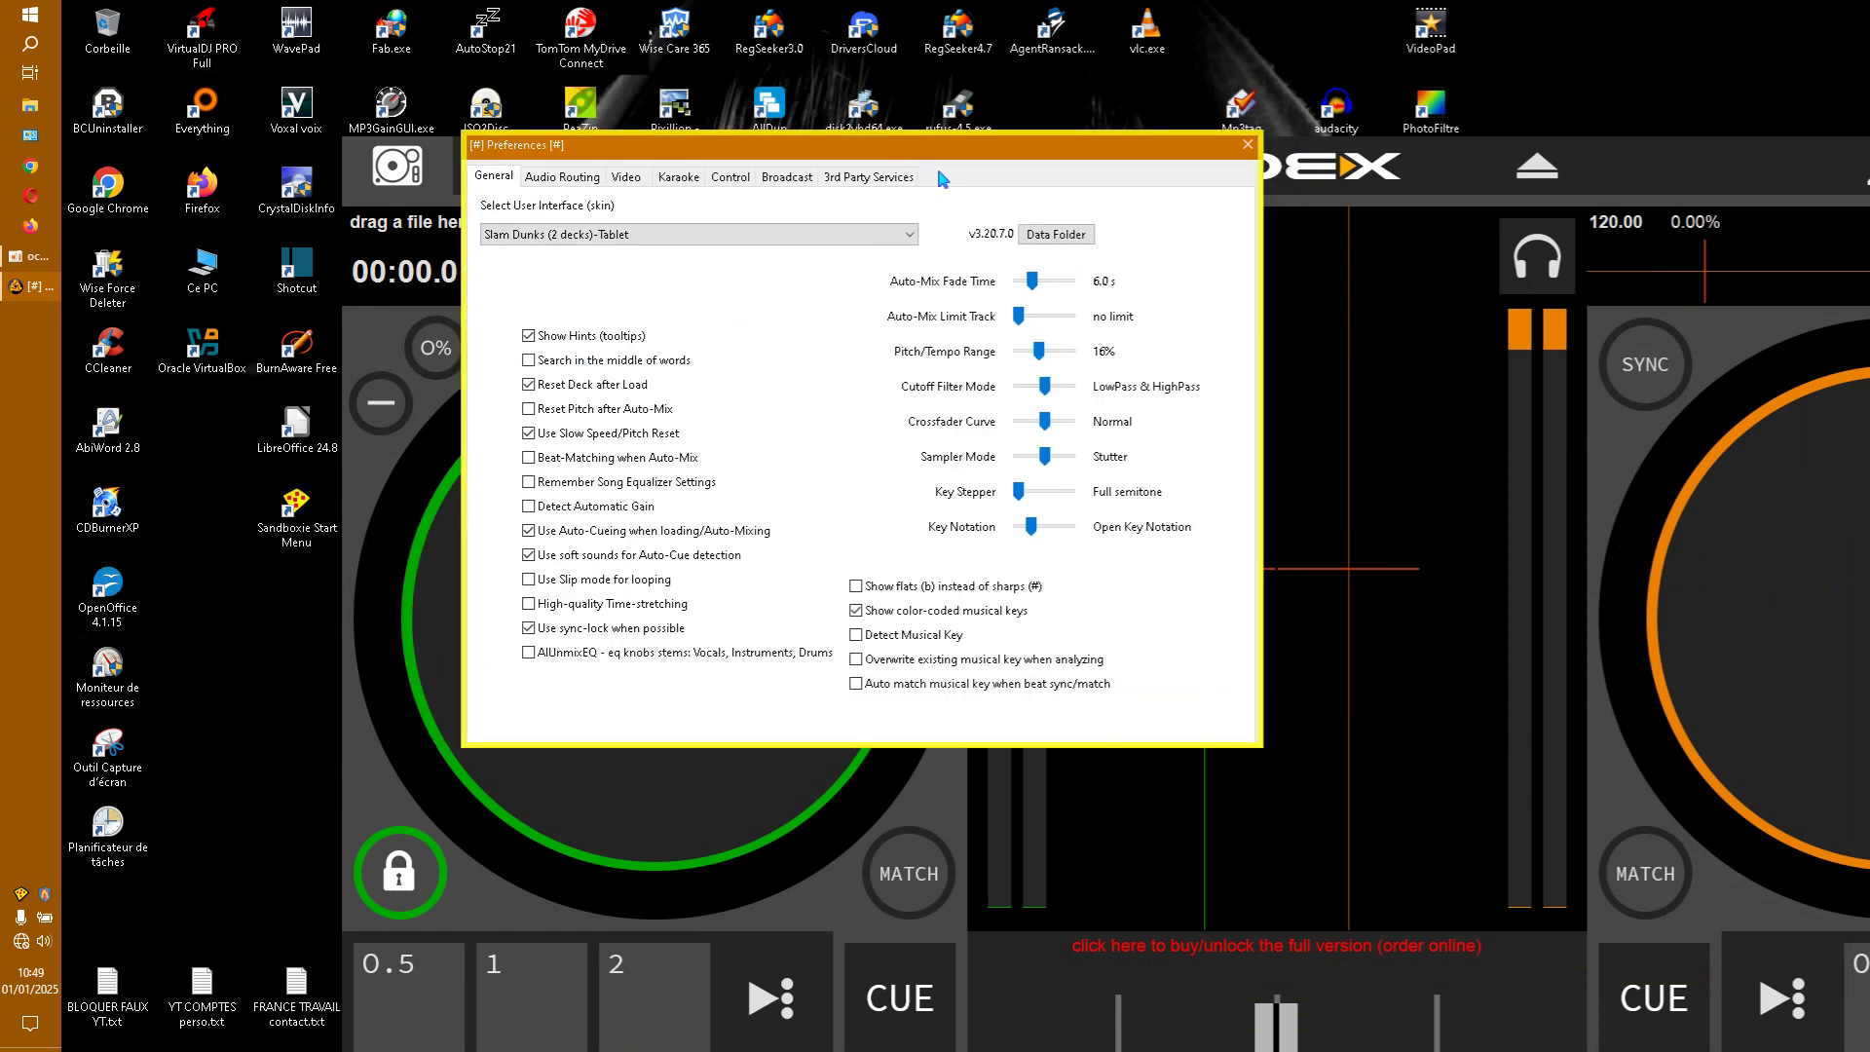
{"action": "left_click", "coordinate": [881, 235]}
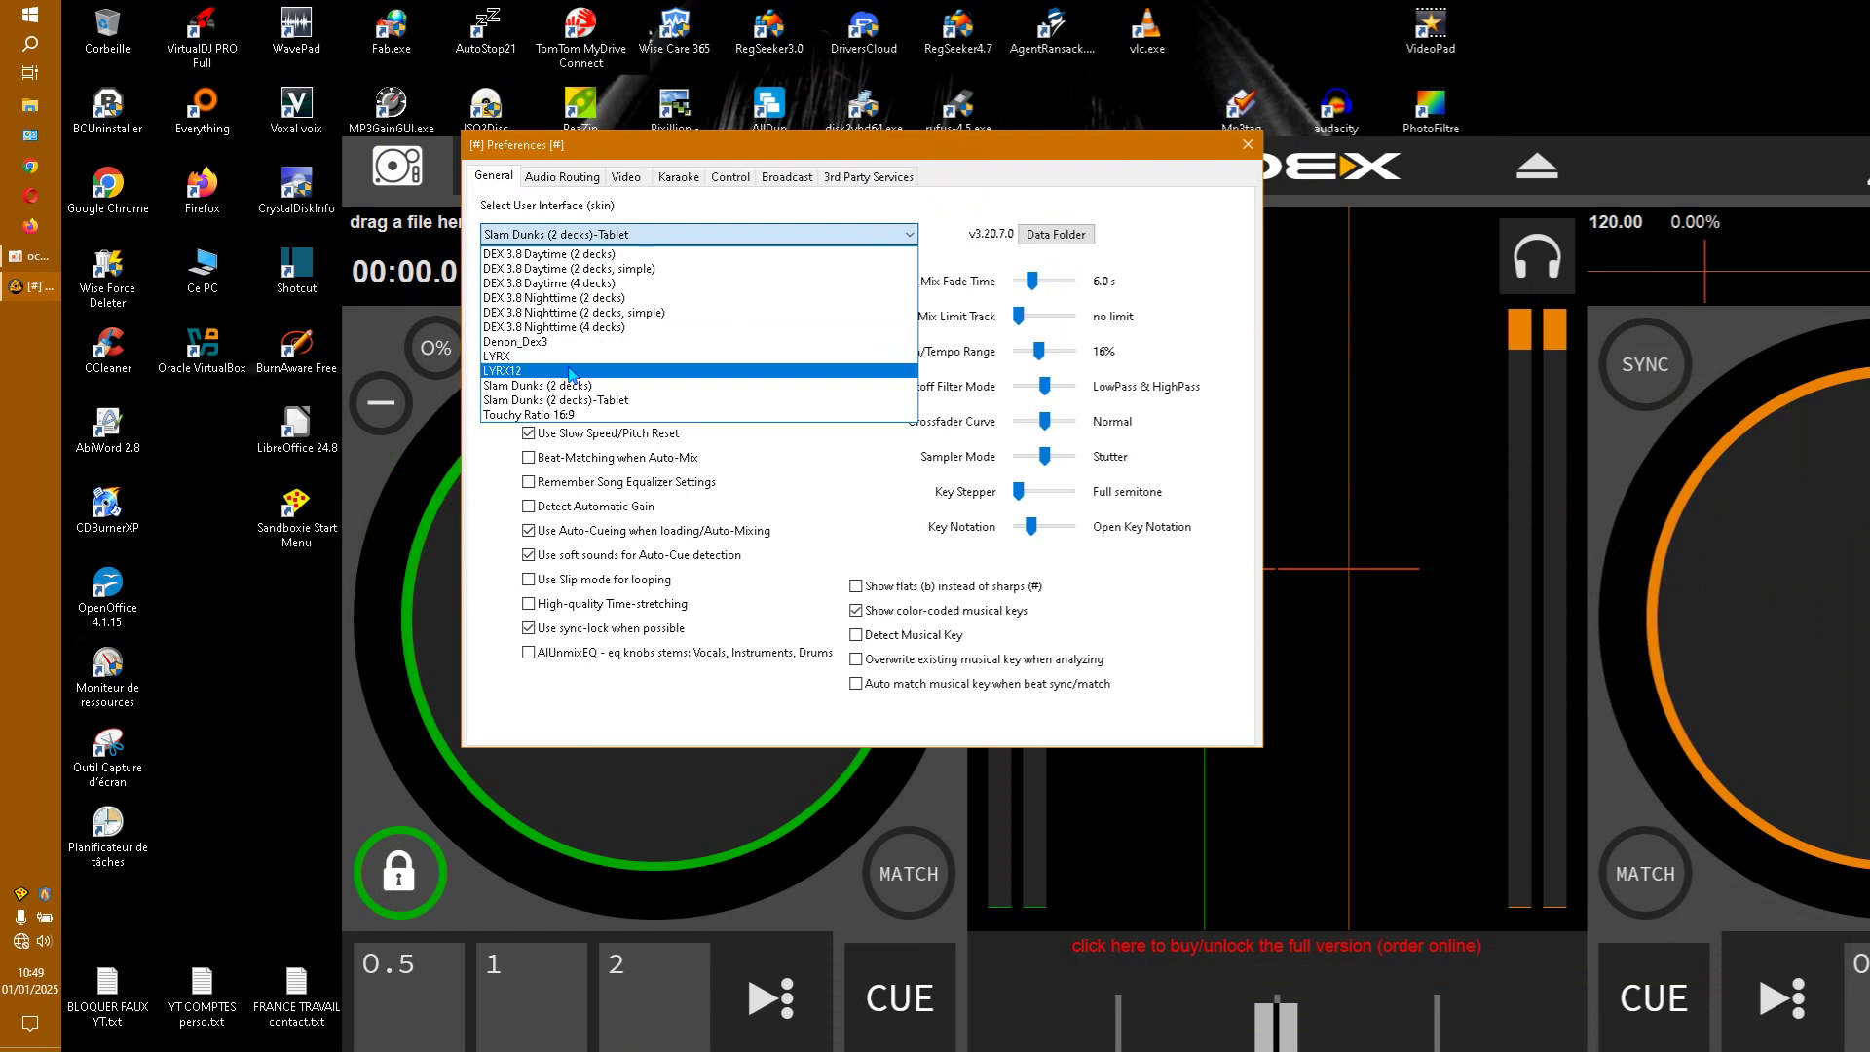
{"action": "left_click", "coordinate": [553, 342]}
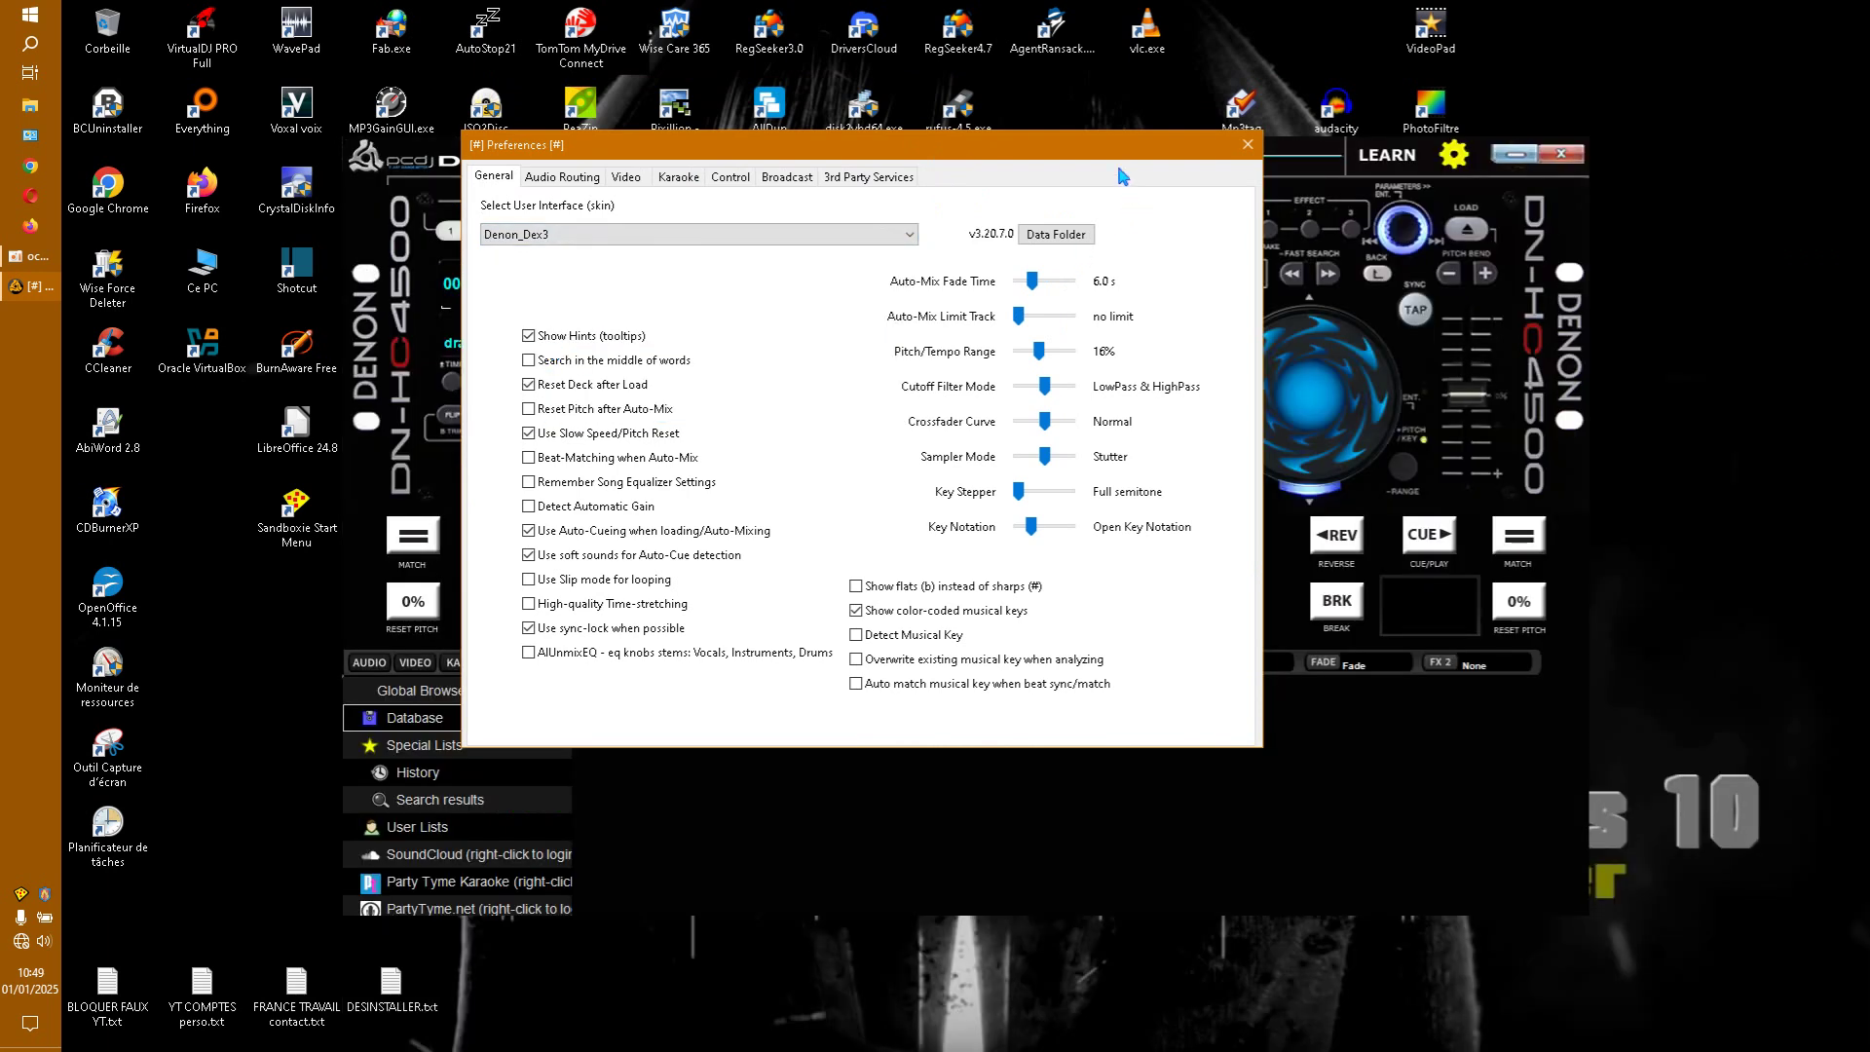
Set the user interface skin to Touchy Ratio 16:9 and close the preferences
{"action": "left_click", "coordinate": [910, 235]}
{"action": "left_click", "coordinate": [534, 415]}
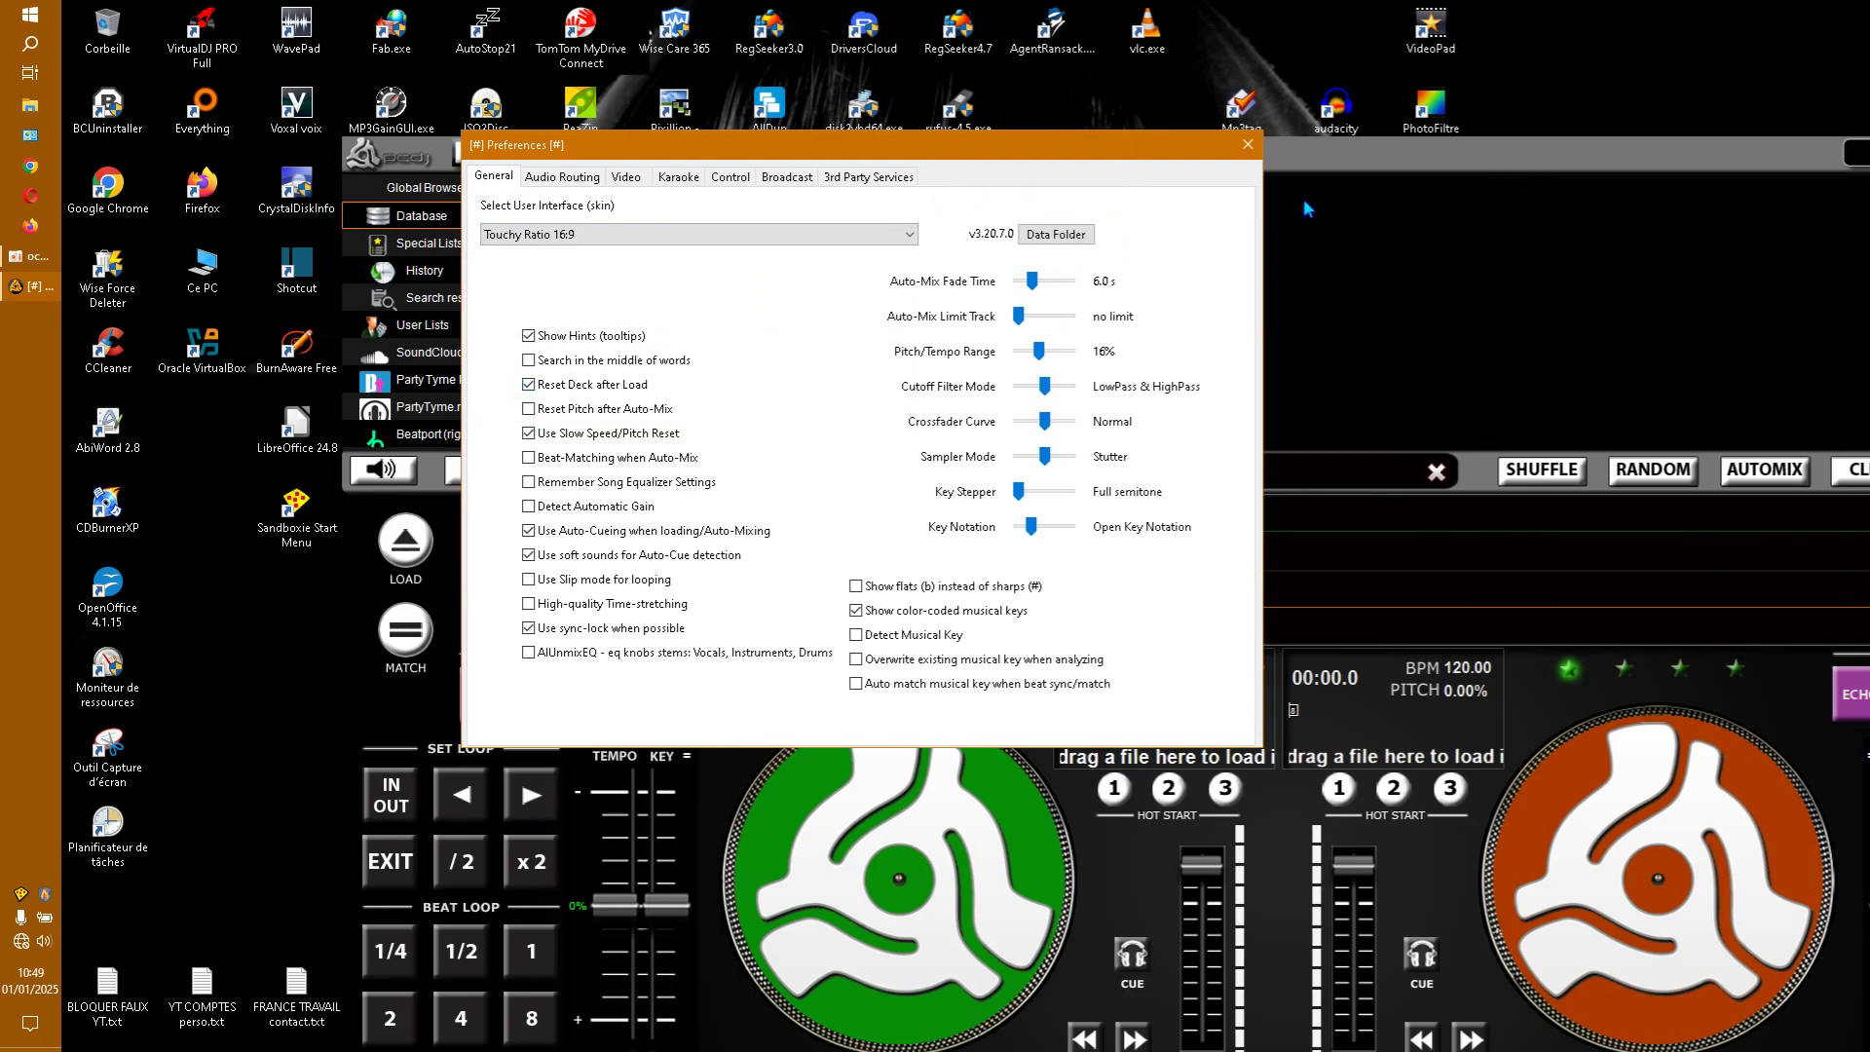
{"action": "left_click", "coordinate": [1248, 147]}
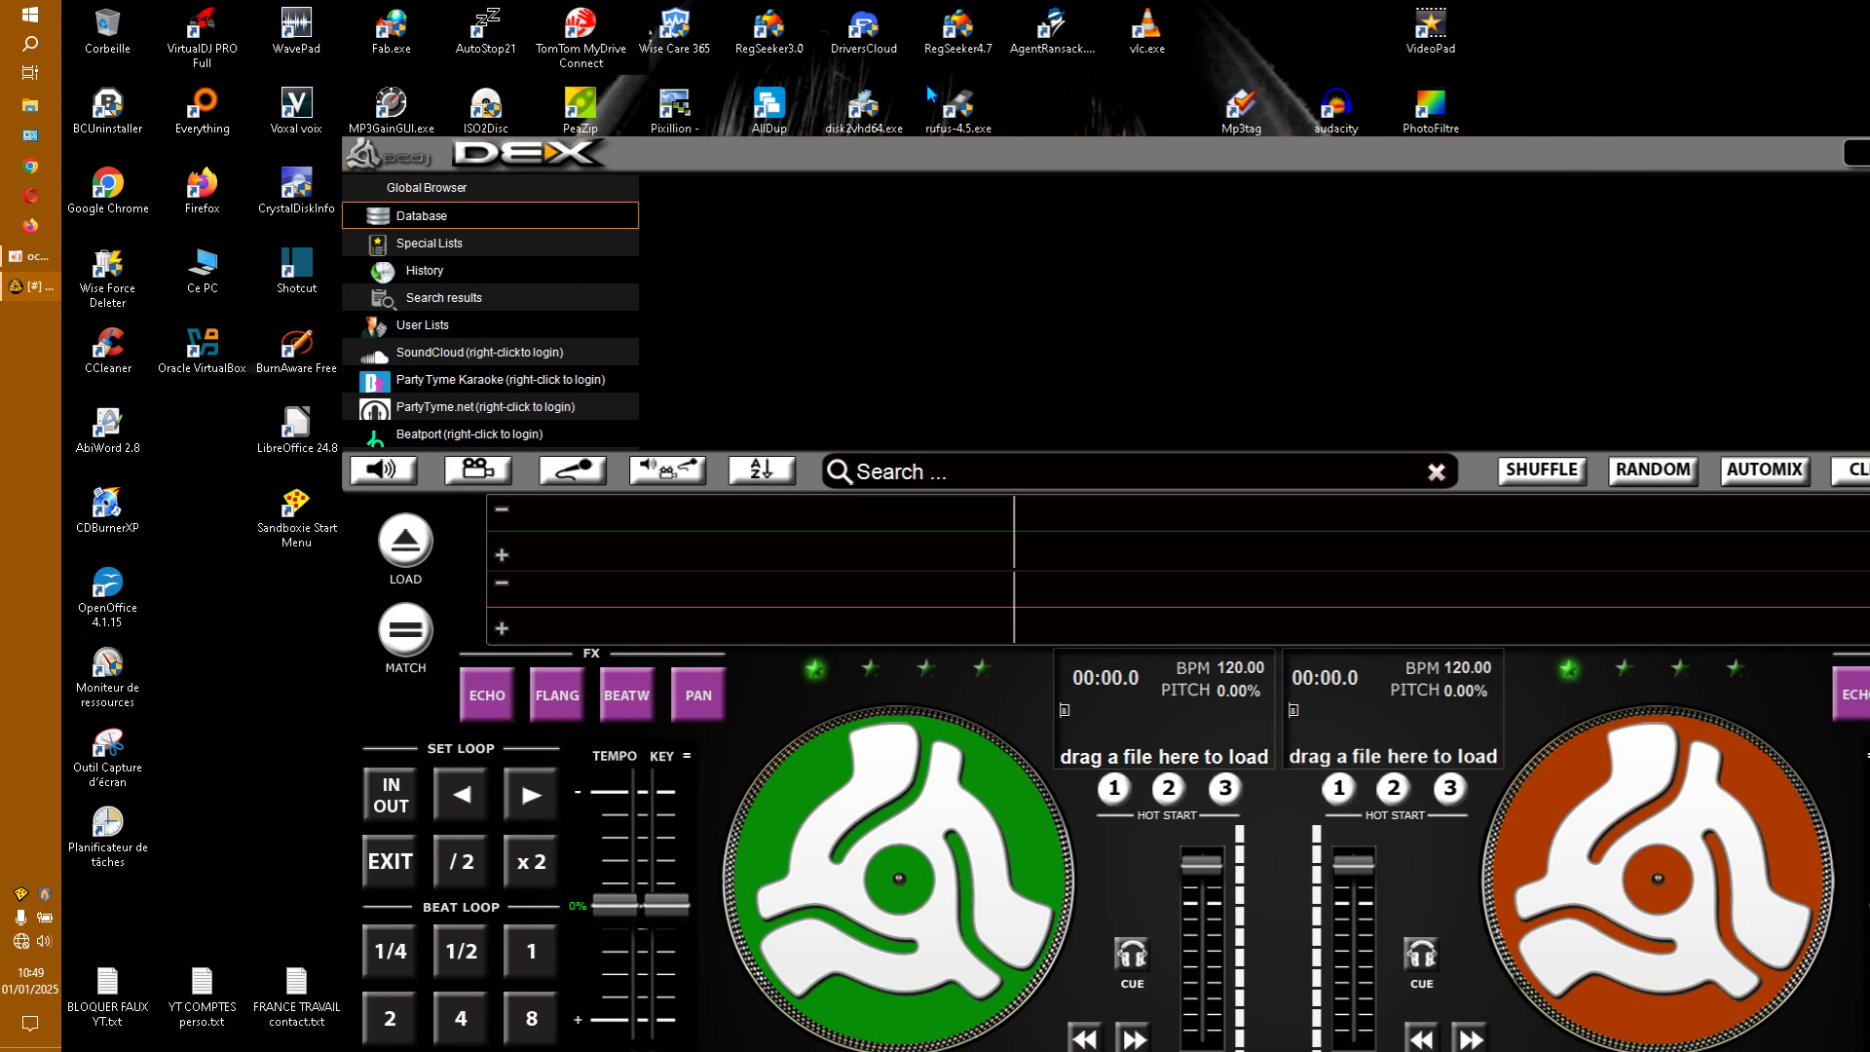
Close the running DEX 3 window and confirm quitting
{"action": "left_click", "coordinate": [119, 193]}
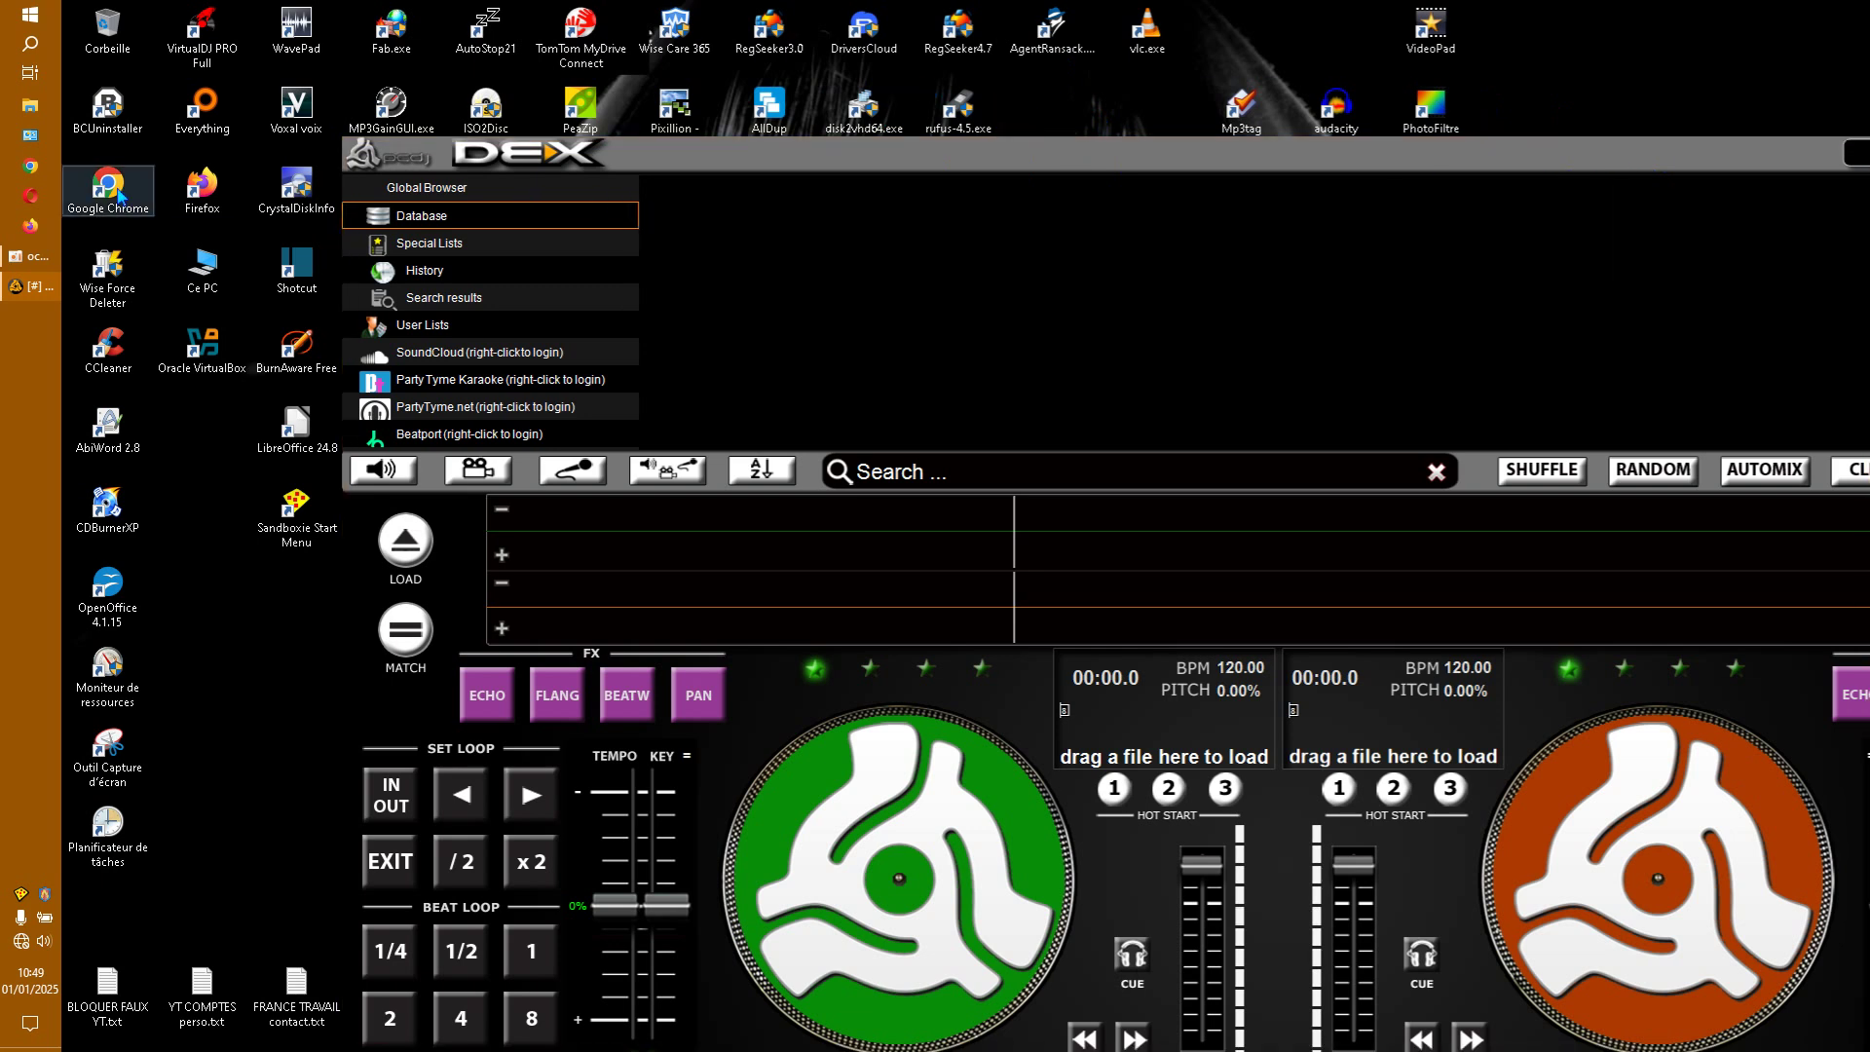
{"action": "right_click", "coordinate": [37, 284]}
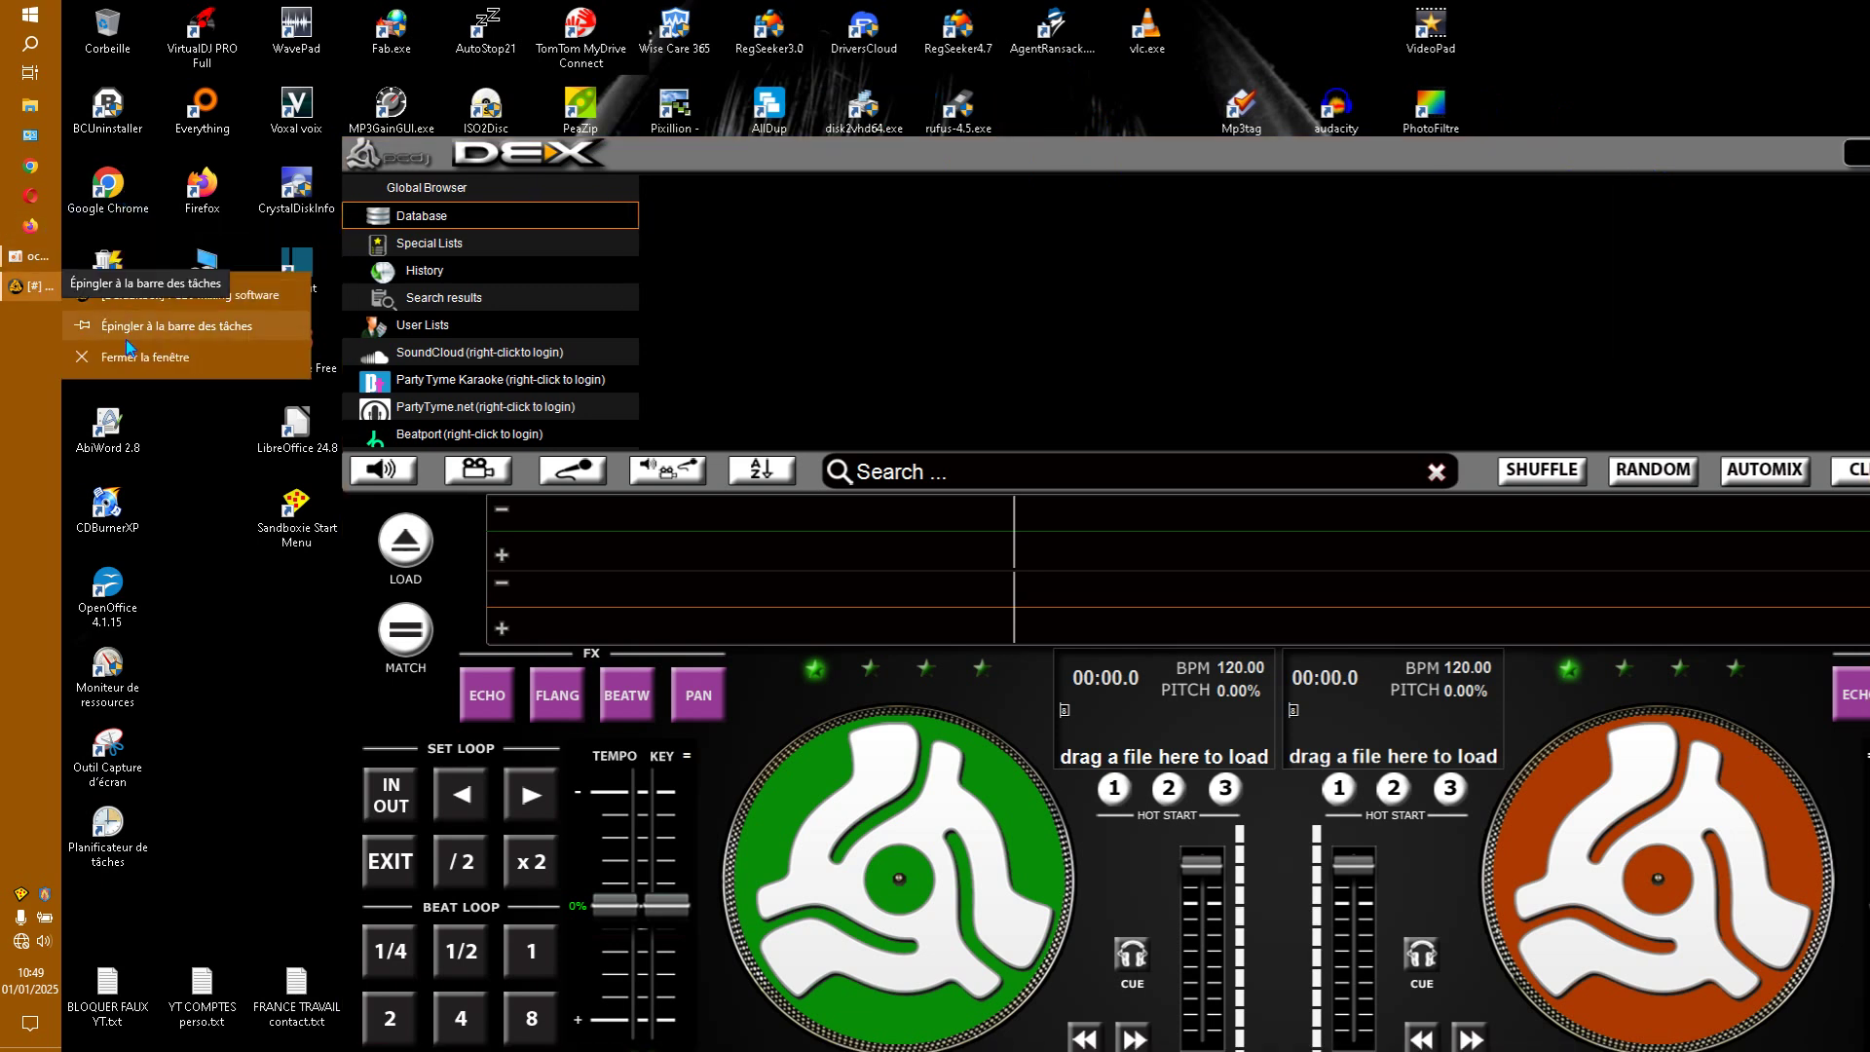
{"action": "left_click", "coordinate": [127, 359]}
{"action": "left_click", "coordinate": [1300, 667]}
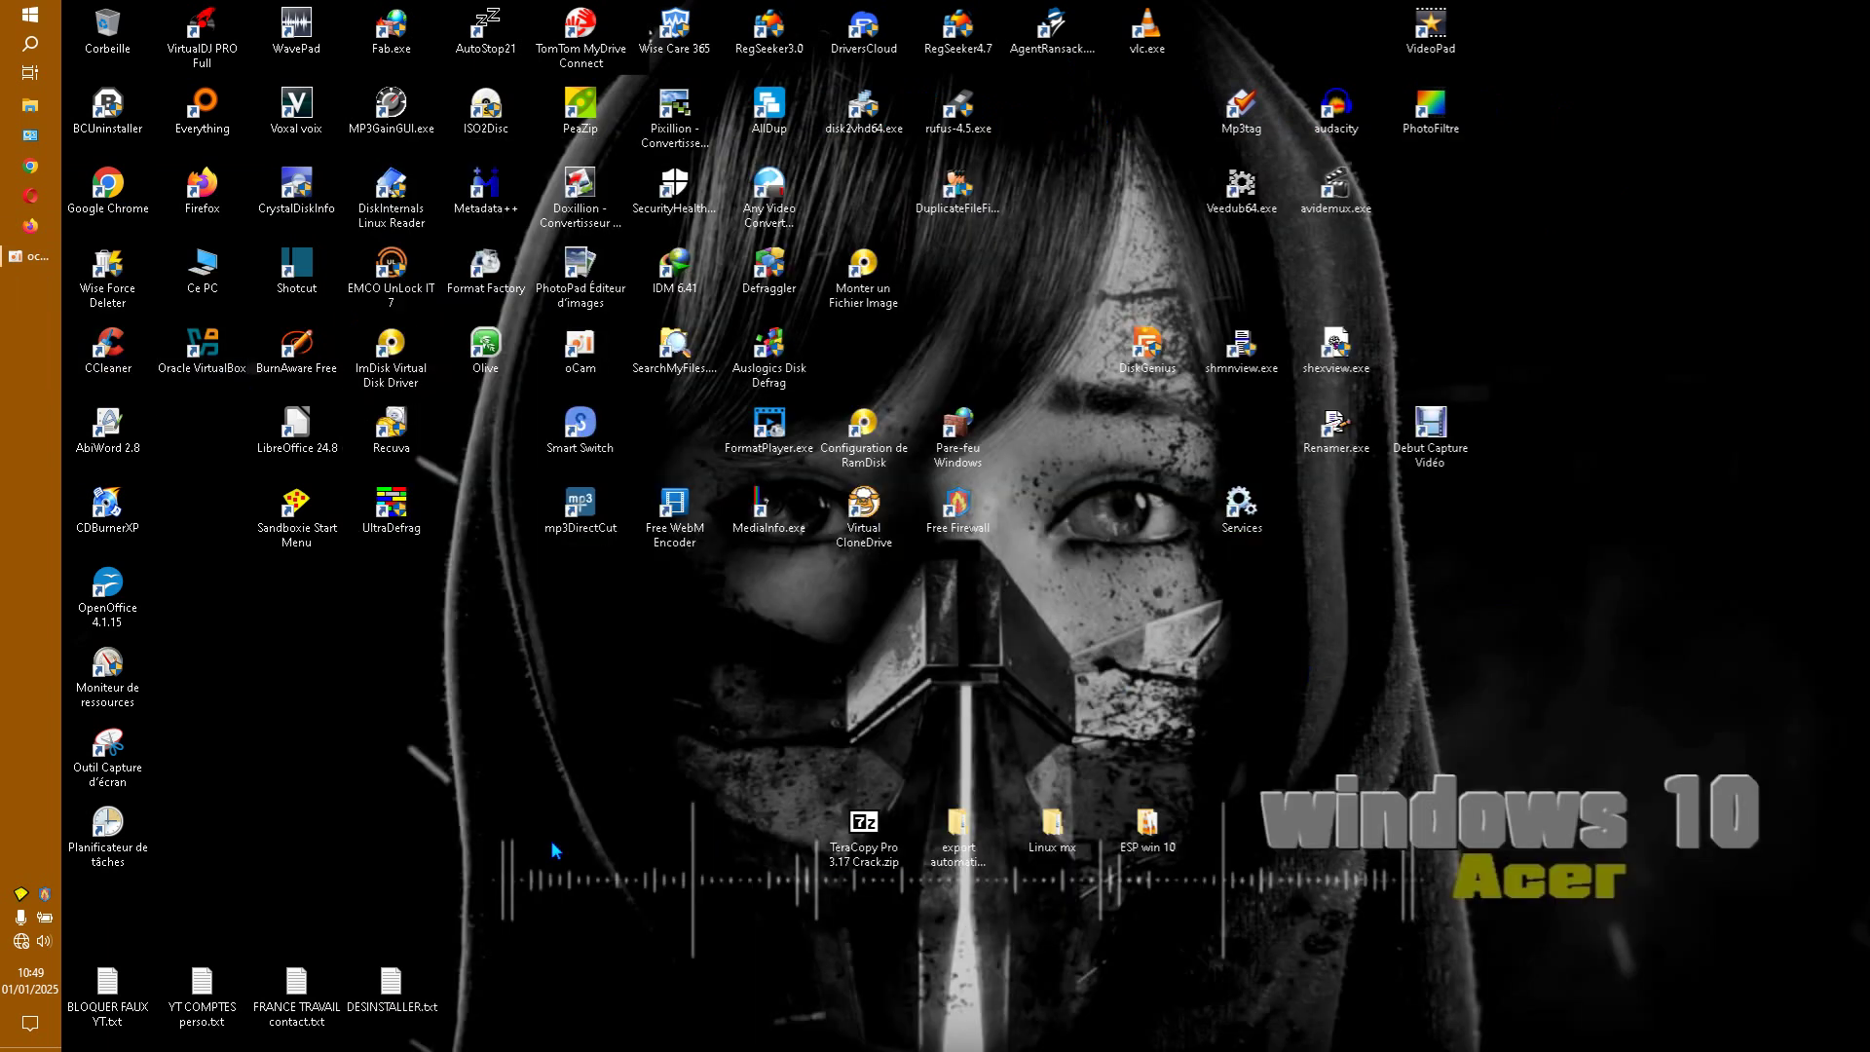
Relaunch DEX 3 from the desktop shortcuts of the DefaultBox sandbox and start a demo session
{"action": "right_click", "coordinate": [24, 895]}
{"action": "mouse_move", "coordinate": [102, 940]}
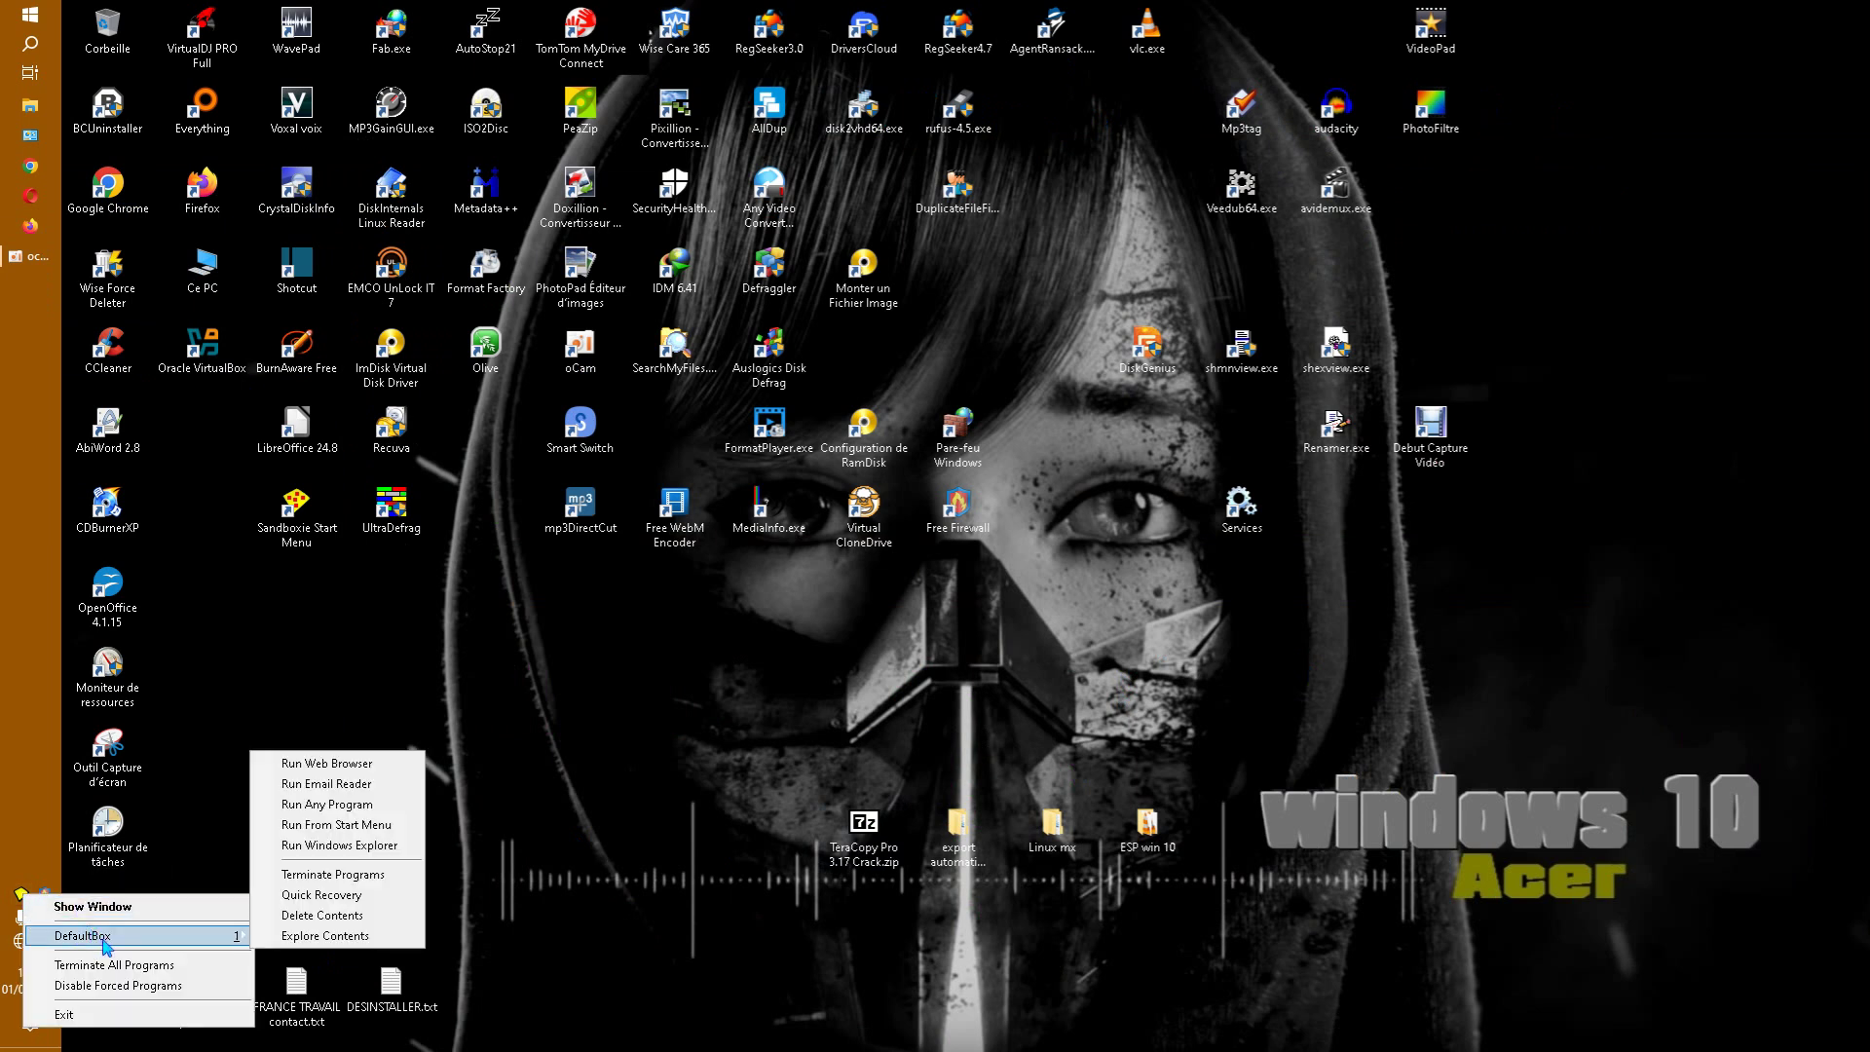
{"action": "left_click", "coordinate": [331, 826]}
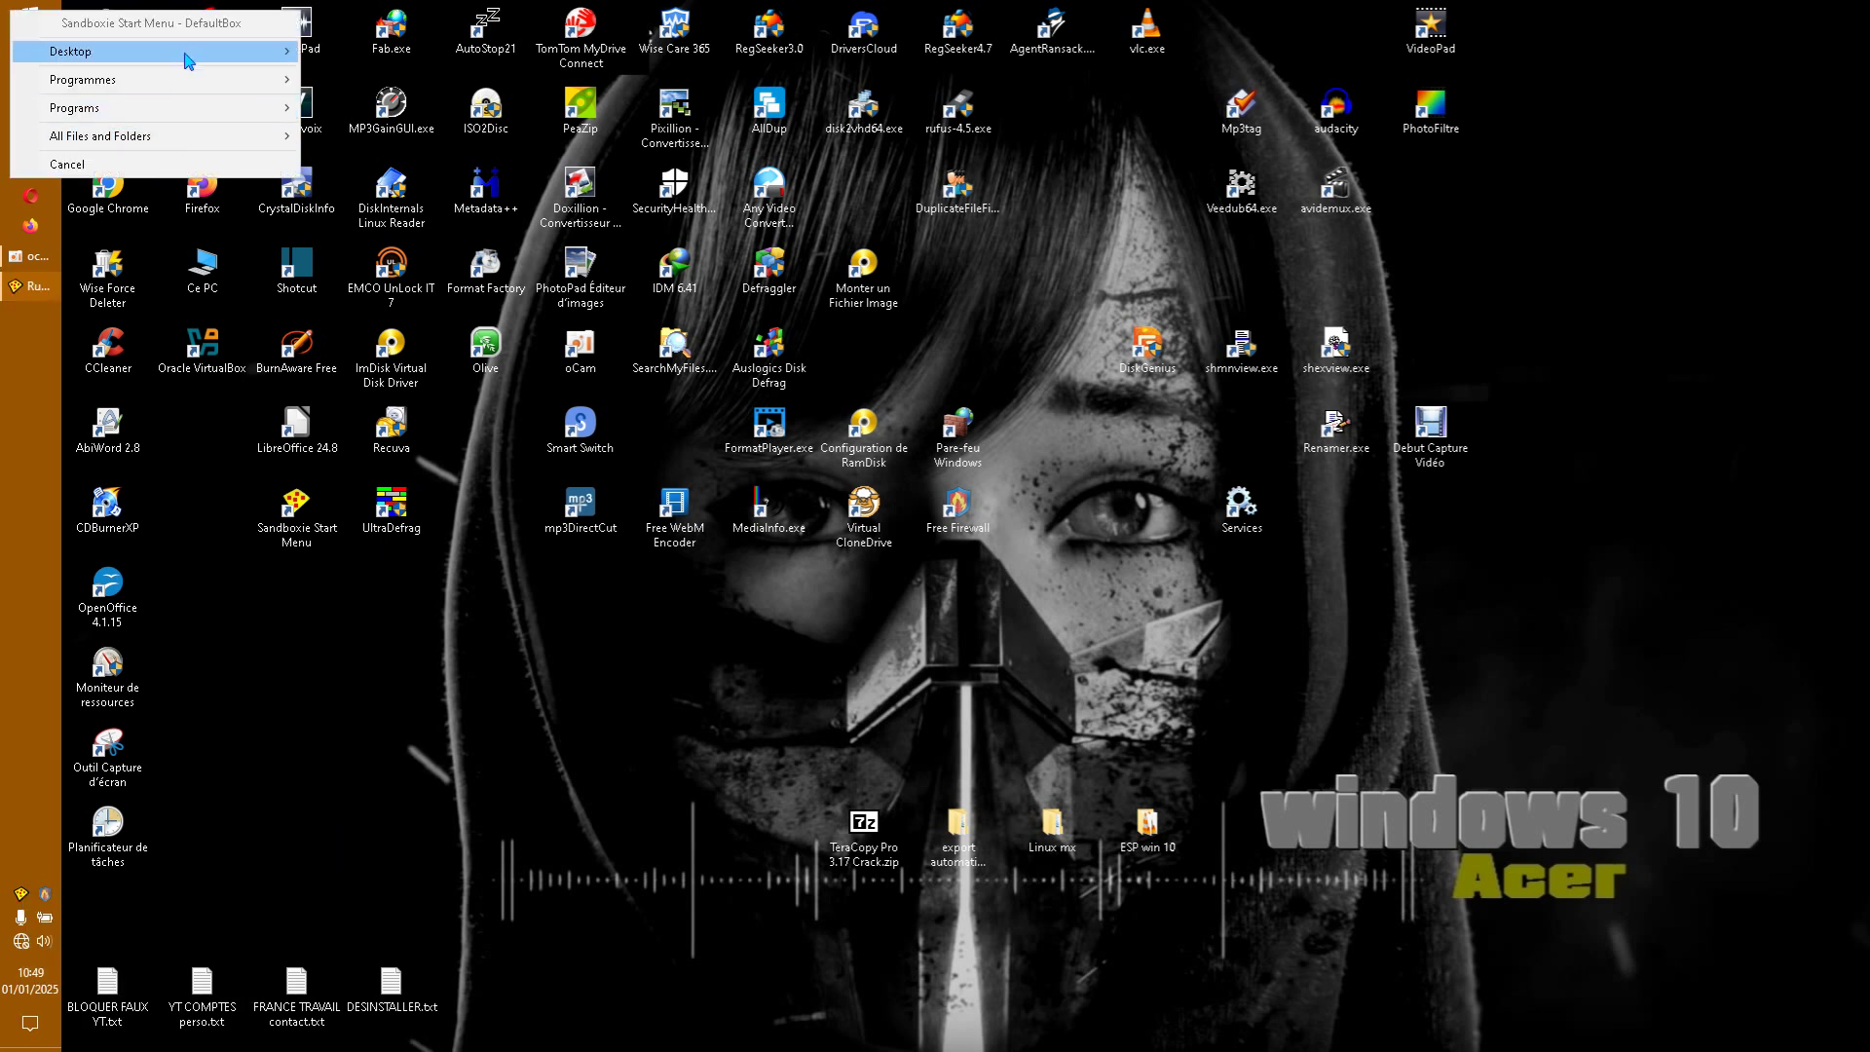
{"action": "mouse_move", "coordinate": [188, 60]}
{"action": "left_click", "coordinate": [347, 73]}
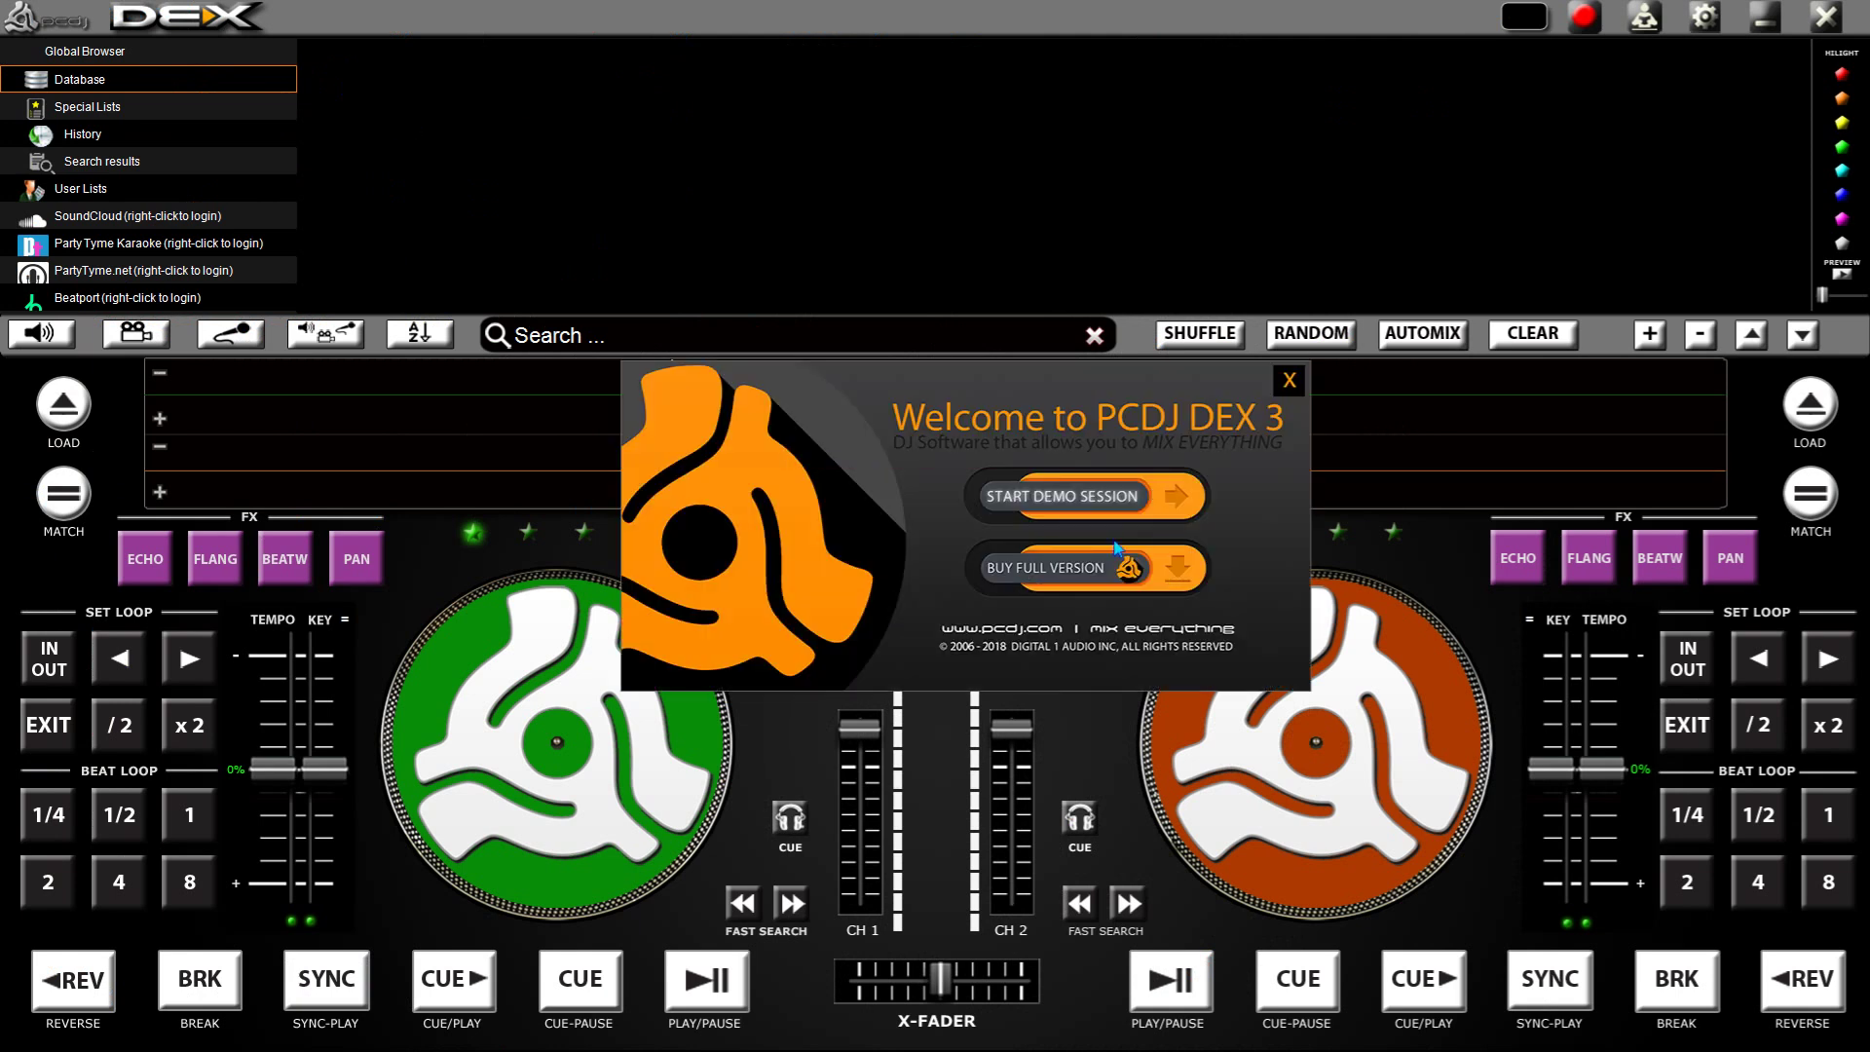
{"action": "left_click", "coordinate": [1067, 501]}
{"action": "left_click", "coordinate": [1169, 477]}
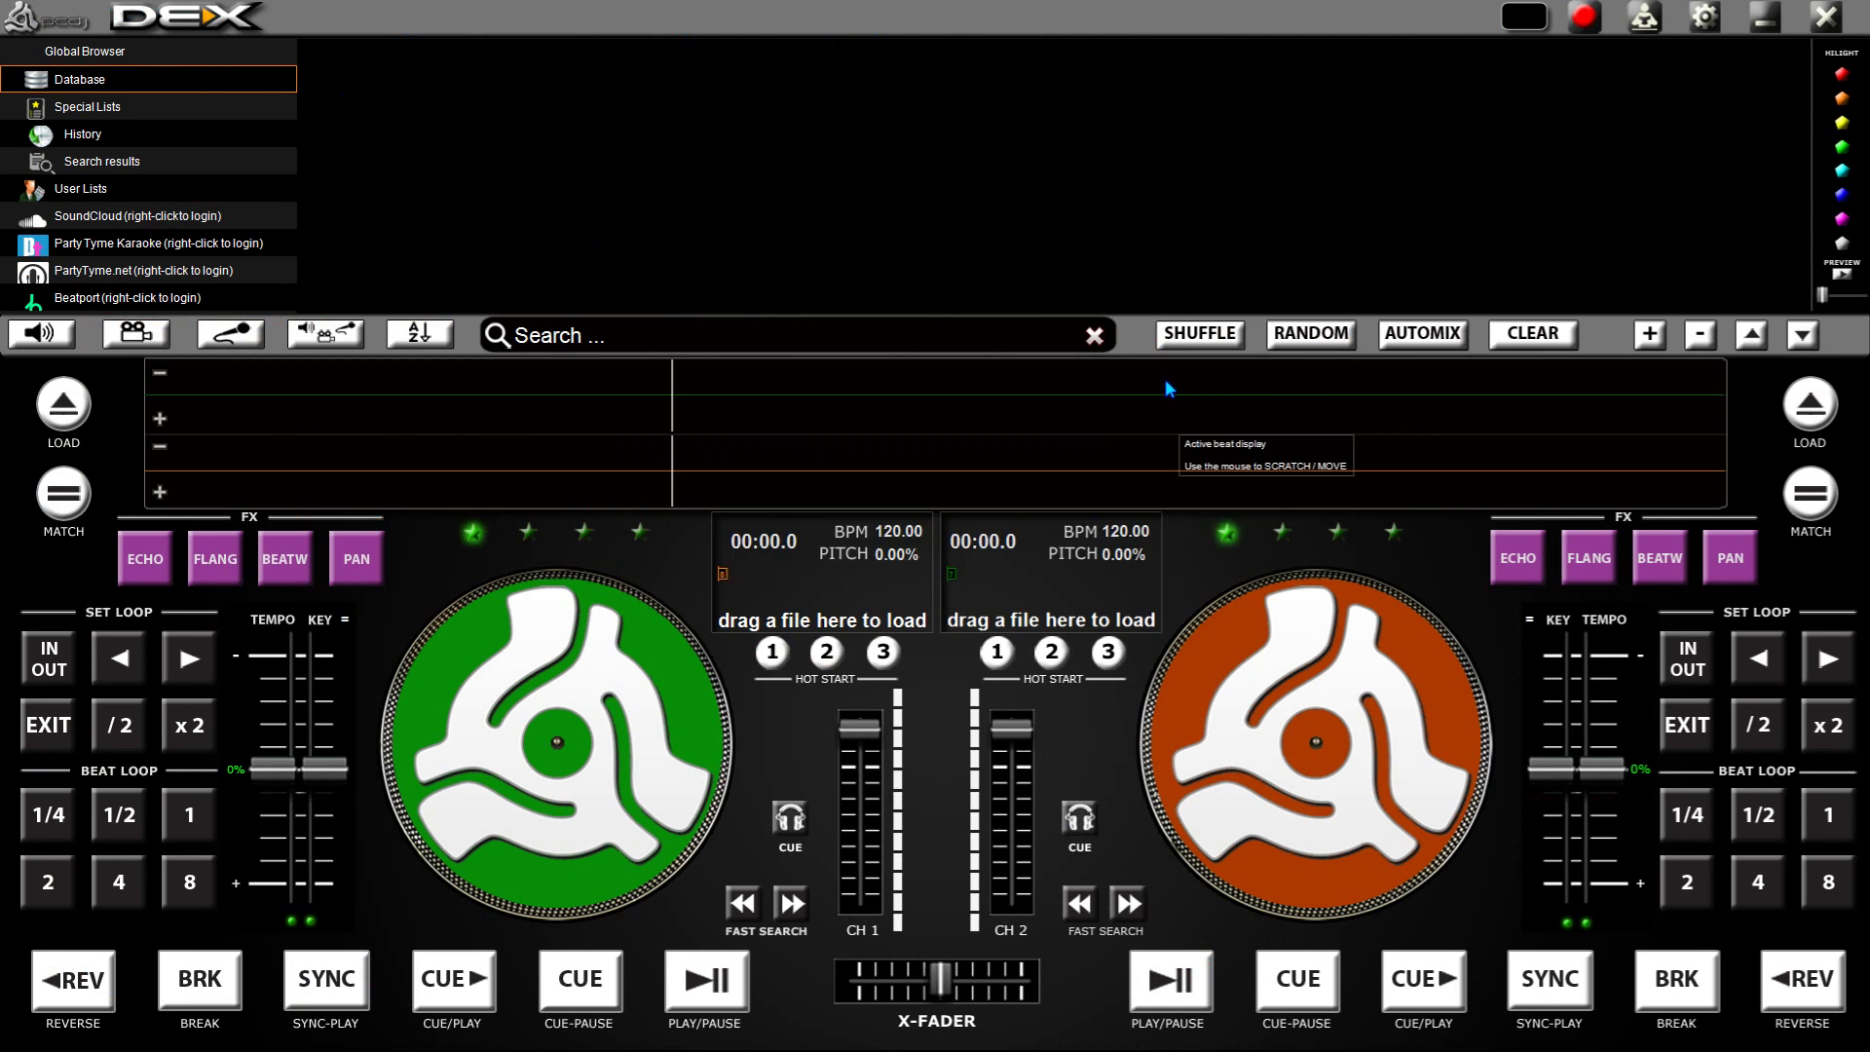
Expand the C: drive and its Users folder in the Explorer section of the browser tree
{"action": "scroll", "coordinate": [152, 190], "scroll_direction": "down", "scroll_amount": 1}
{"action": "scroll", "coordinate": [185, 234], "scroll_direction": "down", "scroll_amount": 3}
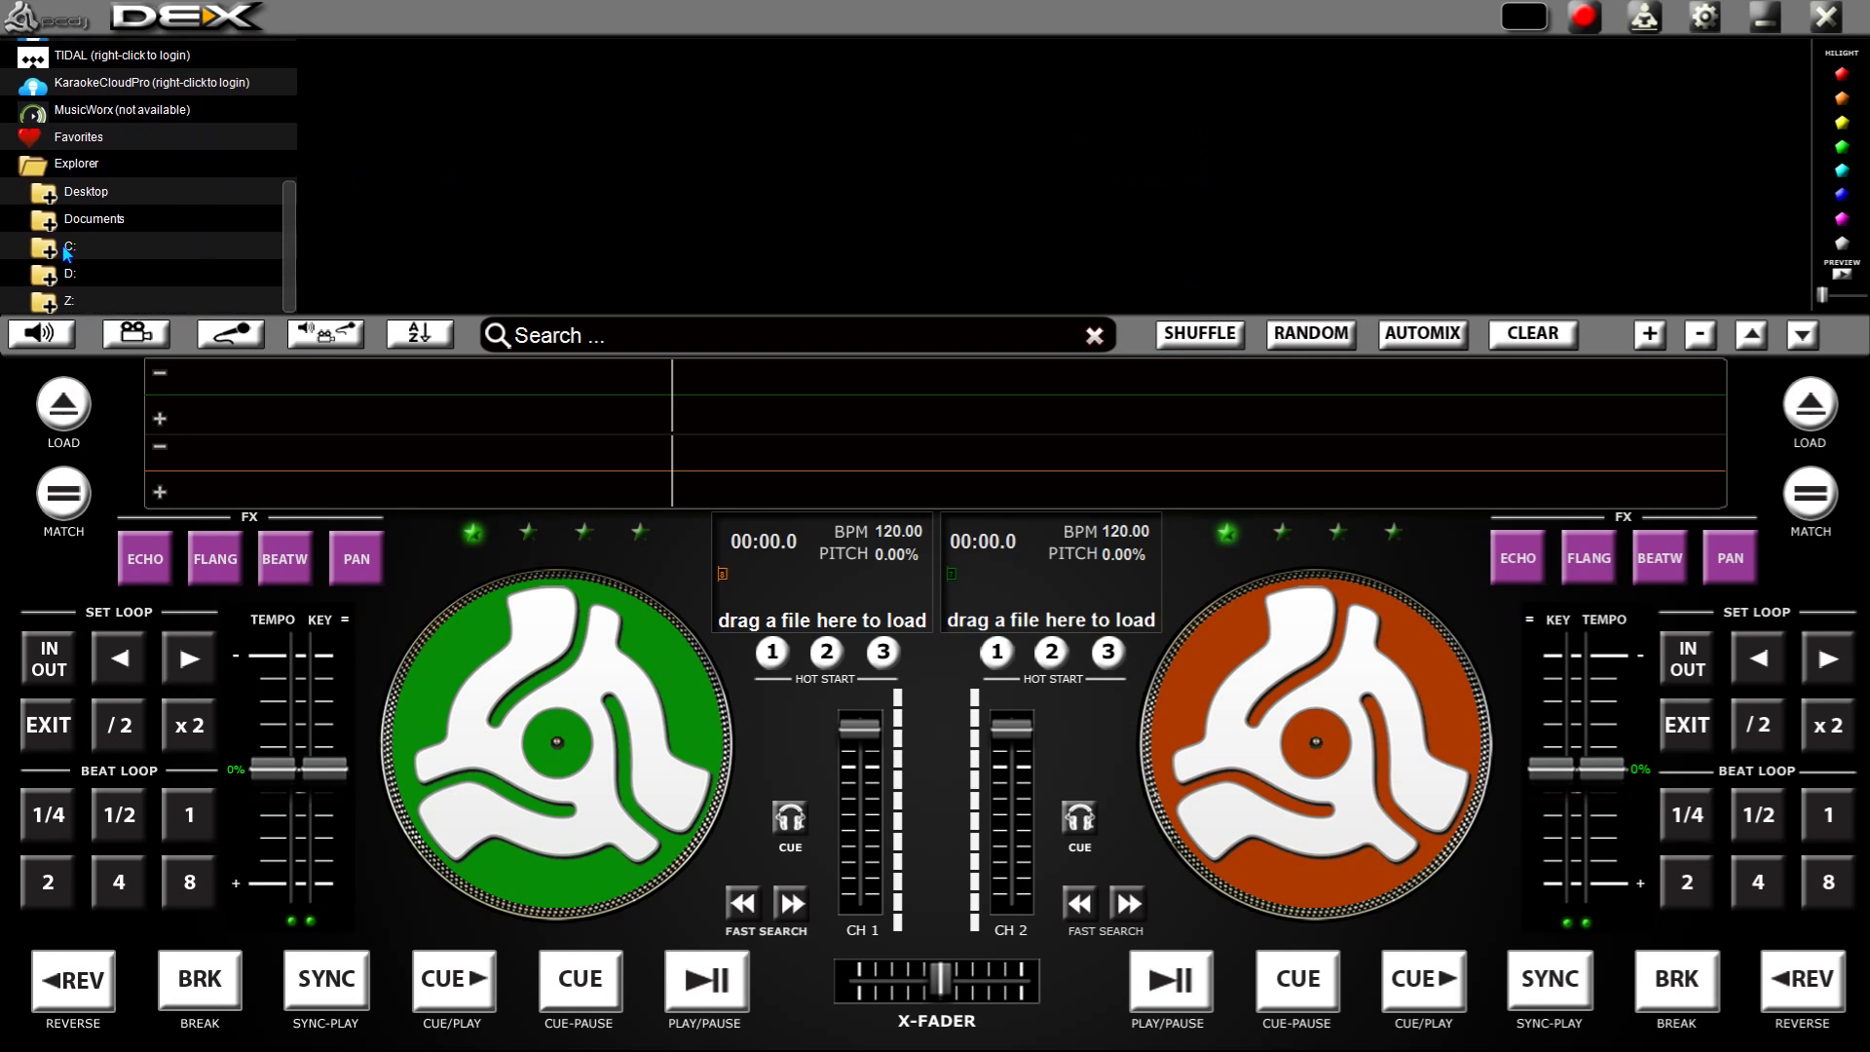
{"action": "left_click", "coordinate": [48, 256]}
{"action": "scroll", "coordinate": [155, 275], "scroll_direction": "down", "scroll_amount": 2}
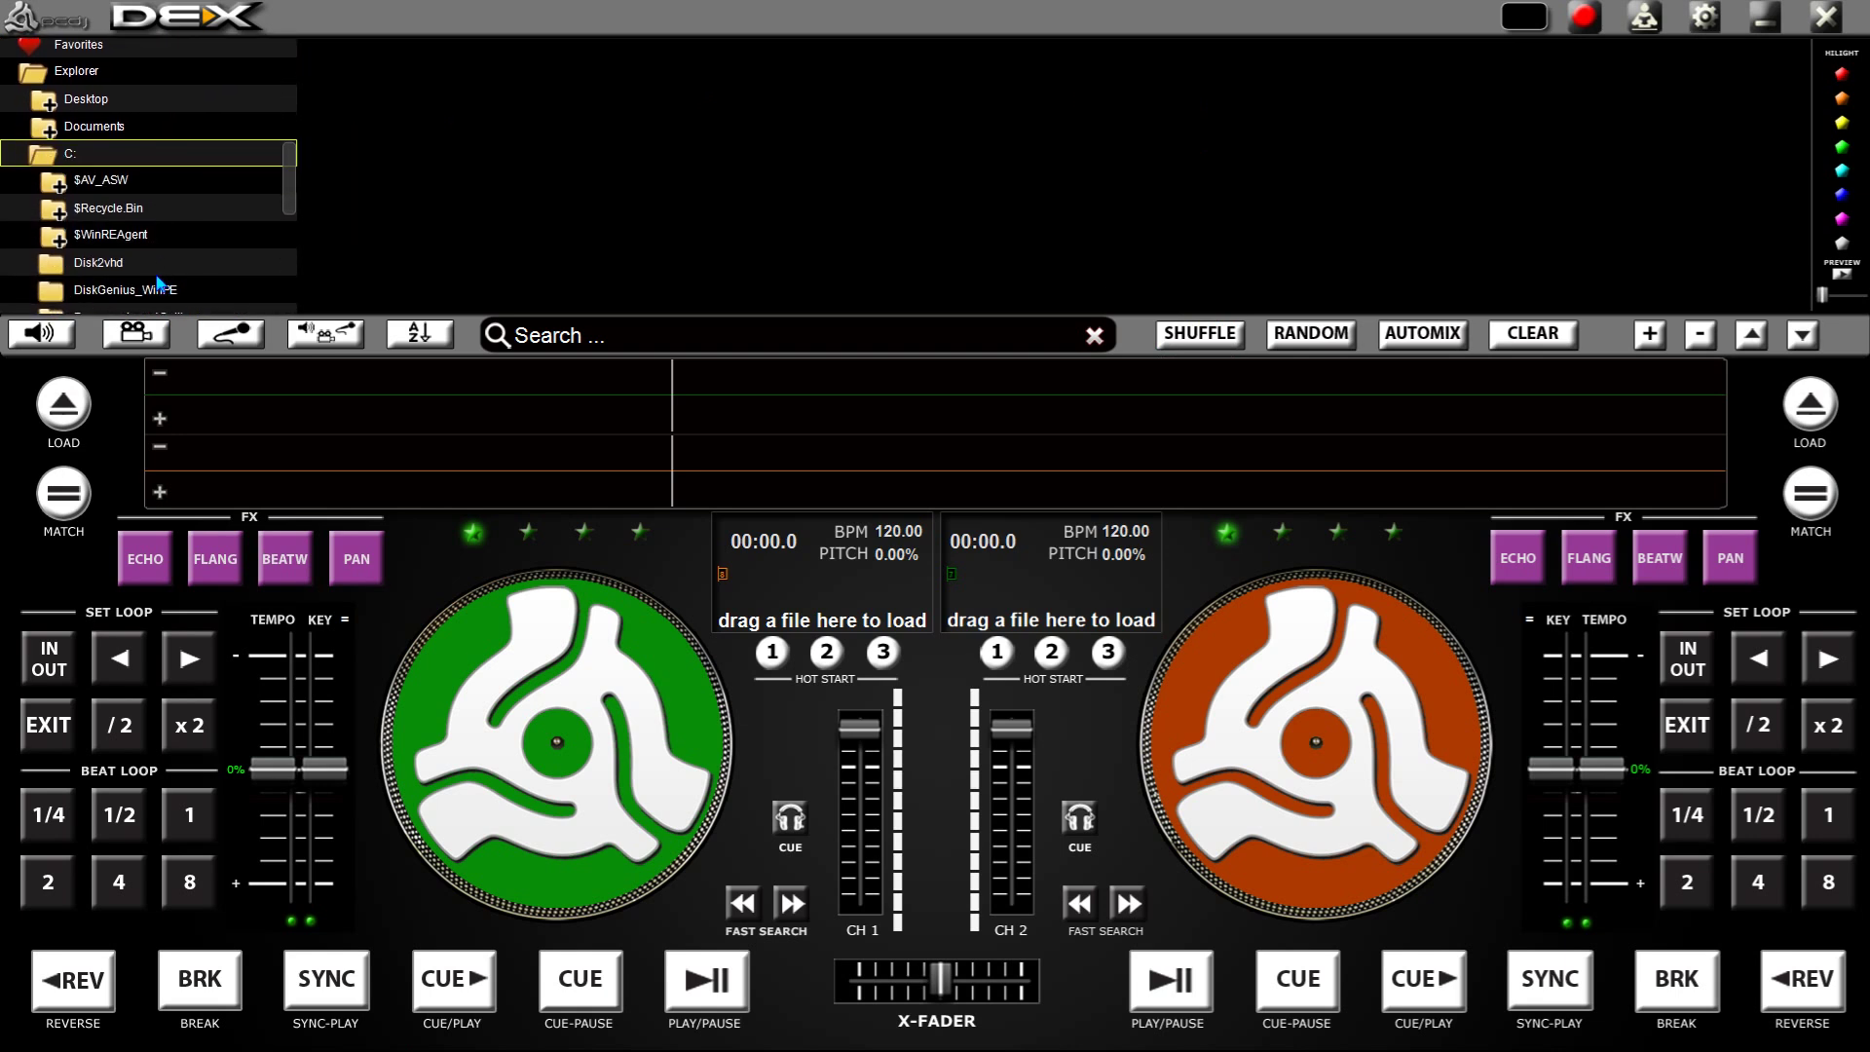
{"action": "scroll", "coordinate": [158, 283], "scroll_direction": "down", "scroll_amount": 2}
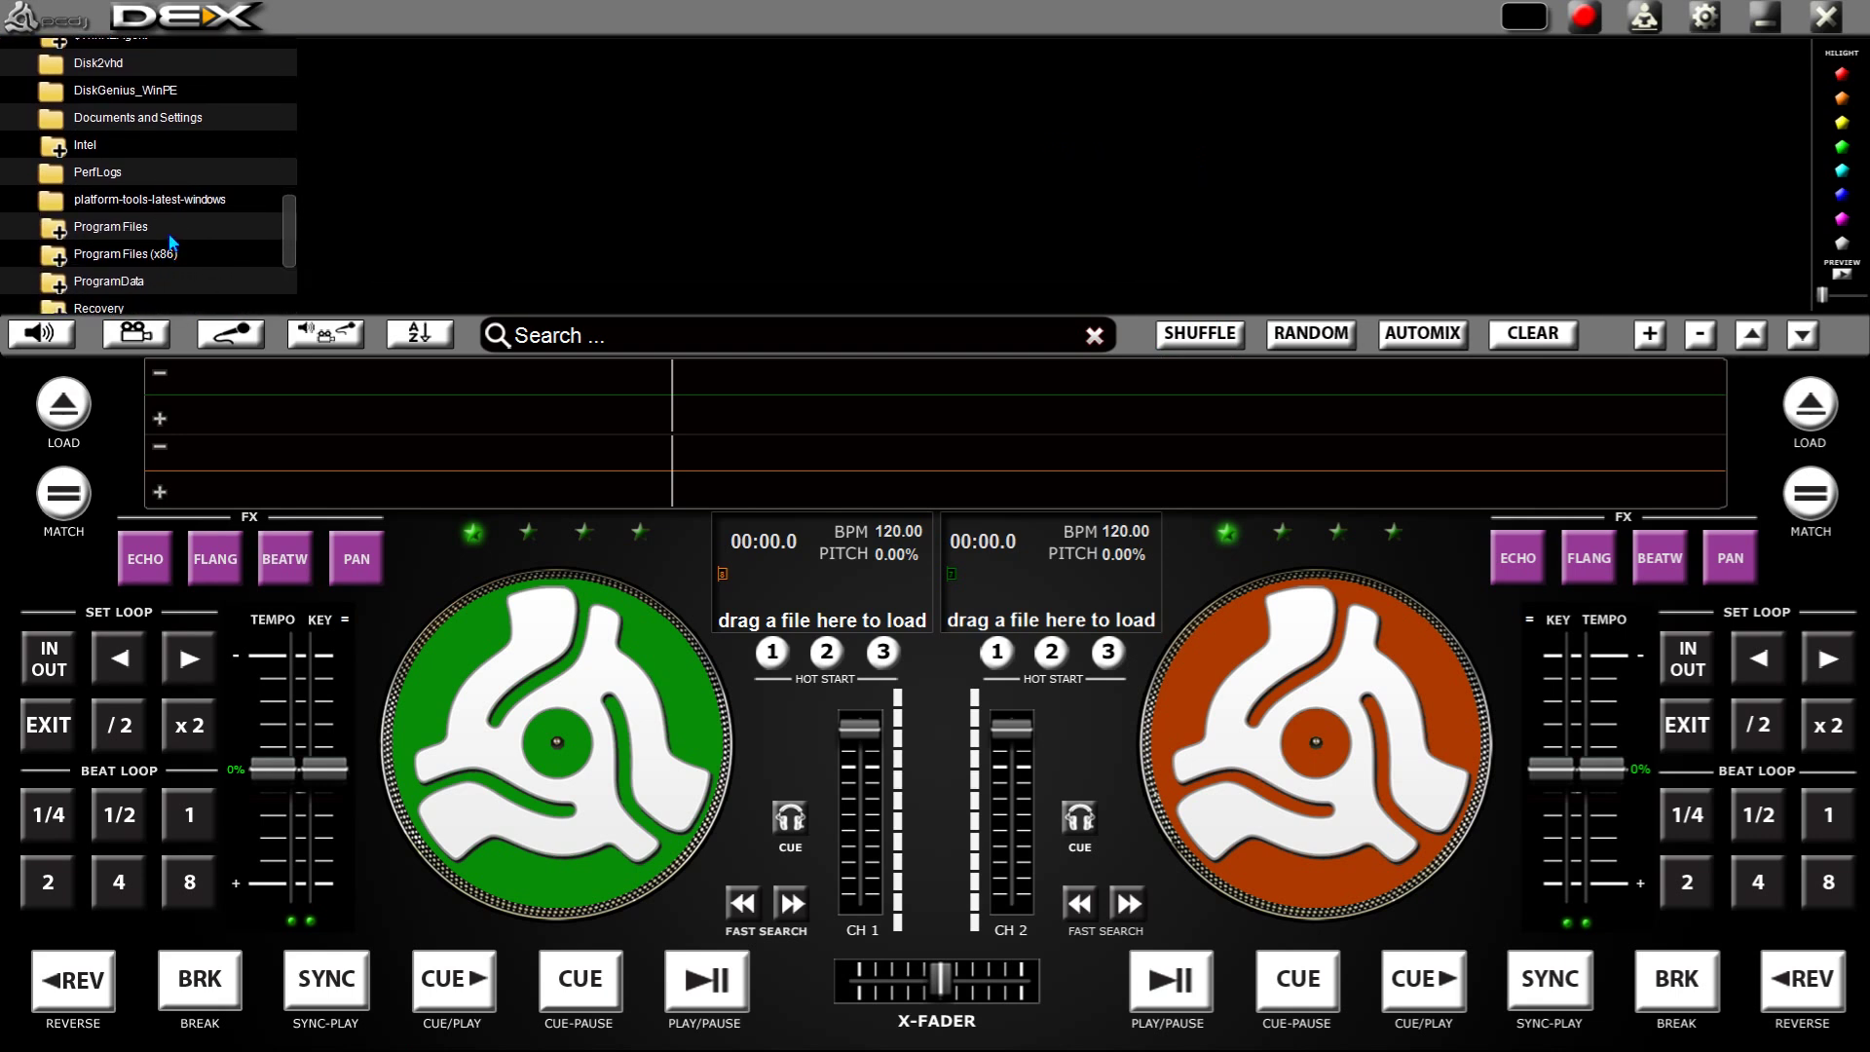
{"action": "scroll", "coordinate": [178, 226], "scroll_direction": "down", "scroll_amount": 2}
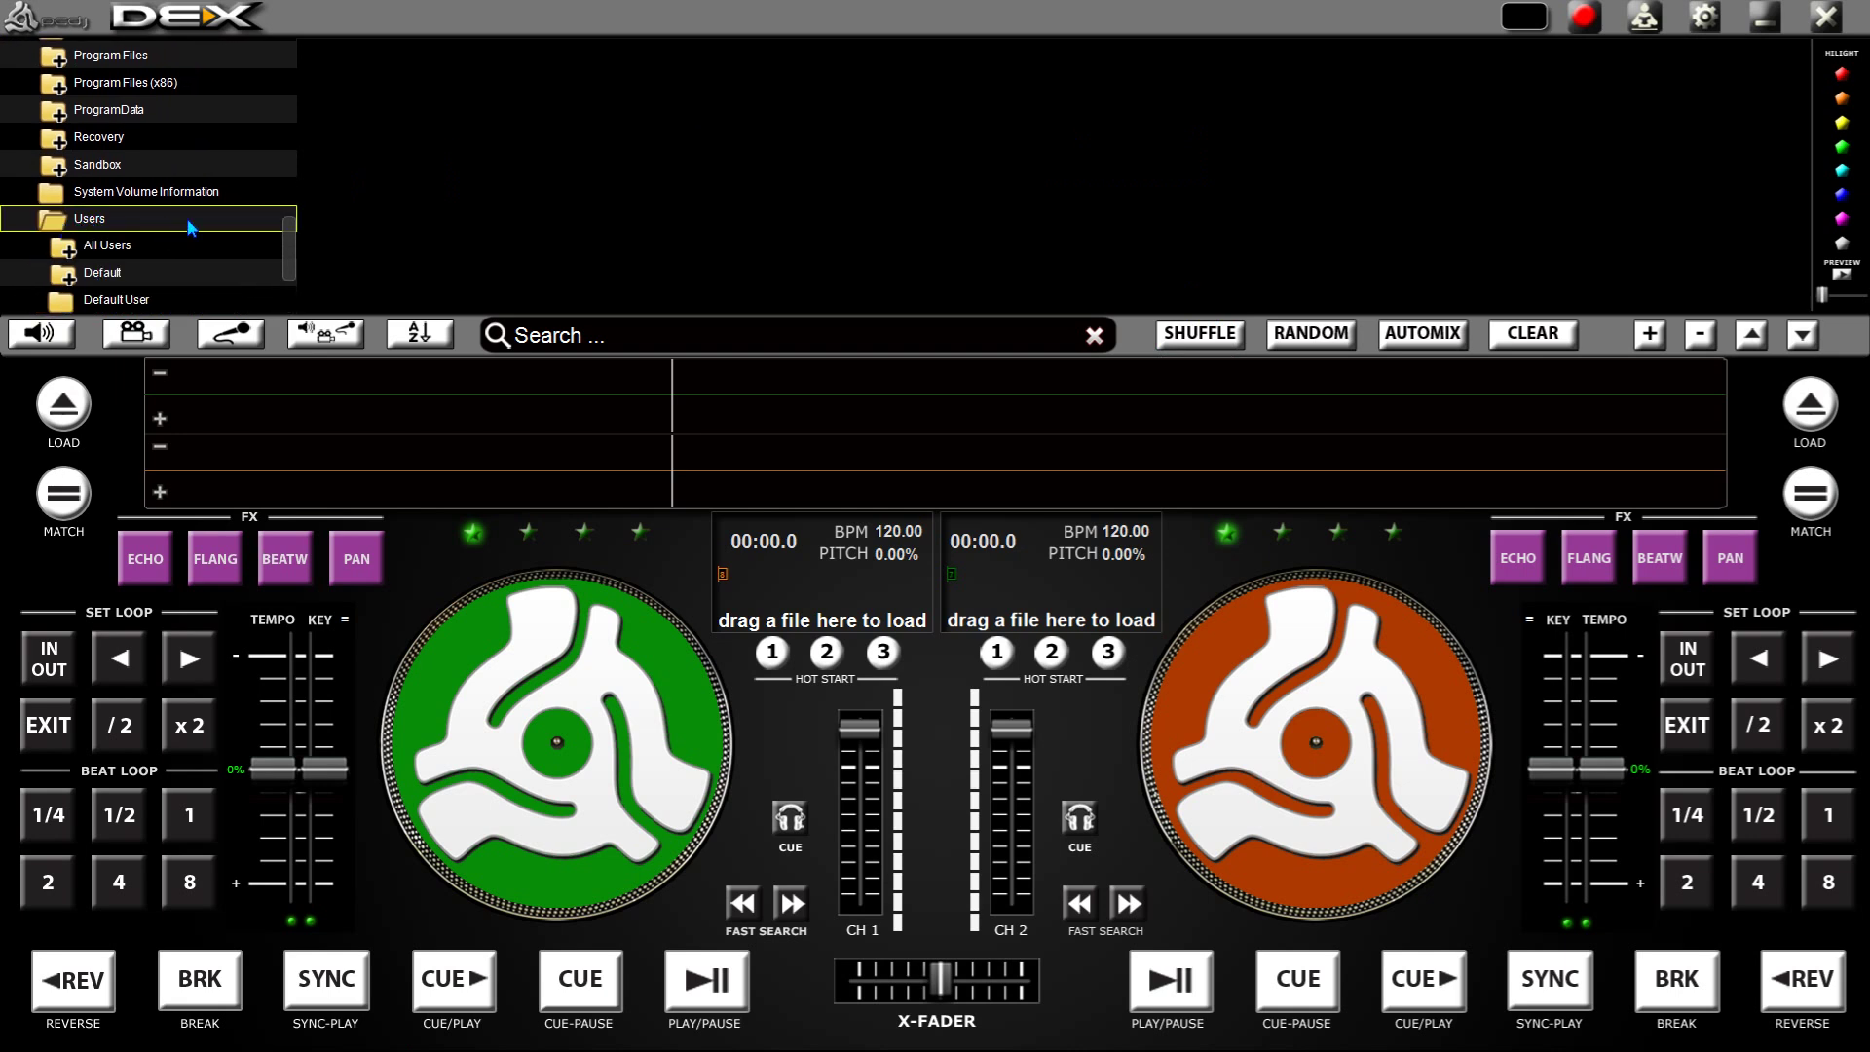
{"action": "scroll", "coordinate": [191, 228], "scroll_direction": "down", "scroll_amount": 2}
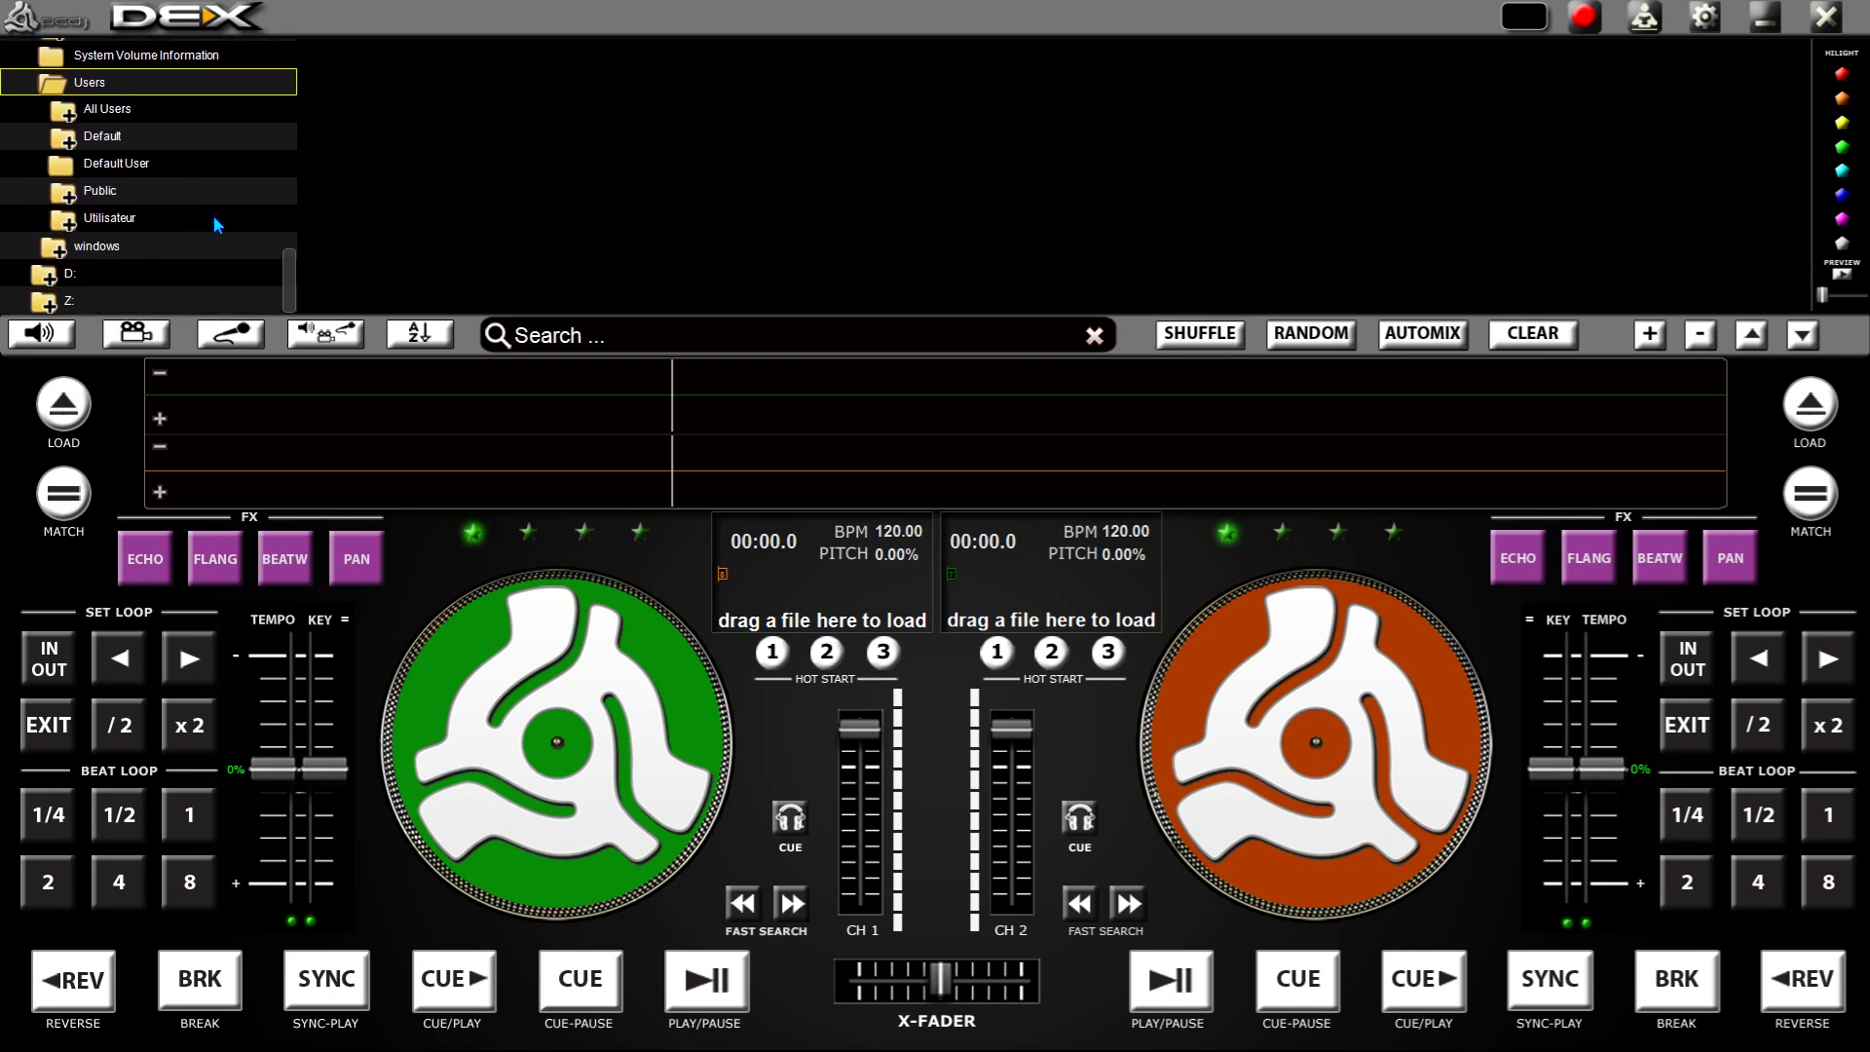
Open the Music folder under Utilisateur and load "Where is my man (DJ OzYBoY 2024)" onto the green deck
{"action": "left_click", "coordinate": [69, 226]}
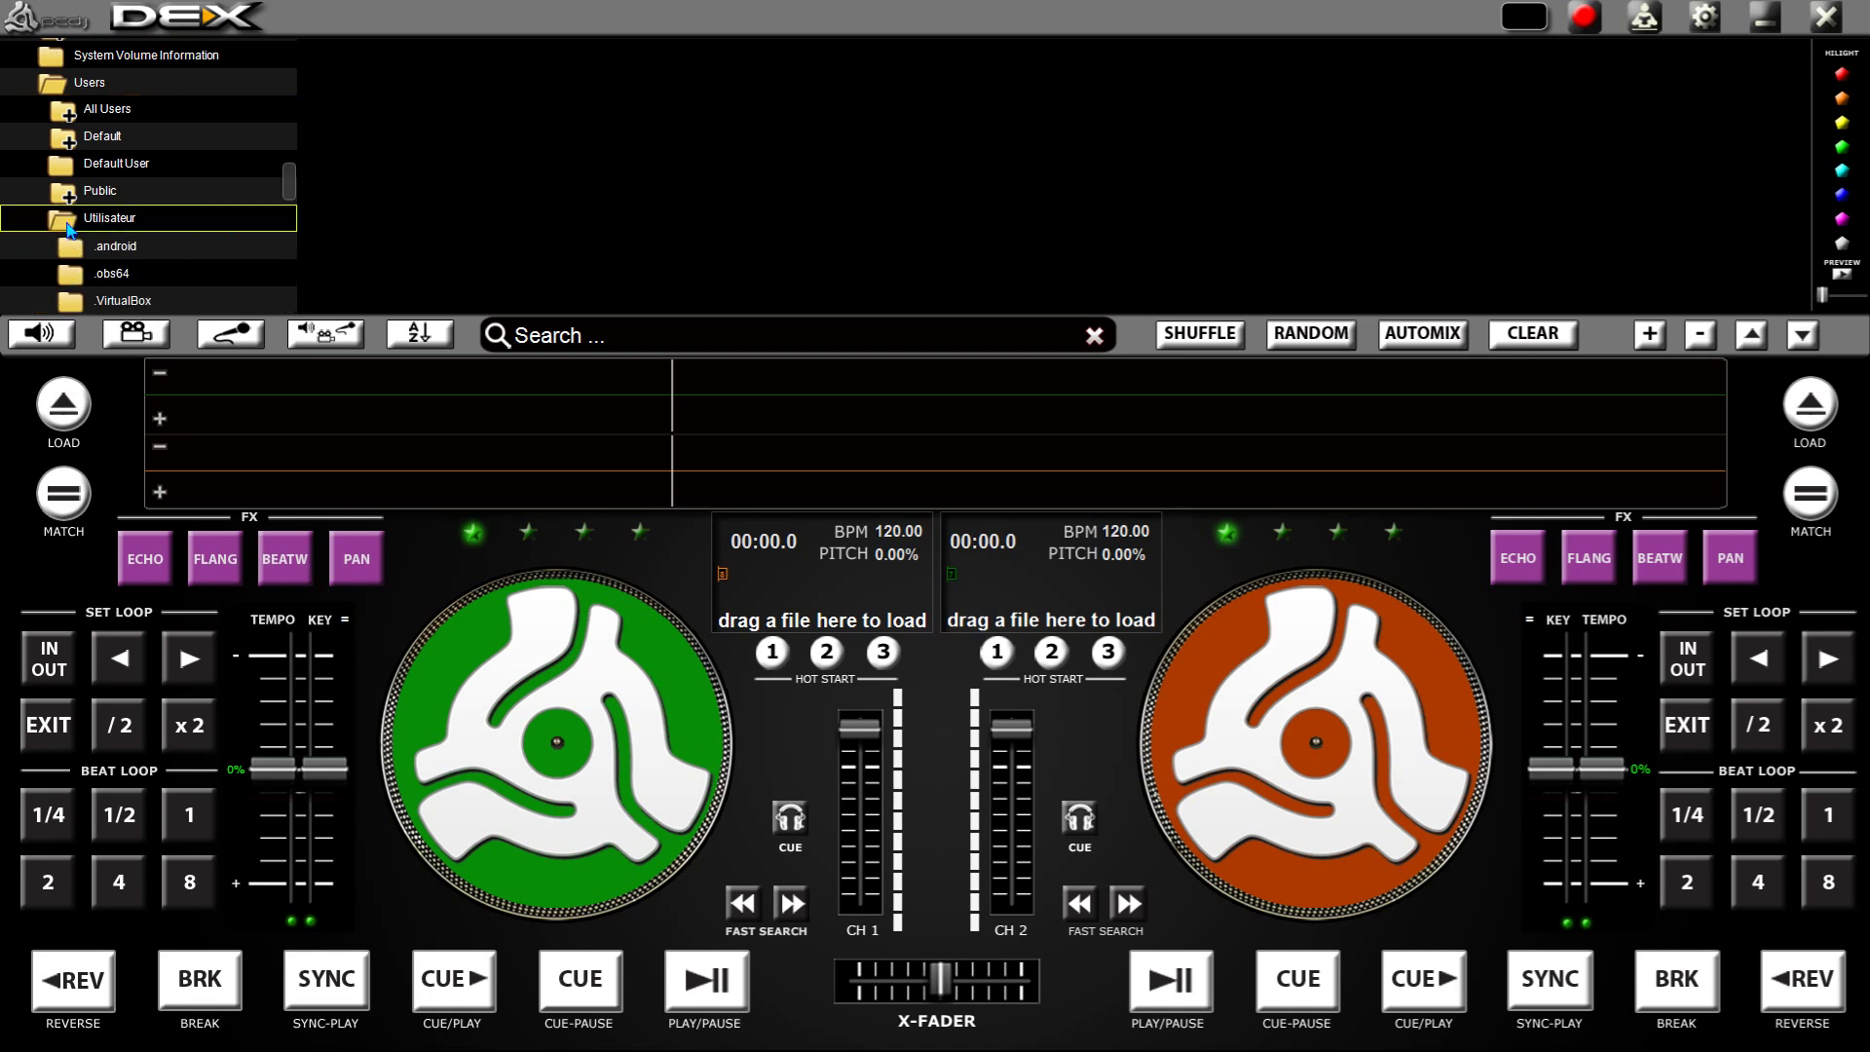
{"action": "scroll", "coordinate": [173, 214], "scroll_direction": "down", "scroll_amount": 4}
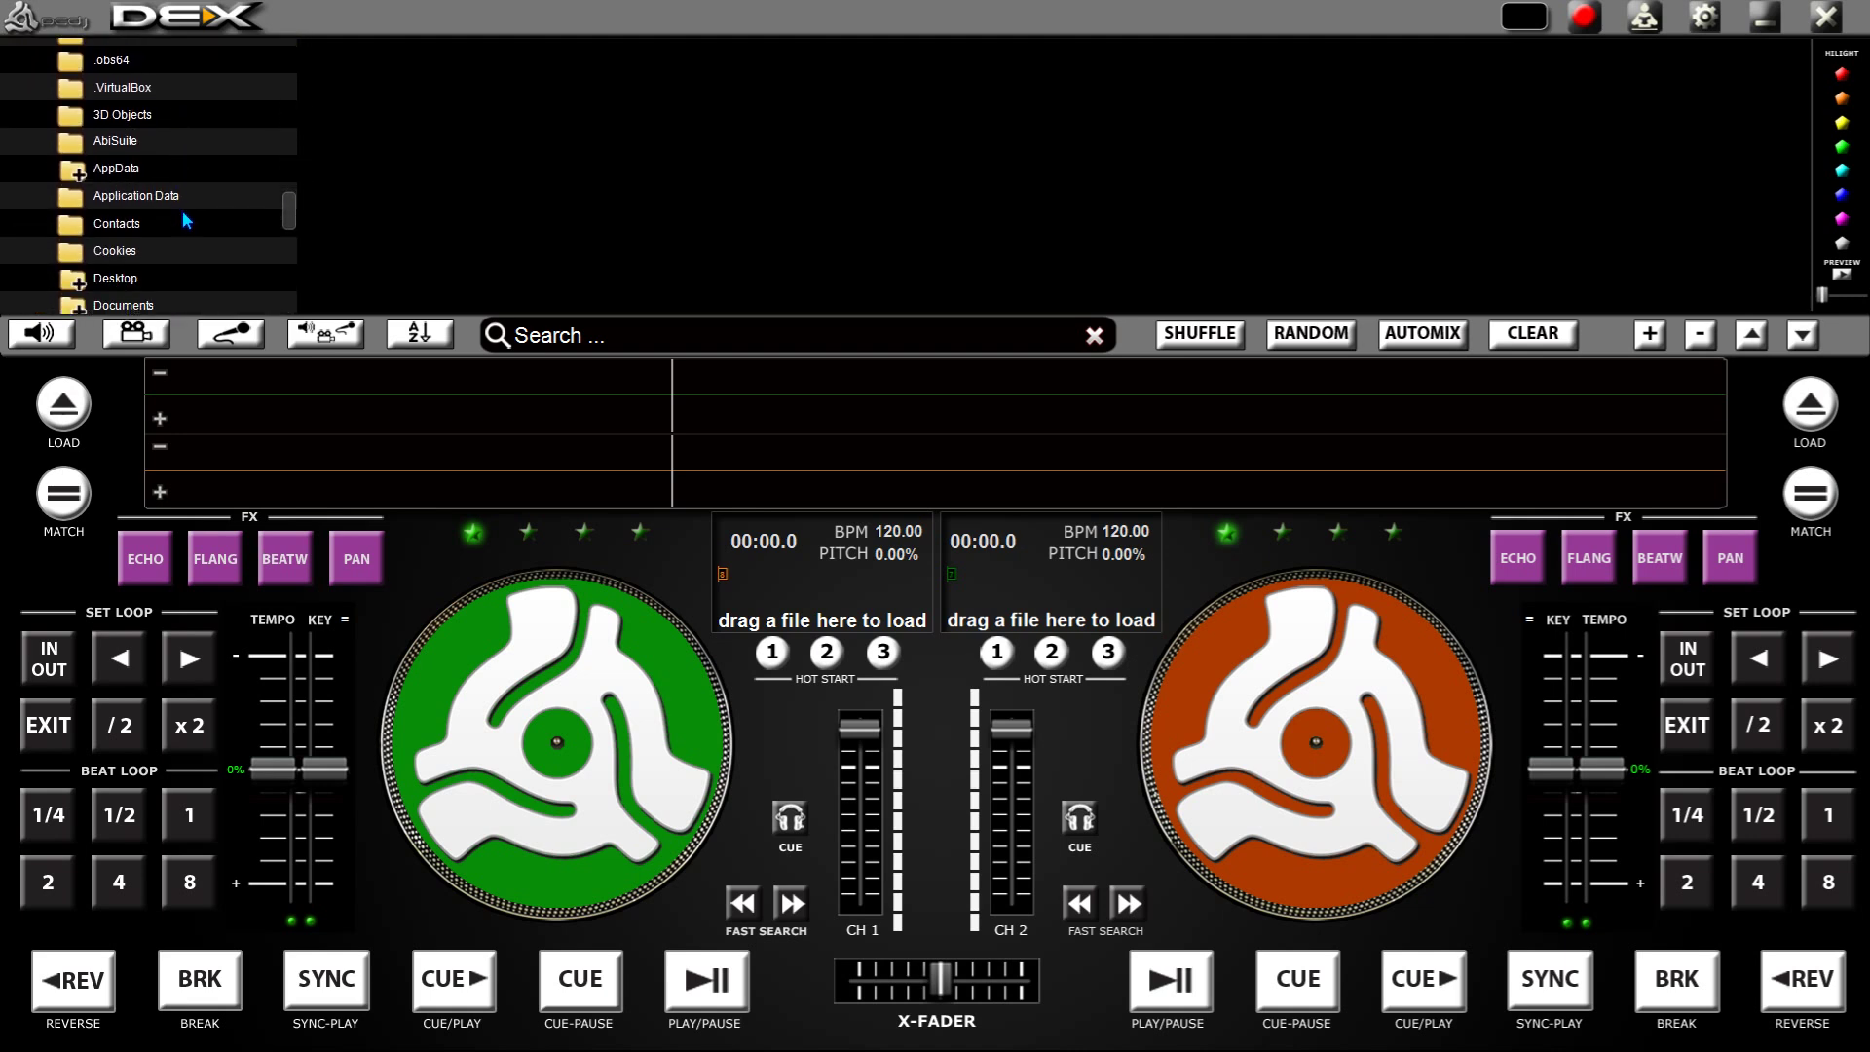
{"action": "scroll", "coordinate": [184, 197], "scroll_direction": "down", "scroll_amount": 4}
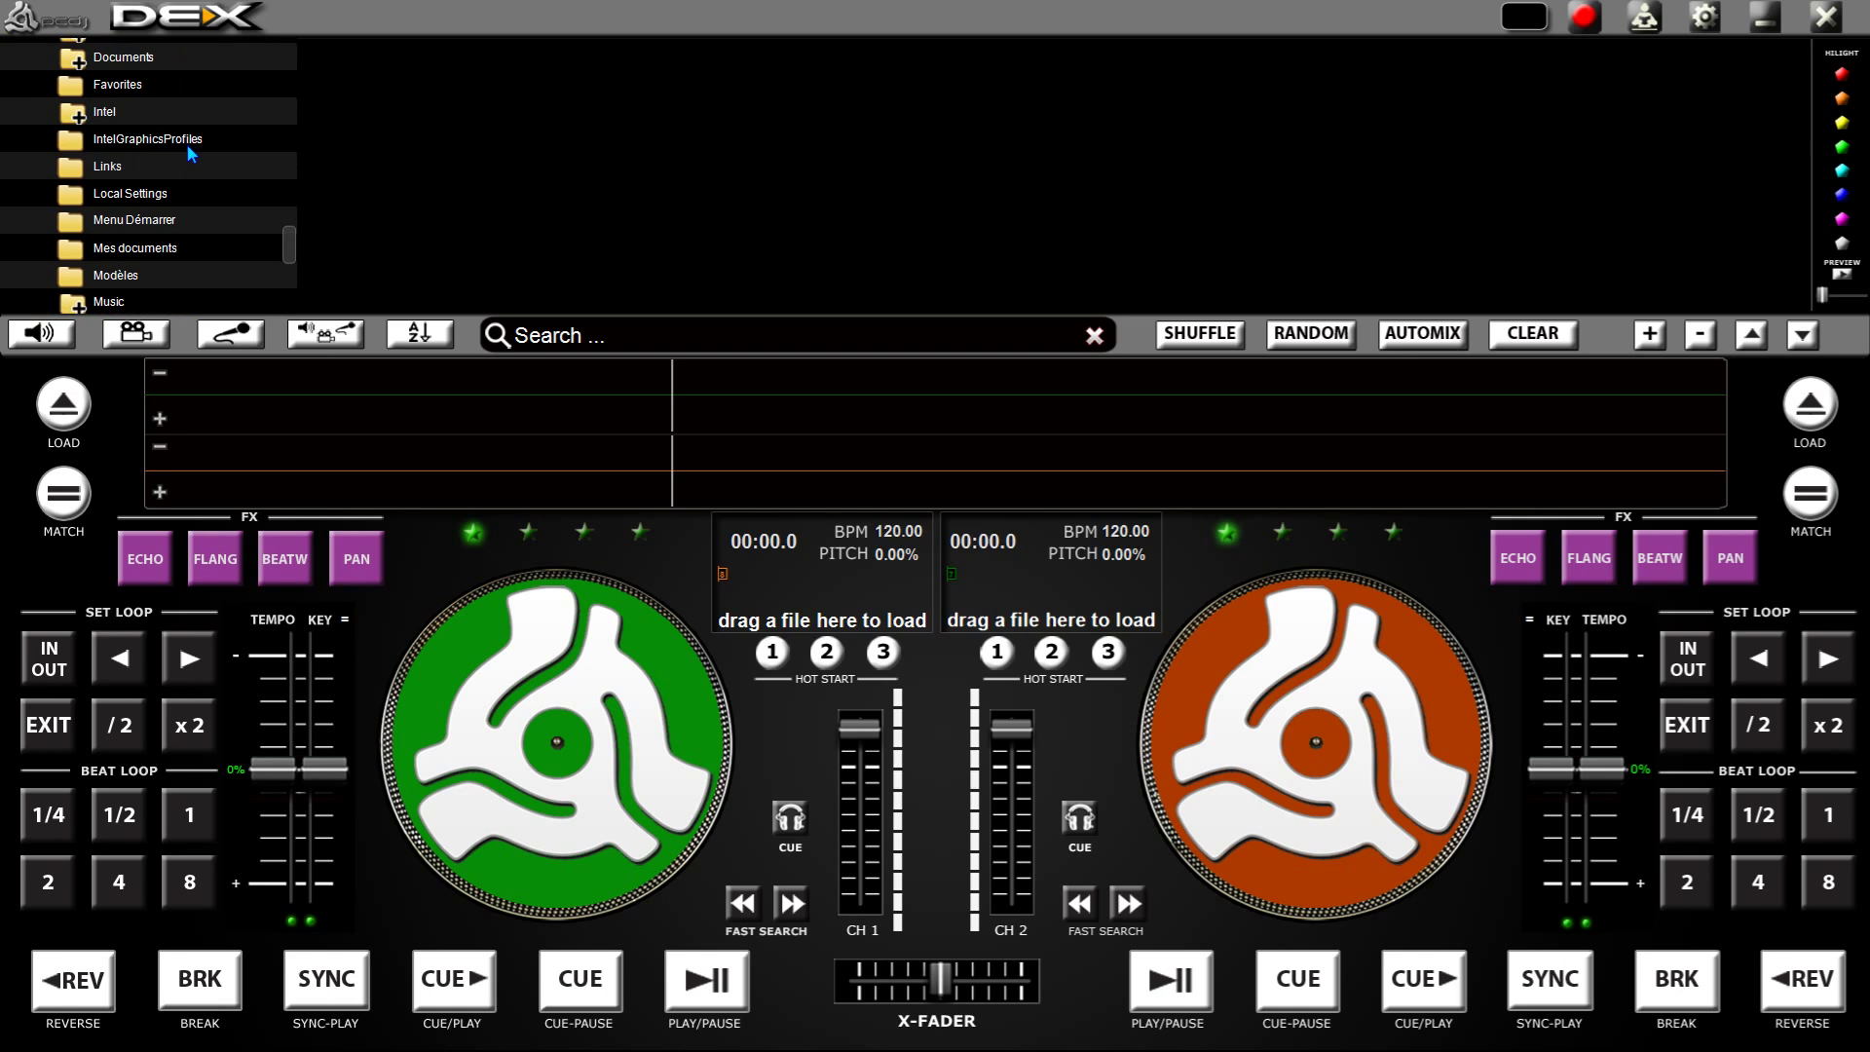
{"action": "scroll", "coordinate": [190, 115], "scroll_direction": "down", "scroll_amount": 2}
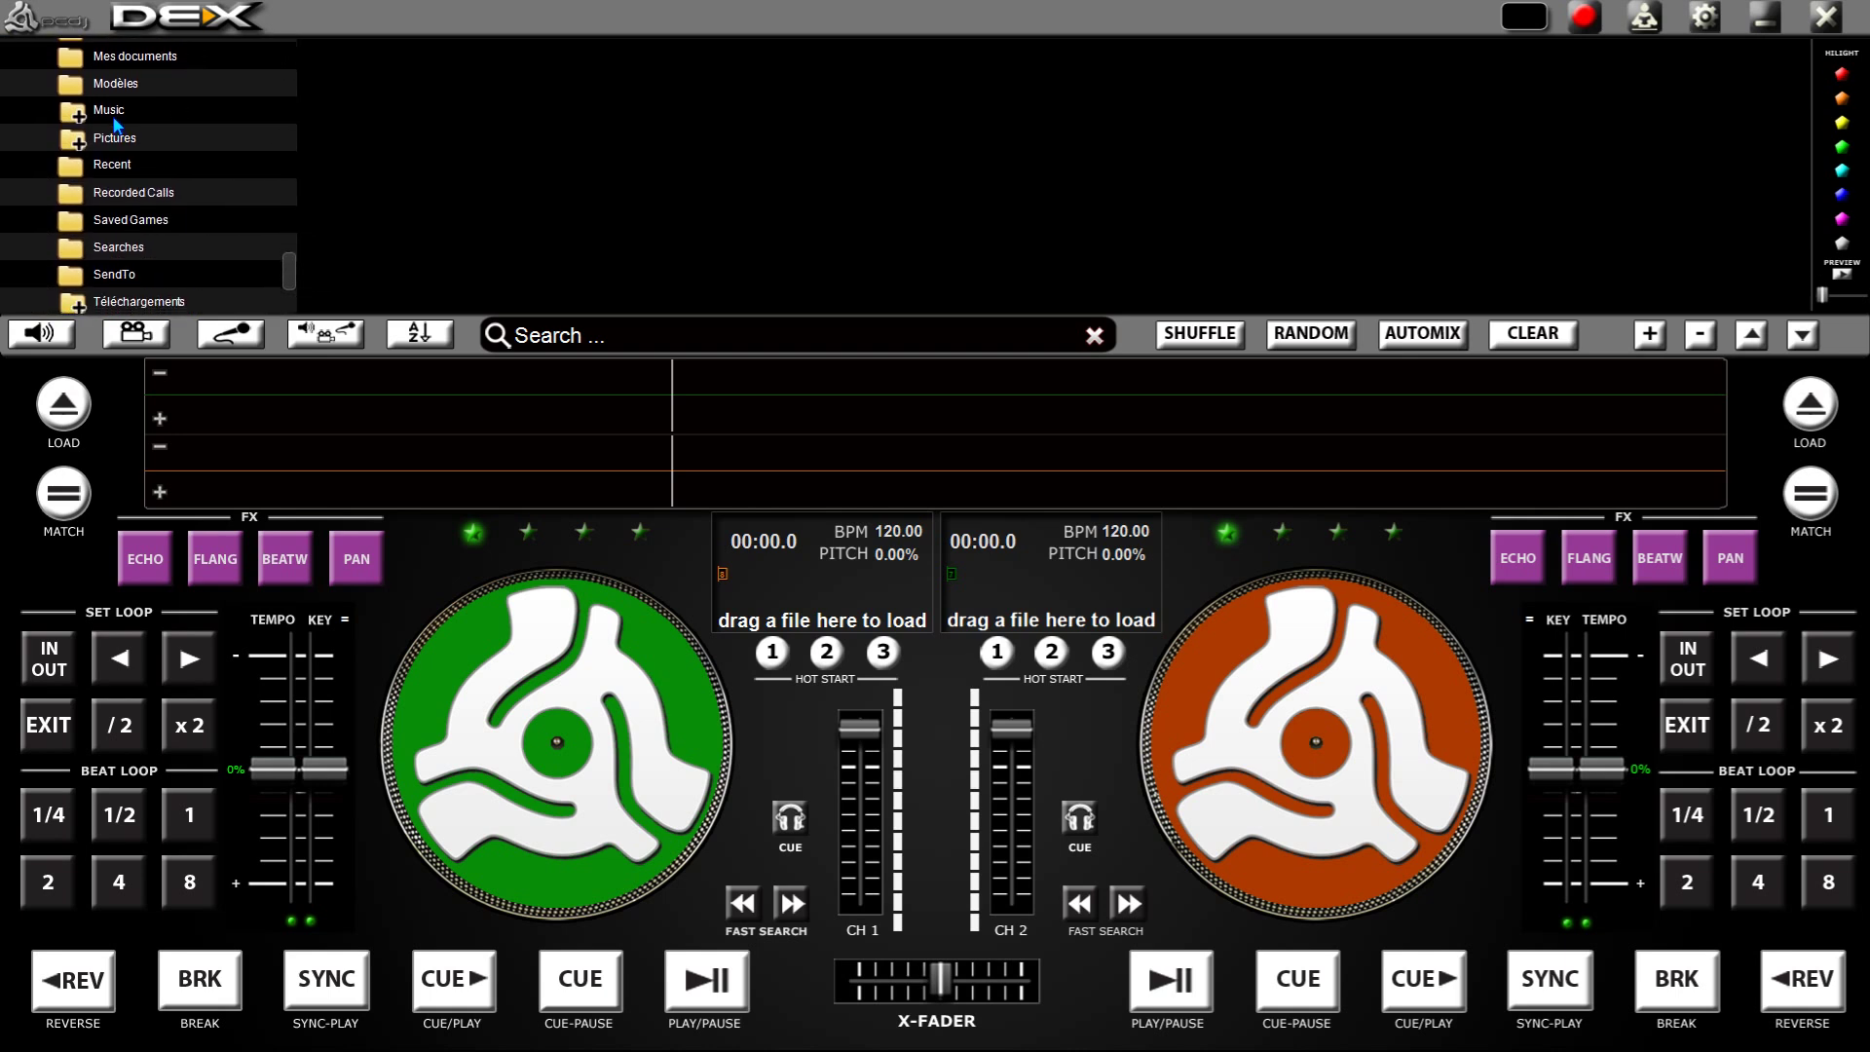
{"action": "left_click", "coordinate": [109, 109]}
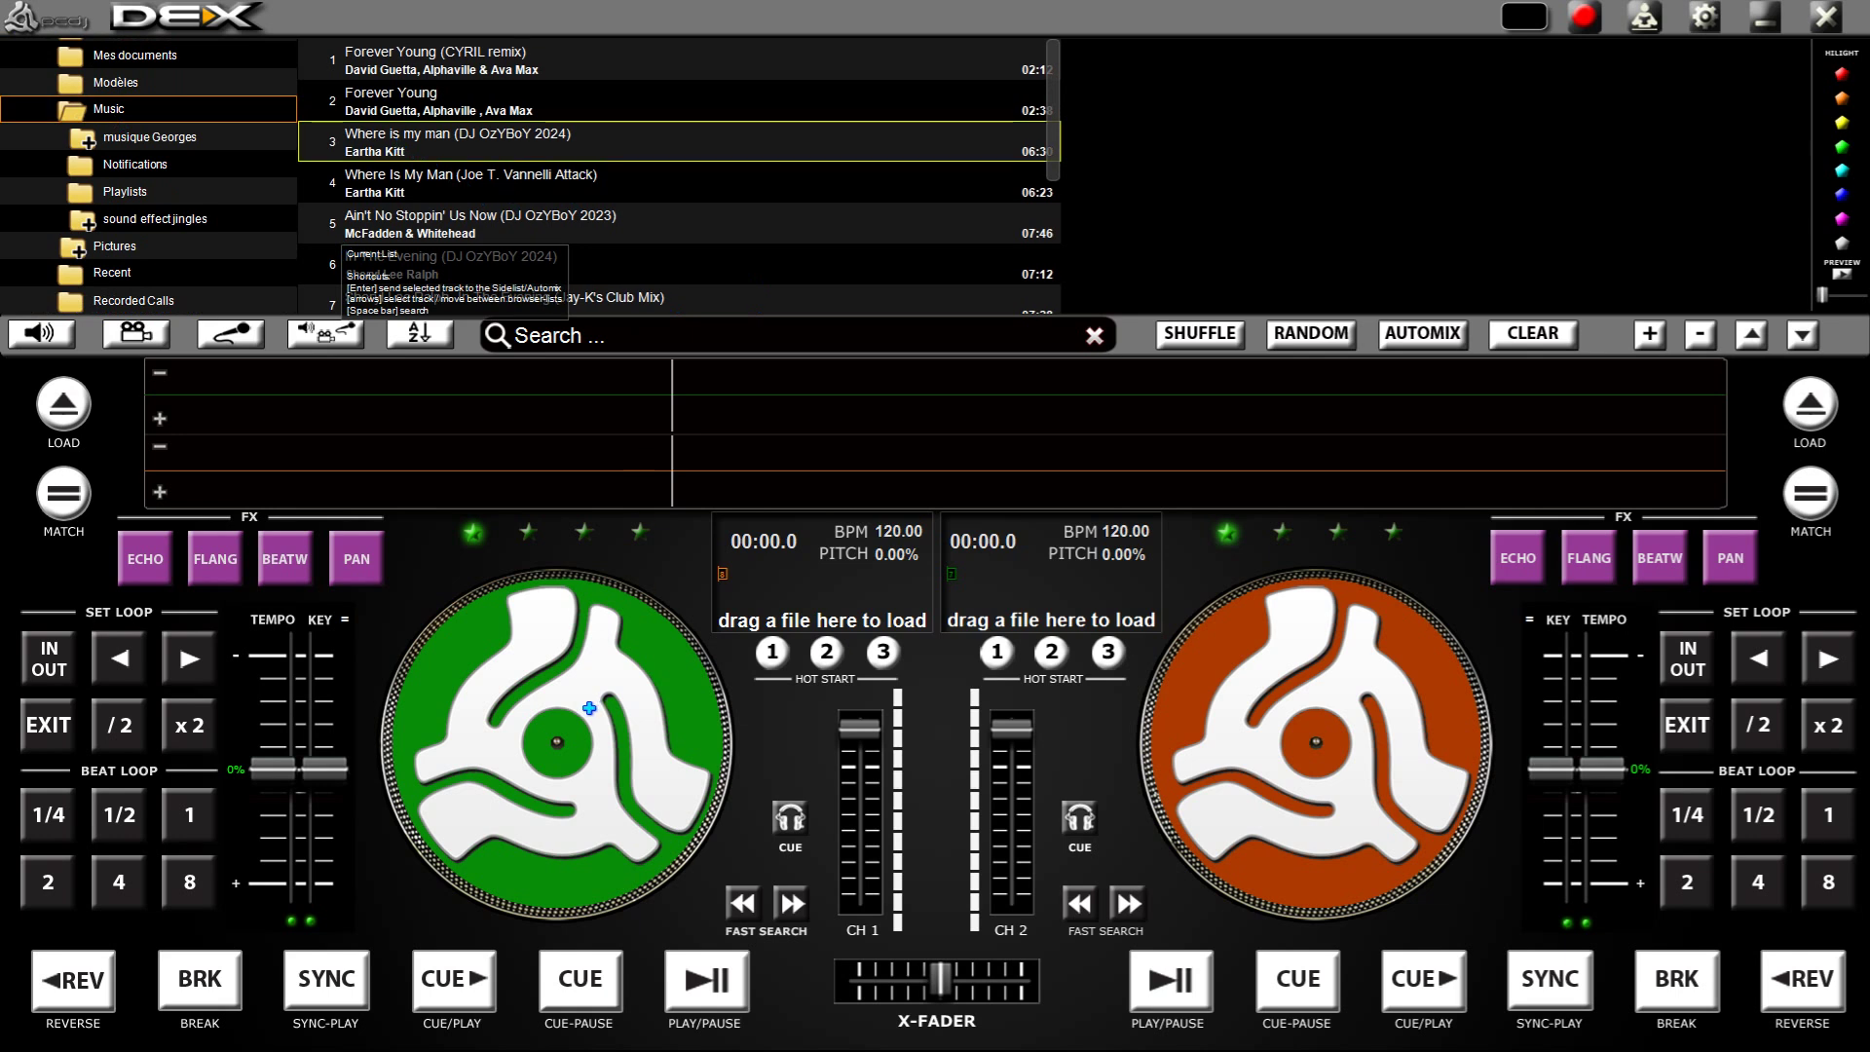
{"action": "left_click_drag", "start_coordinate": [589, 708], "coordinate": [588, 709]}
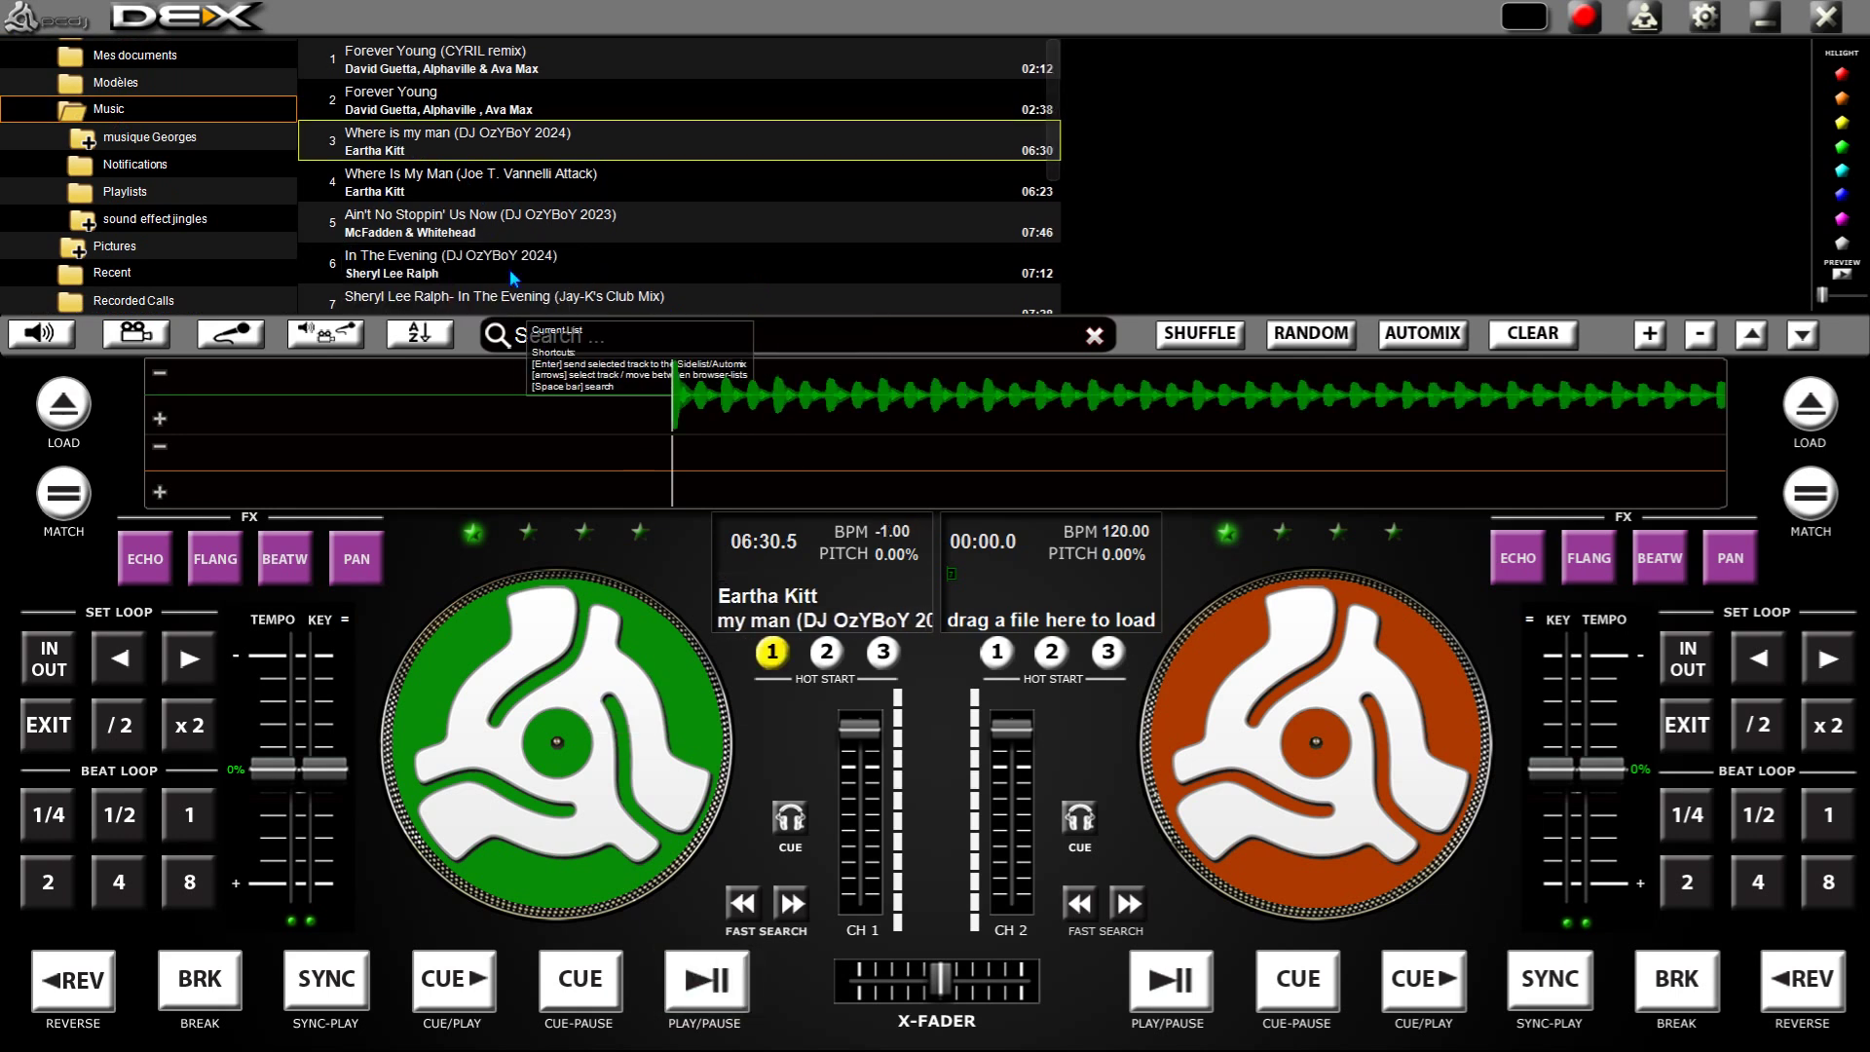
Load "Ain't No Stoppin' Us Now (DJ OzYBoY 2023)" onto the orange deck and start playback on the green deck
{"action": "left_click", "coordinate": [428, 232]}
{"action": "left_click_drag", "start_coordinate": [1357, 703], "coordinate": [1357, 703]}
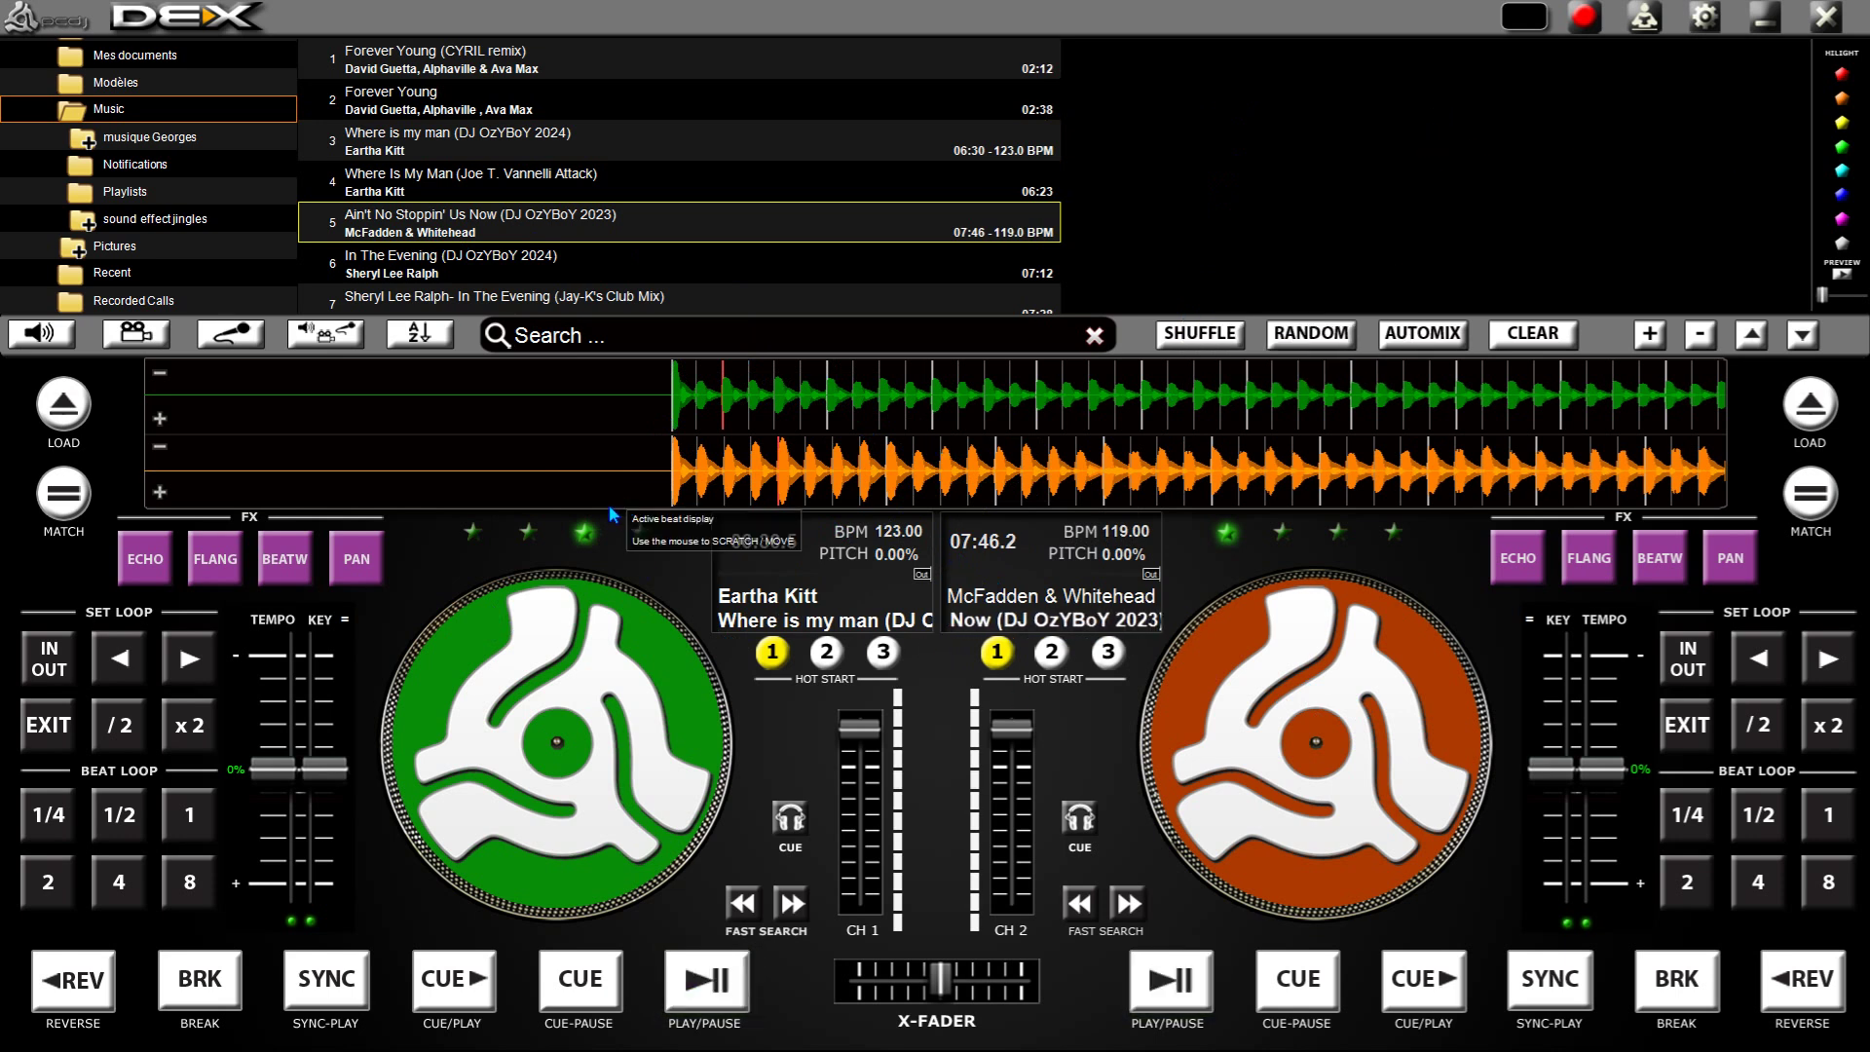
{"action": "left_click", "coordinate": [703, 977]}
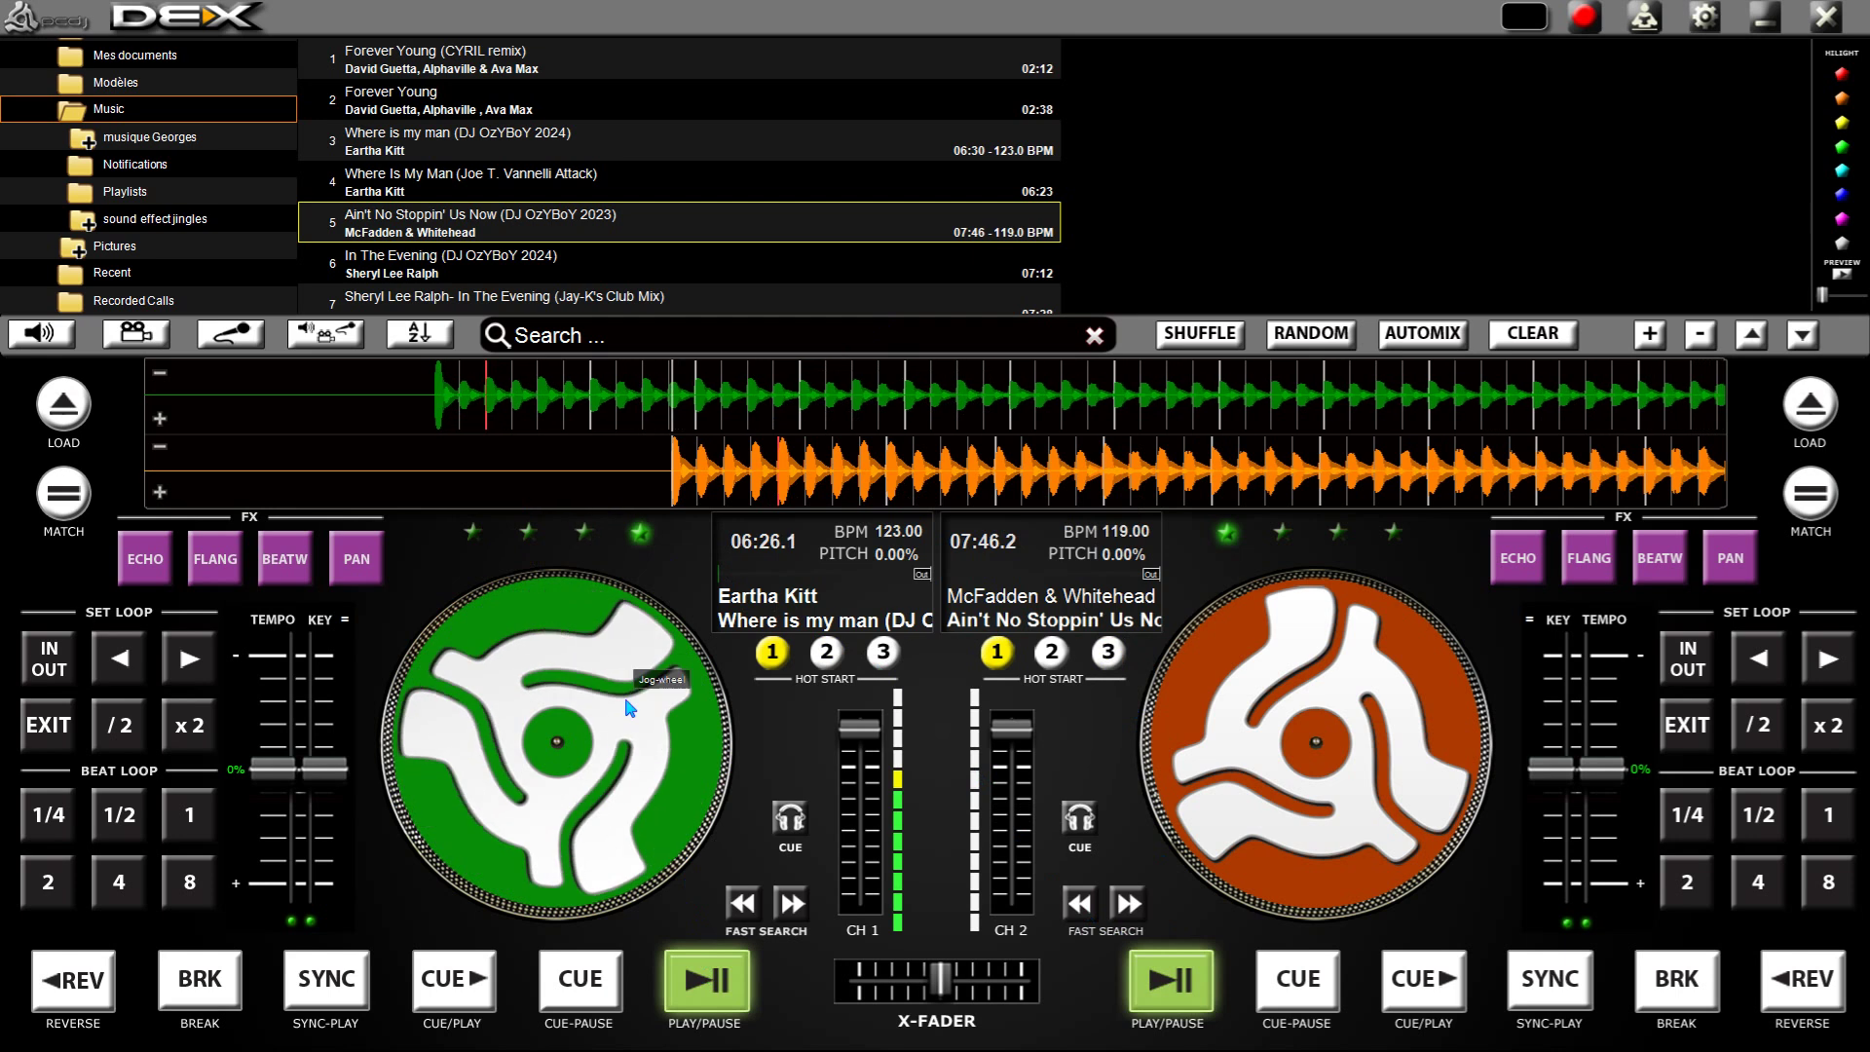
Scratch the playing track back and forth with the green deck's jog wheel, and return it to its cue point
{"action": "left_click_drag", "start_coordinate": [447, 748], "coordinate": [473, 677]}
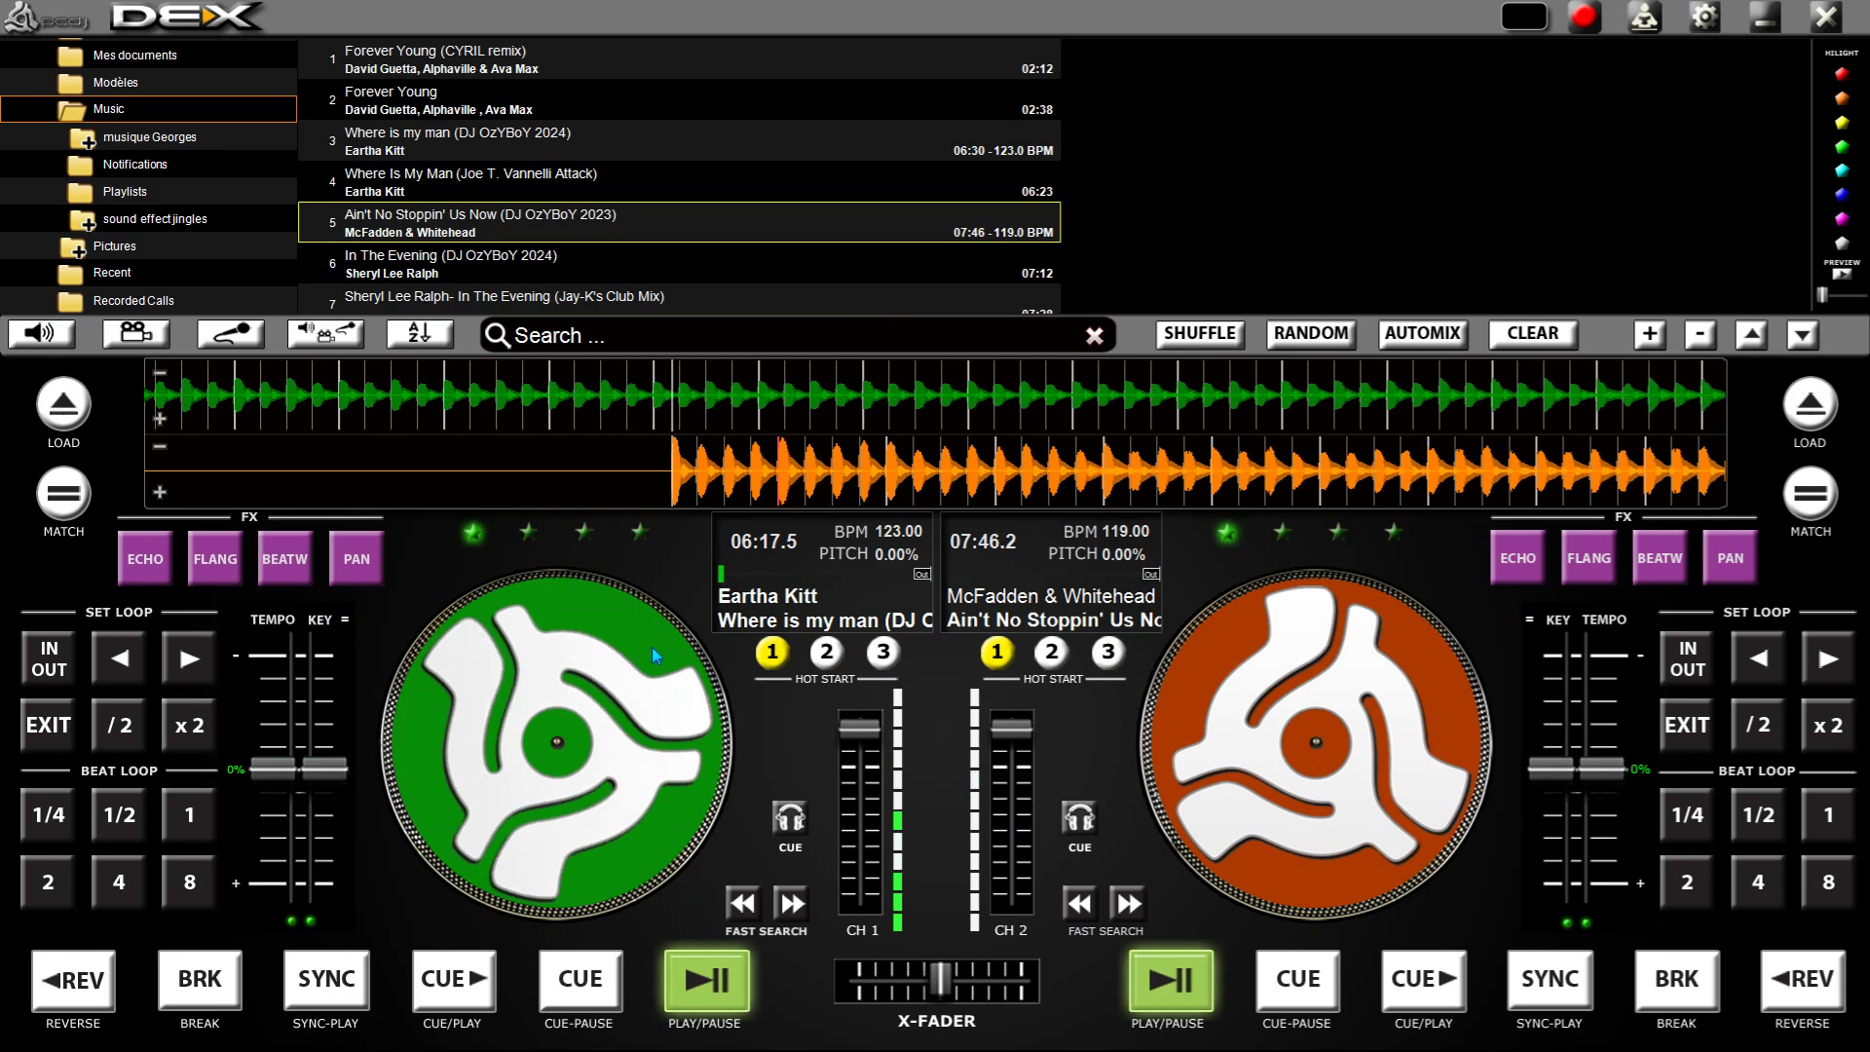
{"action": "left_click_drag", "start_coordinate": [571, 625], "coordinate": [573, 805]}
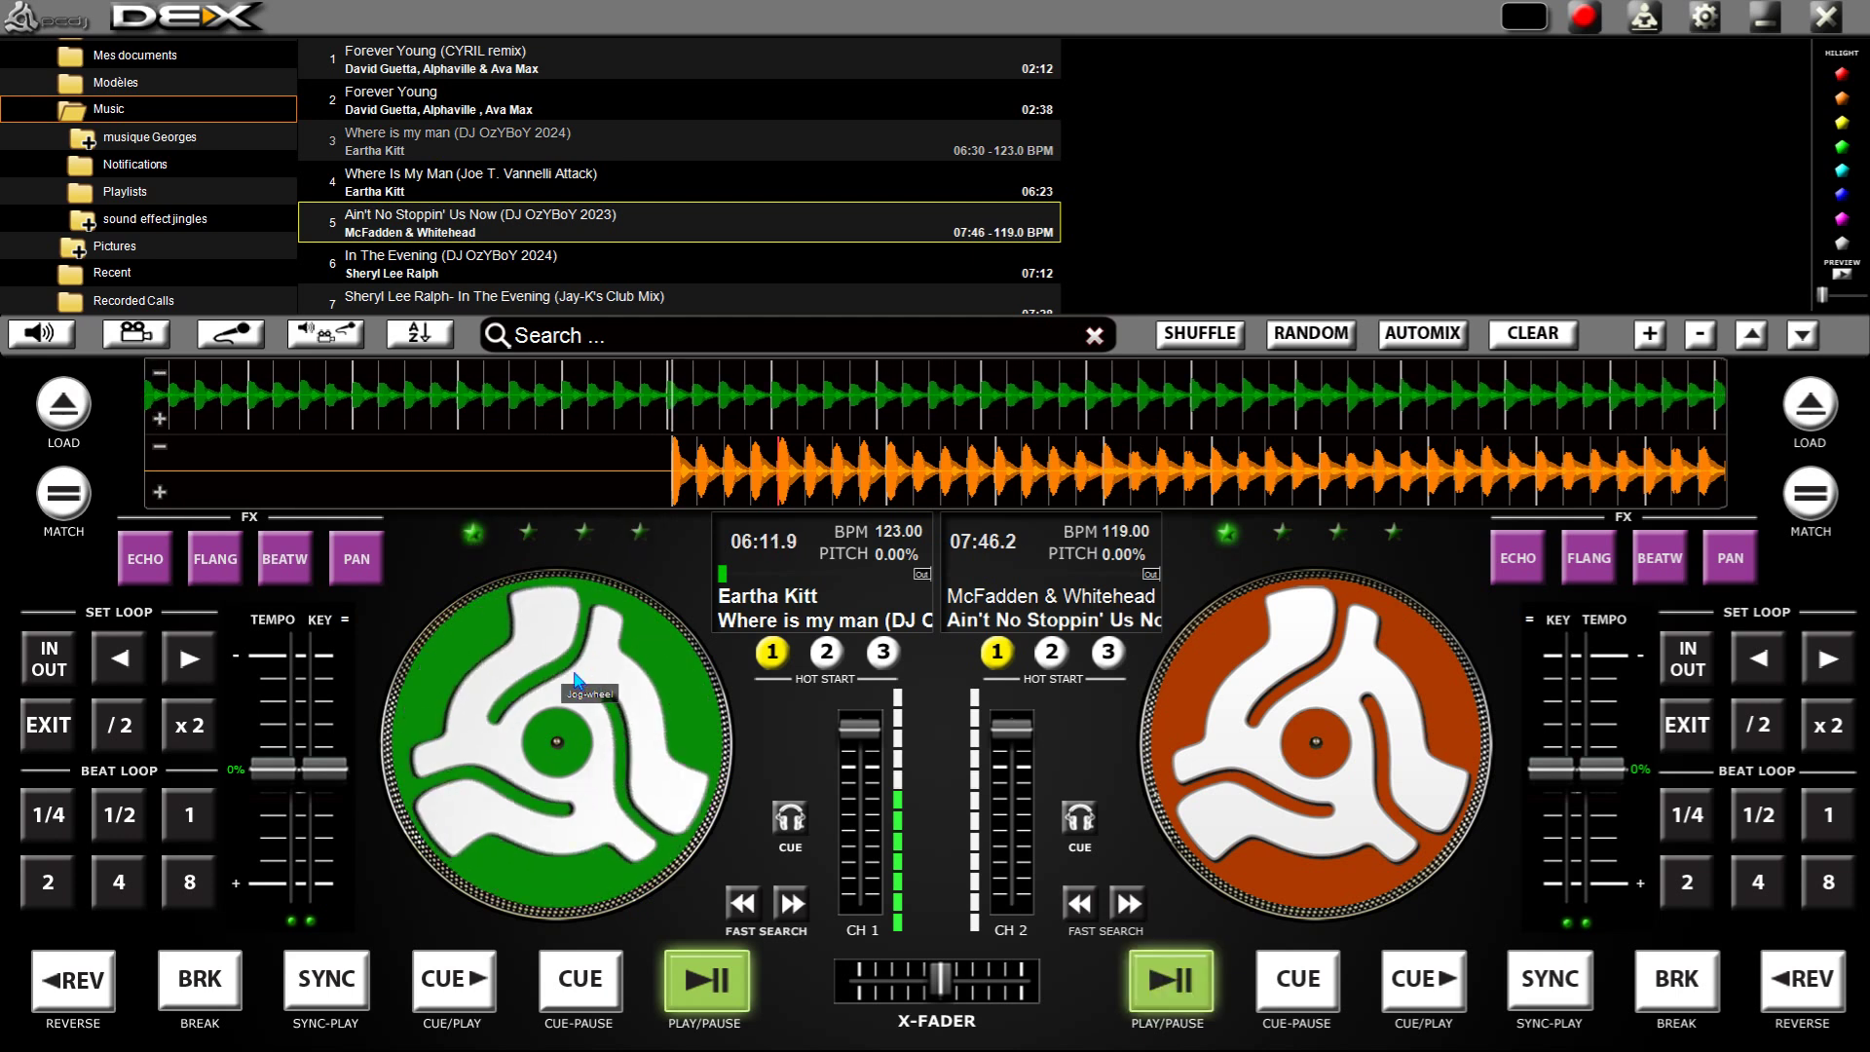
{"action": "left_click_drag", "start_coordinate": [534, 719], "coordinate": [516, 801]}
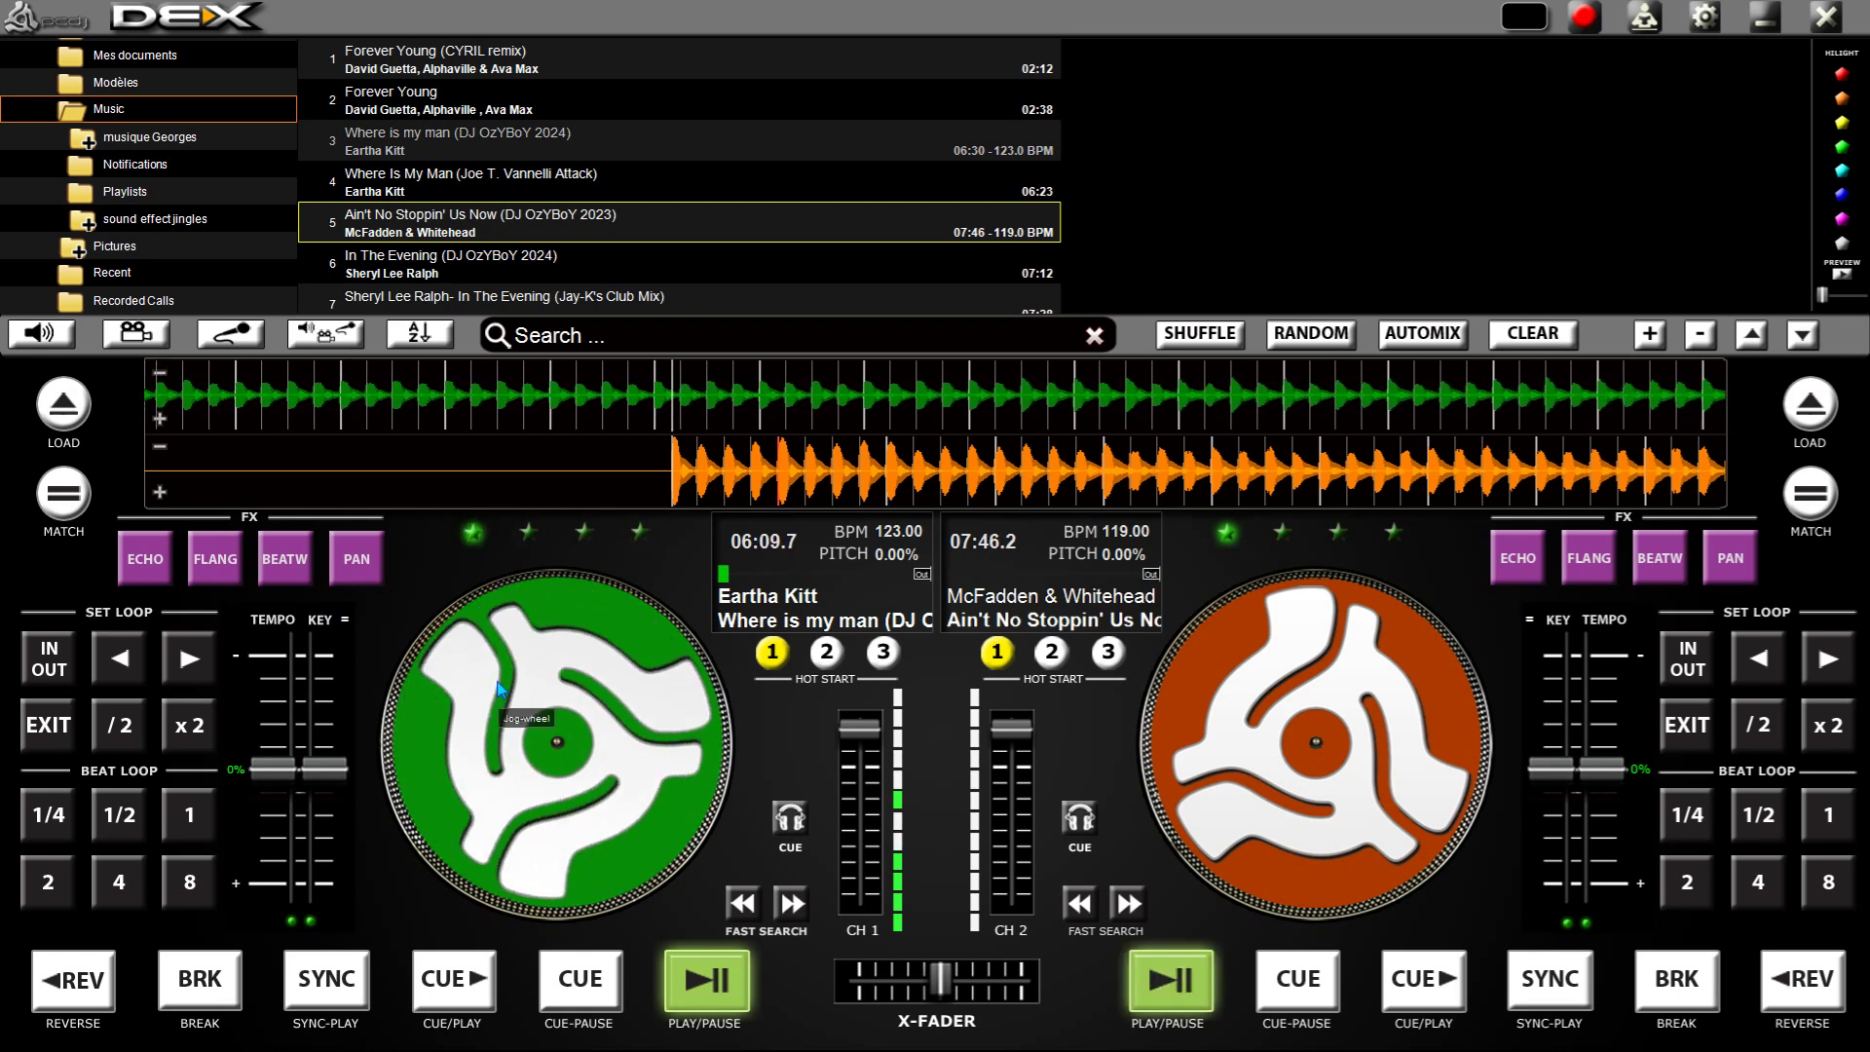
{"action": "left_click_drag", "start_coordinate": [507, 668], "coordinate": [689, 764]}
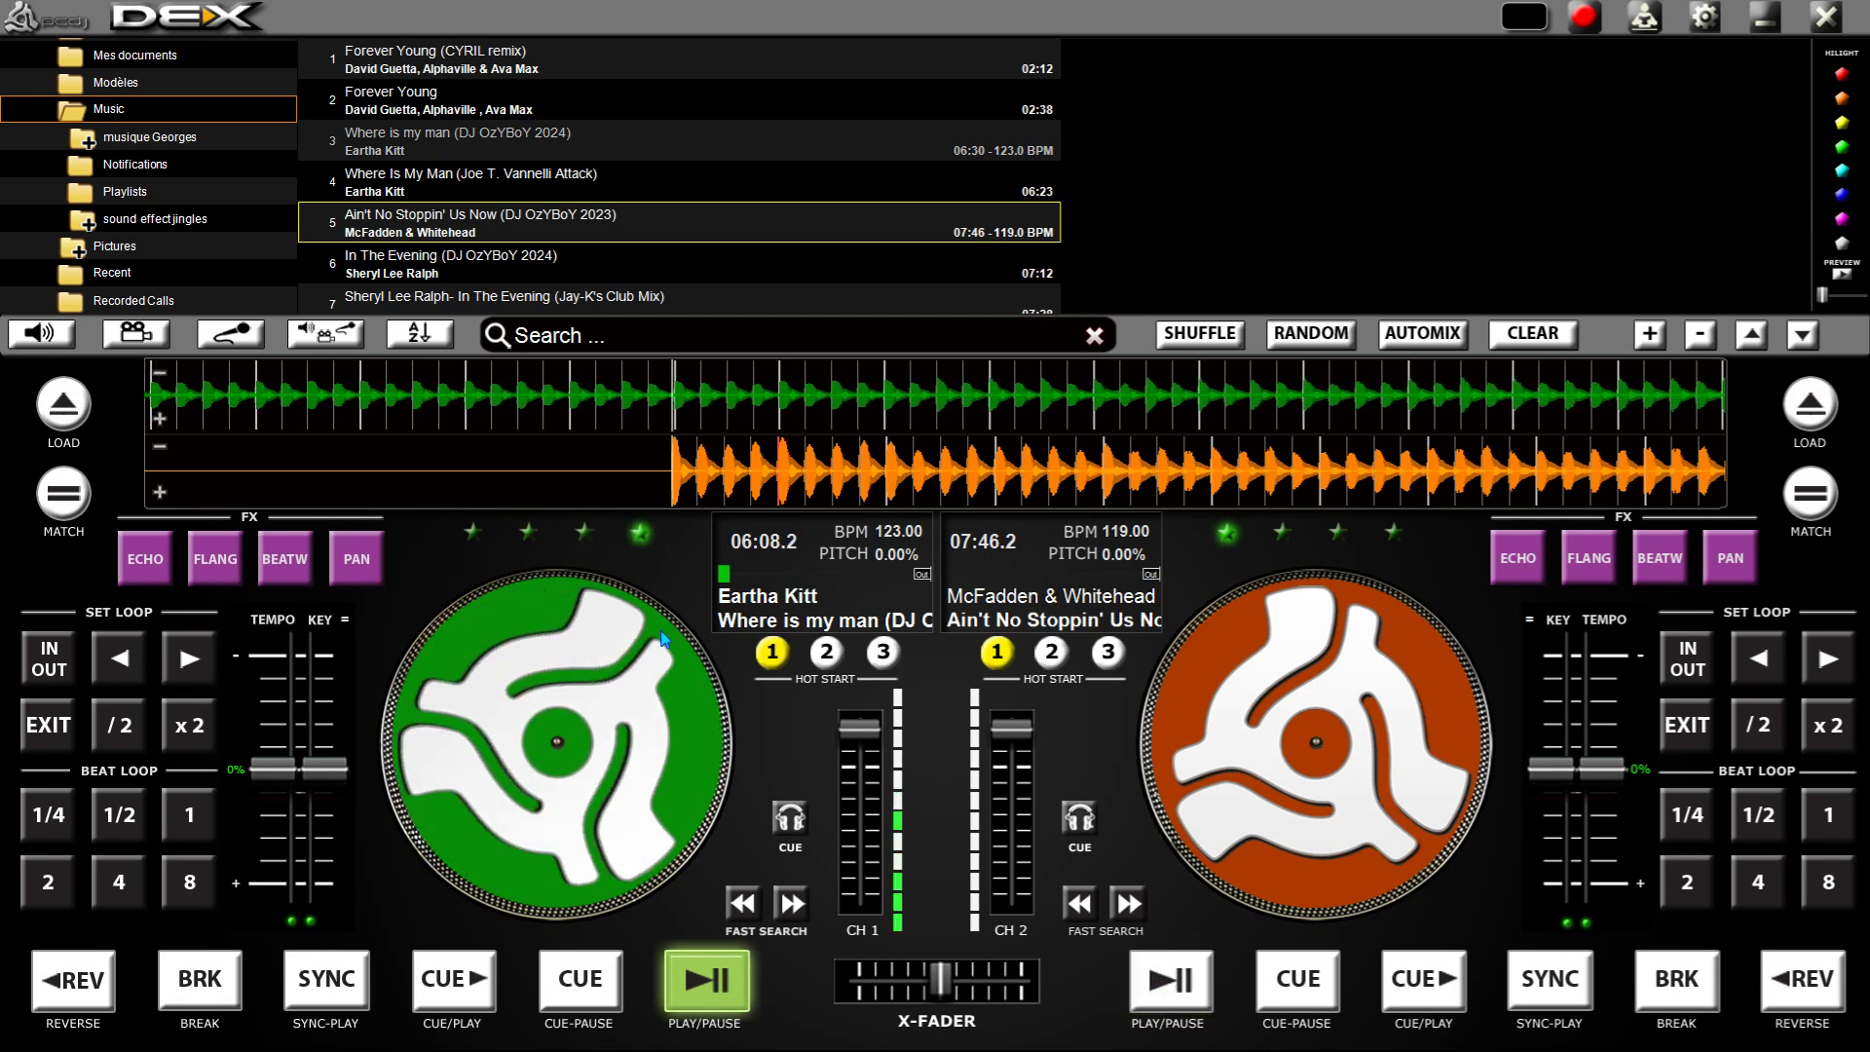
{"action": "left_click_drag", "start_coordinate": [494, 643], "coordinate": [588, 682]}
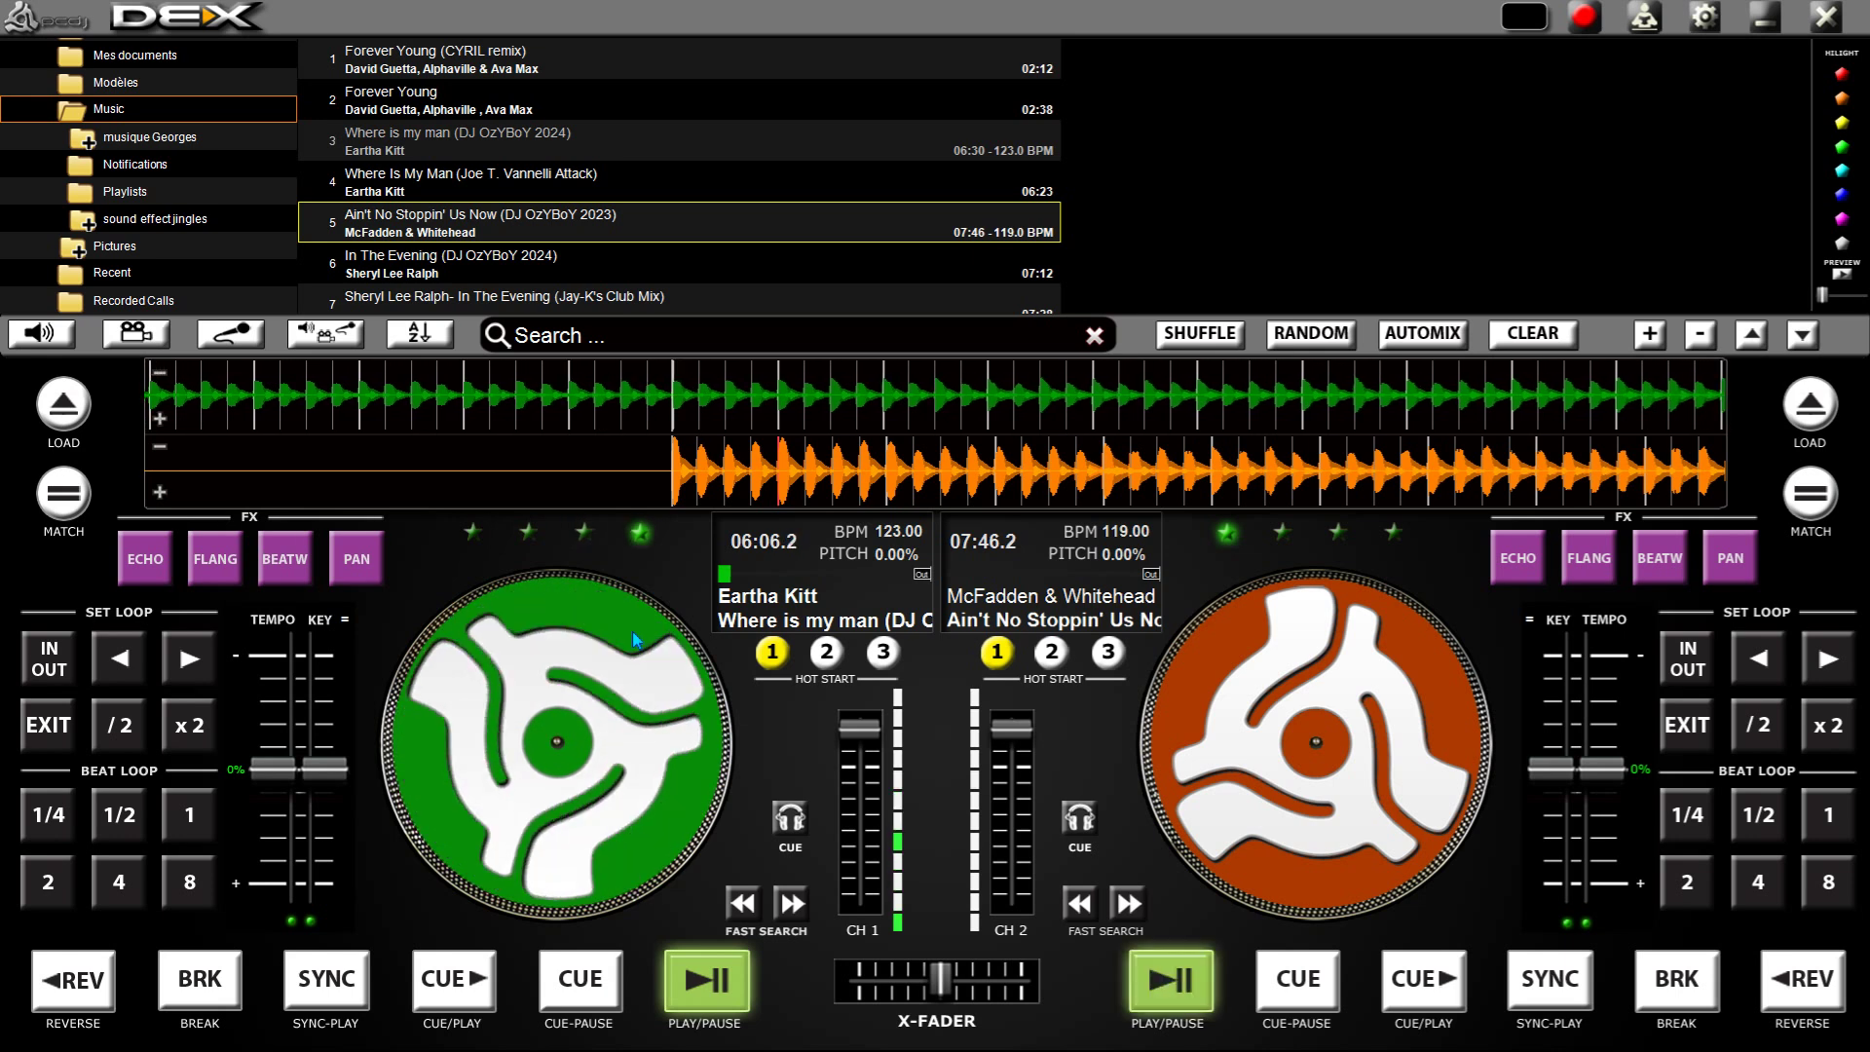
{"action": "left_click", "coordinate": [577, 984]}
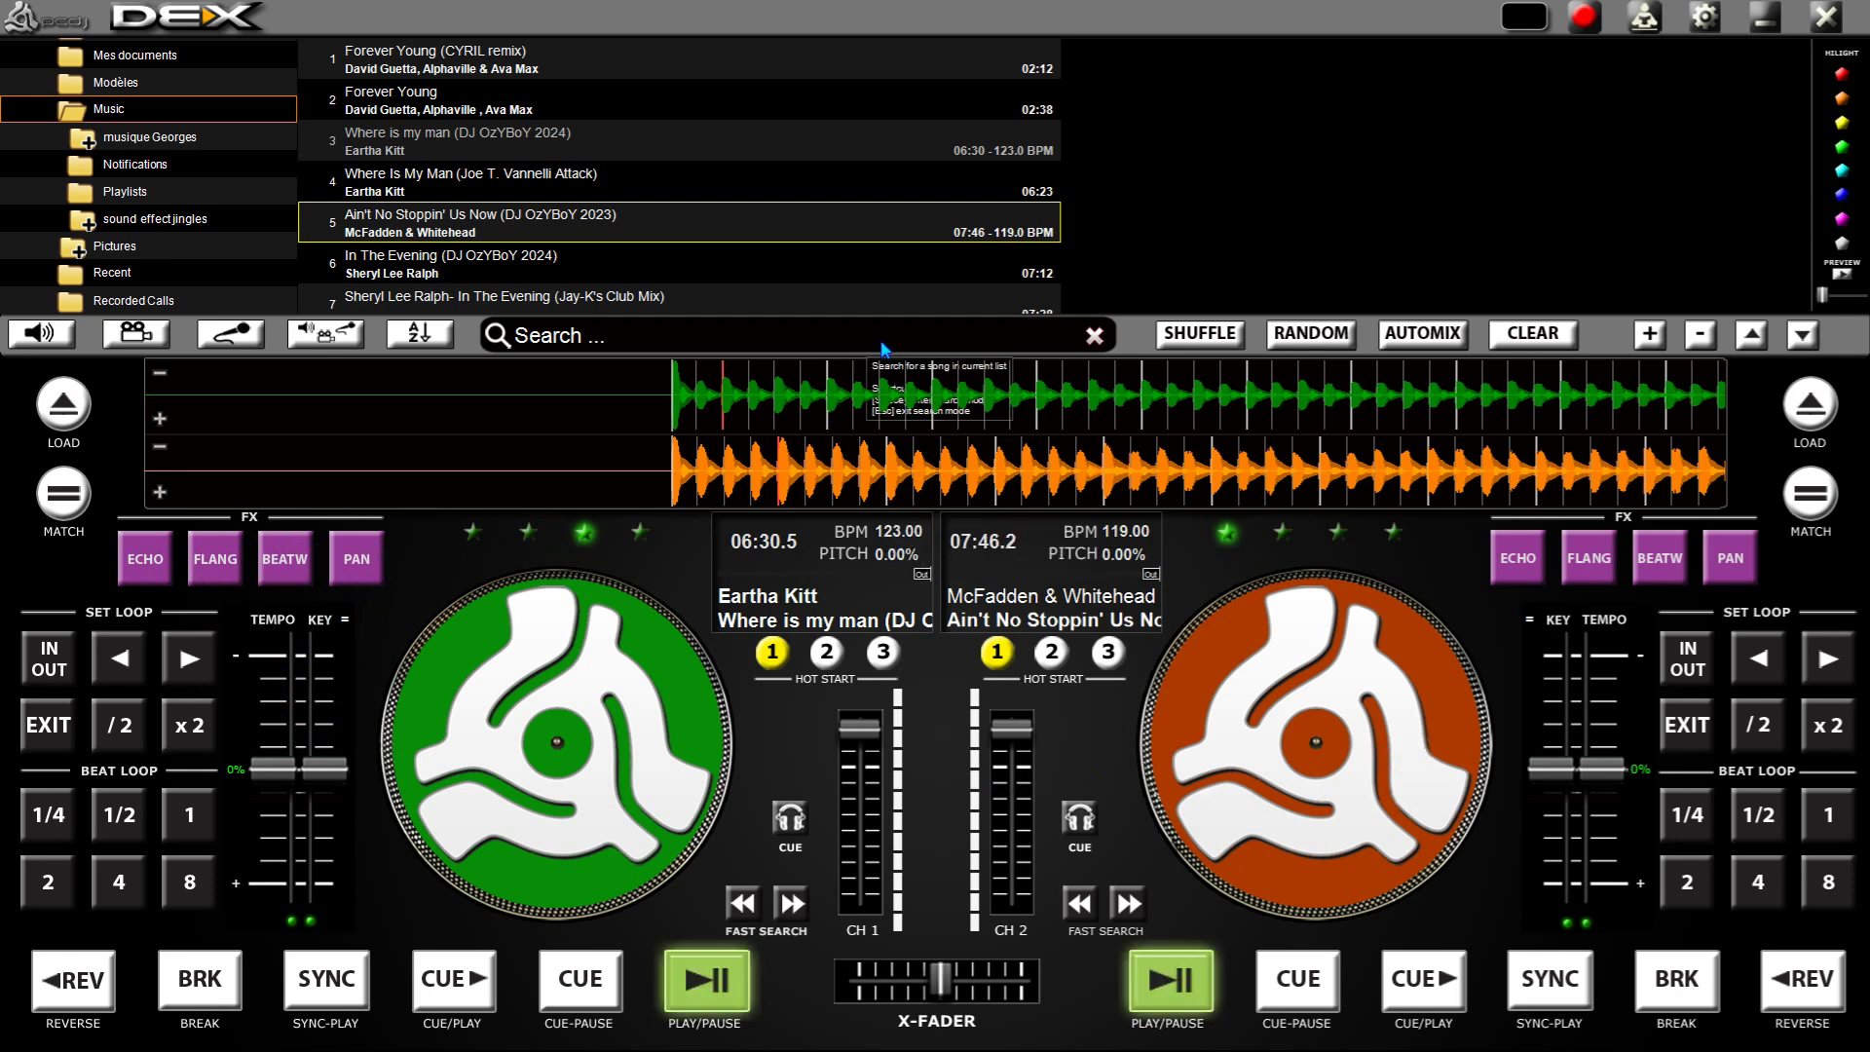
Review the Audio Routing, Video, Karaoke, Control, Broadcast, 3rd Party Services and General preferences, and close the Preferences window
{"action": "left_click", "coordinate": [1701, 25]}
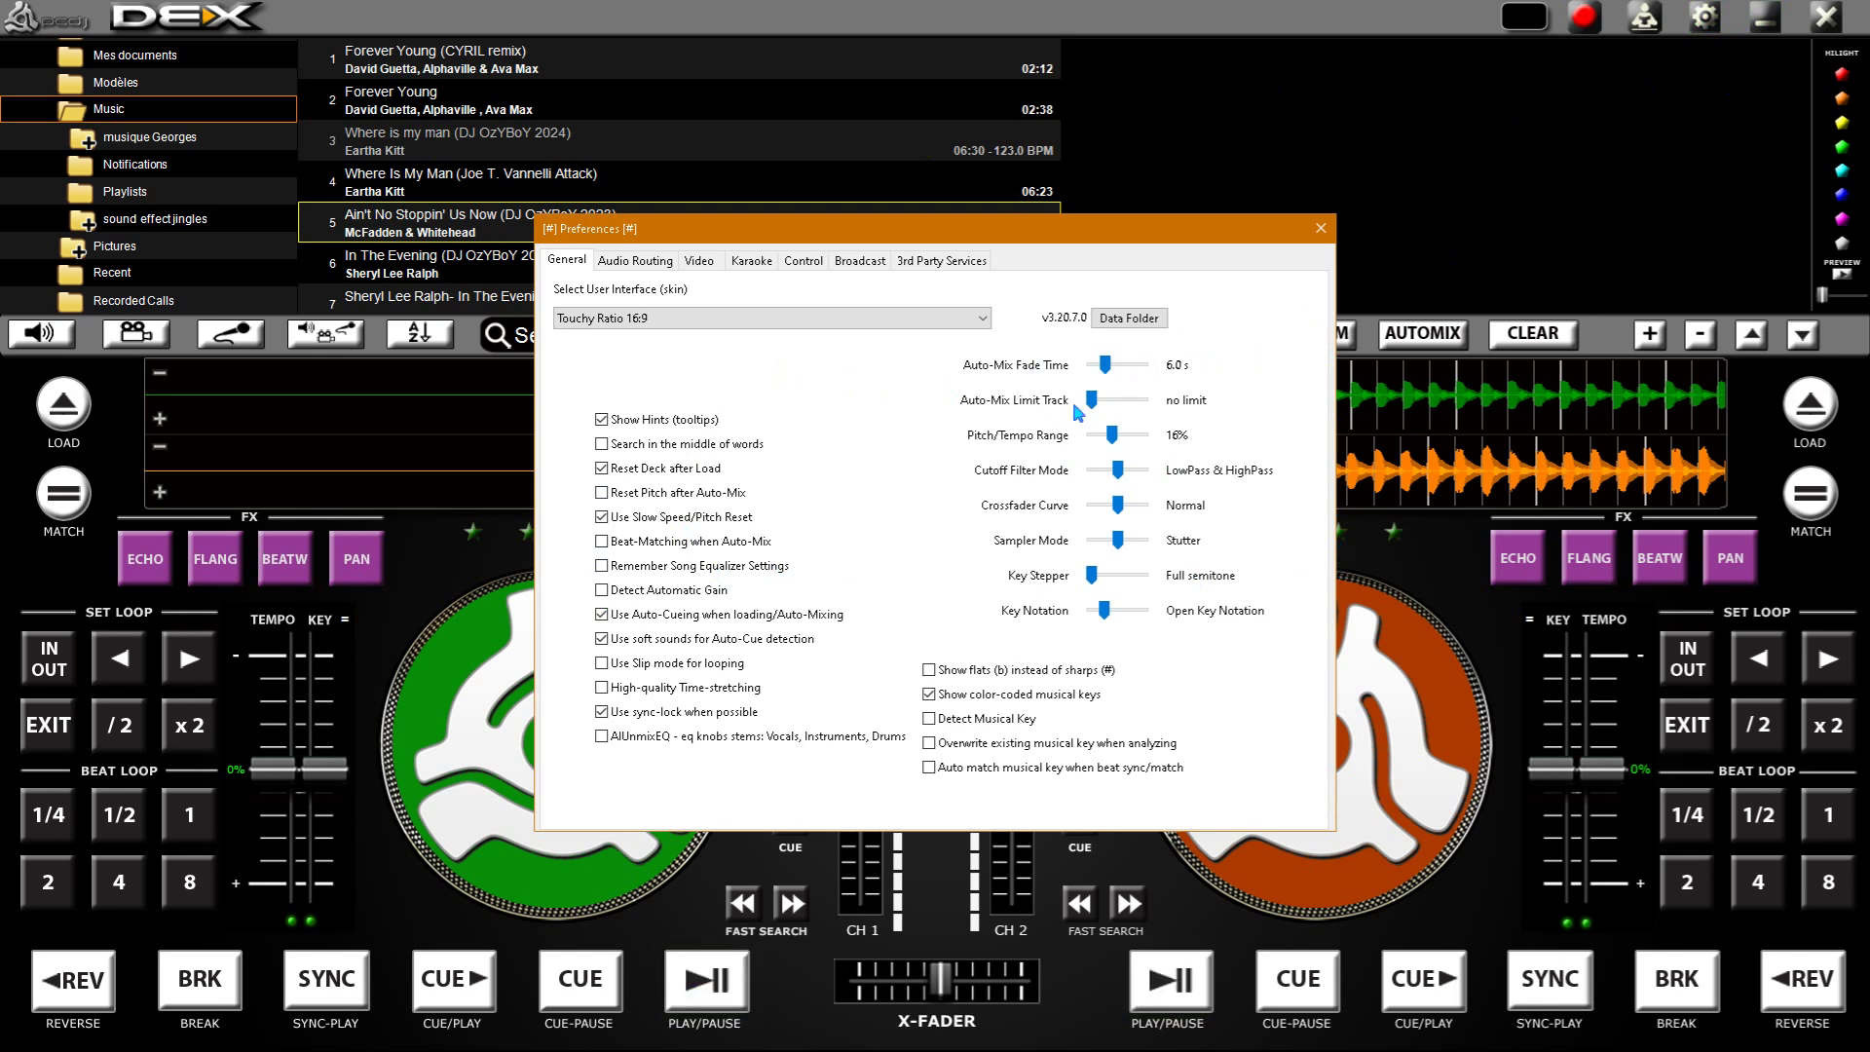
{"action": "left_click", "coordinate": [637, 262]}
{"action": "left_click", "coordinate": [695, 261]}
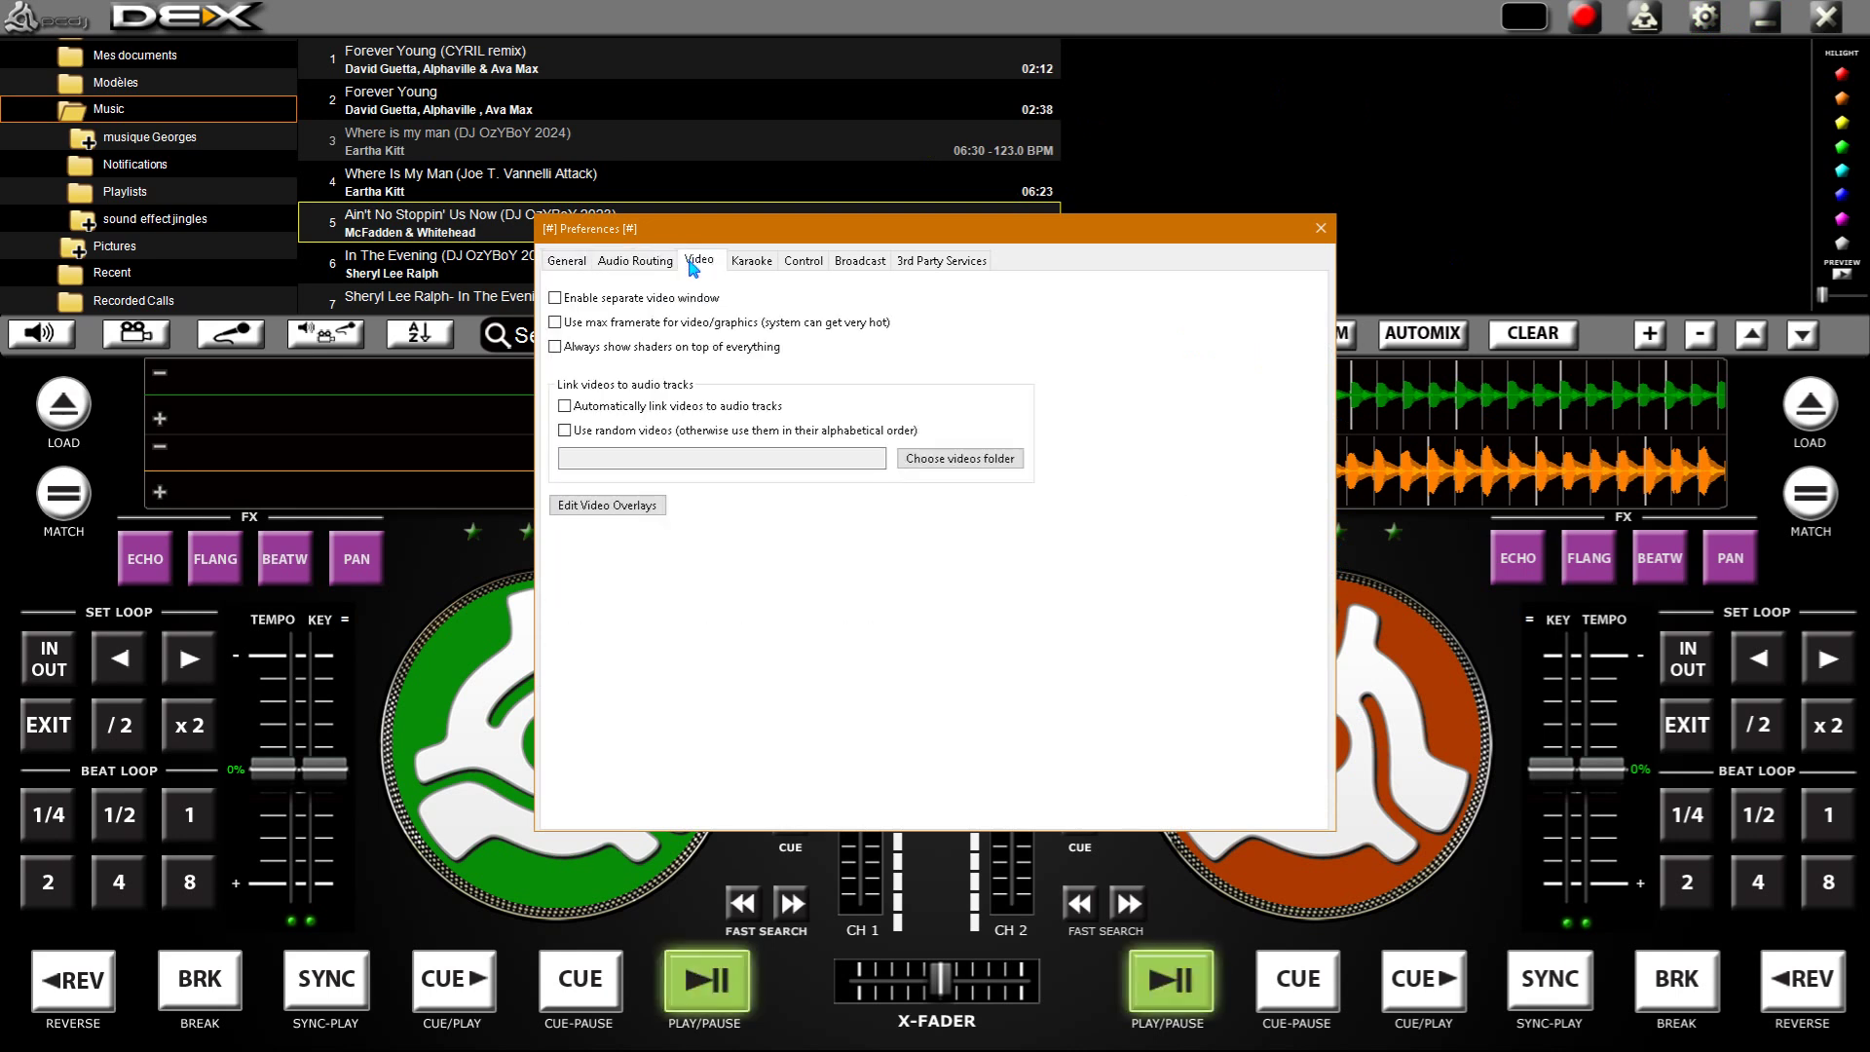
{"action": "left_click", "coordinate": [752, 261]}
{"action": "left_click", "coordinate": [807, 263]}
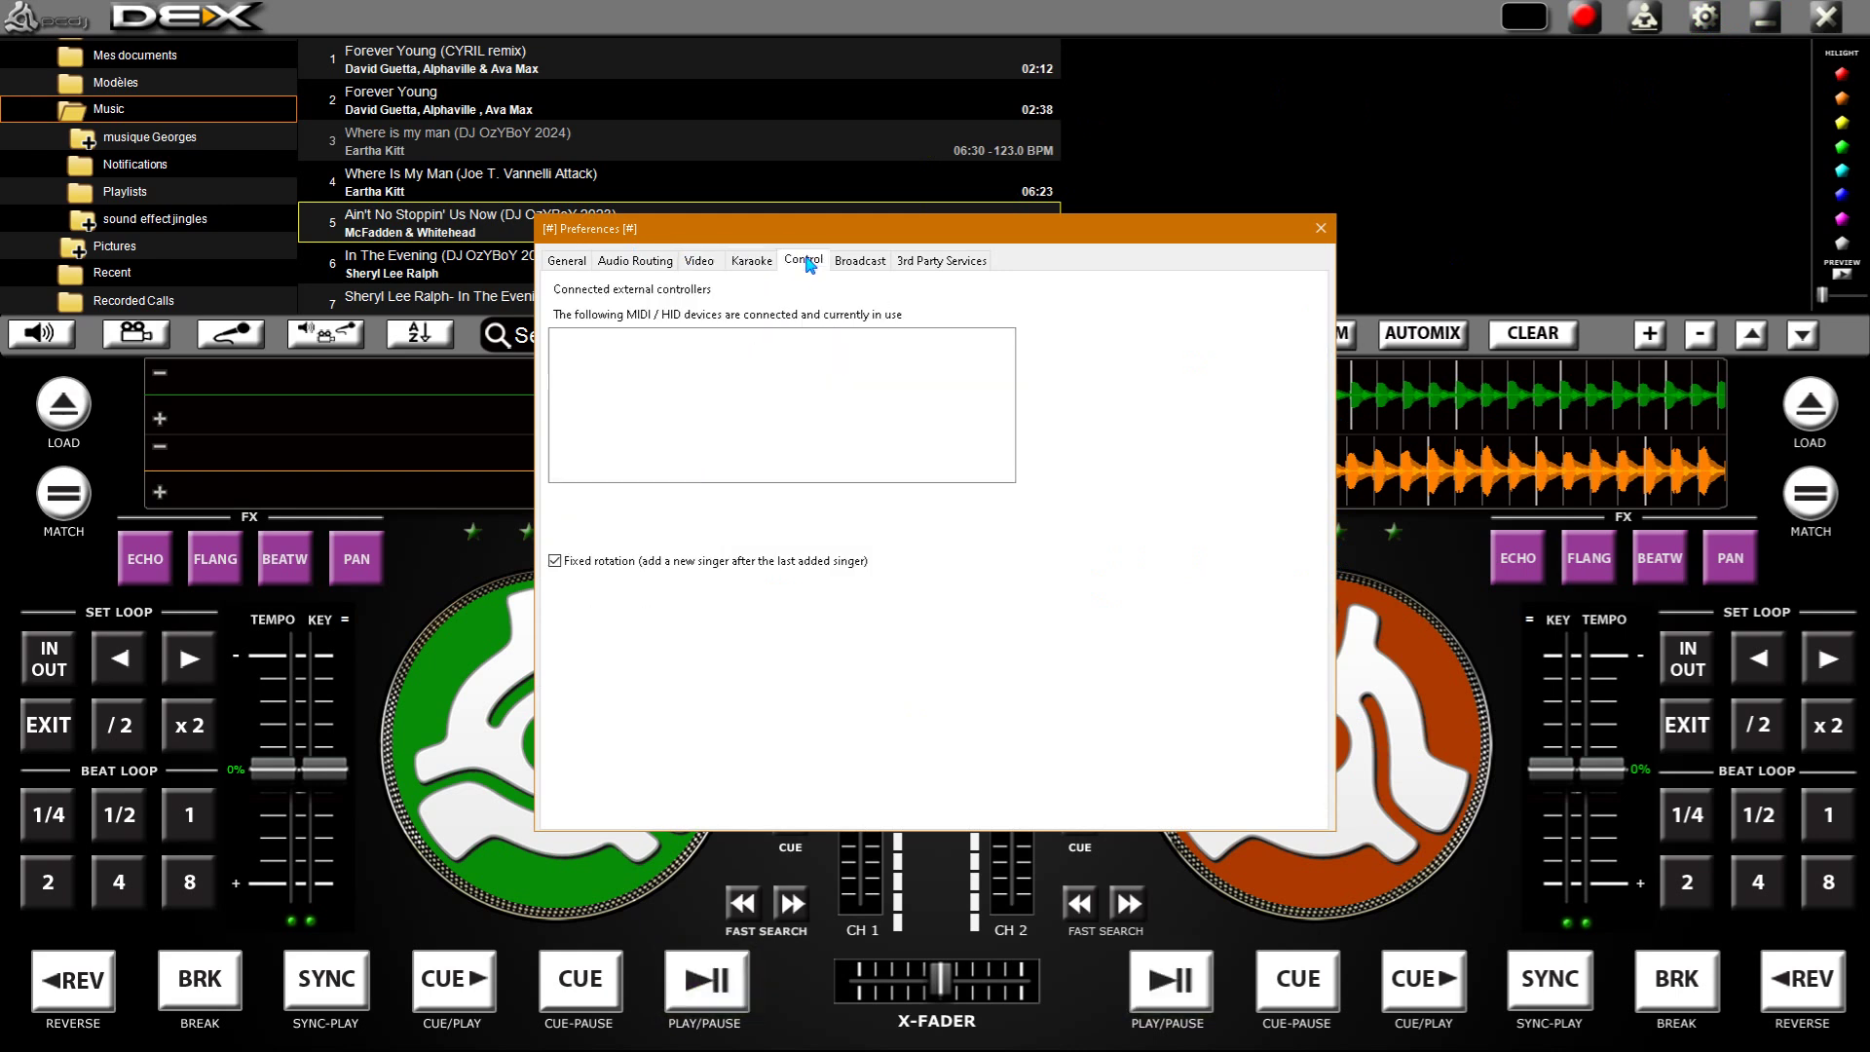
{"action": "left_click", "coordinate": [870, 263]}
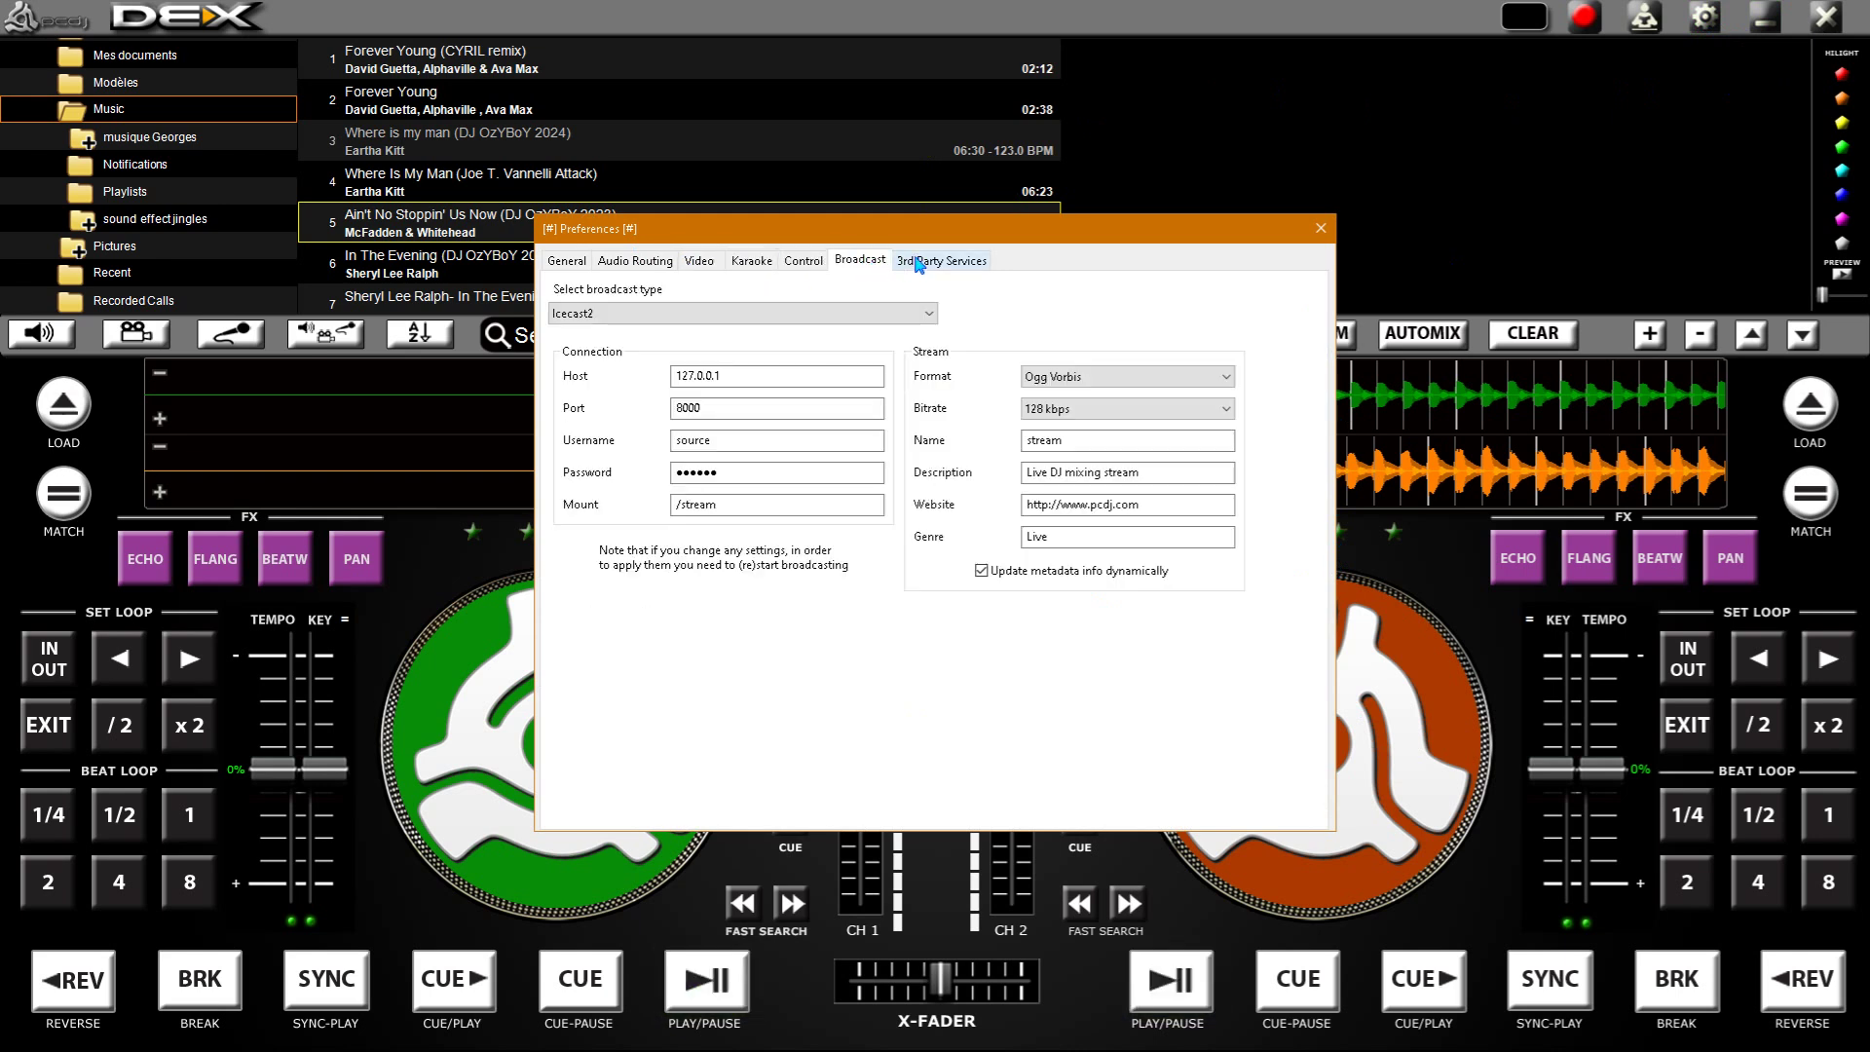
{"action": "left_click", "coordinate": [911, 264]}
{"action": "left_click", "coordinate": [579, 269]}
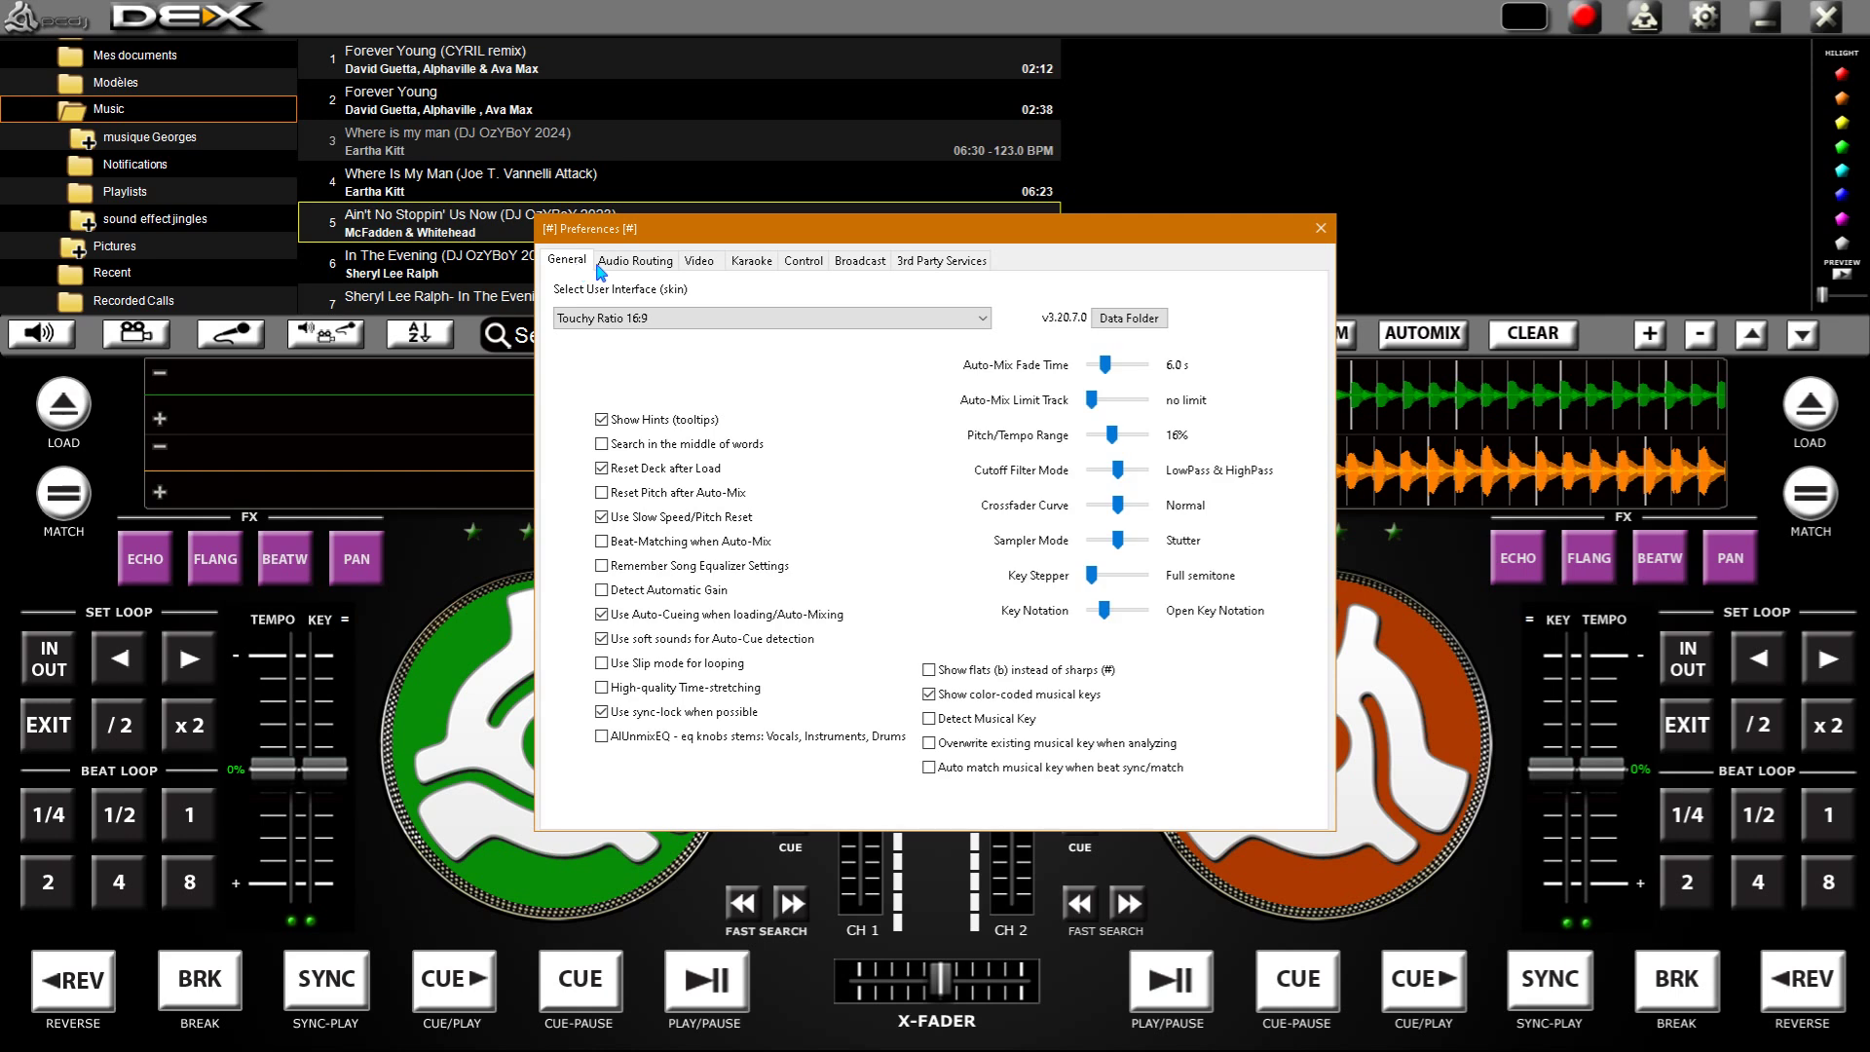
{"action": "left_click", "coordinate": [1320, 230]}
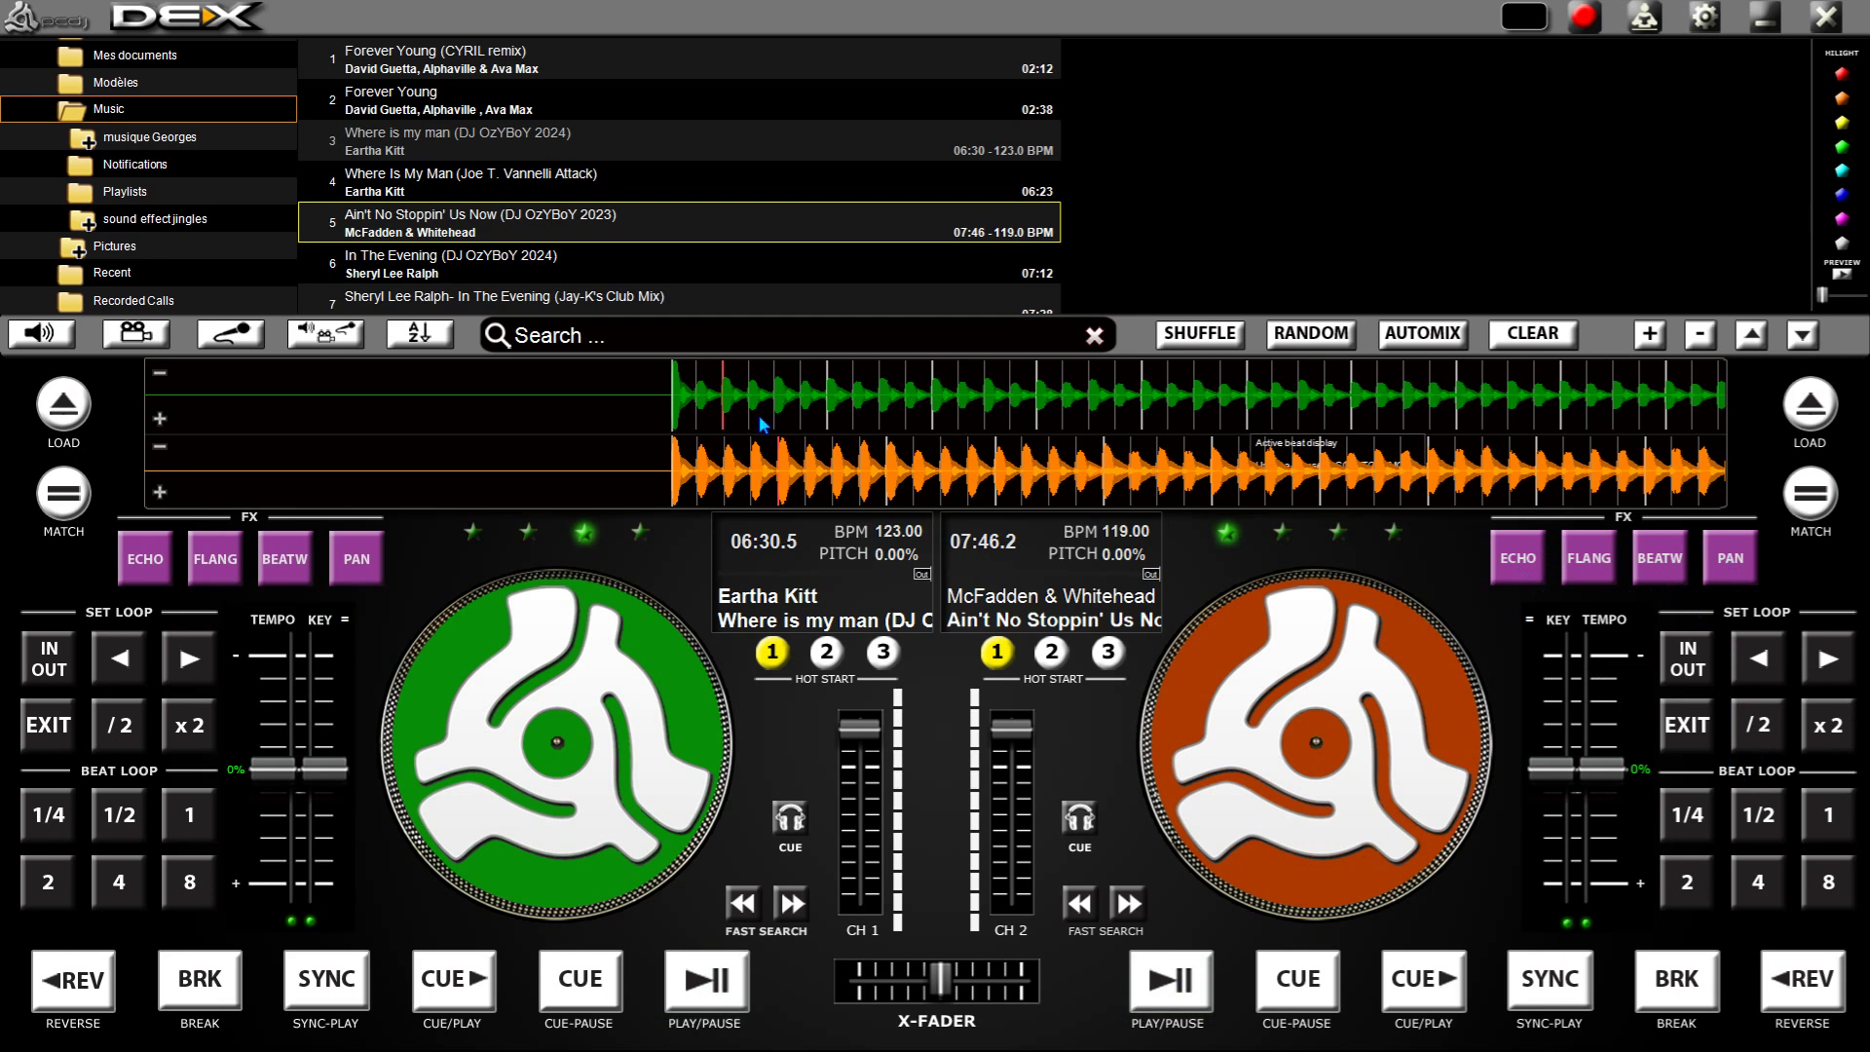
Play the orange deck, switch a 1/4 beat loop on and off, and return the track to its cue point
{"action": "left_click", "coordinate": [1170, 990]}
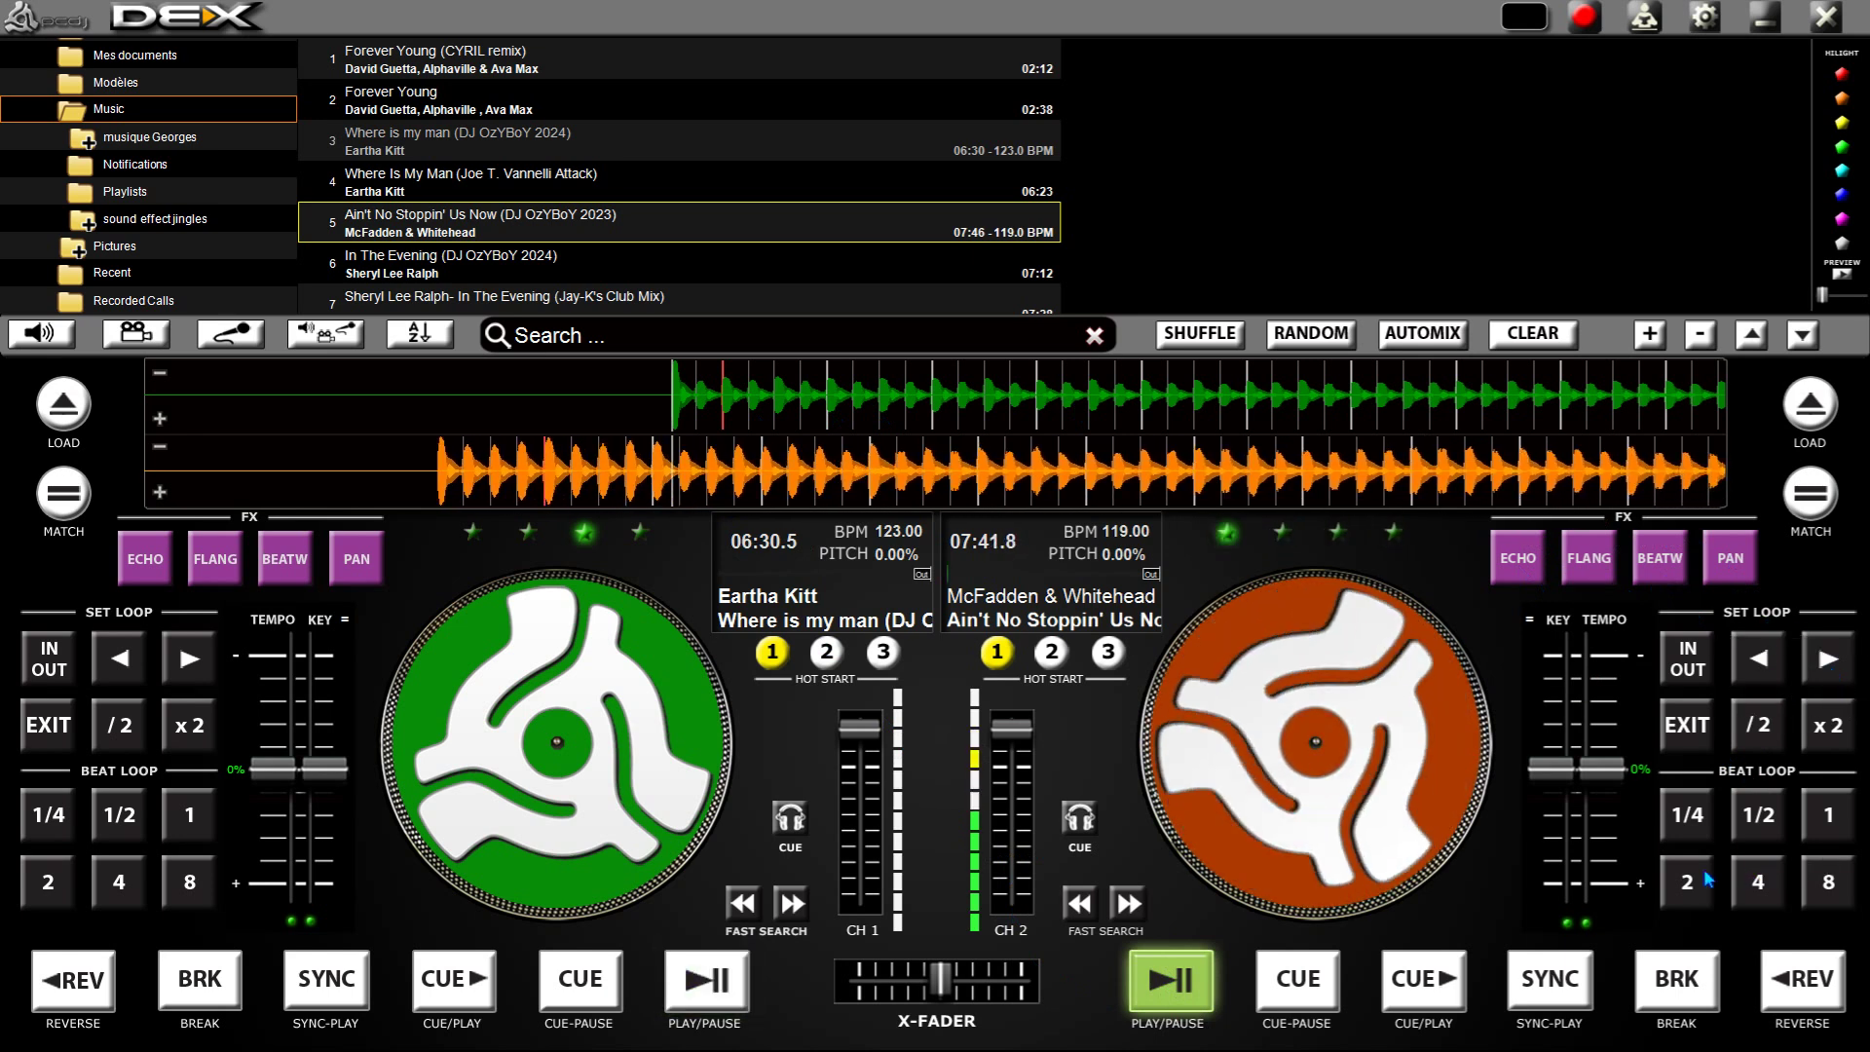
{"action": "left_click", "coordinate": [1688, 814]}
{"action": "left_click", "coordinate": [1689, 817]}
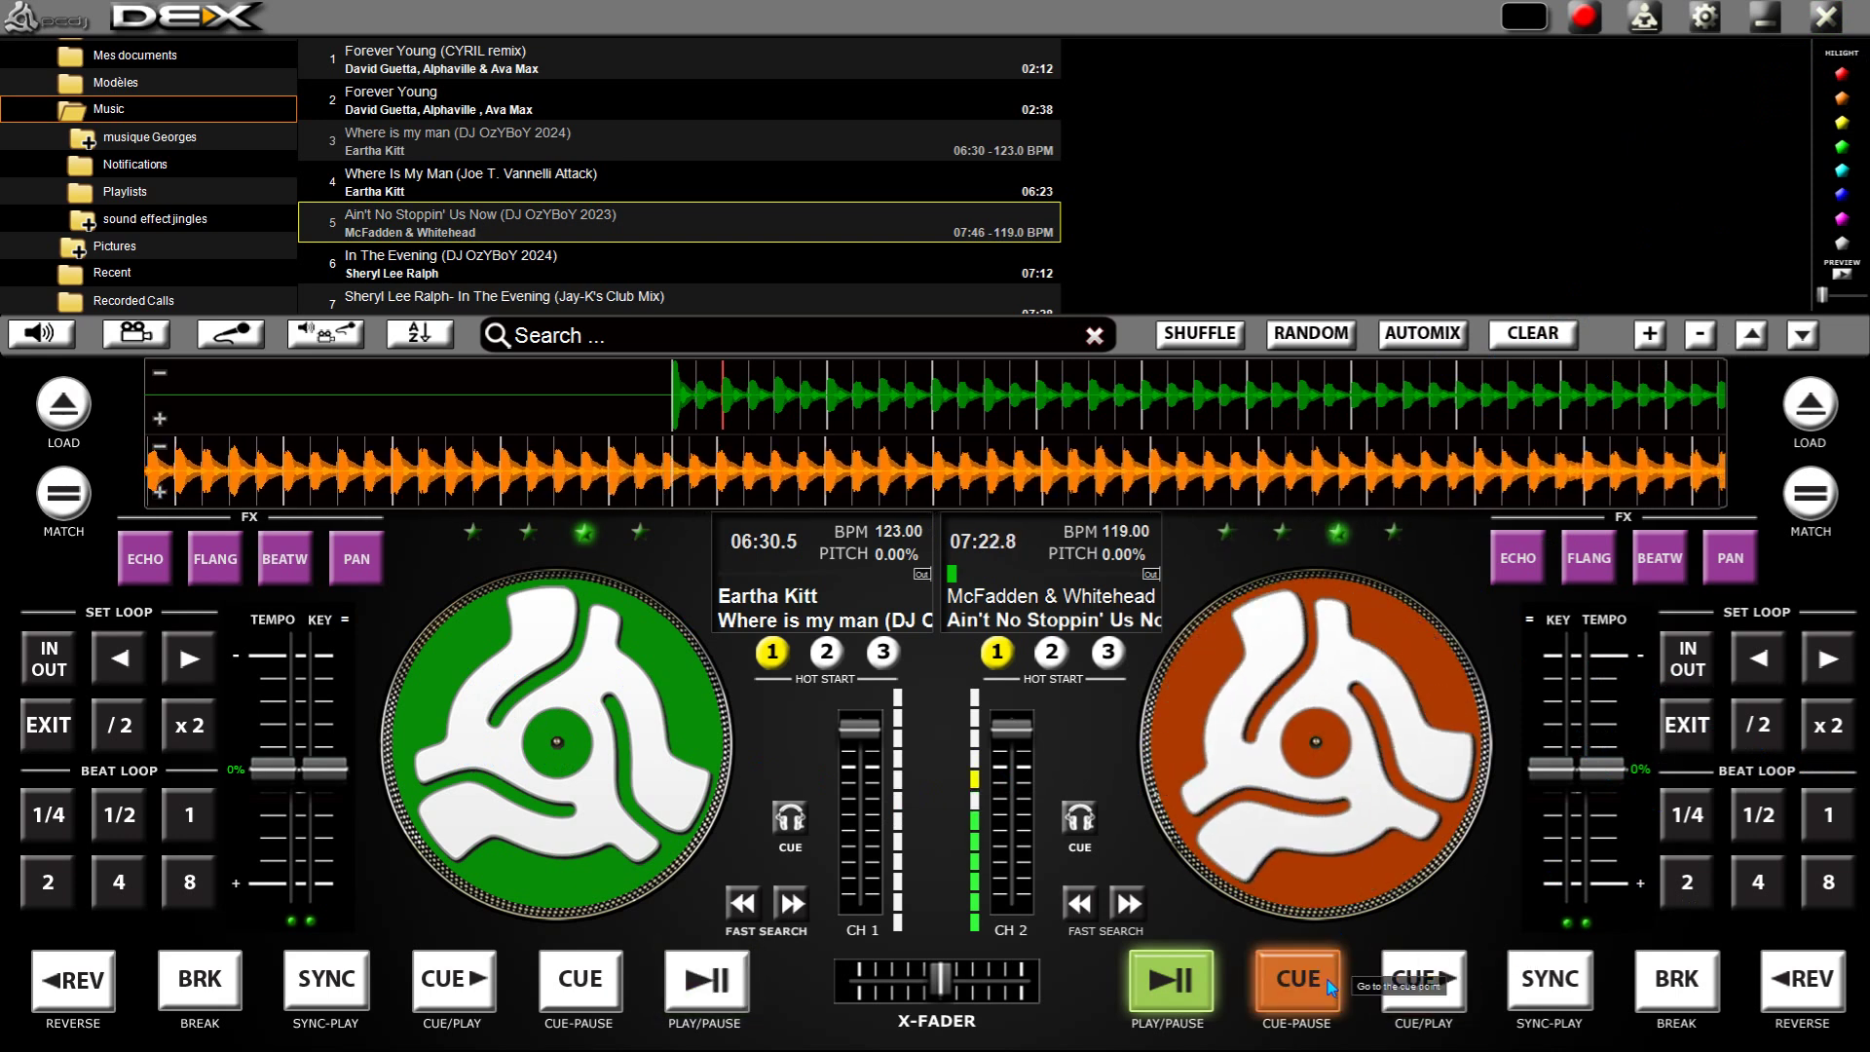
{"action": "left_click", "coordinate": [1296, 979]}
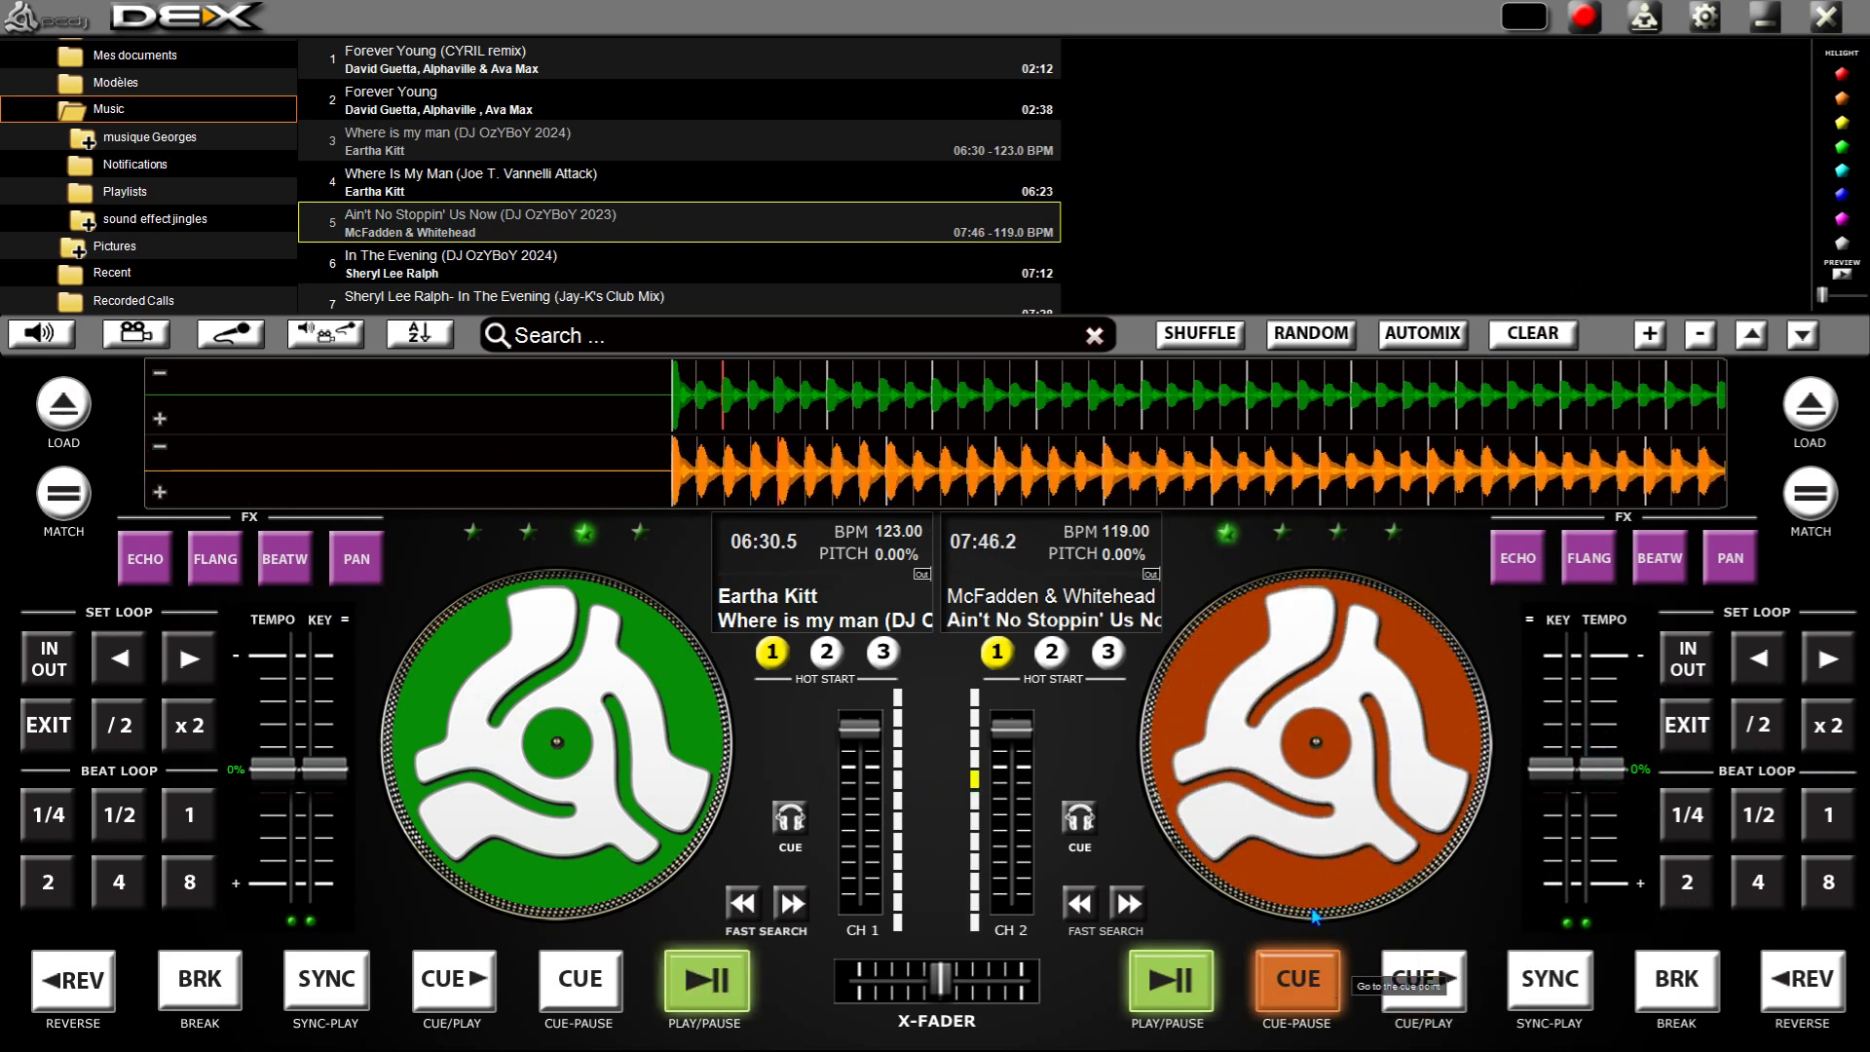
Close DEX 3 and confirm quitting
{"action": "left_click", "coordinate": [1823, 27]}
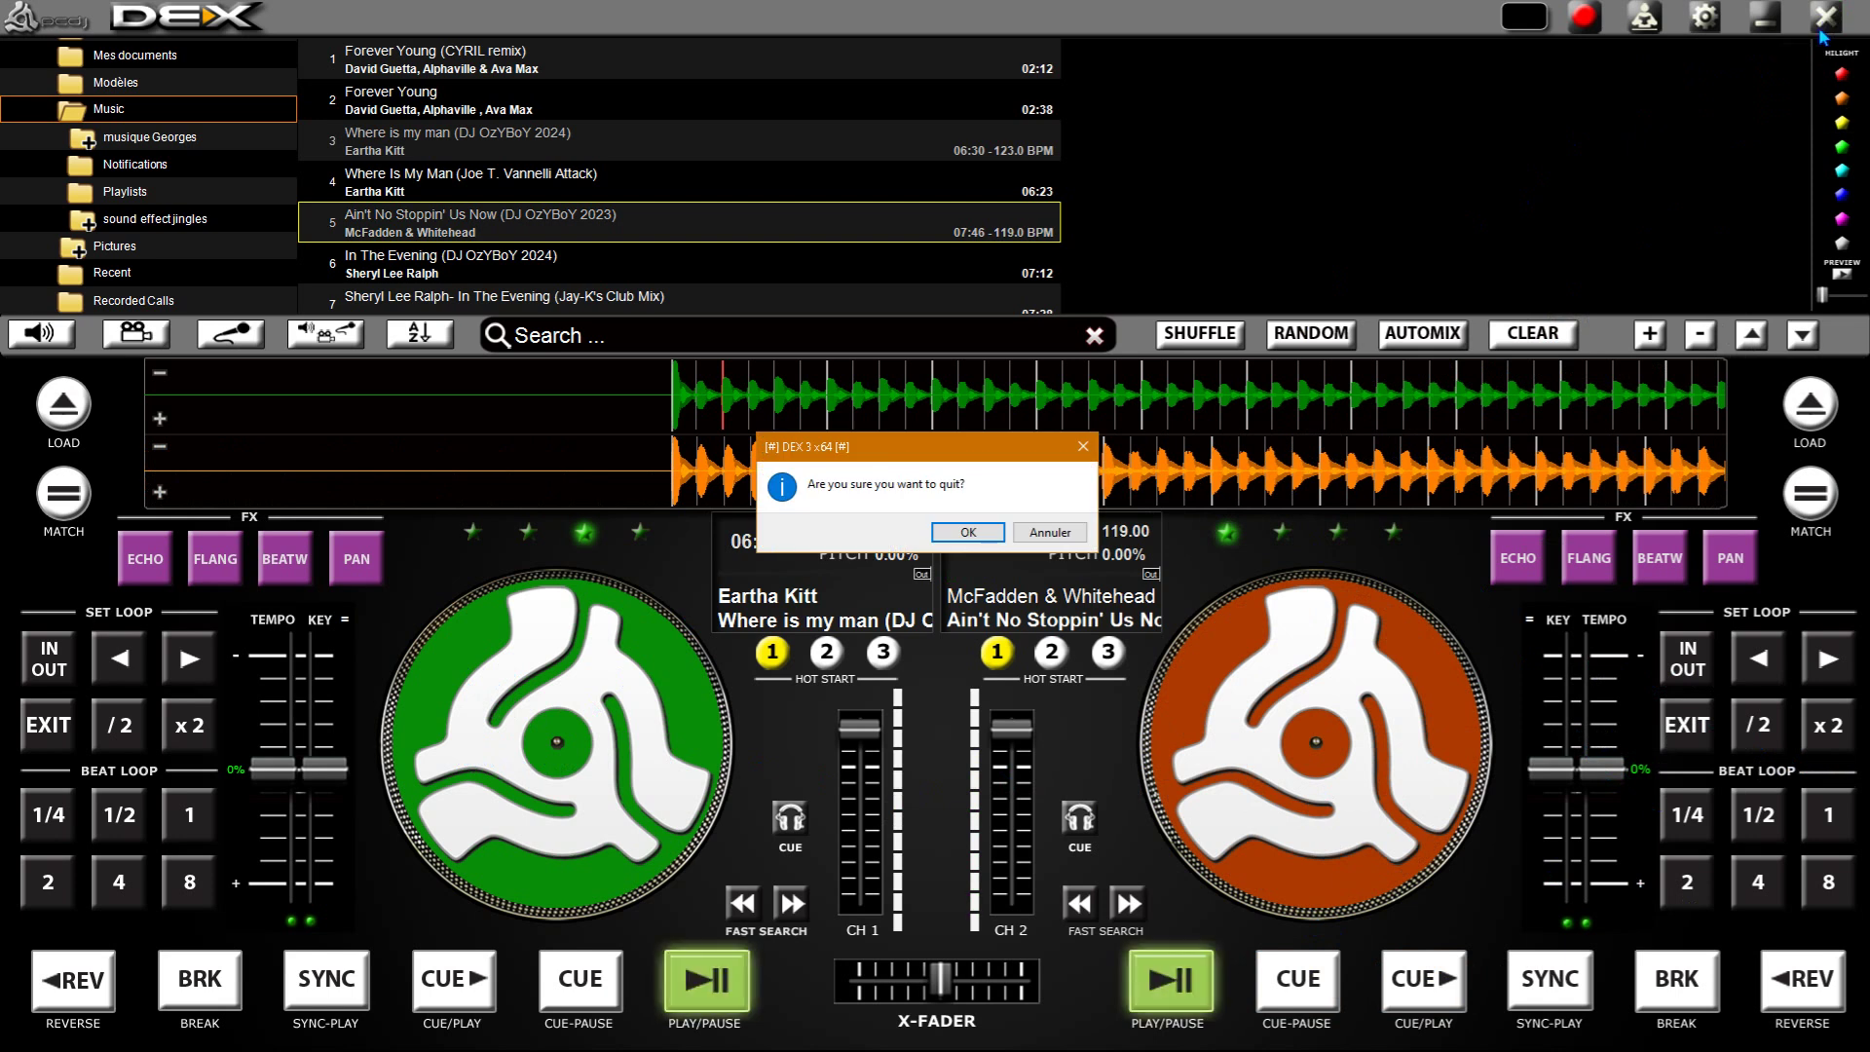
{"action": "left_click", "coordinate": [1001, 539]}
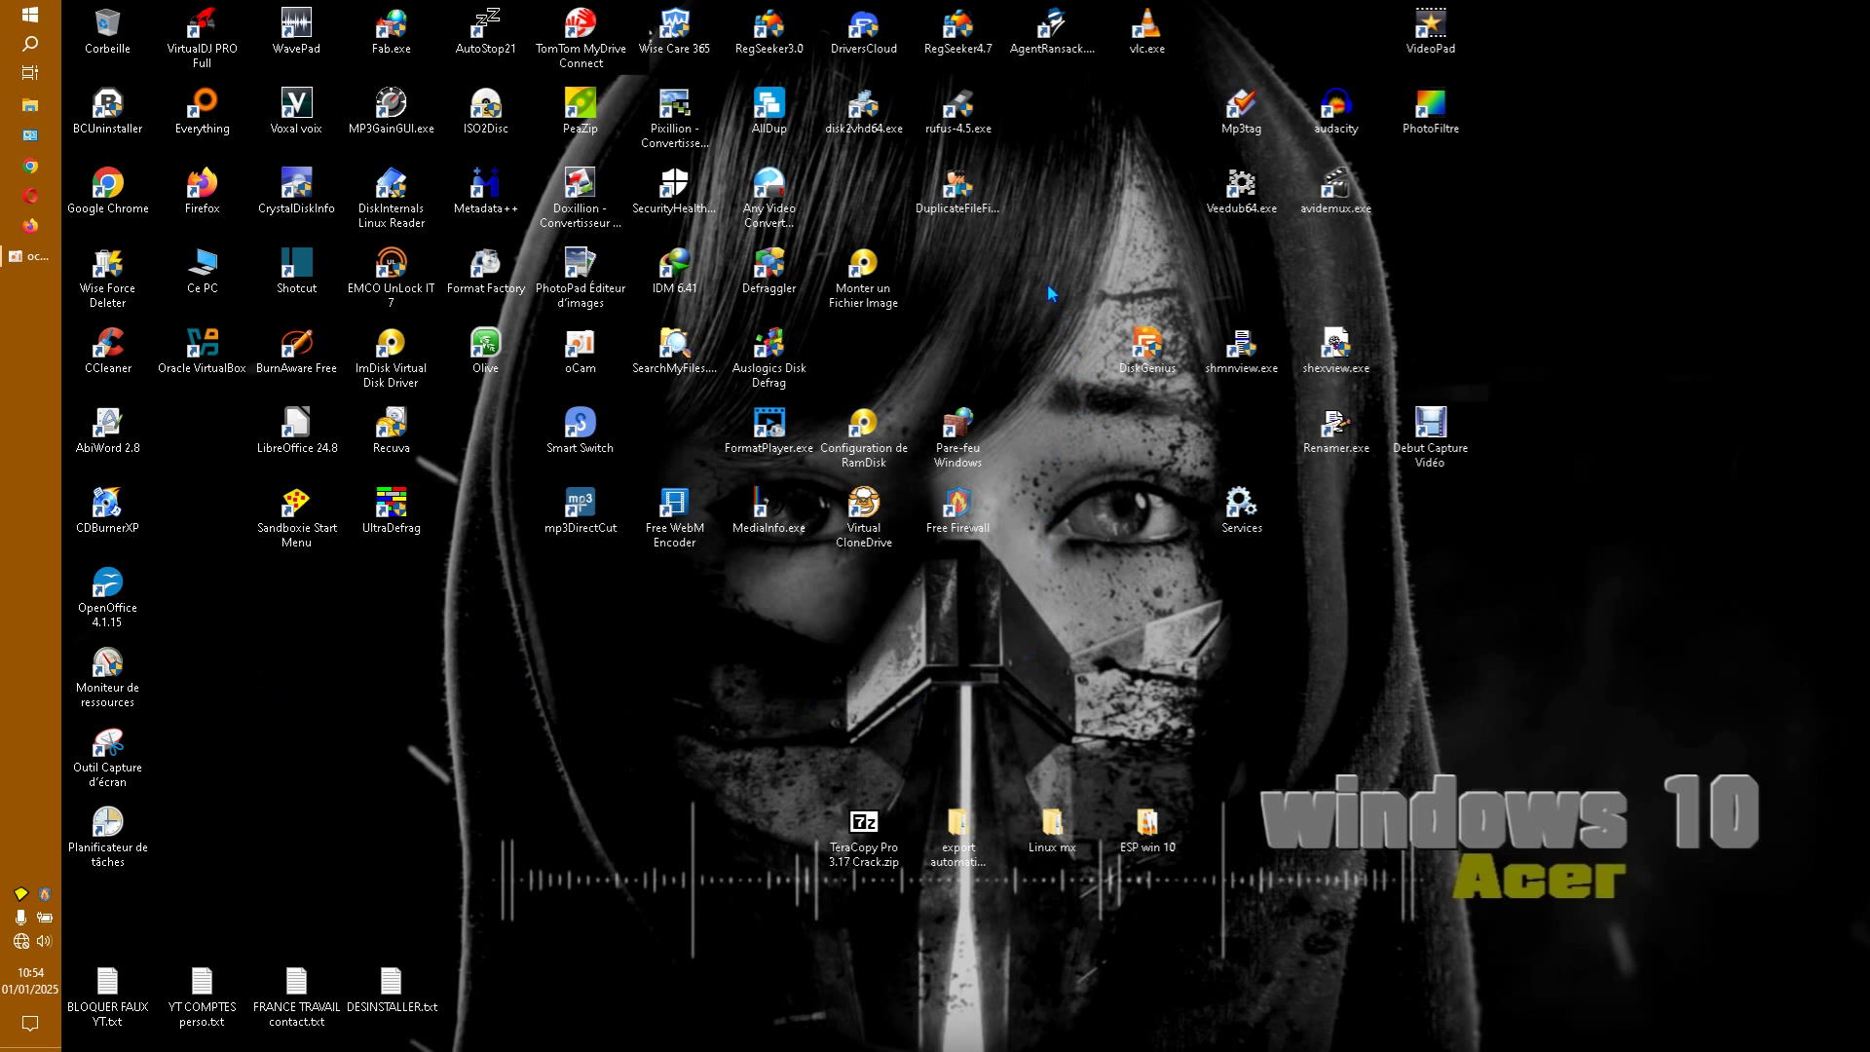
Launch VirtualDJ PRO Full from the desktop to view its interface, and close it again
{"action": "left_click", "coordinate": [204, 48]}
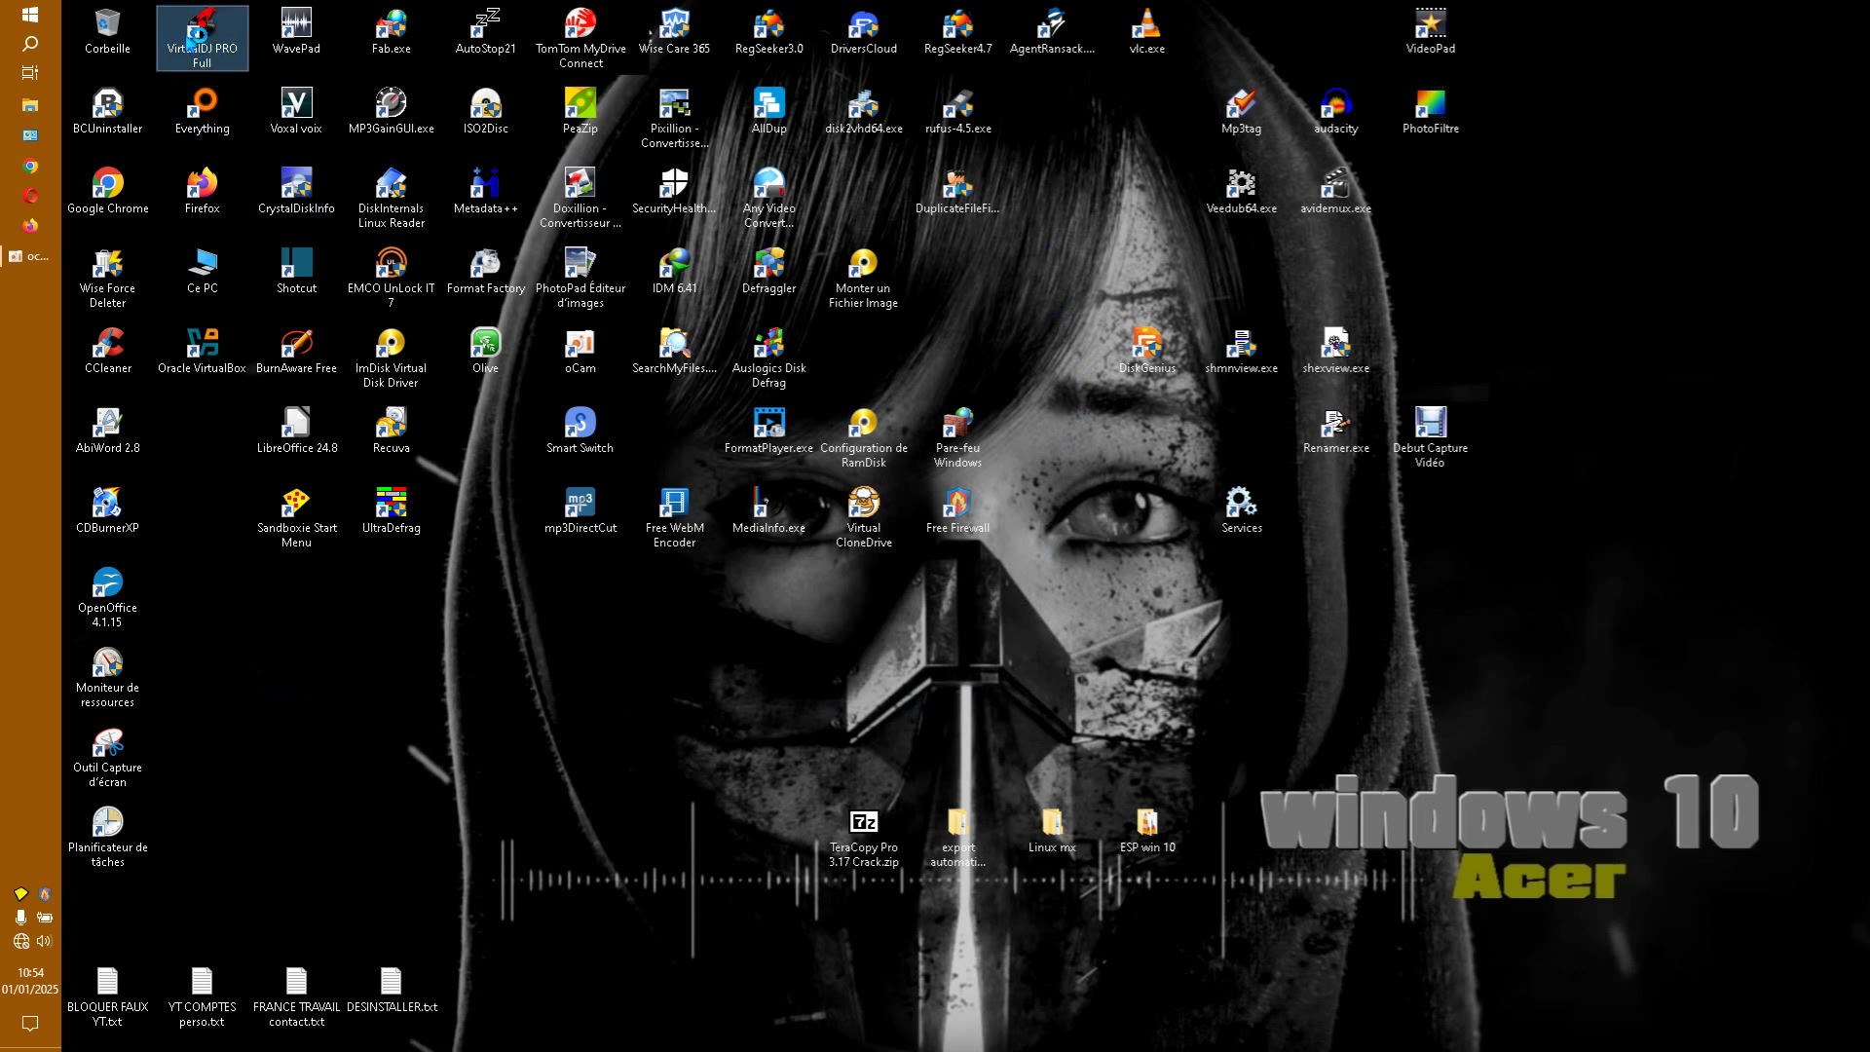
{"action": "double_click", "coordinate": [190, 42]}
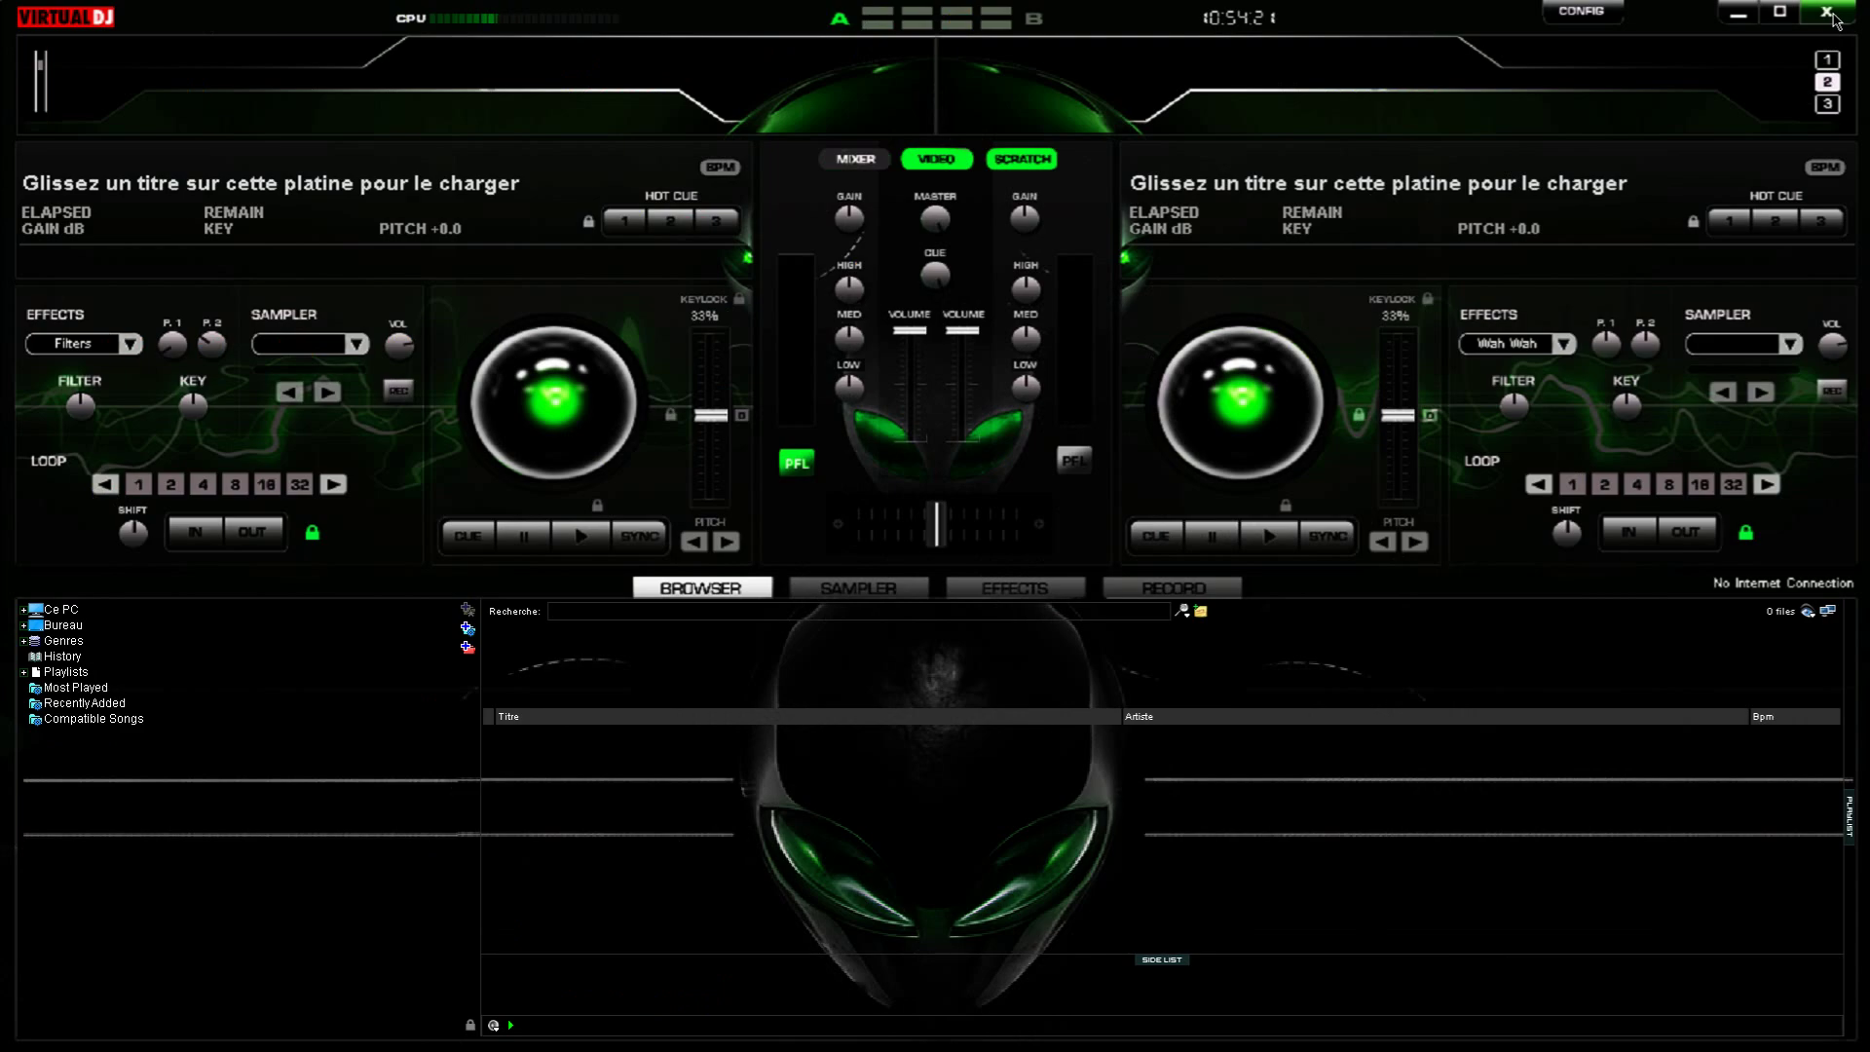
{"action": "left_click", "coordinate": [1831, 14]}
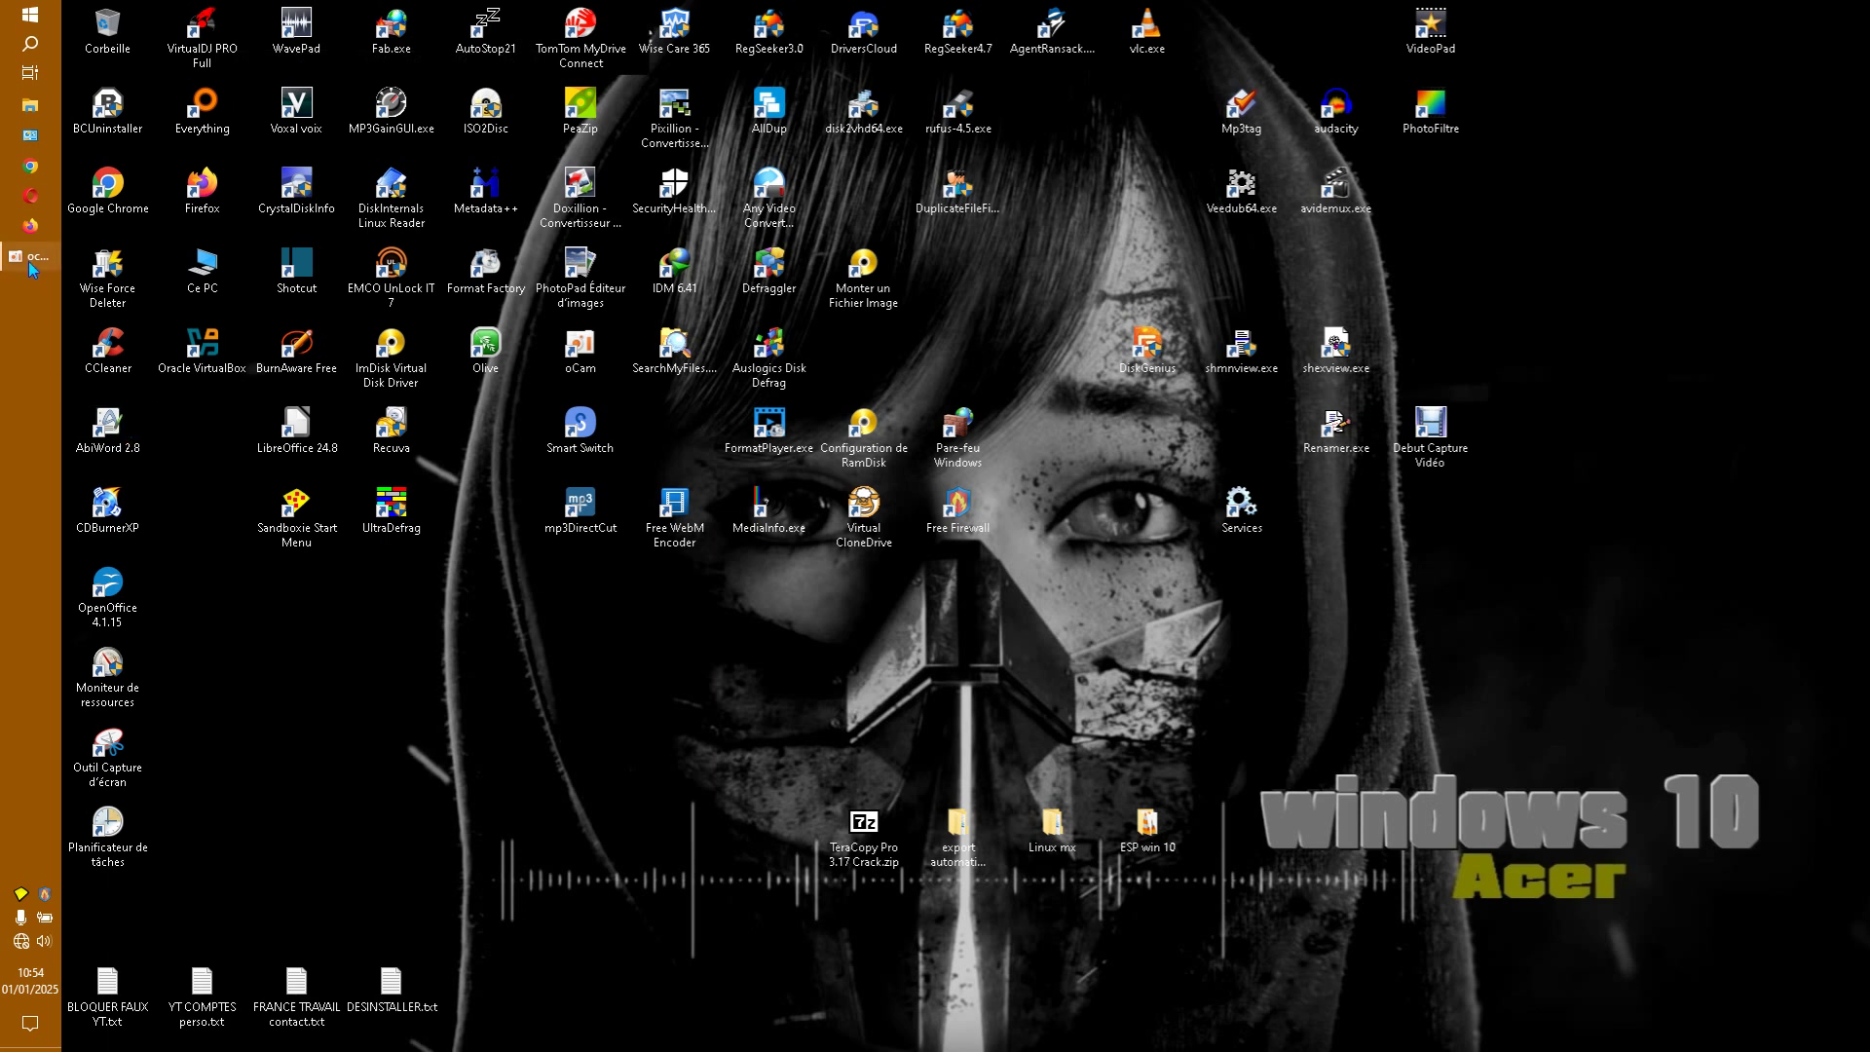
{"action": "mouse_move", "coordinate": [32, 265]}
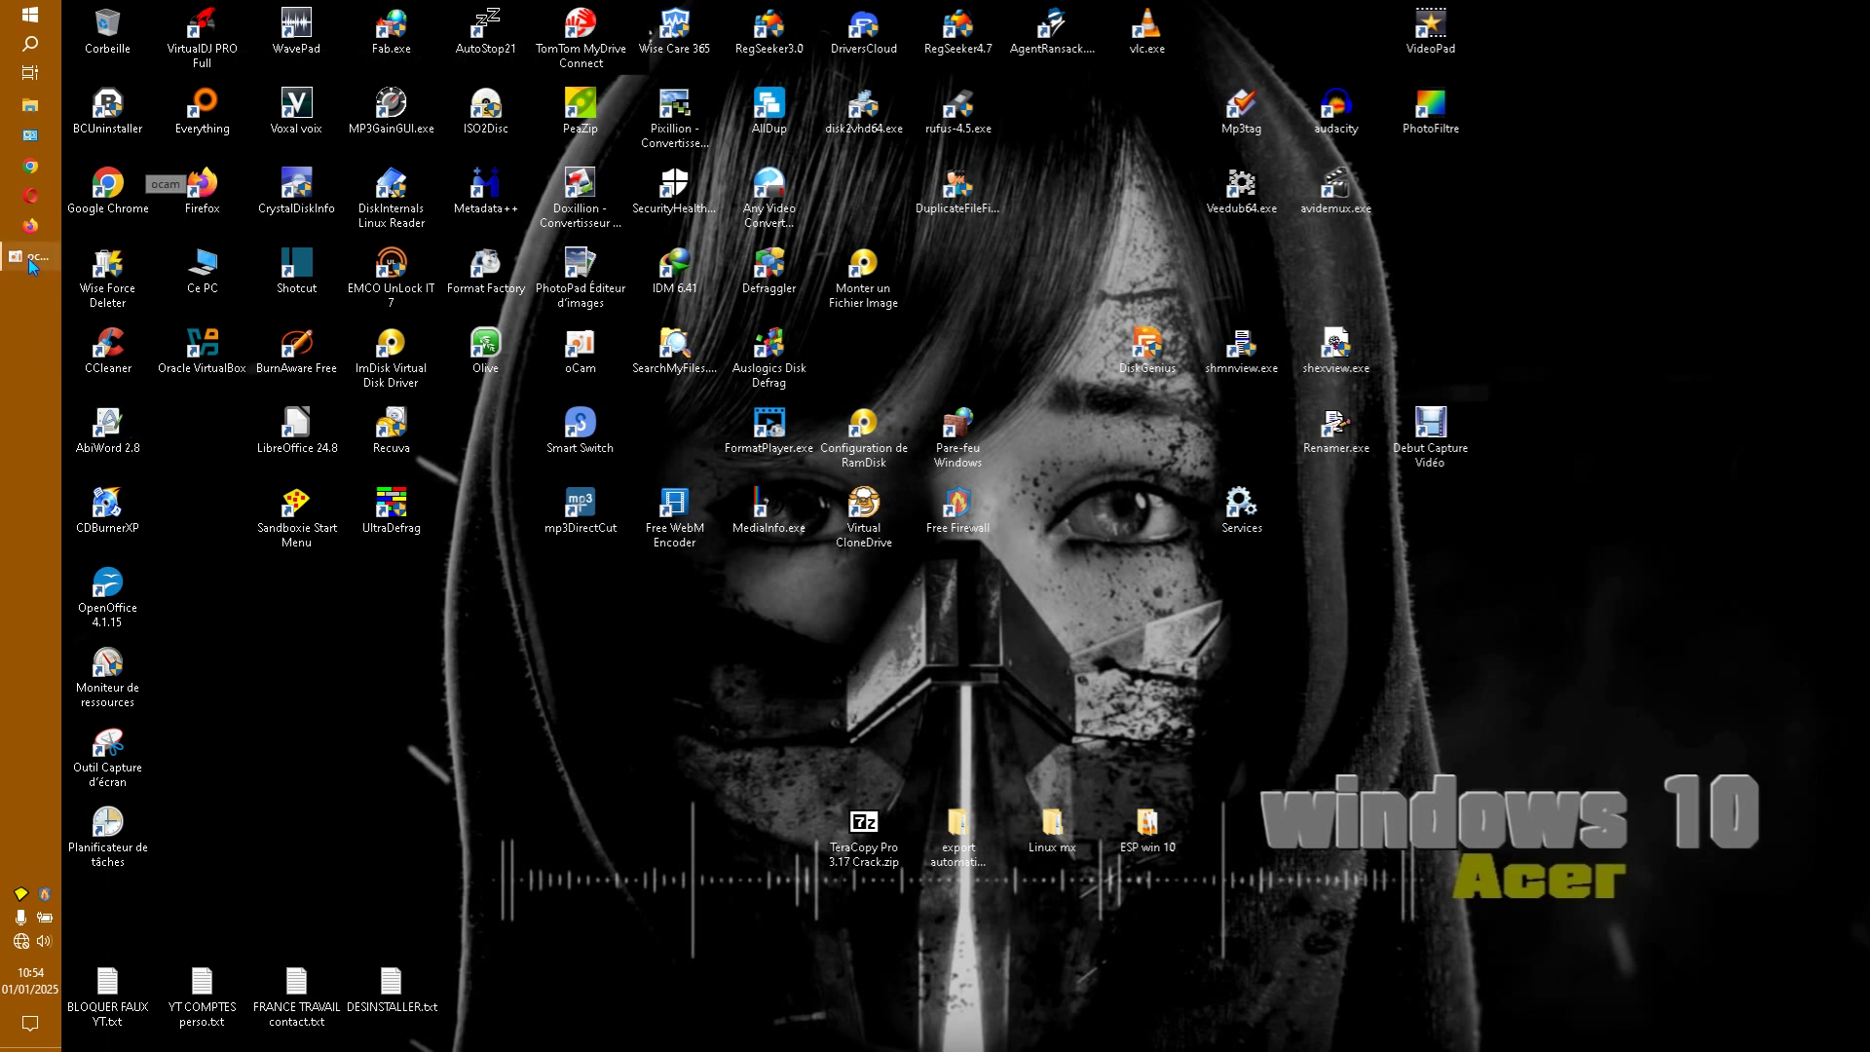